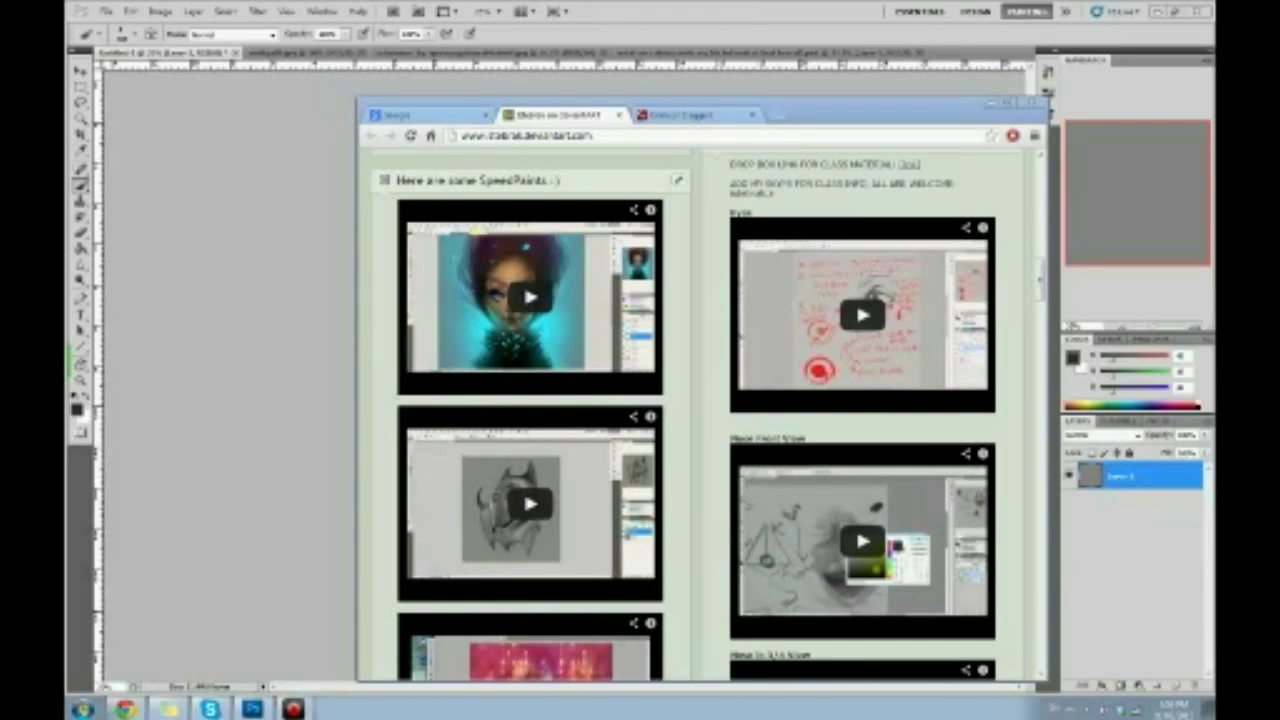
Maximize the browser window and look over the galleries, speedpaints and class videos on the deviantART profile page.
left_click_drag(900, 103, 775, 68)
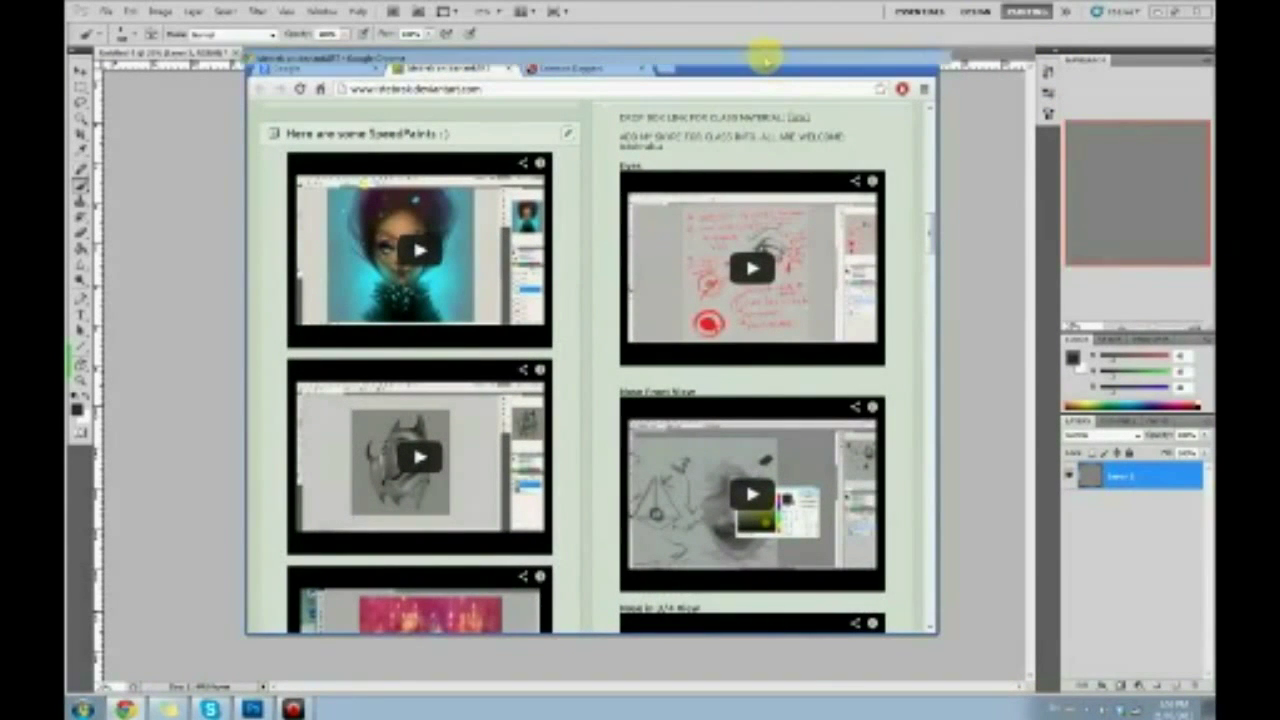
double_click(765, 60)
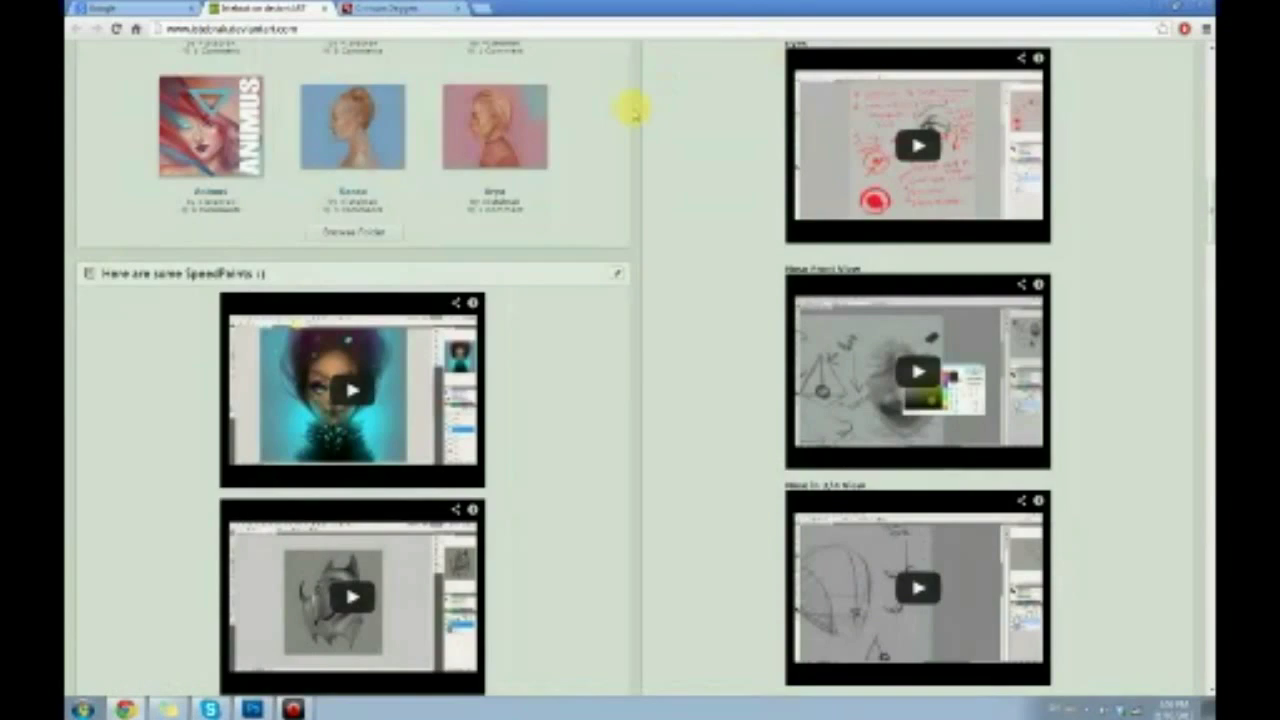
scroll(633, 110, "up", 10)
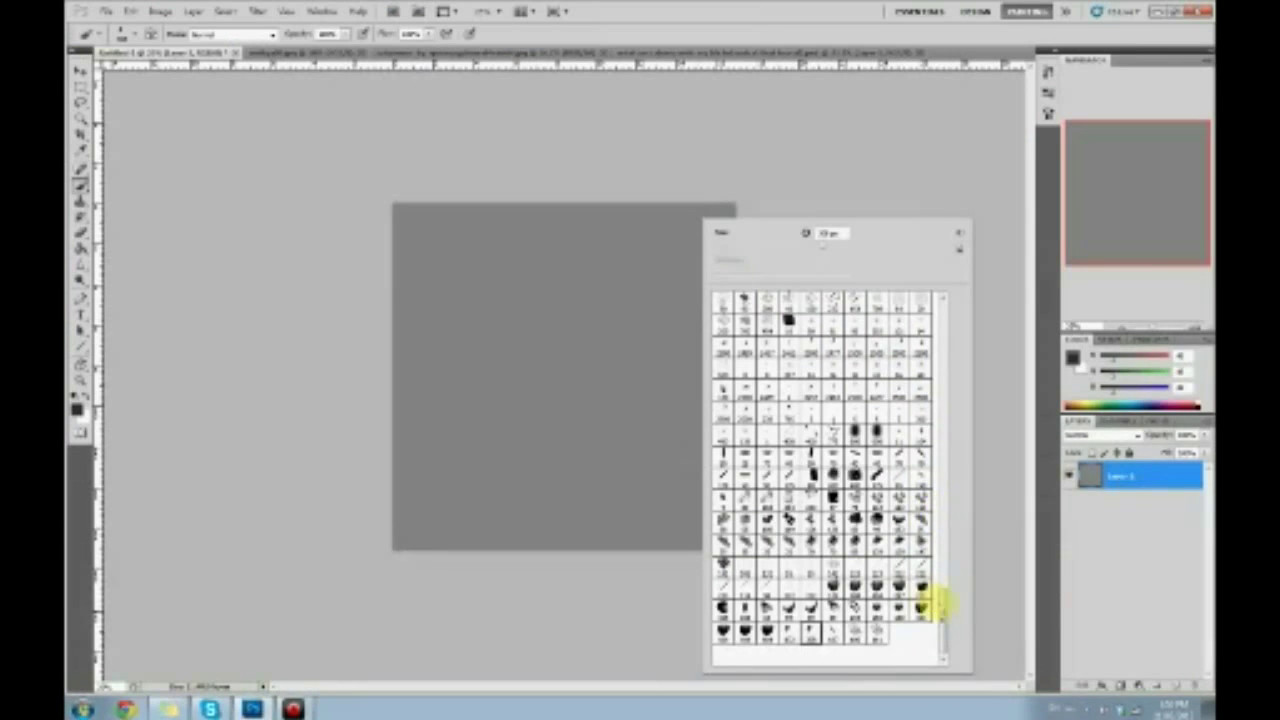
Choose the small hard-edged diagonal brush tip from the brush presets for the gray canvas.
mouse_move(929, 600)
left_mouse_down()
mouse_move(948, 571)
mouse_move(948, 606)
mouse_move(955, 514)
left_mouse_up()
left_click(918, 487)
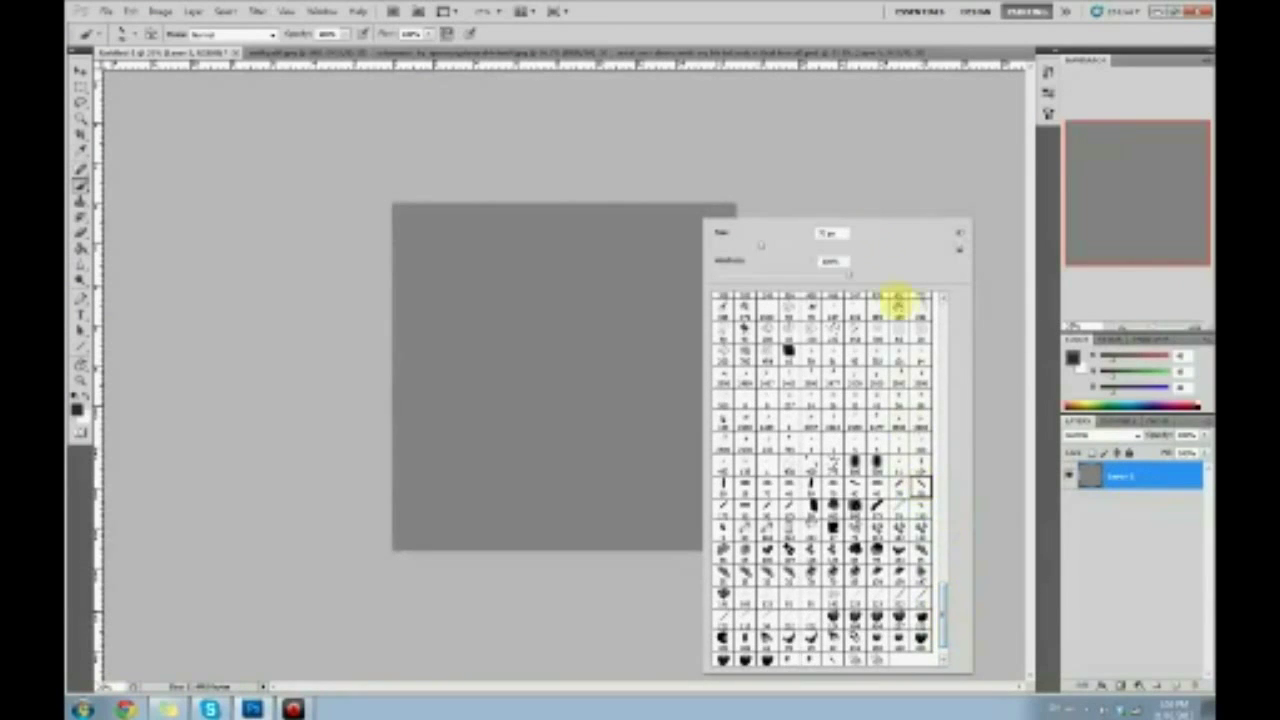
left_click(885, 152)
key("ctrl+plus")
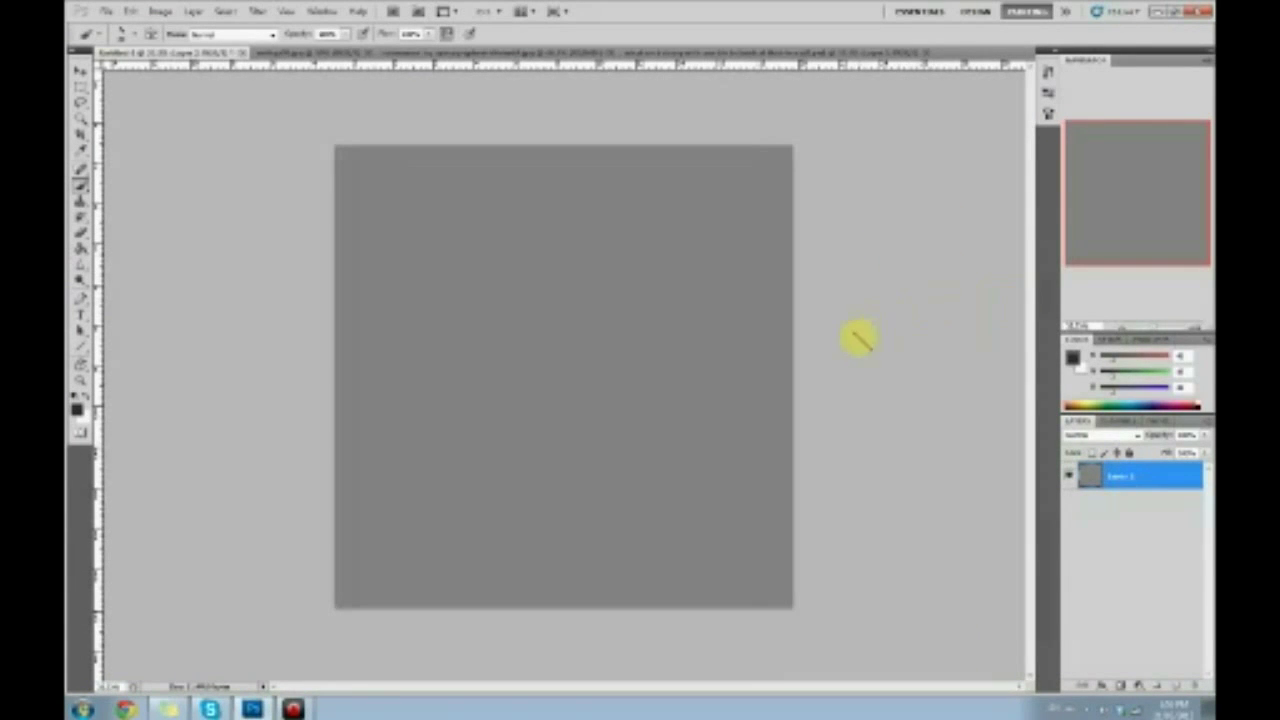
Add a new layer above the gray background and set the foreground color to black.
left_click(1172, 686)
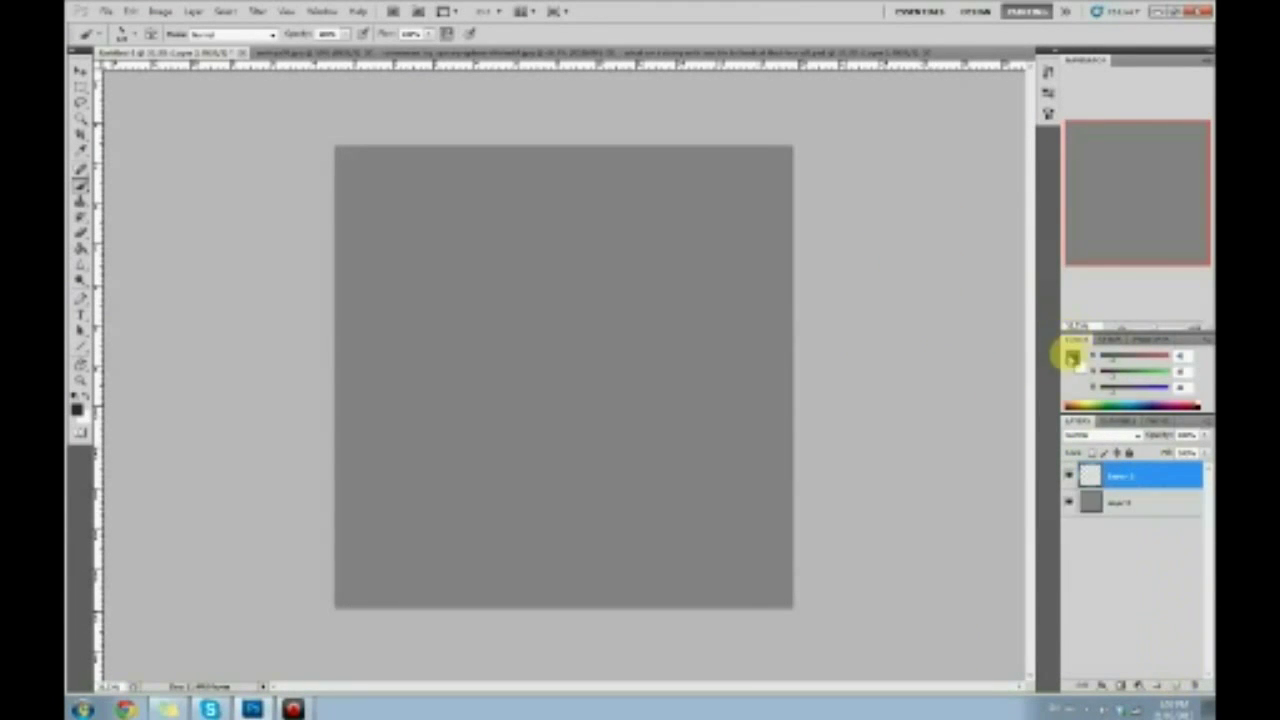
left_click(1072, 356)
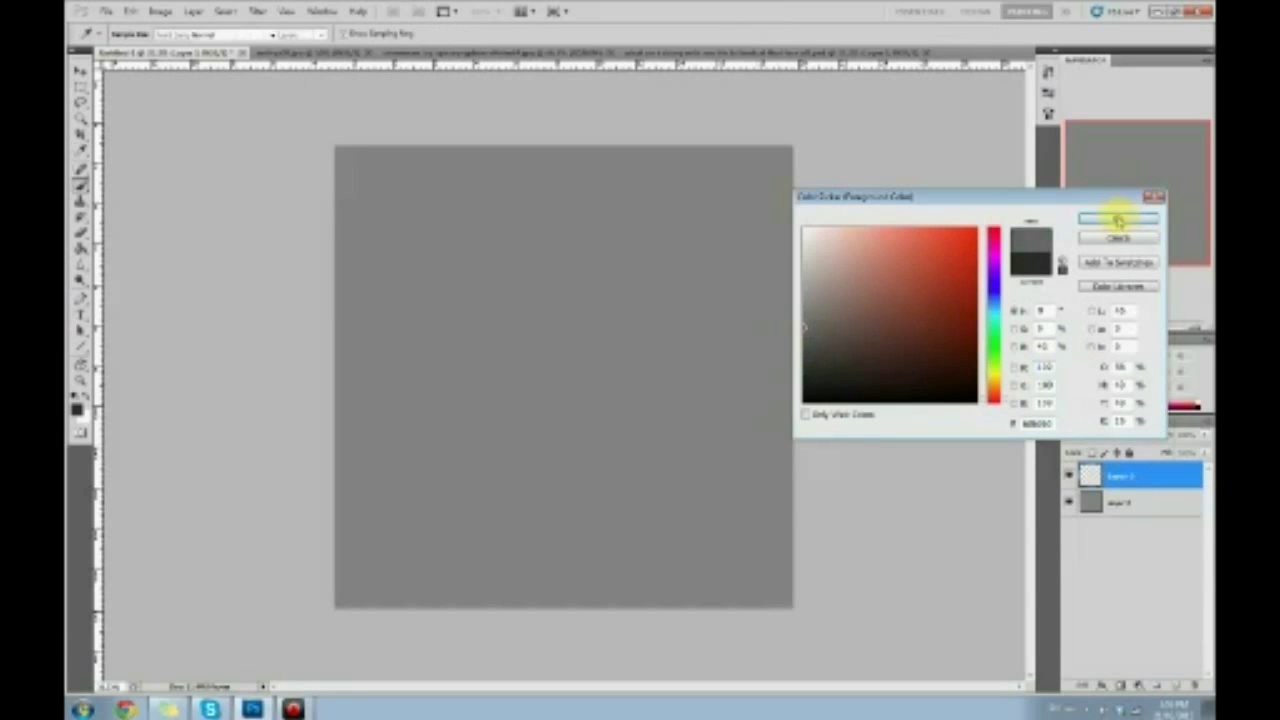
left_click(1119, 217)
left_click(1070, 357)
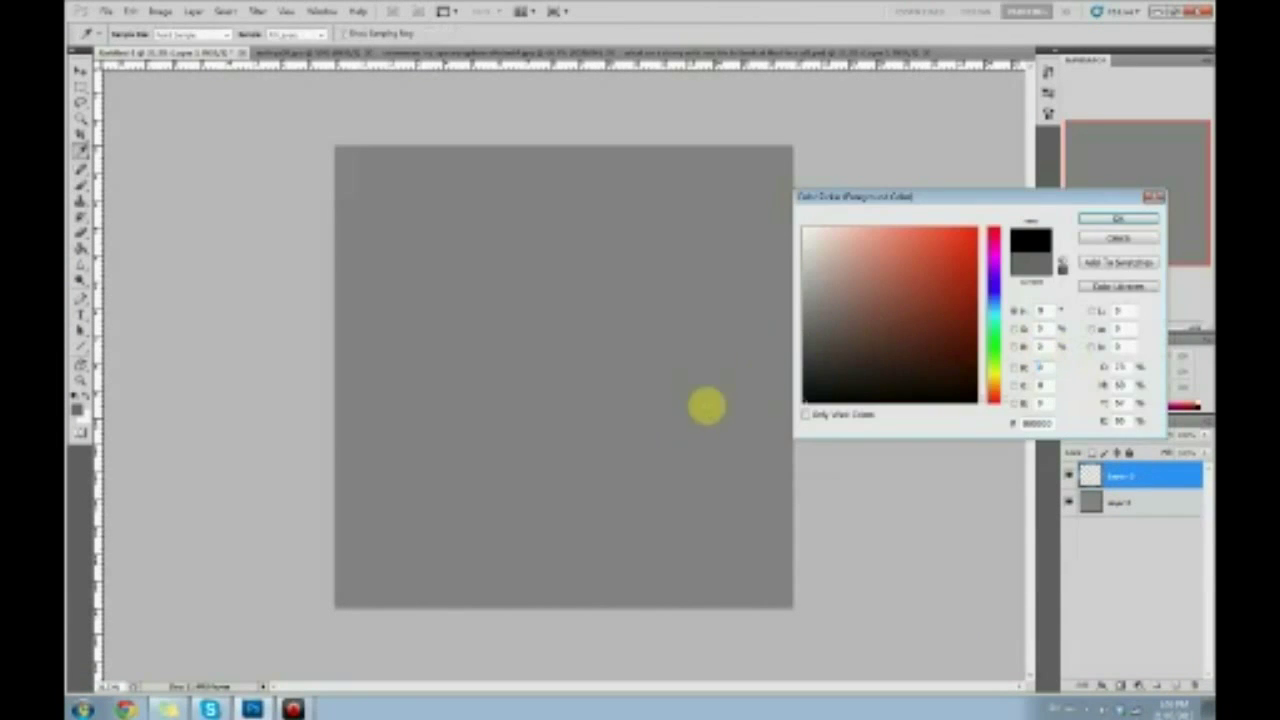
left_click(1112, 221)
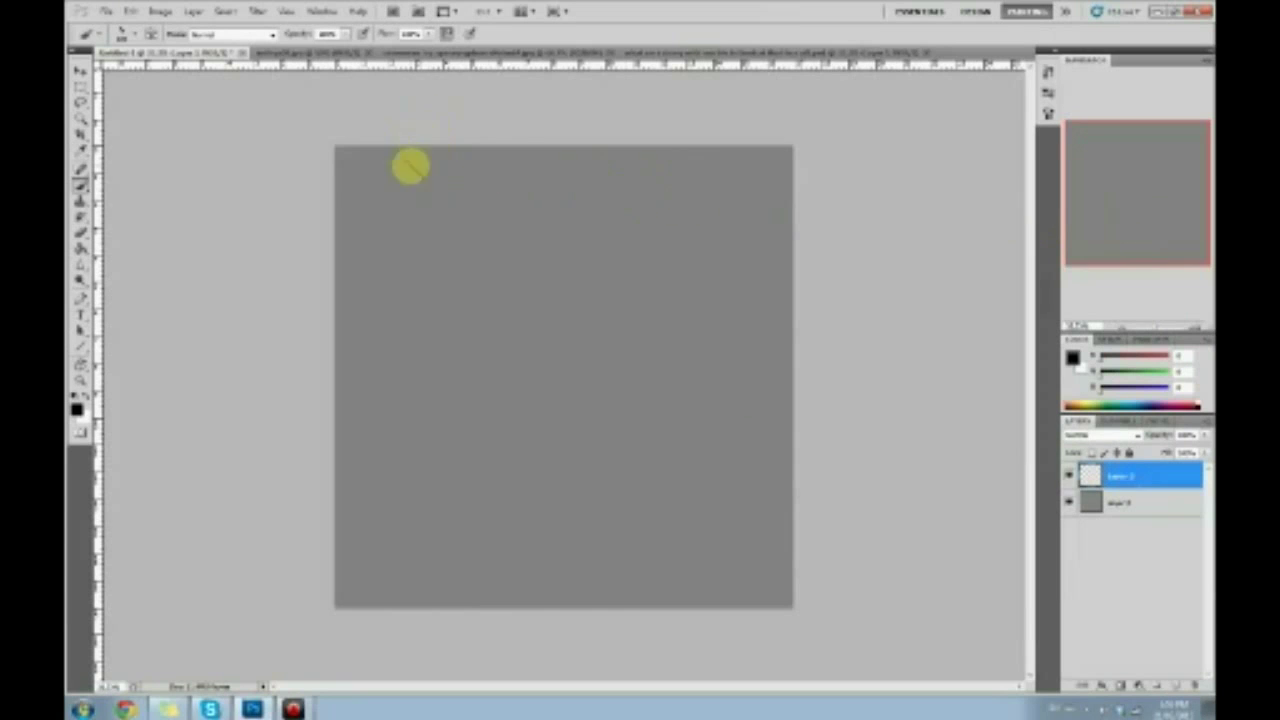
Handwrite "1. NOT CARTILAGE or BONE" across the upper canvas, underline NOT twice, and draw a thick divider line beneath the note.
mouse_move(357, 188)
left_mouse_down()
mouse_move(391, 187)
mouse_move(386, 197)
mouse_move(428, 186)
mouse_move(398, 210)
left_mouse_up()
left_click(372, 208)
key("ctrl+alt+z")
left_click_drag(396, 188, 482, 168)
left_click_drag(470, 173, 486, 220)
mouse_move(545, 178)
left_mouse_down()
mouse_move(551, 200)
mouse_move(586, 180)
mouse_move(622, 198)
mouse_move(631, 186)
mouse_move(747, 190)
mouse_move(785, 152)
left_mouse_up()
left_click_drag(612, 229, 645, 220)
mouse_move(587, 252)
left_mouse_down()
mouse_move(609, 263)
mouse_move(674, 254)
mouse_move(686, 269)
mouse_move(688, 250)
mouse_move(697, 258)
left_mouse_up()
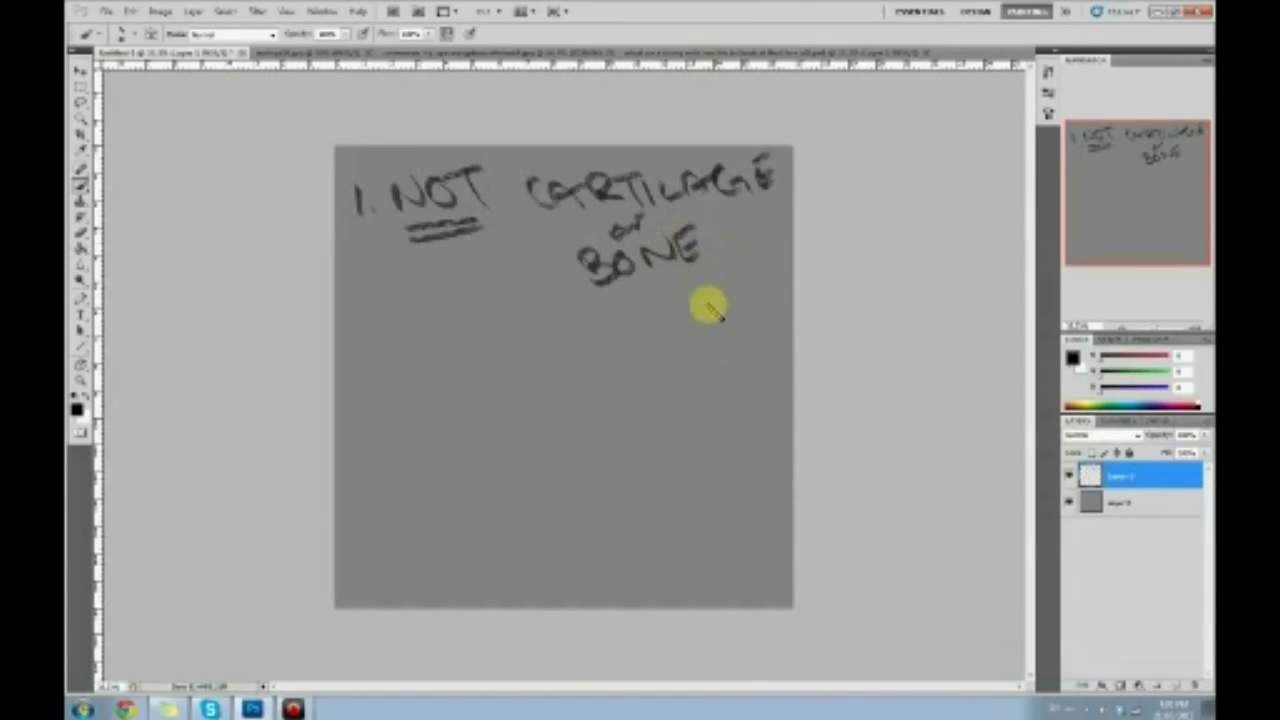
mouse_move(405, 314)
left_mouse_down()
mouse_move(824, 306)
mouse_move(382, 305)
left_mouse_up()
left_click_drag(382, 305, 790, 311)
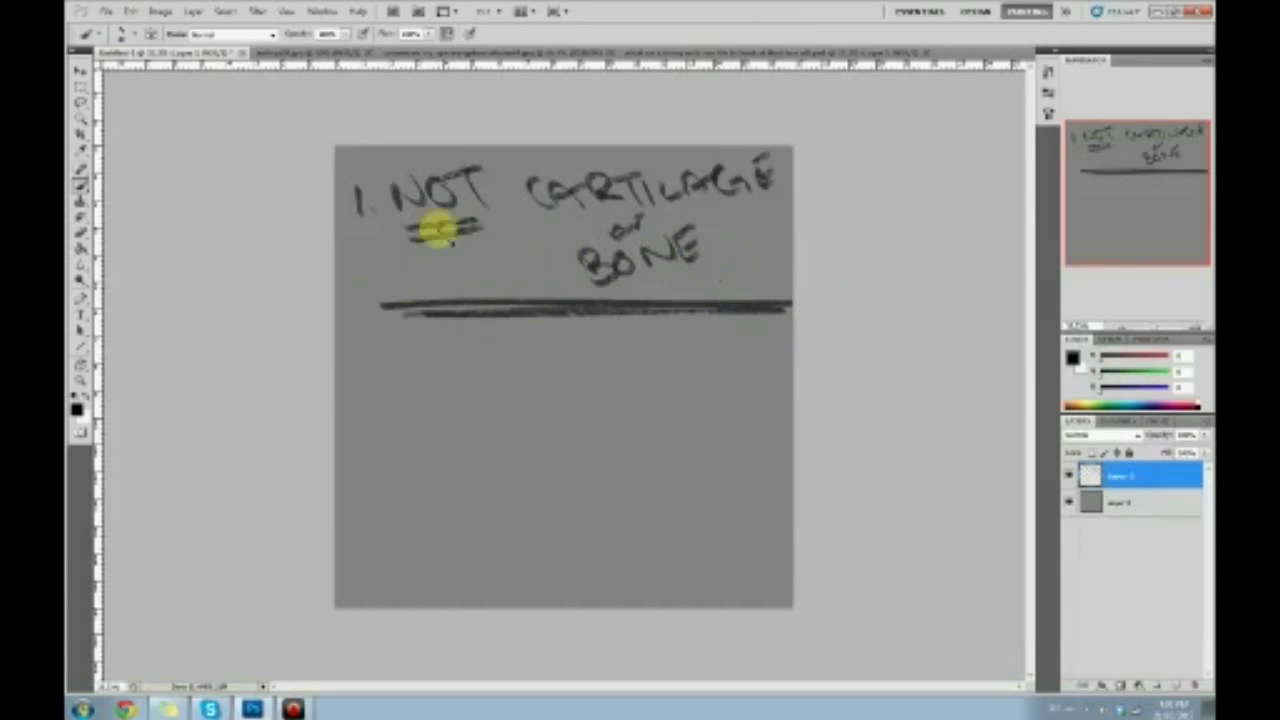
Handwrite "2. ARE: FLESH FAT SKIN MUSLE" below the divider, with a long downward arrow beside the list and an arrow pointing at SKIN.
mouse_move(352, 362)
left_mouse_down()
mouse_move(372, 417)
mouse_move(412, 393)
left_mouse_up()
left_click(412, 388)
mouse_move(458, 346)
left_mouse_down()
mouse_move(449, 380)
mouse_move(500, 371)
mouse_move(523, 354)
mouse_move(510, 340)
mouse_move(545, 372)
mouse_move(620, 363)
mouse_move(631, 334)
mouse_move(663, 349)
mouse_move(700, 329)
mouse_move(724, 350)
left_mouse_up()
left_click(566, 361)
mouse_move(566, 394)
left_mouse_down()
mouse_move(590, 438)
mouse_move(605, 401)
mouse_move(618, 432)
mouse_move(673, 397)
mouse_move(664, 435)
mouse_move(577, 483)
mouse_move(584, 464)
mouse_move(647, 464)
mouse_move(632, 450)
mouse_move(688, 455)
left_mouse_up()
mouse_move(551, 517)
left_mouse_down()
mouse_move(613, 551)
mouse_move(638, 515)
mouse_move(650, 538)
mouse_move(712, 543)
mouse_move(705, 490)
left_mouse_up()
mouse_move(749, 345)
left_mouse_down()
mouse_move(741, 511)
mouse_move(772, 488)
left_mouse_up()
mouse_move(436, 518)
left_mouse_down()
mouse_move(518, 475)
mouse_move(487, 469)
mouse_move(518, 498)
left_mouse_up()
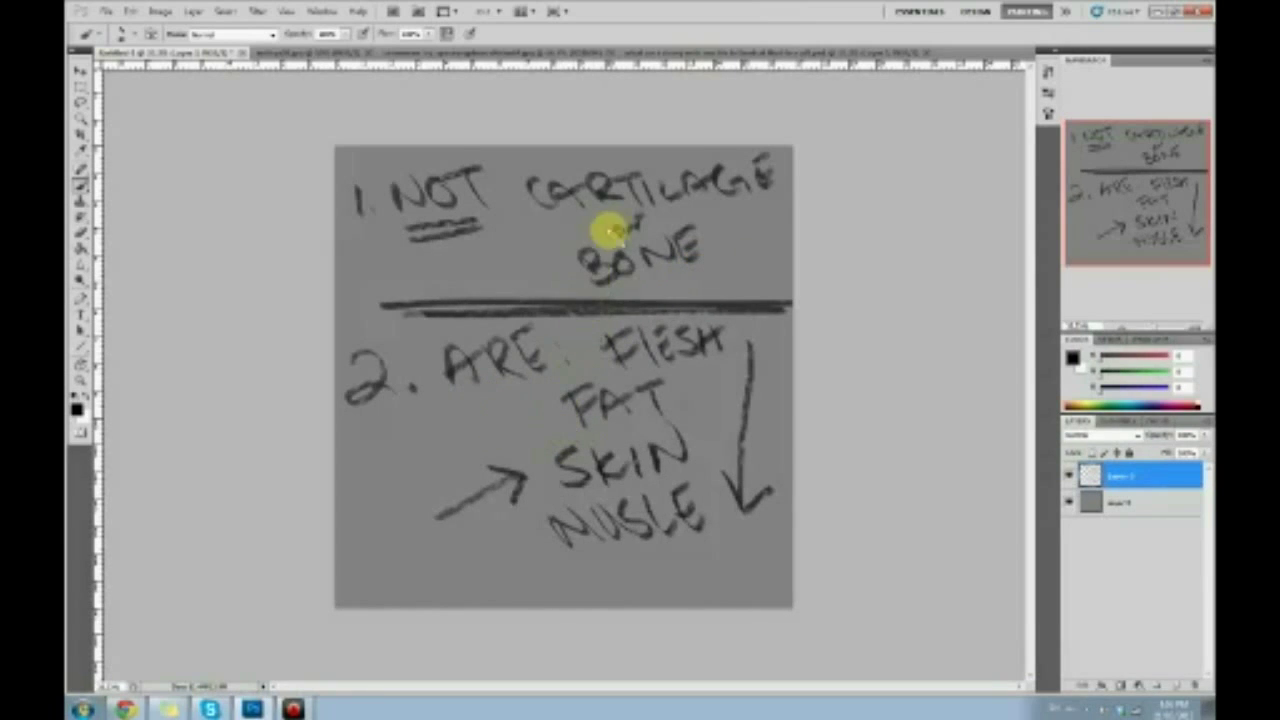
Circle the FLESH, FAT, SKIN, MUSLE list with heavy repeated loops and draw an arrow pointing at its last word.
mouse_move(345, 150)
left_mouse_down()
mouse_move(353, 262)
mouse_move(502, 333)
mouse_move(785, 347)
left_mouse_up()
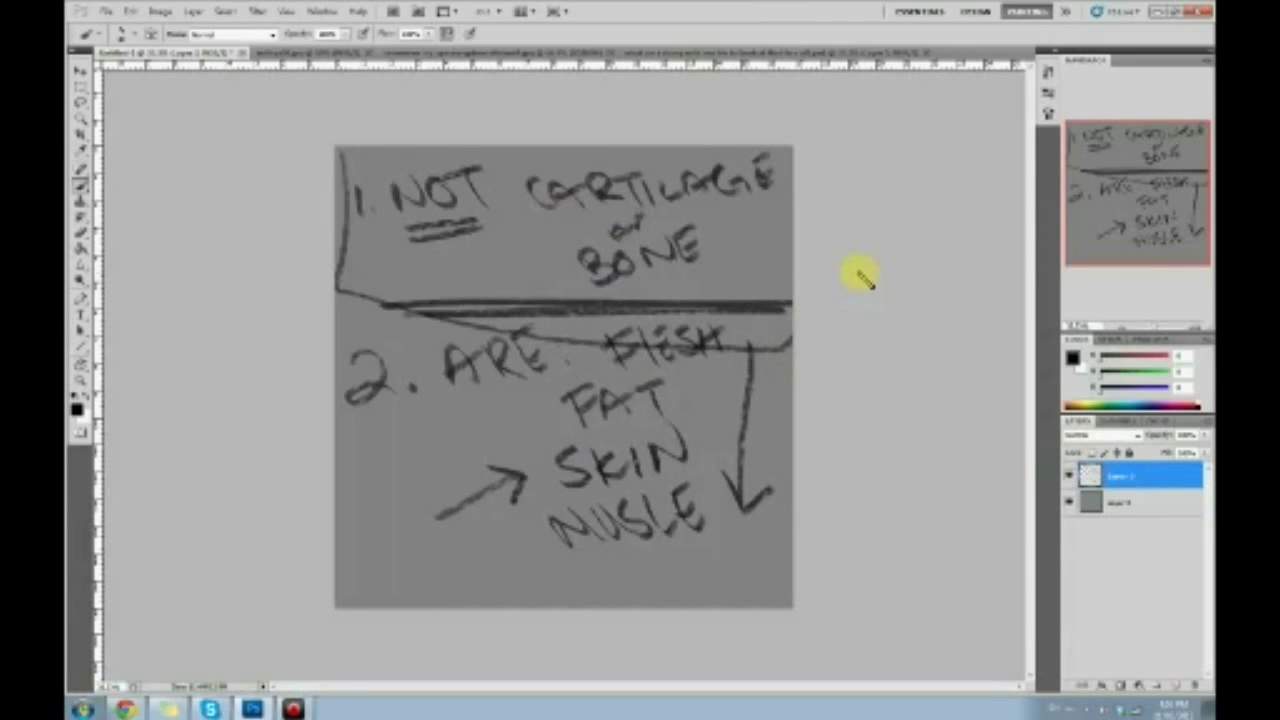
key("ctrl+z")
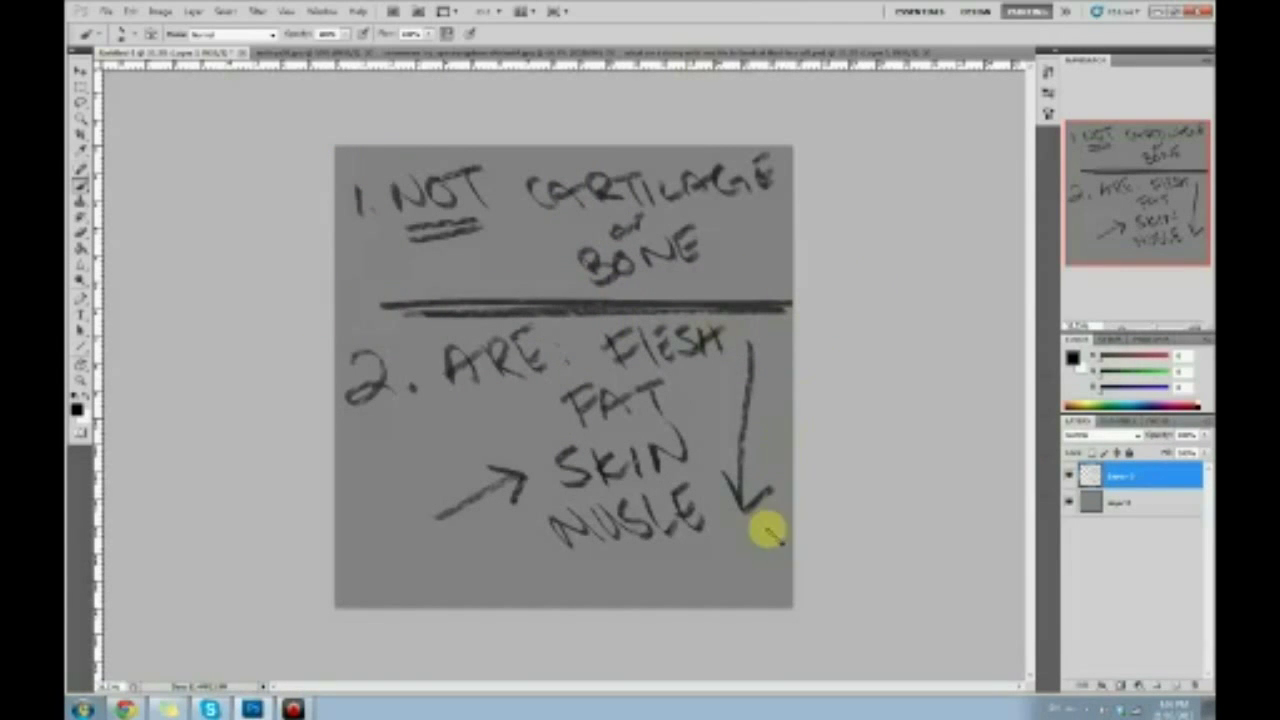
mouse_move(620, 313)
left_mouse_down()
mouse_move(514, 527)
mouse_move(671, 572)
mouse_move(799, 410)
mouse_move(756, 315)
mouse_move(626, 305)
mouse_move(489, 444)
mouse_move(579, 598)
mouse_move(758, 525)
mouse_move(737, 292)
left_mouse_up()
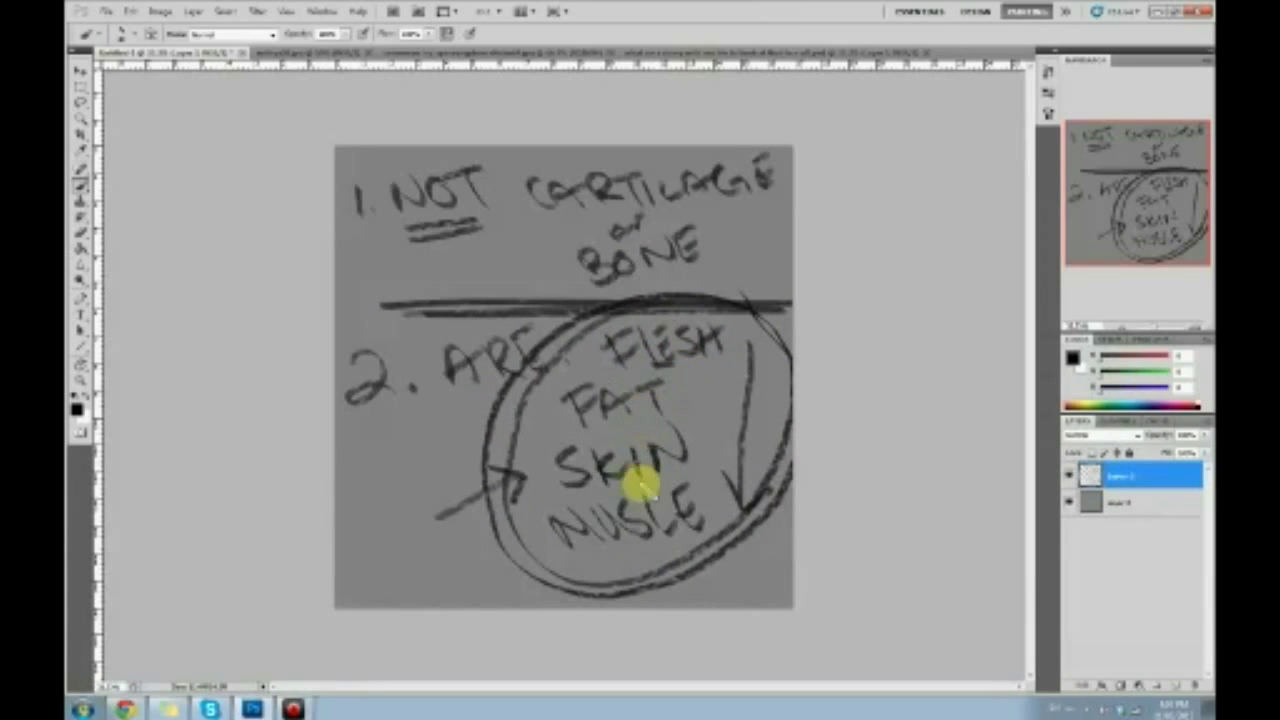
mouse_move(652, 580)
left_mouse_down()
mouse_move(717, 602)
mouse_move(706, 569)
mouse_move(729, 382)
mouse_move(779, 312)
mouse_move(639, 298)
mouse_move(486, 471)
mouse_move(619, 591)
mouse_move(757, 492)
left_mouse_up()
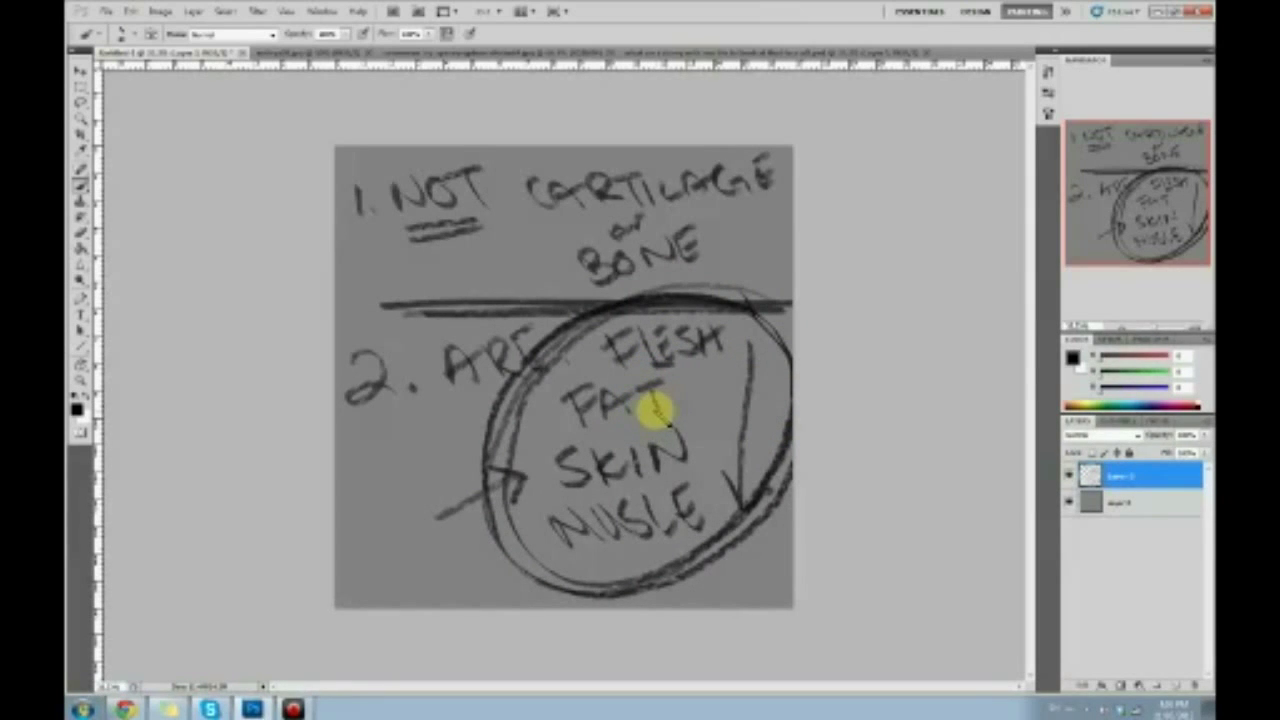
mouse_move(446, 573)
left_mouse_down()
mouse_move(539, 551)
mouse_move(512, 540)
mouse_move(545, 553)
left_mouse_up()
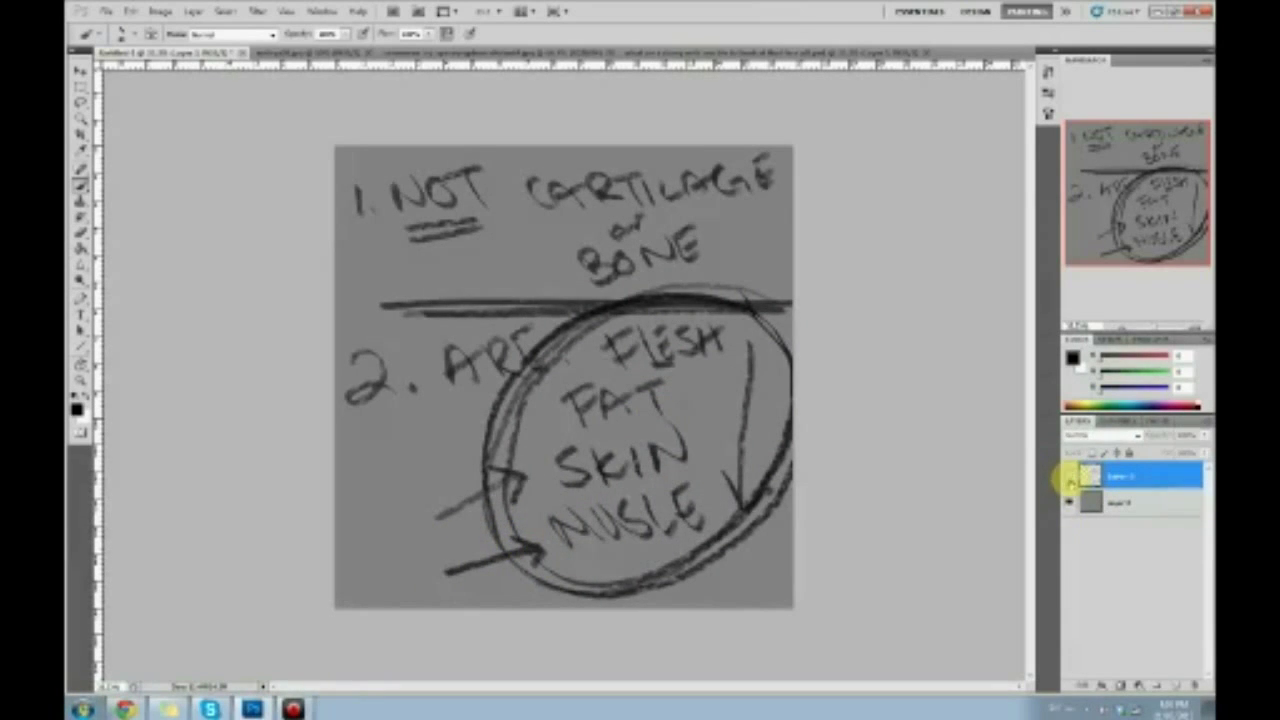
Hide the notes layer, add a new layer, and handwrite "1. Muscle" near the canvas's upper edge.
left_click(1068, 477)
left_click(1178, 686)
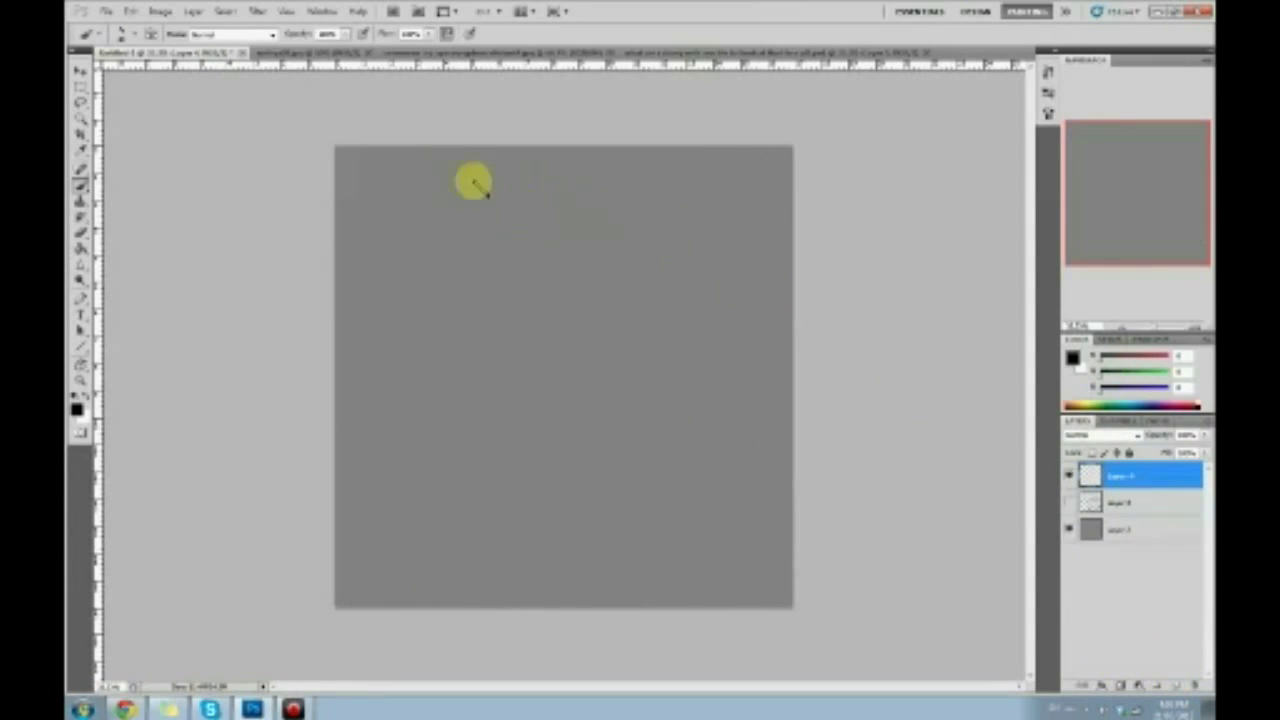
mouse_move(359, 195)
left_mouse_down()
mouse_move(361, 218)
mouse_move(414, 214)
left_mouse_up()
left_click(371, 212)
mouse_move(408, 194)
left_mouse_down()
mouse_move(428, 209)
mouse_move(429, 191)
left_mouse_up()
mouse_move(437, 199)
left_mouse_down()
mouse_move(454, 216)
mouse_move(454, 203)
mouse_move(479, 213)
mouse_move(486, 195)
mouse_move(526, 196)
left_mouse_up()
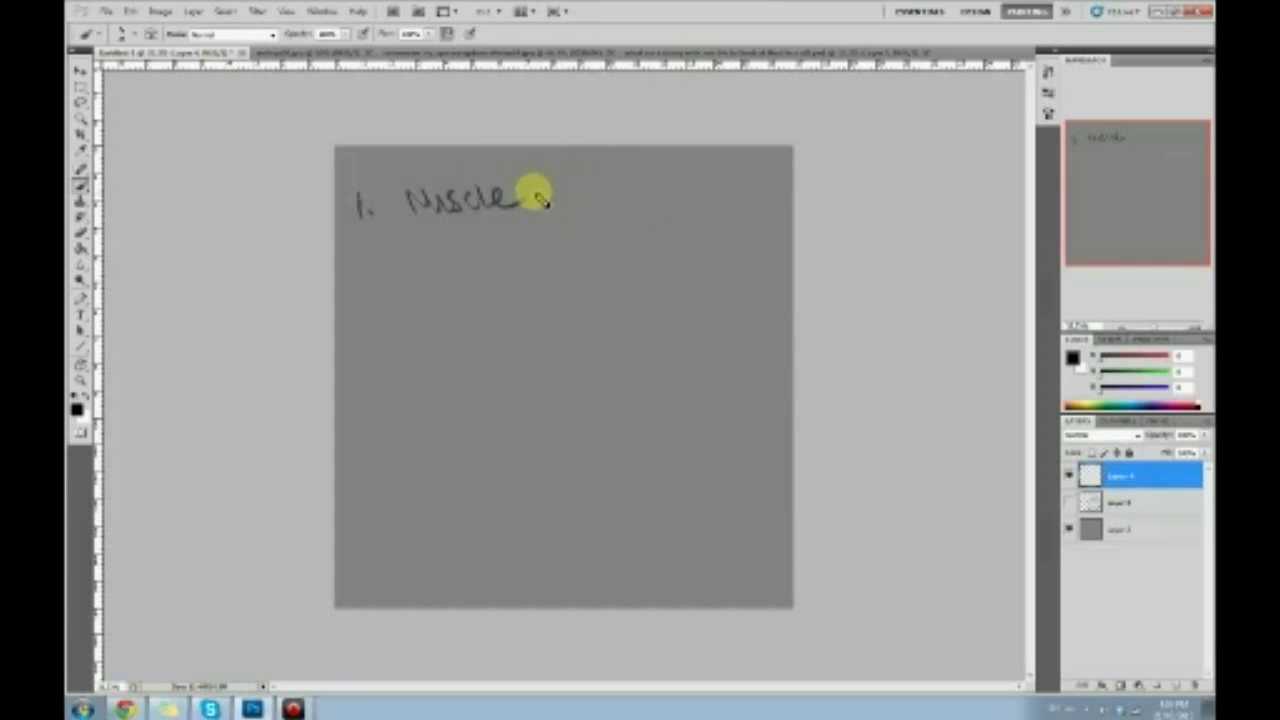
Switch to Chrome and run a Google image search for "lip muscle".
left_click(126, 709)
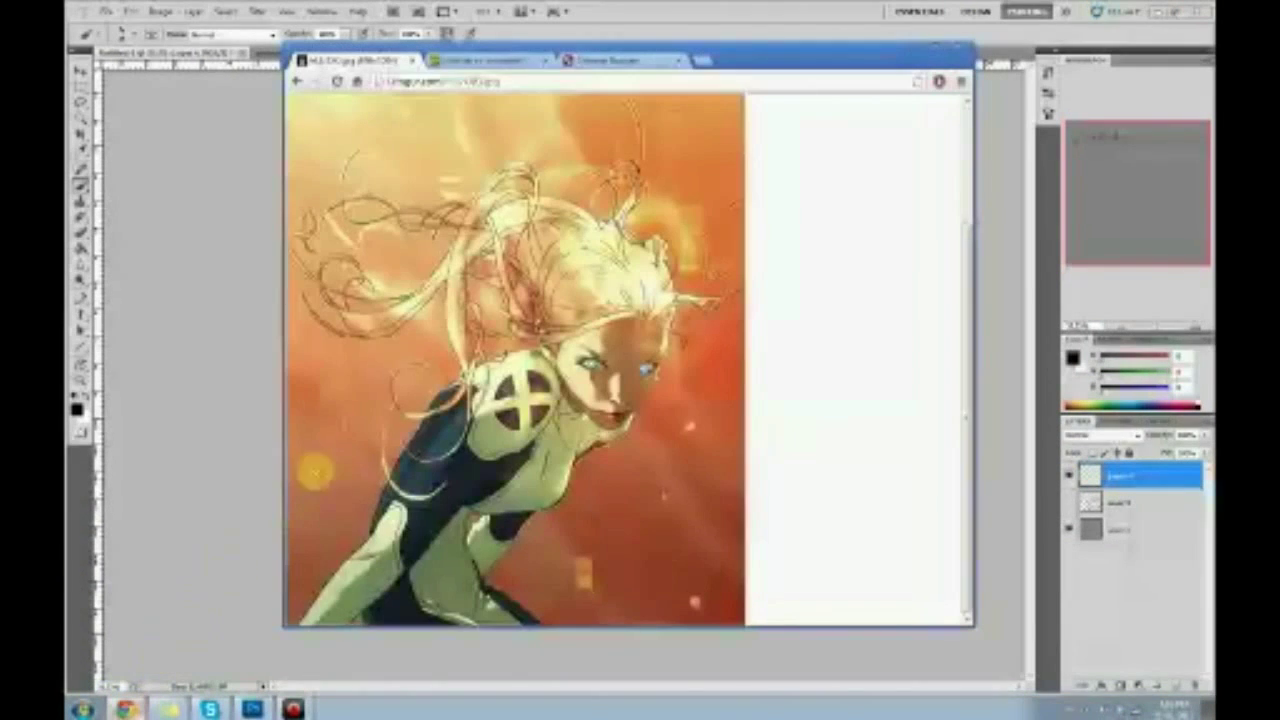
left_click(505, 60)
left_click(505, 80)
type("lo")
key("Return")
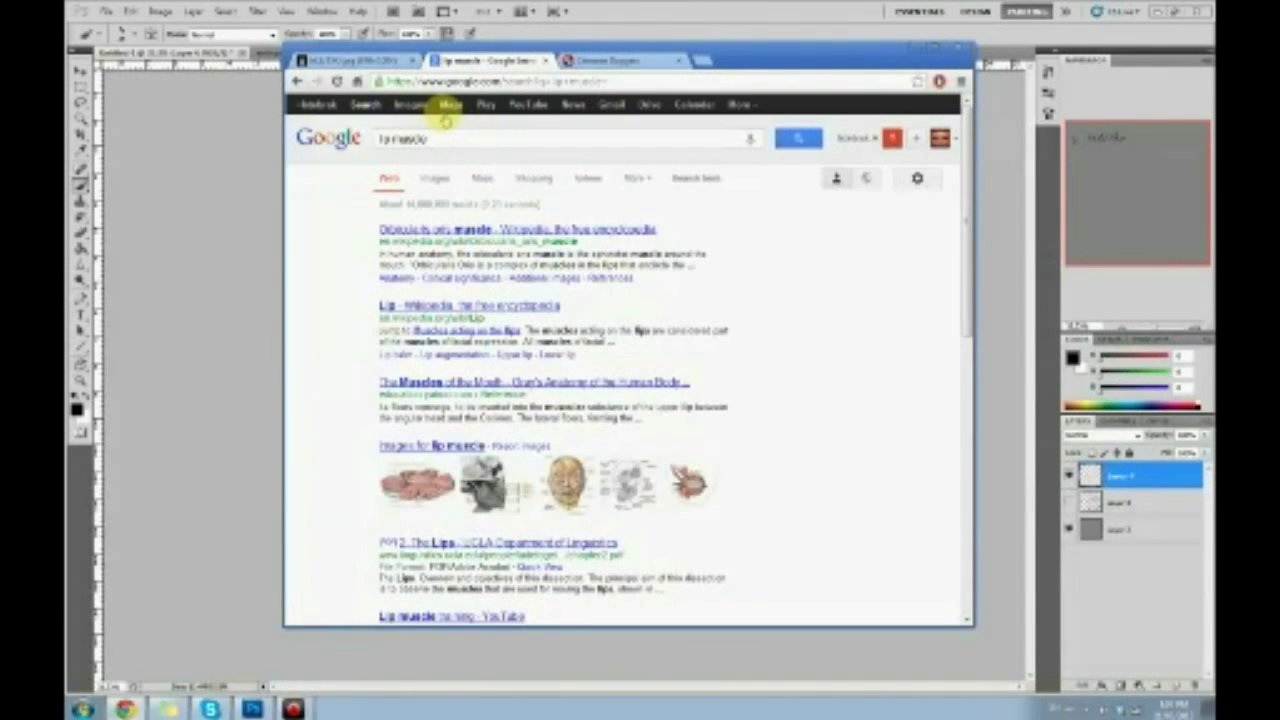
left_click(418, 105)
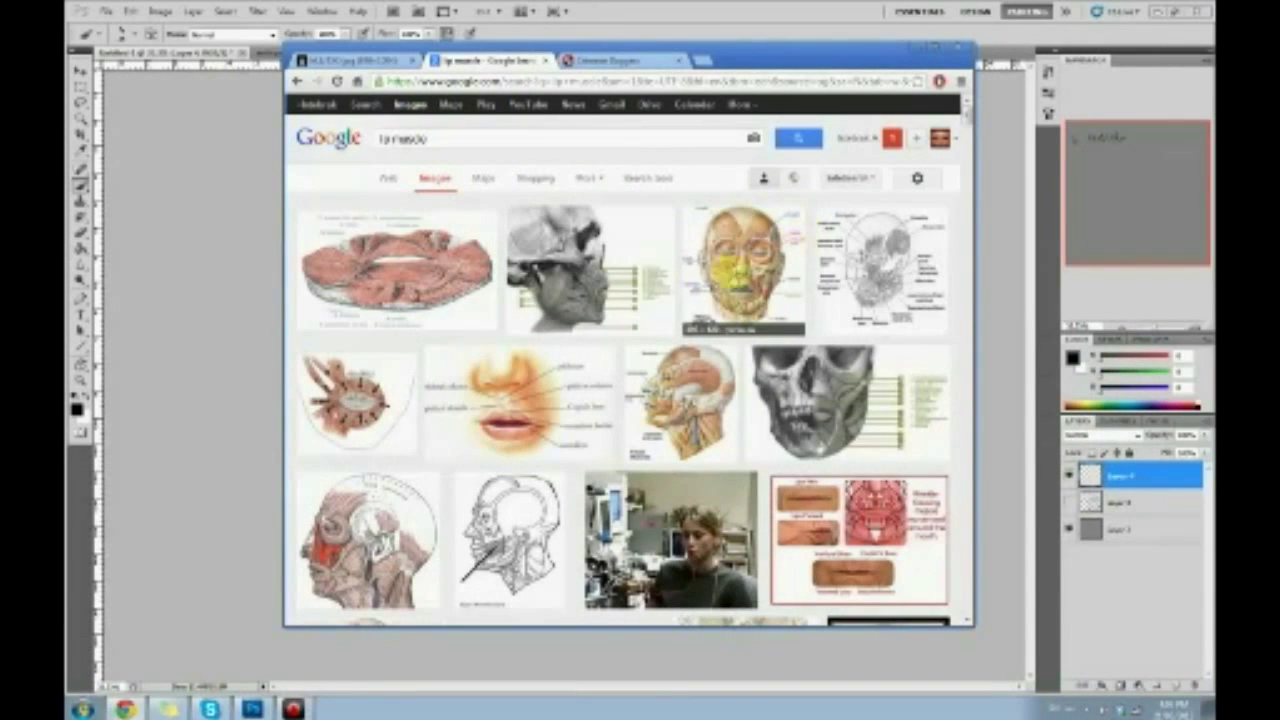
Preview the labelled red facial muscle diagram in the image results, visit its DermGunner source page, and return to the preview.
scroll(590, 355, "down", 3)
left_click(430, 423)
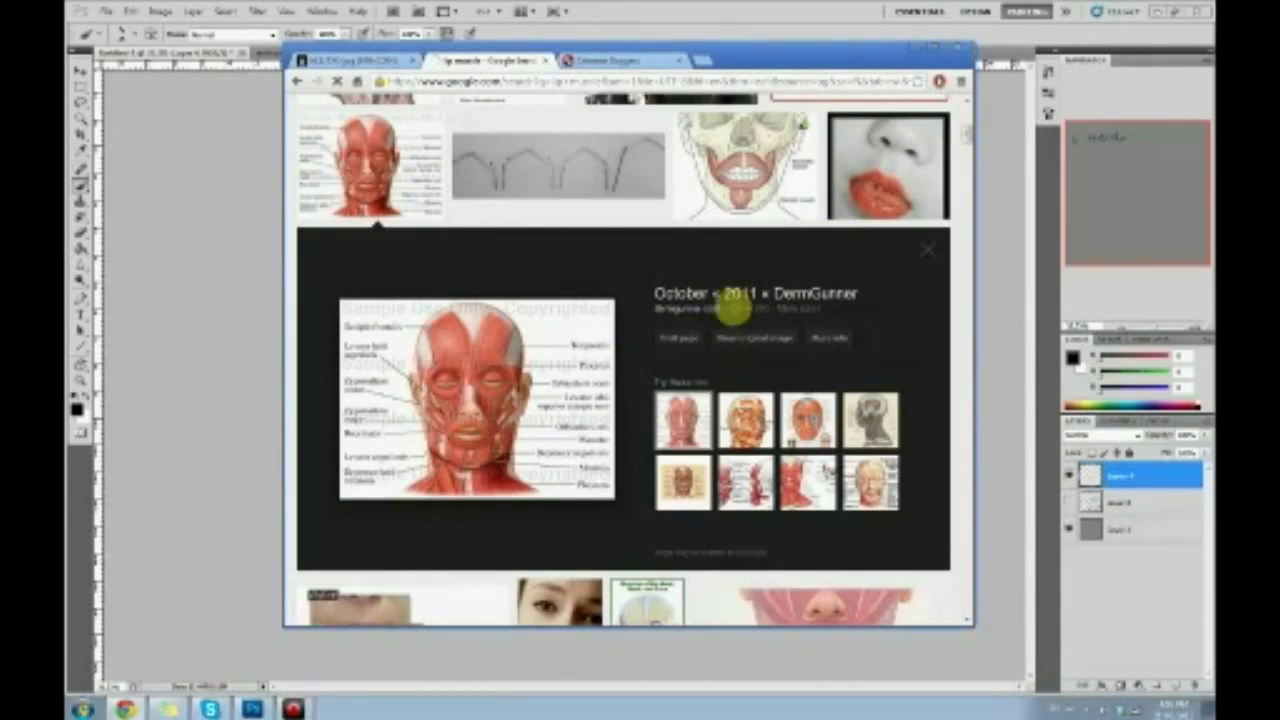
left_click(686, 338)
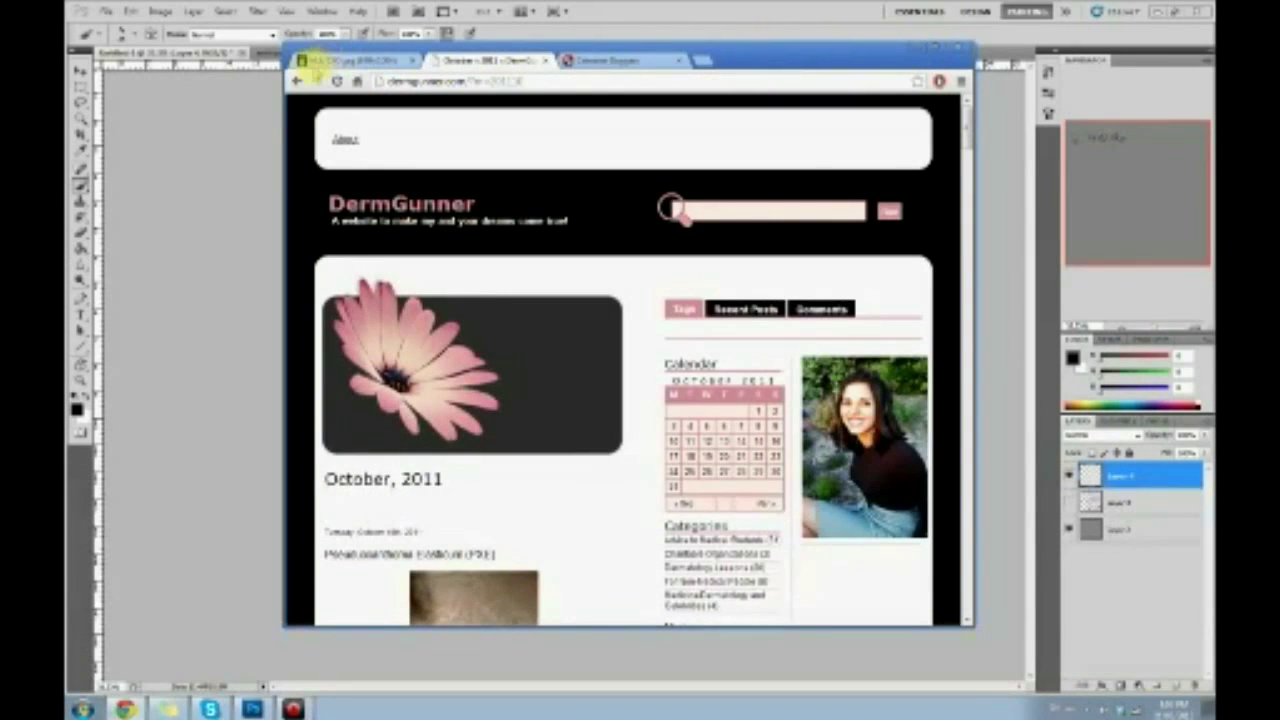
left_click(296, 80)
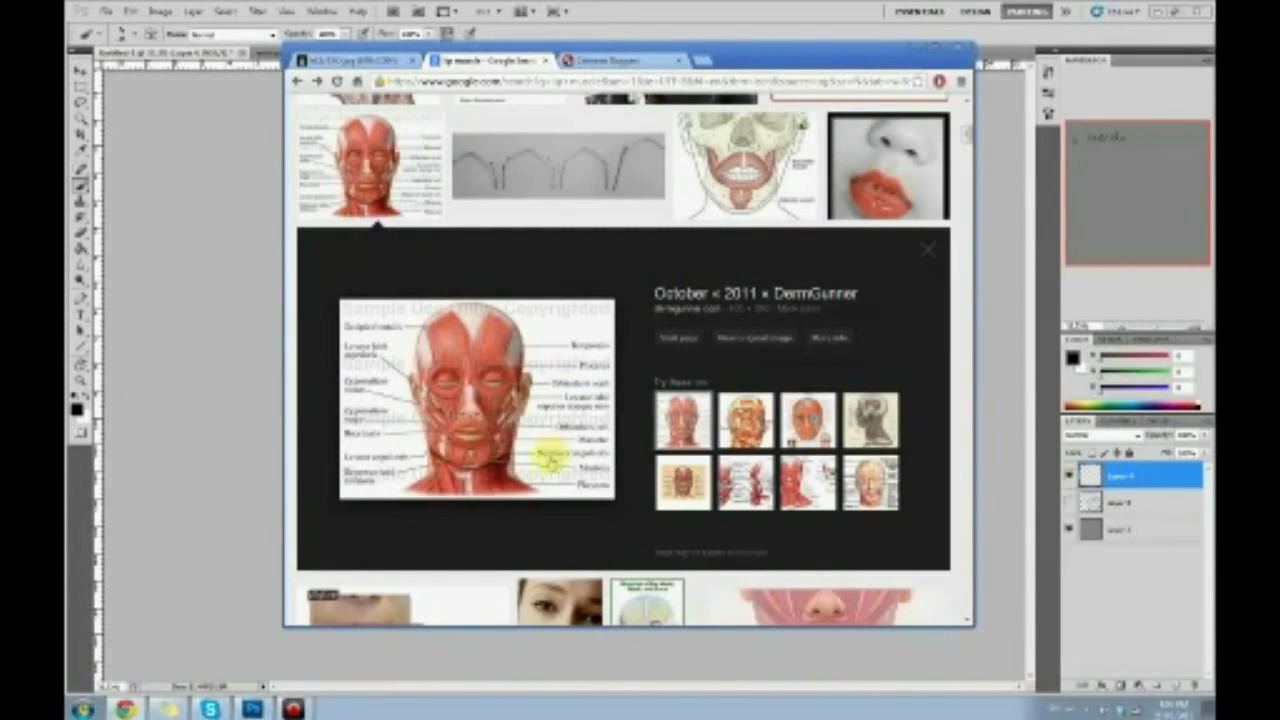
Maximize the browser to study the muscles around the mouth in the diagram, and return to the Photoshop canvas.
double_click(783, 58)
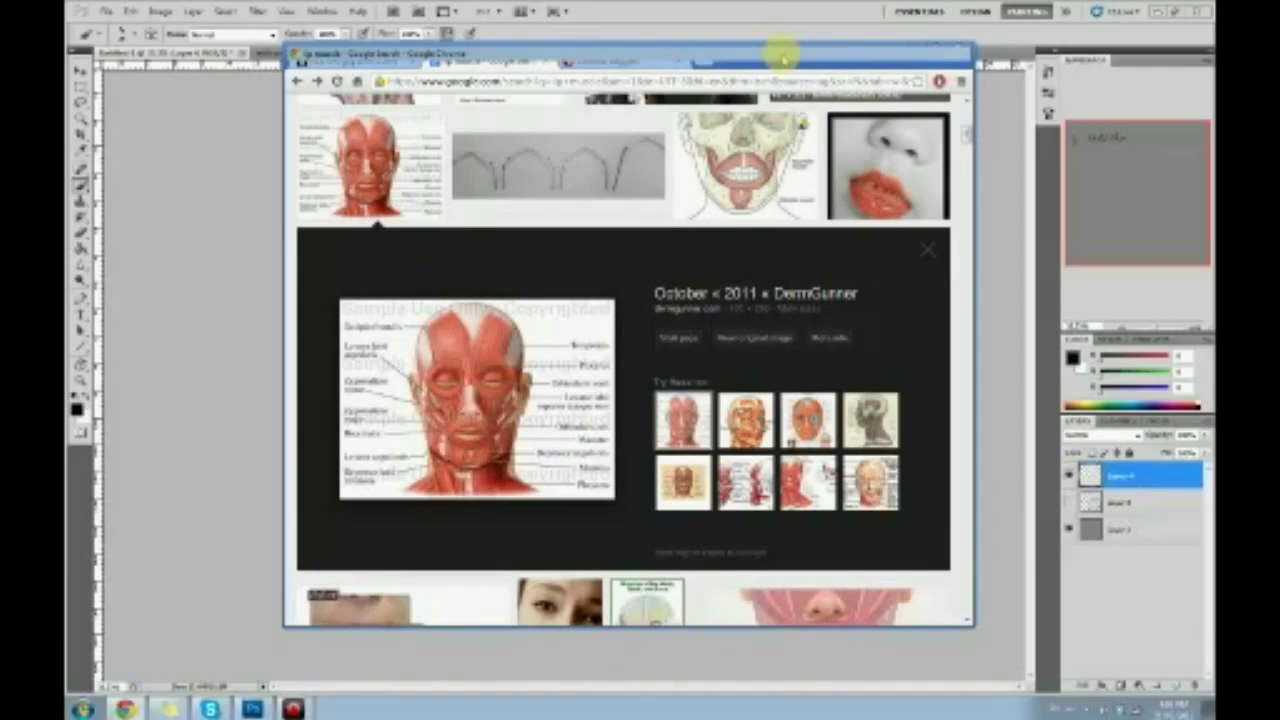
double_click(783, 55)
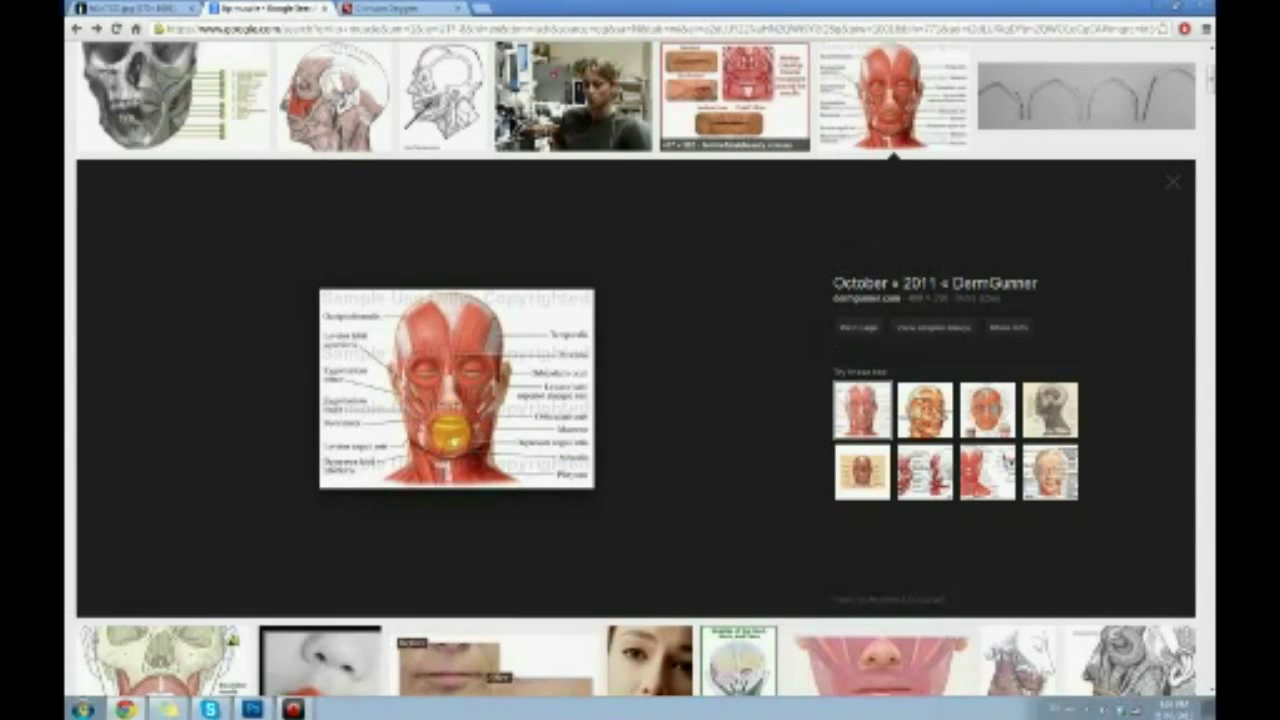
left_click(125, 709)
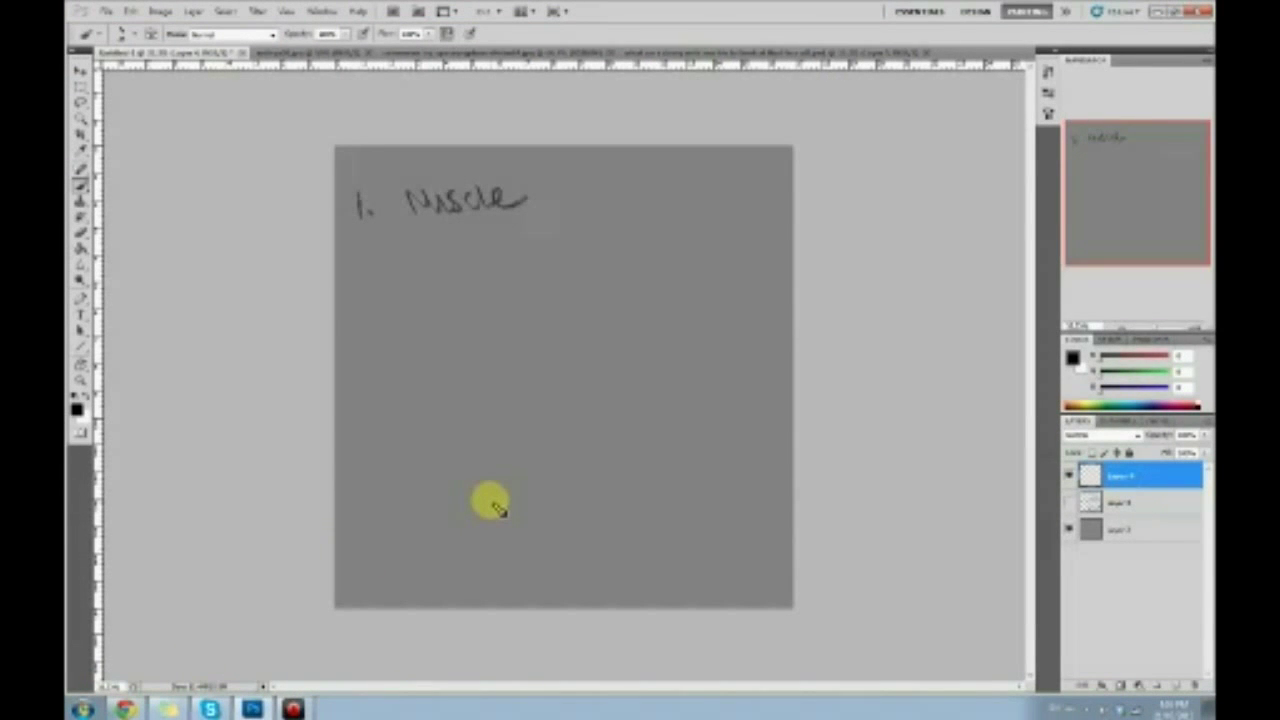
left_click(125, 708)
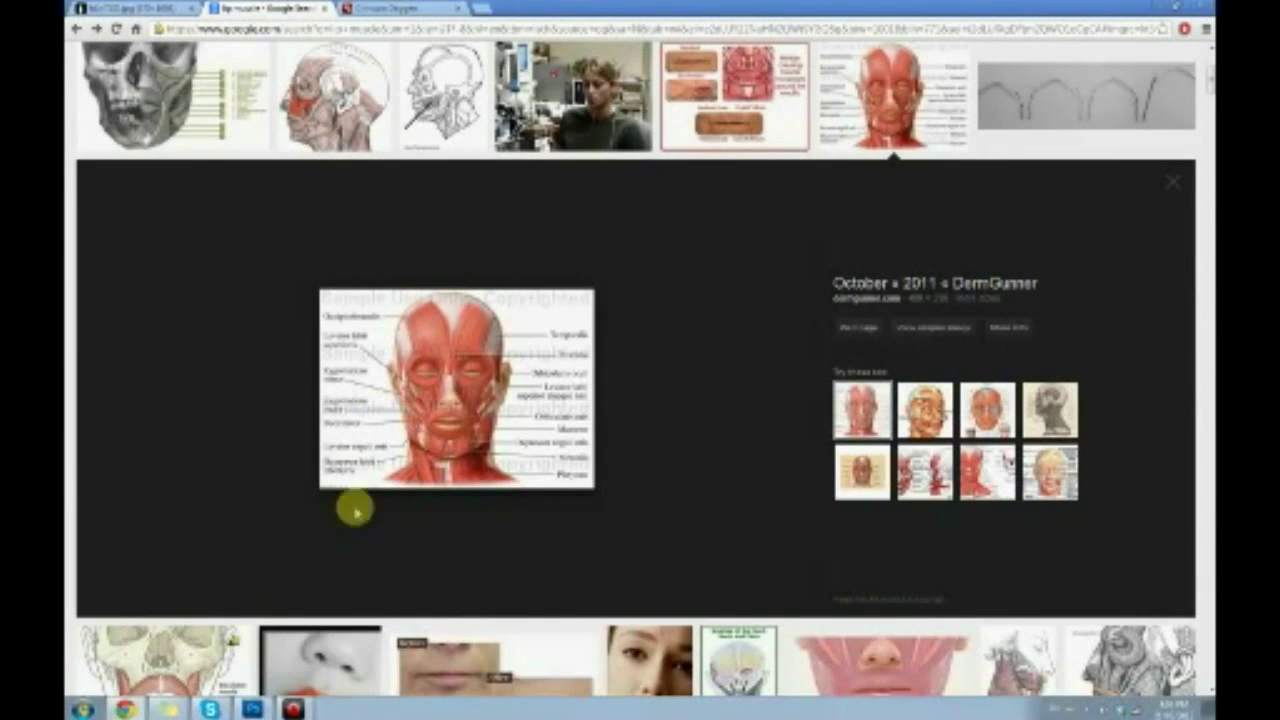
left_click(130, 706)
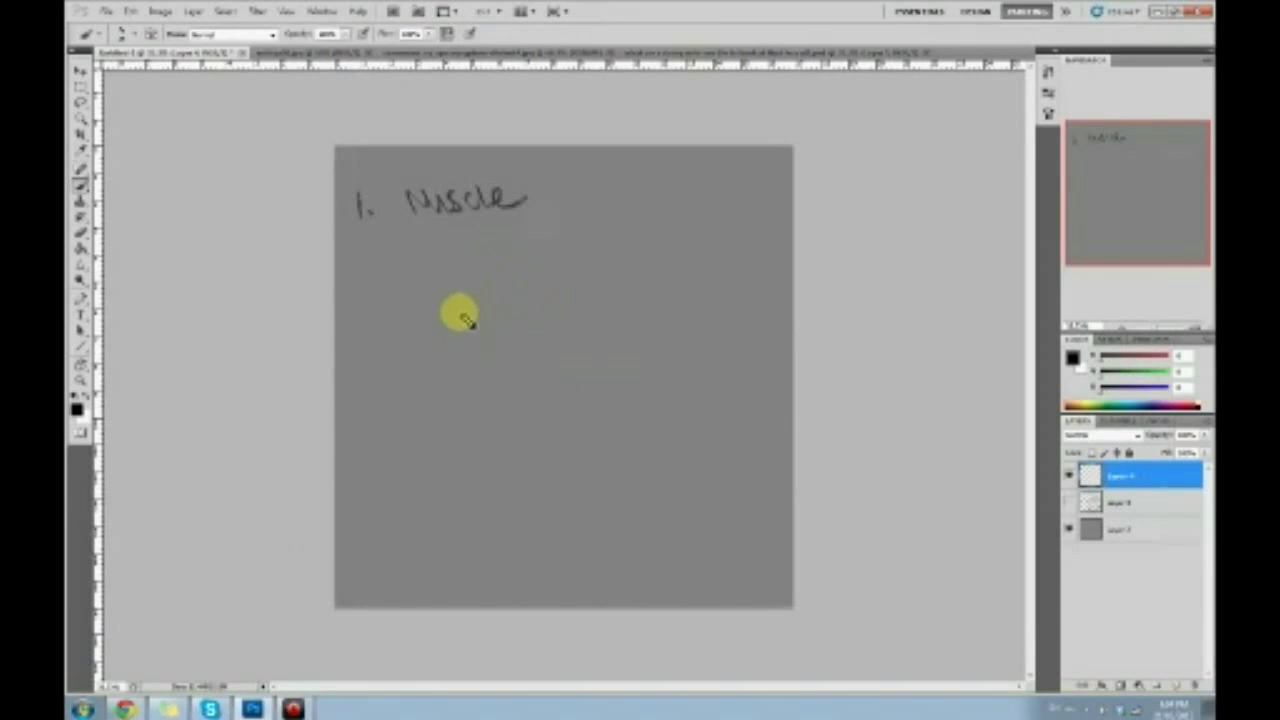
Sketch a simple mouth at mid-canvas: a curved lip line with dotted corners, a small nose curve above and a lower-lip shadow.
left_click_drag(463, 366, 597, 365)
mouse_move(516, 322)
left_mouse_down()
mouse_move(520, 338)
mouse_move(550, 322)
left_mouse_up()
mouse_move(510, 404)
left_mouse_down()
mouse_move(520, 414)
mouse_move(566, 402)
left_mouse_up()
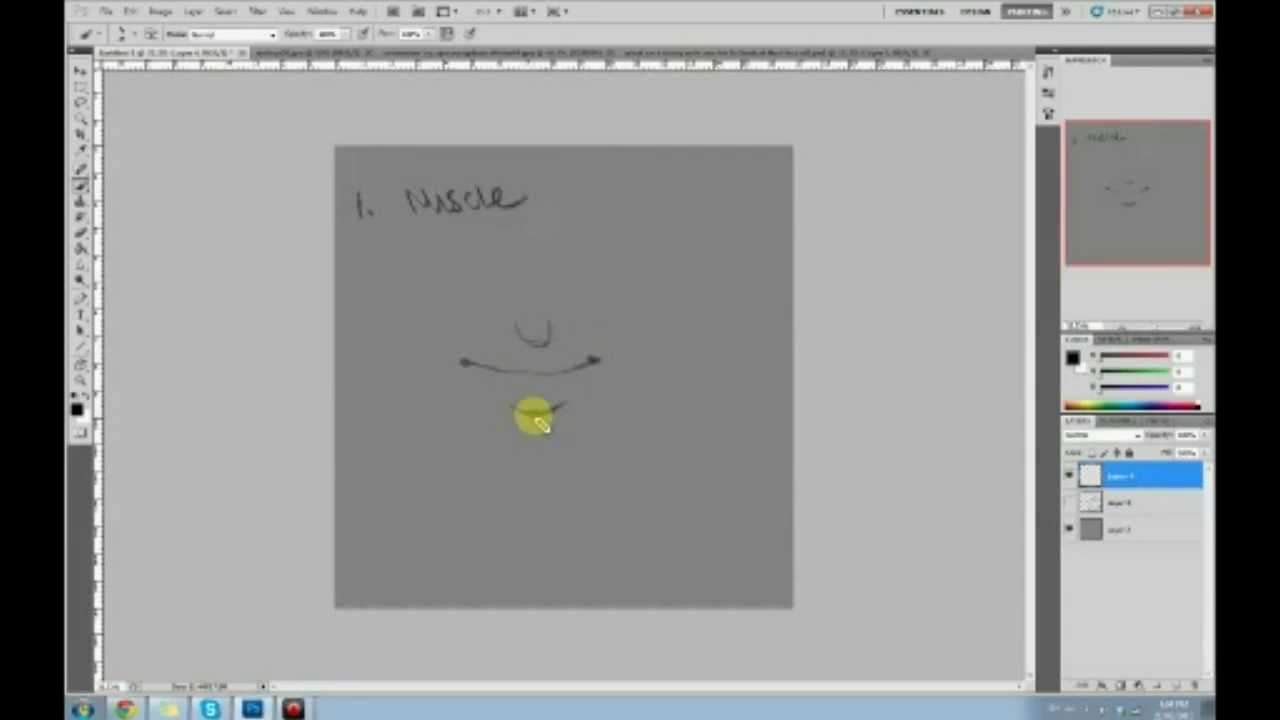
Sketch short muscle strokes radiating outward from the mouth, below both corners and up toward the cheeks and nose.
mouse_move(487, 396)
left_mouse_down()
mouse_move(505, 416)
mouse_move(425, 414)
left_mouse_up()
mouse_move(483, 409)
left_mouse_down()
mouse_move(426, 430)
mouse_move(431, 448)
left_mouse_up()
left_click_drag(566, 414, 582, 438)
left_click_drag(581, 410, 601, 437)
left_click_drag(593, 408, 617, 434)
mouse_move(588, 332)
left_mouse_down()
mouse_move(612, 305)
mouse_move(635, 312)
left_mouse_up()
left_click_drag(568, 302, 580, 284)
left_click_drag(441, 318, 447, 302)
left_click_drag(453, 318, 472, 298)
Draw an arrow pointing at one mouth corner, another sweeping up from the cheek, and short curved strokes above it.
mouse_move(628, 368)
left_mouse_down()
mouse_move(691, 378)
mouse_move(628, 368)
left_mouse_up()
left_click_drag(628, 368, 644, 380)
mouse_move(634, 291)
left_mouse_down()
mouse_move(668, 232)
mouse_move(681, 244)
left_mouse_up()
left_click_drag(602, 212, 665, 195)
left_click_drag(665, 200, 704, 210)
mouse_move(679, 188)
left_mouse_down()
mouse_move(712, 216)
mouse_move(704, 163)
left_mouse_up()
Undo the arrows and all radiating muscle strokes, keeping only the mouth line, nose curve and lower-lip shadow.
key("ctrl+alt+z")
key("ctrl+alt+z")
key("ctrl+alt+z")
key("ctrl+alt+z")
key("ctrl+alt+z")
key("ctrl+alt+z")
key("ctrl+alt+z")
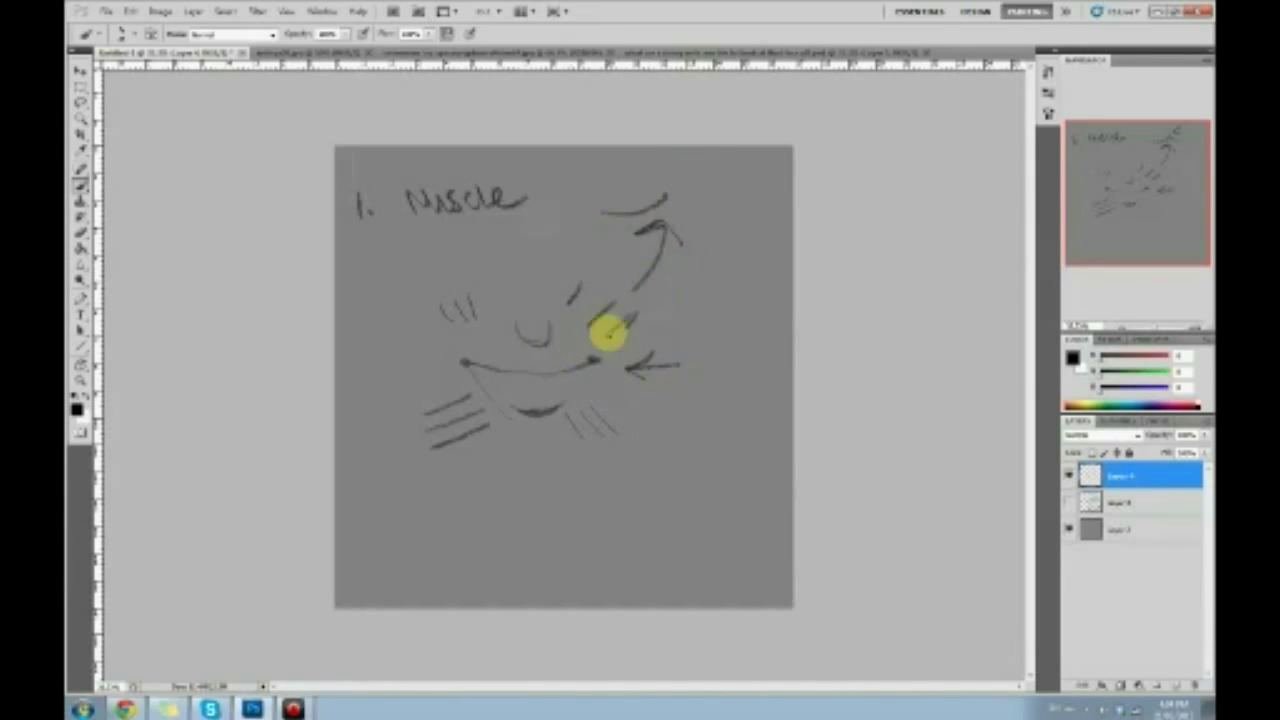
key("ctrl+alt+z")
key("ctrl+alt+z")
key("ctrl+alt+z")
key("ctrl+alt+z")
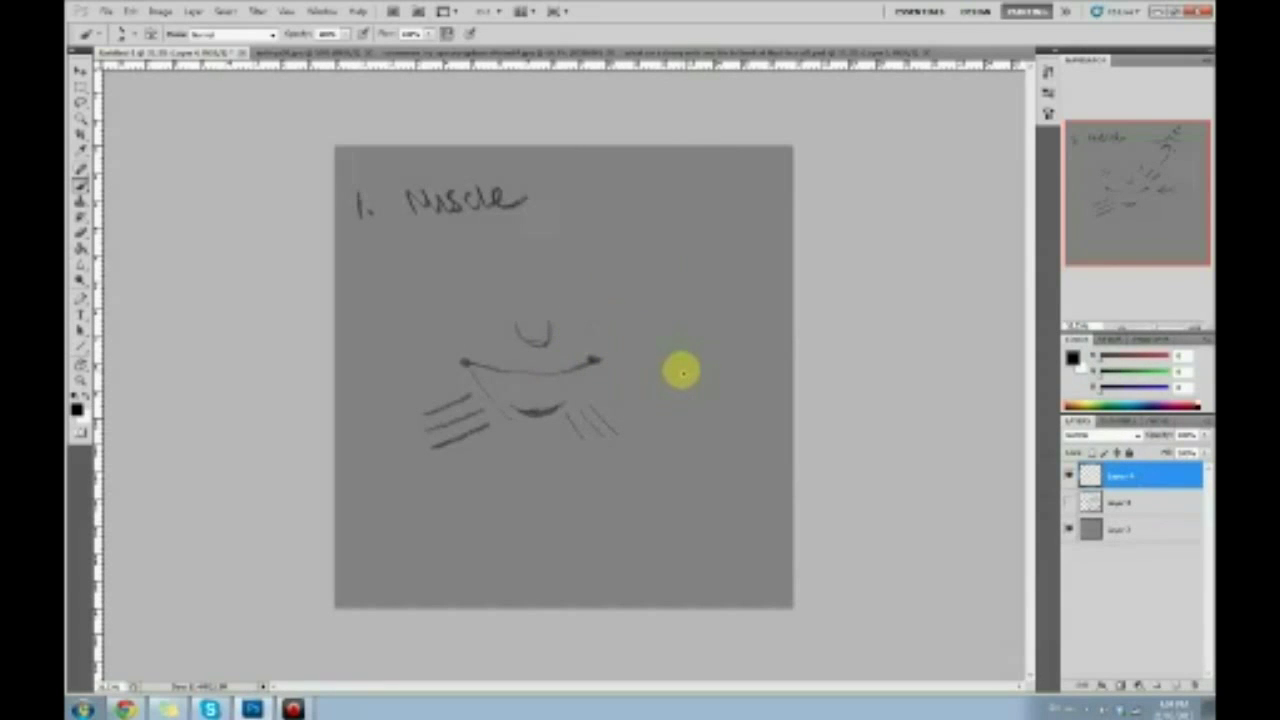
key("ctrl+alt+z")
key("ctrl+alt+z")
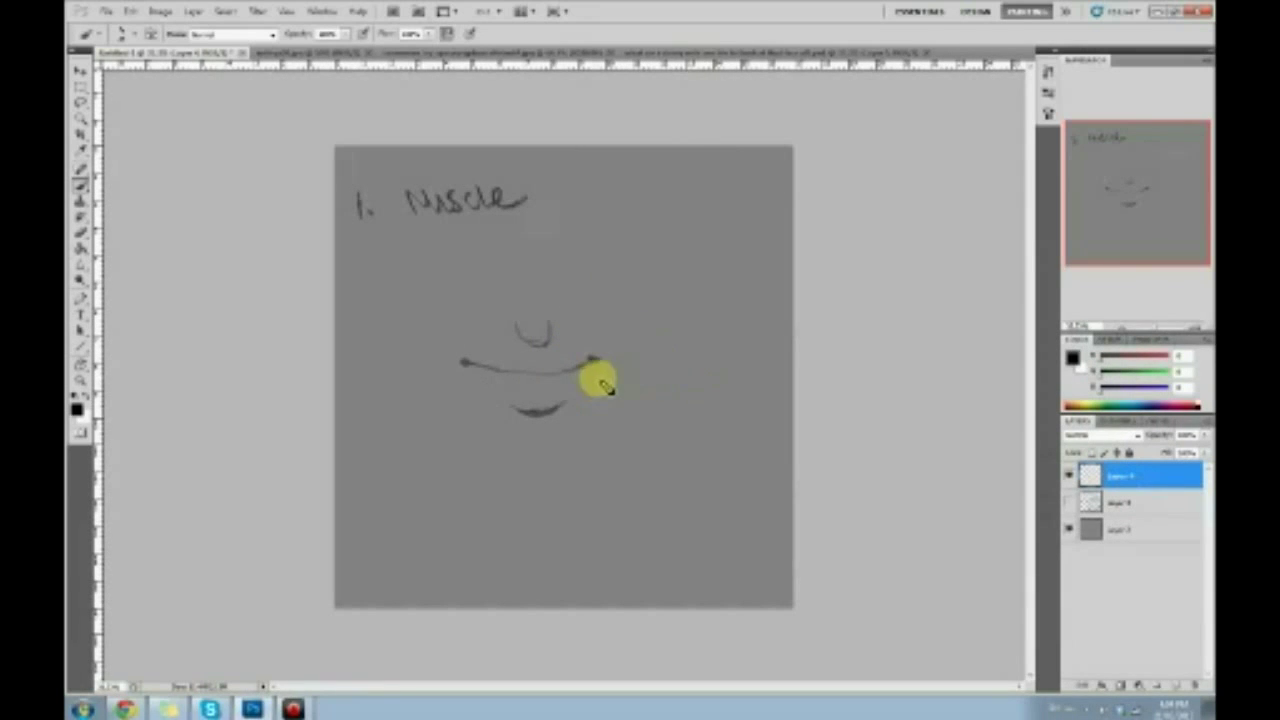
Draw an arrow above each mouth corner pointing outward and slightly upward to show the direction of pull.
left_click_drag(564, 354, 600, 346)
left_click_drag(478, 342, 451, 349)
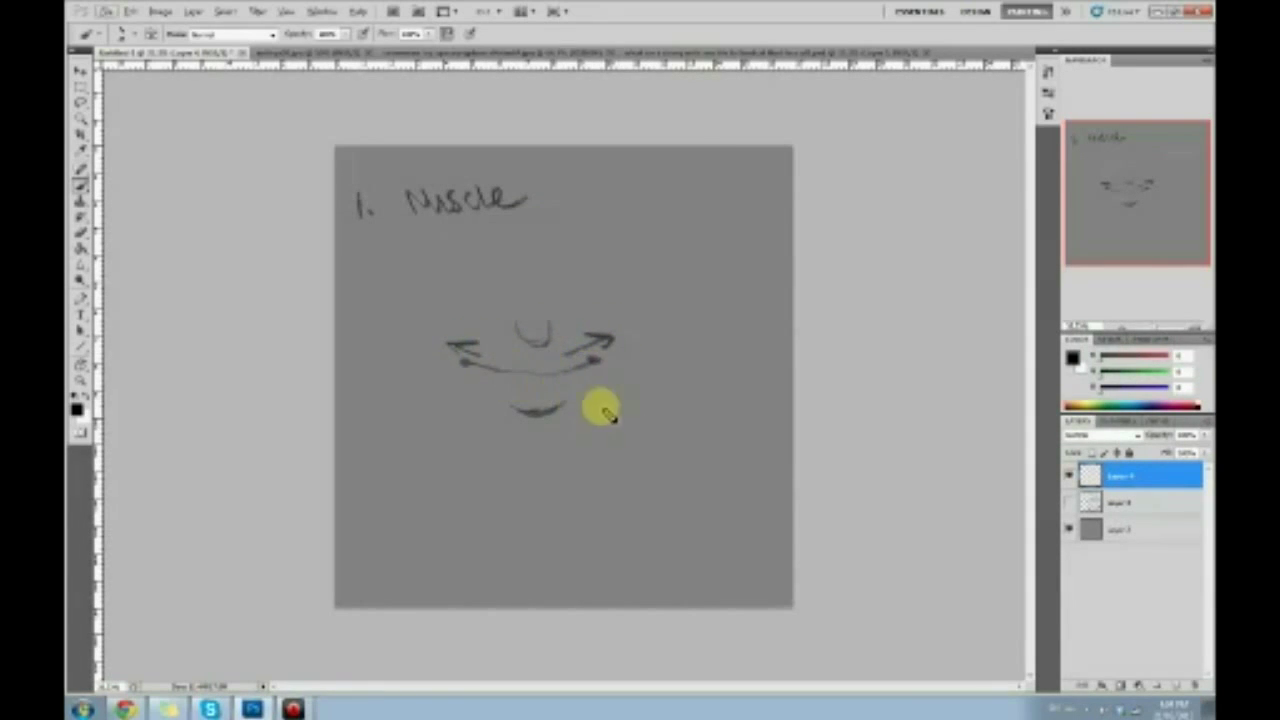
Sketch a second, smaller open mouth below the smiling one with nose curve and lip shadow, and outline both pairs of lips.
mouse_move(574, 467)
left_mouse_down()
mouse_move(613, 490)
mouse_move(633, 480)
mouse_move(603, 475)
mouse_move(638, 465)
mouse_move(594, 469)
left_mouse_up()
left_click_drag(635, 424, 604, 420)
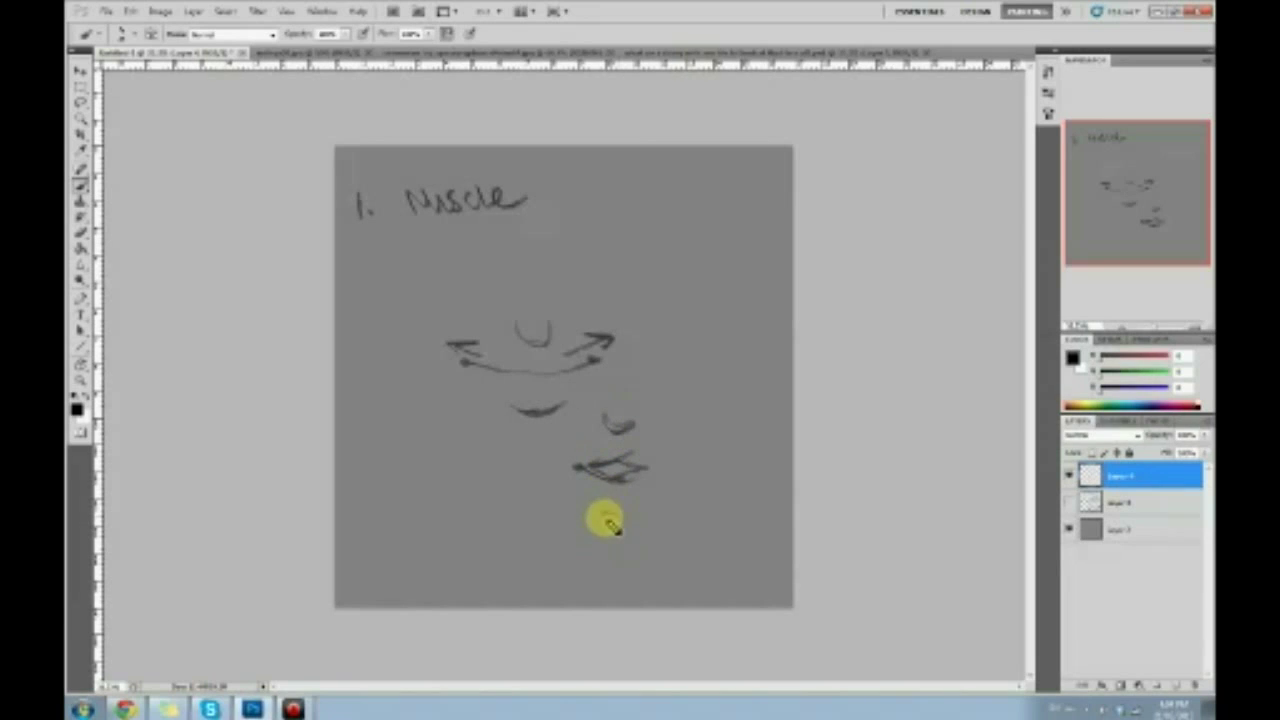
left_click_drag(610, 518, 596, 513)
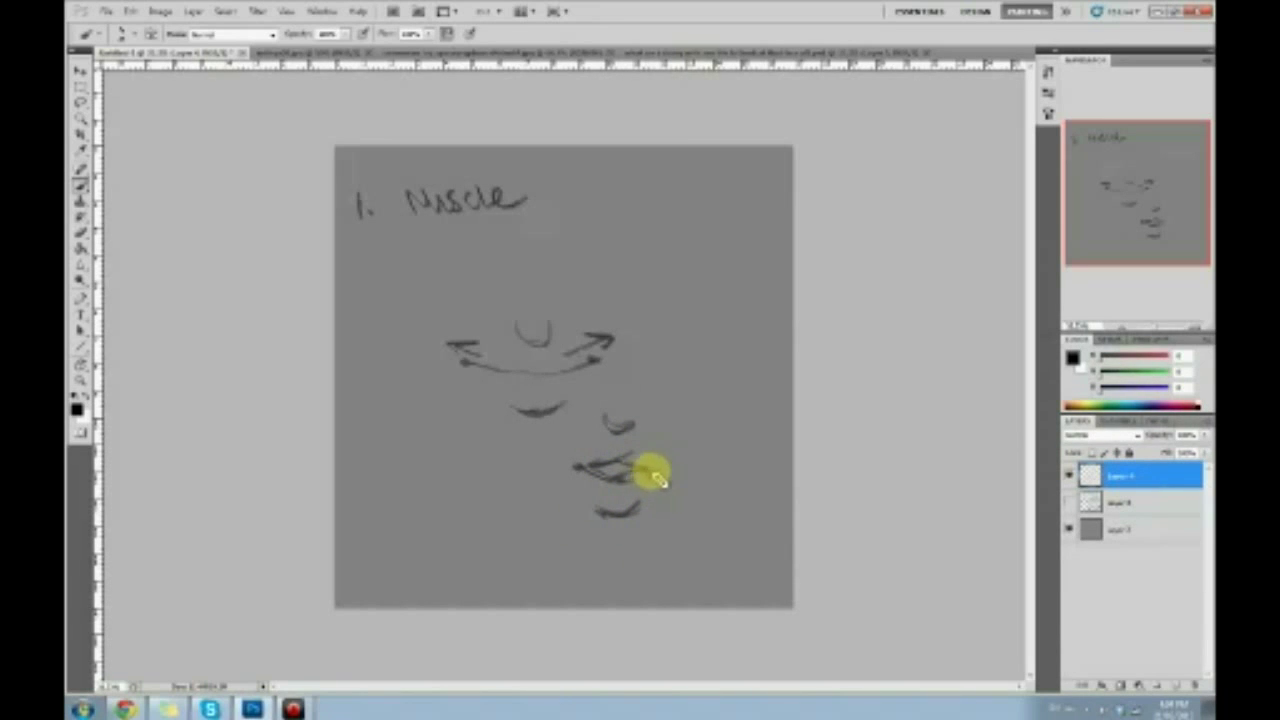
mouse_move(580, 466)
left_mouse_down()
mouse_move(626, 442)
mouse_move(646, 465)
mouse_move(646, 451)
mouse_move(600, 463)
mouse_move(640, 452)
mouse_move(648, 478)
mouse_move(622, 522)
mouse_move(585, 440)
left_mouse_up()
mouse_move(455, 345)
left_mouse_down()
mouse_move(517, 355)
mouse_move(597, 373)
mouse_move(548, 413)
mouse_move(495, 390)
mouse_move(598, 380)
mouse_move(505, 405)
left_mouse_up()
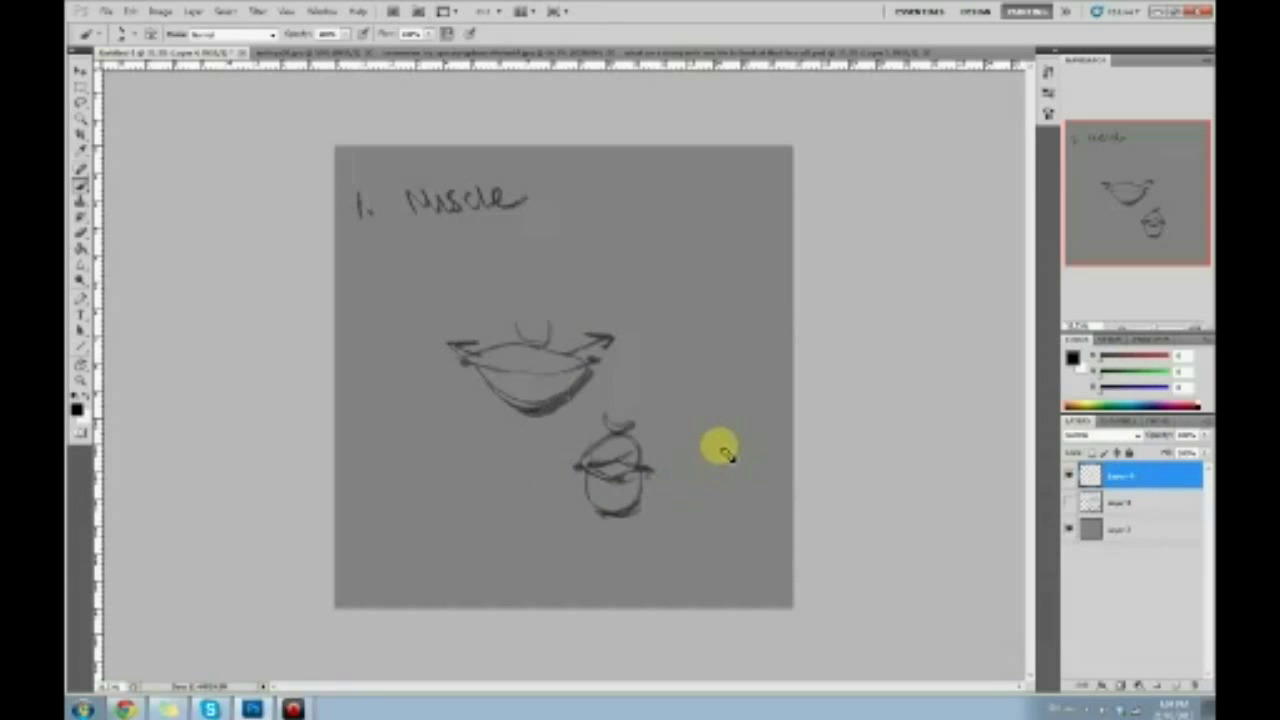
Handwrite the list number "2." below the first note.
left_click_drag(367, 245, 356, 256)
left_click(382, 254)
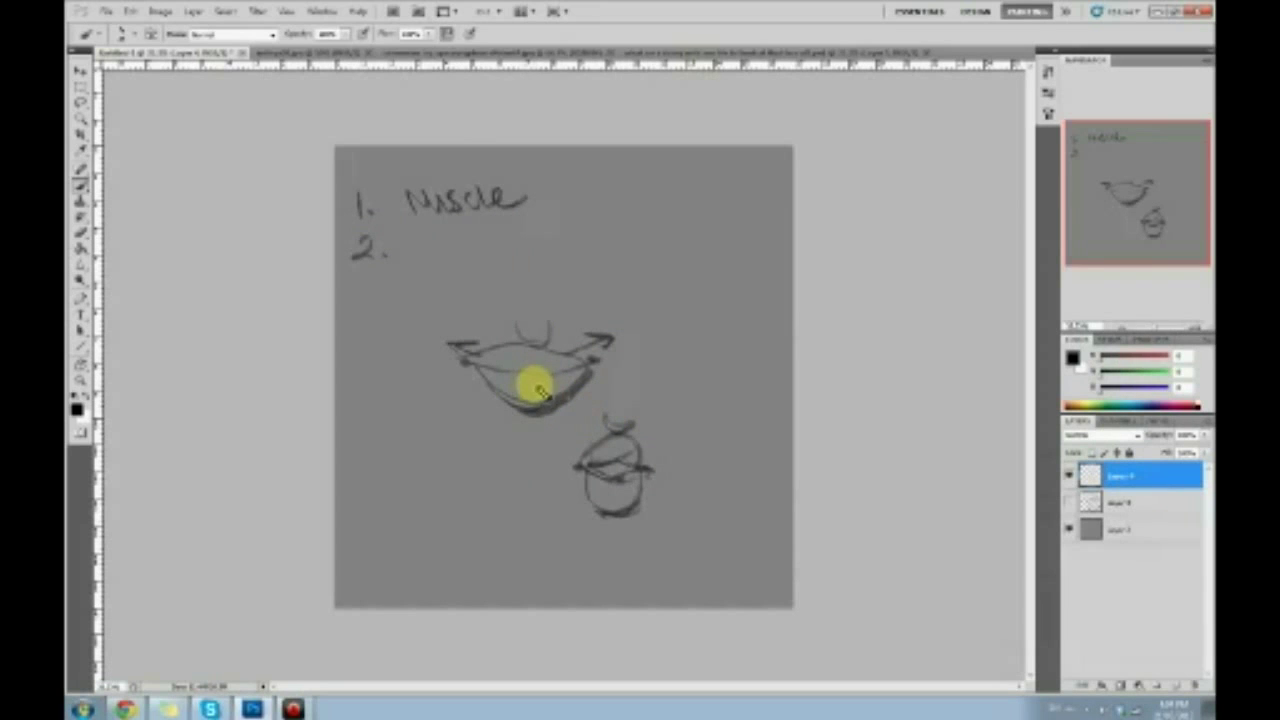
Hatch both lips of the larger mouth with short contour strokes, point an arrow at its lower lip, and darken that lip.
left_click_drag(549, 414, 521, 415)
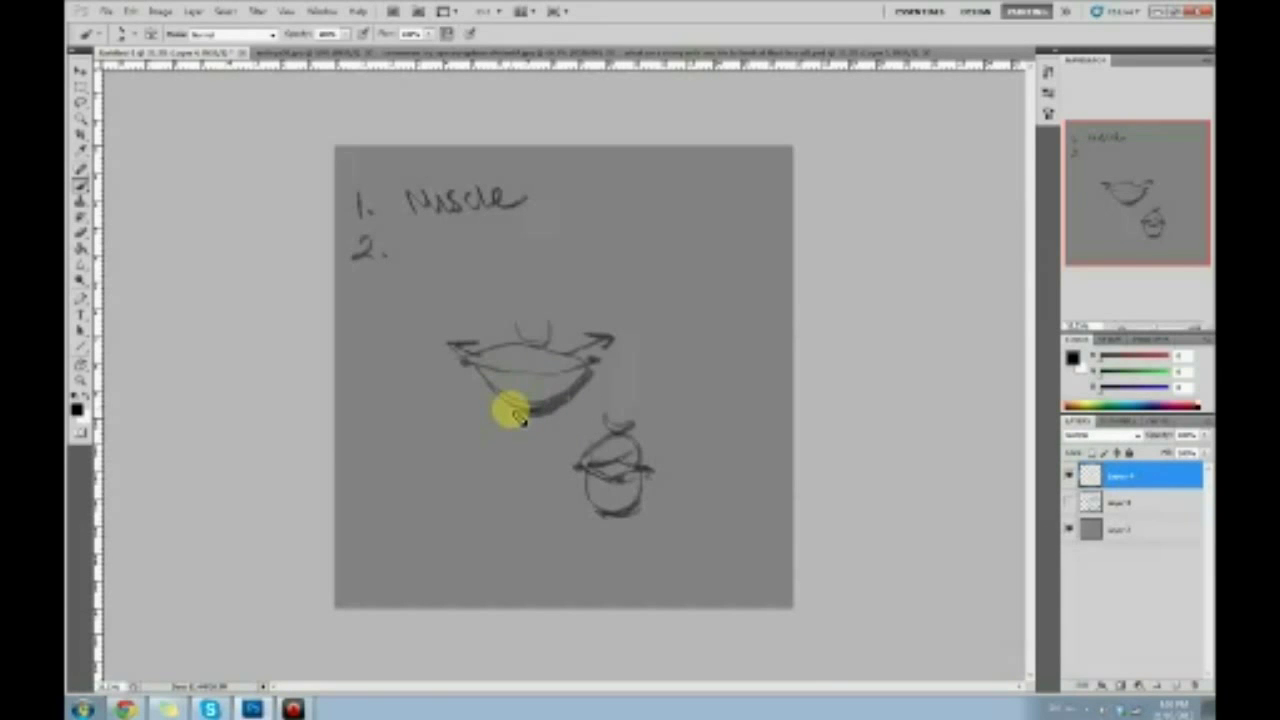
mouse_move(532, 384)
left_mouse_down()
mouse_move(541, 416)
mouse_move(514, 397)
left_mouse_up()
mouse_move(507, 380)
left_mouse_down()
mouse_move(498, 390)
mouse_move(580, 386)
mouse_move(534, 366)
mouse_move(527, 378)
mouse_move(503, 354)
mouse_move(560, 366)
mouse_move(598, 348)
left_mouse_up()
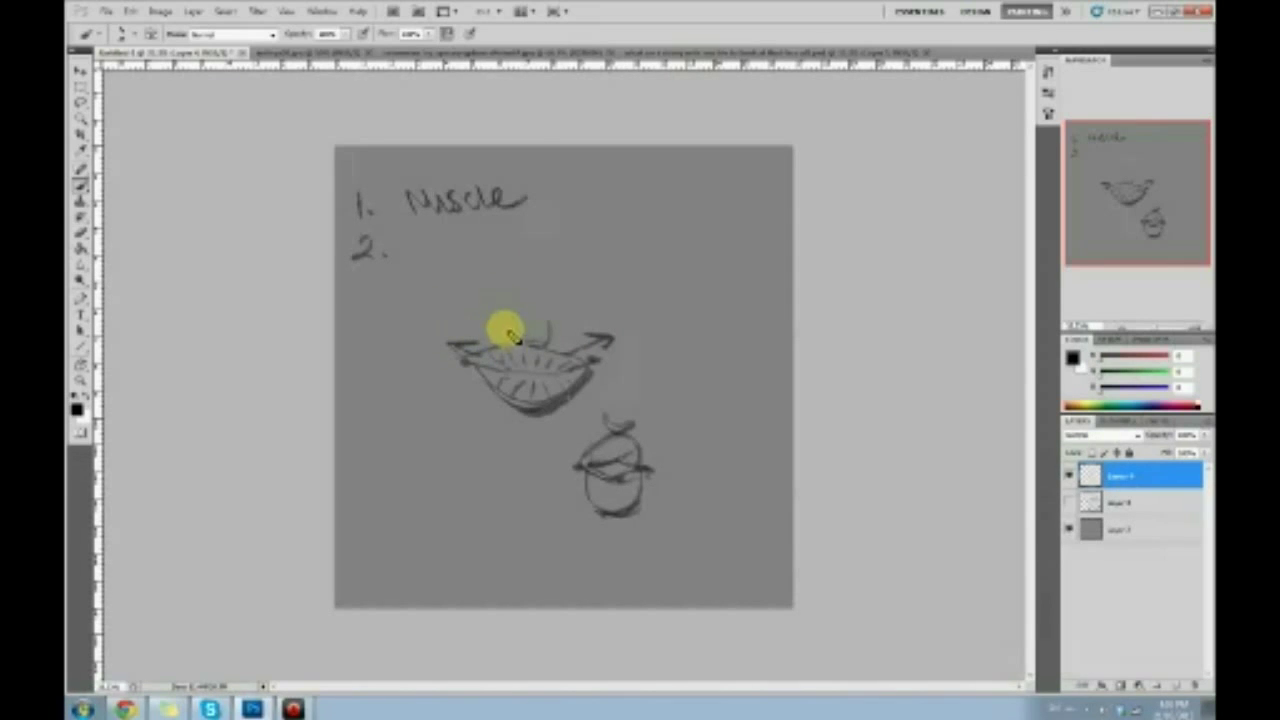
mouse_move(490, 436)
left_mouse_down()
mouse_move(520, 405)
mouse_move(527, 423)
left_mouse_up()
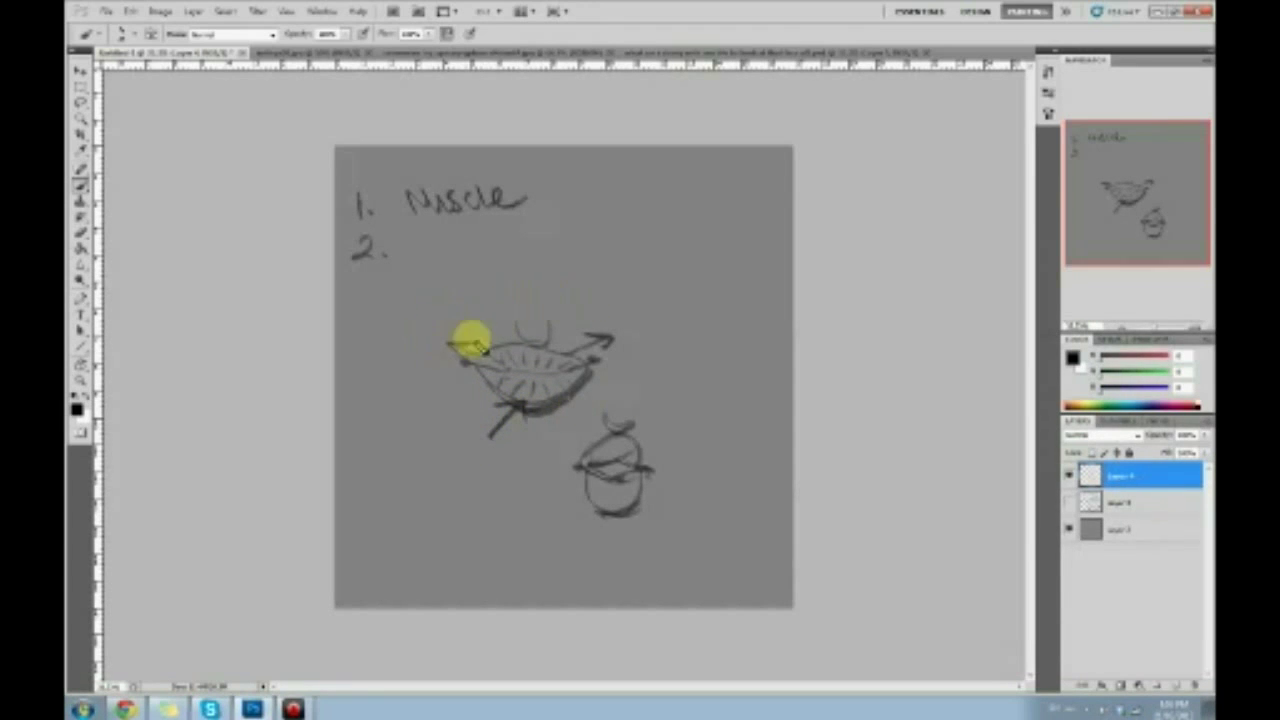
mouse_move(556, 400)
left_mouse_down()
mouse_move(511, 387)
mouse_move(557, 405)
mouse_move(610, 389)
mouse_move(560, 396)
left_mouse_up()
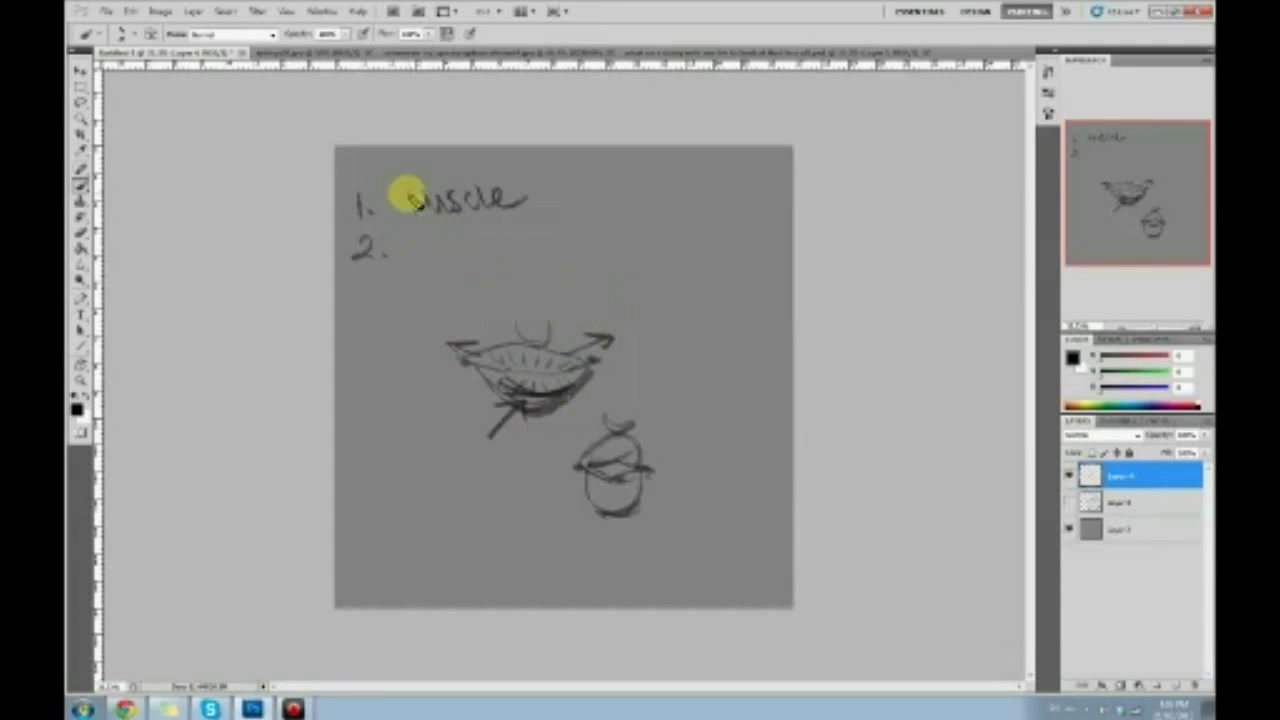
Add a dash after "Muscle", write "FAT" as the second item, and number a third line "3.".
left_click_drag(549, 190, 566, 188)
left_click_drag(428, 250, 479, 238)
left_click_drag(355, 282, 355, 309)
left_click(384, 306)
Check the handwritten notes on the hidden layer, then return to viewing only the current sketch layer over the background.
left_click(1069, 500)
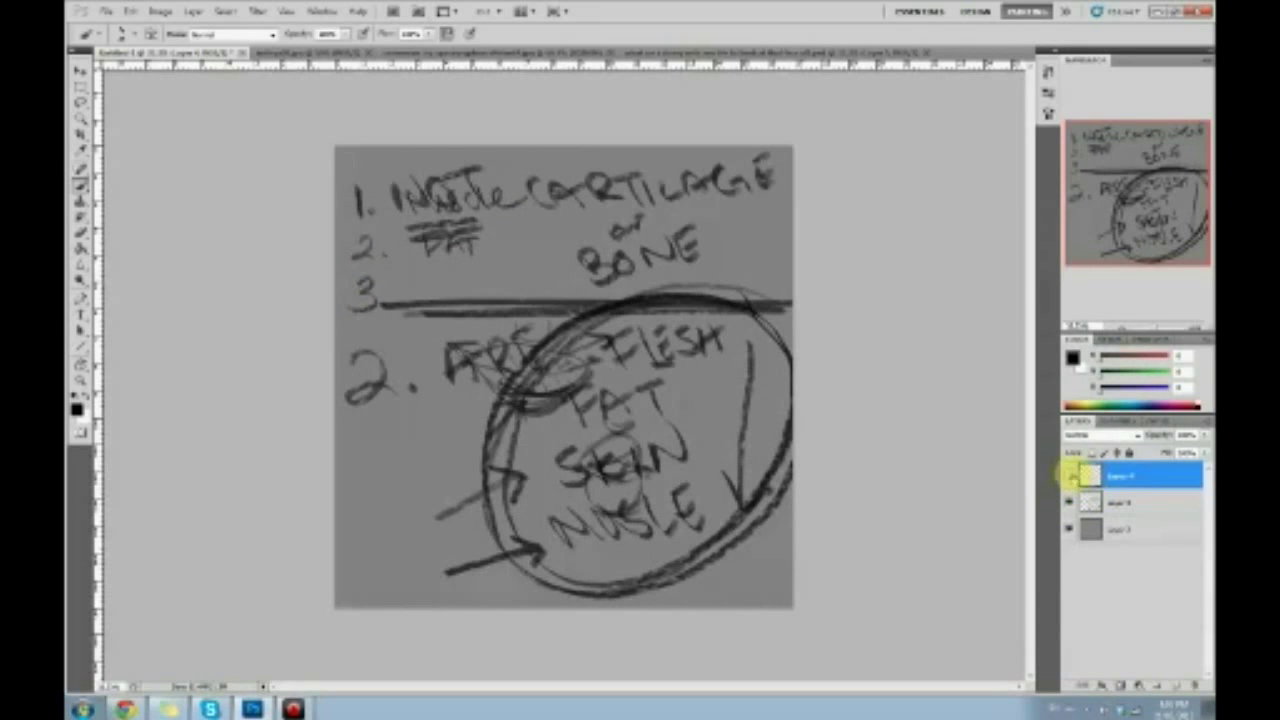
left_click(1069, 476)
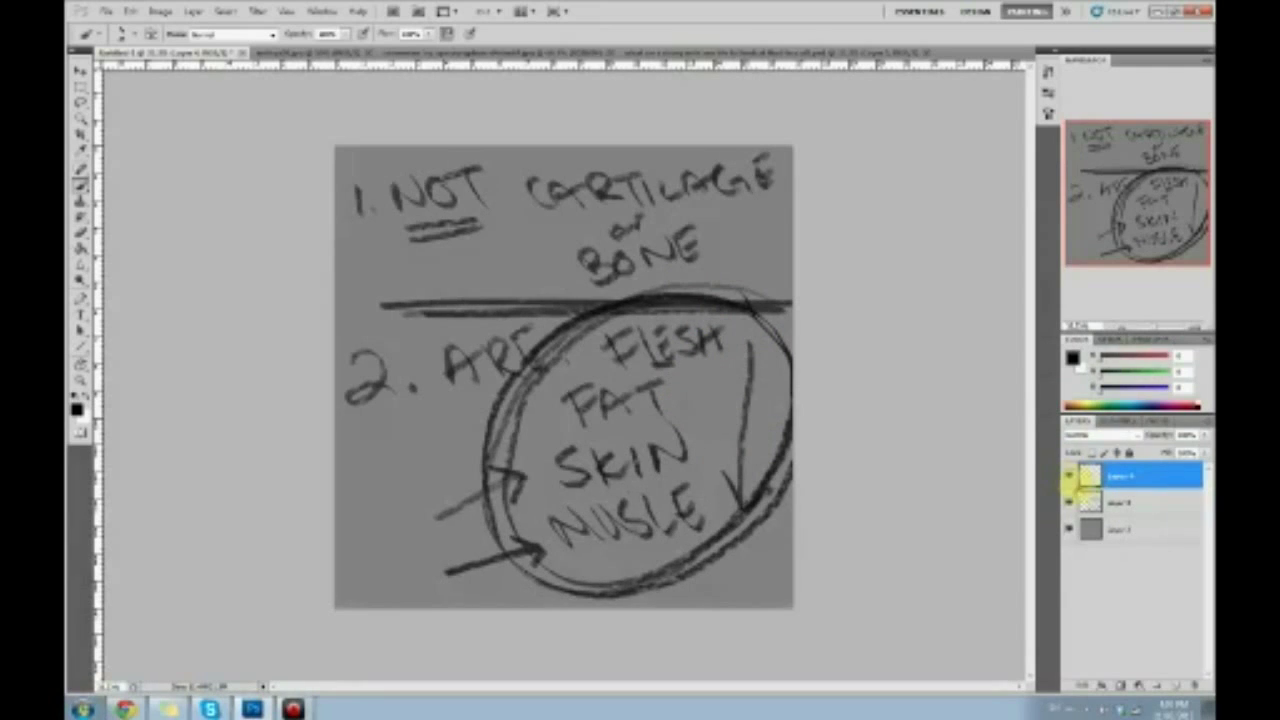
left_click(1069, 476)
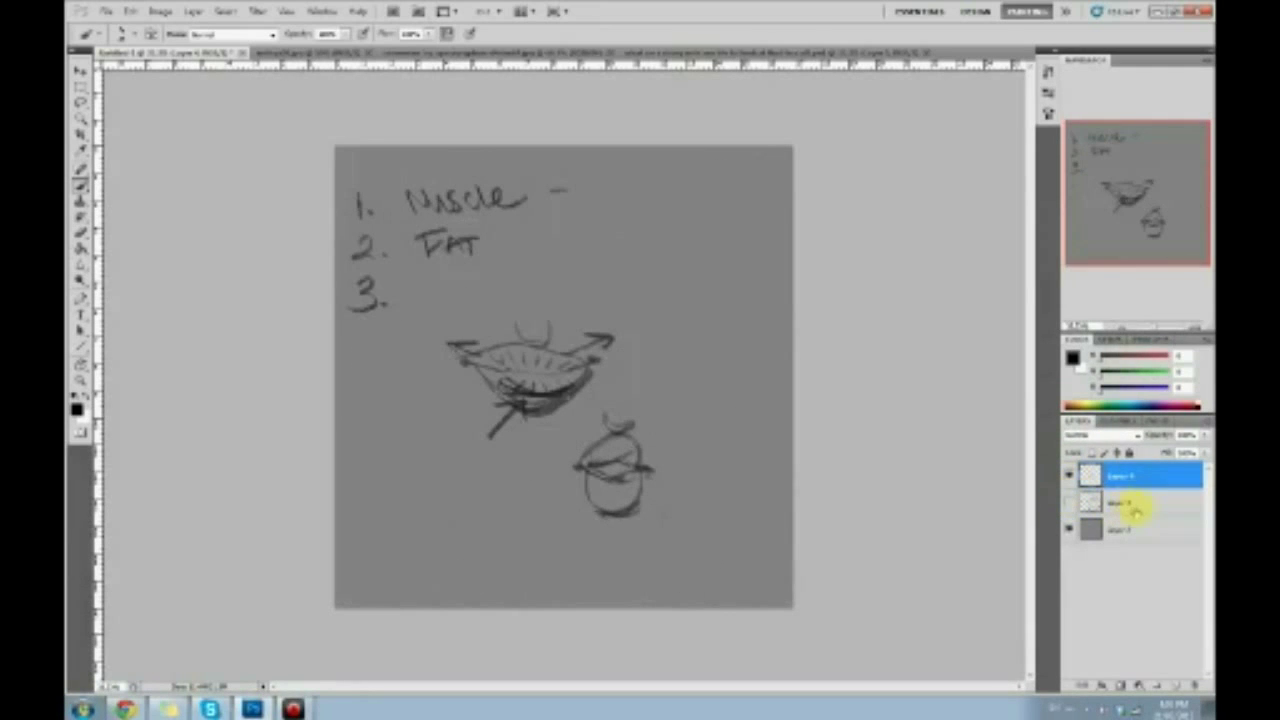
left_click(1128, 506)
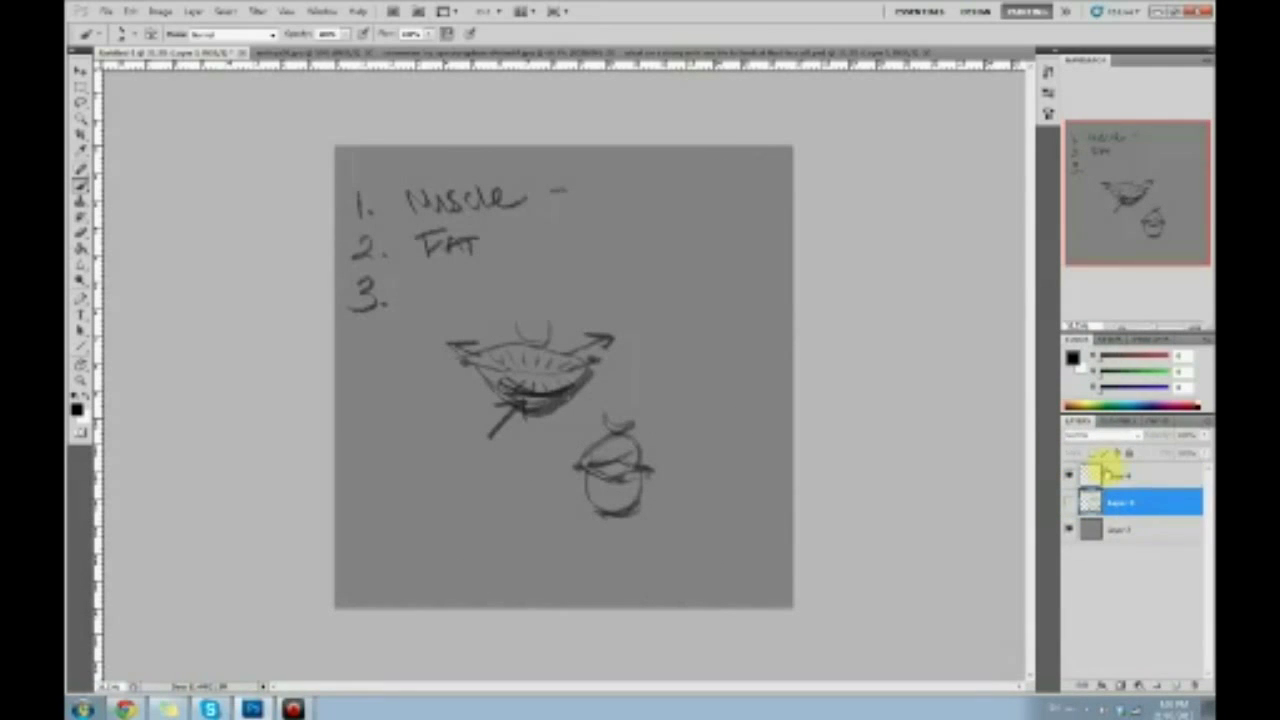
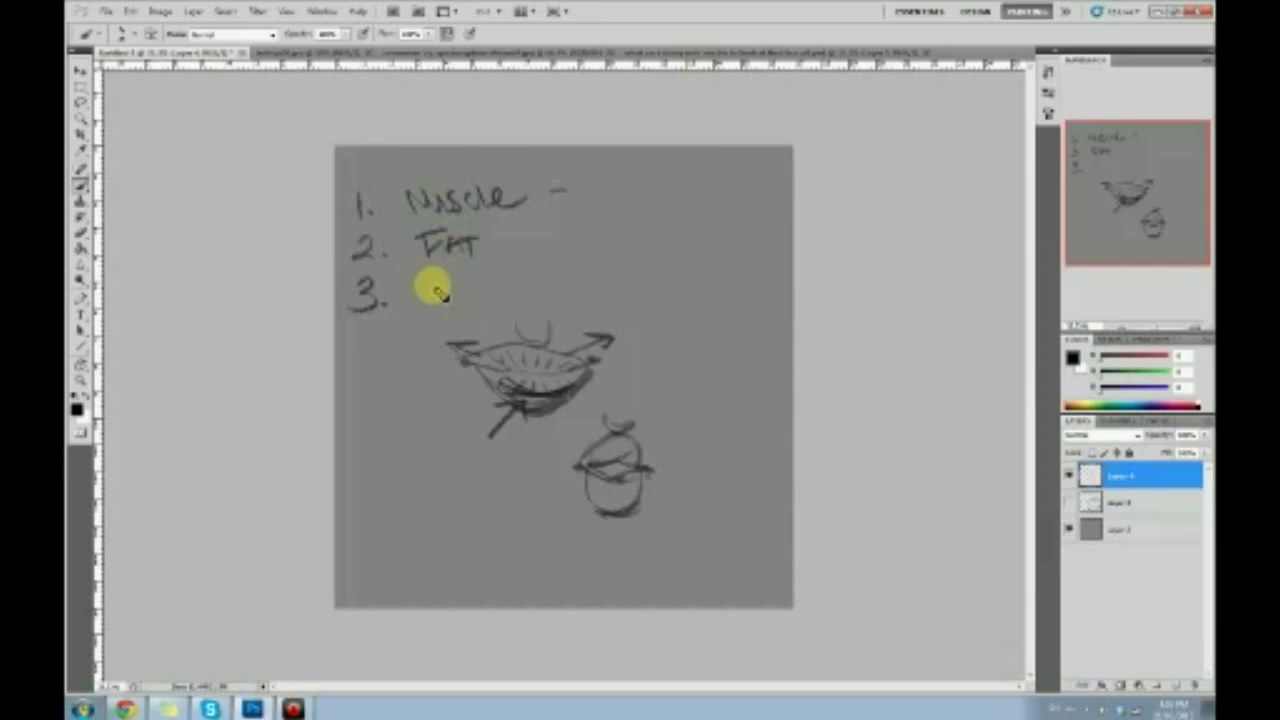
Write "SKIN" as the third item, draw an arrow after "FAT", and annotate "Muscle" with an arrow and "movement, function".
mouse_move(430, 279)
left_mouse_down()
mouse_move(418, 300)
mouse_move(497, 276)
mouse_move(548, 239)
mouse_move(532, 249)
left_mouse_up()
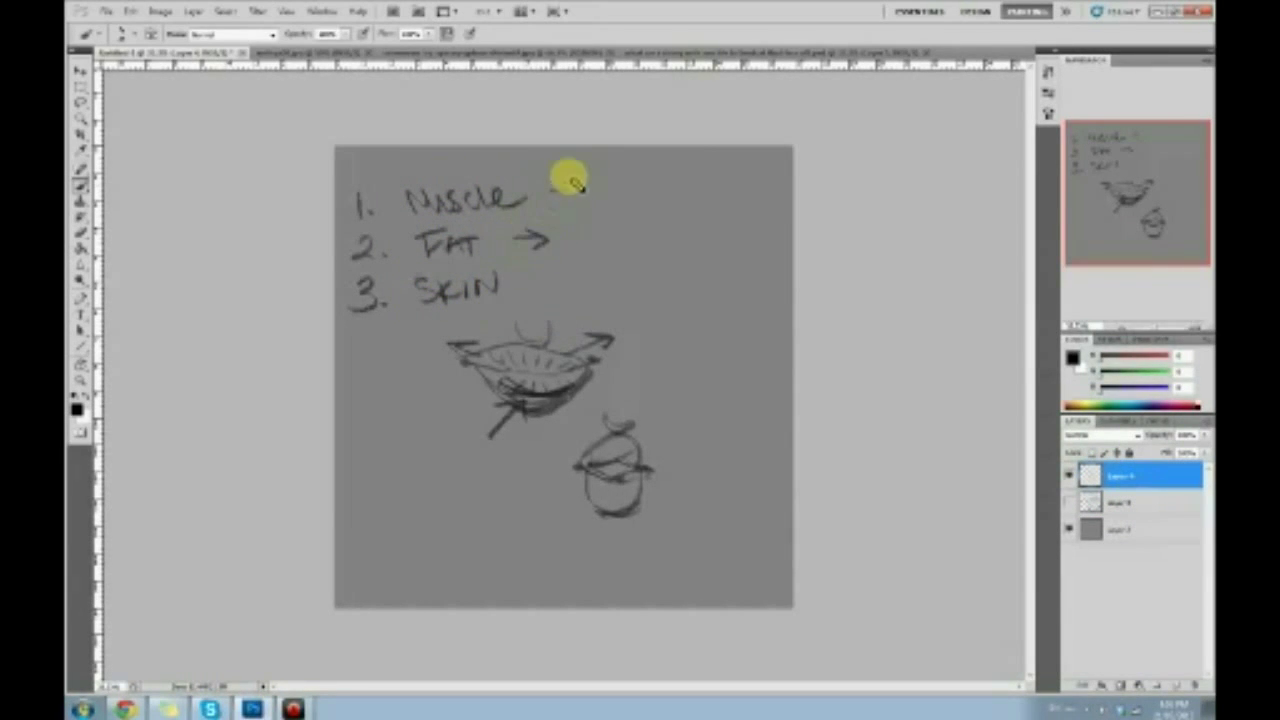
left_click_drag(553, 190, 628, 188)
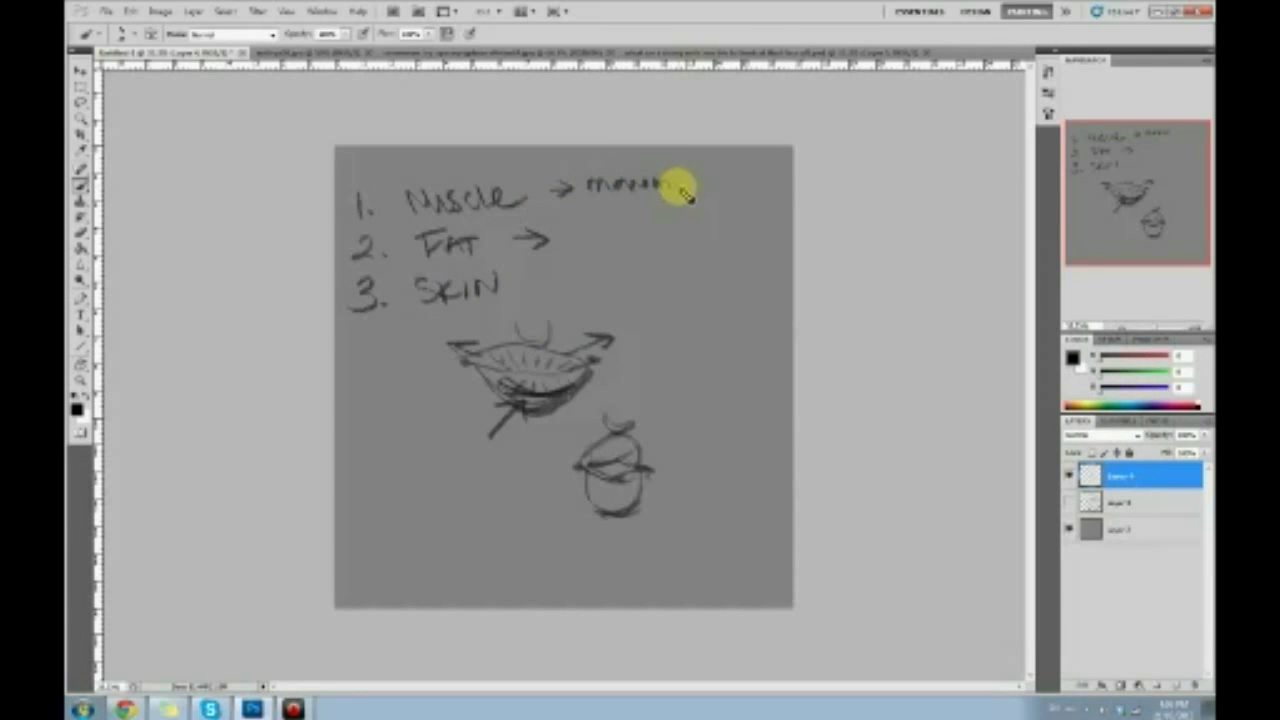
left_click_drag(700, 190, 714, 172)
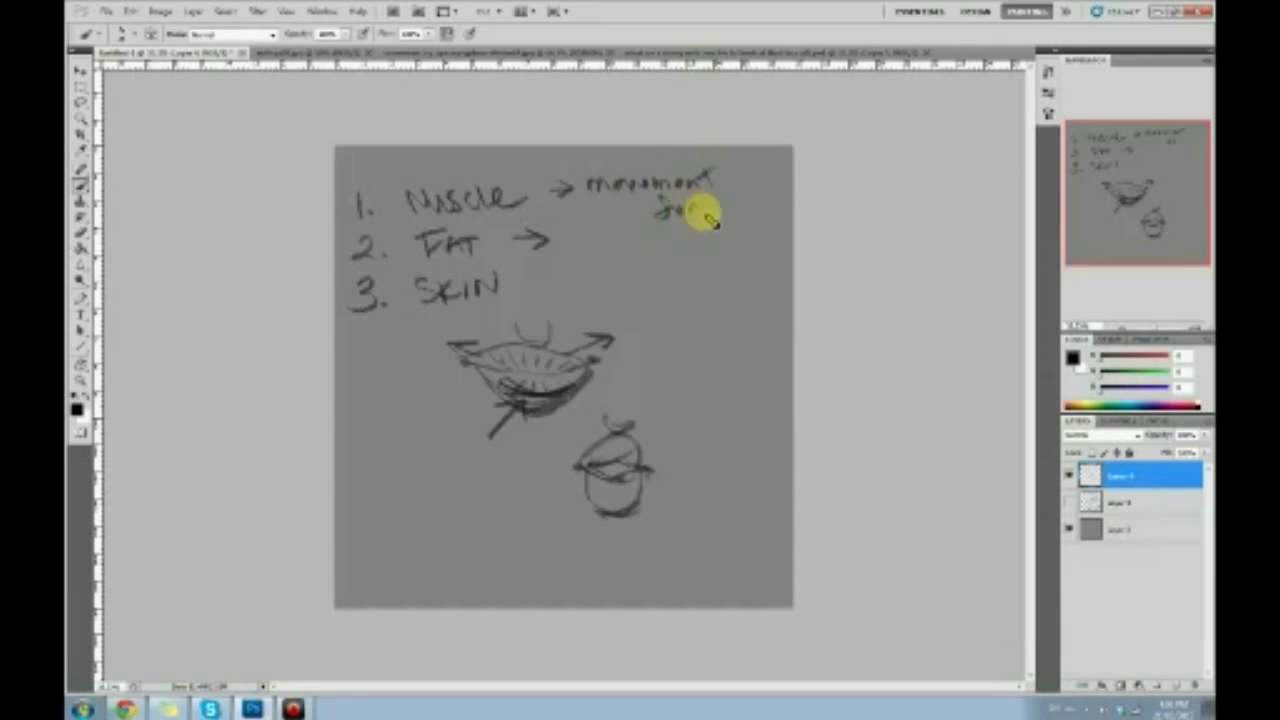
mouse_move(710, 220)
left_mouse_down()
mouse_move(720, 200)
mouse_move(770, 202)
left_mouse_up()
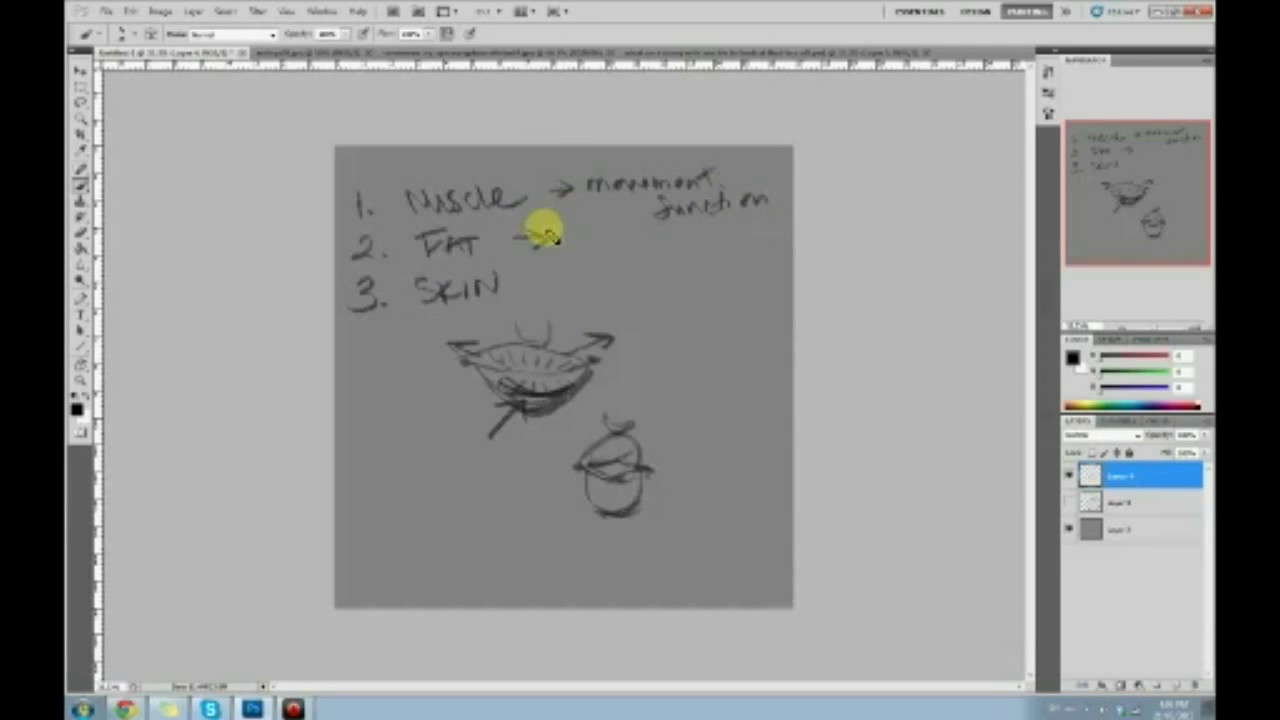
Annotate "FAT" with "mass", an arrow and "fullness", and "SKIN" with an arrow and "detailing".
left_click_drag(548, 237, 534, 247)
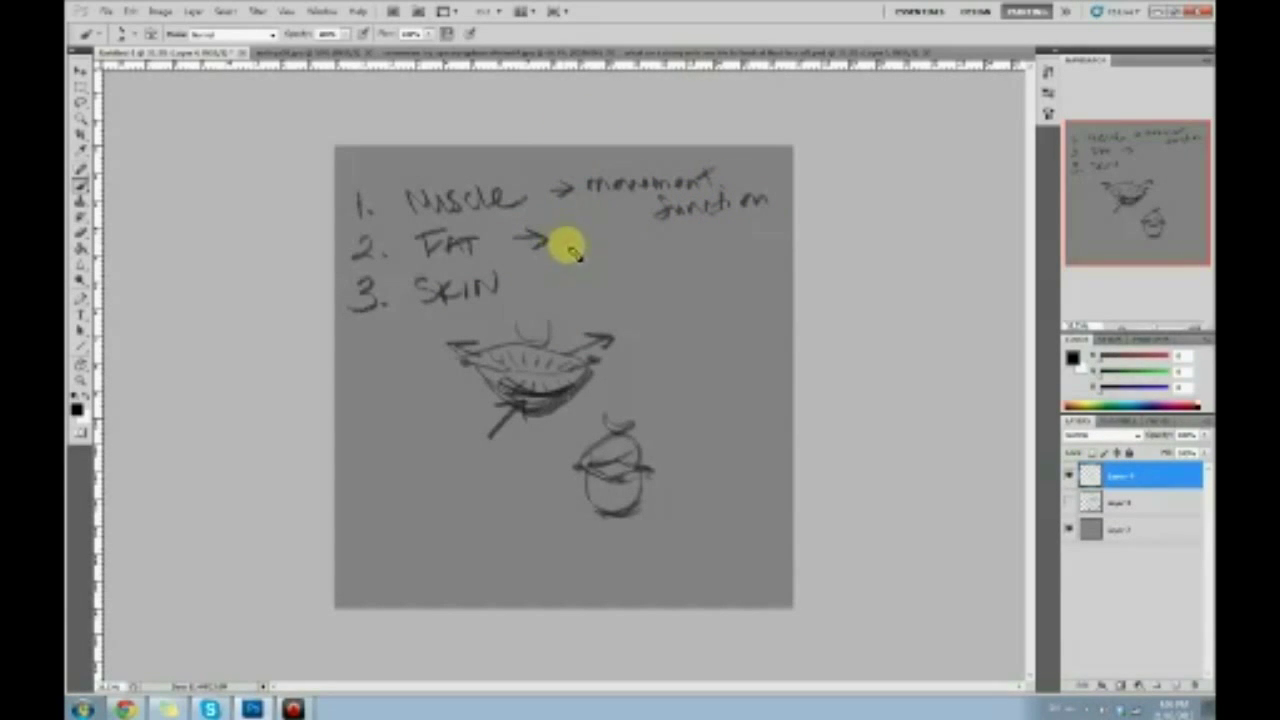
mouse_move(612, 248)
left_mouse_down()
mouse_move(721, 247)
mouse_move(732, 227)
mouse_move(782, 236)
left_mouse_up()
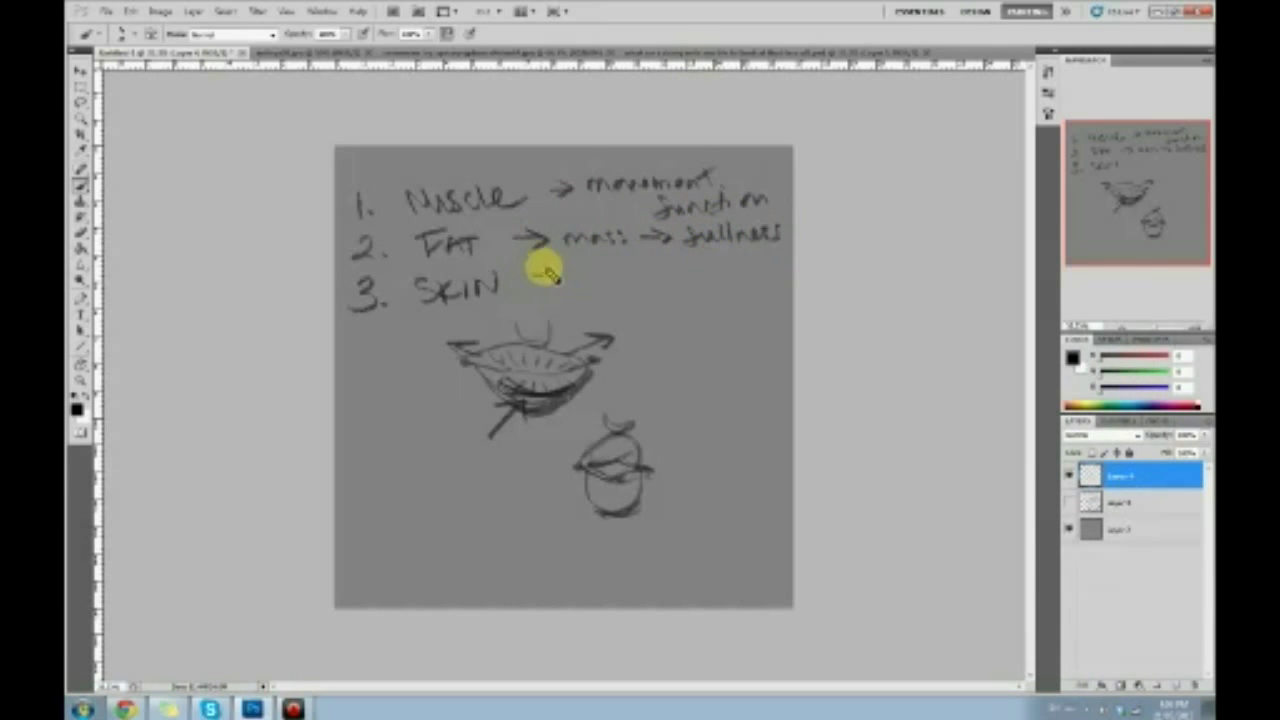
left_click_drag(561, 287, 576, 280)
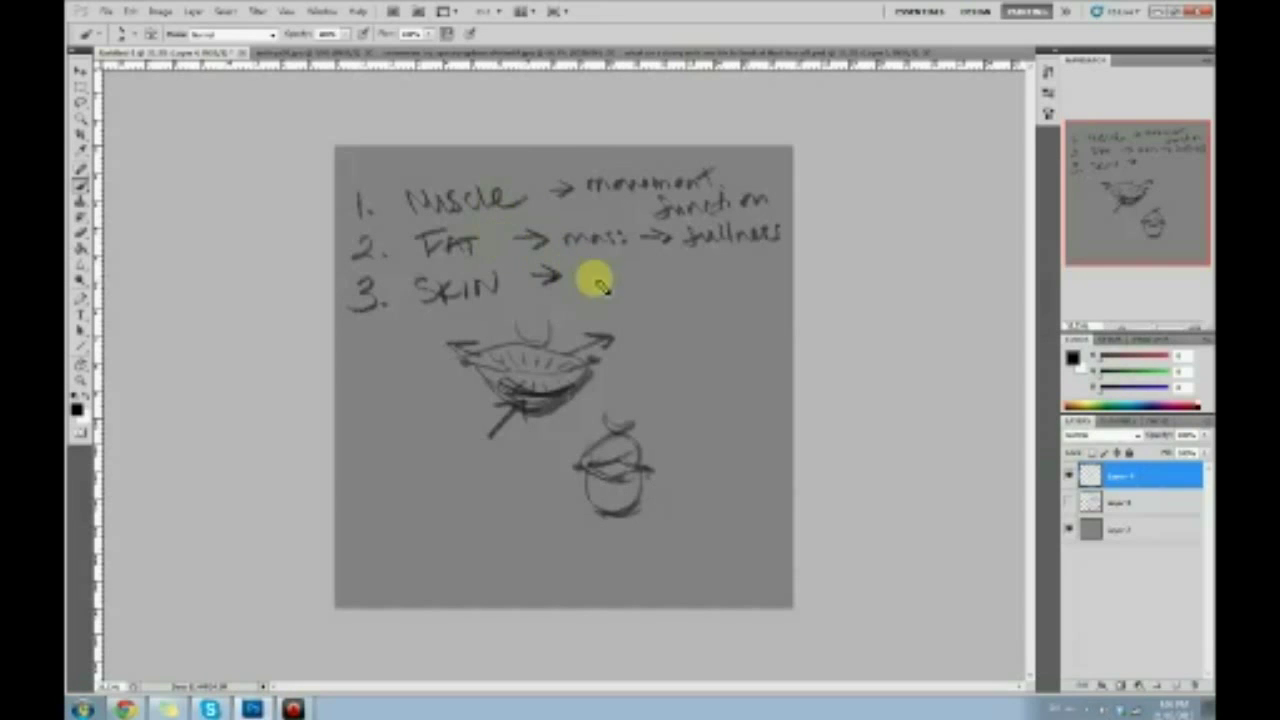
mouse_move(594, 277)
left_mouse_down()
mouse_move(629, 277)
mouse_move(649, 296)
mouse_move(663, 285)
mouse_move(655, 264)
mouse_move(706, 290)
left_mouse_up()
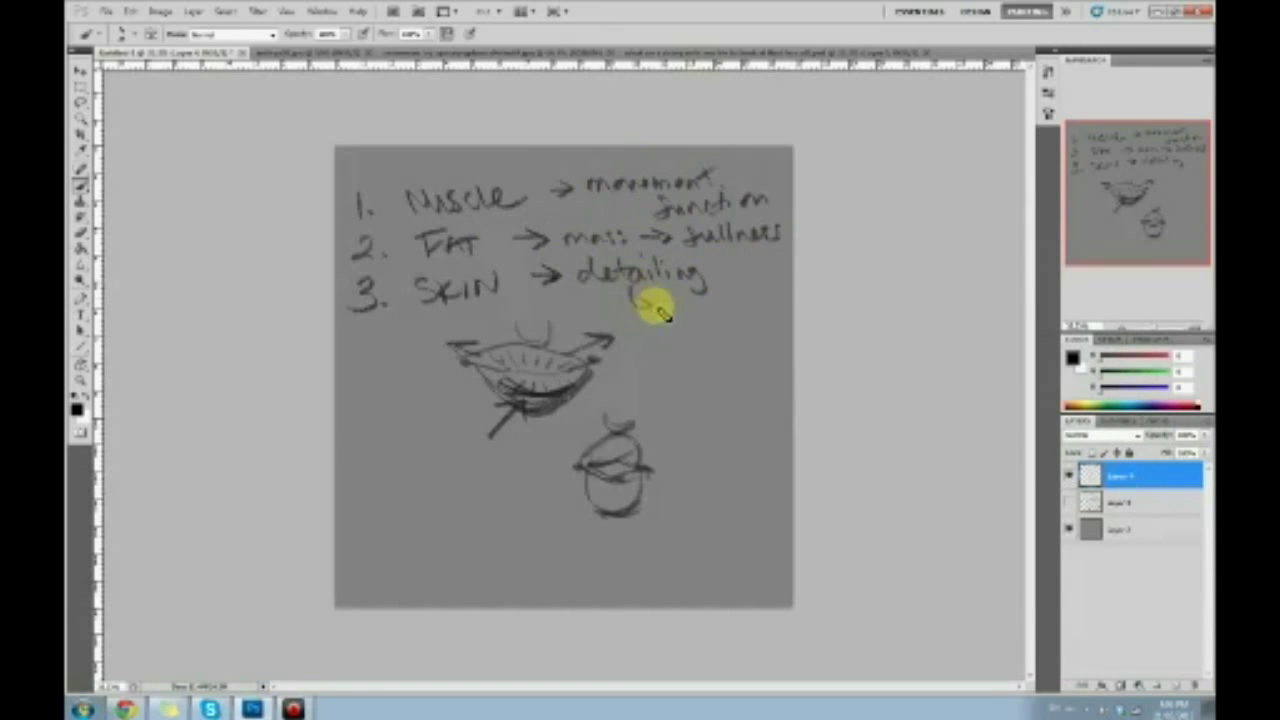
Write "surface texture" beneath "detailing", leaving no divider line beside the list numbers.
mouse_move(692, 308)
left_mouse_down()
mouse_move(739, 318)
mouse_move(766, 296)
left_mouse_up()
mouse_move(663, 330)
left_mouse_down()
mouse_move(715, 356)
mouse_move(783, 335)
mouse_move(671, 334)
left_mouse_up()
left_click_drag(395, 170, 385, 305)
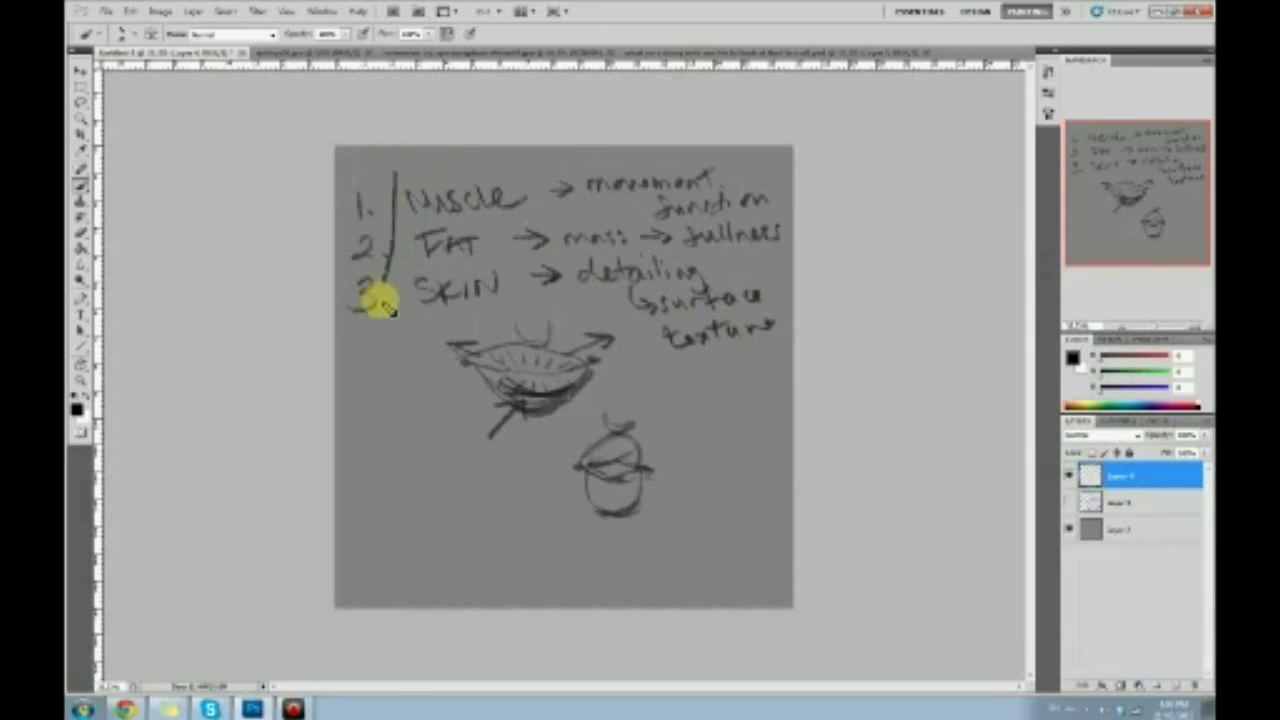
key("ctrl+z")
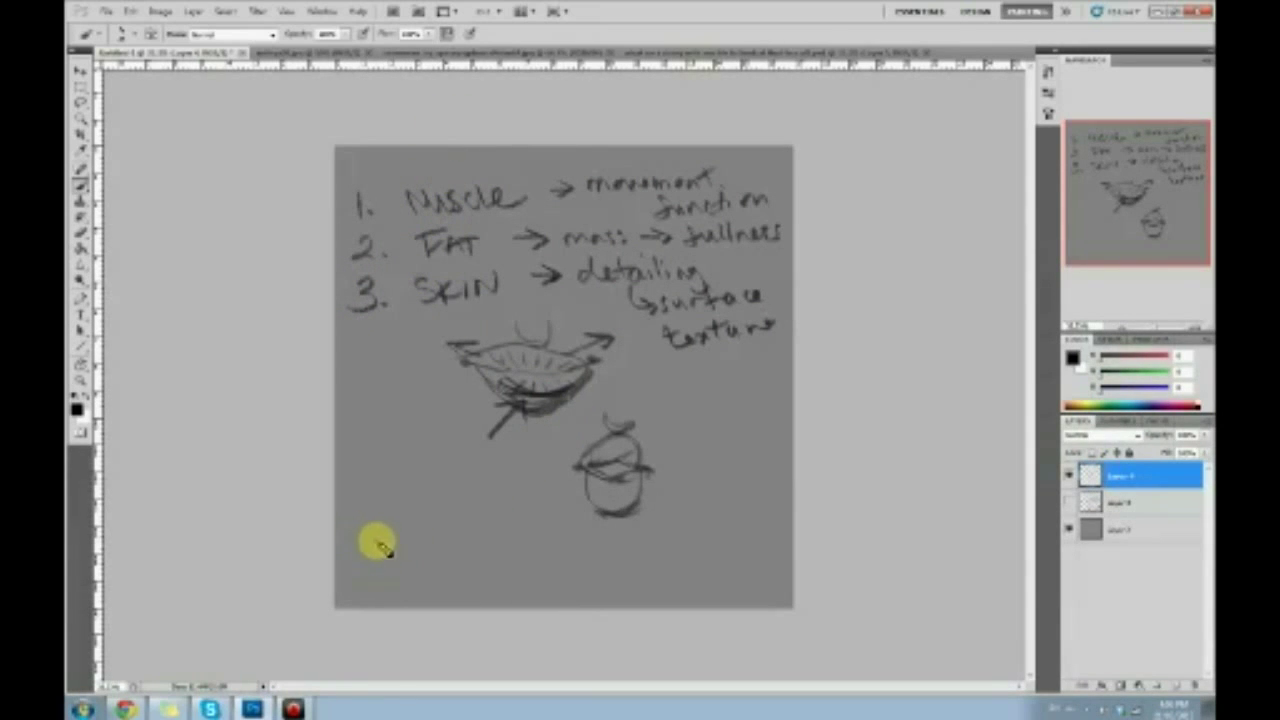
Sketch a small lopsided mouth with a nose curve and lower lip near the canvas's lower-left corner.
left_click_drag(400, 557, 460, 558)
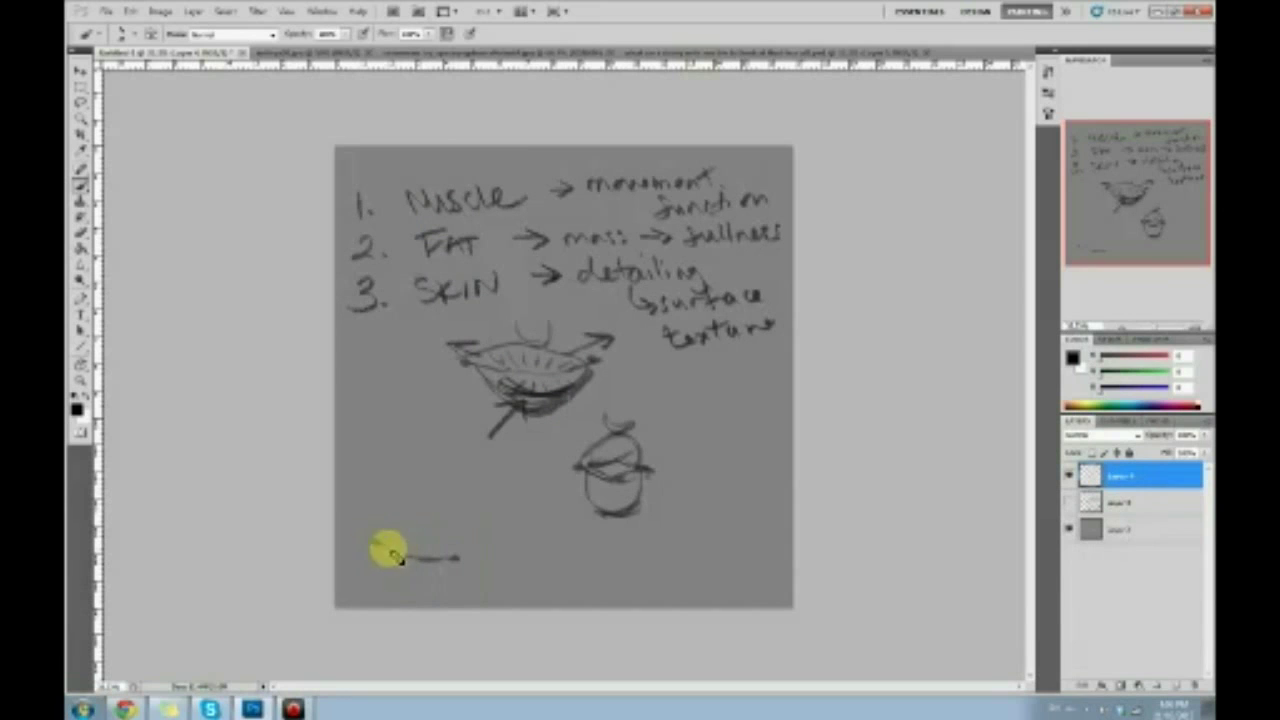
mouse_move(377, 543)
left_mouse_down()
mouse_move(470, 570)
mouse_move(391, 572)
mouse_move(426, 580)
left_mouse_up()
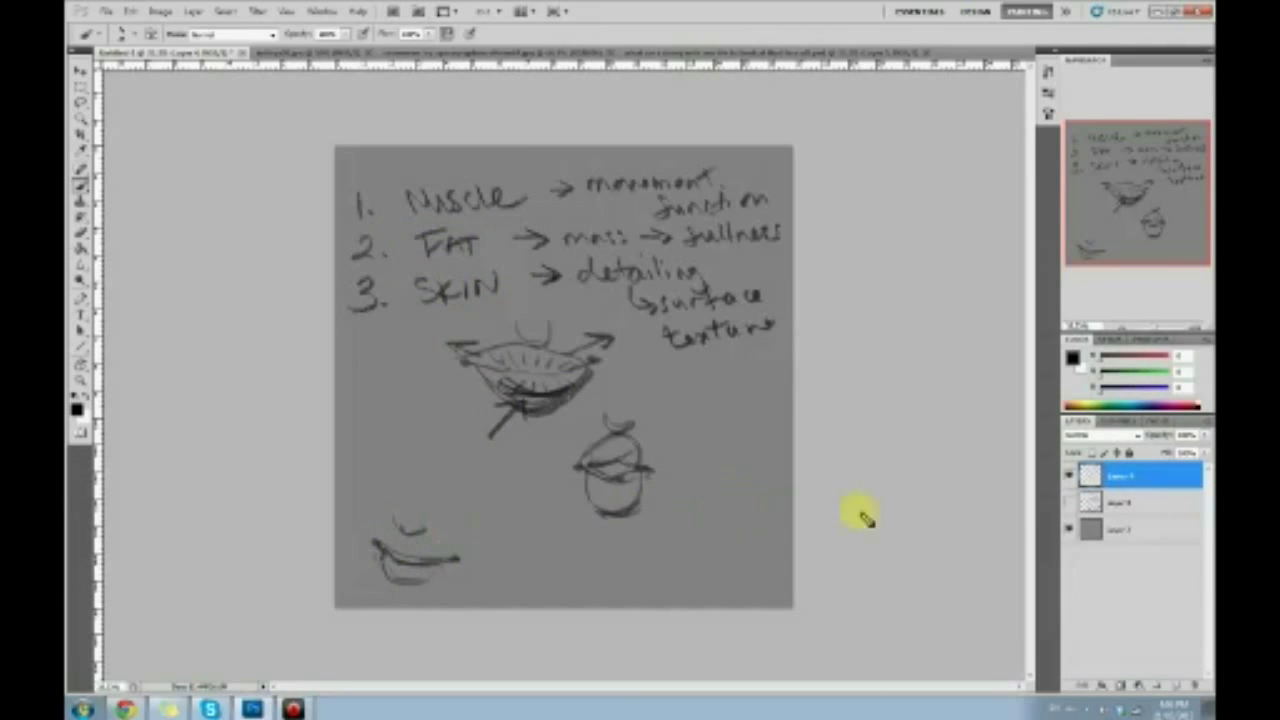
Erase all the mouth sketches with the Eraser, keeping only the handwritten list.
key("e")
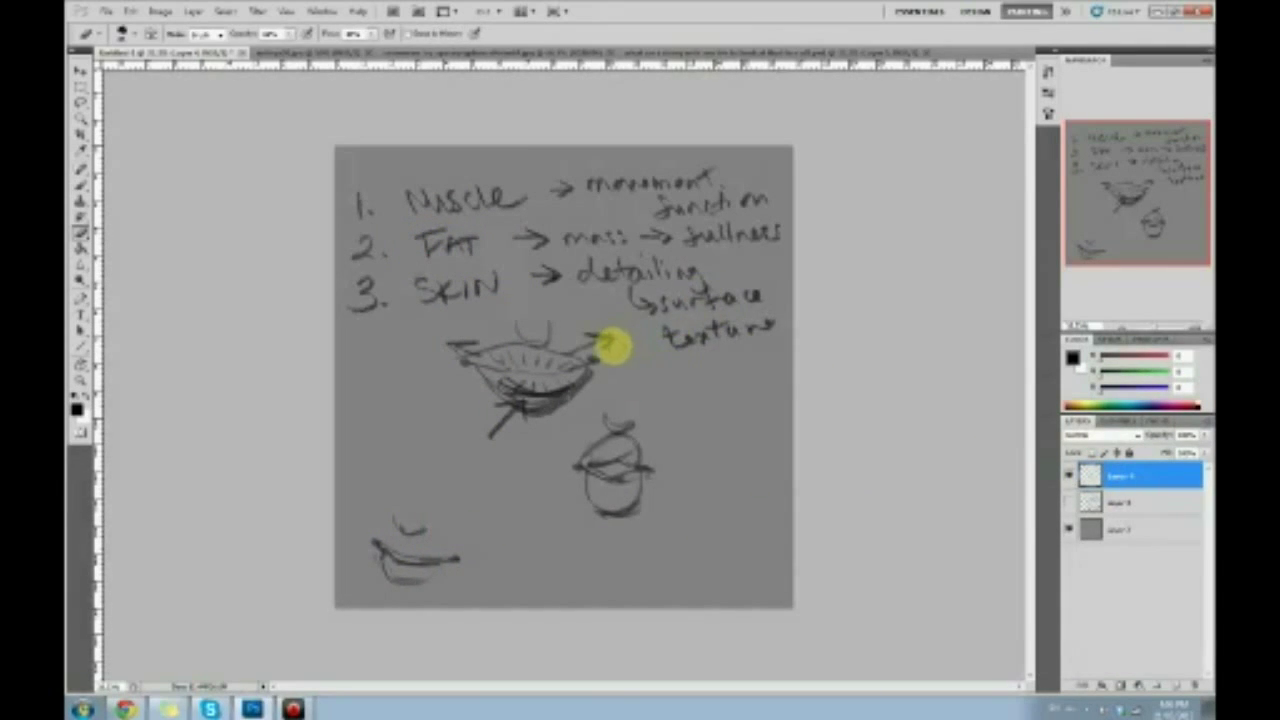
right_click(449, 331)
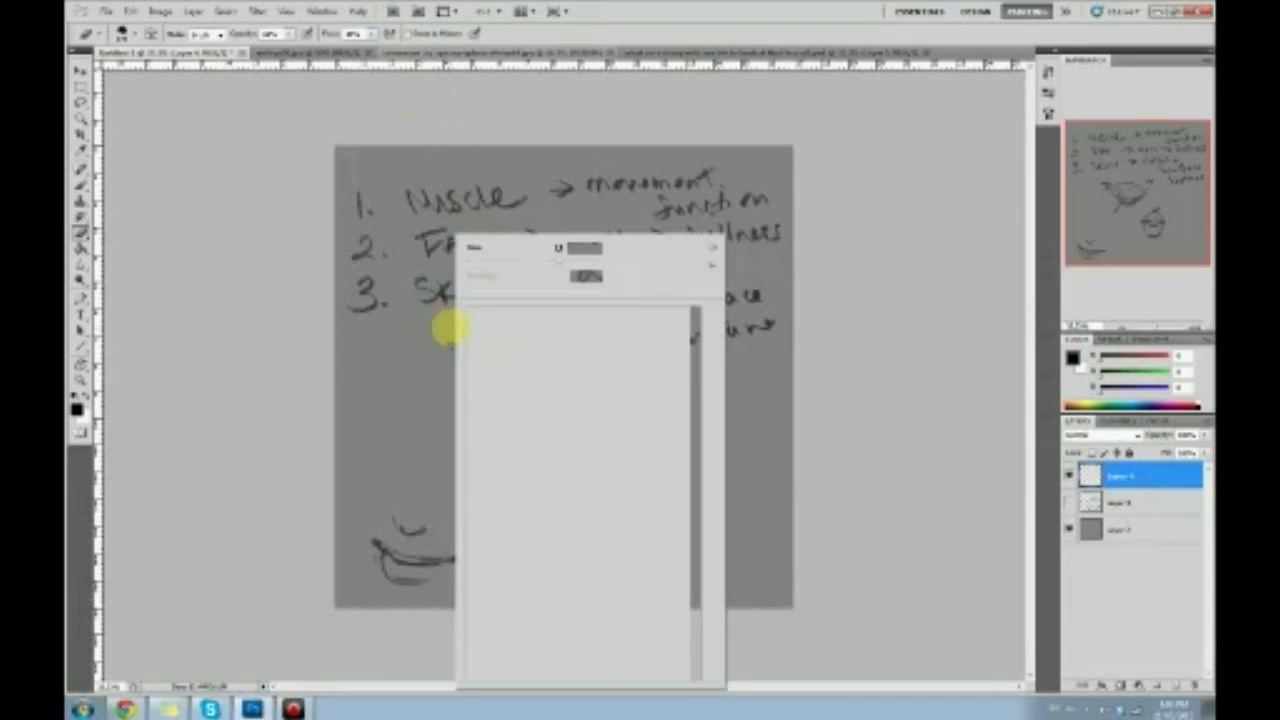
left_click(686, 497)
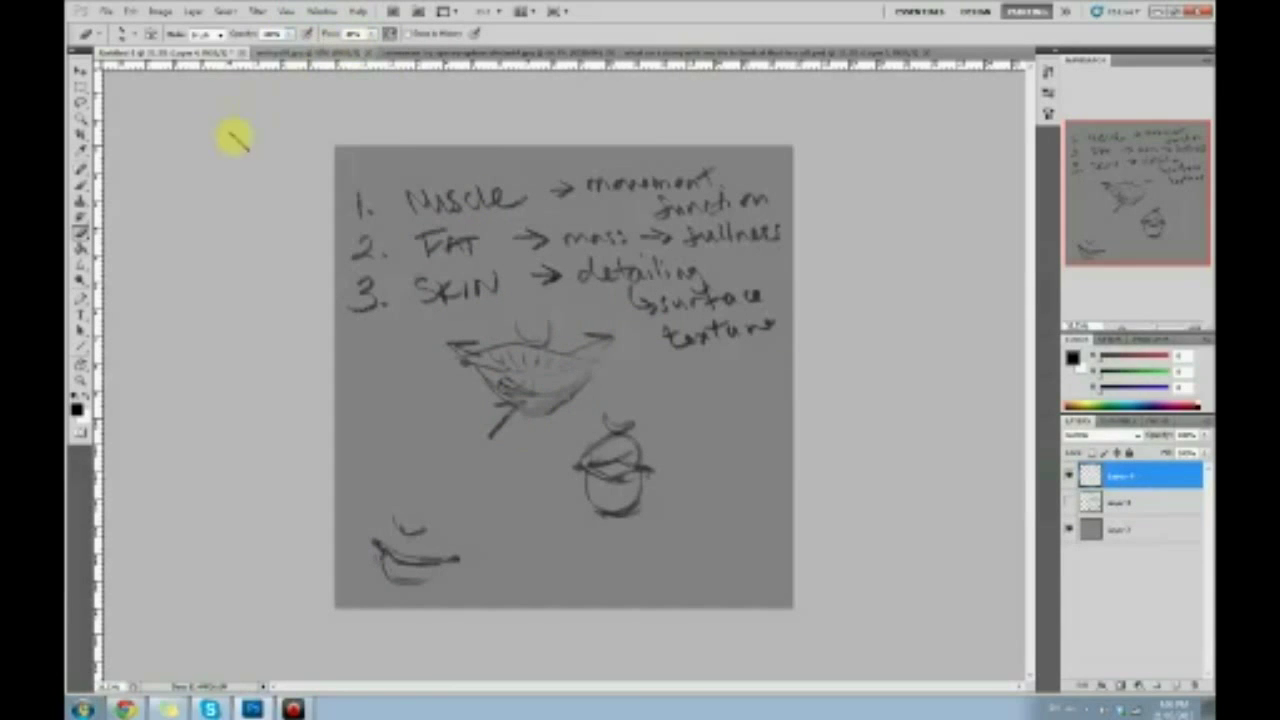
mouse_move(591, 374)
left_mouse_down()
mouse_move(537, 405)
mouse_move(614, 366)
mouse_move(614, 342)
mouse_move(526, 339)
mouse_move(414, 365)
mouse_move(588, 344)
mouse_move(457, 486)
mouse_move(521, 484)
mouse_move(696, 424)
mouse_move(513, 544)
mouse_move(530, 524)
mouse_move(665, 492)
mouse_move(604, 522)
mouse_move(350, 587)
mouse_move(383, 553)
mouse_move(593, 433)
mouse_move(605, 402)
mouse_move(460, 449)
mouse_move(441, 496)
mouse_move(366, 563)
mouse_move(588, 513)
mouse_move(666, 529)
mouse_move(506, 323)
left_mouse_up()
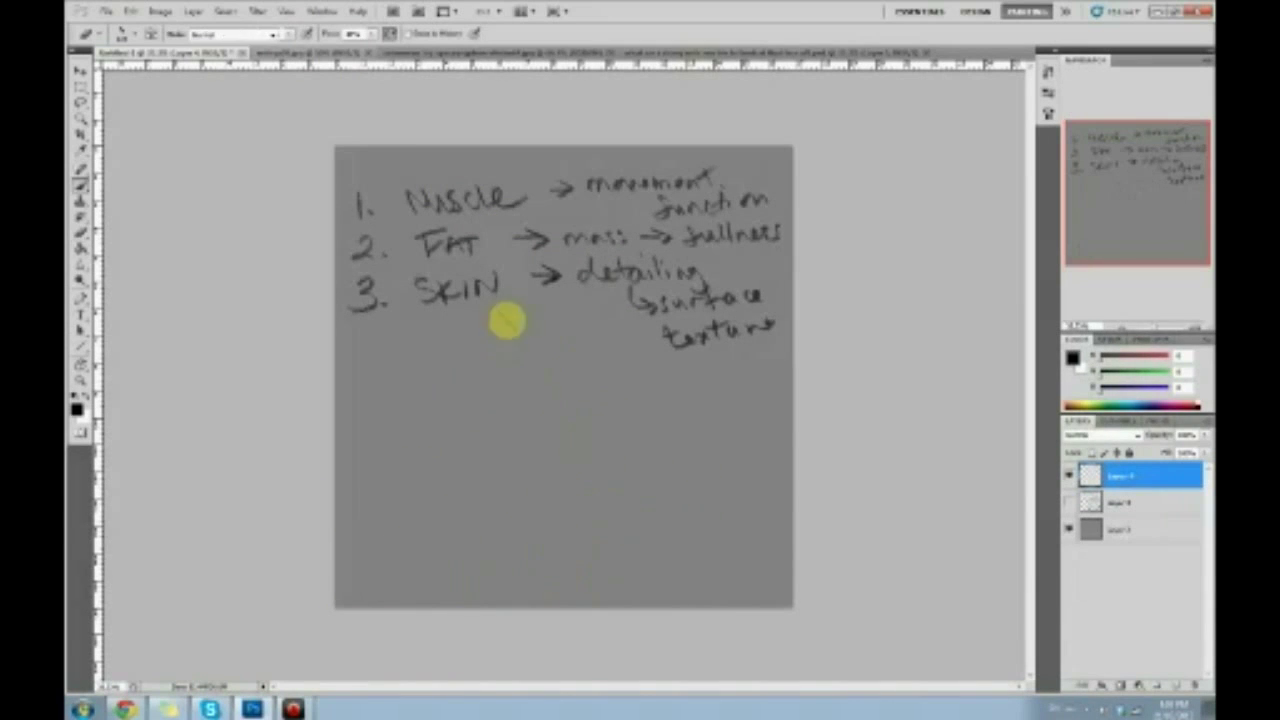
Sketch a new mouth guide below the list: two corners joined by a curved line, a nose curve with an arrow, and a lower-lip shadow.
key("b")
left_click_drag(410, 438, 427, 441)
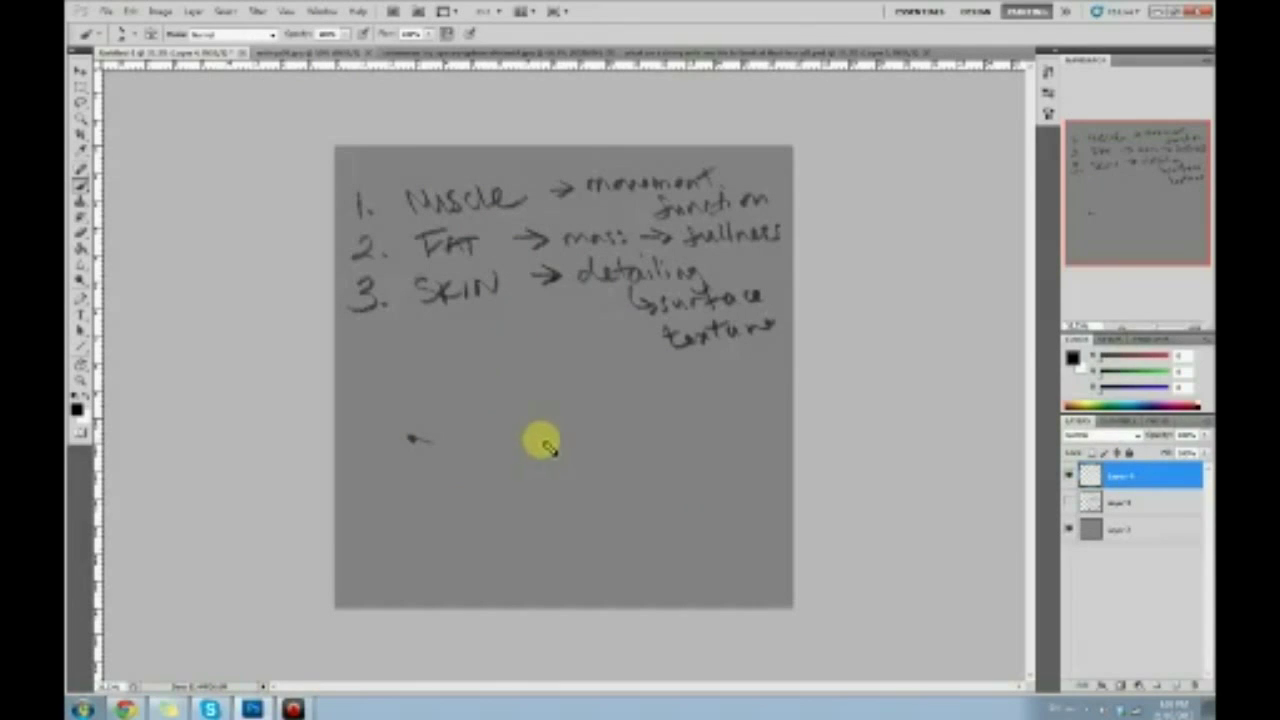
left_click_drag(541, 440, 521, 442)
left_click_drag(463, 402, 511, 408)
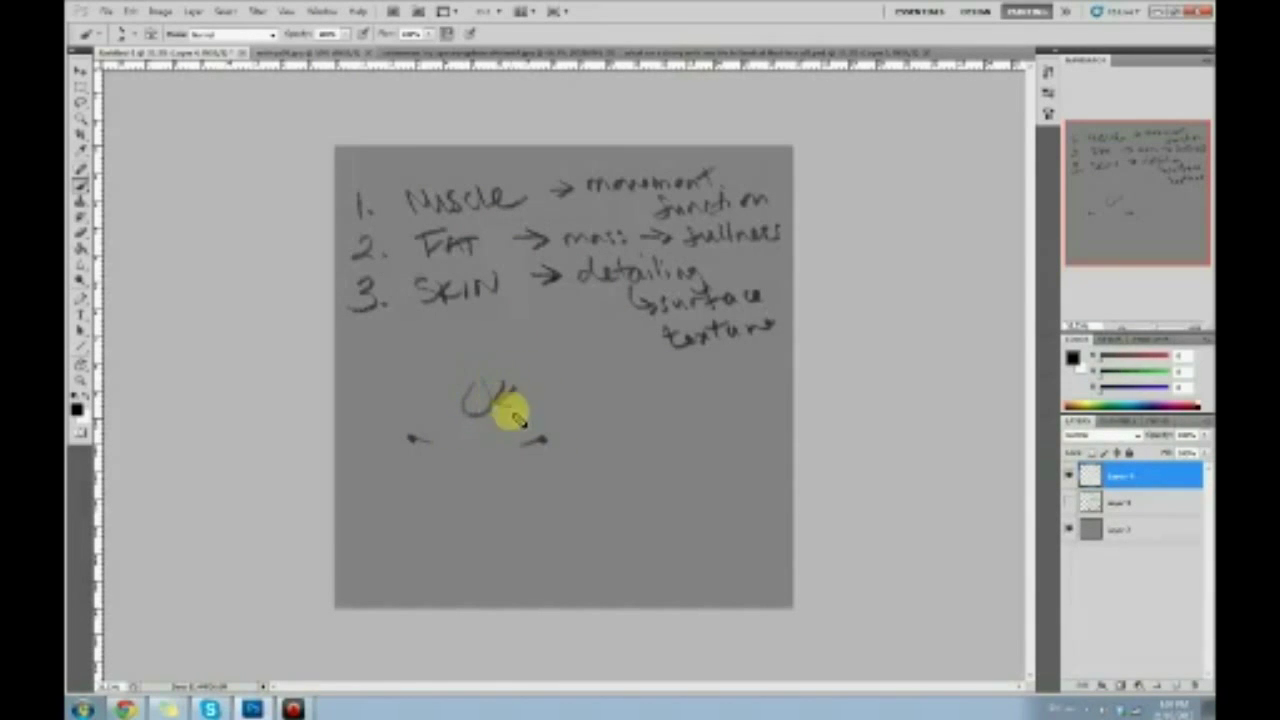
left_click_drag(495, 486, 456, 488)
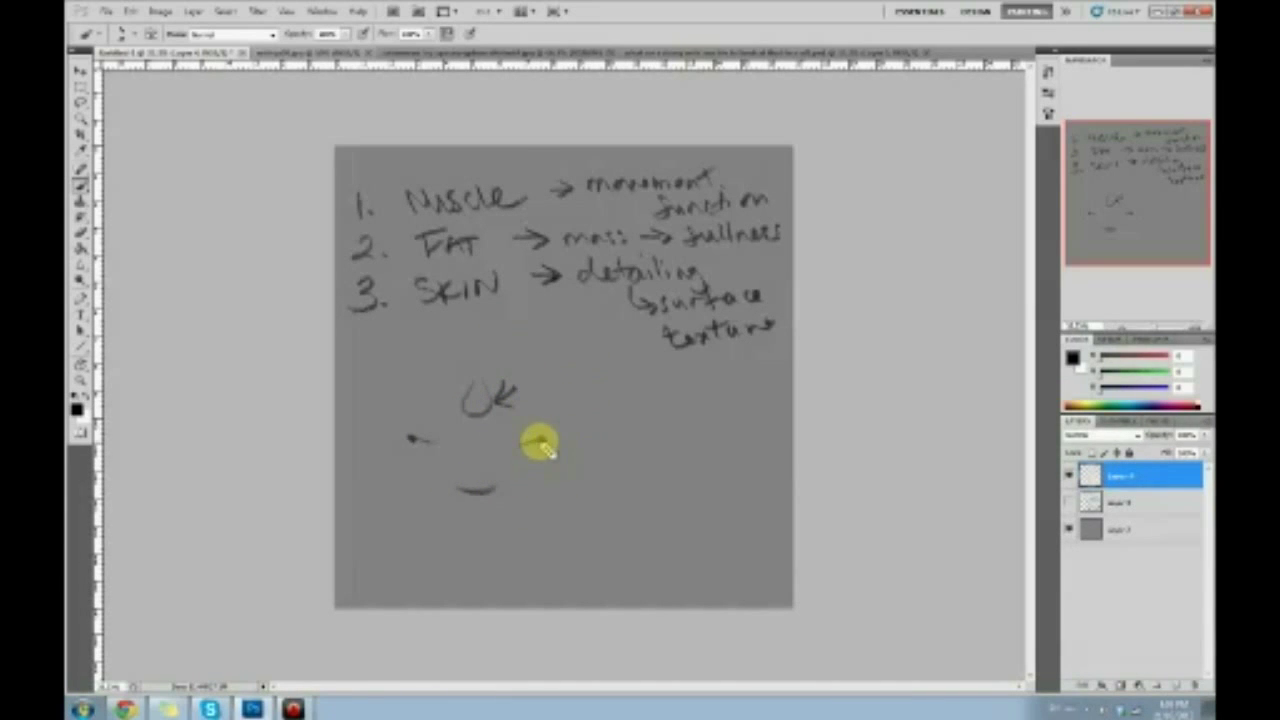
mouse_move(410, 438)
left_mouse_down()
mouse_move(449, 449)
mouse_move(545, 440)
left_mouse_up()
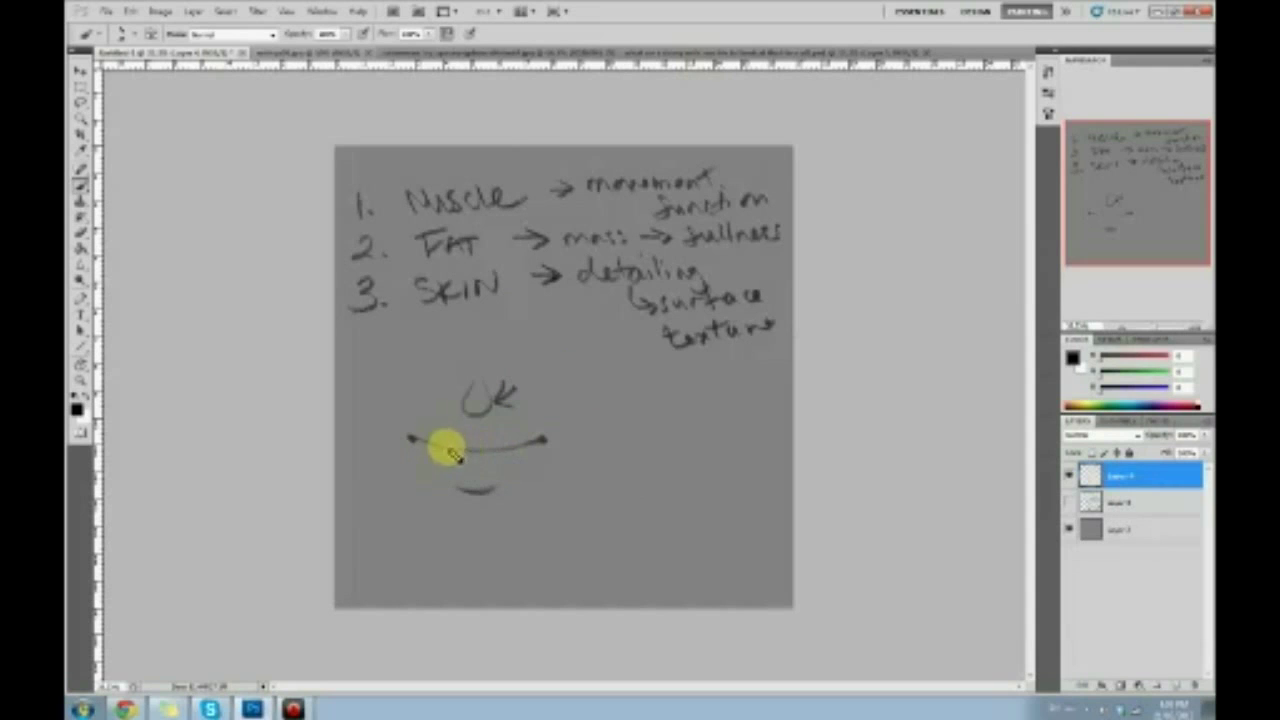
Draw vertical double-headed arrows between the nose and mouth line, and between the mouth line and lower-lip shadow.
mouse_move(455, 455)
left_mouse_down()
mouse_move(556, 422)
mouse_move(456, 438)
mouse_move(481, 450)
mouse_move(459, 435)
mouse_move(479, 424)
mouse_move(504, 452)
mouse_move(493, 470)
mouse_move(461, 474)
mouse_move(499, 470)
mouse_move(486, 432)
mouse_move(470, 472)
left_mouse_up()
key("ctrl+alt+z")
key("ctrl+alt+z")
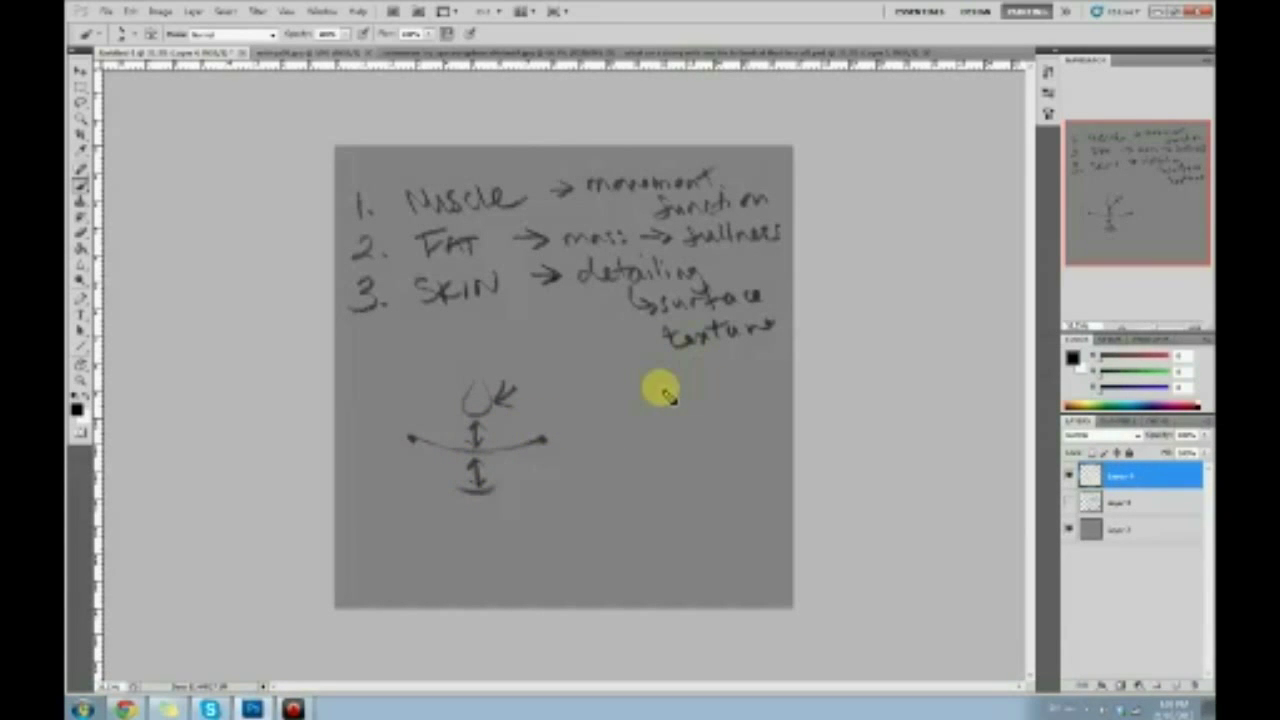
Sketch a smaller mouth guide beside the first one, with two corner marks, a nose curve and a lower-lip mark, and lighten its guide marks.
left_click_drag(592, 466, 610, 466)
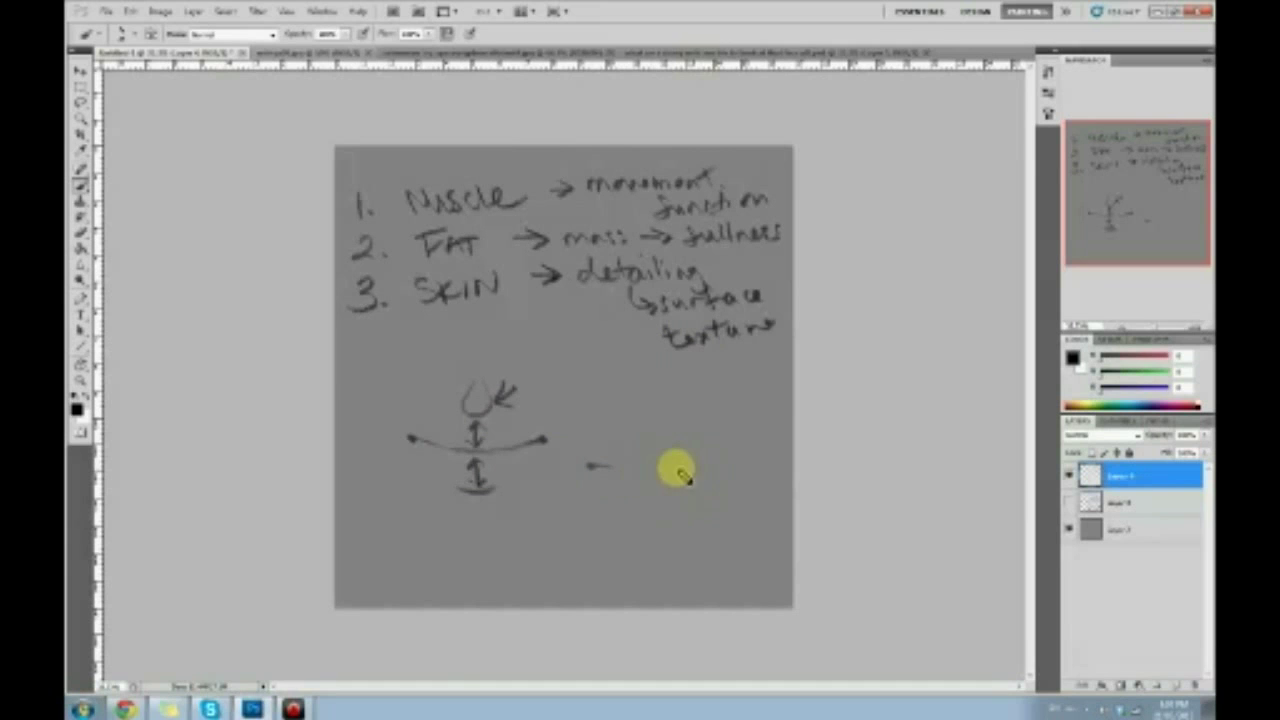
mouse_move(693, 466)
left_mouse_down()
mouse_move(652, 466)
mouse_move(653, 441)
left_mouse_up()
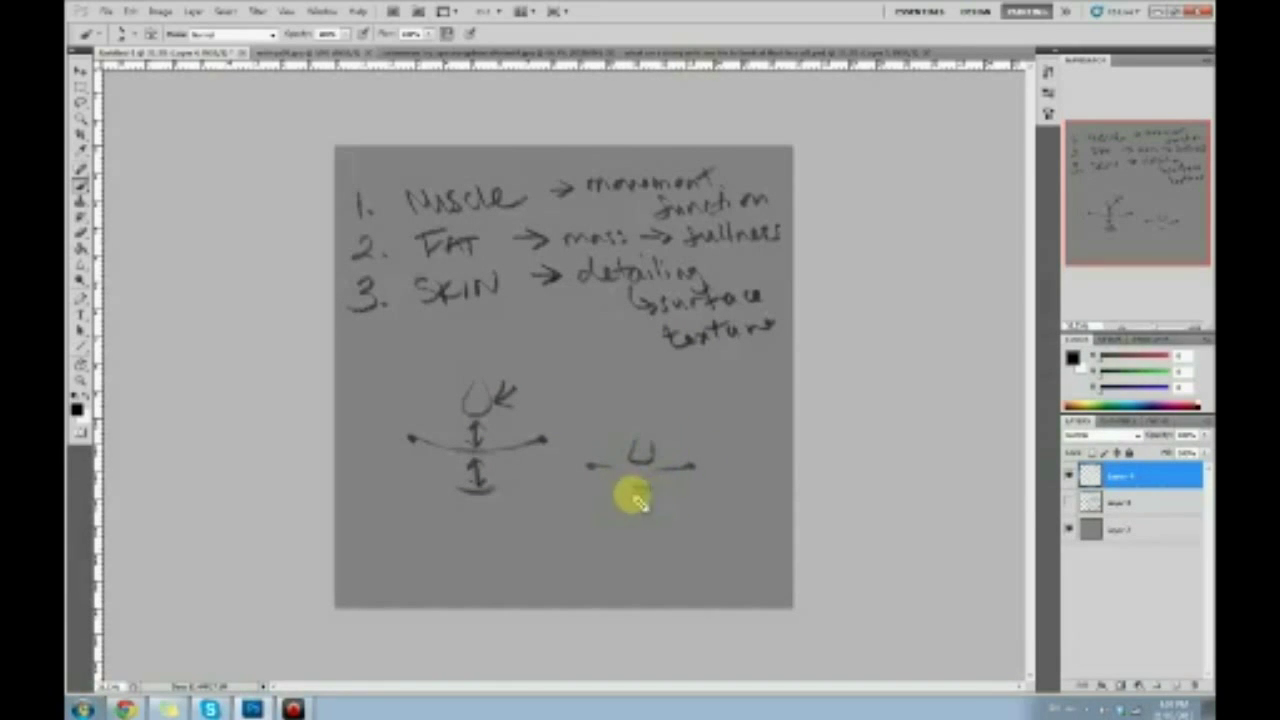
key("e")
mouse_move(627, 485)
left_mouse_down()
mouse_move(653, 434)
mouse_move(706, 440)
left_mouse_up()
Paint a thick dark mouth line between the small guide's corners and trim its edges with sampled background grey.
key("b")
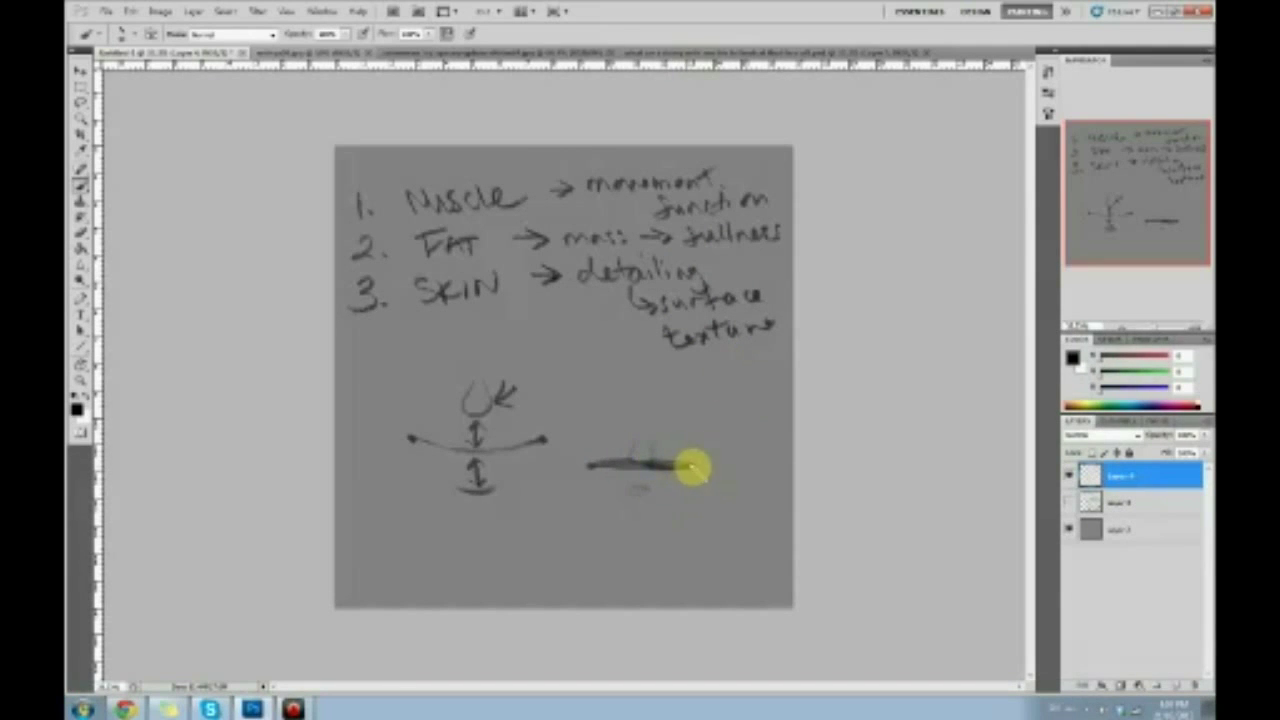
left_click(594, 458, "alt")
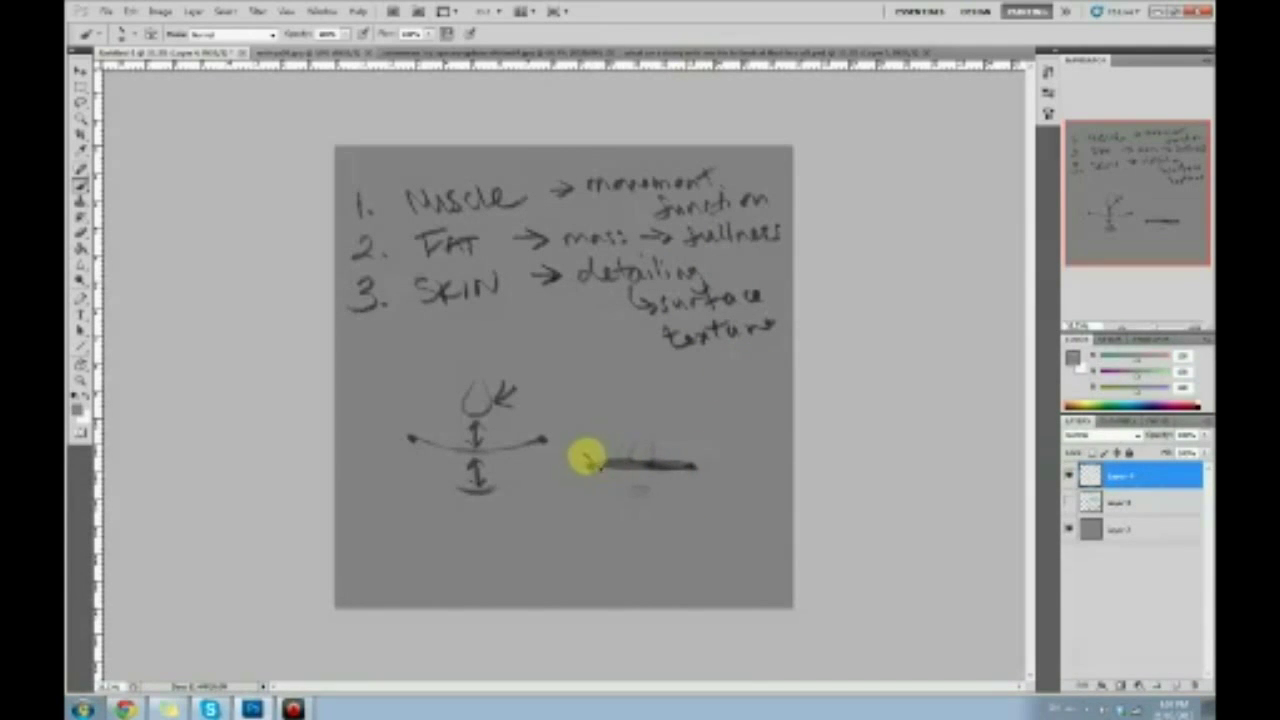
left_click_drag(587, 458, 682, 455)
left_click(650, 464, "alt")
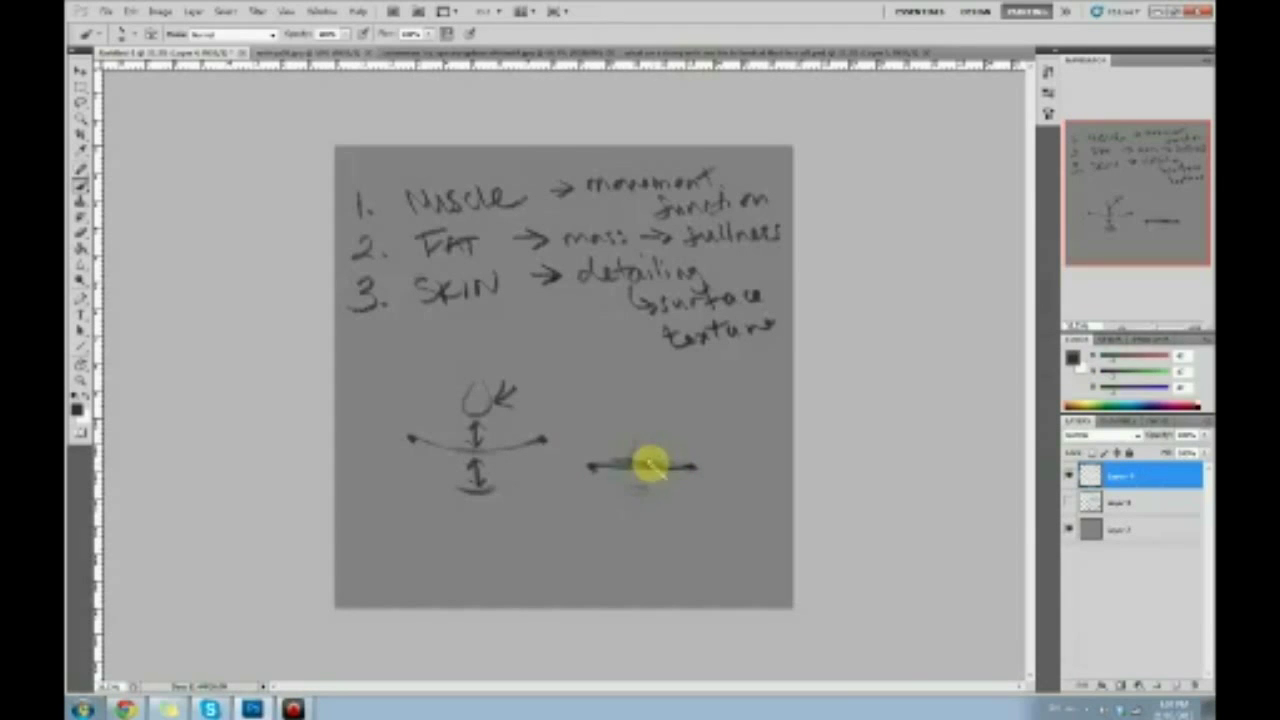
left_click_drag(690, 469, 672, 483)
Paint over both mouth sketches with sampled background grey, keeping only the handwritten list.
left_click(605, 487, "alt")
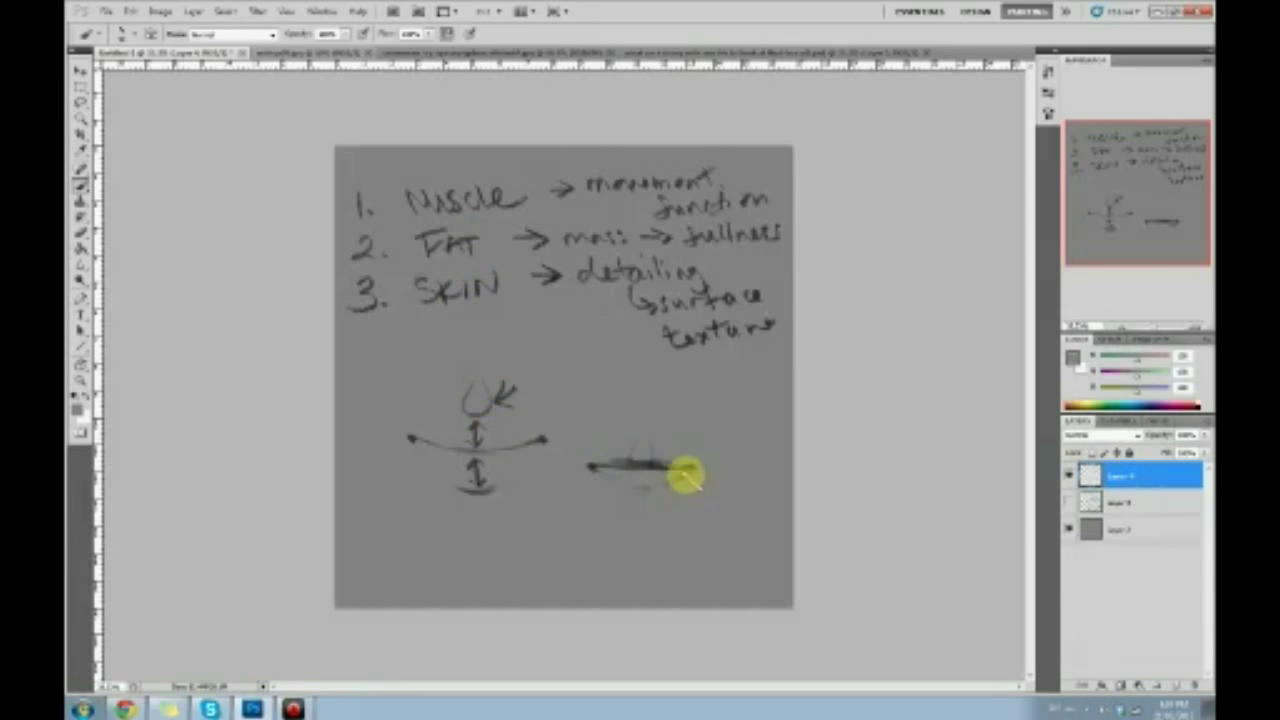
mouse_move(692, 470)
left_mouse_down()
mouse_move(608, 494)
mouse_move(631, 466)
mouse_move(631, 434)
mouse_move(455, 472)
mouse_move(440, 434)
mouse_move(529, 363)
mouse_move(400, 403)
left_mouse_up()
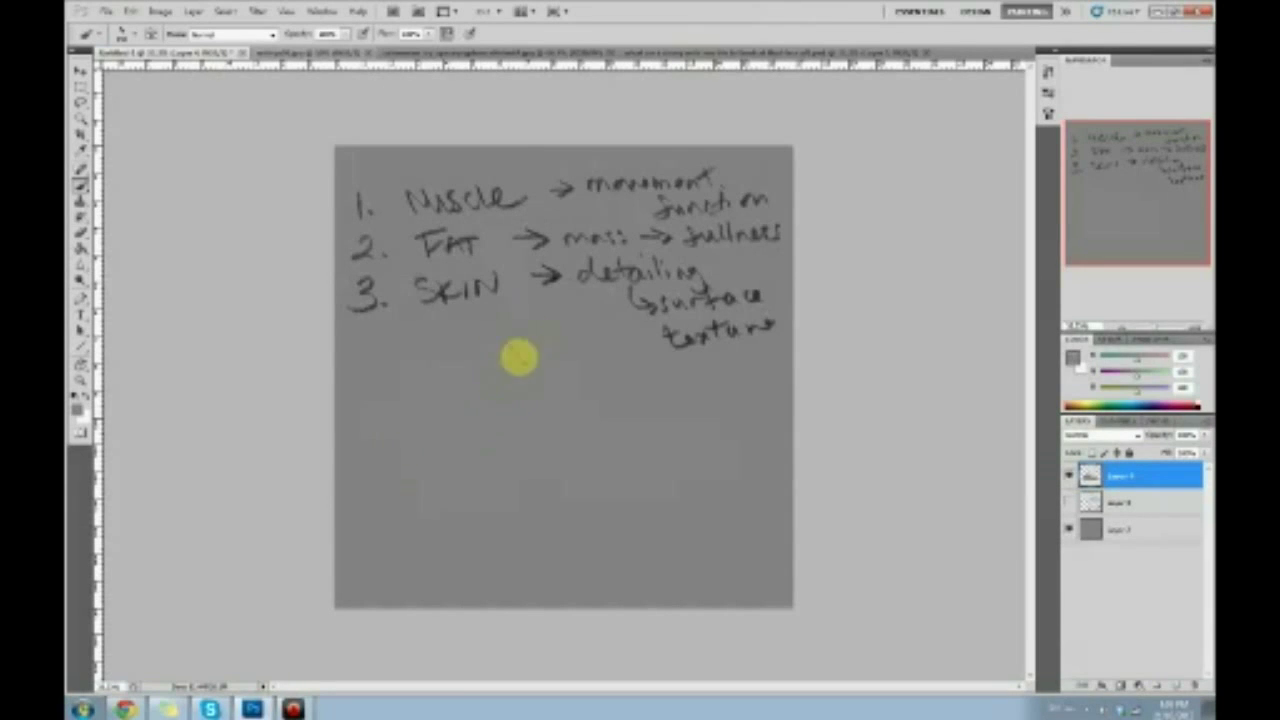
Block in a larger mouth below the list in dark grey, with two corners, a nose curve, a lower-lip shadow and a filled upper lip.
key("d")
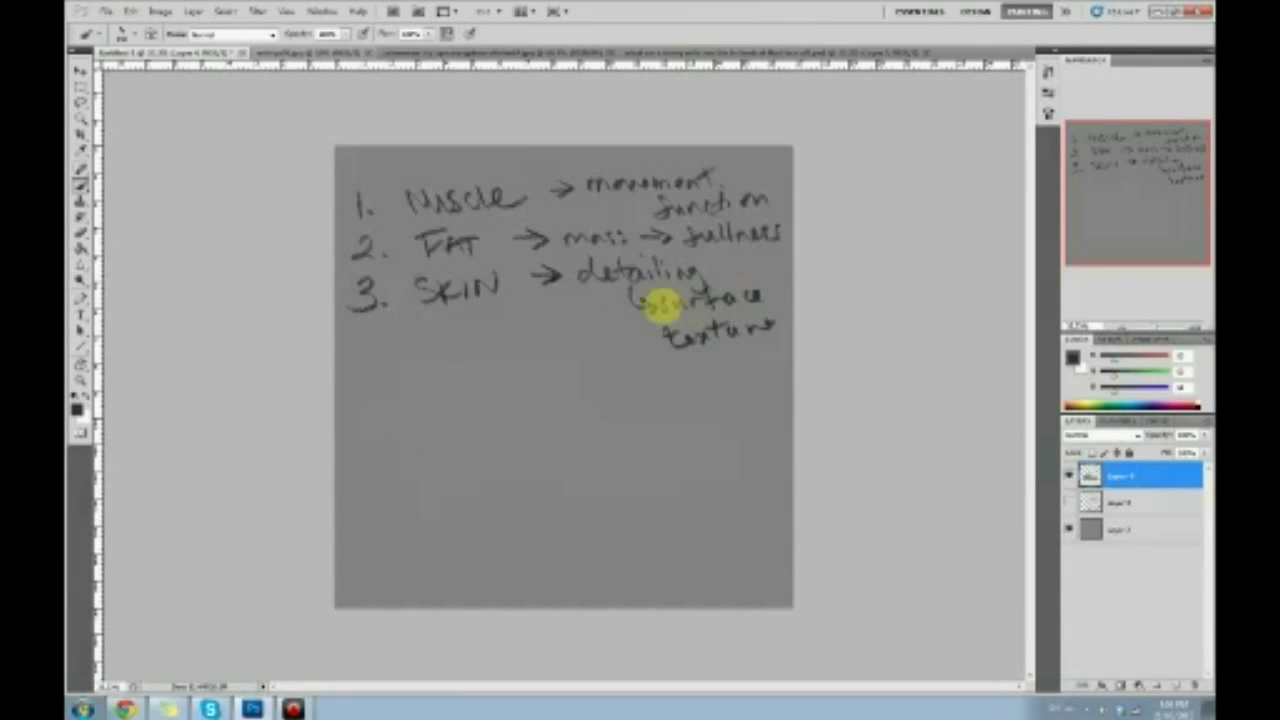
left_click_drag(428, 441, 455, 450)
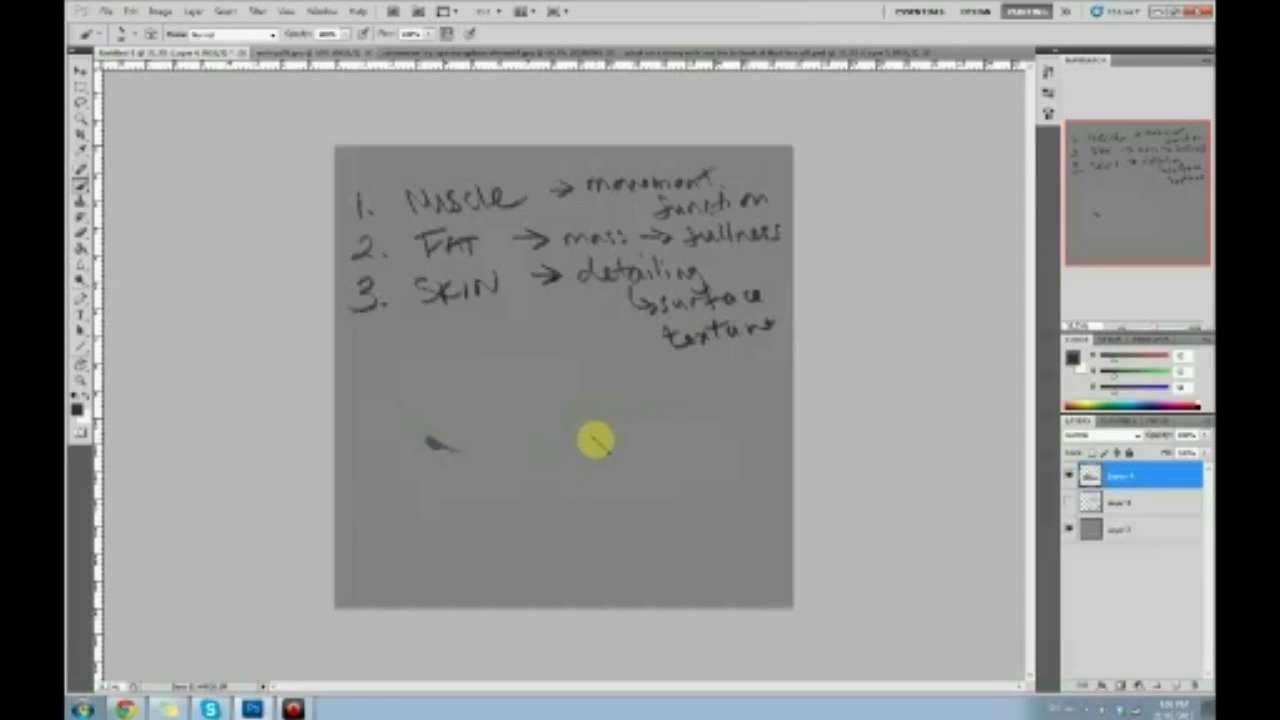
left_click_drag(597, 440, 549, 447)
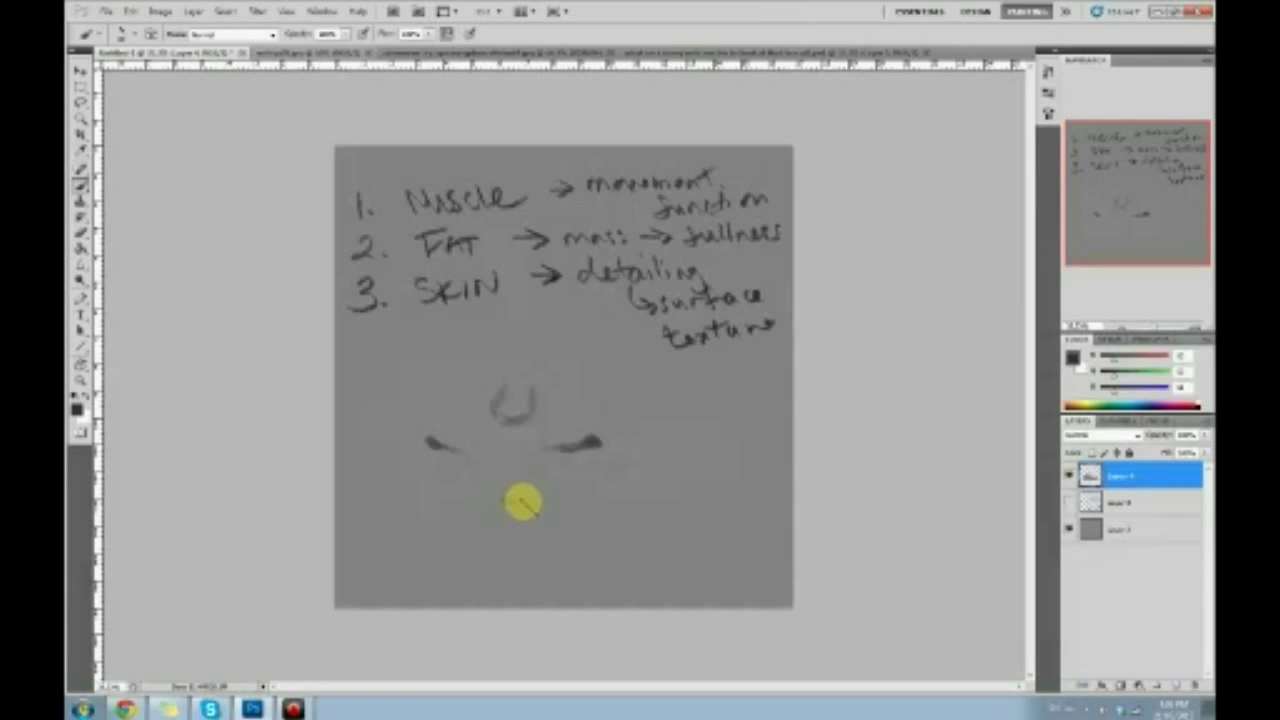
left_click_drag(523, 502, 494, 506)
mouse_move(591, 434)
left_mouse_down()
mouse_move(486, 434)
mouse_move(504, 420)
mouse_move(443, 444)
mouse_move(569, 441)
mouse_move(533, 420)
mouse_move(584, 419)
mouse_move(540, 434)
left_mouse_up()
Carve the upper lip's edges with sampled grey, outline the lower lip's shape, and darken the mouth corners.
left_click(583, 420, "alt")
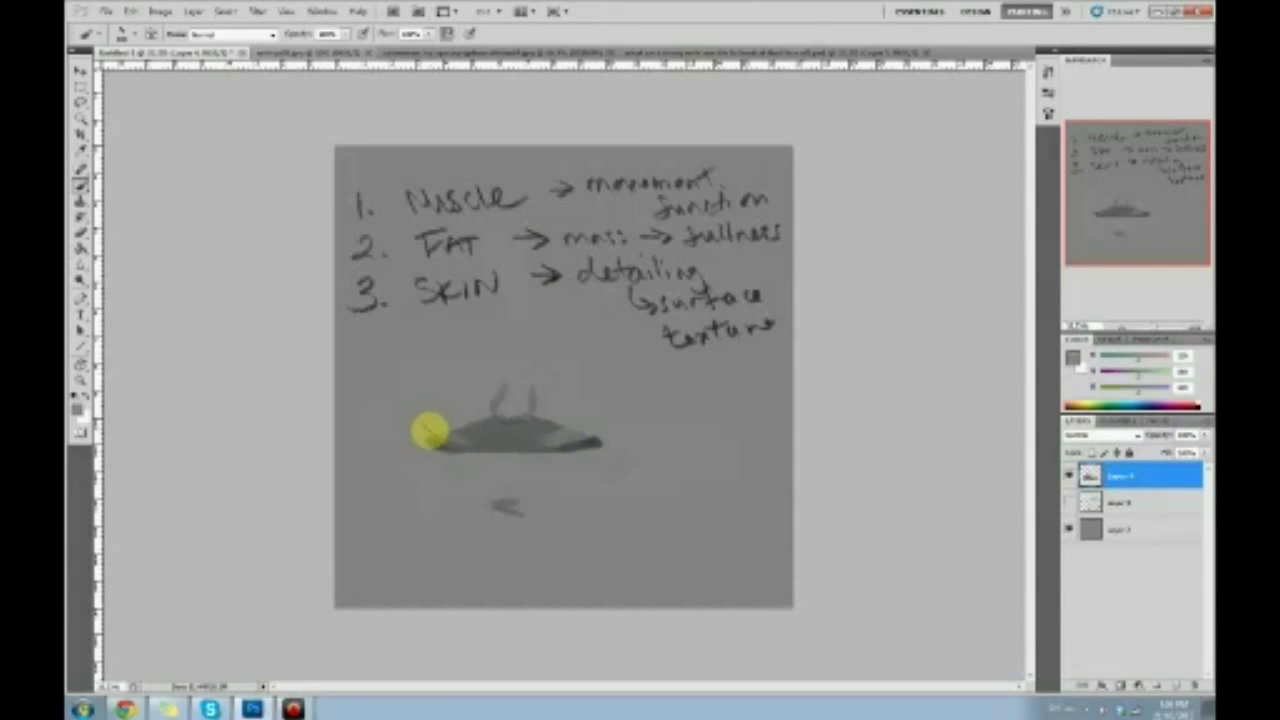
mouse_move(437, 431)
left_mouse_down()
mouse_move(479, 416)
mouse_move(501, 430)
mouse_move(476, 437)
mouse_move(498, 421)
mouse_move(528, 429)
mouse_move(440, 443)
mouse_move(458, 449)
mouse_move(444, 463)
mouse_move(464, 464)
mouse_move(447, 468)
mouse_move(544, 498)
mouse_move(478, 499)
mouse_move(513, 501)
mouse_move(591, 467)
mouse_move(588, 449)
mouse_move(586, 472)
mouse_move(617, 466)
mouse_move(574, 488)
mouse_move(572, 447)
mouse_move(593, 439)
mouse_move(534, 448)
mouse_move(606, 428)
left_mouse_up()
left_click(594, 420, "alt")
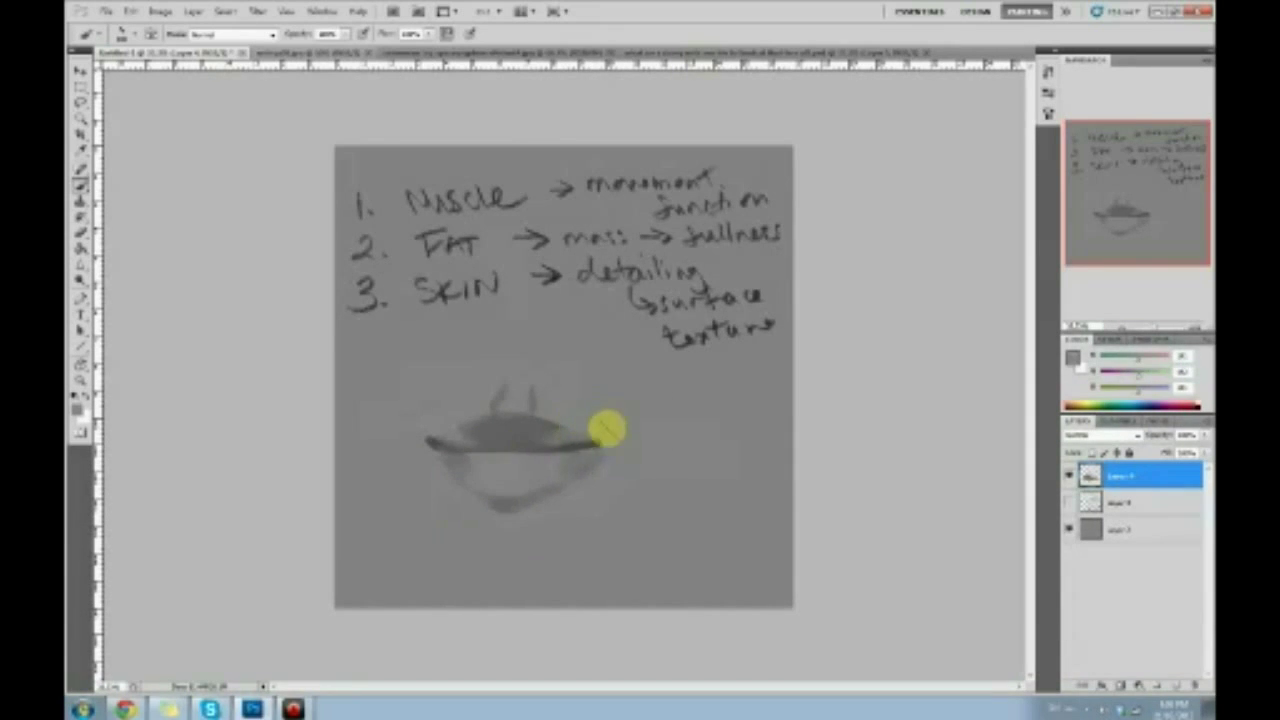
left_click(430, 438, "alt")
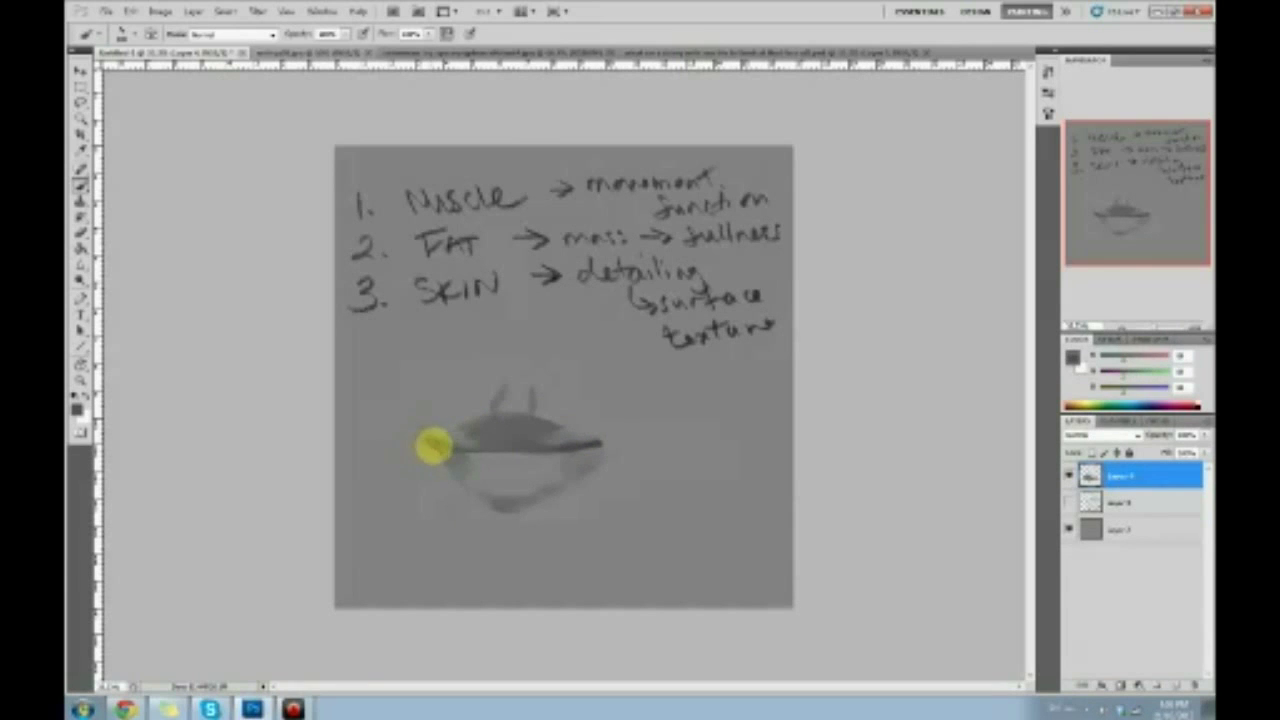
Repaint the philtrum above the upper lip with sampled greys and add angled strokes on both sides for the nose's underside.
left_click(525, 425, "alt")
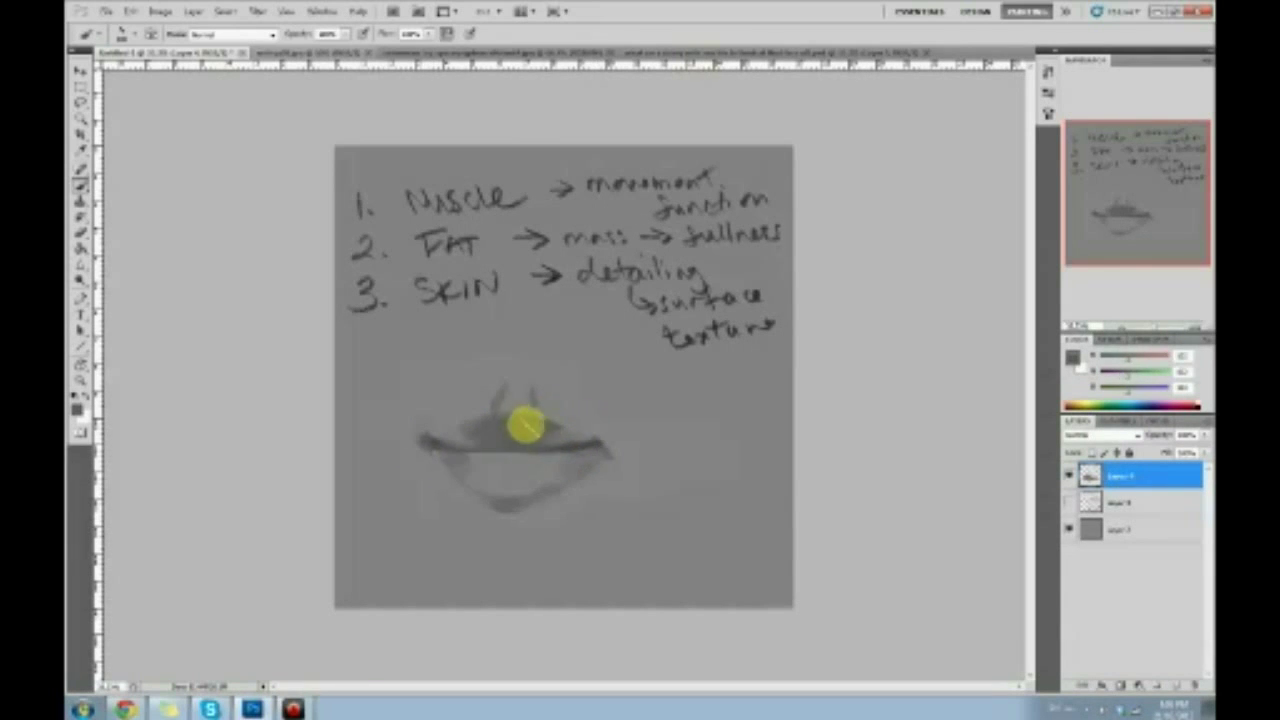
left_click_drag(520, 425, 515, 401)
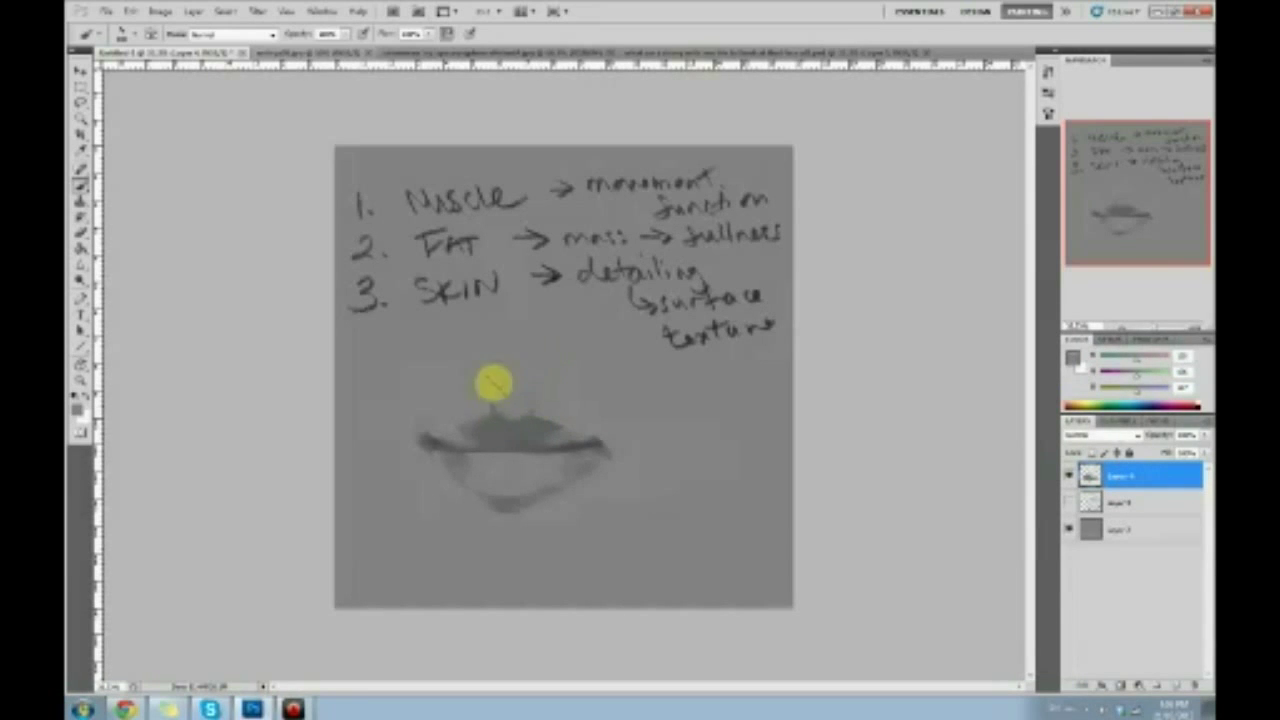
left_click(490, 423, "alt")
mouse_move(490, 423)
left_mouse_down()
mouse_move(510, 386)
mouse_move(489, 432)
mouse_move(521, 414)
left_mouse_up()
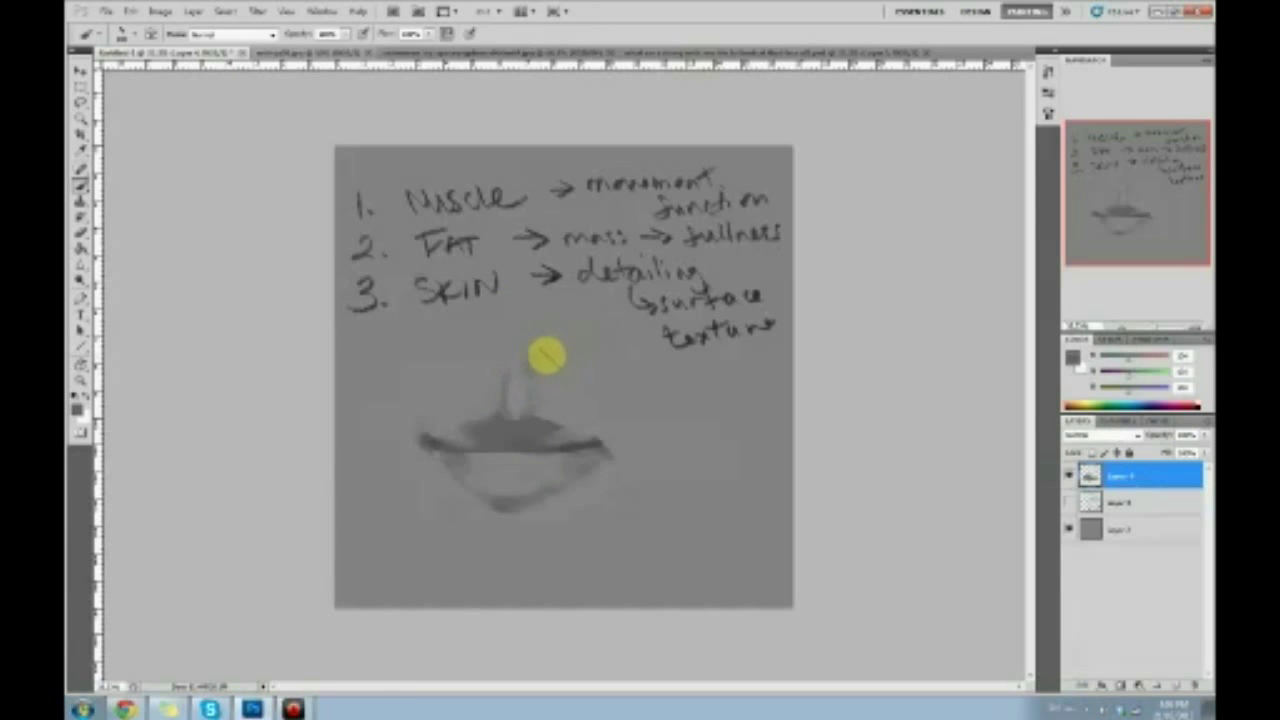
mouse_move(540, 354)
left_mouse_down()
mouse_move(507, 368)
mouse_move(485, 356)
mouse_move(535, 368)
mouse_move(572, 340)
left_mouse_up()
left_click_drag(458, 332, 508, 366)
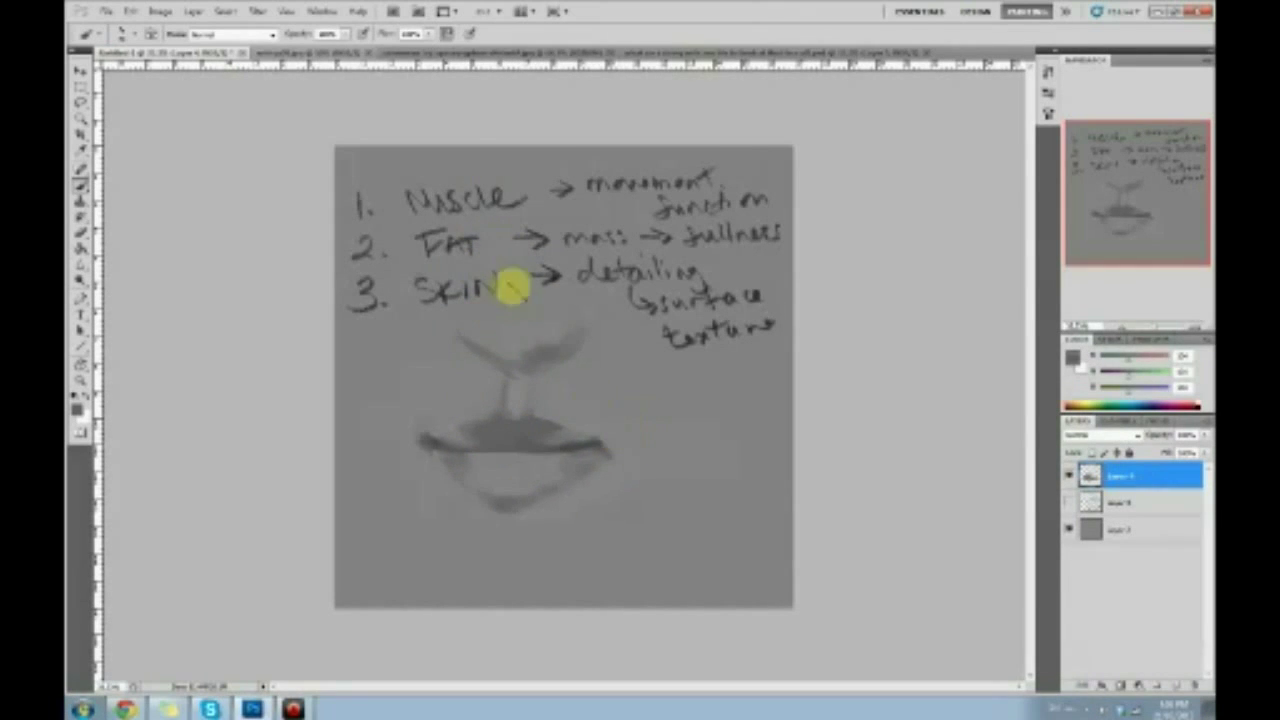
left_click_drag(560, 420, 645, 390)
mouse_move(586, 382)
left_mouse_down()
mouse_move(637, 388)
mouse_move(648, 414)
left_mouse_up()
left_click_drag(463, 403, 411, 404)
left_click_drag(411, 404, 432, 434)
key("ctrl+alt+z")
key("ctrl+alt+z")
key("ctrl+alt+z")
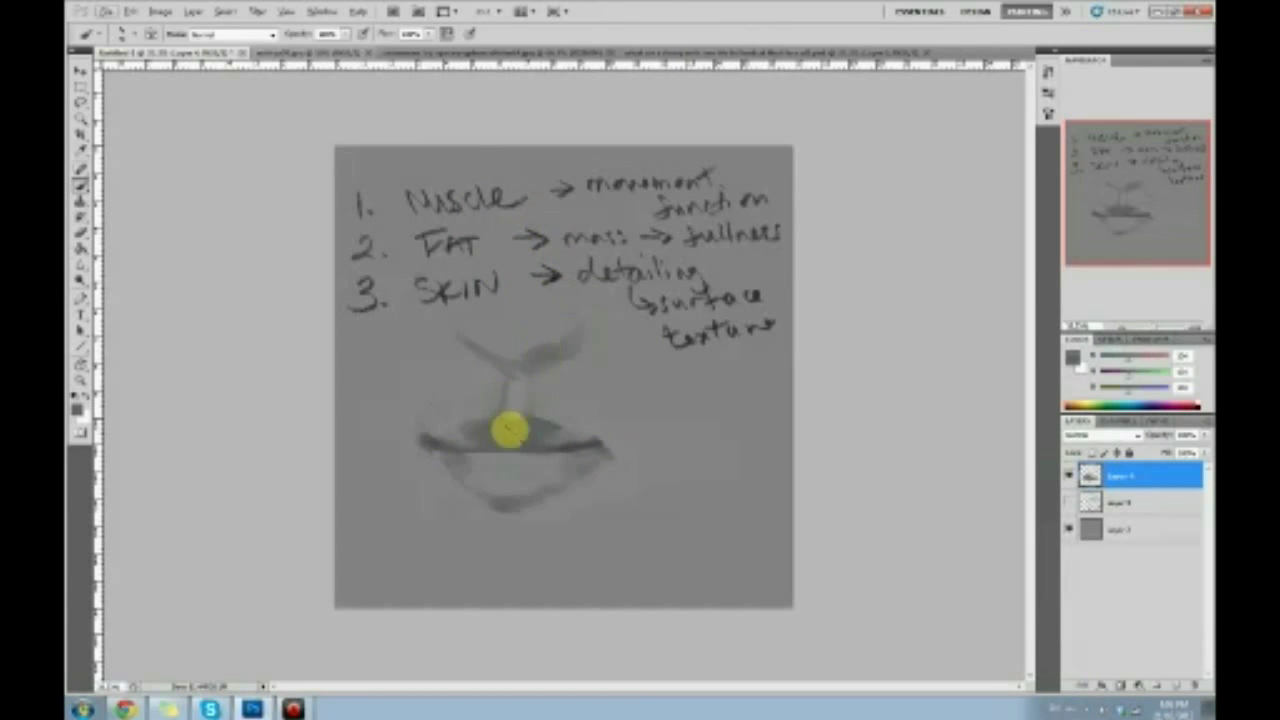
Shade the lower lip and paint vertical creases across it with a dark grey sampled from the mouth line.
left_click_drag(508, 458, 508, 501)
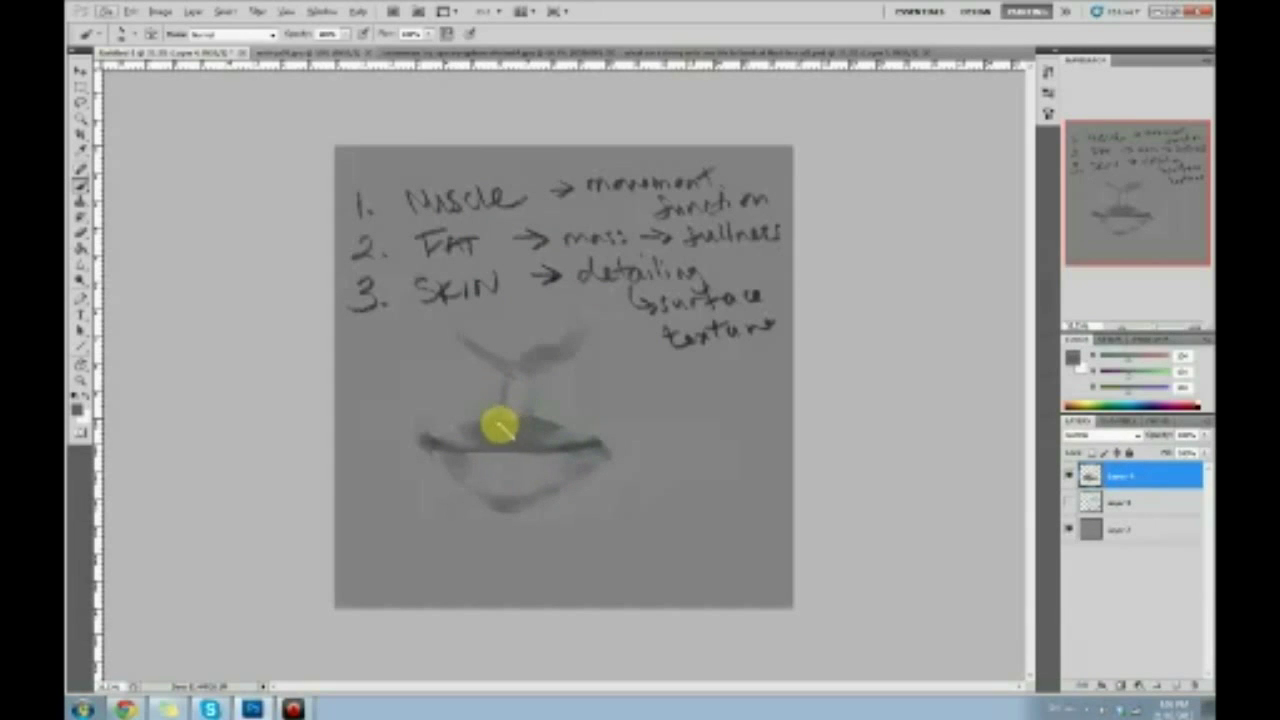
left_click(80, 280)
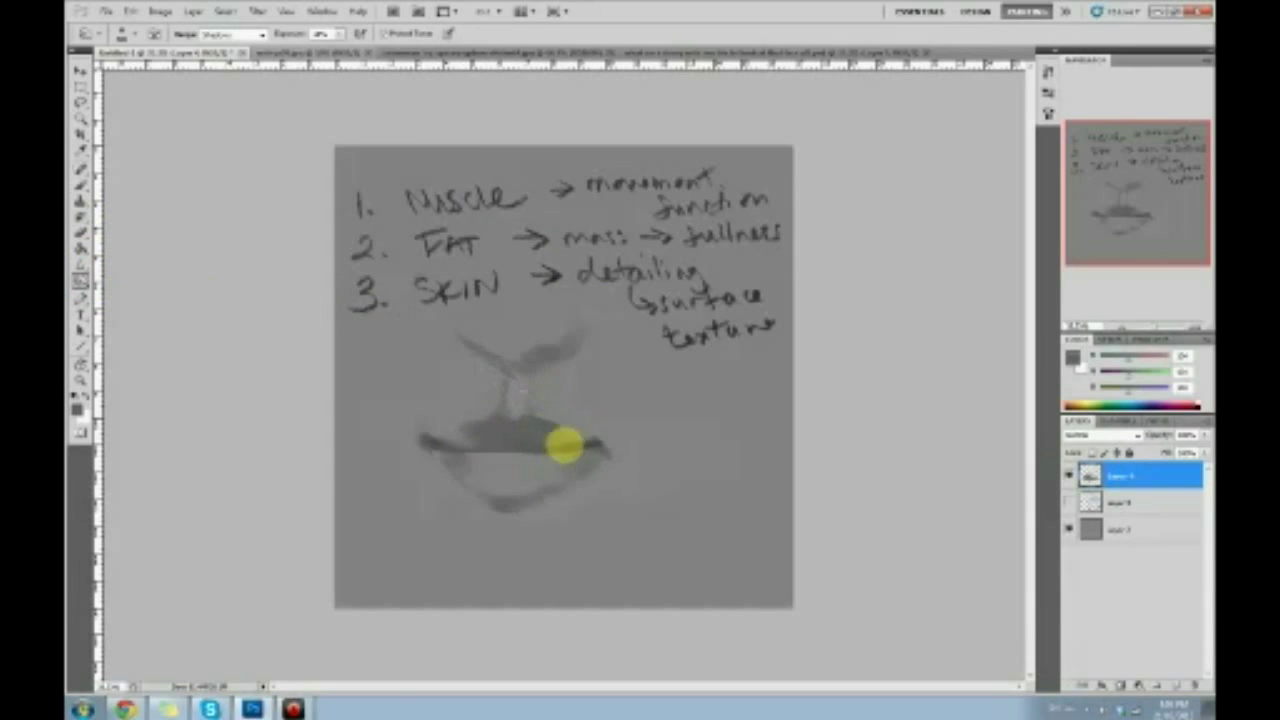
mouse_move(534, 456)
left_mouse_down()
mouse_move(551, 457)
mouse_move(464, 452)
mouse_move(550, 455)
mouse_move(481, 446)
mouse_move(517, 446)
mouse_move(511, 471)
mouse_move(489, 454)
mouse_move(511, 456)
mouse_move(509, 503)
mouse_move(535, 468)
mouse_move(580, 477)
mouse_move(543, 470)
mouse_move(514, 503)
mouse_move(520, 494)
left_mouse_up()
key("b")
left_click(511, 448, "alt")
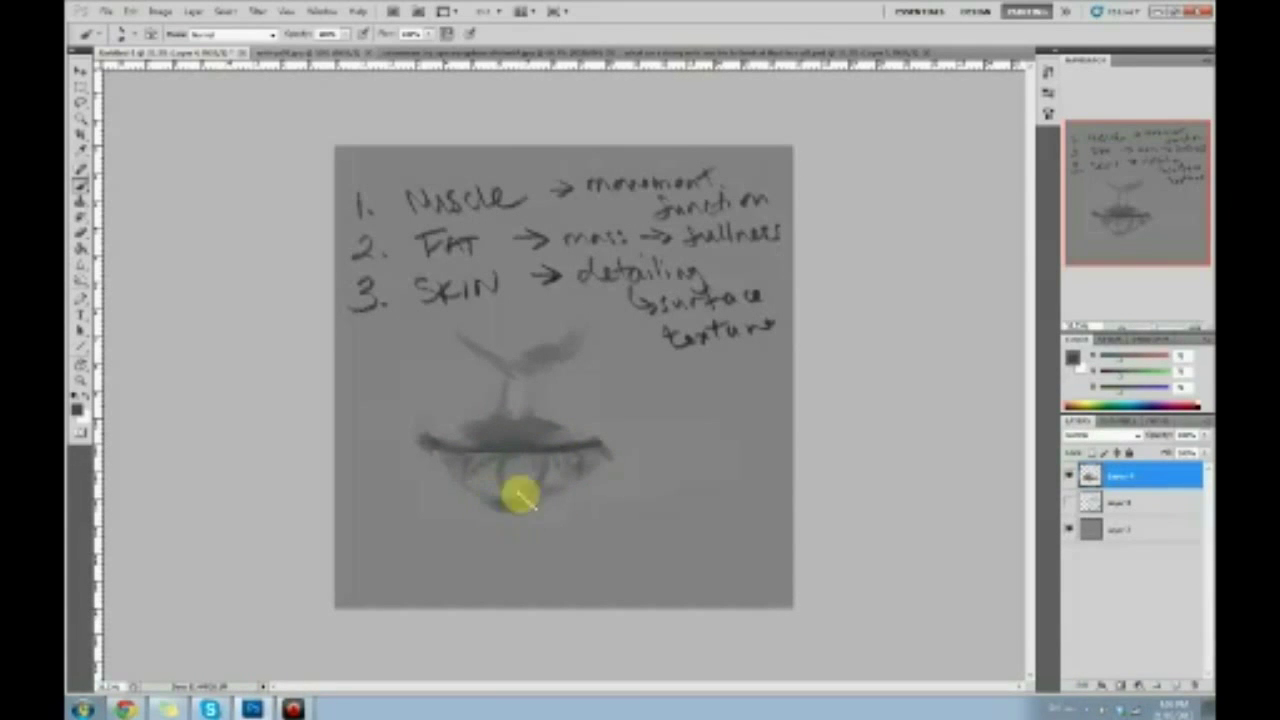
Set the foreground colour to a light grey and paint broken highlights across the middle of the lower lip.
left_click(1070, 357)
left_click_drag(889, 271, 818, 242)
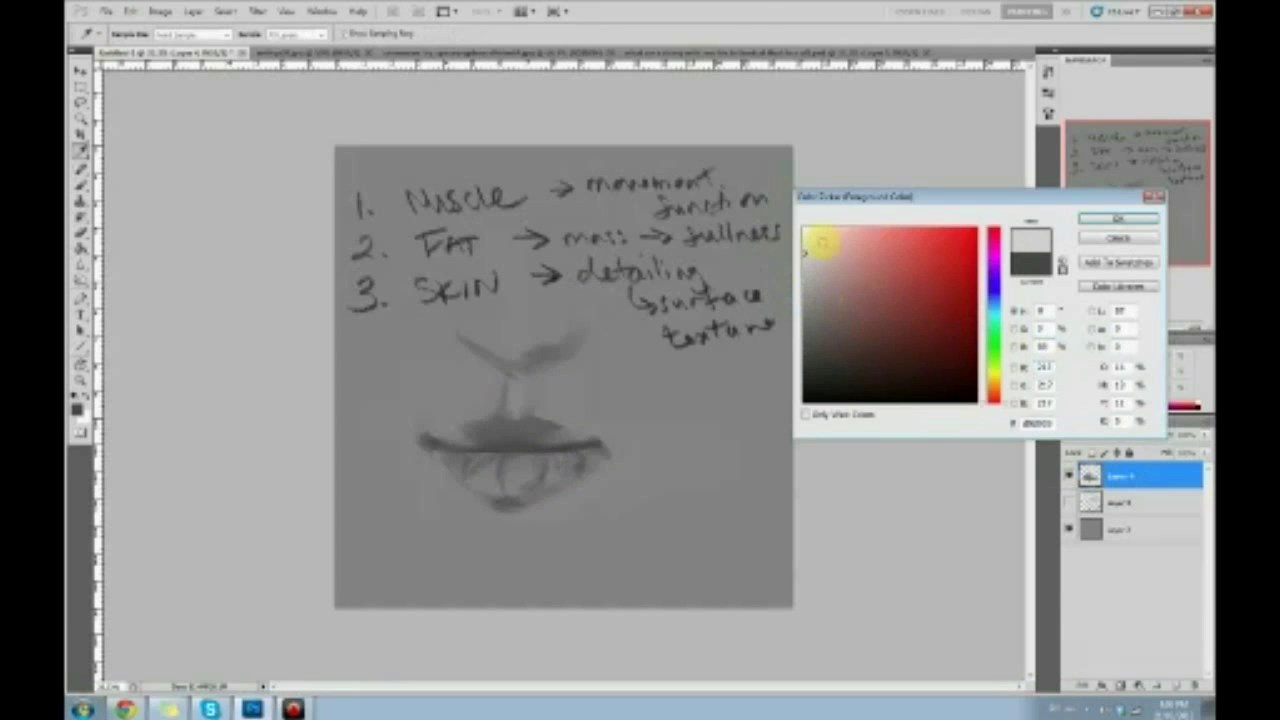
left_click(1118, 218)
left_click_drag(537, 469, 537, 472)
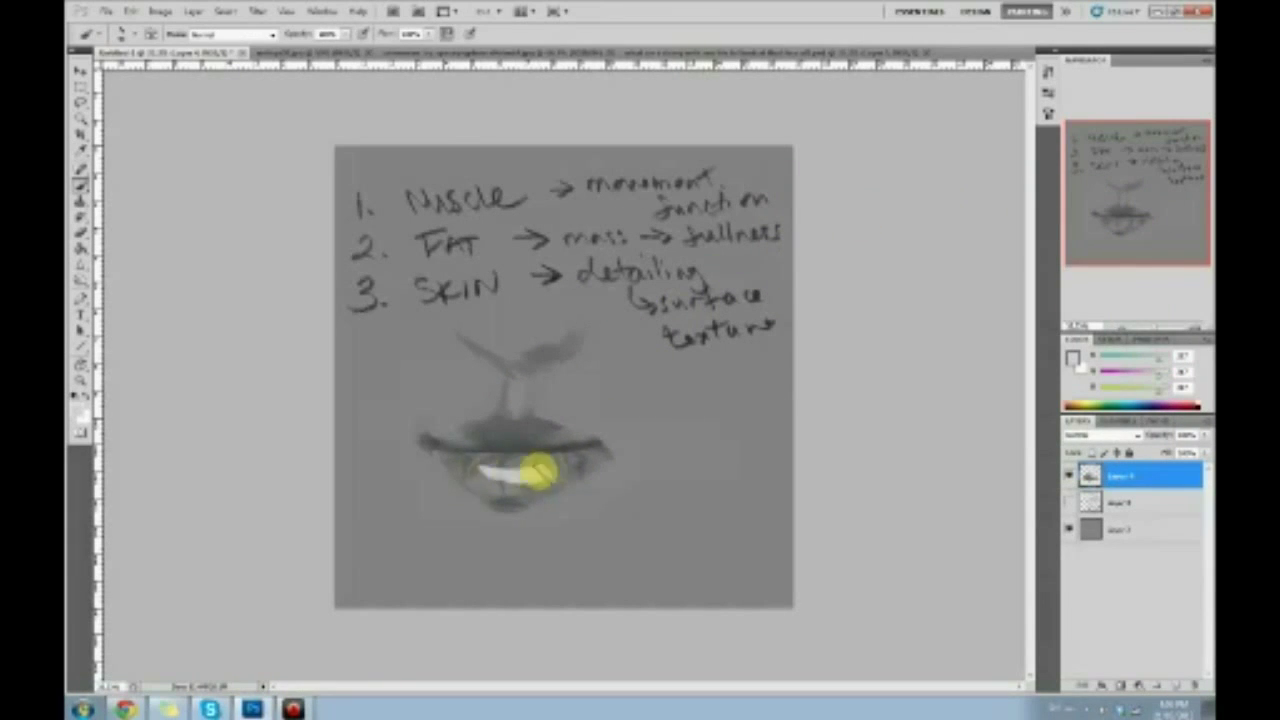
mouse_move(560, 466)
left_mouse_down()
mouse_move(519, 478)
mouse_move(513, 468)
mouse_move(513, 508)
mouse_move(521, 471)
mouse_move(523, 501)
mouse_move(531, 464)
mouse_move(545, 481)
mouse_move(551, 492)
mouse_move(484, 472)
mouse_move(493, 508)
mouse_move(466, 466)
left_mouse_up()
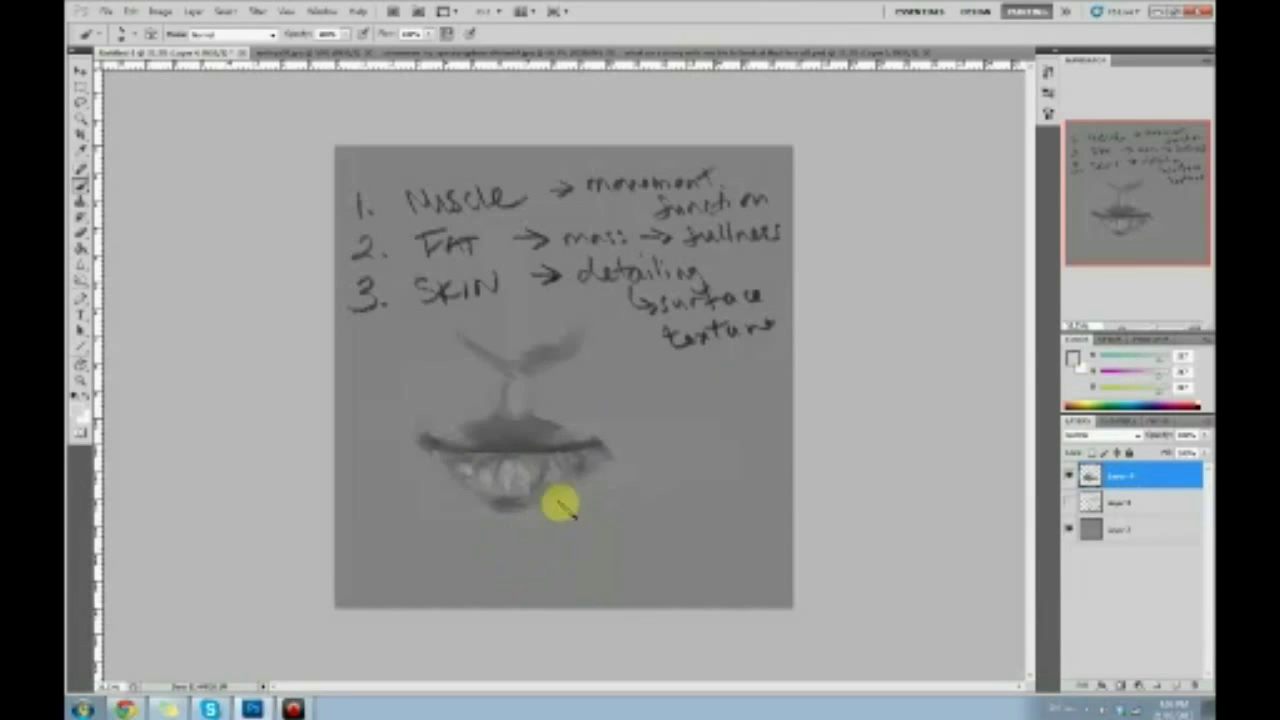
Draw a wavy line below the mouth with an arrow pointing towards it, adding light grey highlights beneath the crests and dark shading between them.
mouse_move(447, 565)
left_mouse_down()
mouse_move(572, 533)
mouse_move(671, 549)
mouse_move(766, 514)
mouse_move(783, 537)
left_mouse_up()
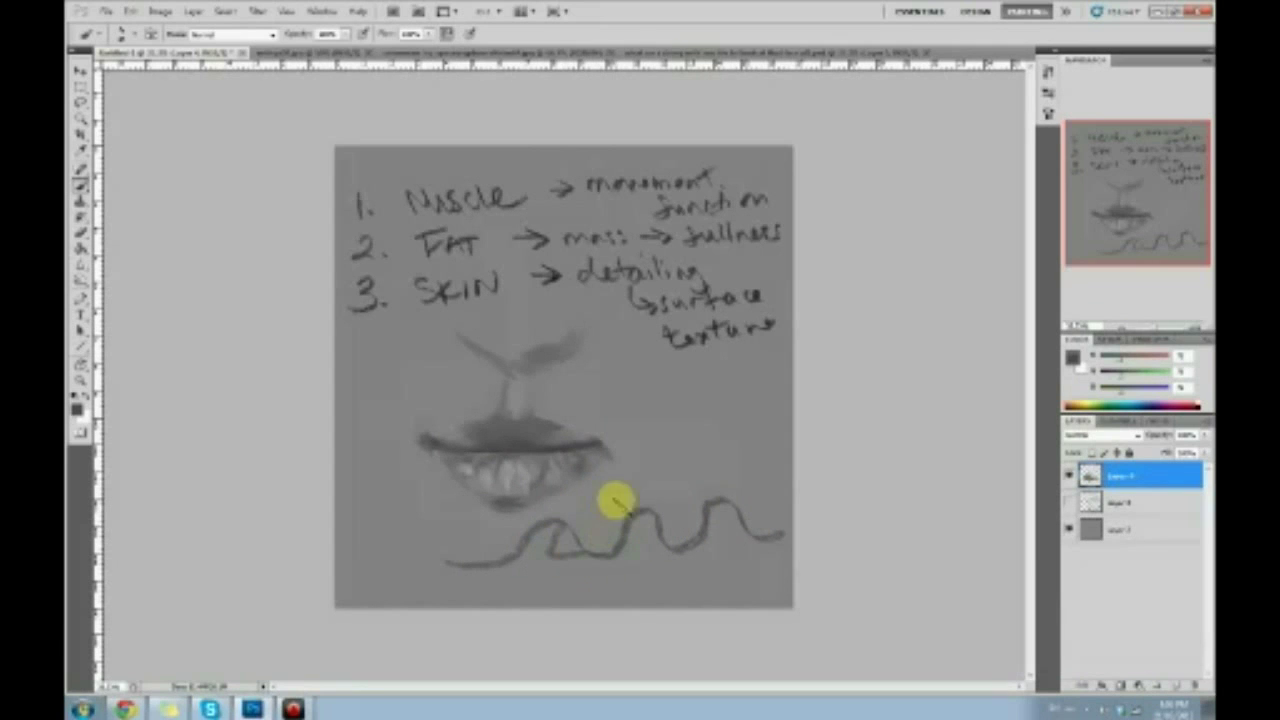
mouse_move(763, 409)
left_mouse_down()
mouse_move(716, 458)
mouse_move(765, 448)
left_mouse_up()
left_click(1070, 357)
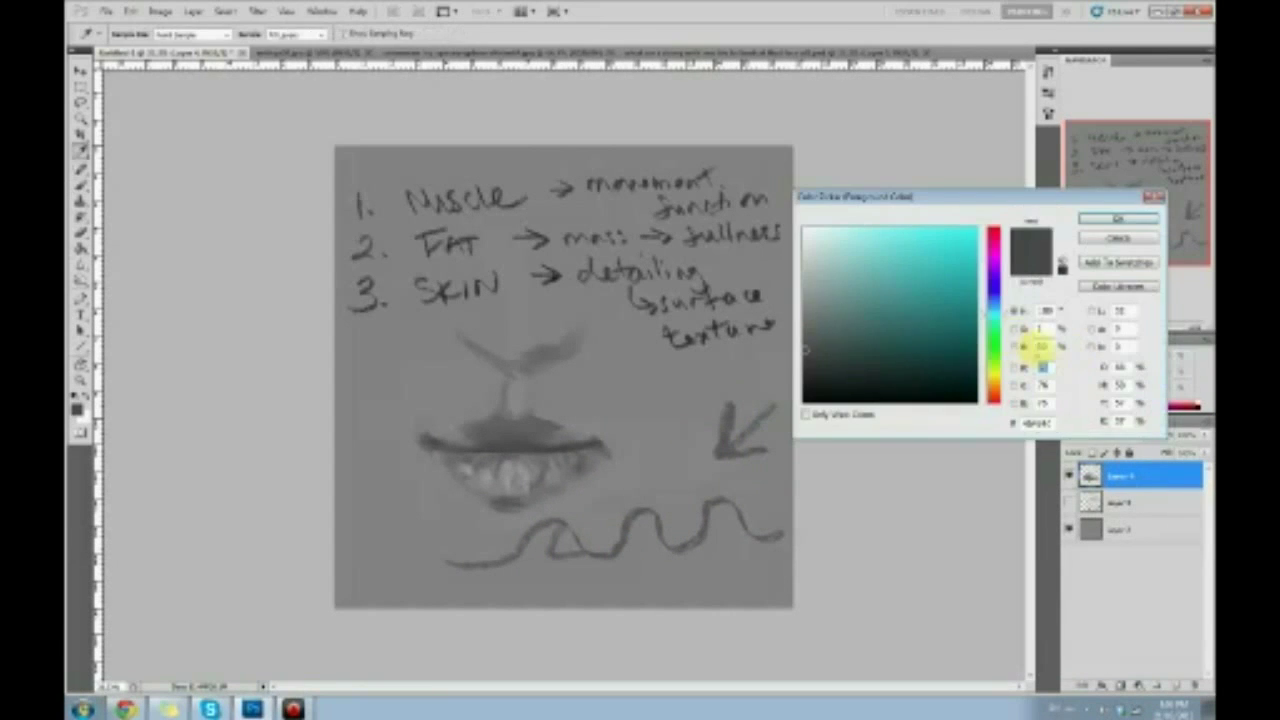
left_click(771, 277)
left_click(1120, 216)
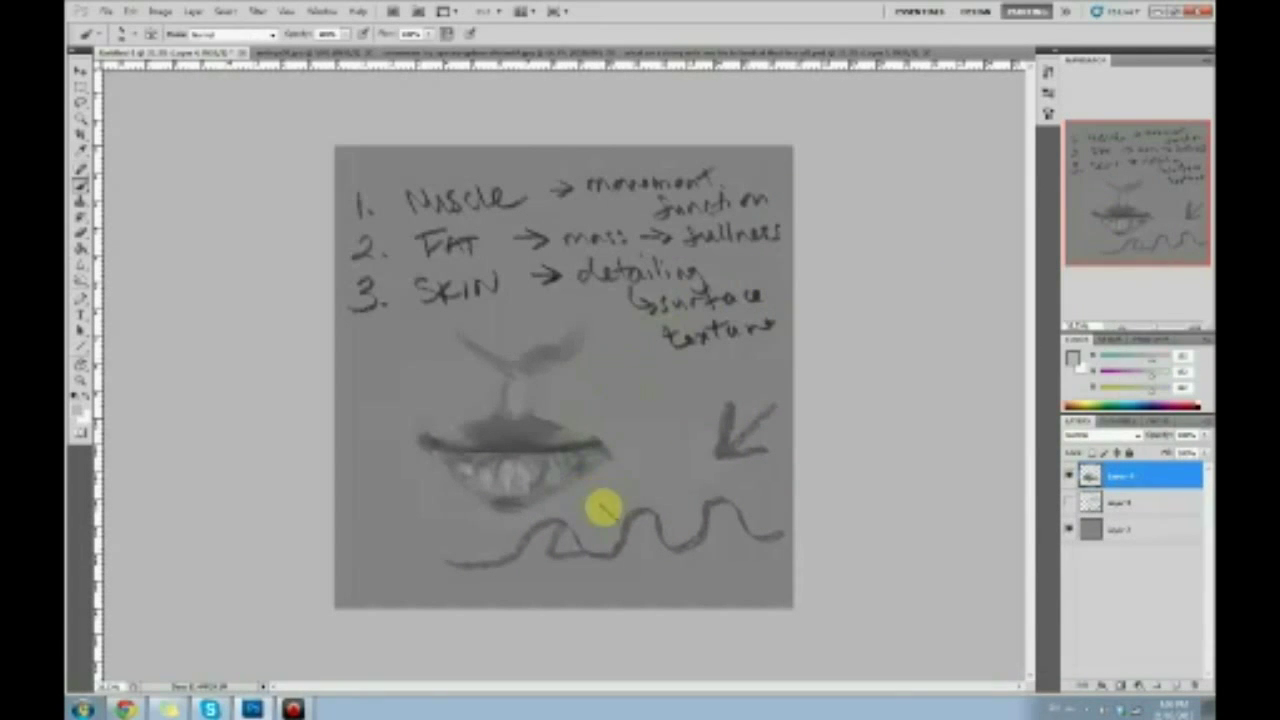
left_click_drag(580, 522, 569, 534)
left_click(652, 537)
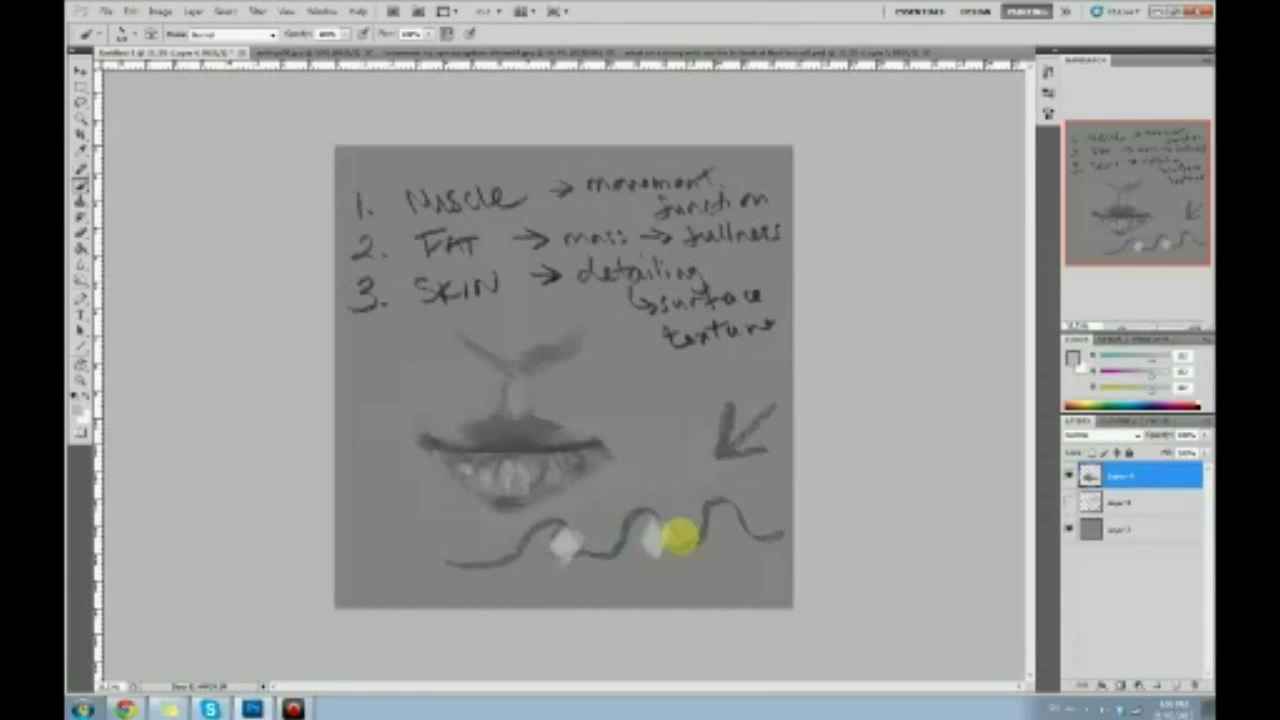
left_click(735, 528)
mouse_move(698, 525)
left_mouse_down()
mouse_move(676, 542)
mouse_move(604, 552)
left_mouse_up()
Refine the lips with sampled light and dark greys, strengthening the lower lip's highlights and shadow and softening the upper lip.
left_click_drag(518, 456, 505, 468)
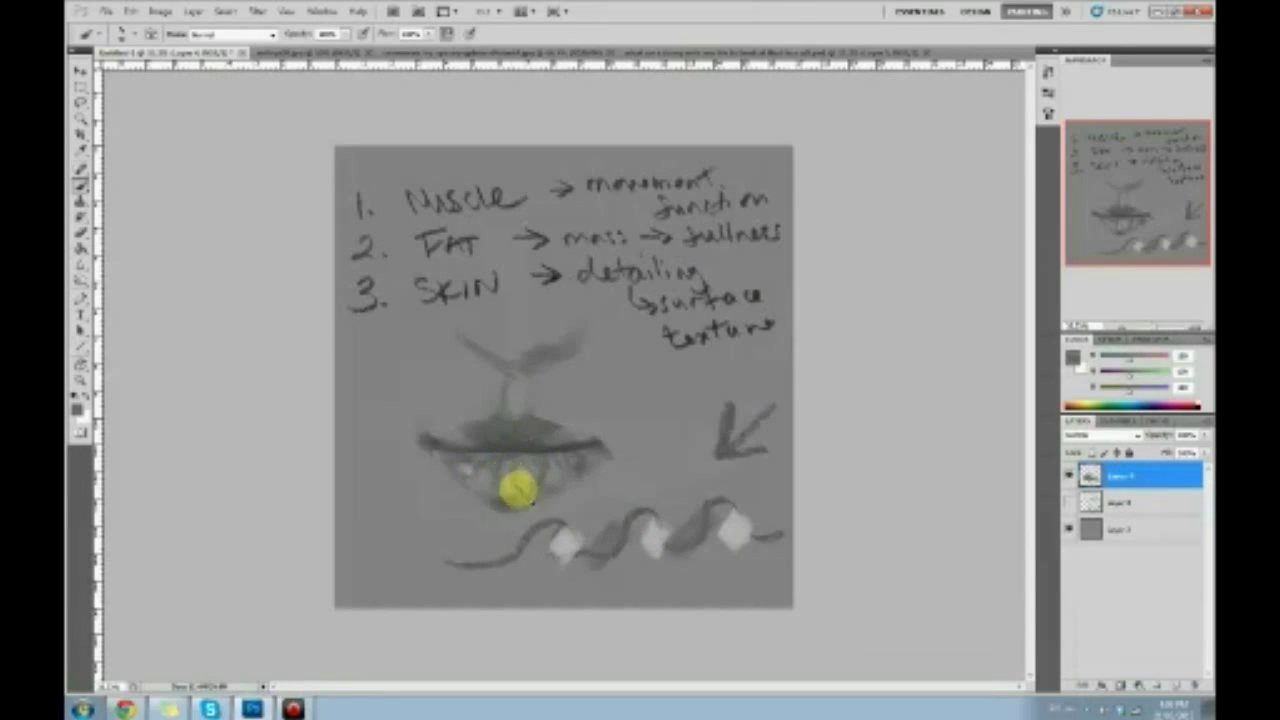
left_click(557, 540, "alt")
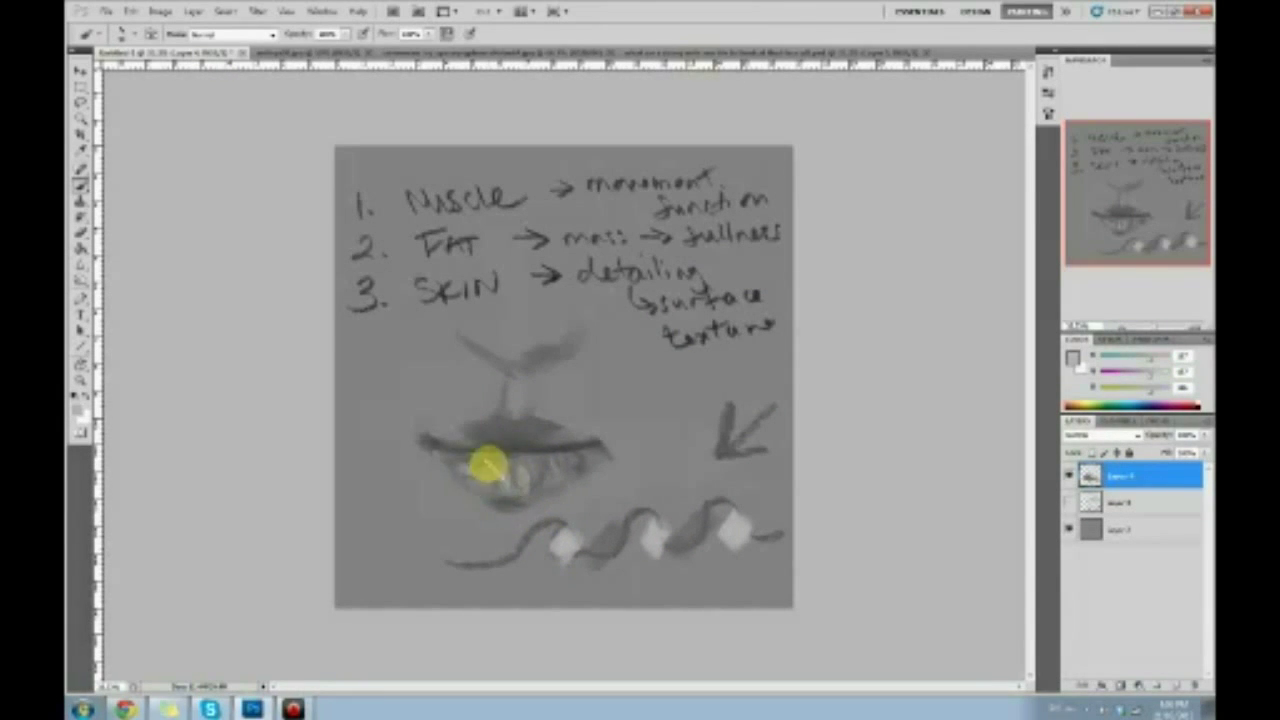
left_click(530, 445, "alt")
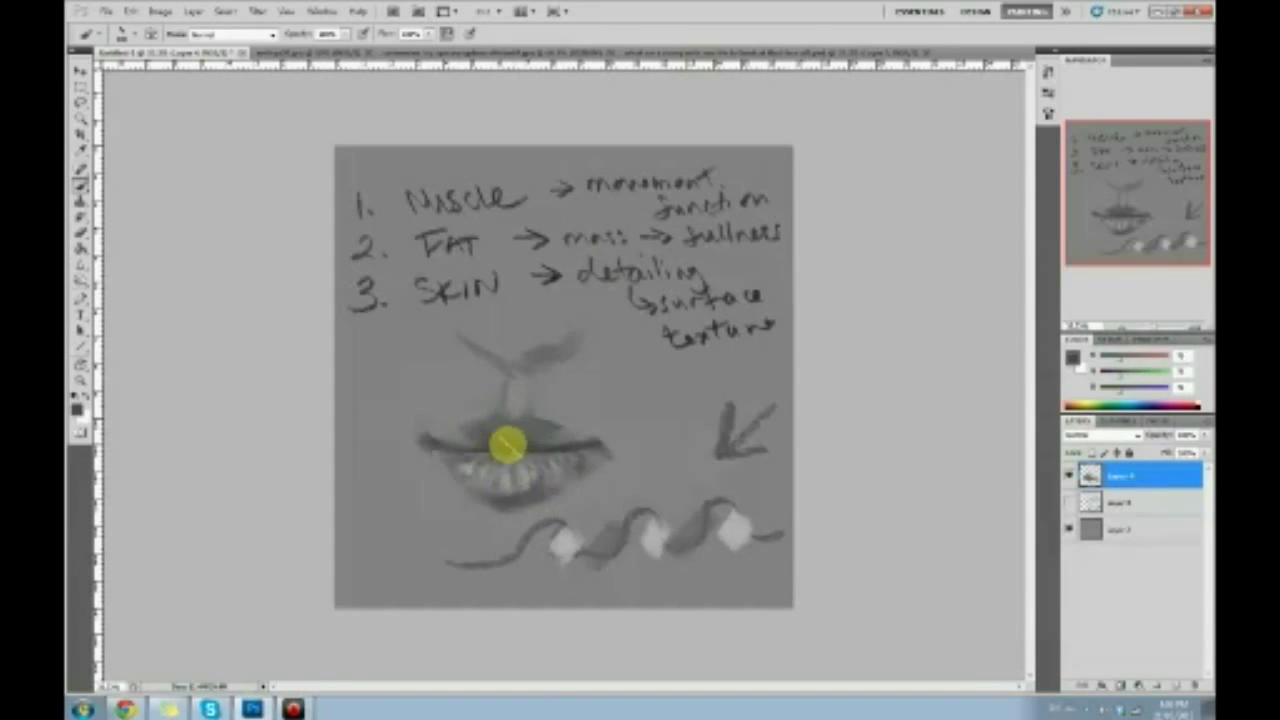
left_click(517, 469, "alt")
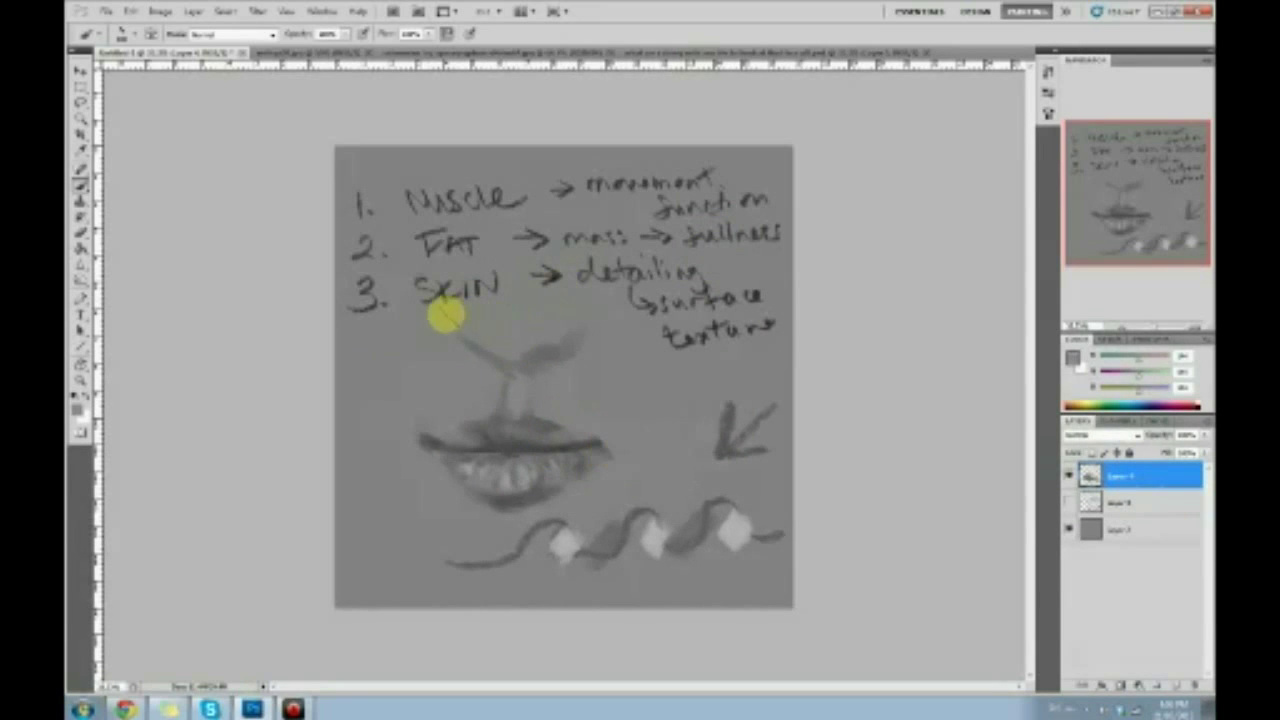
Select everything below the handwritten list with the Lasso, delete it, and clear the selection.
key("l")
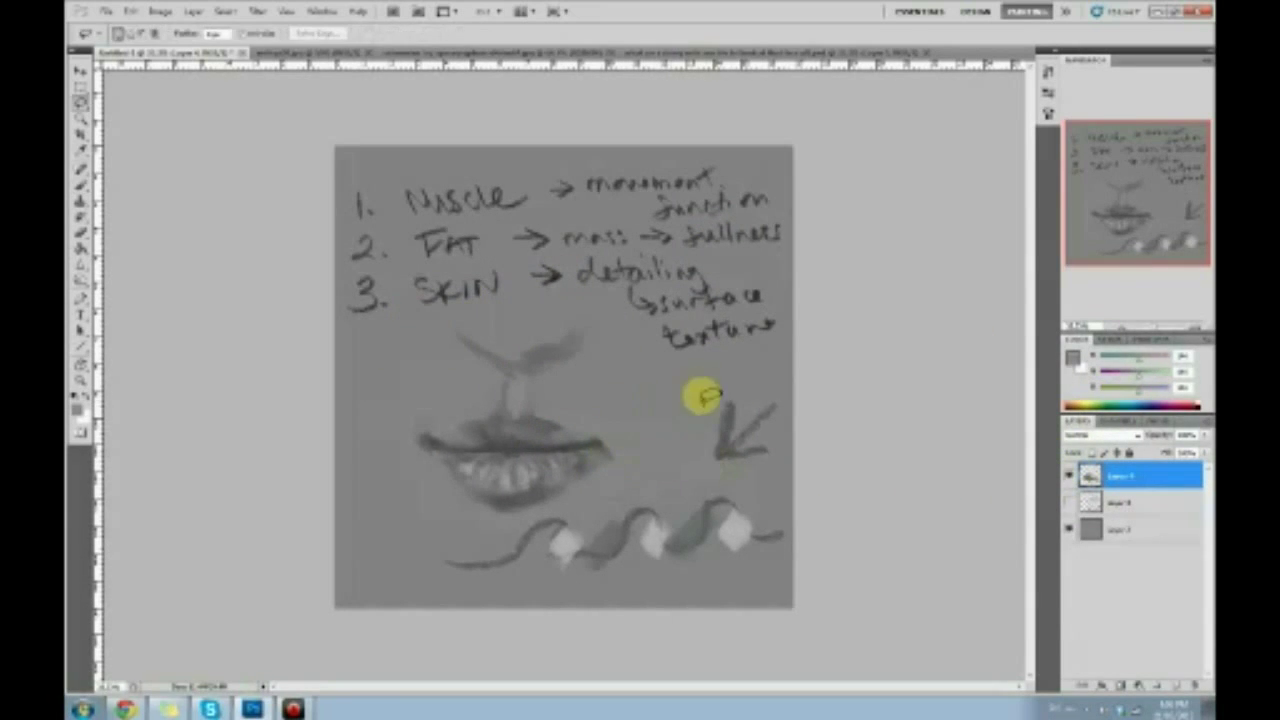
mouse_move(820, 376)
left_mouse_down()
mouse_move(645, 356)
mouse_move(590, 302)
mouse_move(437, 314)
mouse_move(351, 370)
mouse_move(338, 544)
mouse_move(685, 639)
mouse_move(860, 467)
mouse_move(818, 376)
left_mouse_up()
key("Delete")
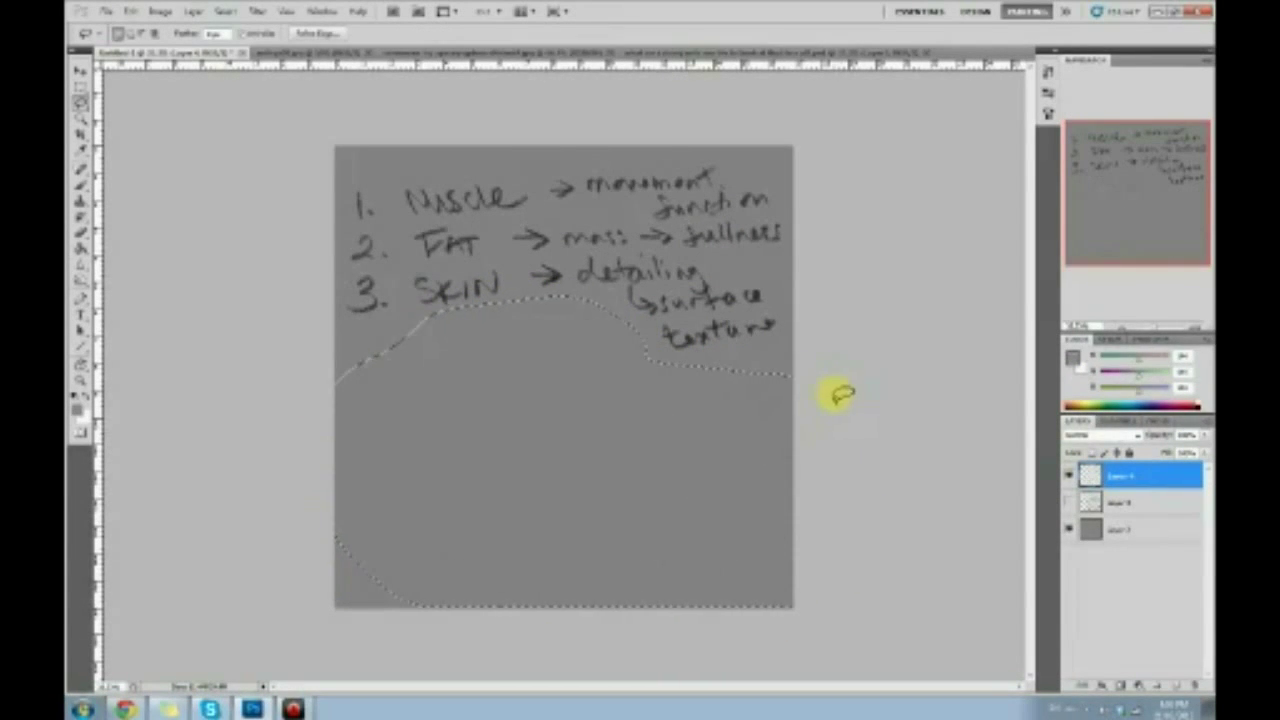
key("m")
left_click(638, 404)
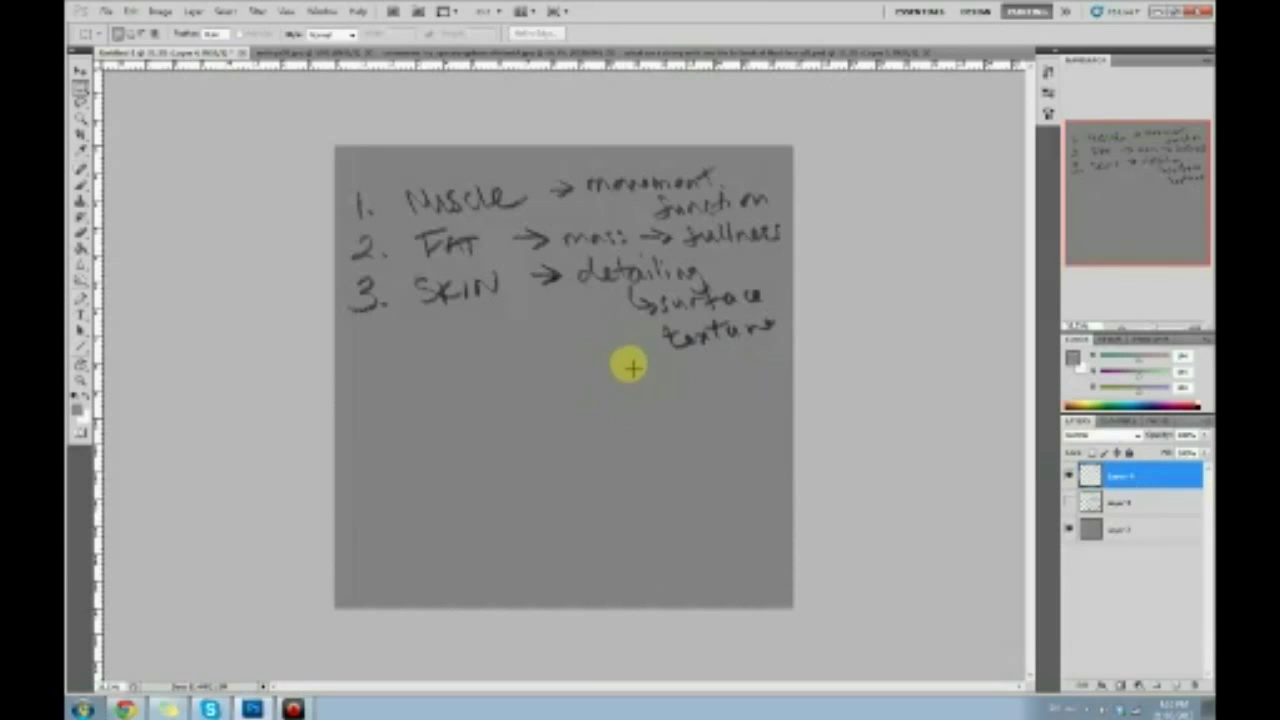
Set the foreground colour to a dark grey and handwrite "4. FLESH" below the list, with an arrow beneath it.
key("i")
left_click(1070, 355)
left_click(877, 309)
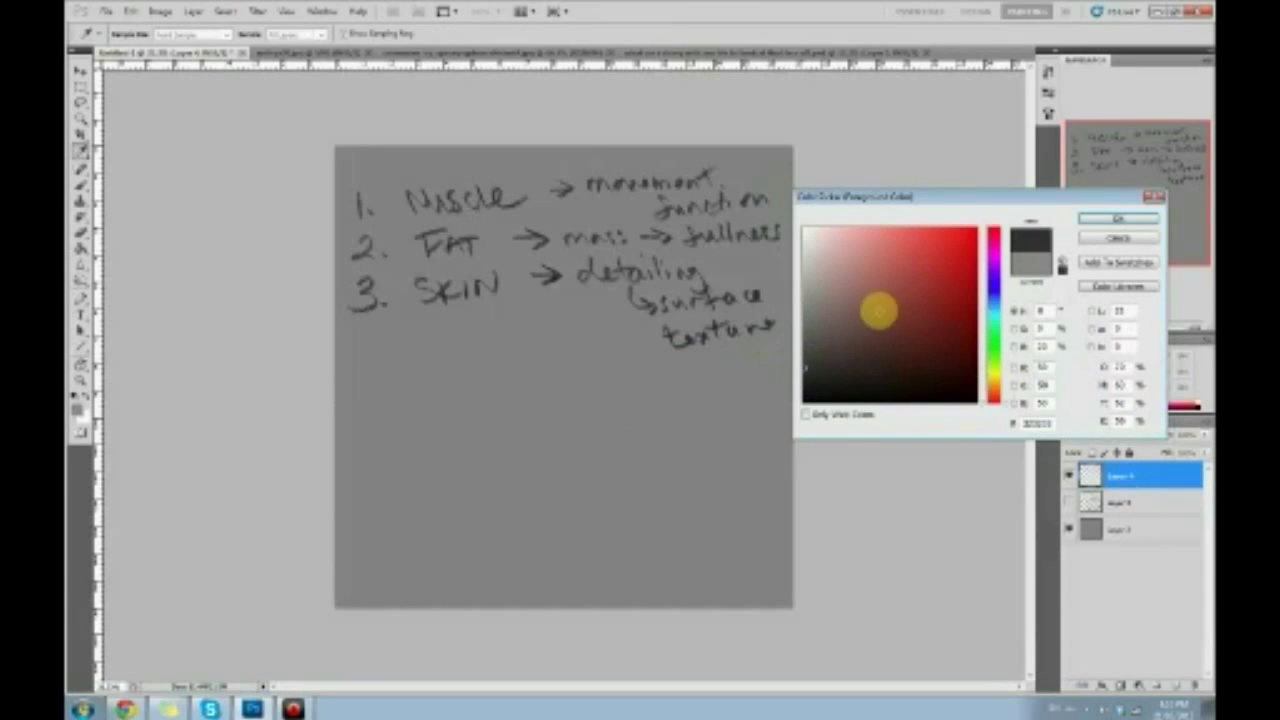
left_click(1118, 218)
key("b")
mouse_move(368, 336)
left_mouse_down()
mouse_move(357, 351)
mouse_move(384, 347)
left_mouse_up()
mouse_move(383, 336)
left_mouse_down()
mouse_move(382, 368)
mouse_move(437, 331)
mouse_move(471, 346)
mouse_move(491, 329)
mouse_move(492, 348)
left_mouse_up()
left_click(398, 362)
left_click_drag(517, 323, 514, 349)
left_click_drag(532, 320, 532, 334)
mouse_move(477, 377)
left_mouse_down()
mouse_move(497, 409)
mouse_move(495, 396)
left_mouse_up()
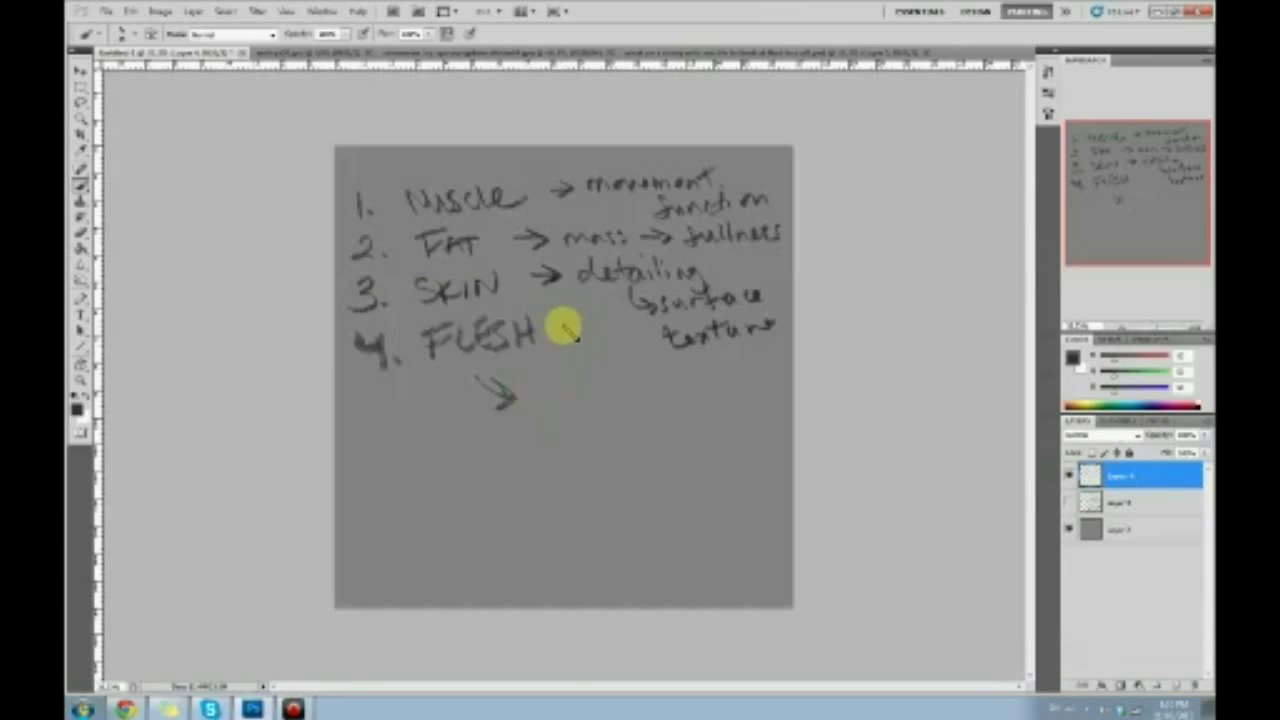
mouse_move(449, 494)
left_mouse_down()
mouse_move(518, 524)
mouse_move(598, 507)
mouse_move(501, 477)
left_mouse_up()
left_click_drag(514, 535, 505, 540)
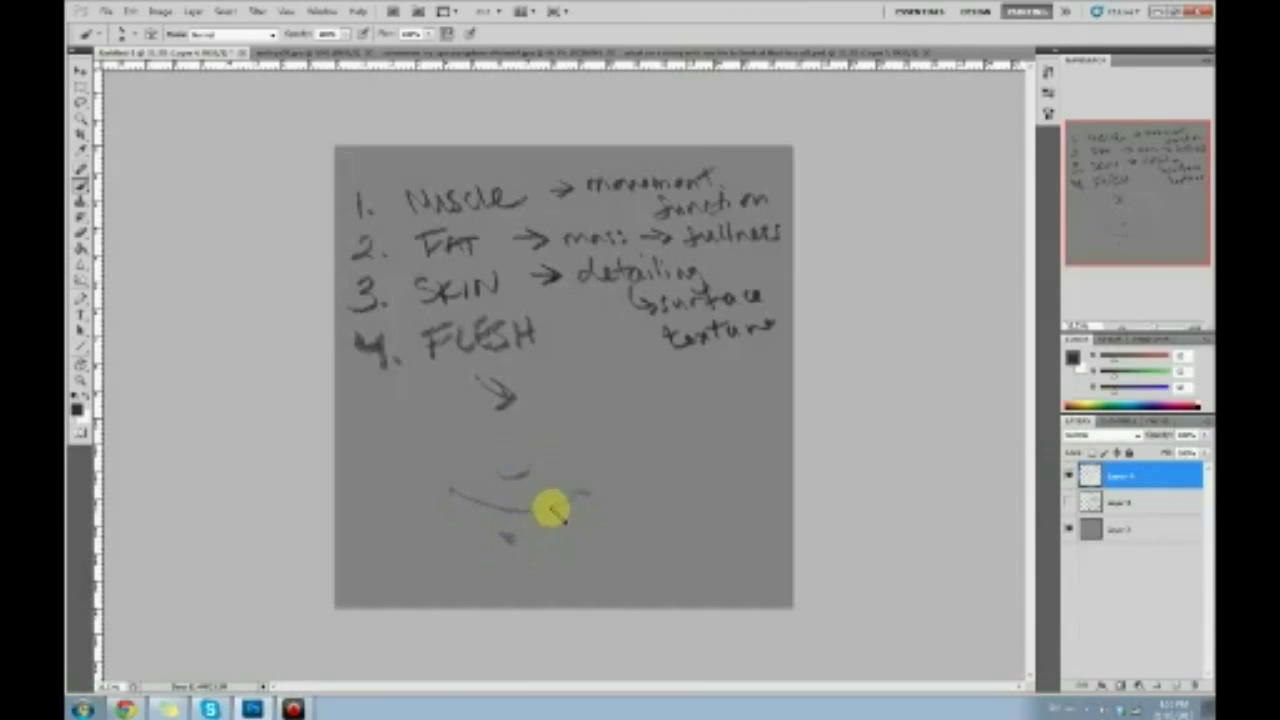
key("ctrl+z")
key("ctrl+alt+z")
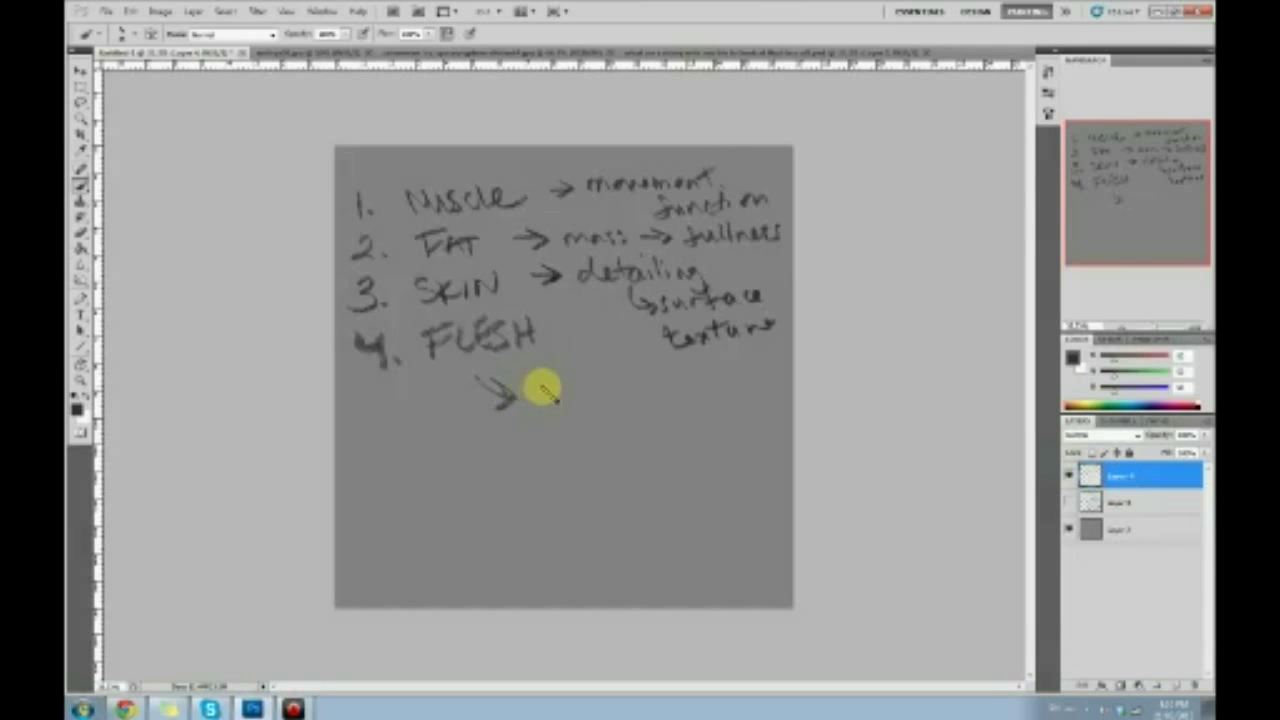
Handwrite "COLOUR THAT REP BLOOD REALISTIC LIFE" beside the arrow under FLESH and underline the last word.
mouse_move(547, 384)
left_mouse_down()
mouse_move(549, 401)
mouse_move(572, 387)
mouse_move(601, 394)
mouse_move(629, 371)
mouse_move(684, 384)
left_mouse_up()
mouse_move(568, 424)
left_mouse_down()
mouse_move(663, 403)
mouse_move(617, 446)
mouse_move(680, 445)
left_mouse_up()
mouse_move(624, 497)
left_mouse_down()
mouse_move(664, 495)
mouse_move(704, 471)
mouse_move(745, 485)
left_mouse_up()
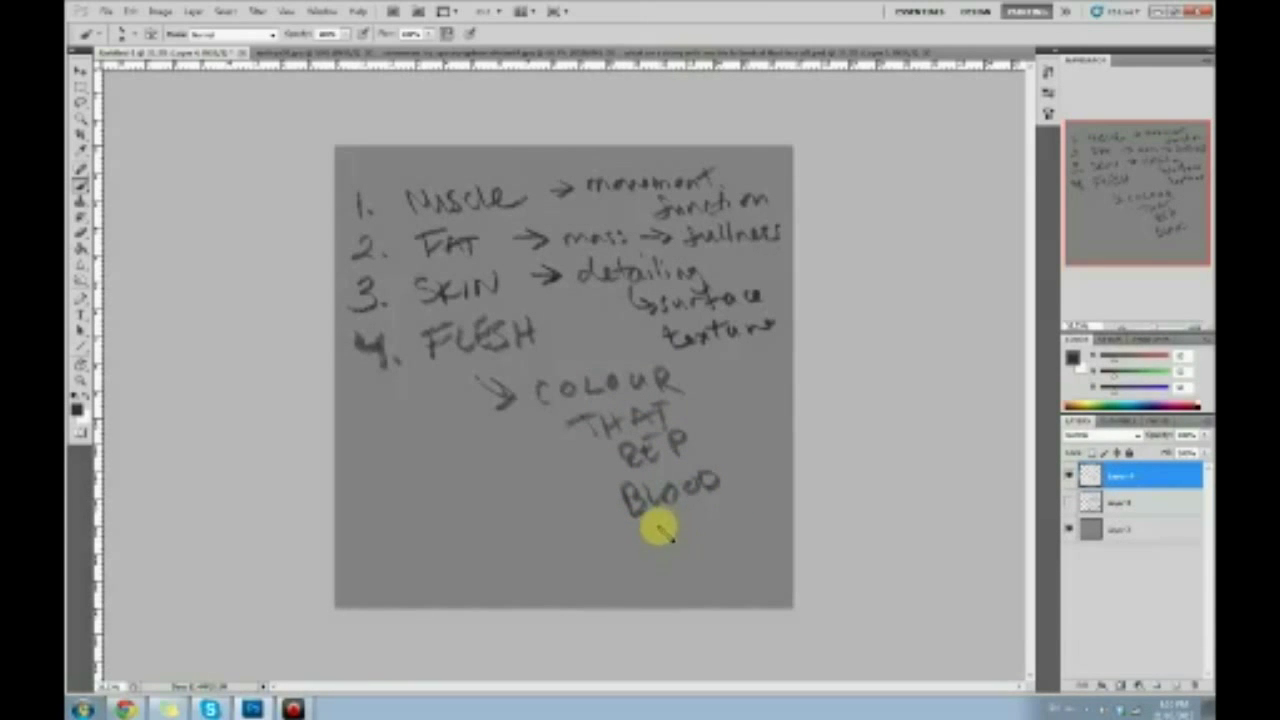
mouse_move(678, 513)
left_mouse_down()
mouse_move(674, 551)
mouse_move(610, 567)
mouse_move(641, 578)
mouse_move(653, 563)
mouse_move(635, 556)
mouse_move(711, 564)
mouse_move(766, 538)
mouse_move(651, 597)
mouse_move(696, 597)
mouse_move(689, 589)
mouse_move(734, 568)
mouse_move(763, 578)
left_mouse_up()
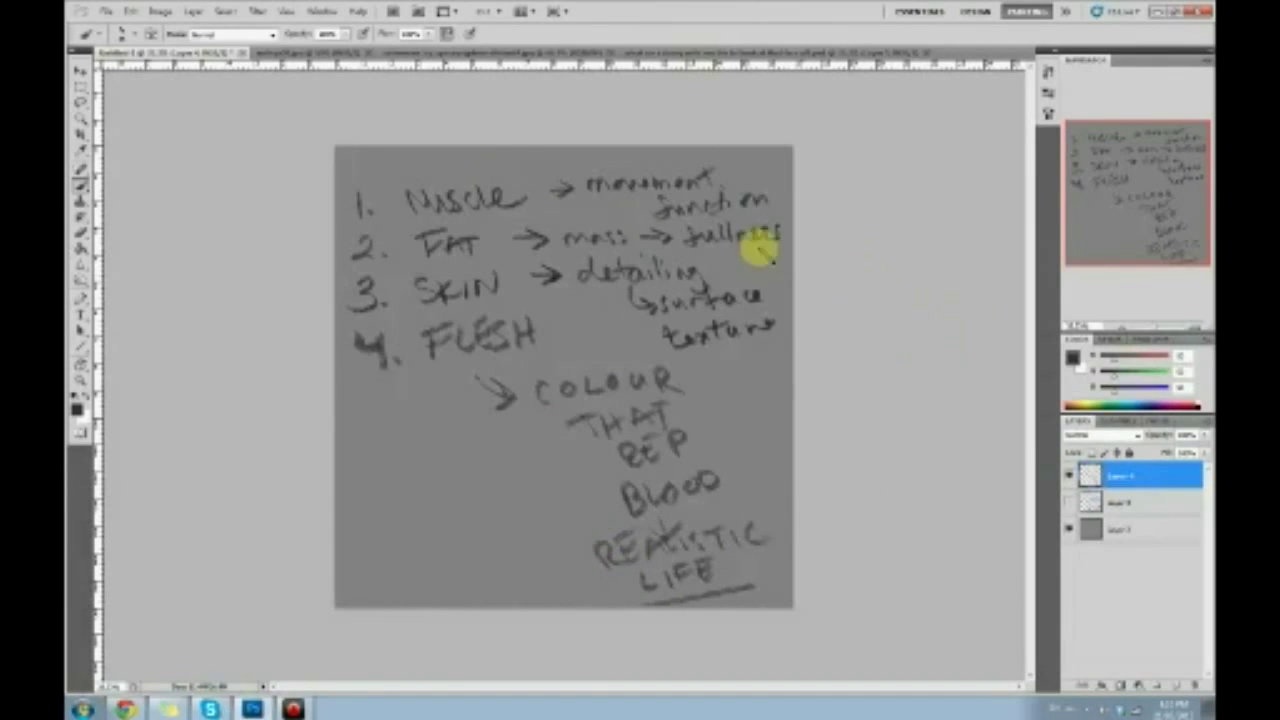
left_click_drag(503, 160, 580, 300)
key("ctrl+z")
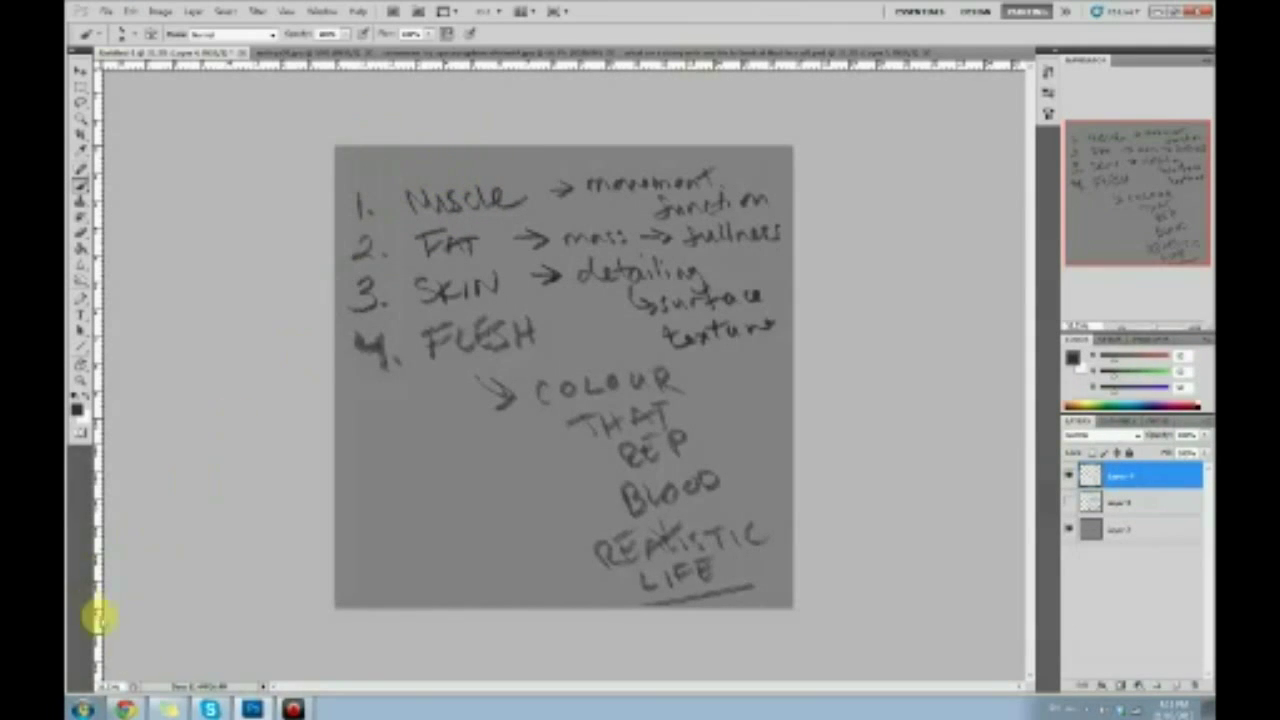
left_click(125, 709)
key("alt+Tab")
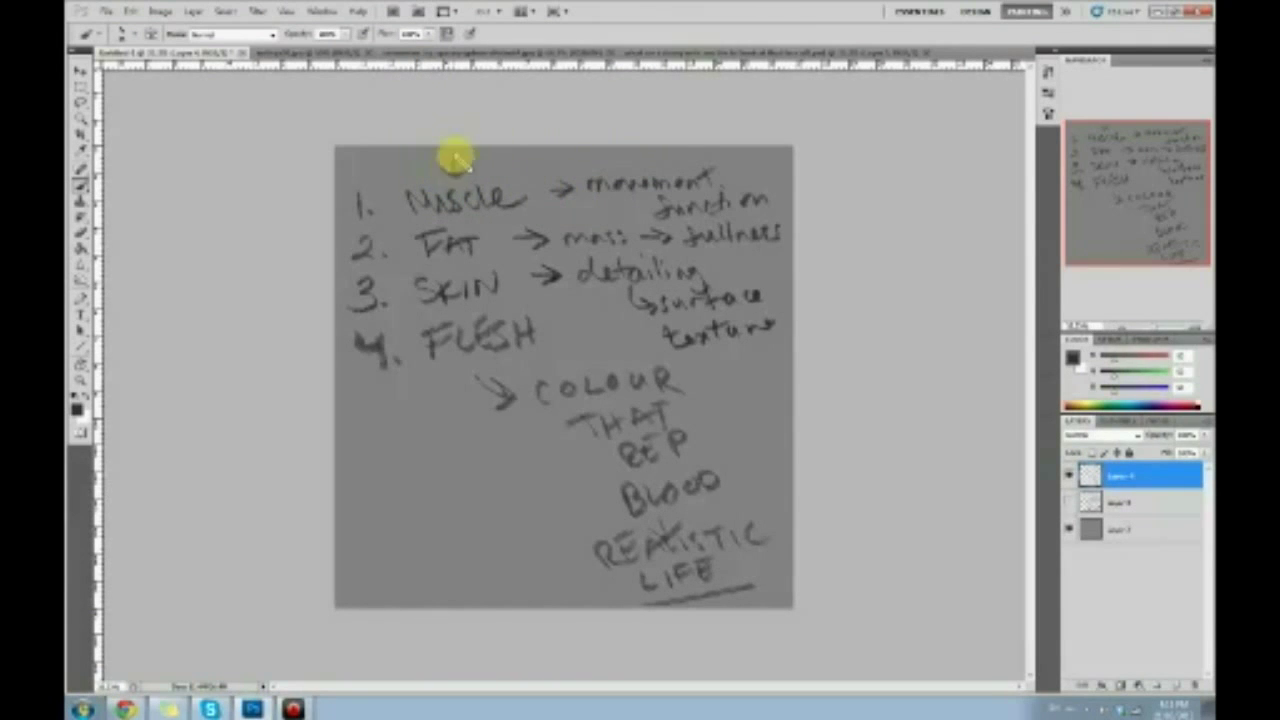
Draw small arrows pointing at the Muscle, Fat, Skin and Flesh entries and a vertical stroke linking the first three.
left_click_drag(456, 154, 456, 177)
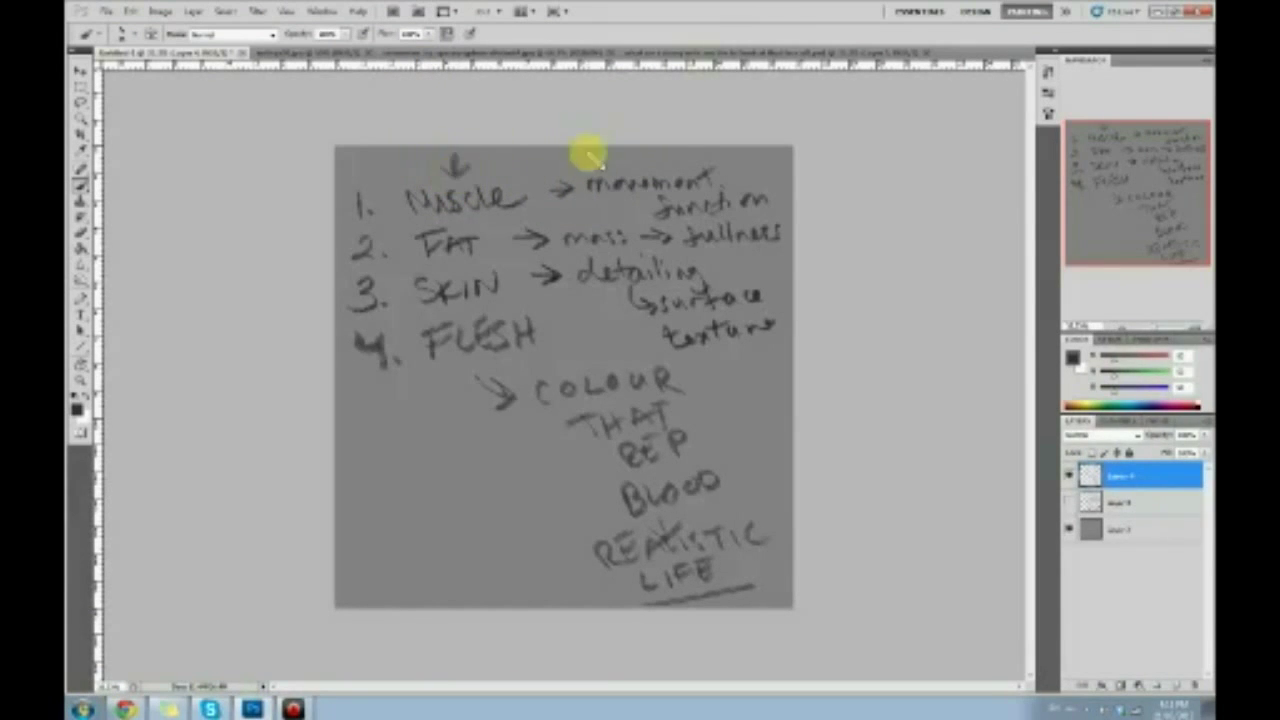
left_click_drag(388, 226, 402, 237)
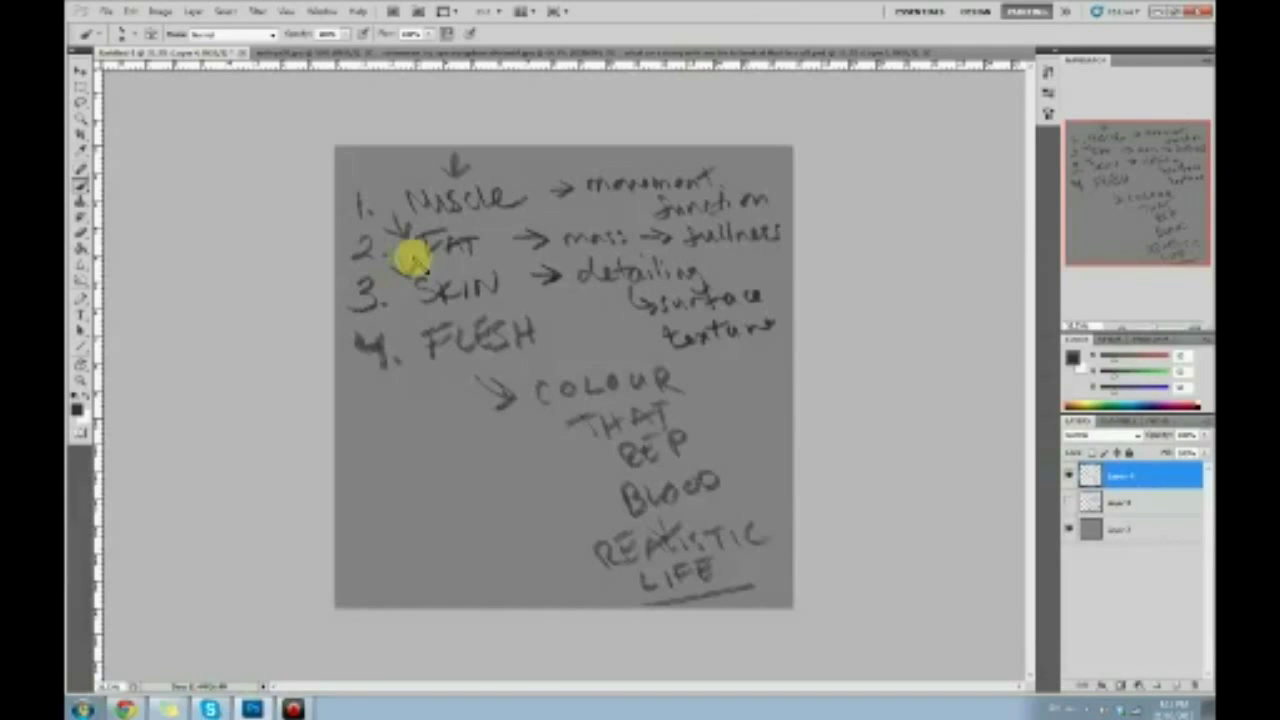
left_click_drag(414, 260, 410, 328)
left_click_drag(420, 314, 410, 328)
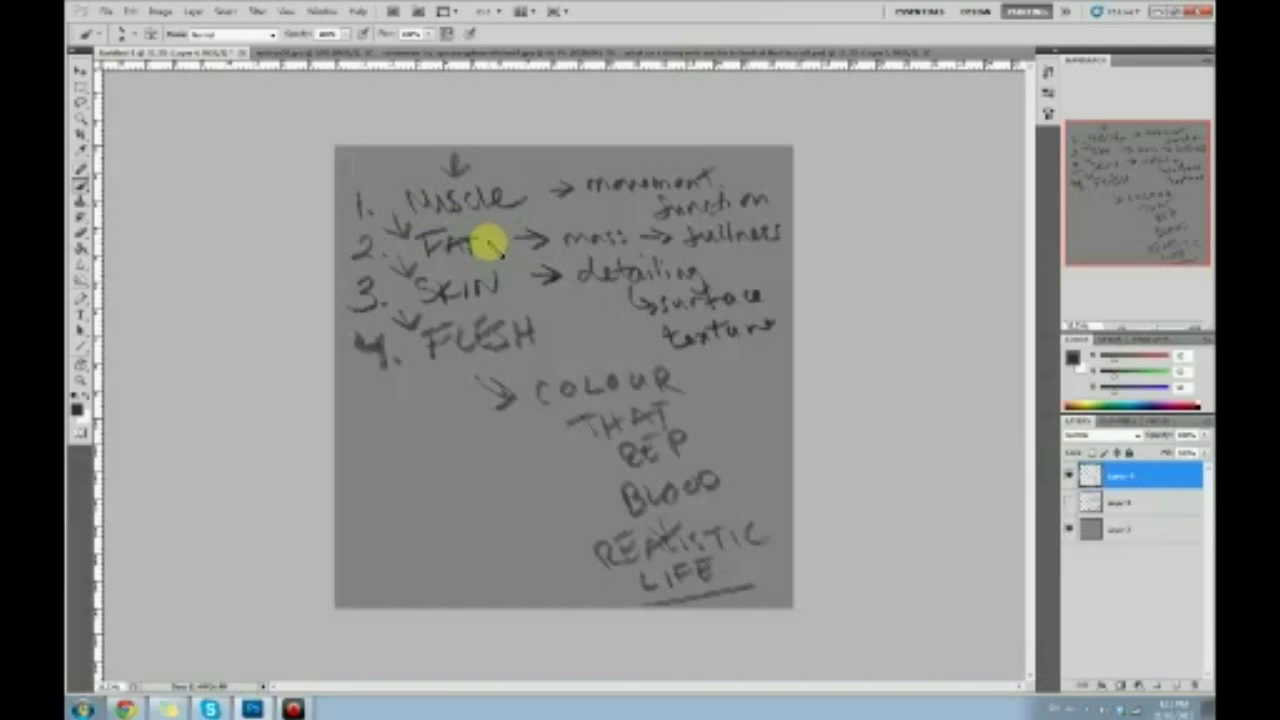
left_click_drag(504, 225, 494, 247)
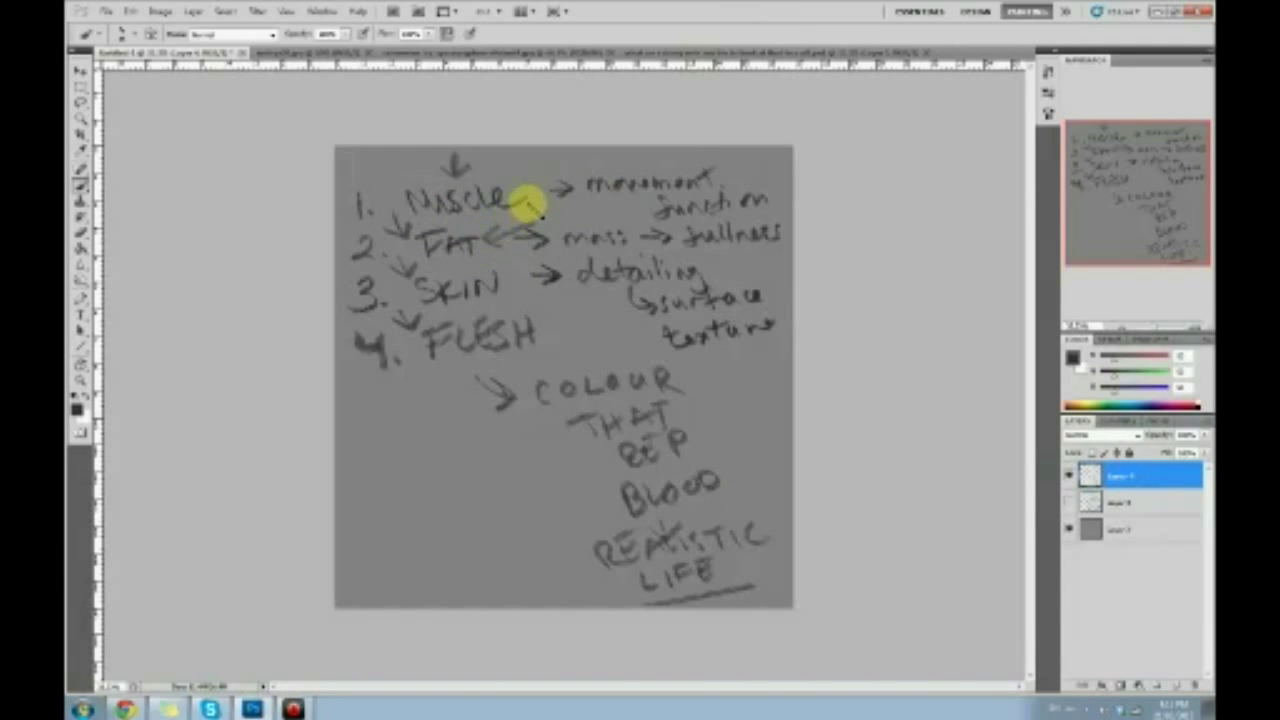
left_click_drag(534, 186, 541, 166)
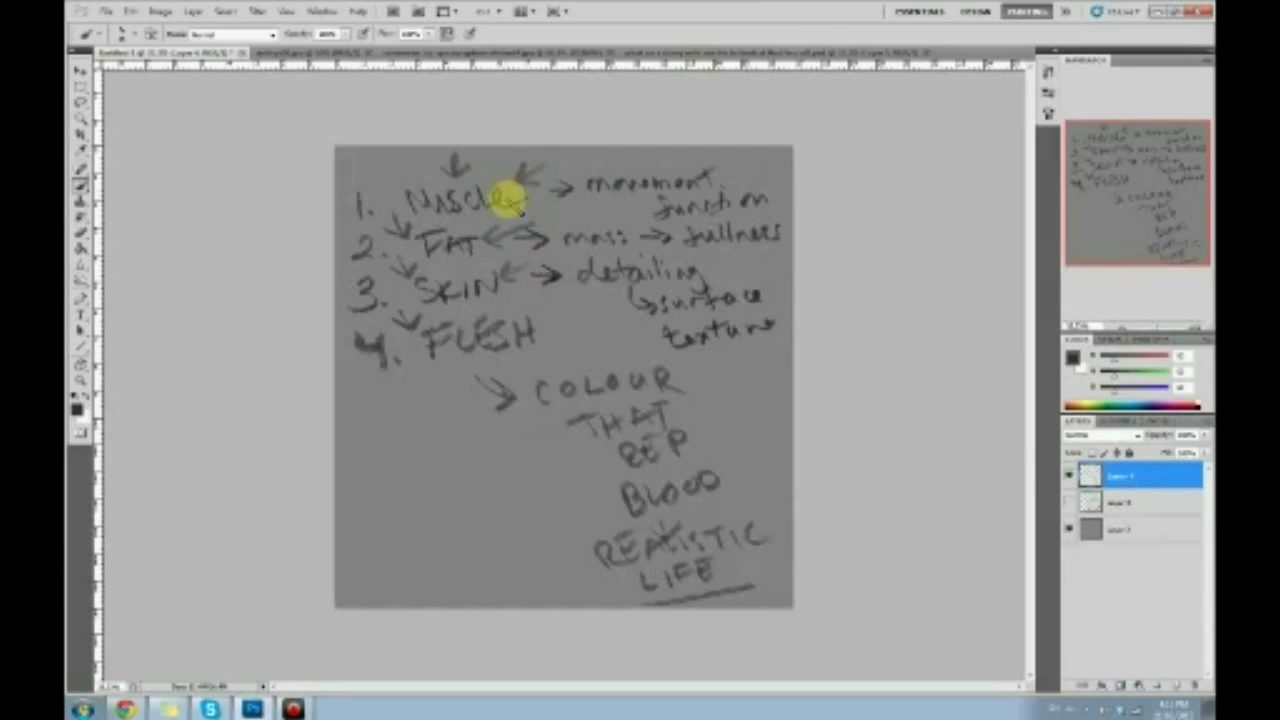
mouse_move(511, 243)
left_mouse_down()
mouse_move(517, 185)
mouse_move(507, 266)
mouse_move(488, 208)
left_mouse_up()
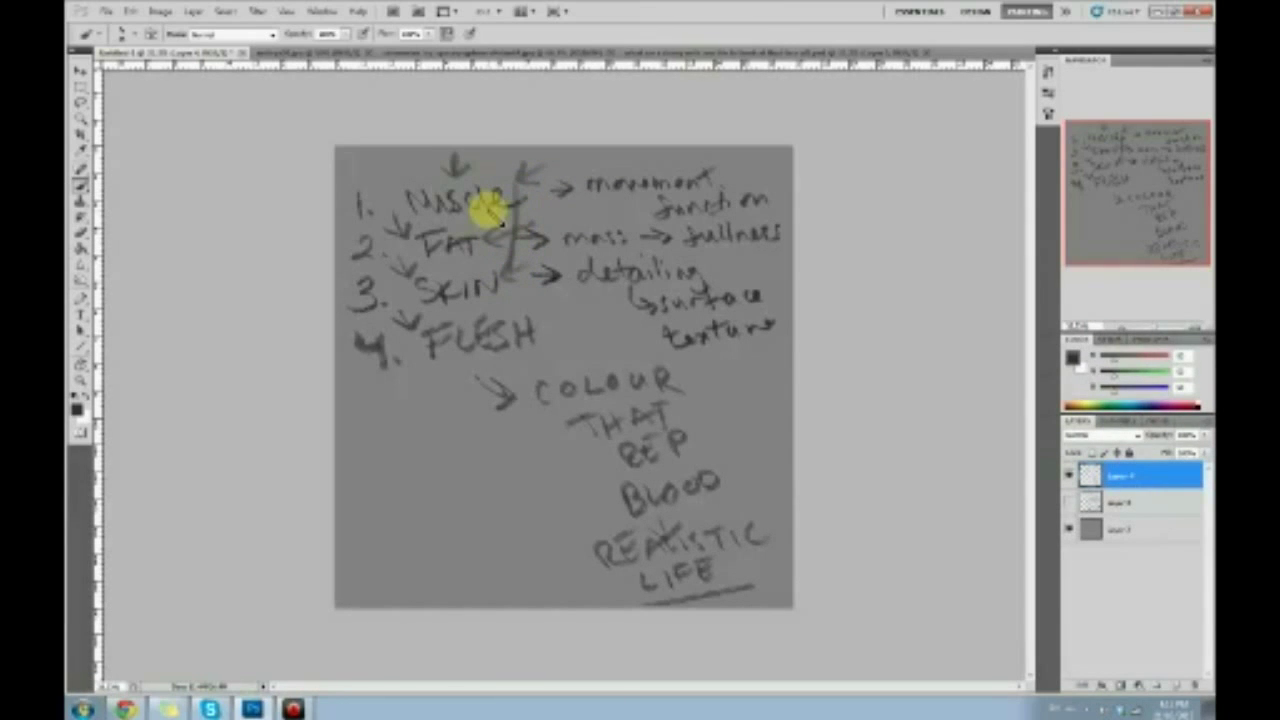
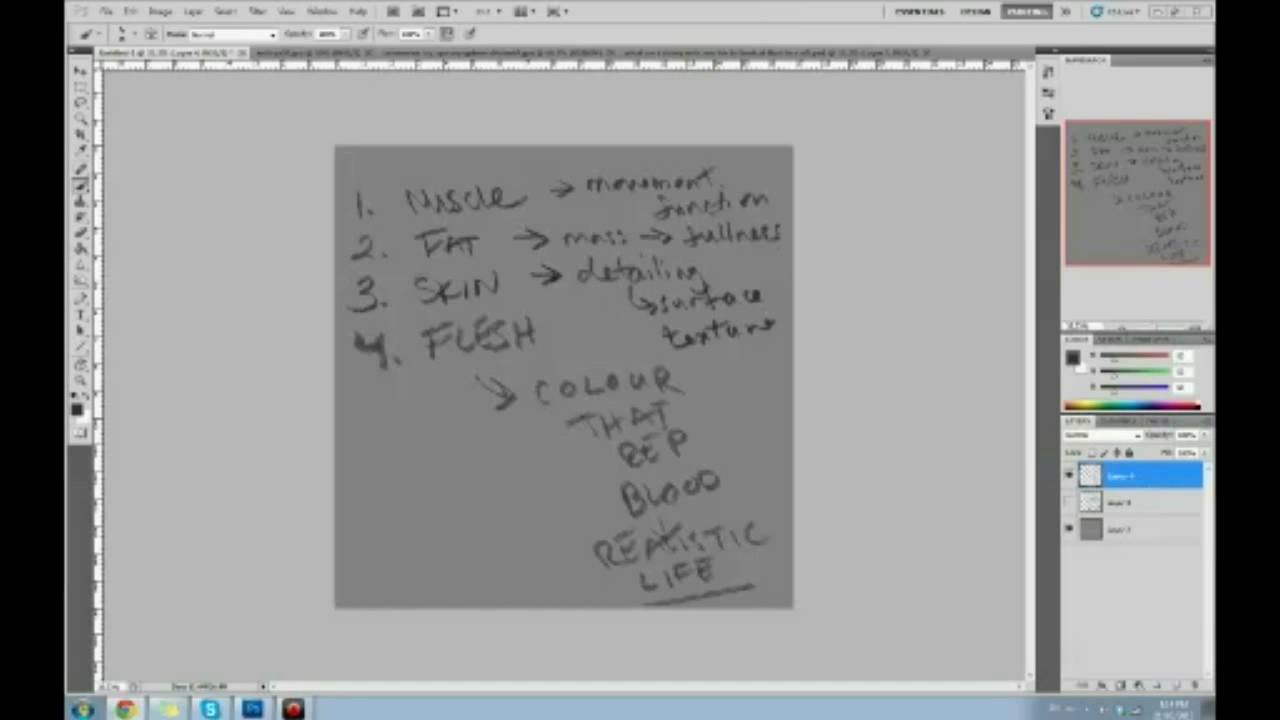
Bring the browser window over the canvas and browse the artist's deviantART profile down to the speedpaint and art lesson videos.
left_click_drag(1214, 64, 718, 96)
left_click(570, 132)
left_click(452, 302)
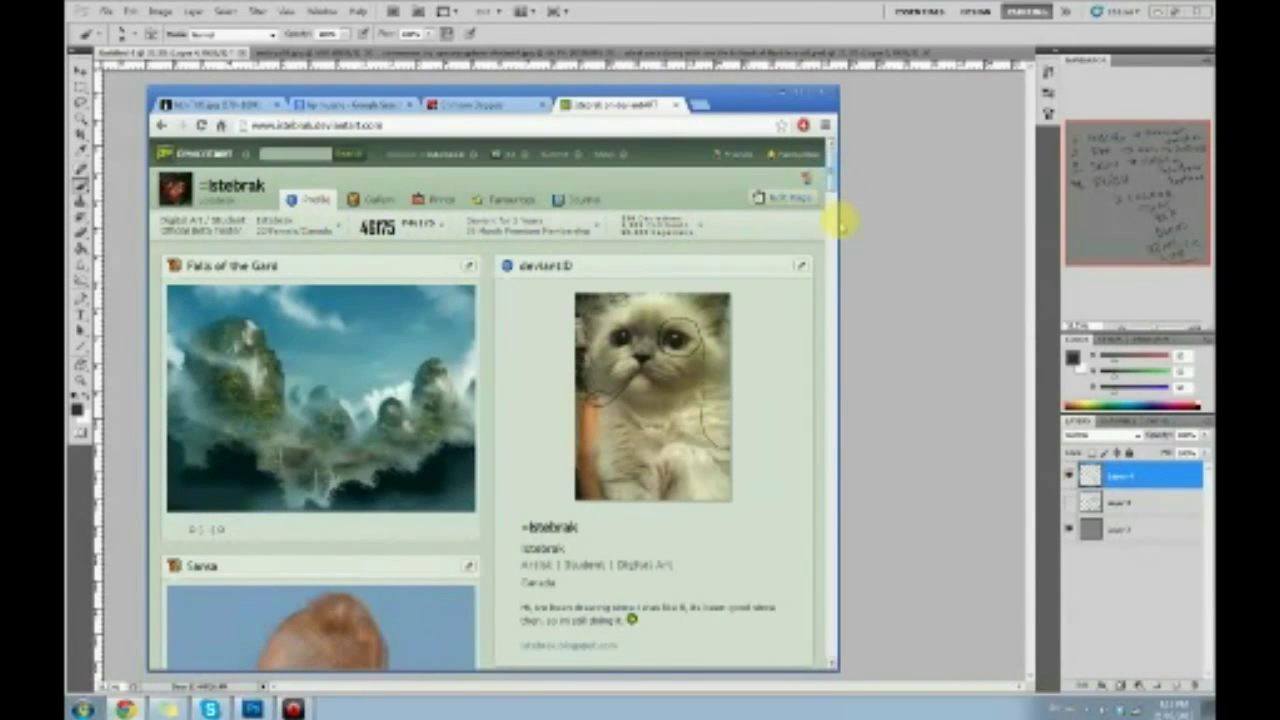
scroll(834, 206, "down", 10)
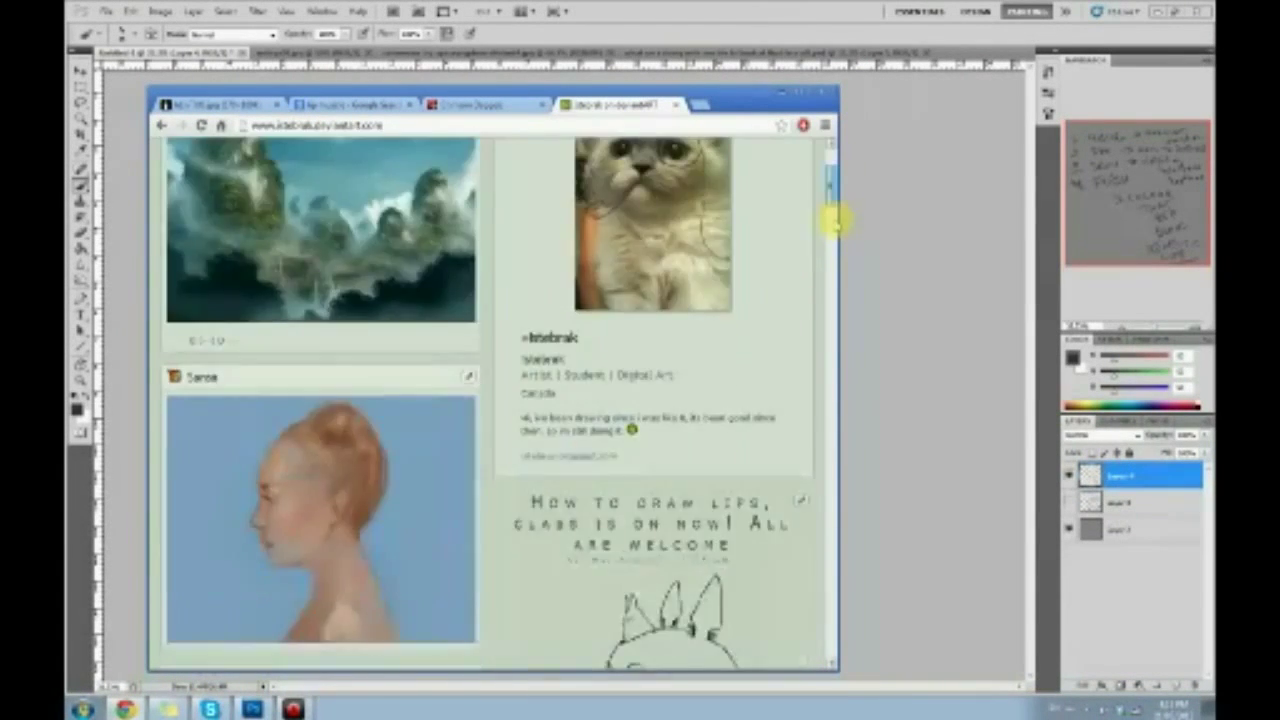
scroll(834, 314, "down", 10)
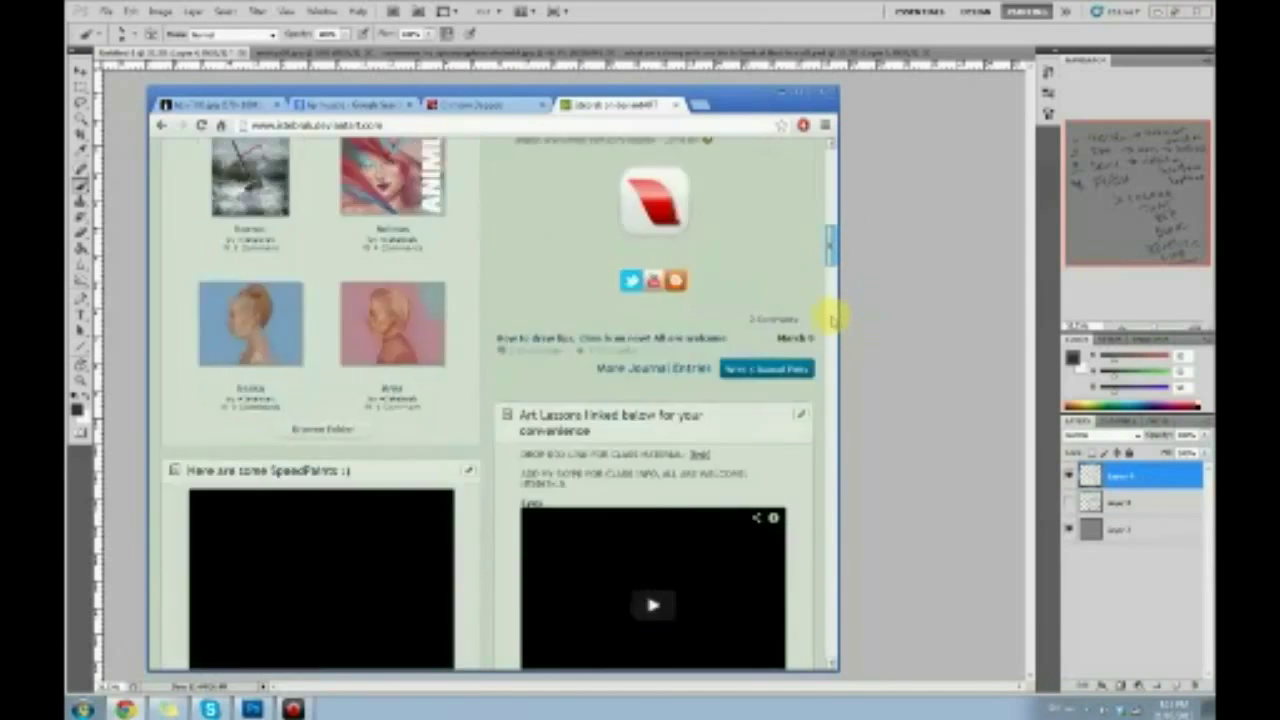
left_click_drag(834, 342, 820, 264)
Play the "How to Paint a Face" mini-lesson video from the SpeedPaints section in full screen.
left_click(348, 320)
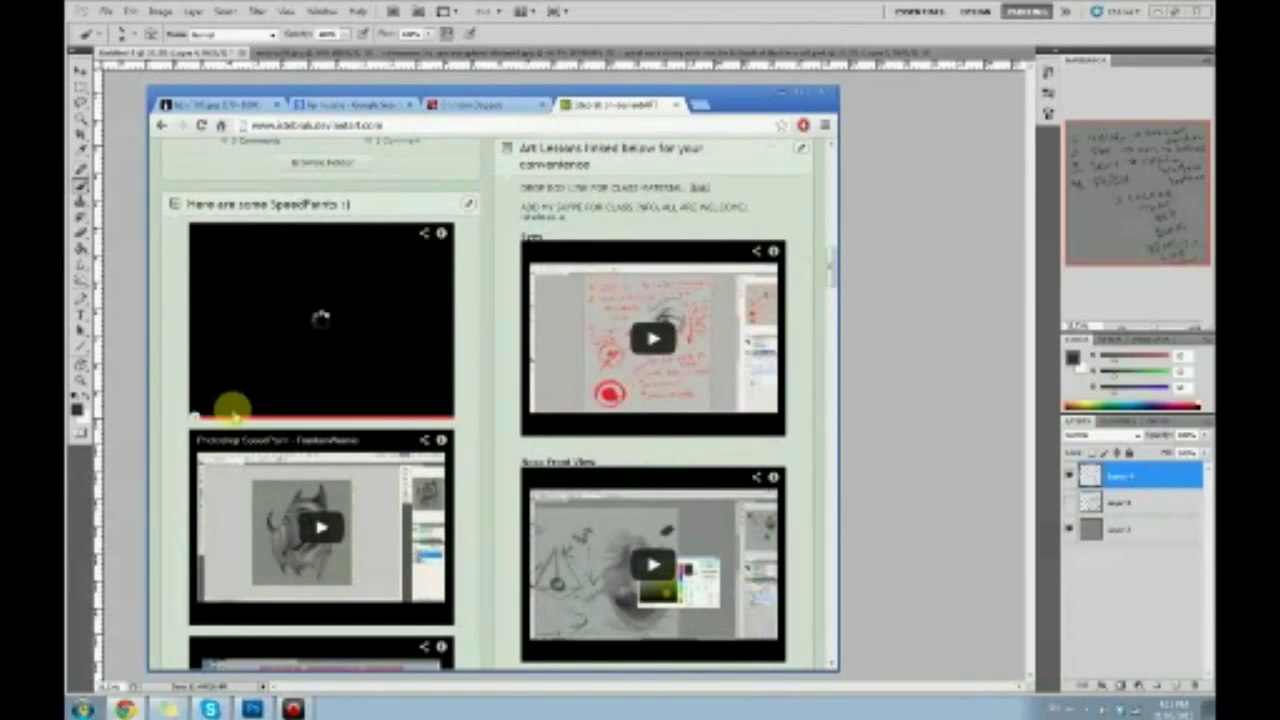
left_click_drag(832, 257, 834, 292)
left_click(320, 378)
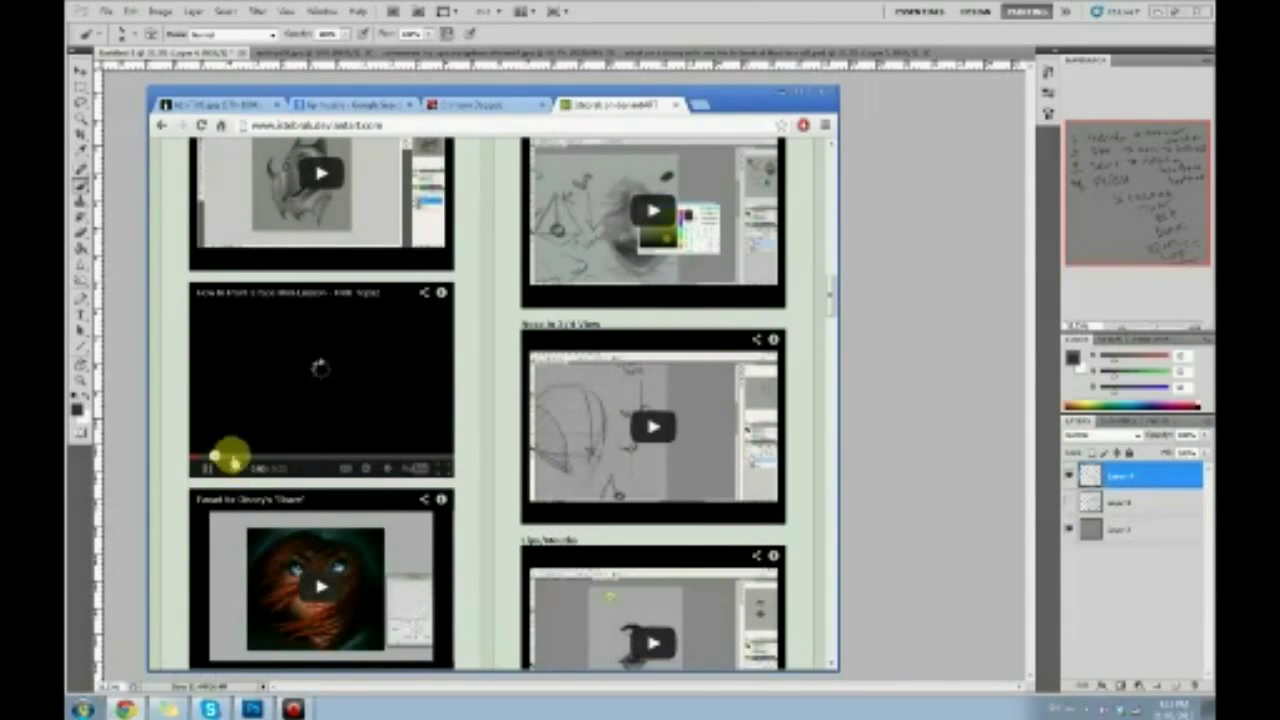
left_click(446, 468)
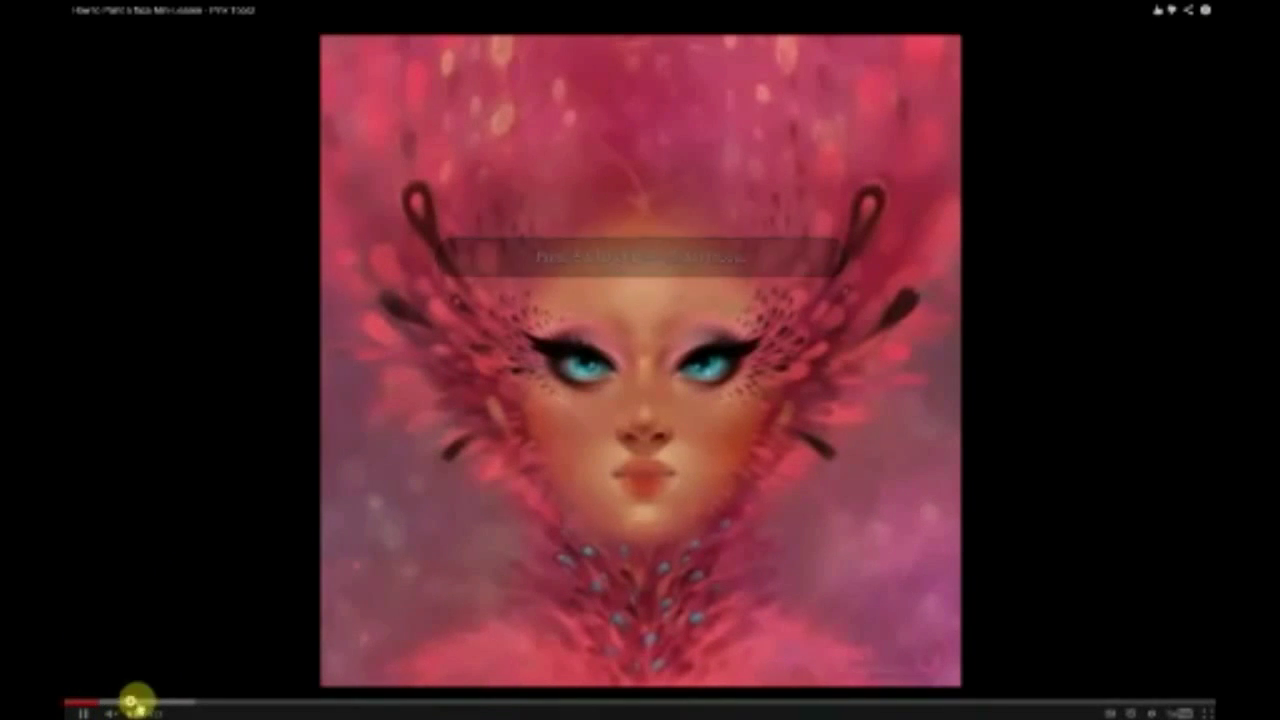
Skip through the face-painting video, pausing to examine how the lips develop from the early colour block-in to the later rendering.
left_click(130, 702)
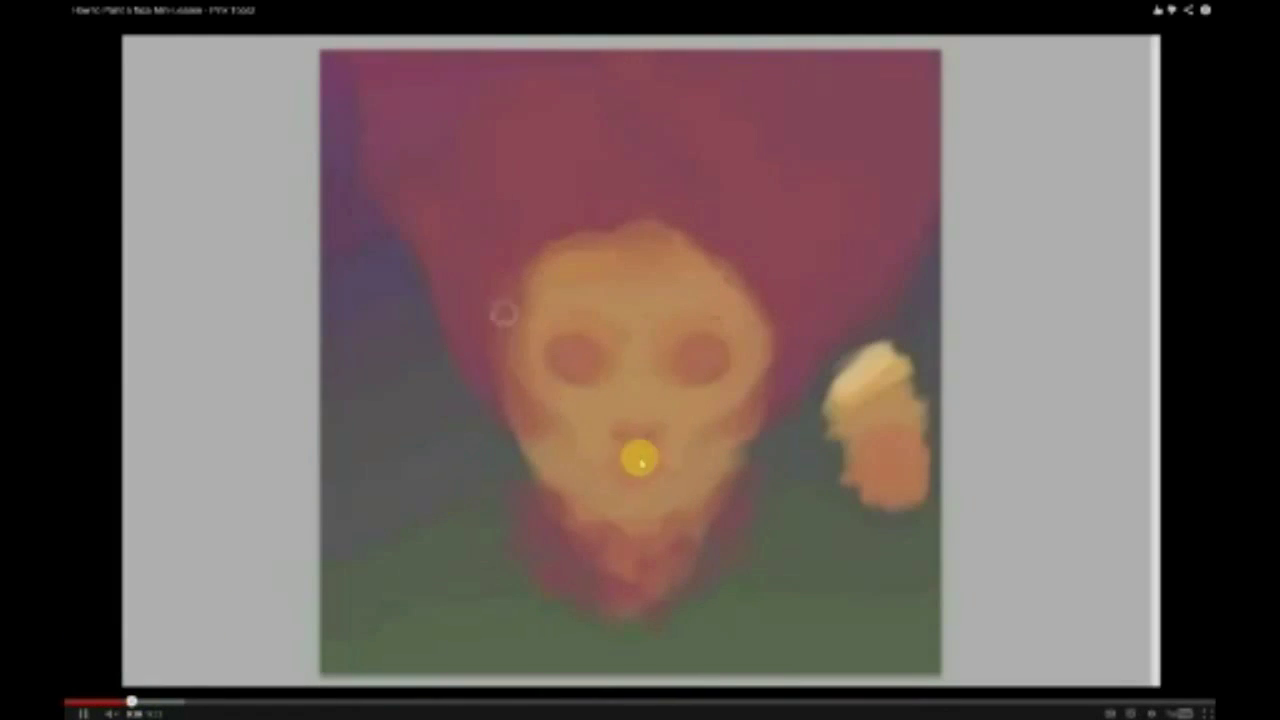
left_click(675, 477)
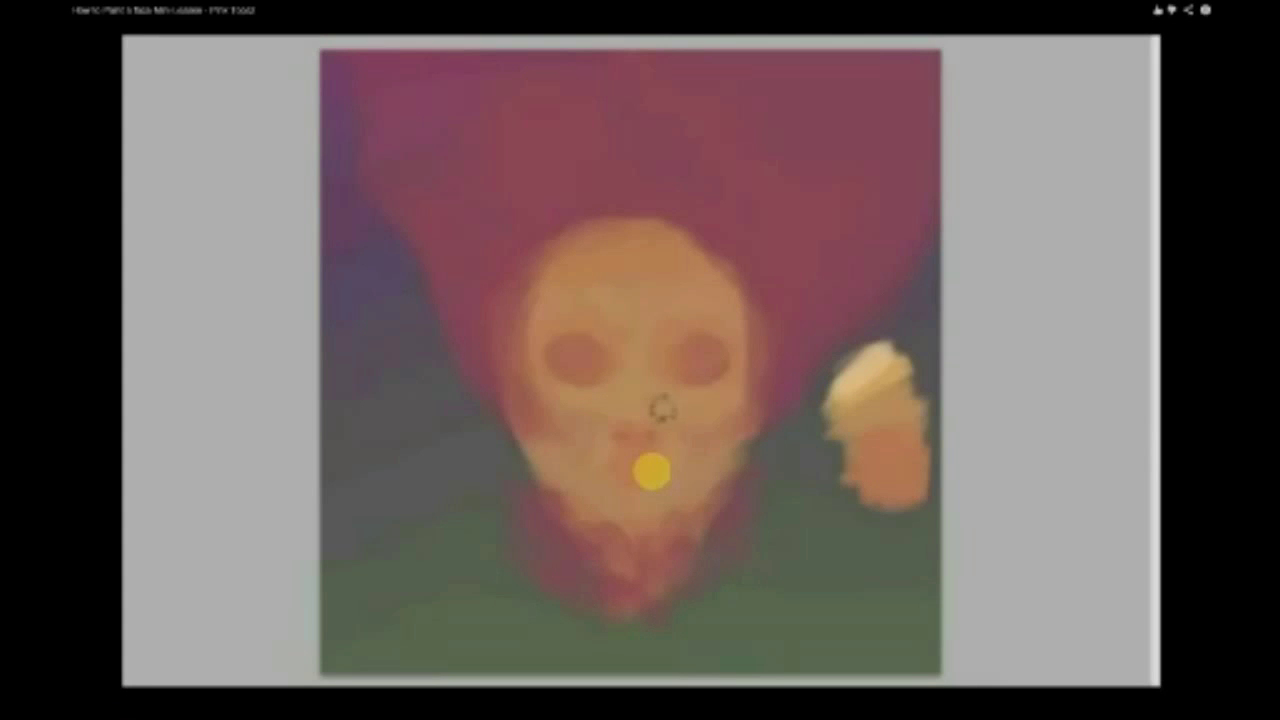
left_click(573, 703)
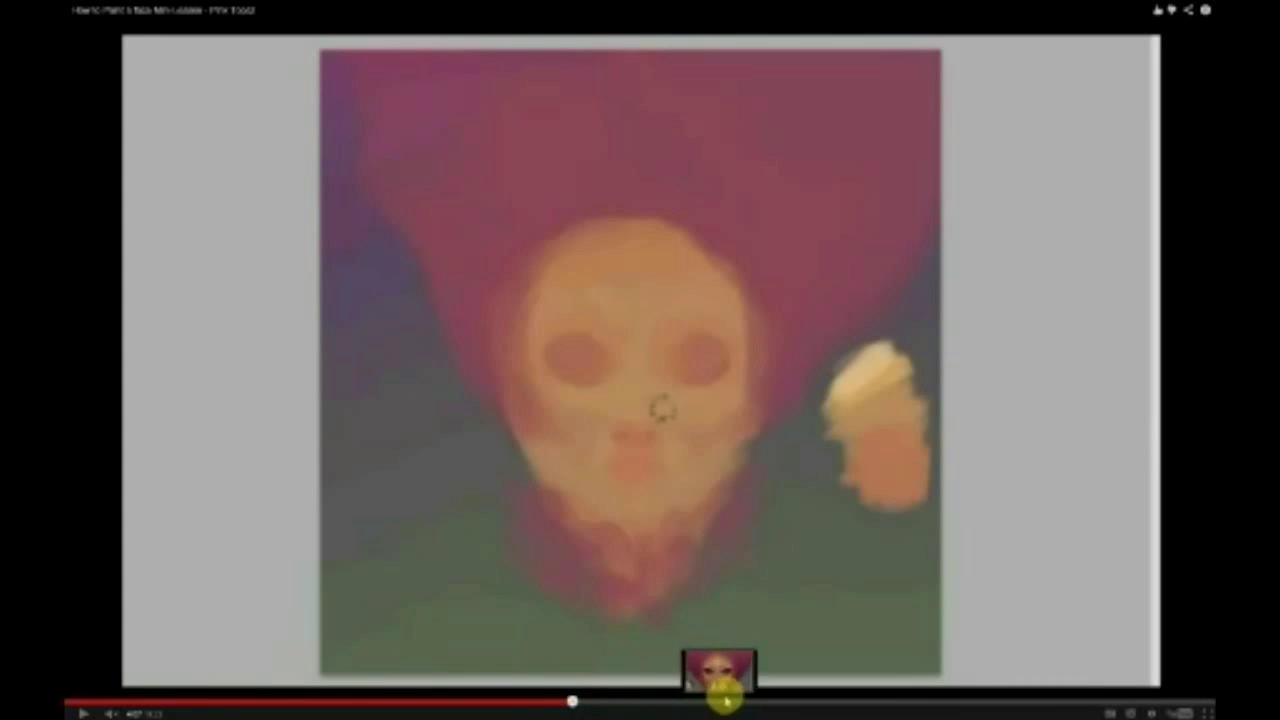
left_click(702, 703)
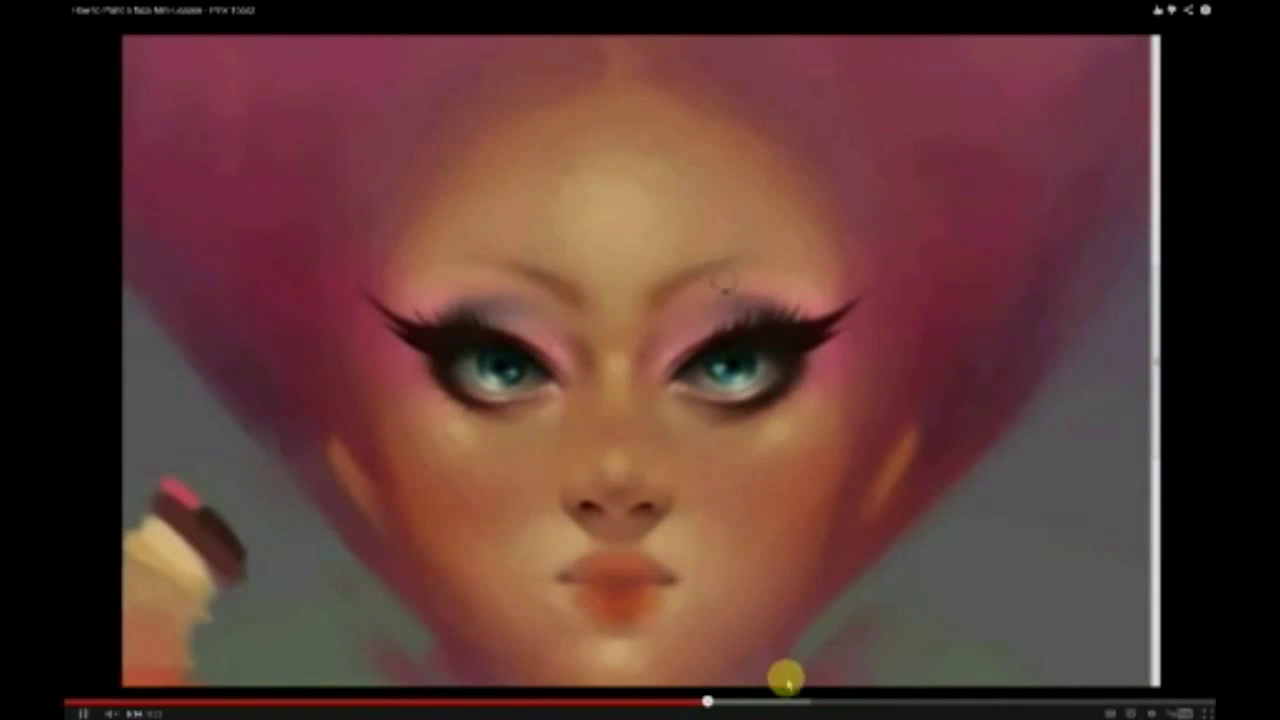
left_click(768, 702)
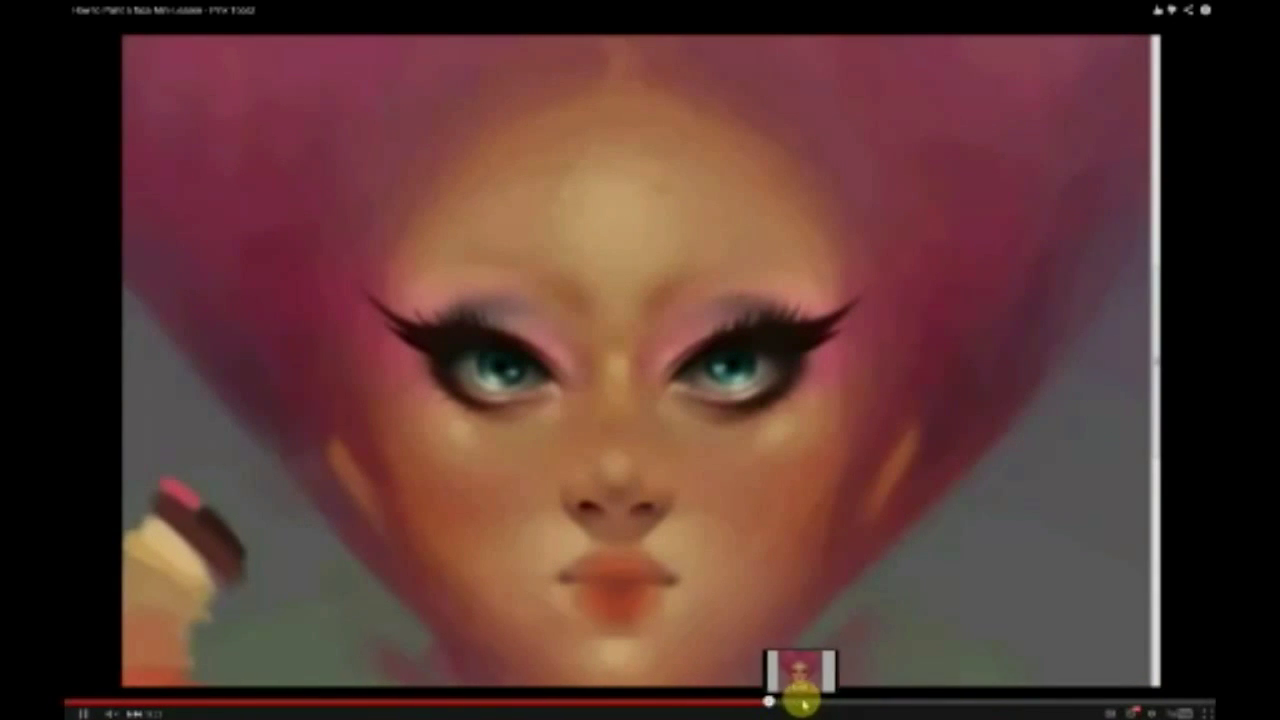
Leave the full-screen video, close the deviantART page and clear the browser window off the Photoshop canvas.
left_click(875, 14)
key("Escape")
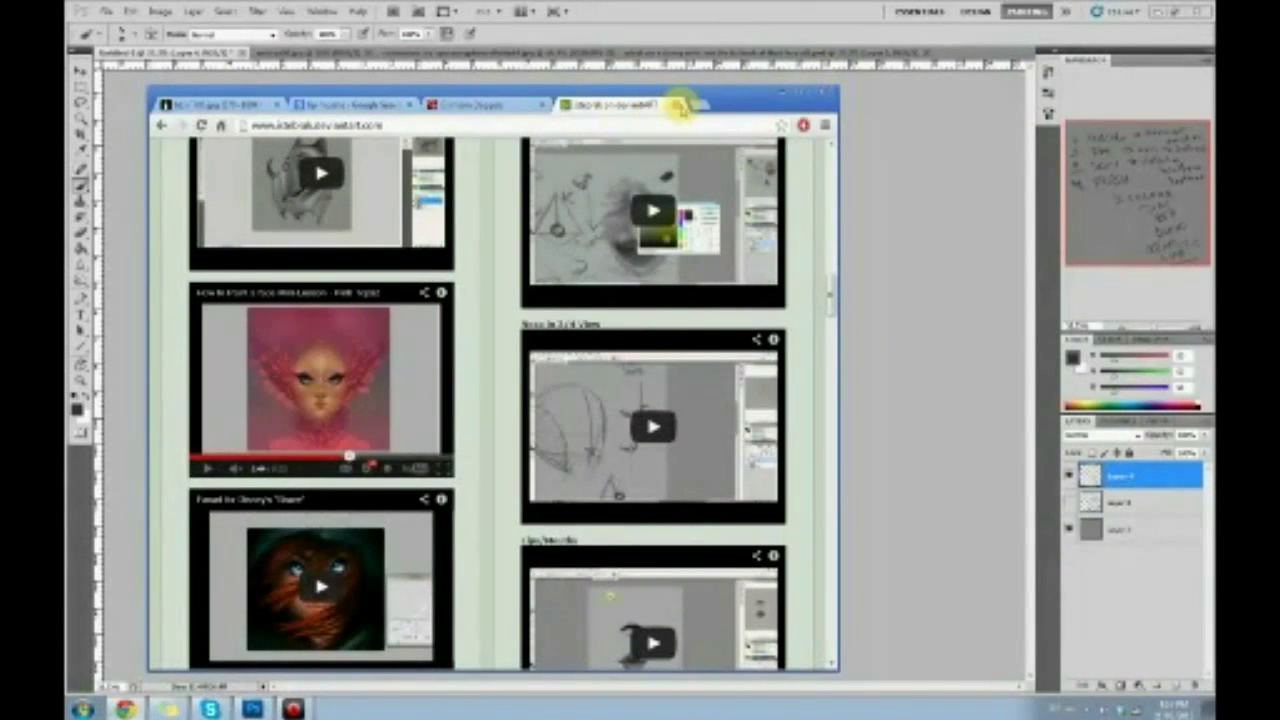
left_click(680, 107)
left_click(779, 93)
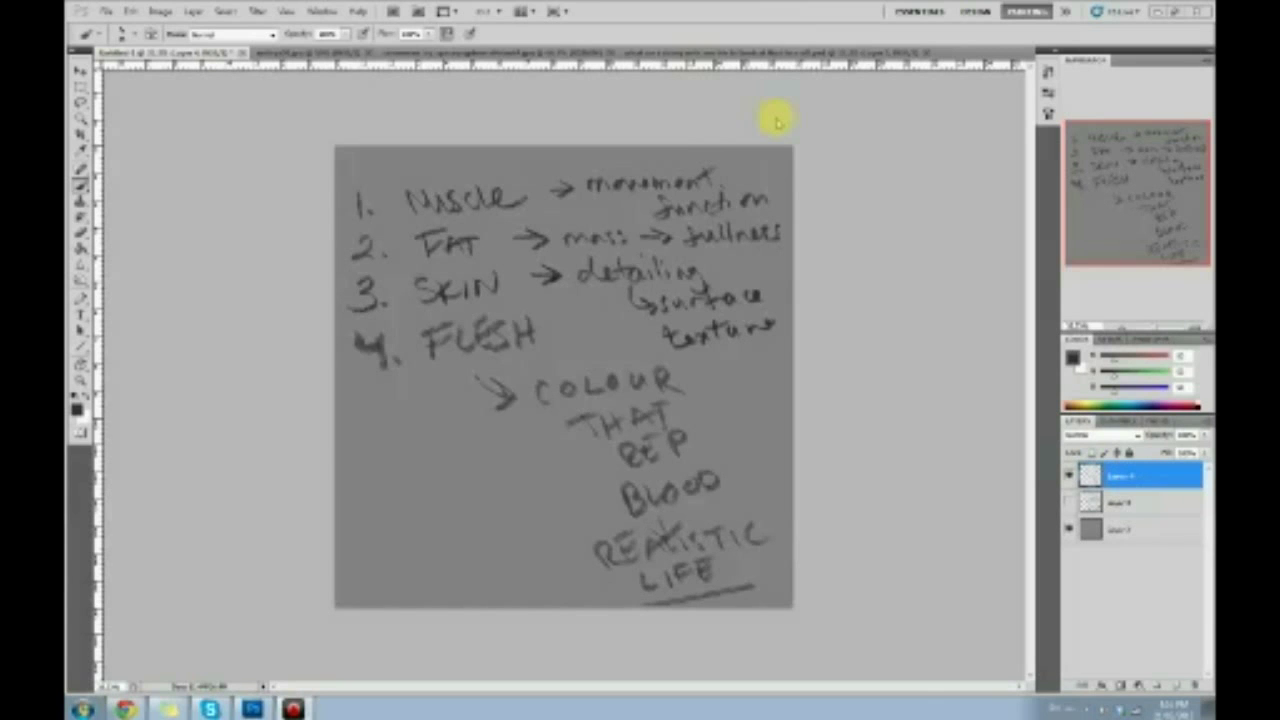
left_click(125, 709)
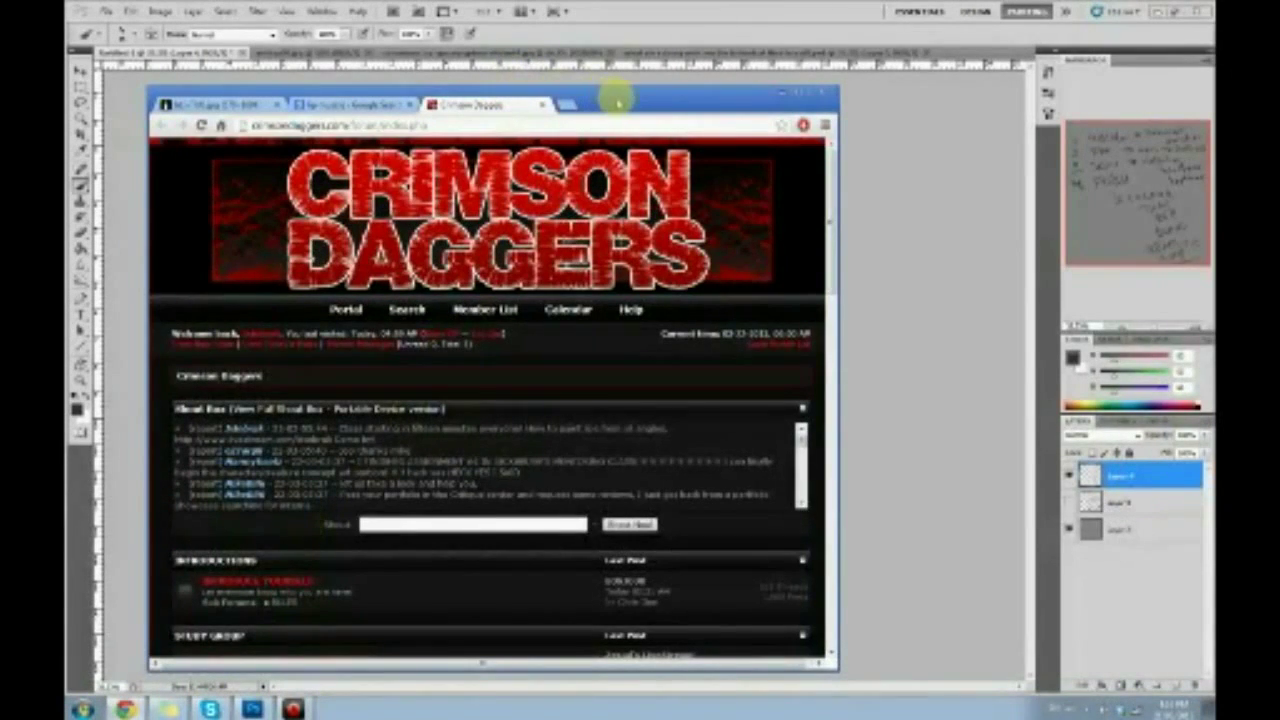
left_click_drag(618, 103, 1214, 60)
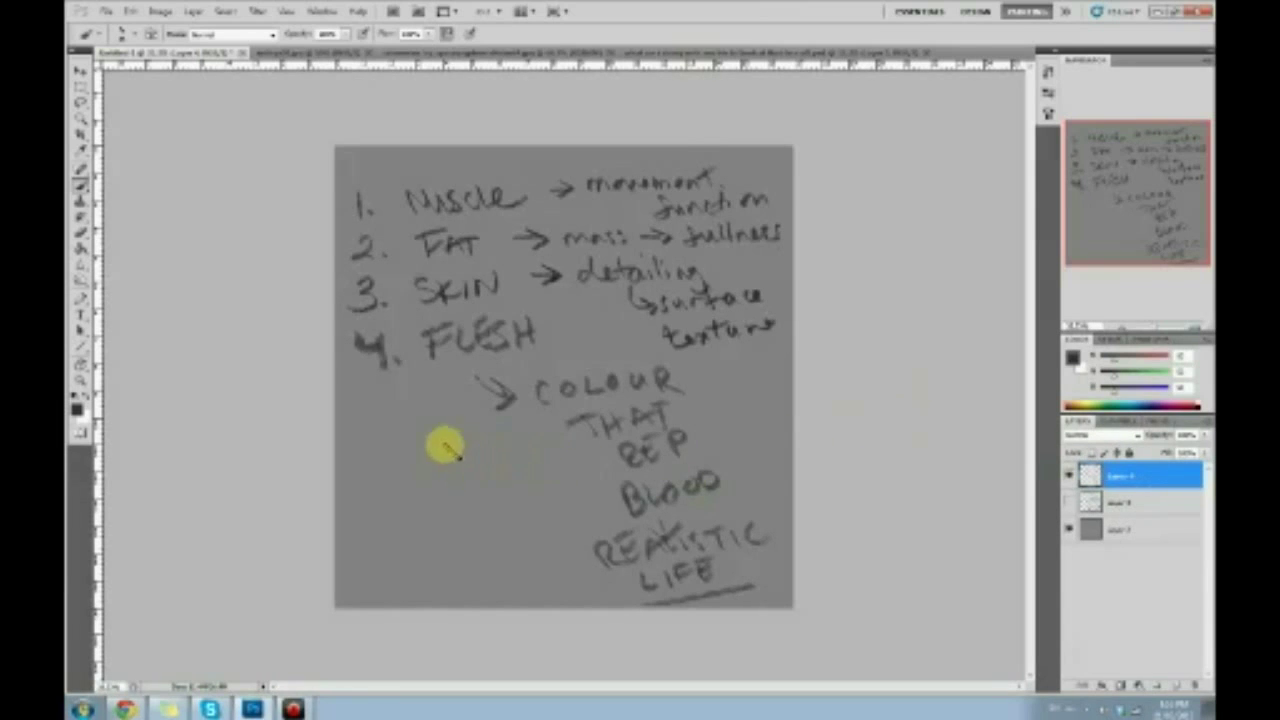
Sketch a simple face in the canvas's empty lower-left area, with two round eyes, a nose and a short mouth line.
left_click_drag(400, 446, 462, 445)
left_click_drag(434, 487, 436, 488)
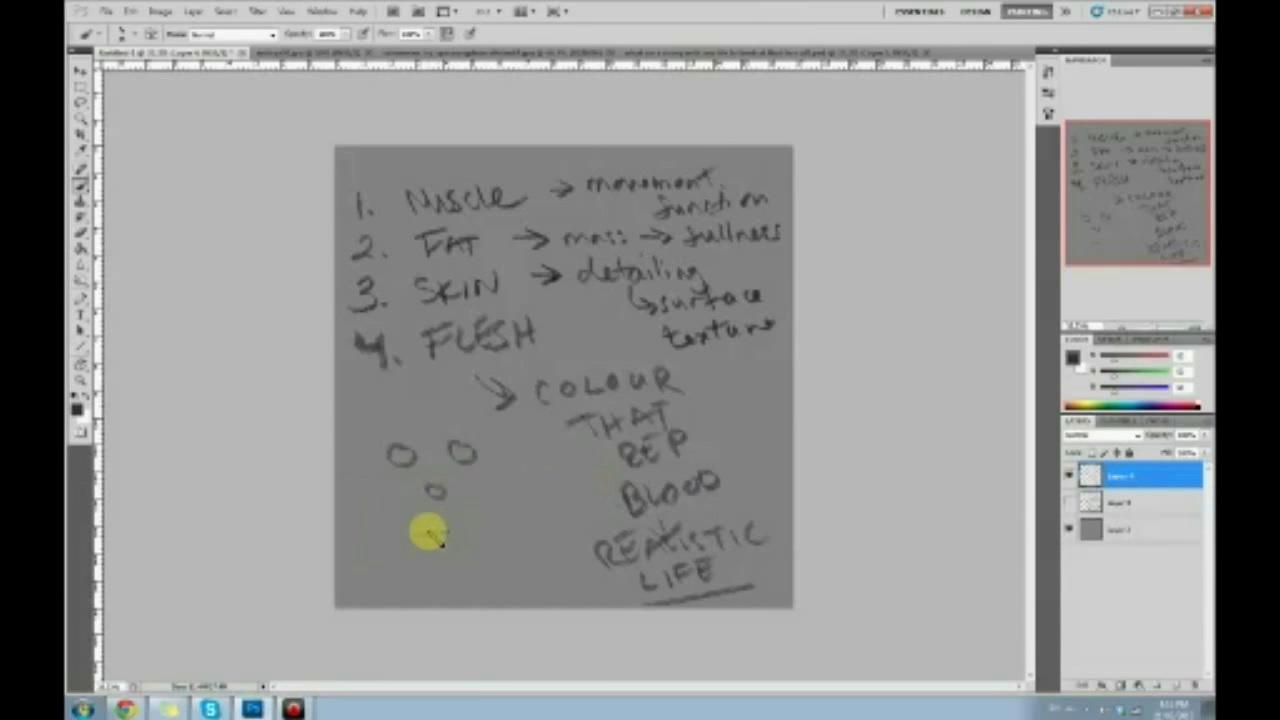
mouse_move(430, 494)
left_mouse_down()
mouse_move(414, 500)
mouse_move(462, 490)
left_mouse_up()
mouse_move(483, 437)
left_mouse_down()
mouse_move(486, 449)
mouse_move(402, 458)
left_mouse_up()
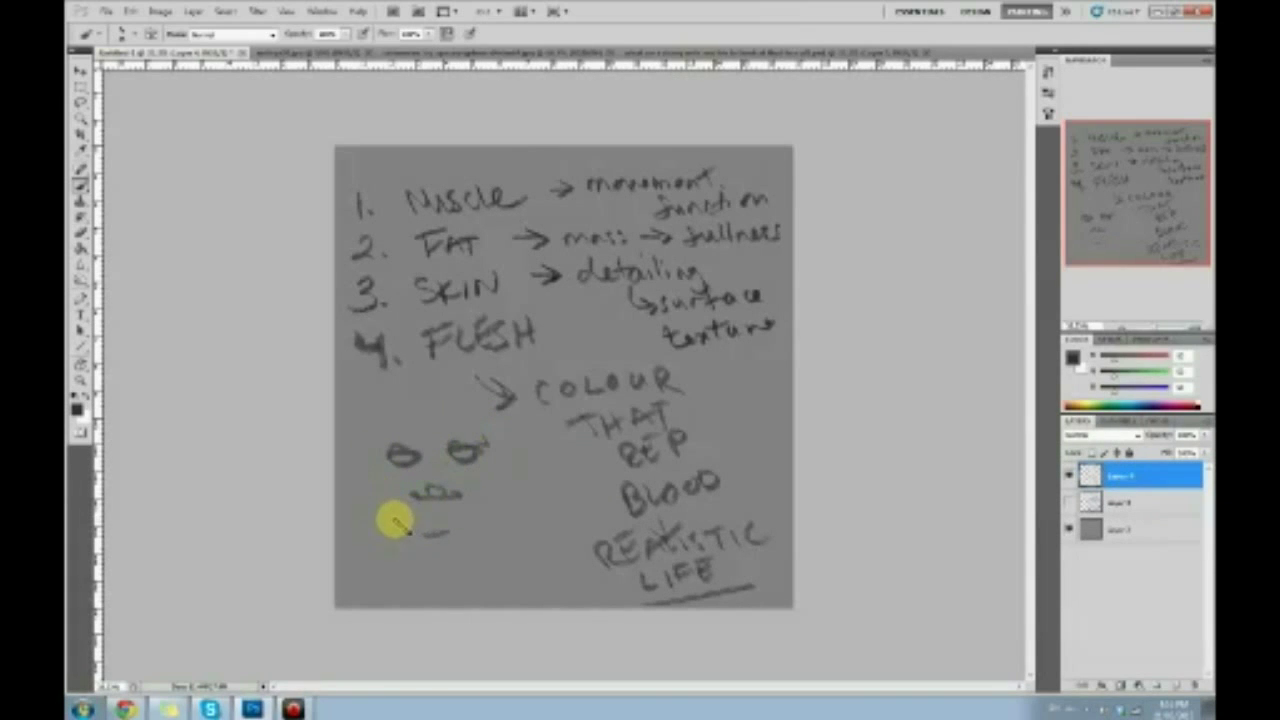
Widen the sketched face's mouth with a curved lower lip and draw vertical guide lines from the eyes to its corners.
left_click(397, 518)
mouse_move(397, 518)
left_mouse_down()
mouse_move(492, 527)
mouse_move(494, 505)
mouse_move(481, 529)
mouse_move(492, 530)
mouse_move(424, 517)
mouse_move(468, 519)
mouse_move(421, 538)
mouse_move(392, 519)
mouse_move(510, 525)
mouse_move(392, 514)
left_mouse_up()
key("ctrl+z")
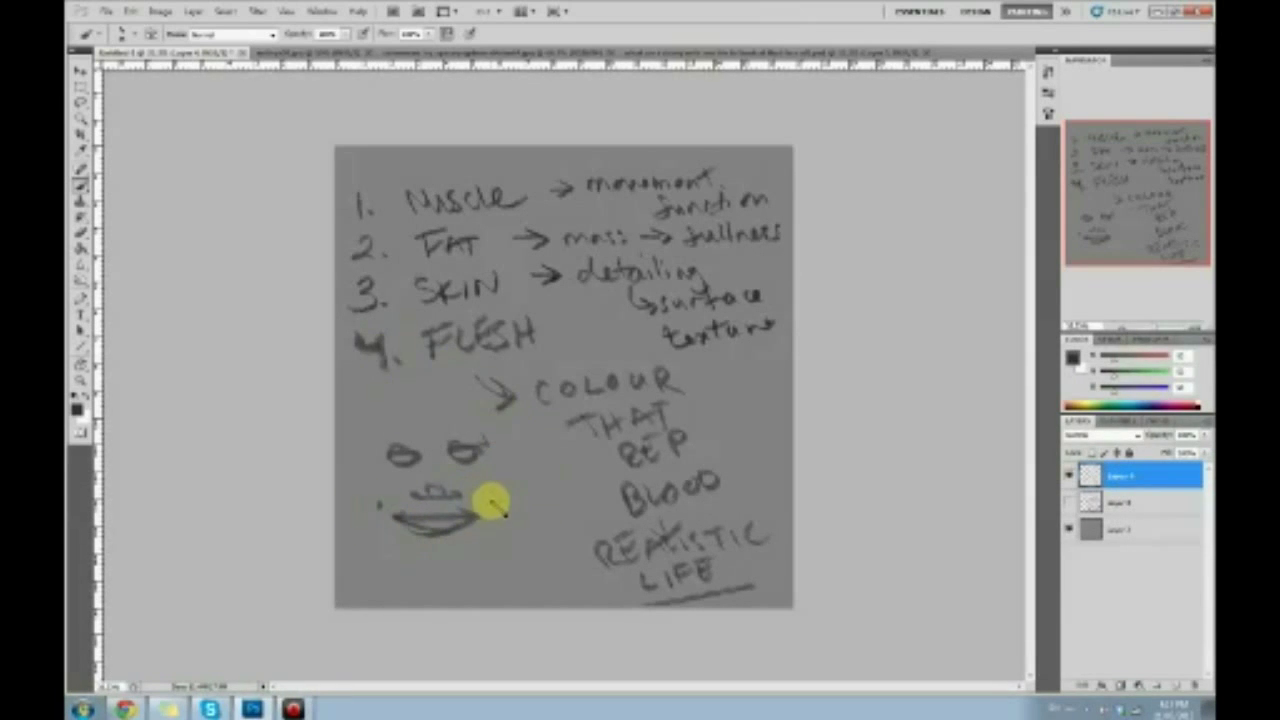
left_click_drag(476, 449, 478, 519)
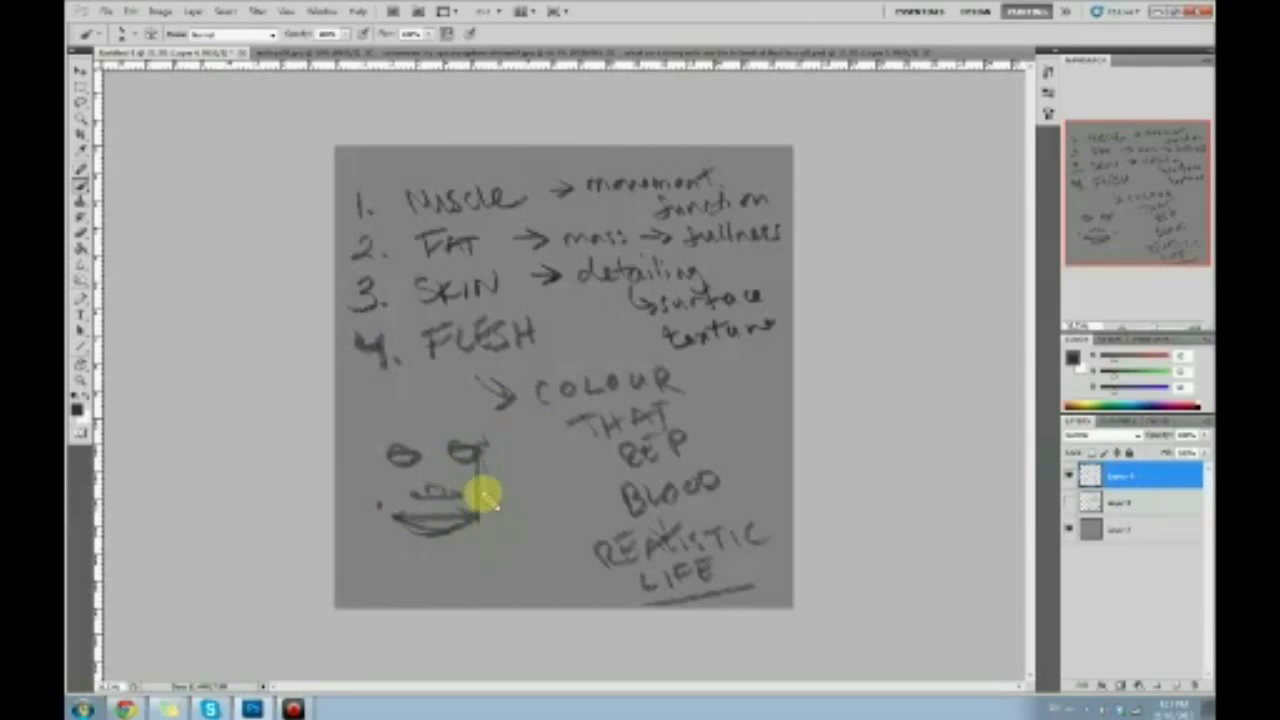
left_click_drag(391, 514, 390, 455)
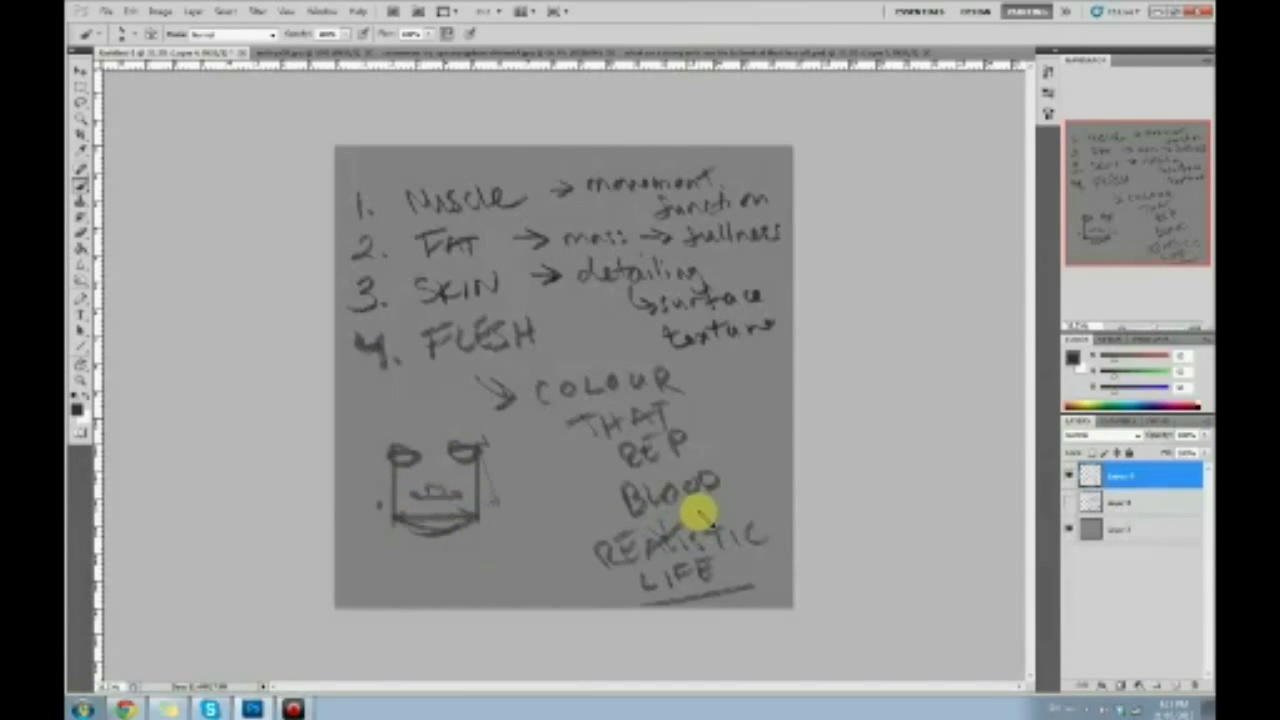
Try filling out the sketched face's mouth with fuller, shaded lips.
mouse_move(452, 525)
left_mouse_down()
mouse_move(425, 546)
mouse_move(395, 522)
mouse_move(463, 530)
mouse_move(452, 537)
mouse_move(462, 520)
mouse_move(394, 516)
left_mouse_up()
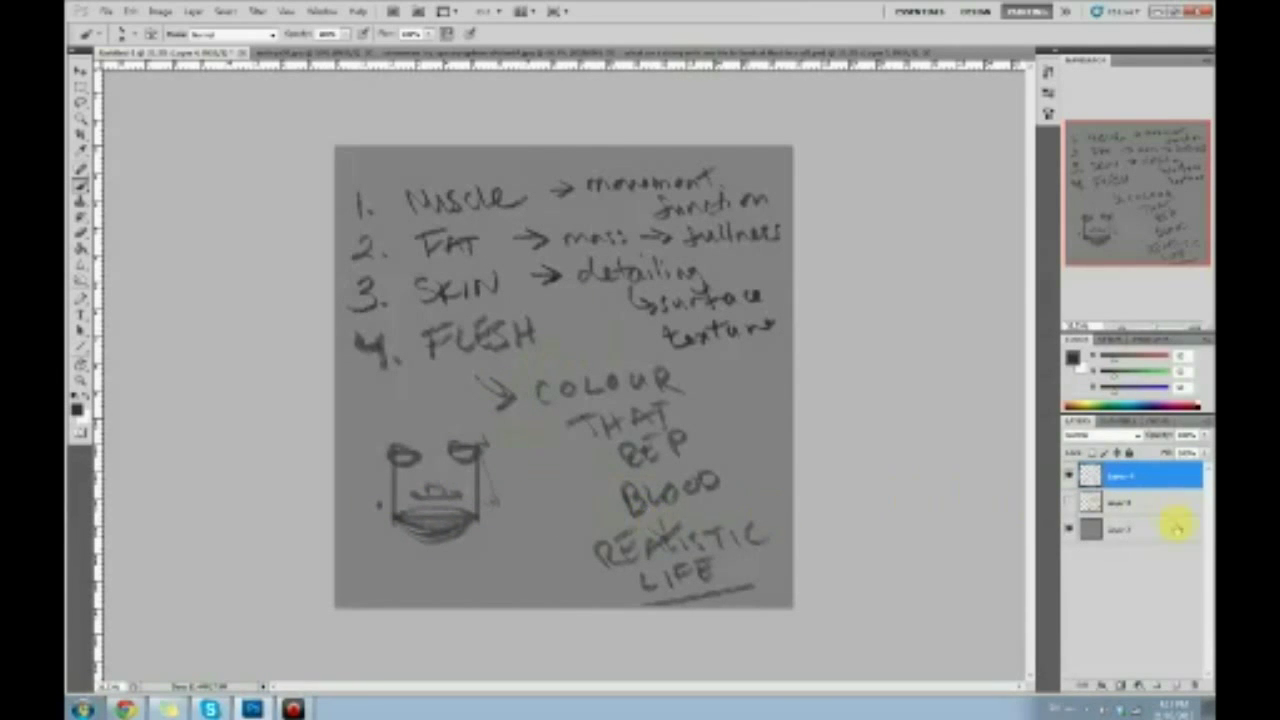
key("ctrl+alt+z")
key("ctrl+alt+z")
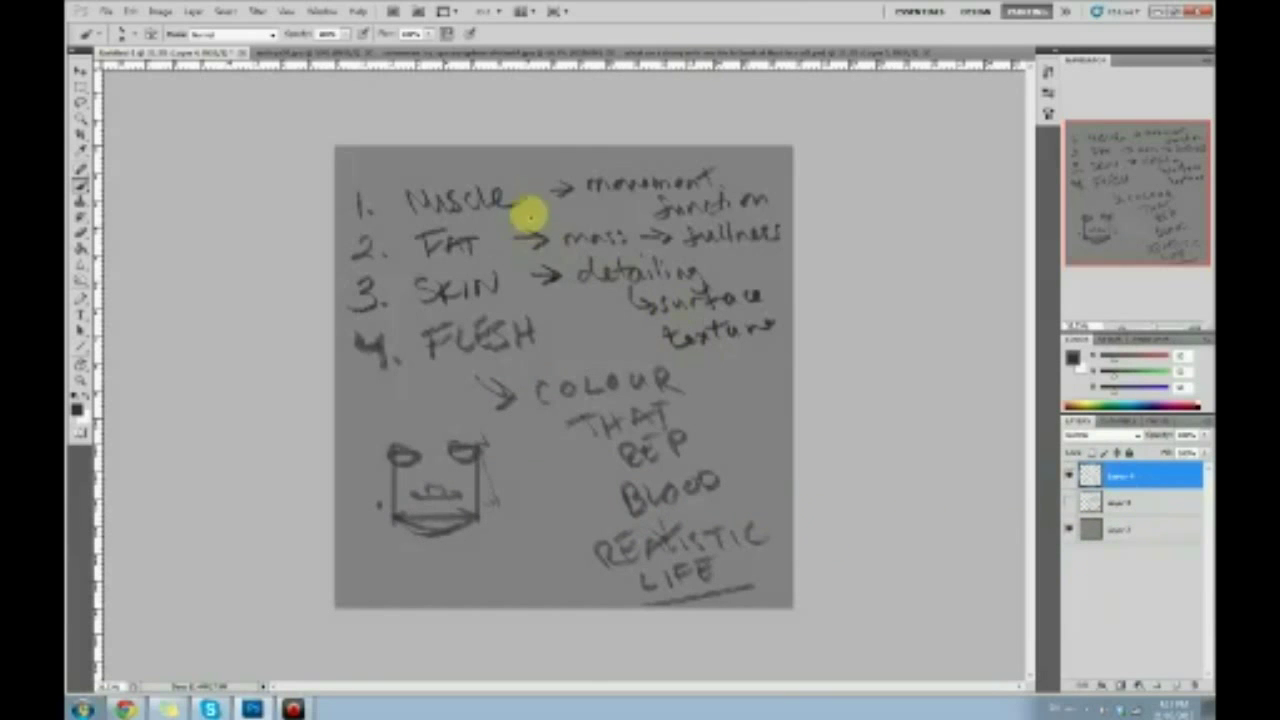
Undo the face sketch stroke by stroke until only the handwritten notes remain.
key("ctrl+alt+z")
key("ctrl+alt+z")
key("ctrl+alt+z")
key("ctrl+alt+z")
key("ctrl+alt+z")
key("ctrl+alt+z")
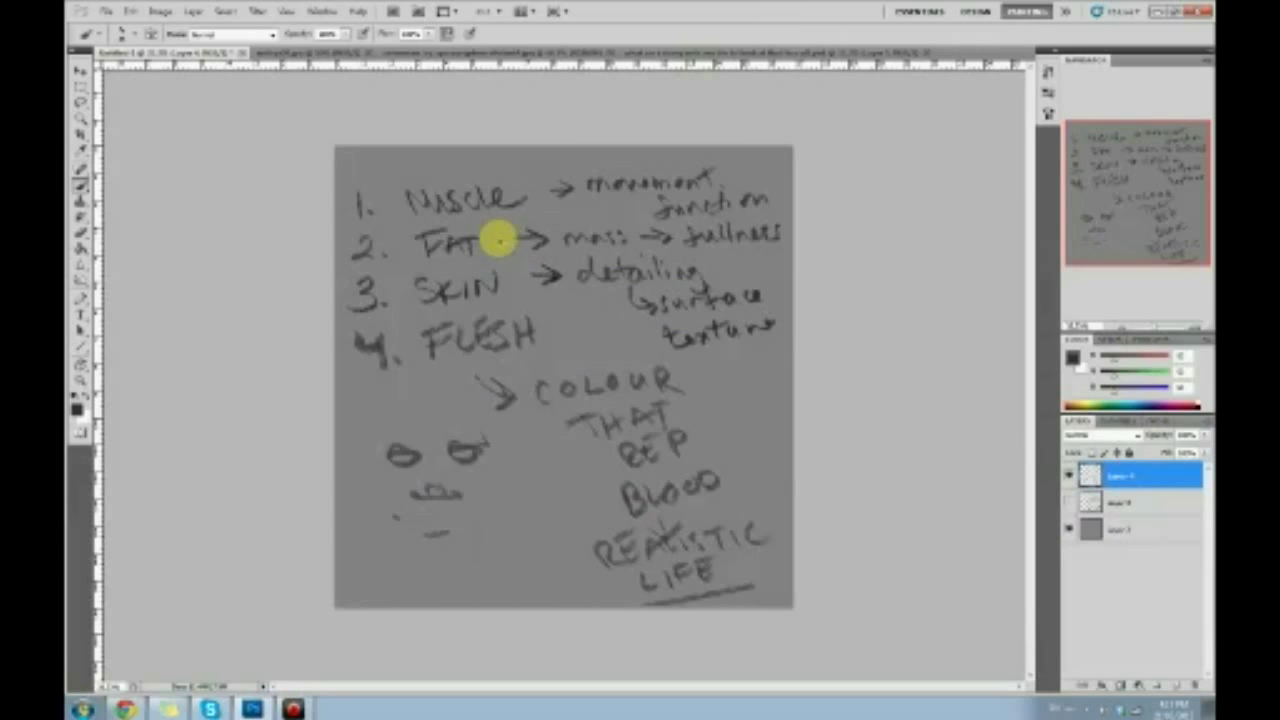
key("ctrl+alt+z")
key("ctrl+alt+z")
key("ctrl+alt+z")
key("ctrl+alt+z")
key("ctrl+alt+z")
key("ctrl+alt+z")
key("ctrl+alt+z")
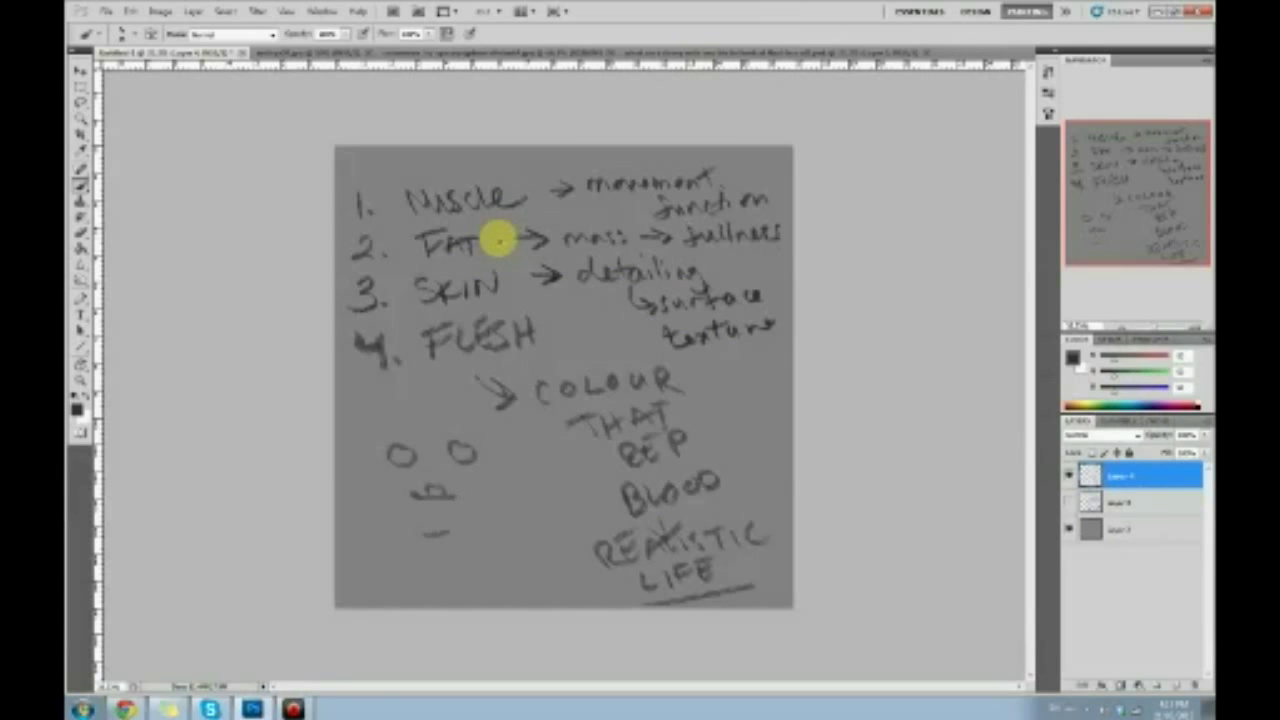
key("ctrl+alt+z")
key("ctrl+alt+z")
key("ctrl+alt+z")
key("ctrl+alt+z")
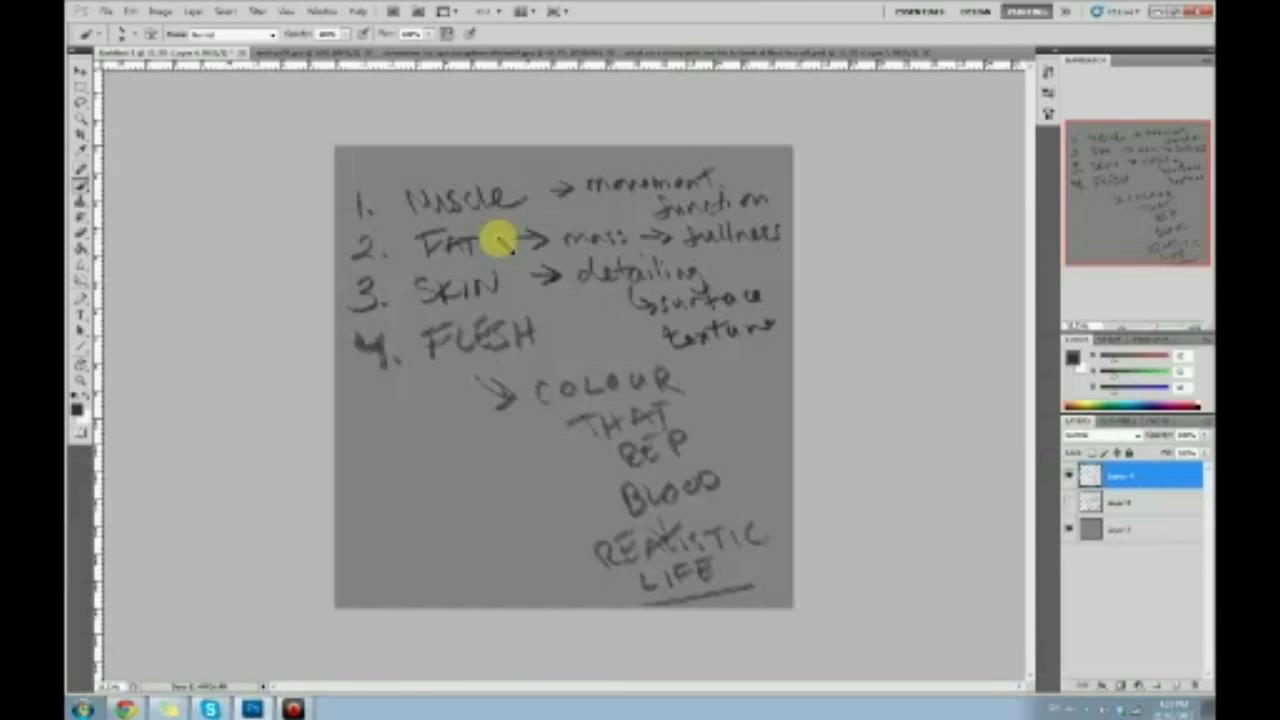
Circle "4. FLESH" in the notes, and undo the arrows drawn from it to the items above.
mouse_move(523, 306)
left_mouse_down()
mouse_move(371, 360)
mouse_move(497, 287)
mouse_move(532, 363)
mouse_move(500, 301)
left_mouse_up()
key("ctrl+z")
mouse_move(418, 330)
left_mouse_down()
mouse_move(409, 275)
mouse_move(379, 276)
mouse_move(411, 300)
mouse_move(361, 308)
mouse_move(407, 246)
mouse_move(415, 318)
mouse_move(328, 270)
mouse_move(410, 214)
left_mouse_up()
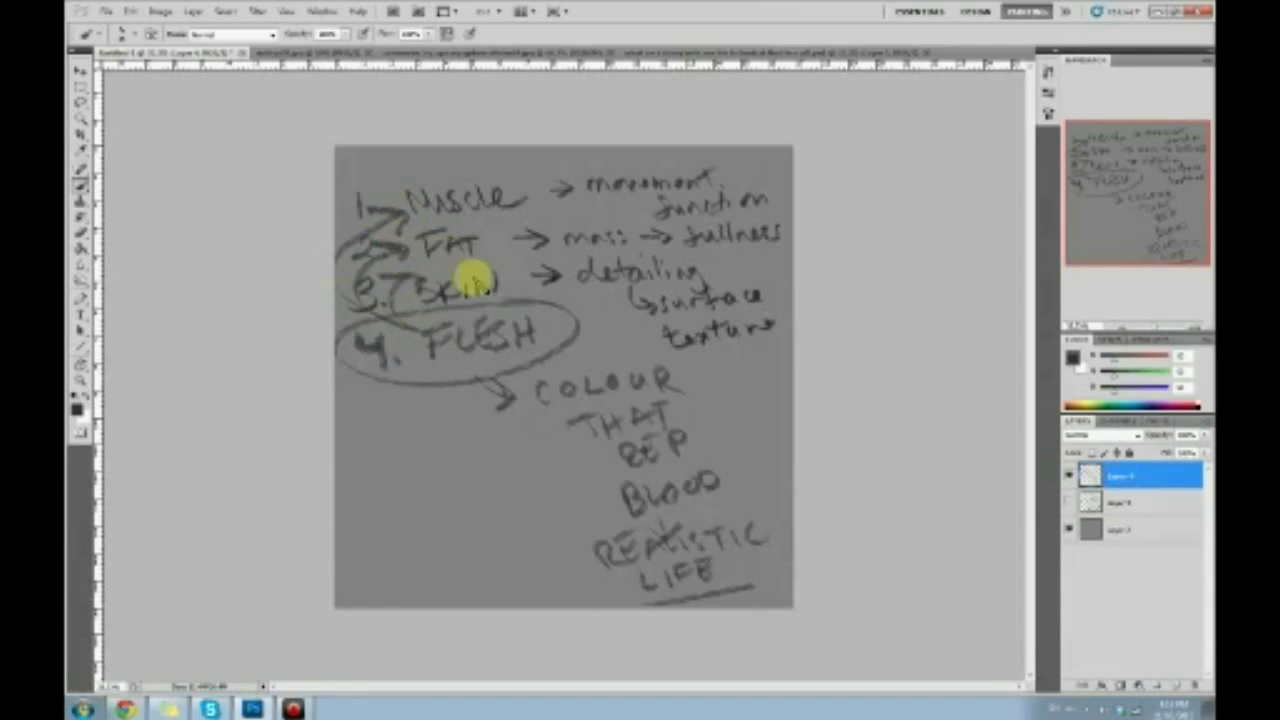
key("ctrl+alt+z")
key("ctrl+alt+z")
key("ctrl+alt+z")
key("ctrl+alt+z")
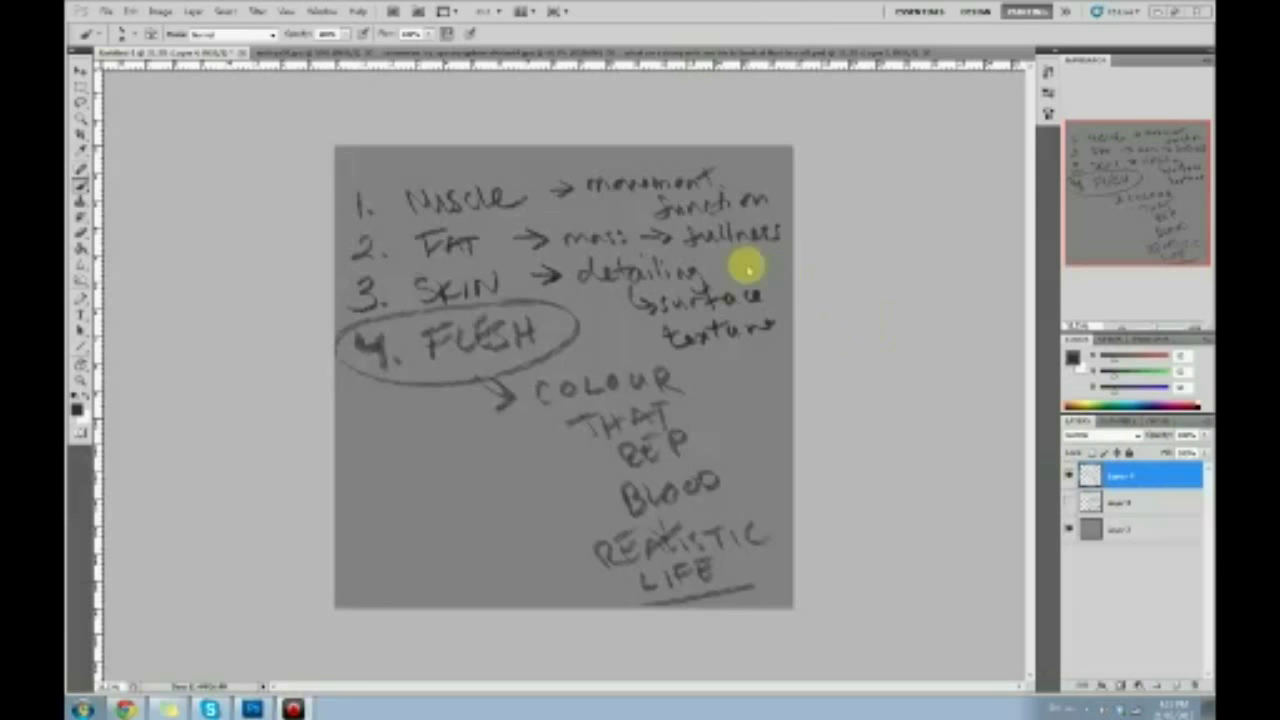
Extend the canvas to the right of the notes with the Crop tool, nearly doubling its width.
left_click_drag(306, 117, 1100, 670)
key("ctrl+minus")
key("ctrl+minus")
left_click_drag(679, 376, 870, 372)
left_click(745, 33)
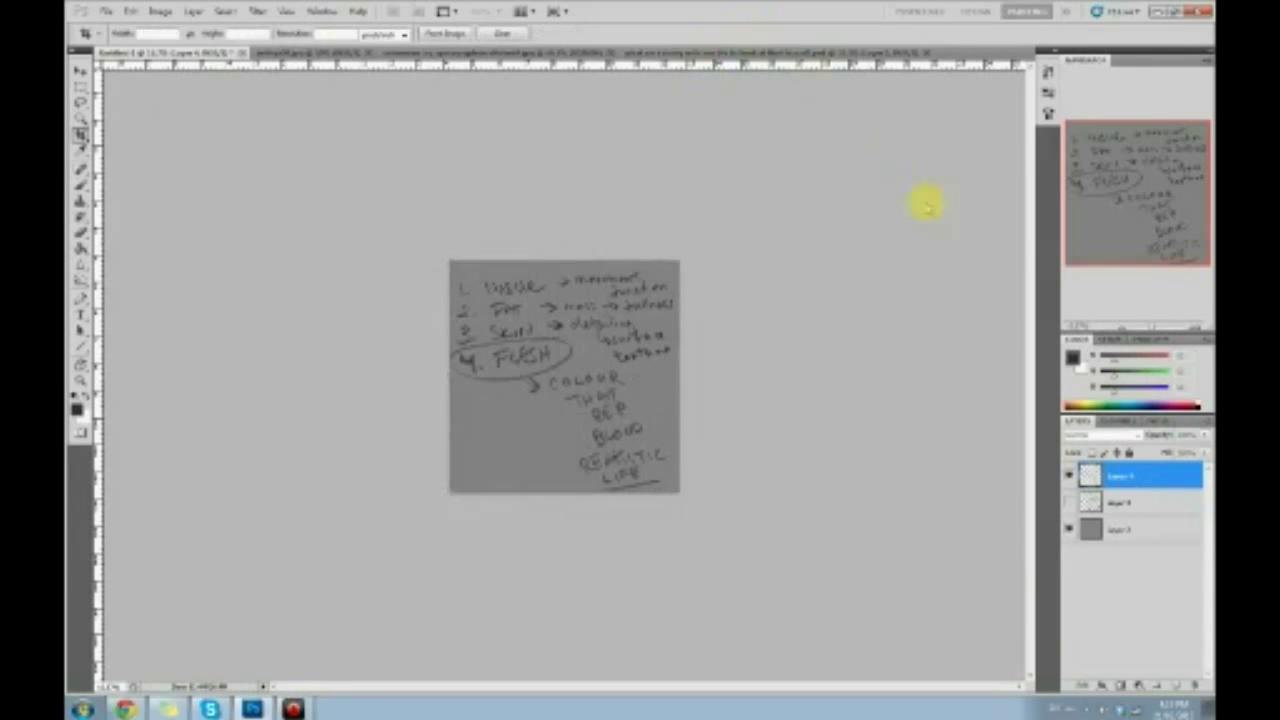
Fill the transparent new area with the background grey on the bottom layer.
left_click(1135, 506)
key("g")
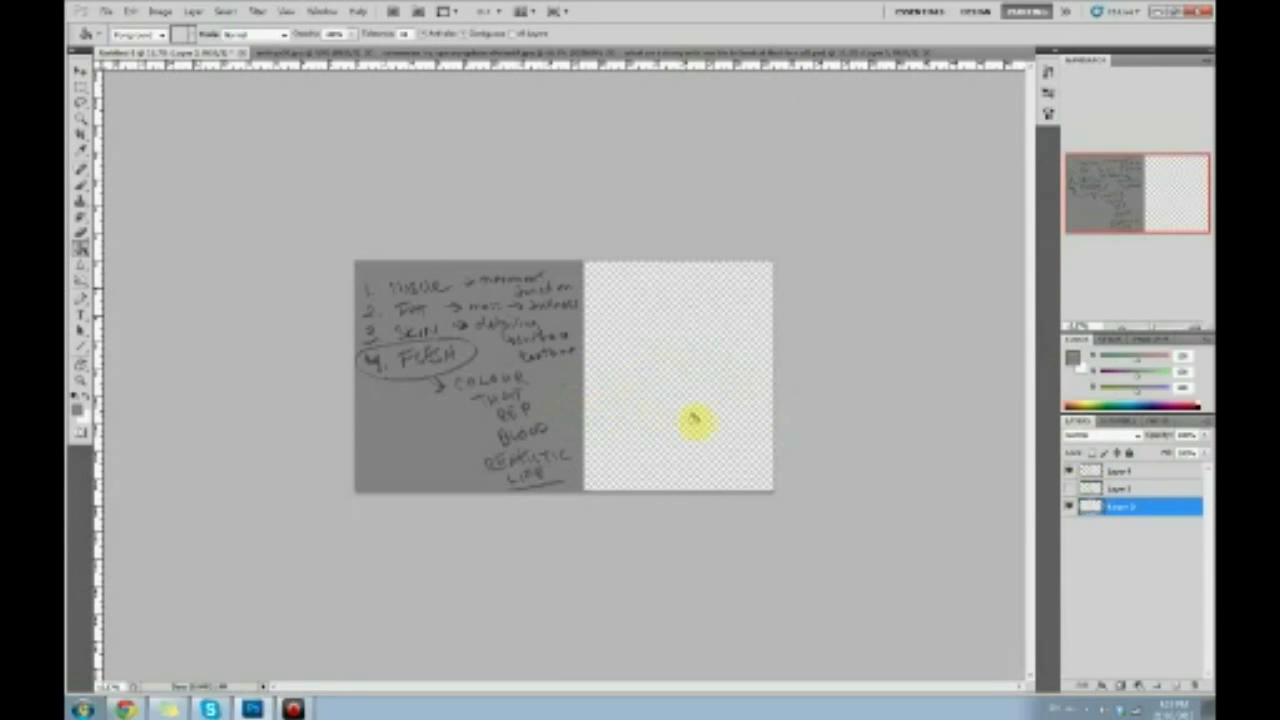
left_click(691, 420)
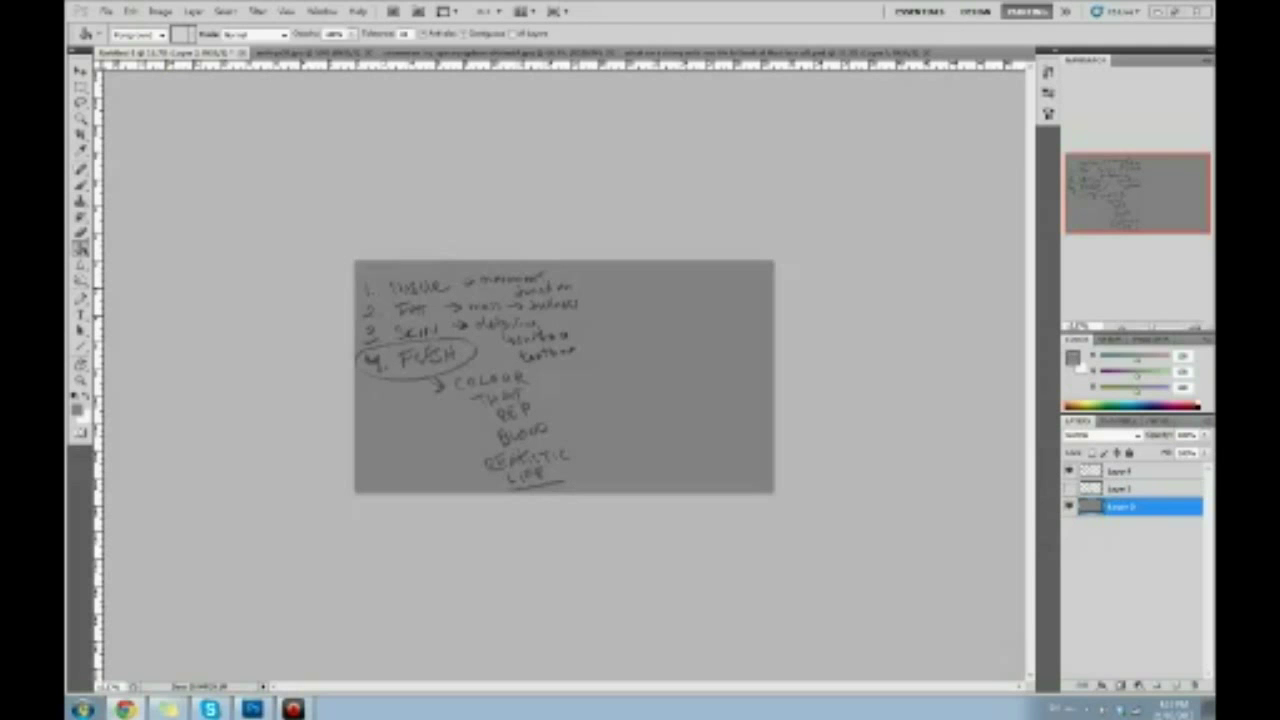
Choose a soft round brush preset, sample the notes' dark grey and paint a round swatch near the new area's upper edge.
key("b")
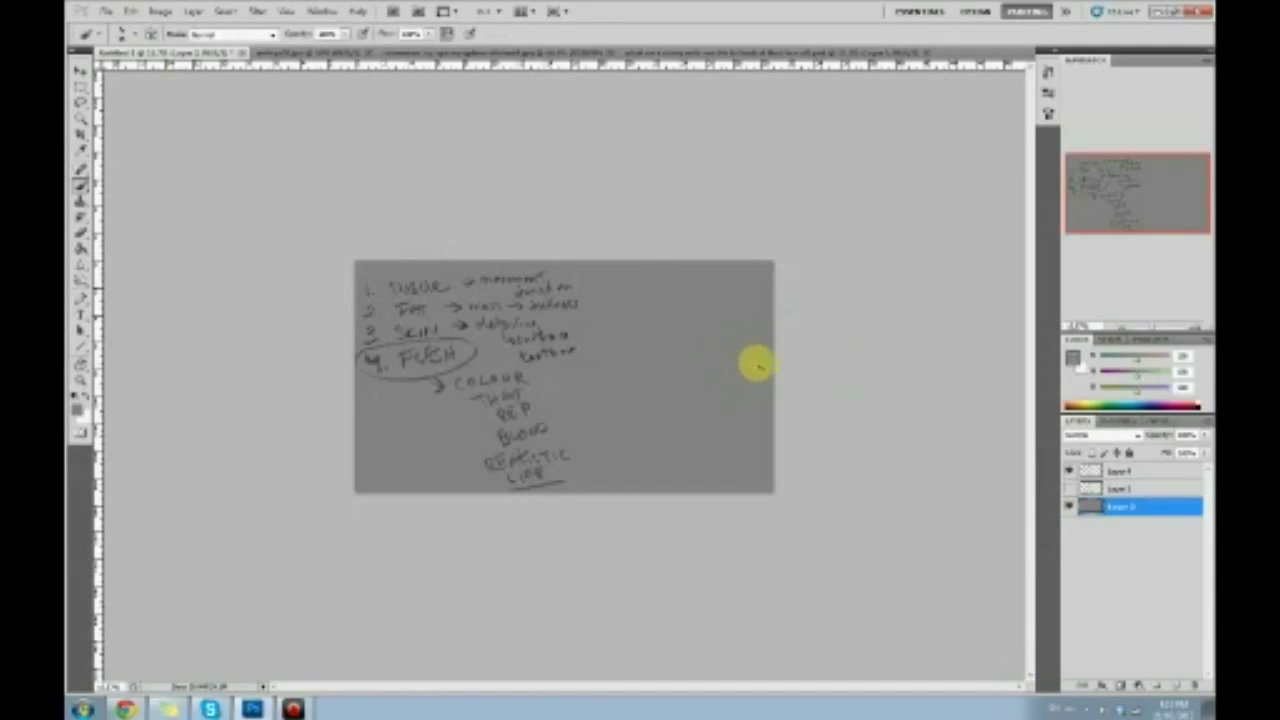
key("ctrl+plus")
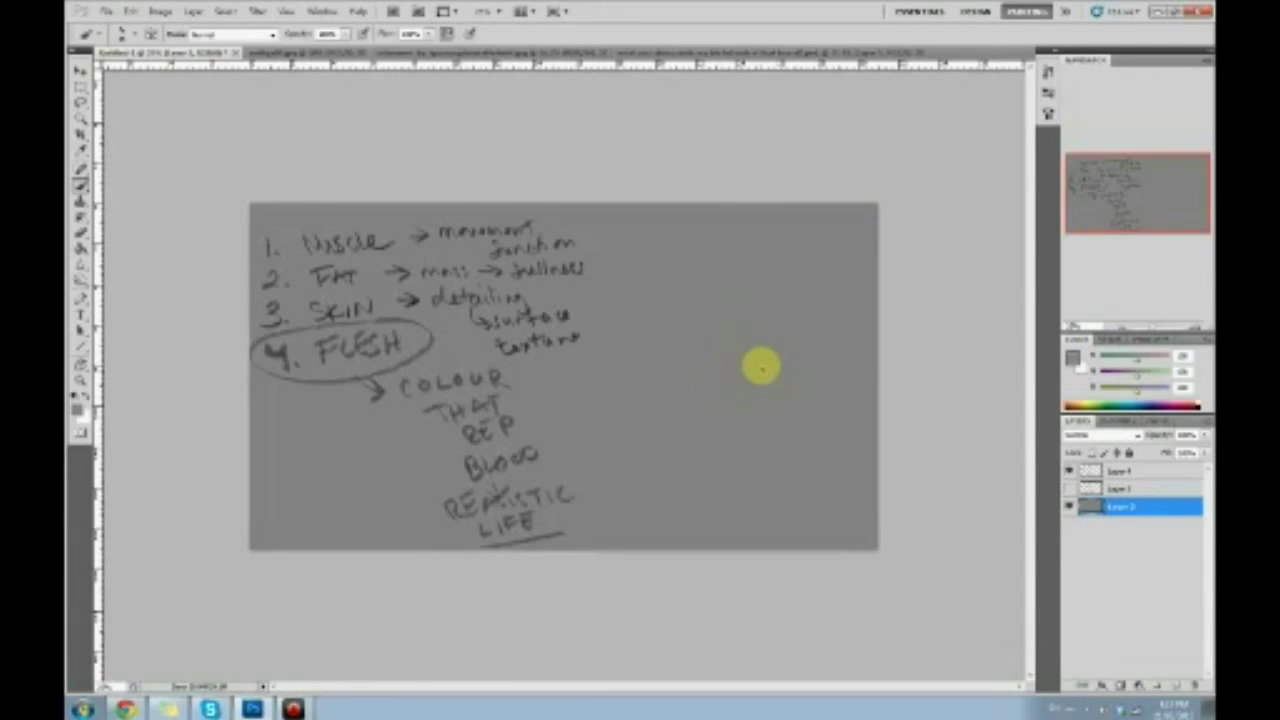
key("ctrl+plus")
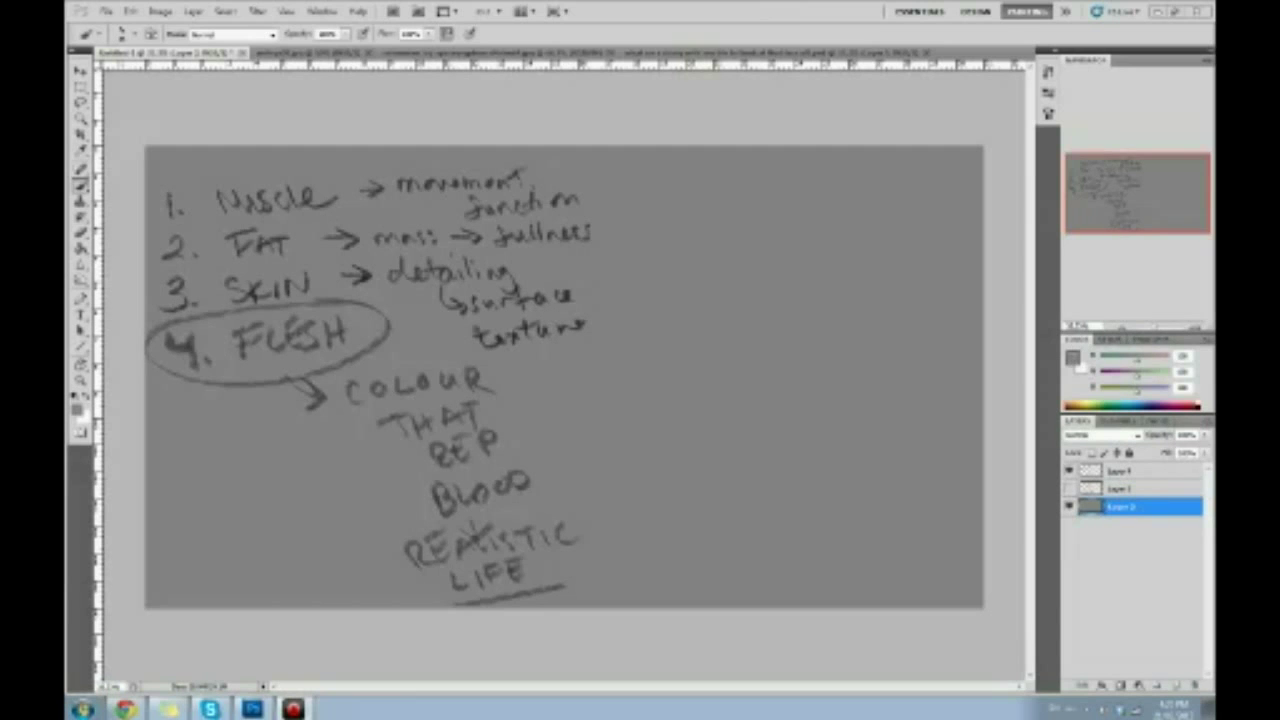
right_click(846, 297)
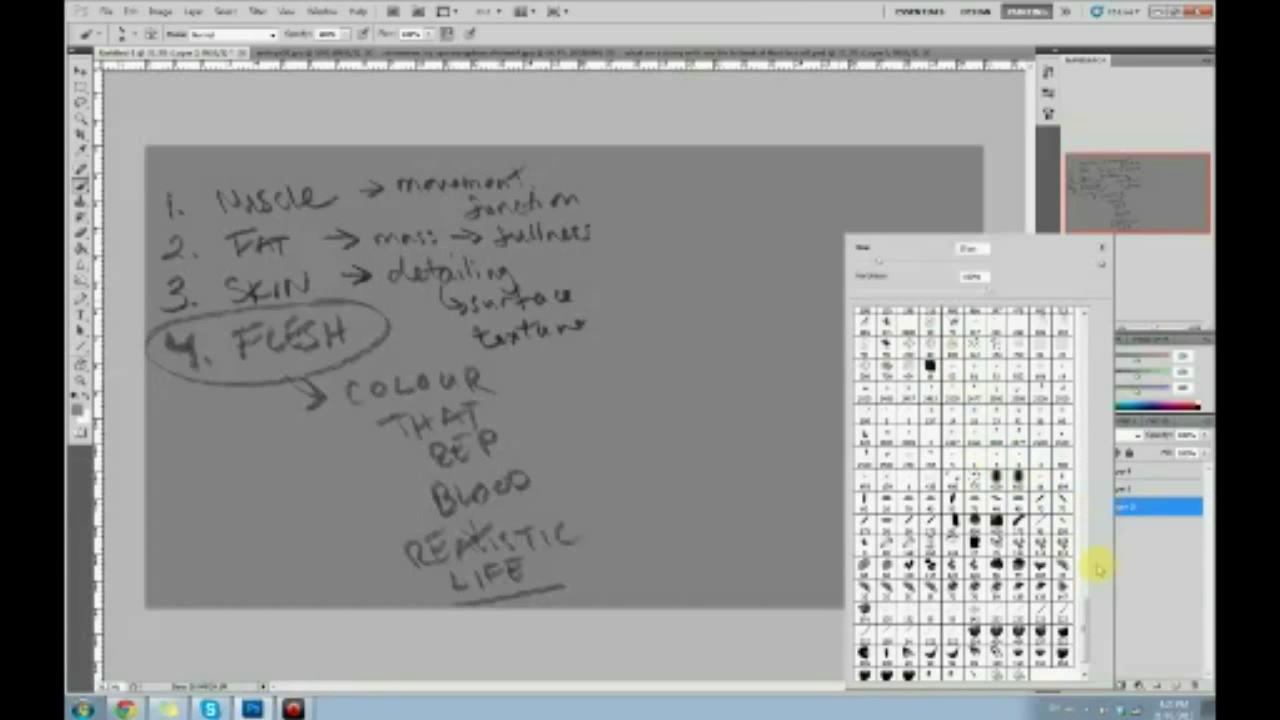
mouse_move(1082, 612)
left_mouse_down()
mouse_move(1076, 360)
mouse_move(1090, 357)
left_mouse_up()
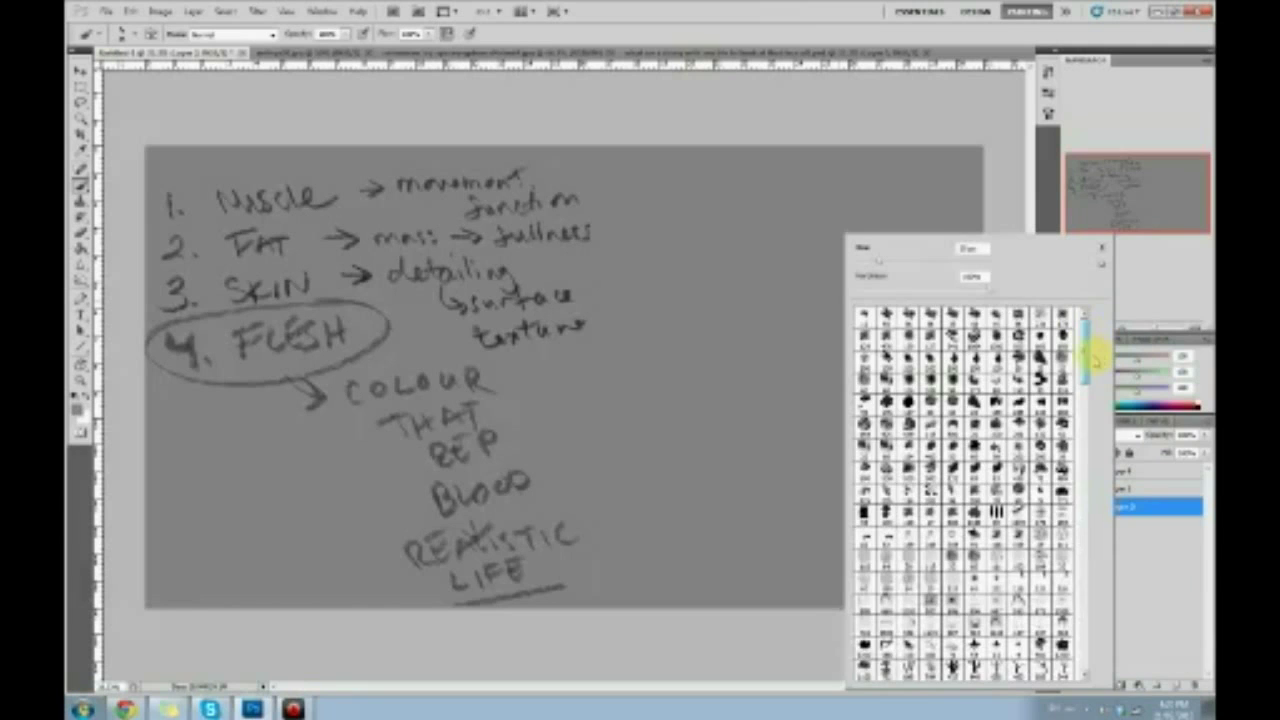
double_click(971, 577)
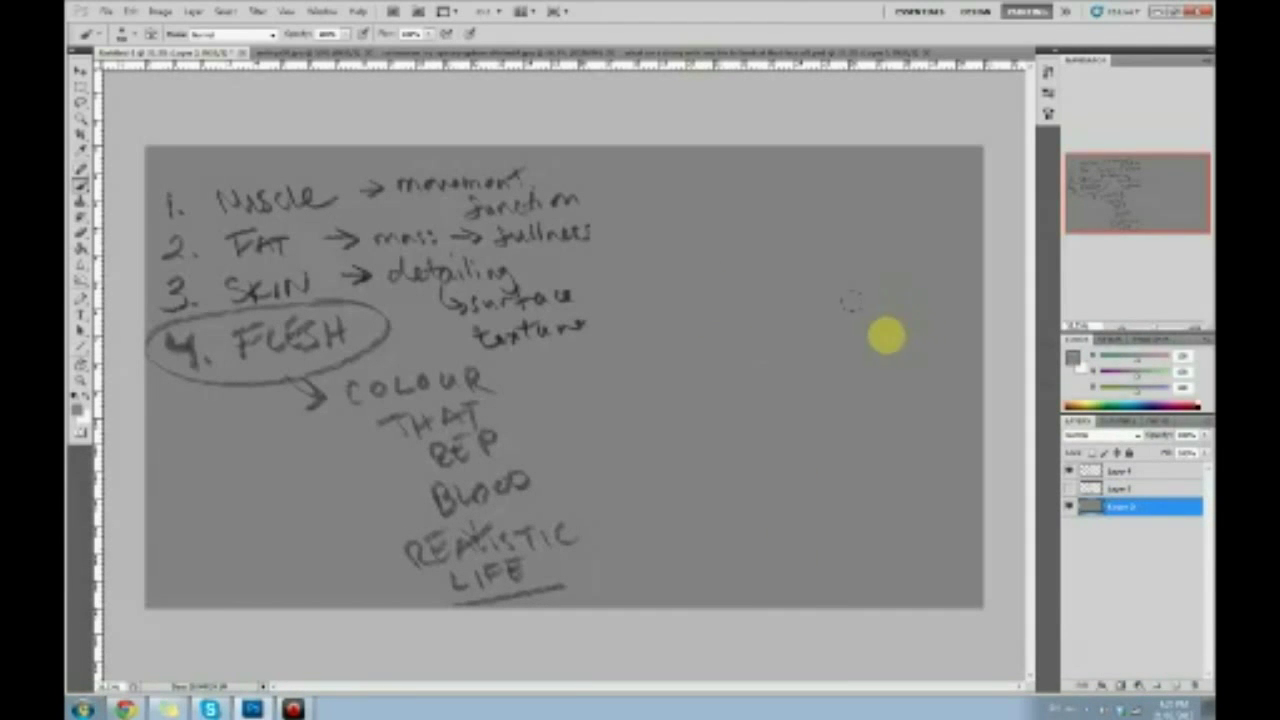
left_click(522, 325, "alt")
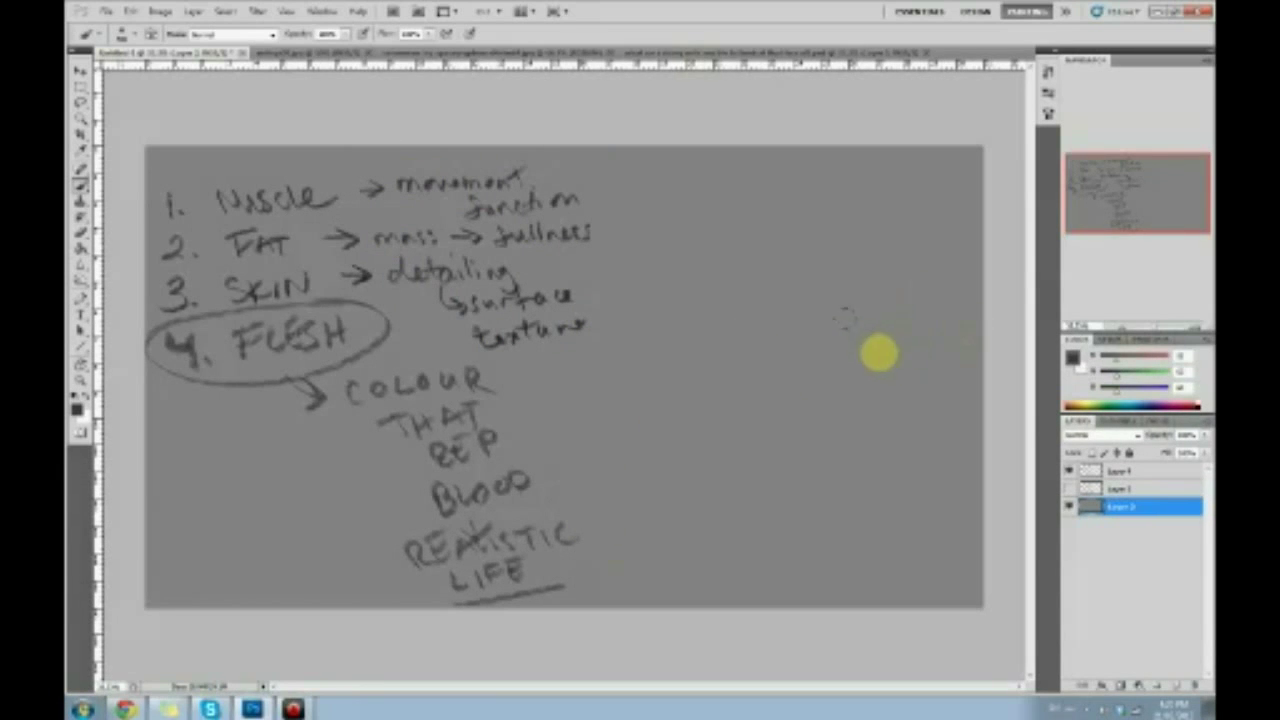
left_click_drag(682, 200, 688, 193)
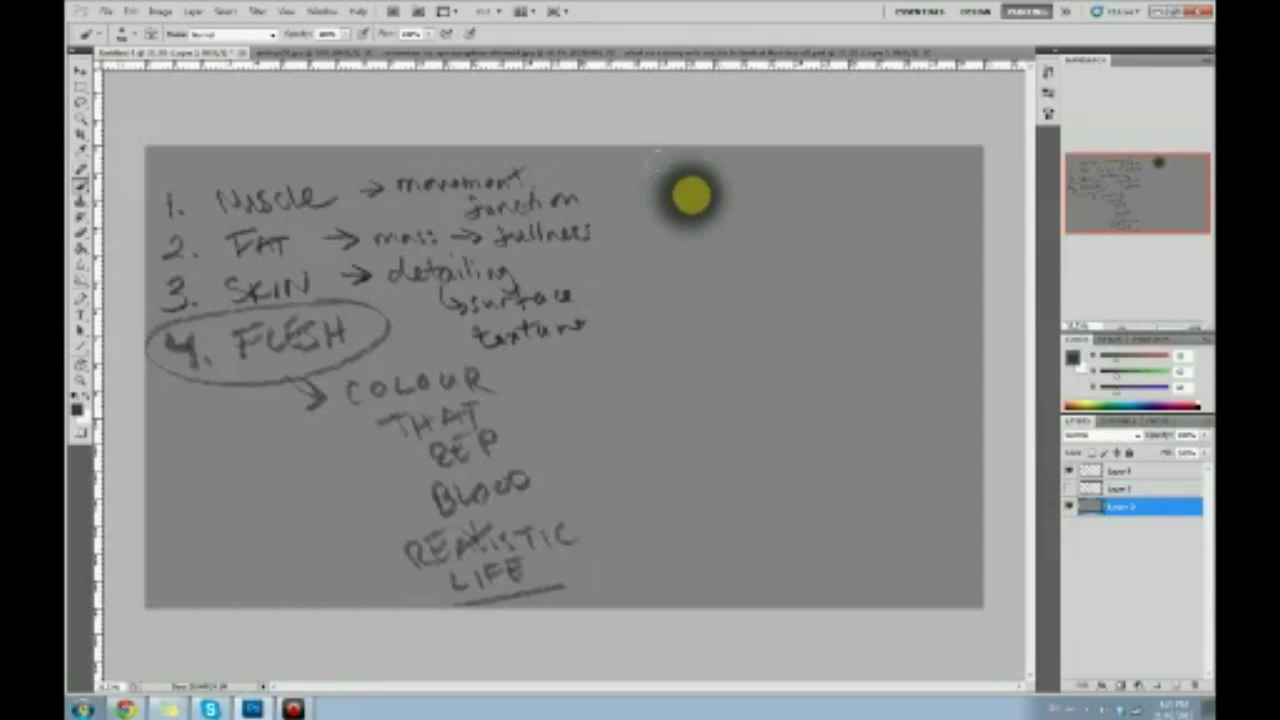
Sample a mid grey from the swatch's soft edge and paint a wide oval lip base in the new area.
mouse_move(780, 272)
left_mouse_down()
mouse_move(733, 344)
mouse_move(778, 508)
mouse_move(871, 480)
left_mouse_up()
key("ctrl+z")
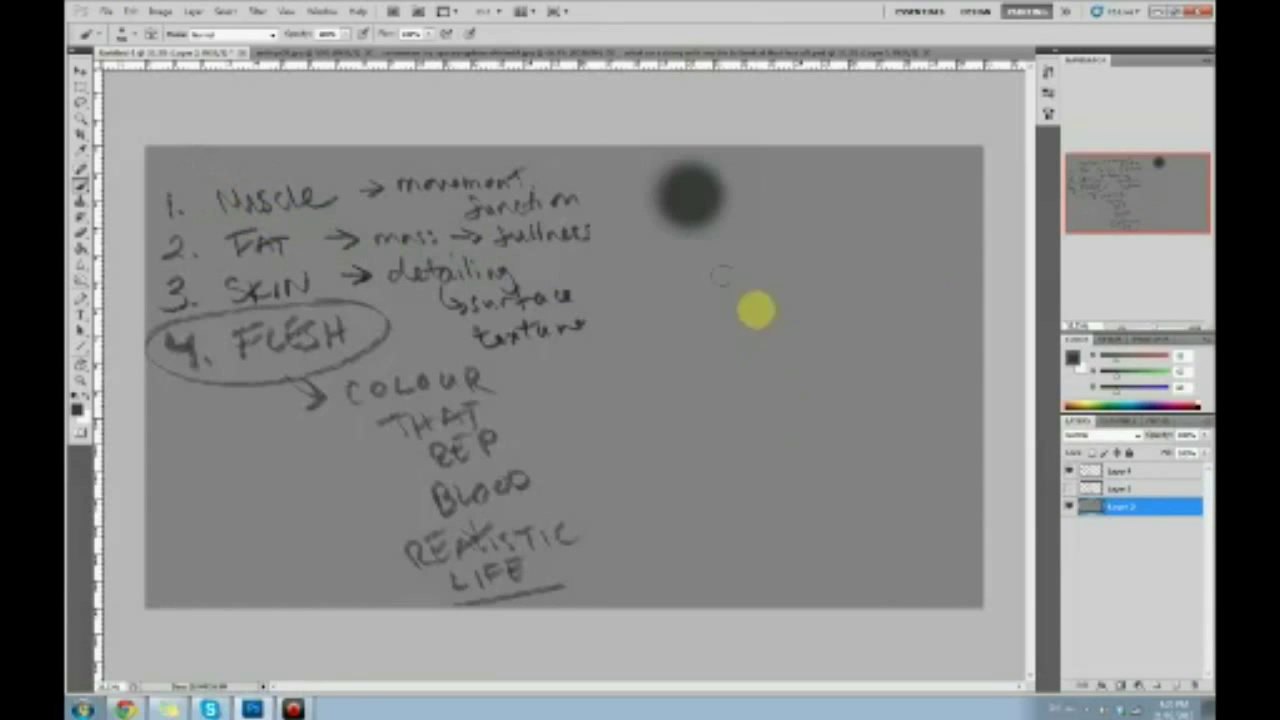
left_click(720, 178, "alt")
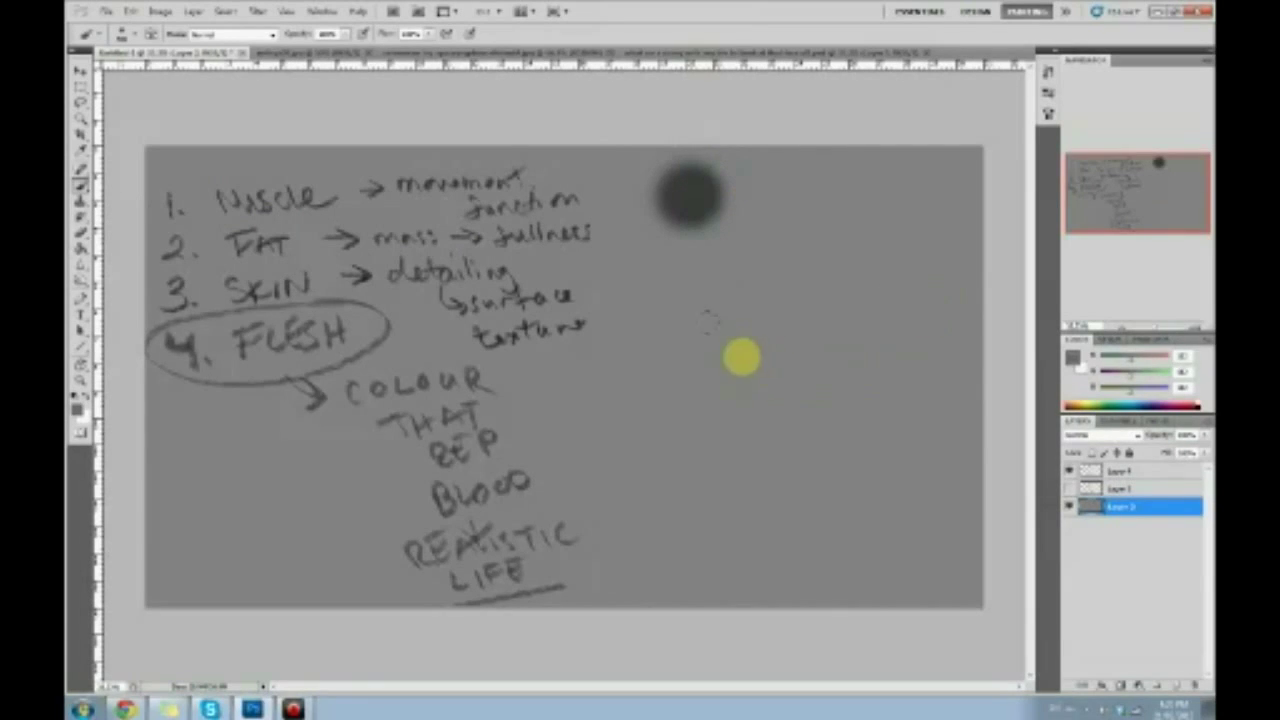
mouse_move(731, 350)
left_mouse_down()
mouse_move(827, 368)
mouse_move(762, 317)
mouse_move(808, 330)
mouse_move(826, 311)
mouse_move(786, 318)
mouse_move(823, 354)
mouse_move(776, 347)
mouse_move(759, 368)
mouse_move(837, 366)
left_mouse_up()
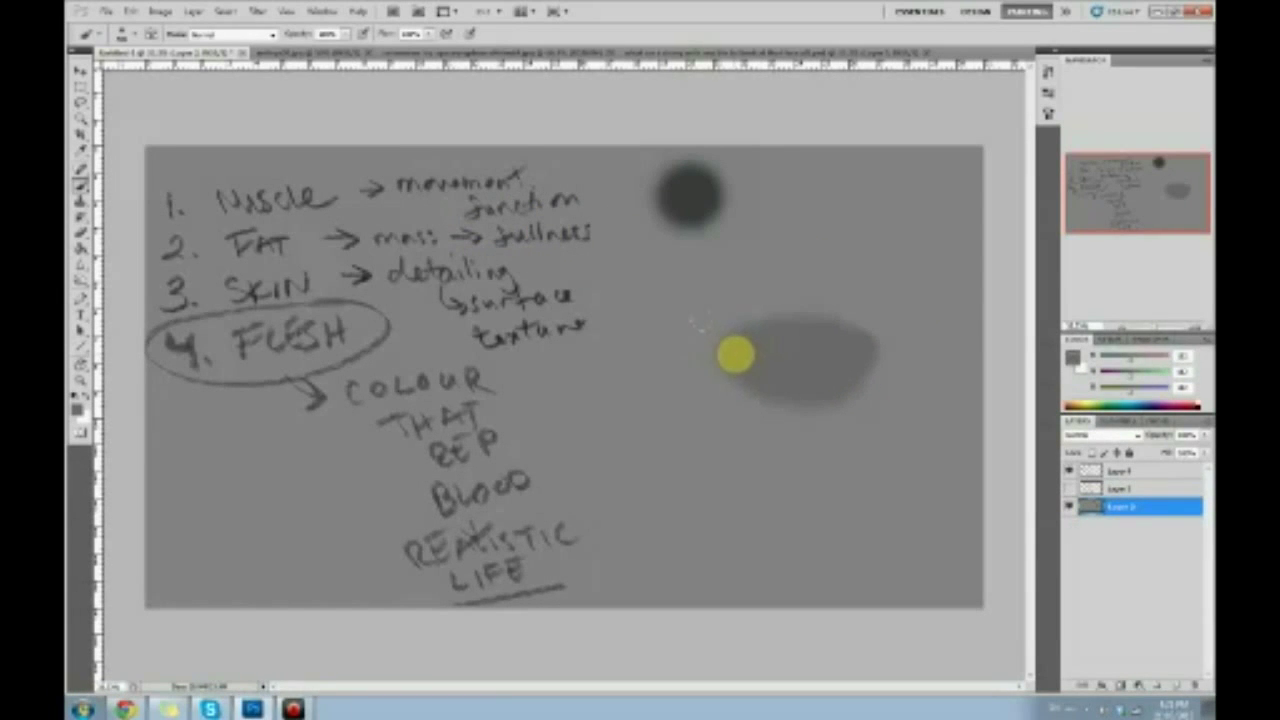
Darken both corners of the lip base with low-opacity dark grey and draw an arrow pointing at its upper edge.
left_click(706, 189, "alt")
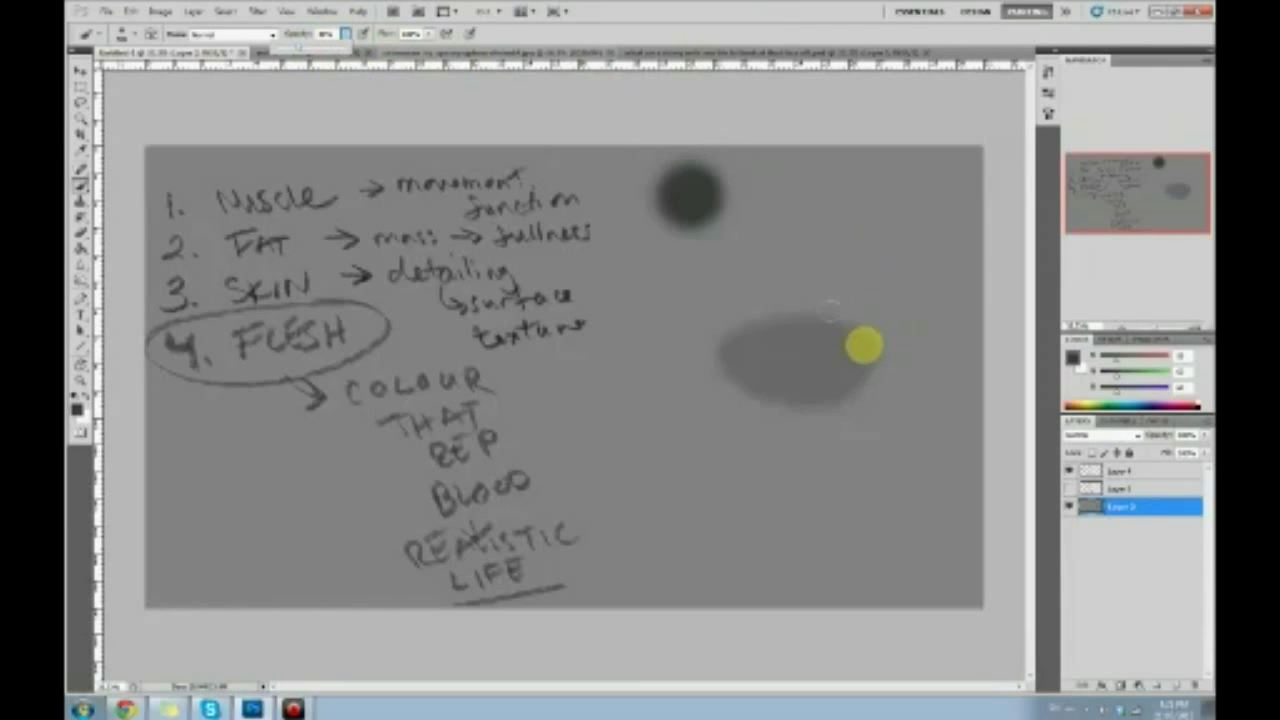
left_click(862, 352)
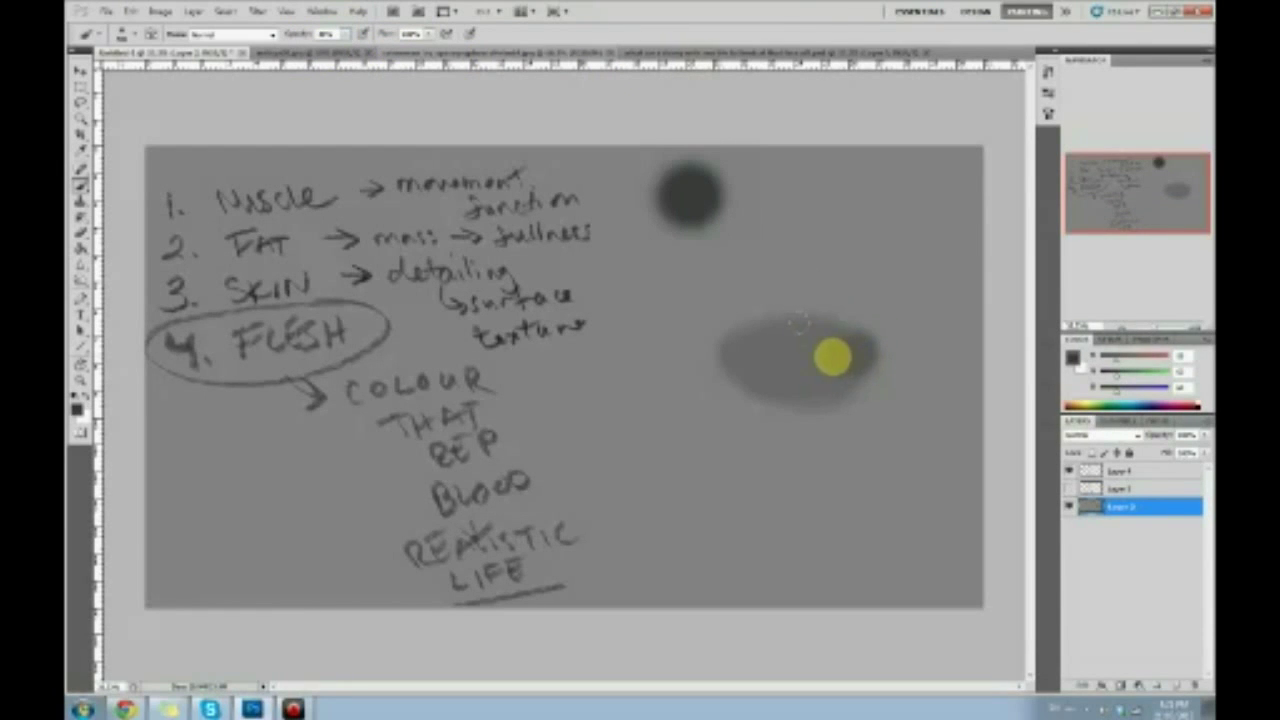
key("ctrl+plus")
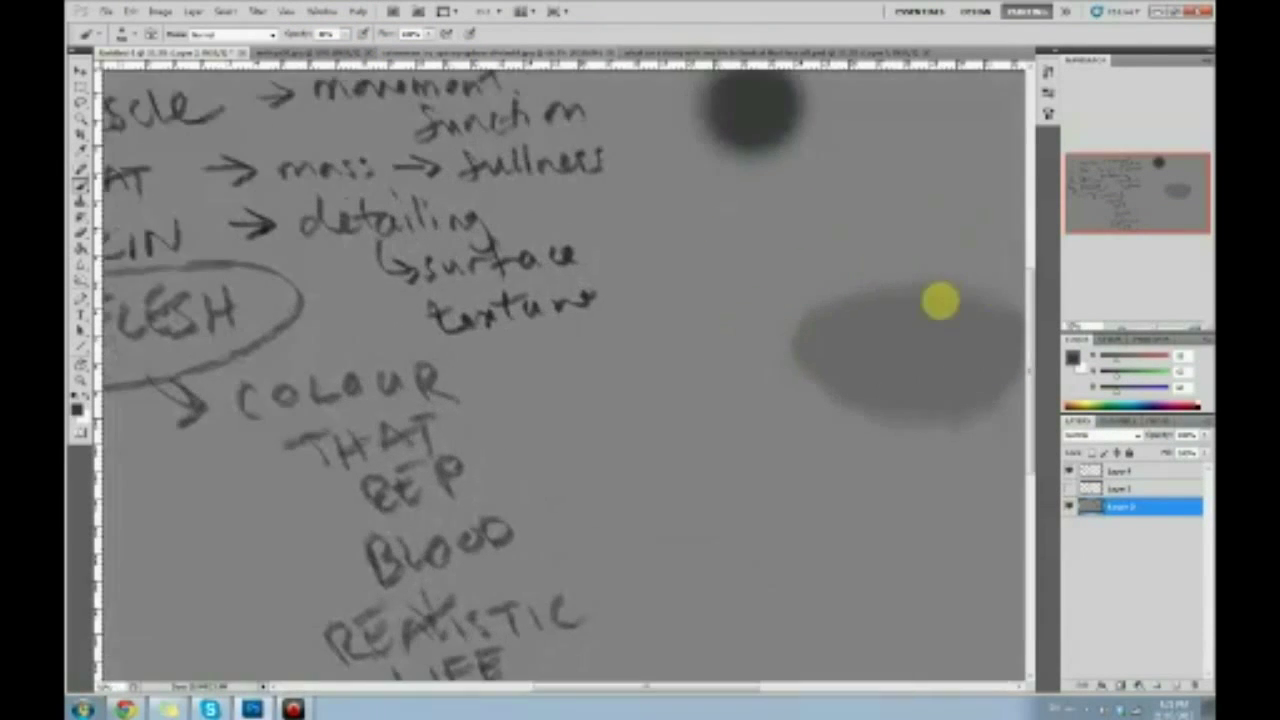
left_click_drag(934, 486, 737, 491)
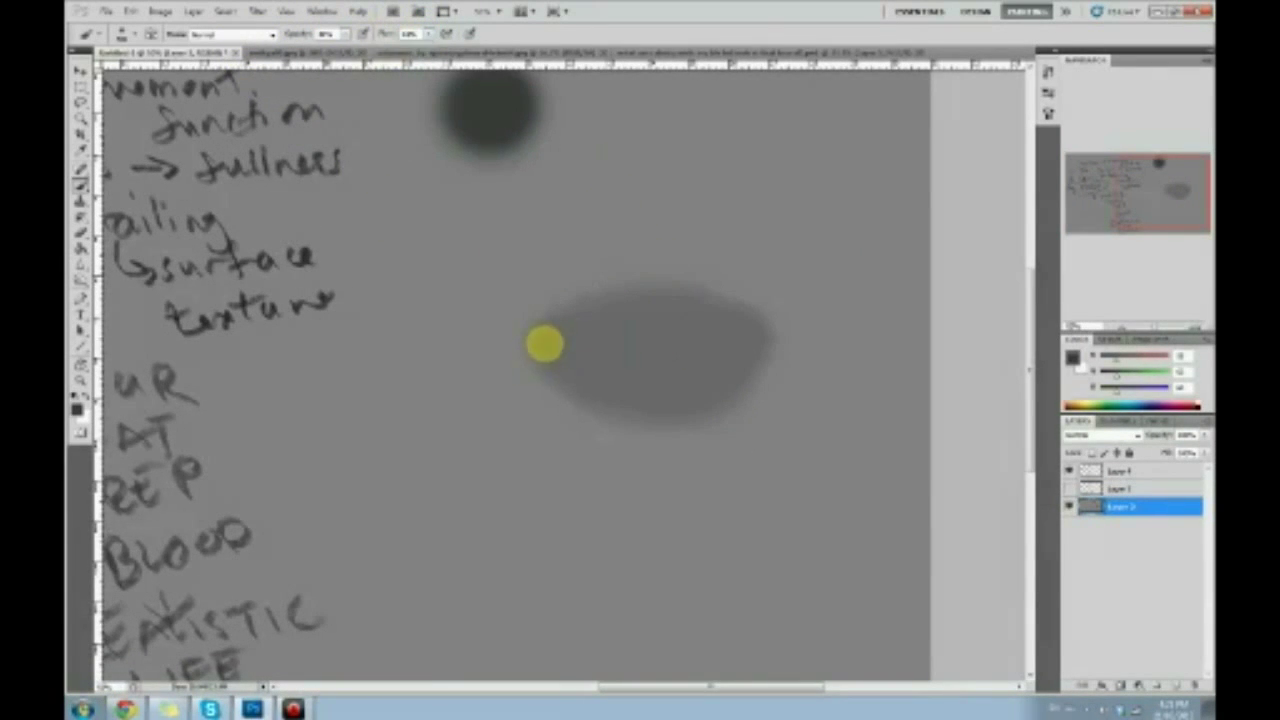
mouse_move(556, 350)
left_mouse_down()
mouse_move(589, 351)
mouse_move(543, 346)
mouse_move(590, 352)
left_mouse_up()
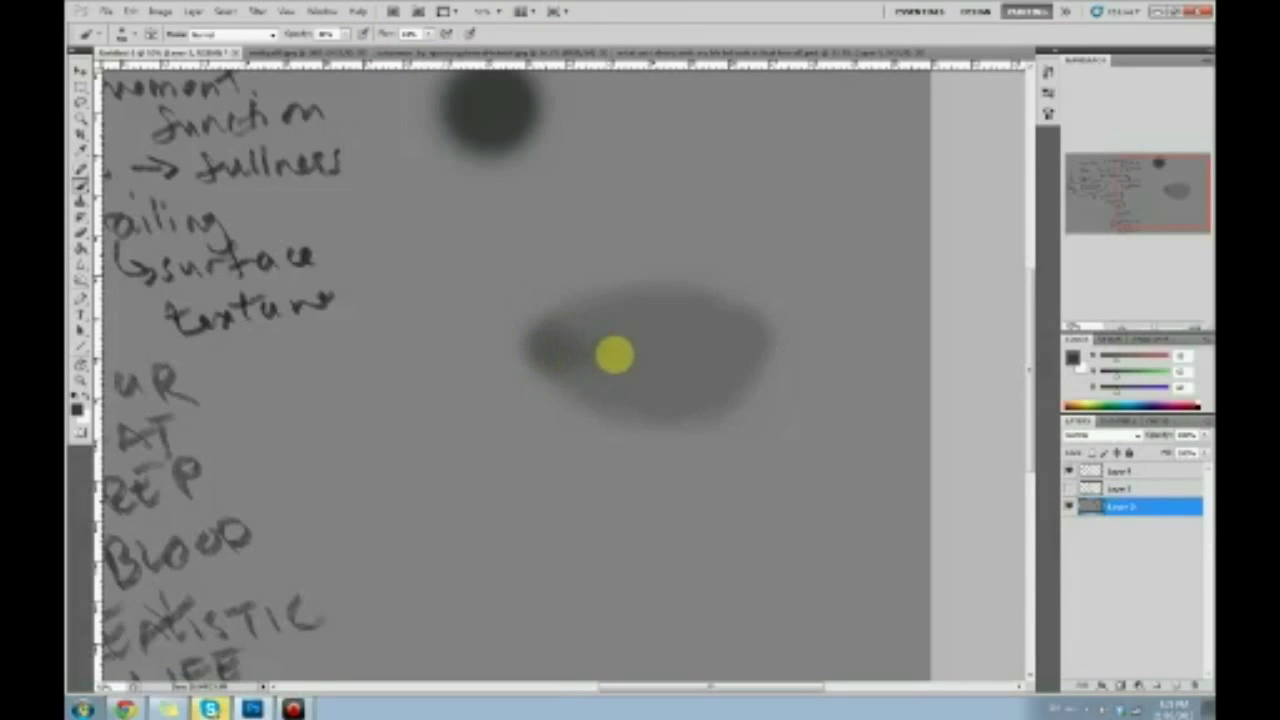
left_click(738, 339)
left_click_drag(727, 187, 711, 266)
mouse_move(692, 210)
left_mouse_down()
mouse_move(714, 266)
mouse_move(750, 238)
left_mouse_up()
Try outlining the lips with thin lines and drawing small arrows towards the right mouth corner and lower lip edge.
mouse_move(782, 309)
left_mouse_down()
mouse_move(803, 368)
mouse_move(628, 288)
left_mouse_up()
key("ctrl+z")
mouse_move(540, 324)
left_mouse_down()
mouse_move(604, 297)
mouse_move(691, 289)
mouse_move(791, 320)
mouse_move(600, 405)
mouse_move(529, 358)
mouse_move(551, 314)
mouse_move(771, 323)
left_mouse_up()
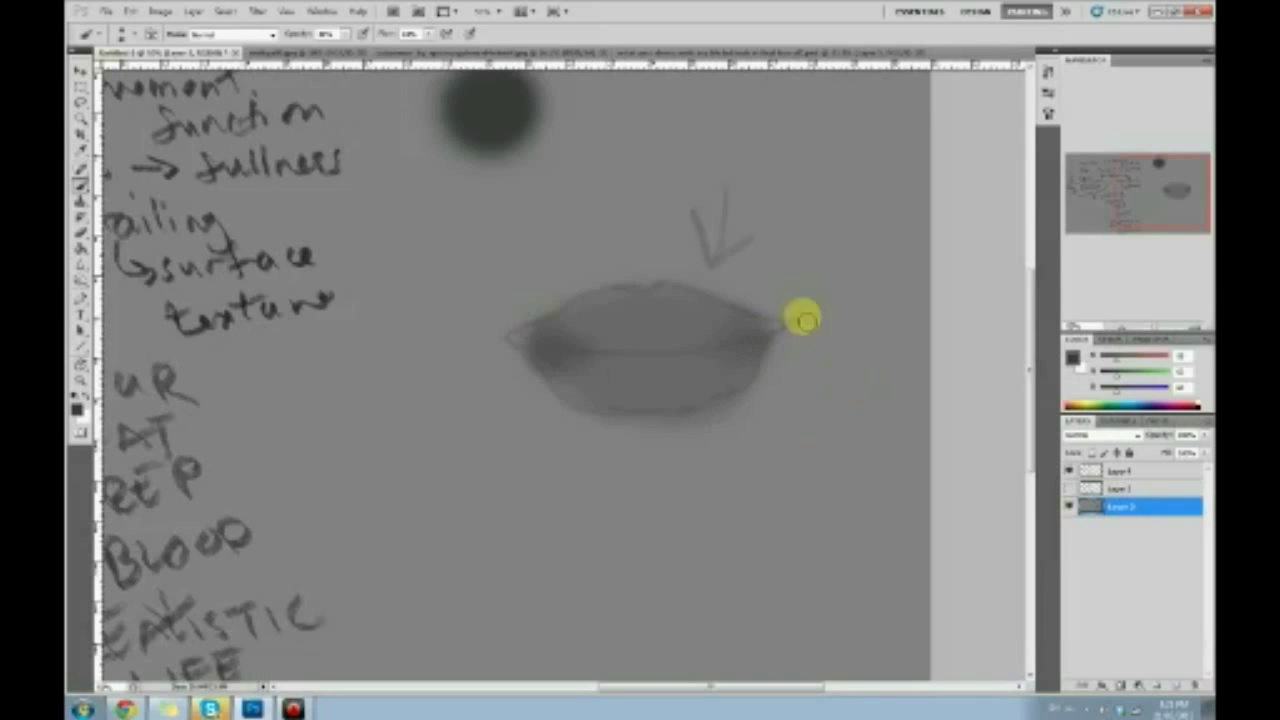
left_click_drag(775, 258, 764, 290)
left_click_drag(752, 264, 788, 283)
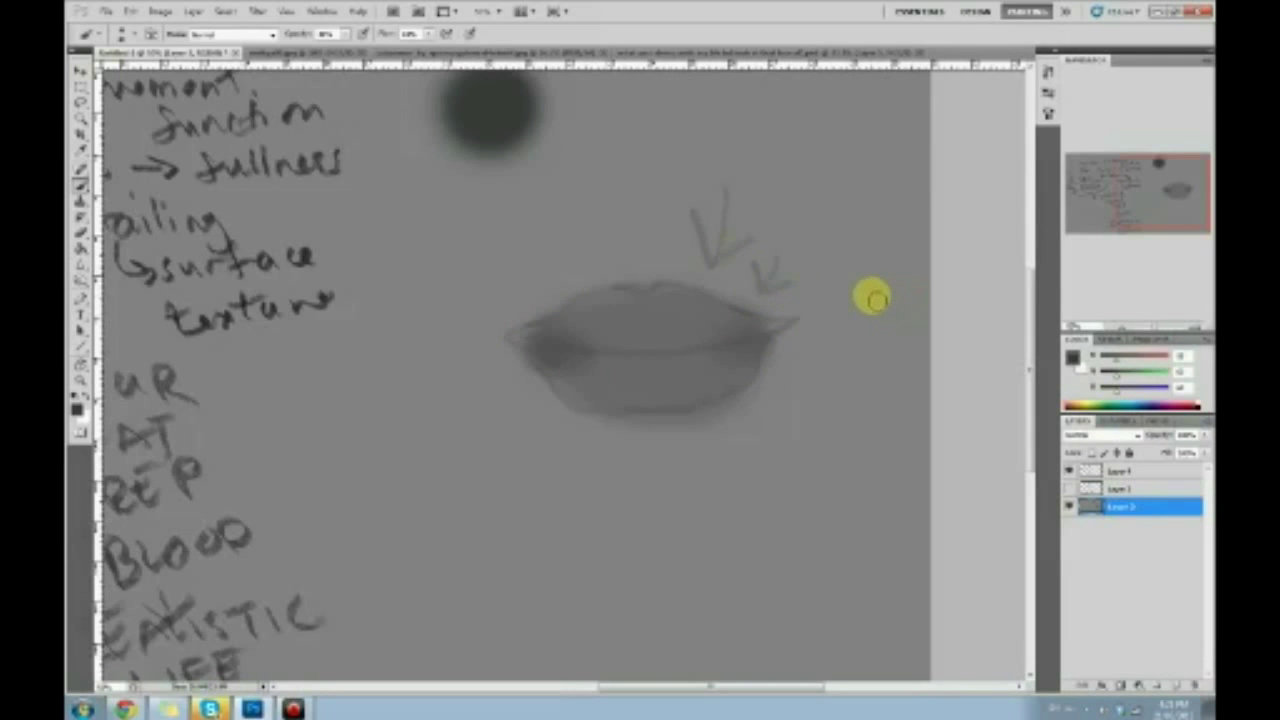
left_click_drag(795, 466, 738, 418)
left_click_drag(736, 448, 772, 424)
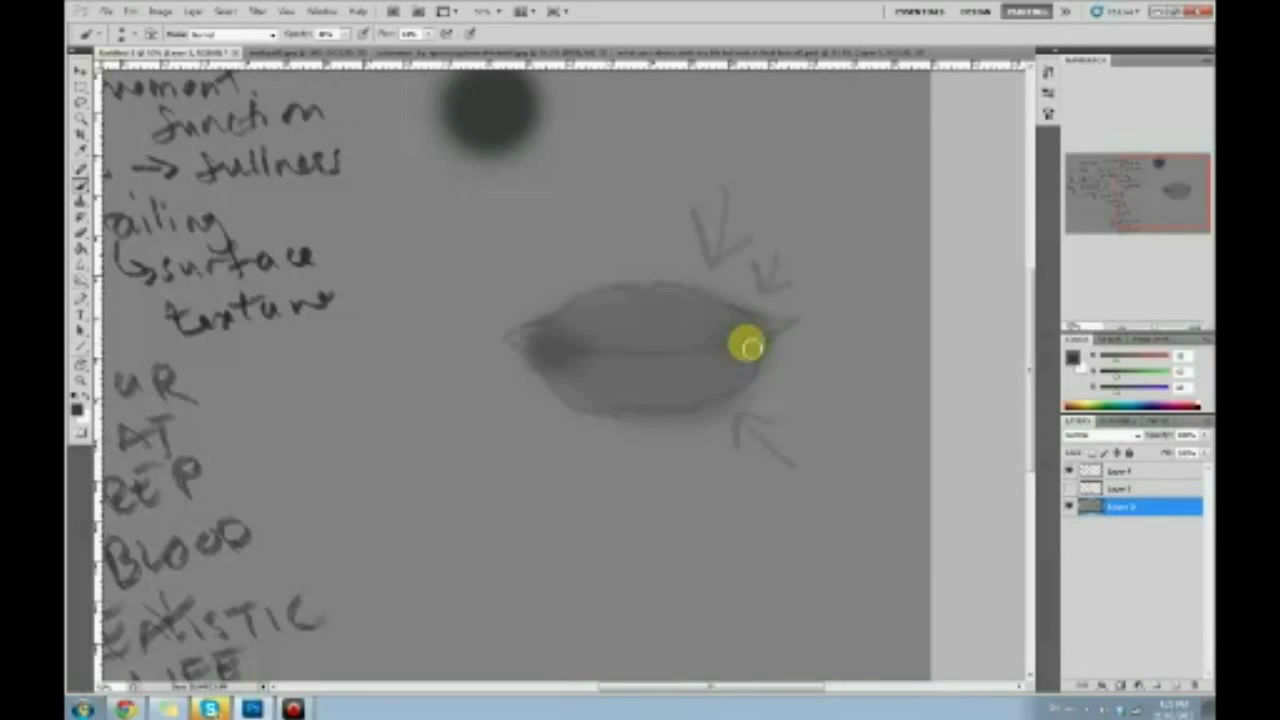
Rework the shadows at both mouth corners with sampled greys, and dab two small dots to the left of the lips.
left_click(747, 345)
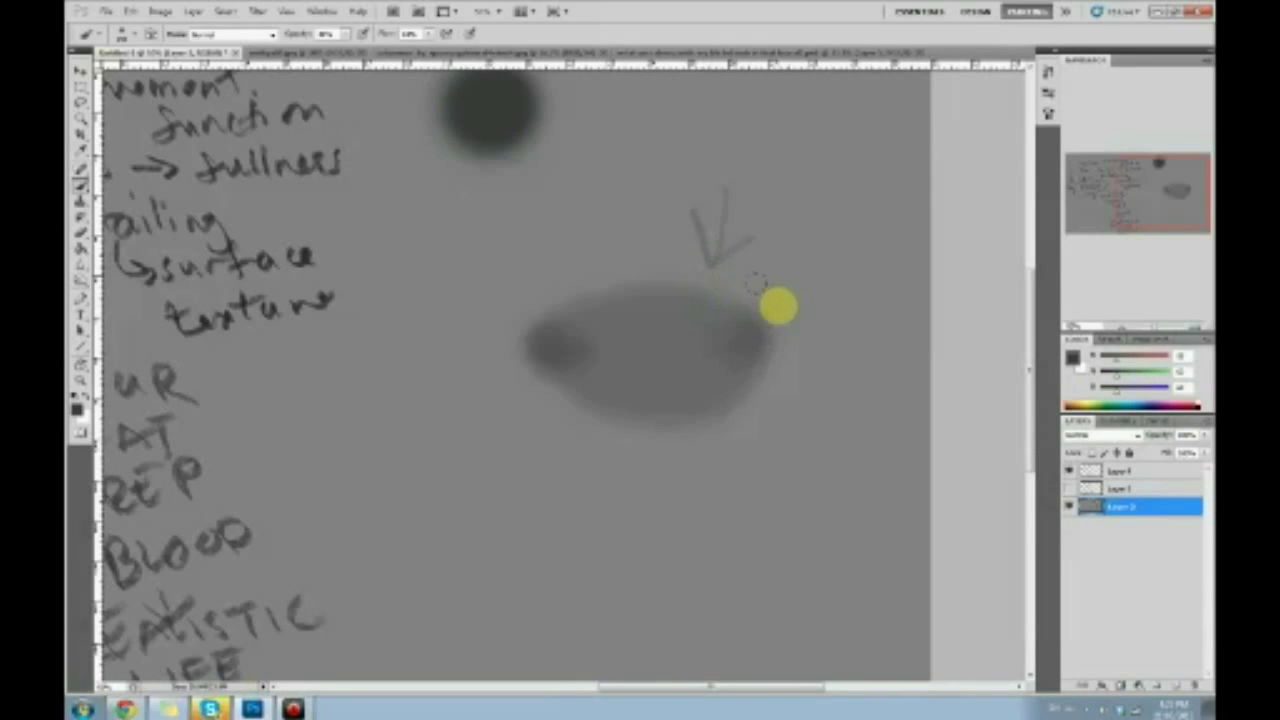
left_click(543, 343)
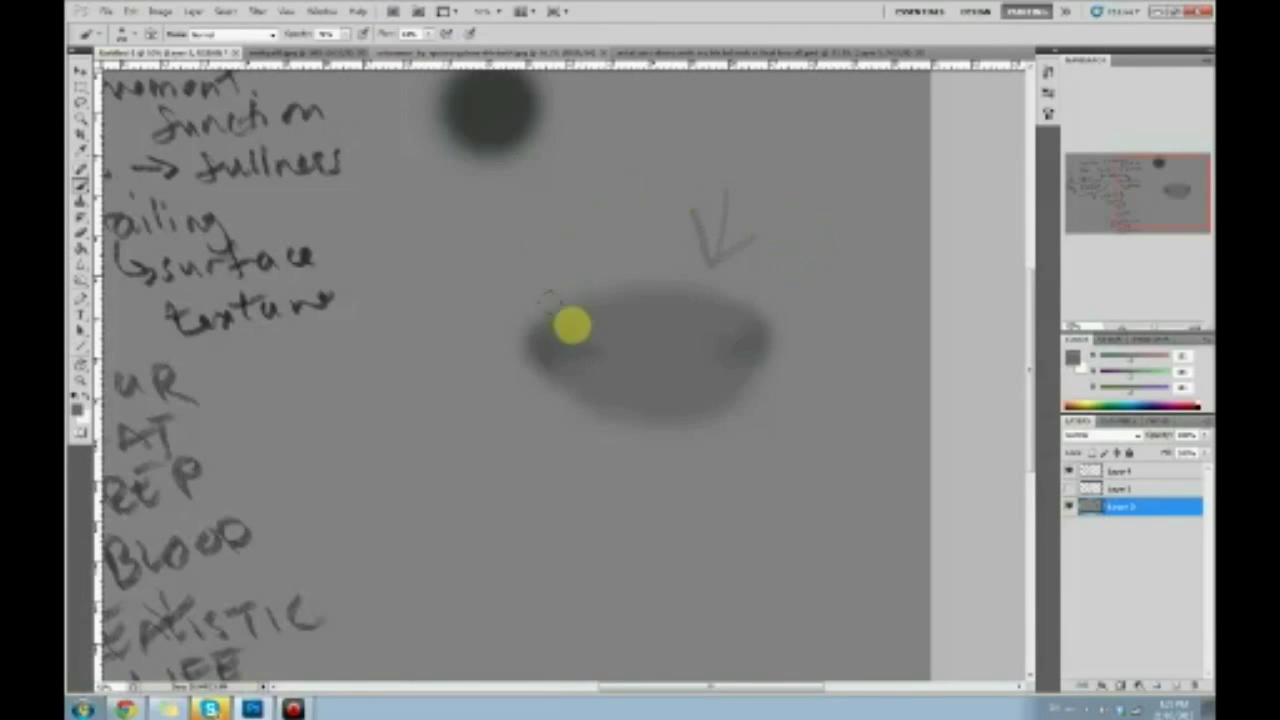
key("ctrl+minus")
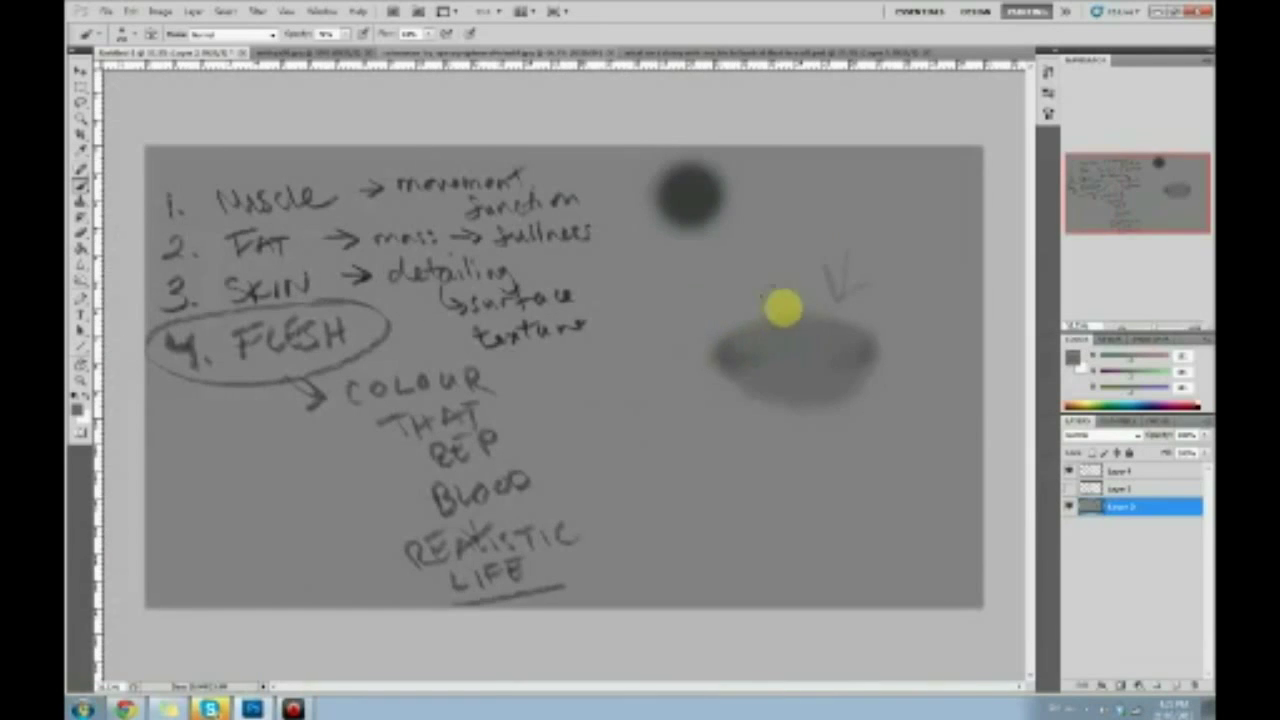
left_click(719, 346, "alt")
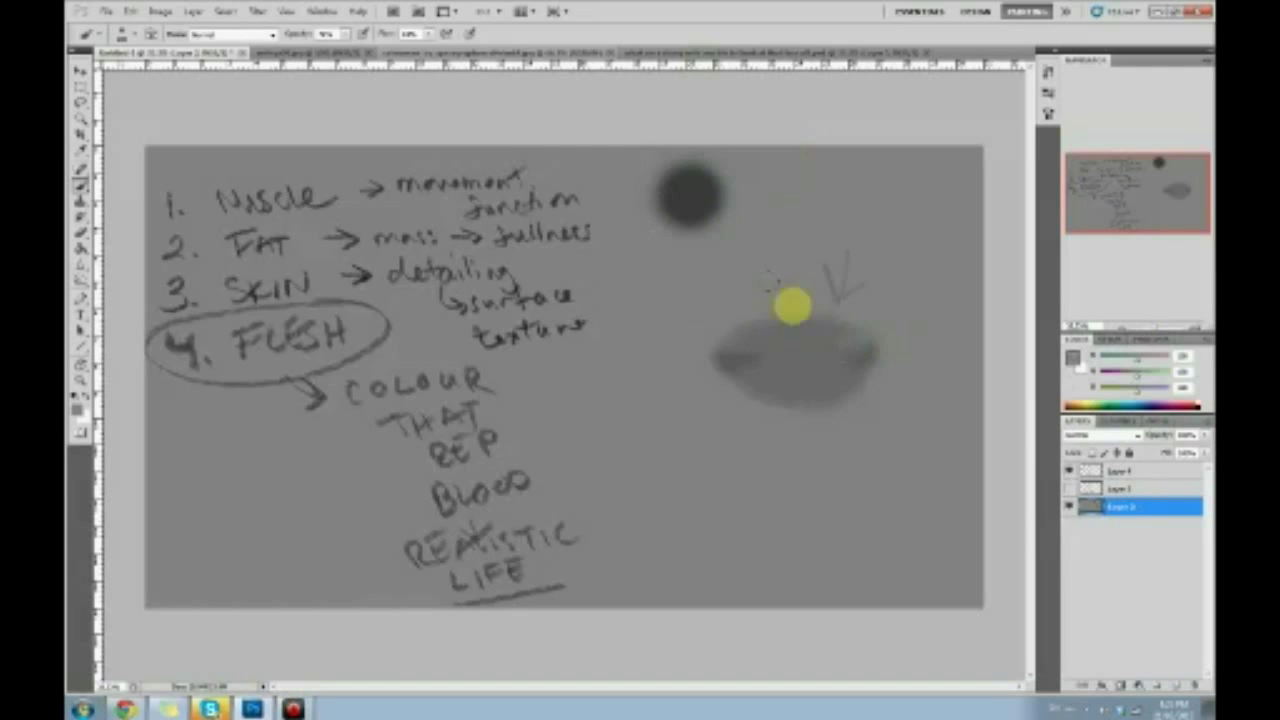
left_click(723, 361, "alt")
left_click(686, 191, "alt")
left_click_drag(754, 348, 722, 365)
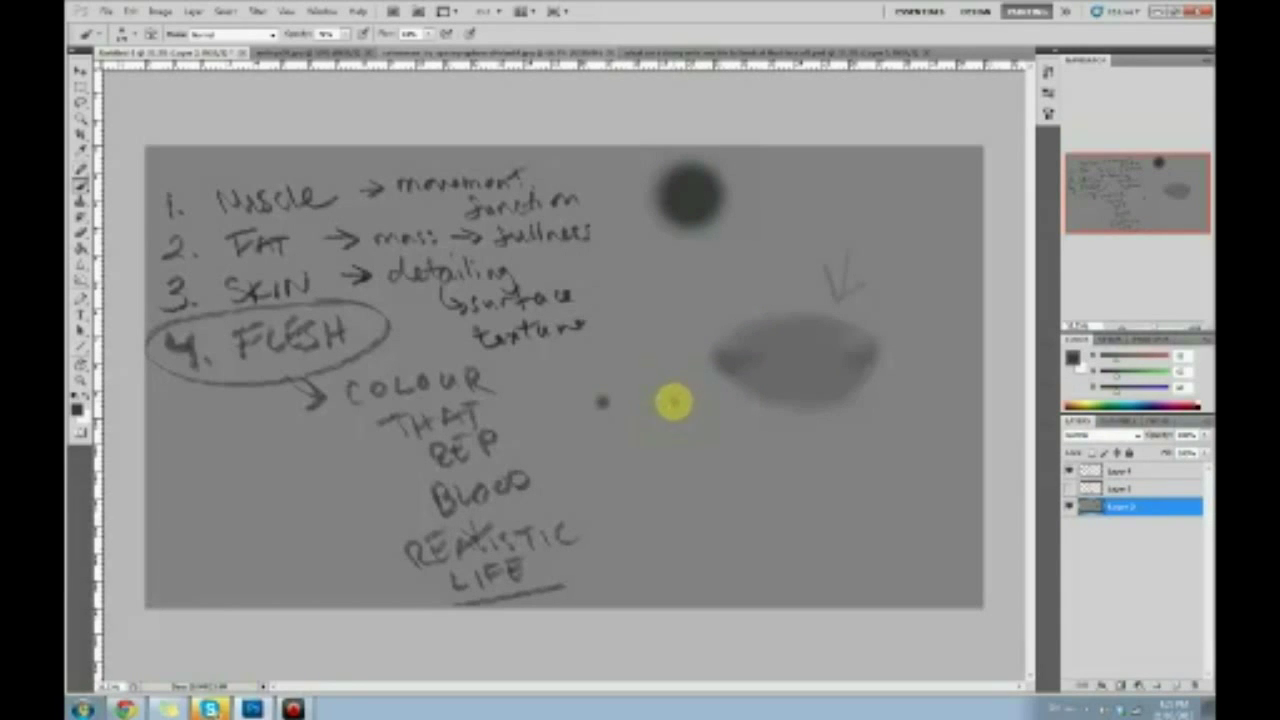
left_click(674, 401)
Try adding four more dots below the pair of dots beside the painted lips.
left_click(632, 447)
left_click(653, 446)
left_click(614, 478)
left_click(663, 475)
key("ctrl+alt+z")
key("ctrl+alt+z")
key("ctrl+alt+z")
key("ctrl+alt+z")
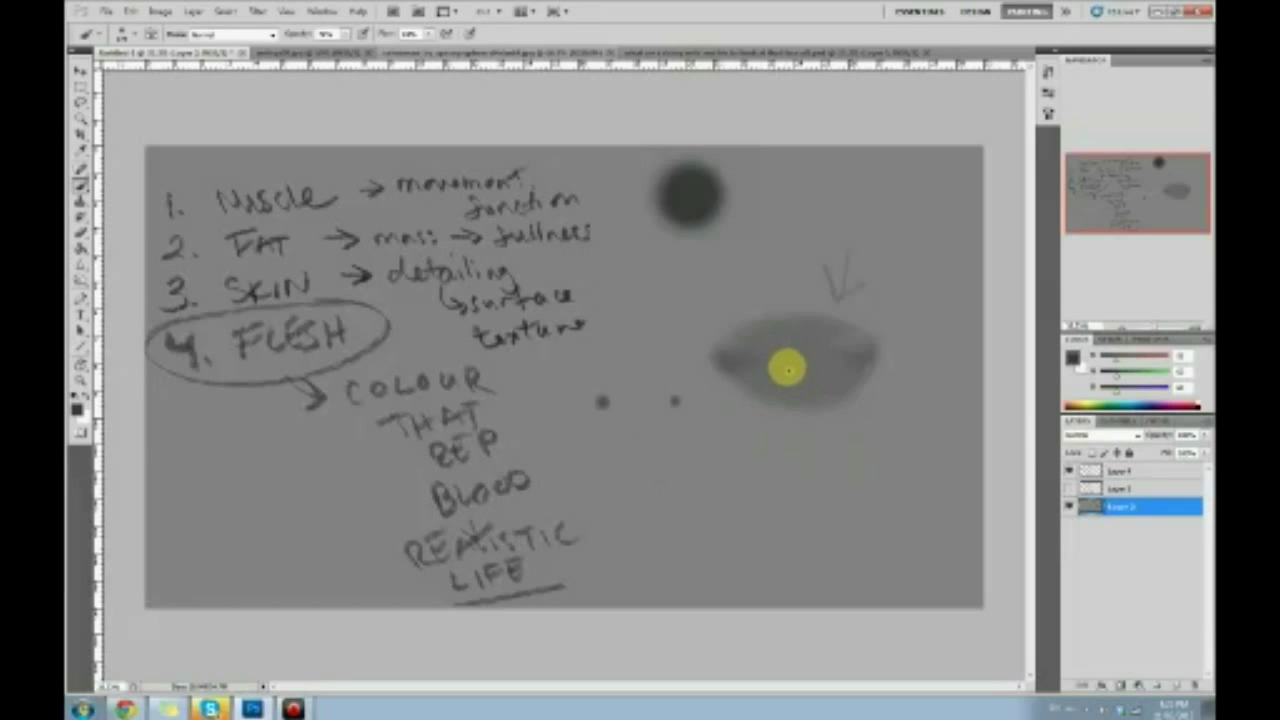
Undo the dots beside the lips and repaint the shadows at both mouth corners with sampled greys.
key("ctrl+alt+z")
key("ctrl+alt+z")
left_click(728, 358)
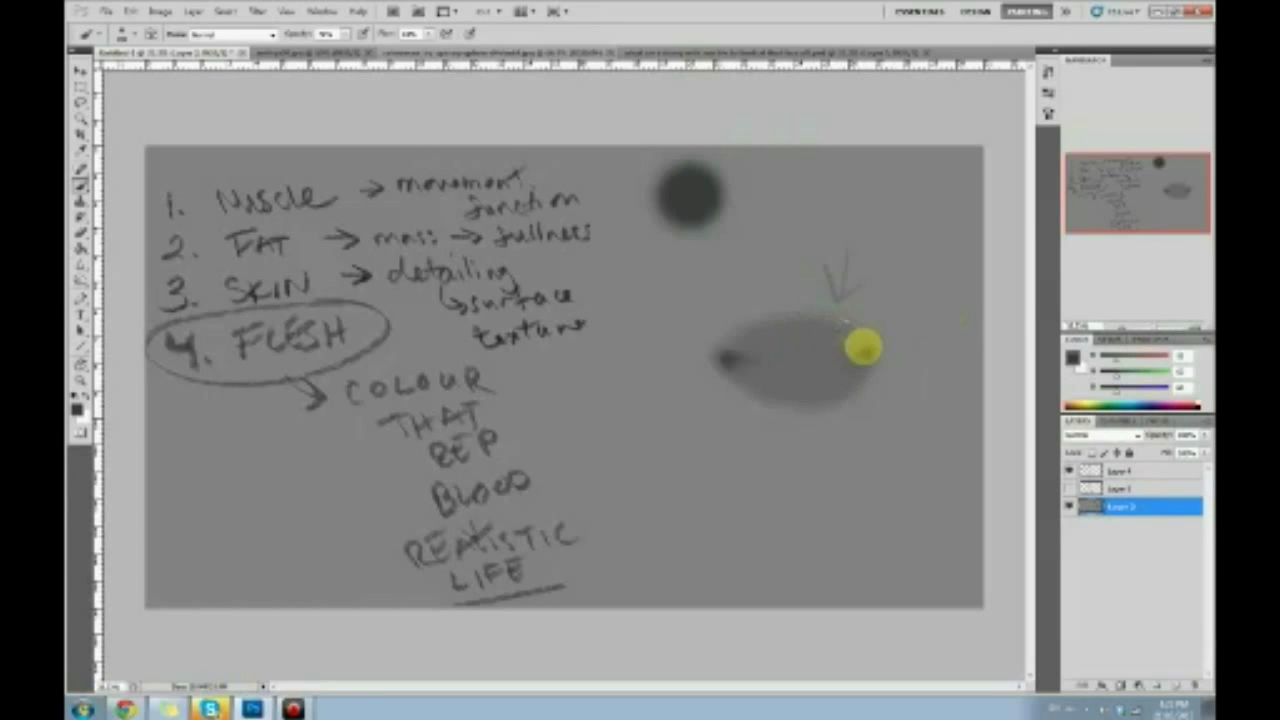
left_click_drag(868, 348, 854, 351)
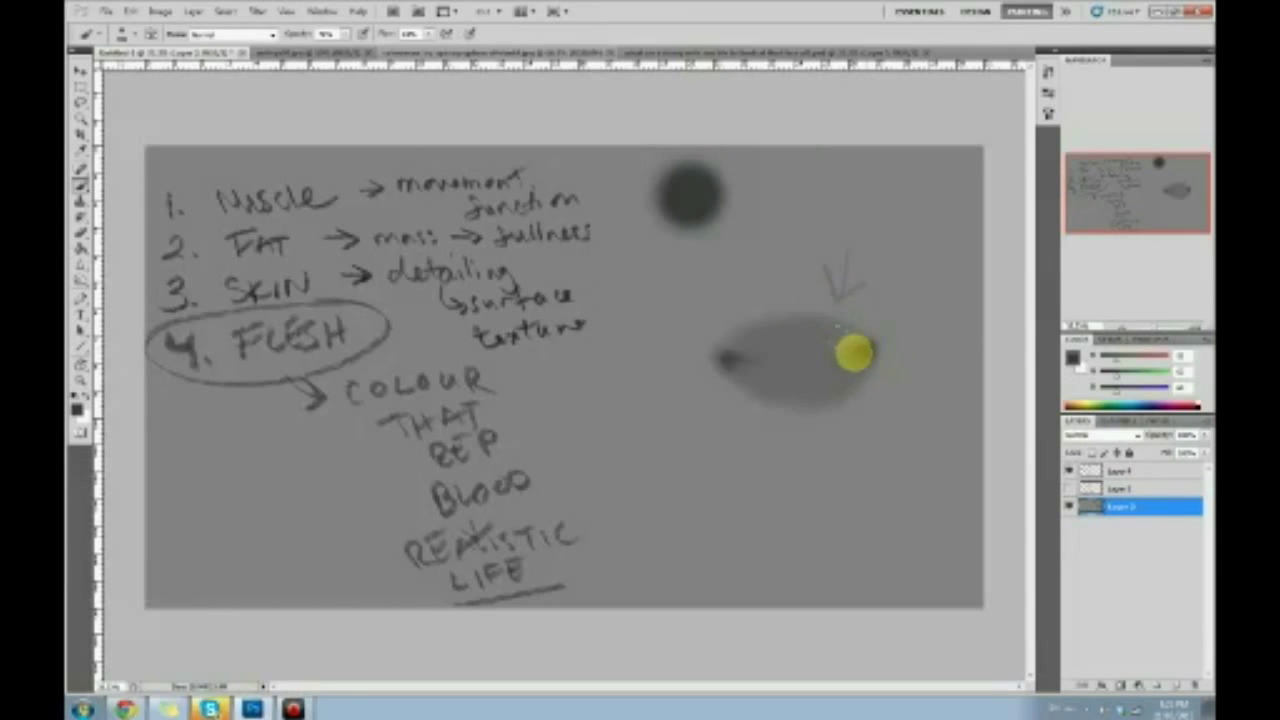
left_click(760, 370, "alt")
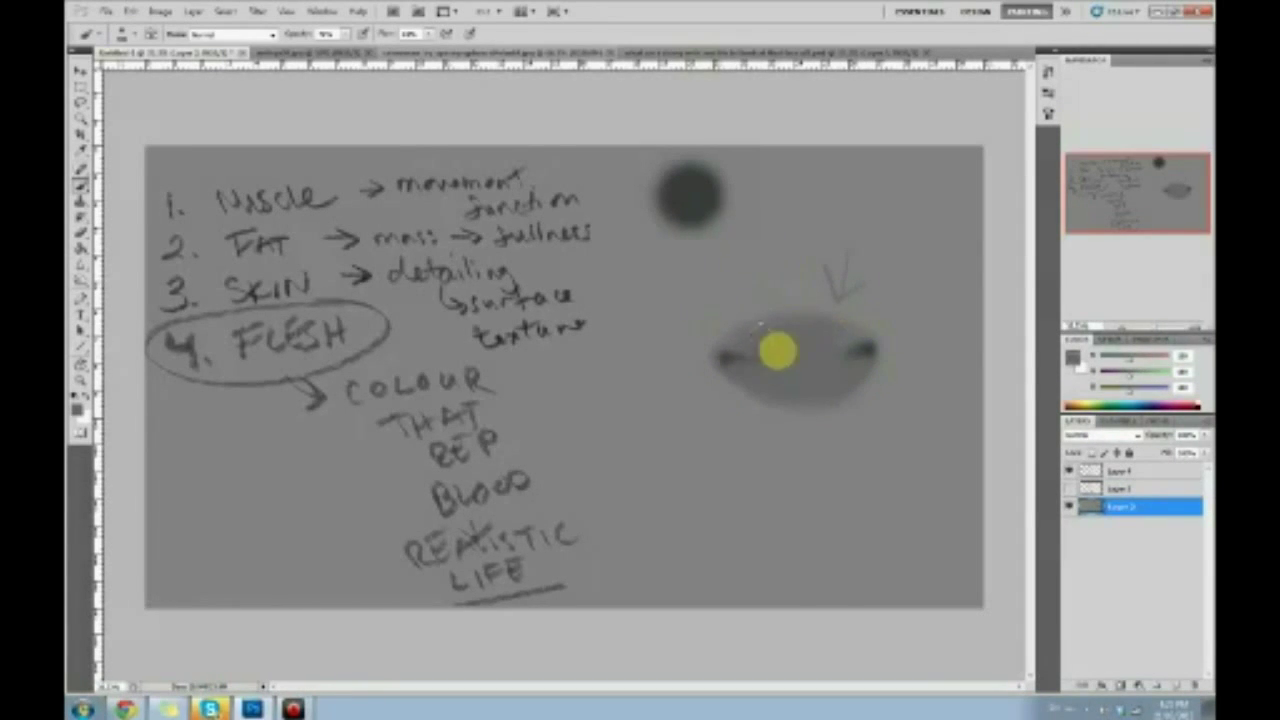
left_click(720, 358)
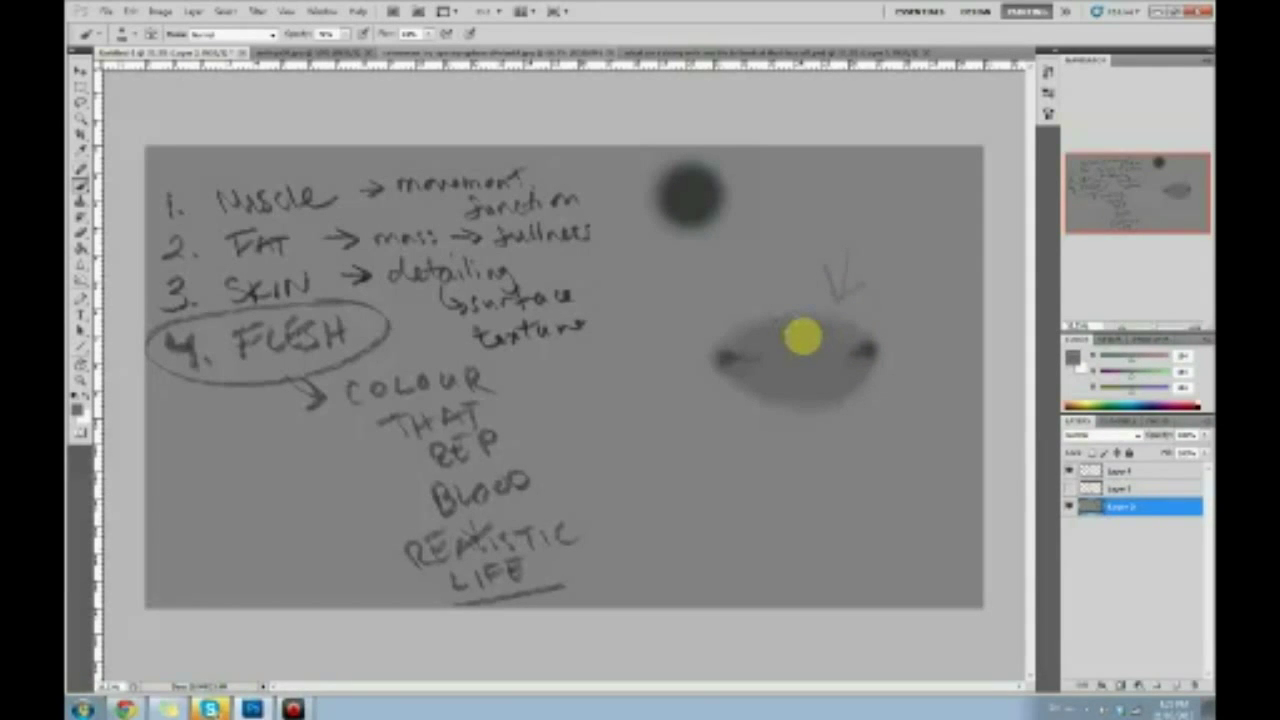
Select the painted lips and arrow with a freehand lasso, separate them onto their own layer, and deselect.
left_click_drag(932, 502, 697, 485)
key("l")
key("alt+l")
key("Escape")
key("ctrl+minus")
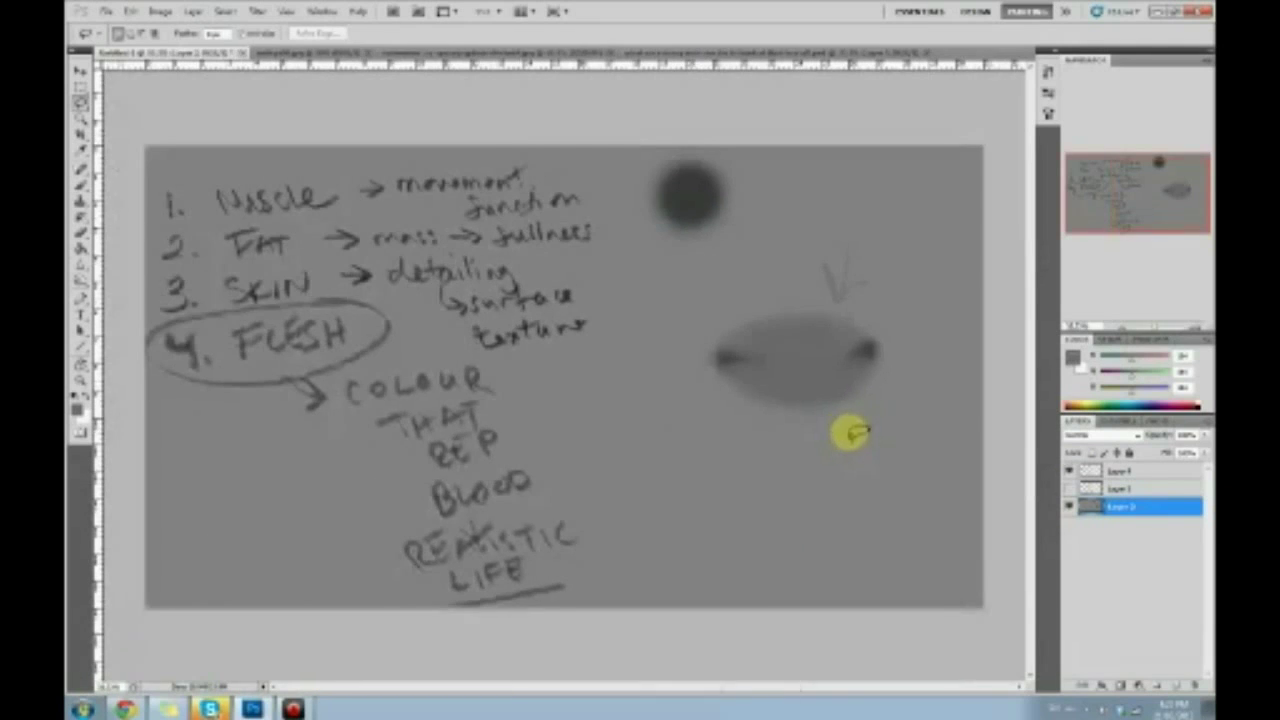
key("v")
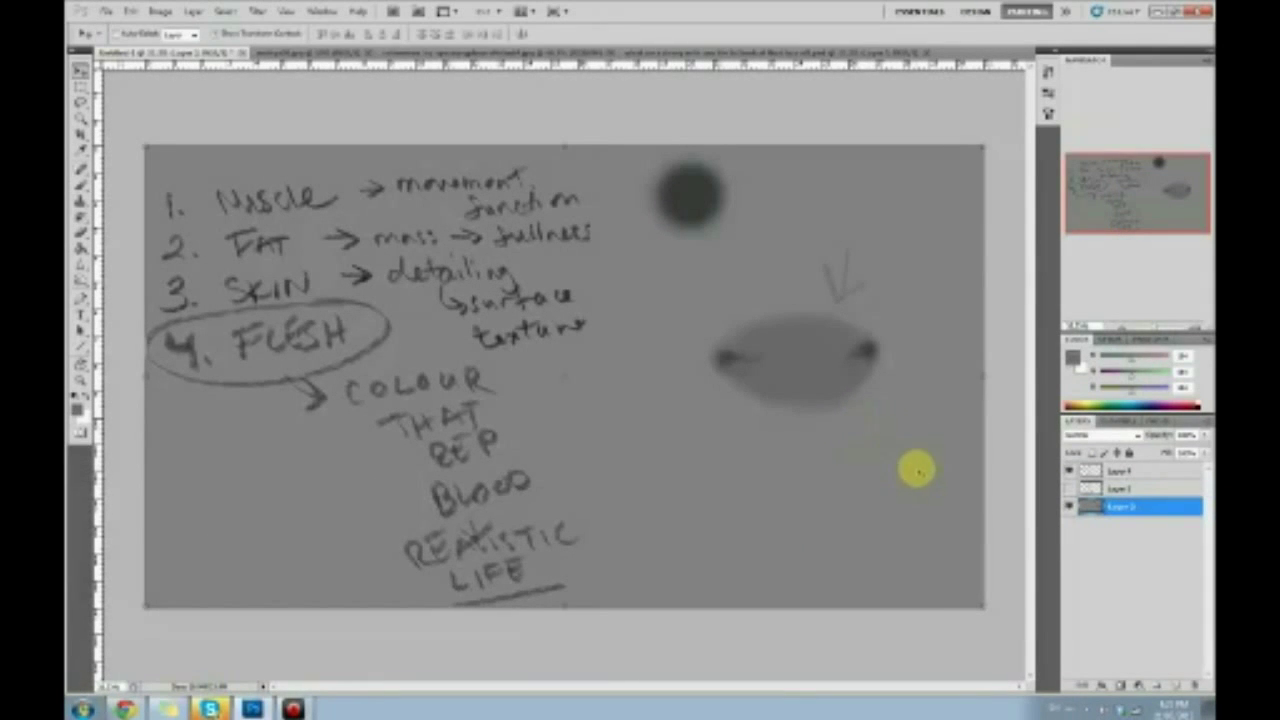
key("l")
mouse_move(909, 446)
left_mouse_down()
mouse_move(721, 259)
mouse_move(763, 459)
mouse_move(923, 274)
left_mouse_up()
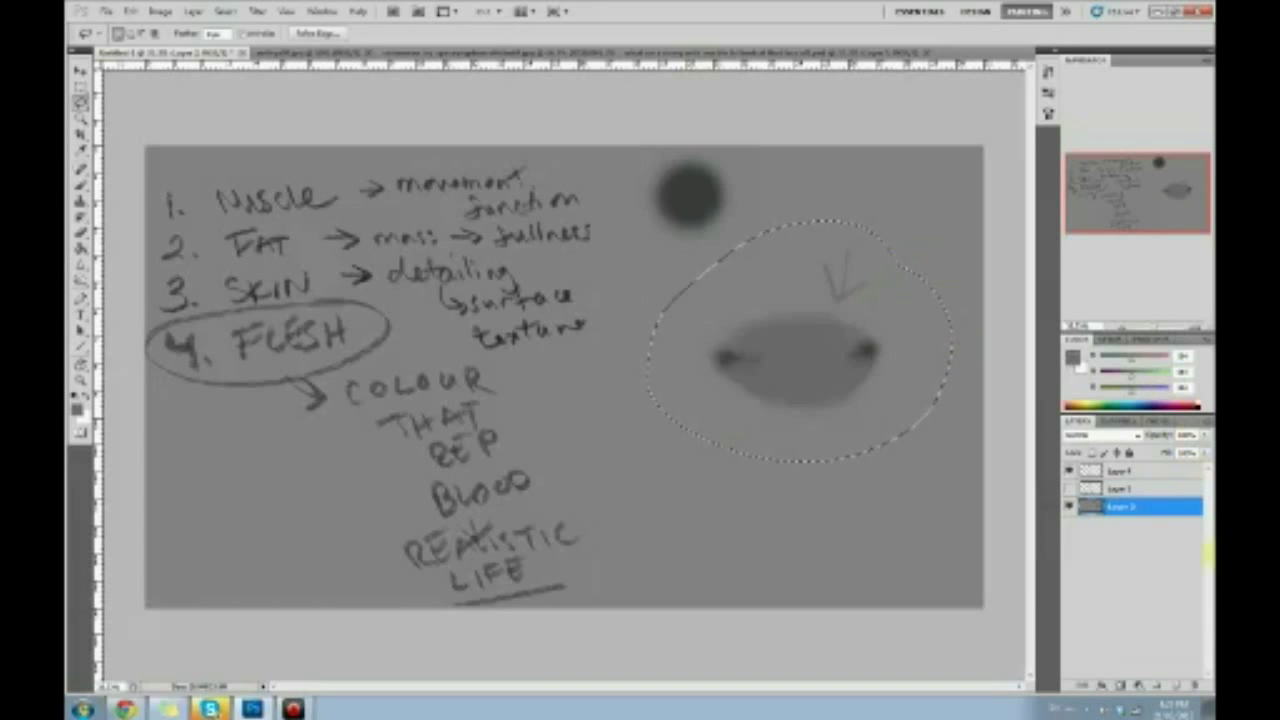
left_click(1176, 685)
key("ctrl+d")
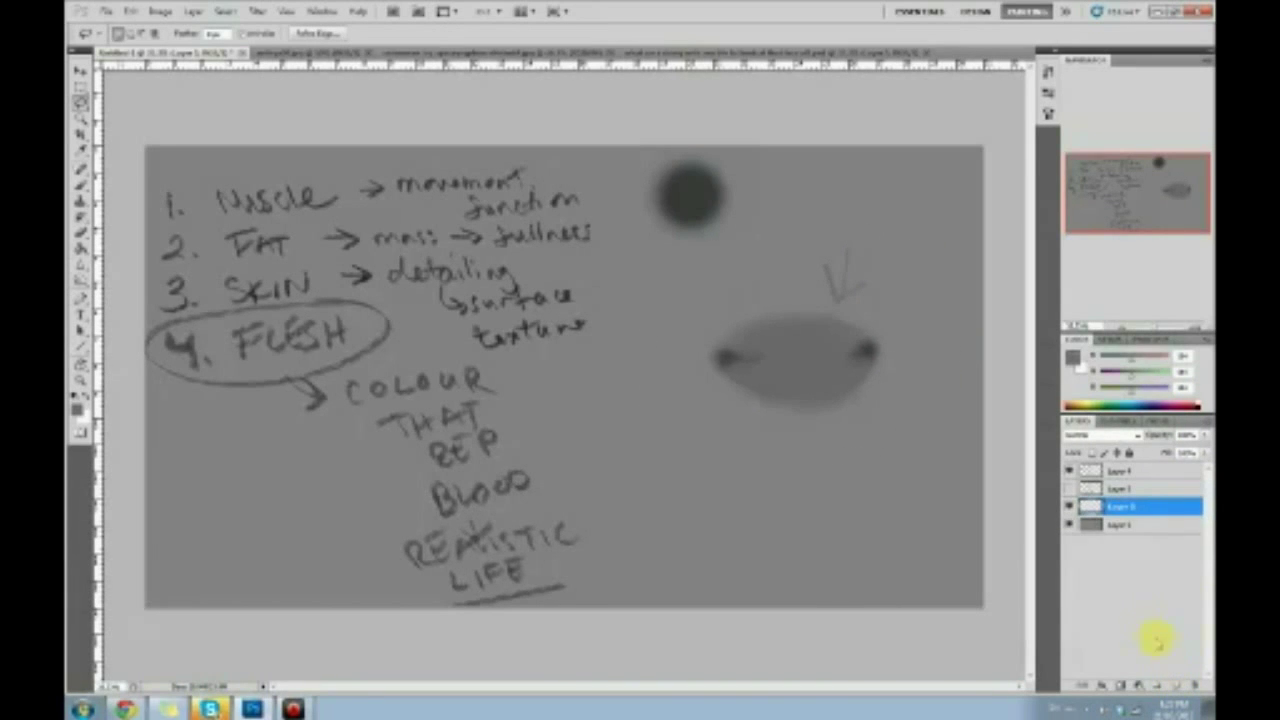
Cover the dark circle by filling a new layer above the background with the sampled background grey and merging it down.
left_click(1137, 528)
left_click(1175, 686)
key("g")
left_click(718, 452, "alt")
left_click(792, 450)
right_click(1147, 527)
left_click(1125, 486)
key("b")
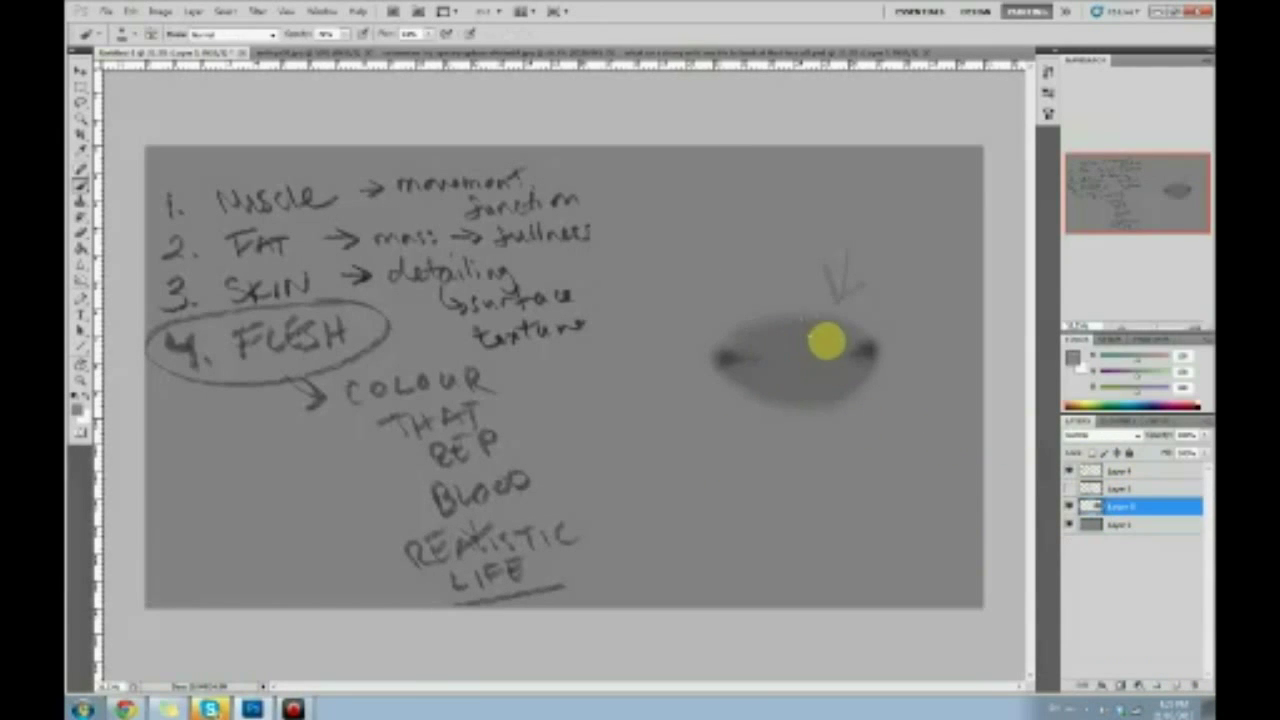
Paint the dark parting line inward from both mouth corners and shape the dip of the upper lip with sampled greys.
left_click(862, 354, "alt")
mouse_move(868, 350)
left_mouse_down()
mouse_move(790, 353)
mouse_move(863, 337)
mouse_move(860, 353)
mouse_move(826, 357)
left_mouse_up()
left_click(866, 349, "alt")
mouse_move(727, 359)
left_mouse_down()
mouse_move(848, 354)
mouse_move(839, 336)
mouse_move(775, 346)
left_mouse_up()
left_click(838, 338, "alt")
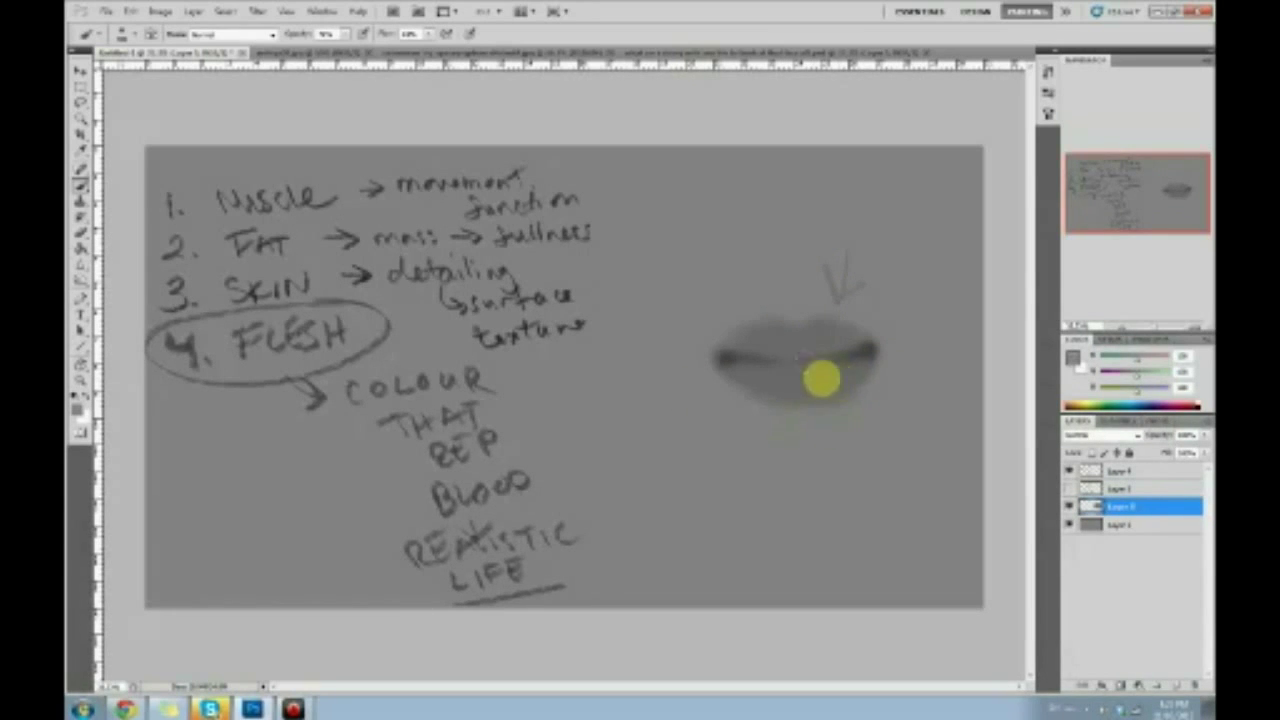
Refine both mouth corners with sampled greys and shade the underside of the lower lip.
left_click(722, 356, "alt")
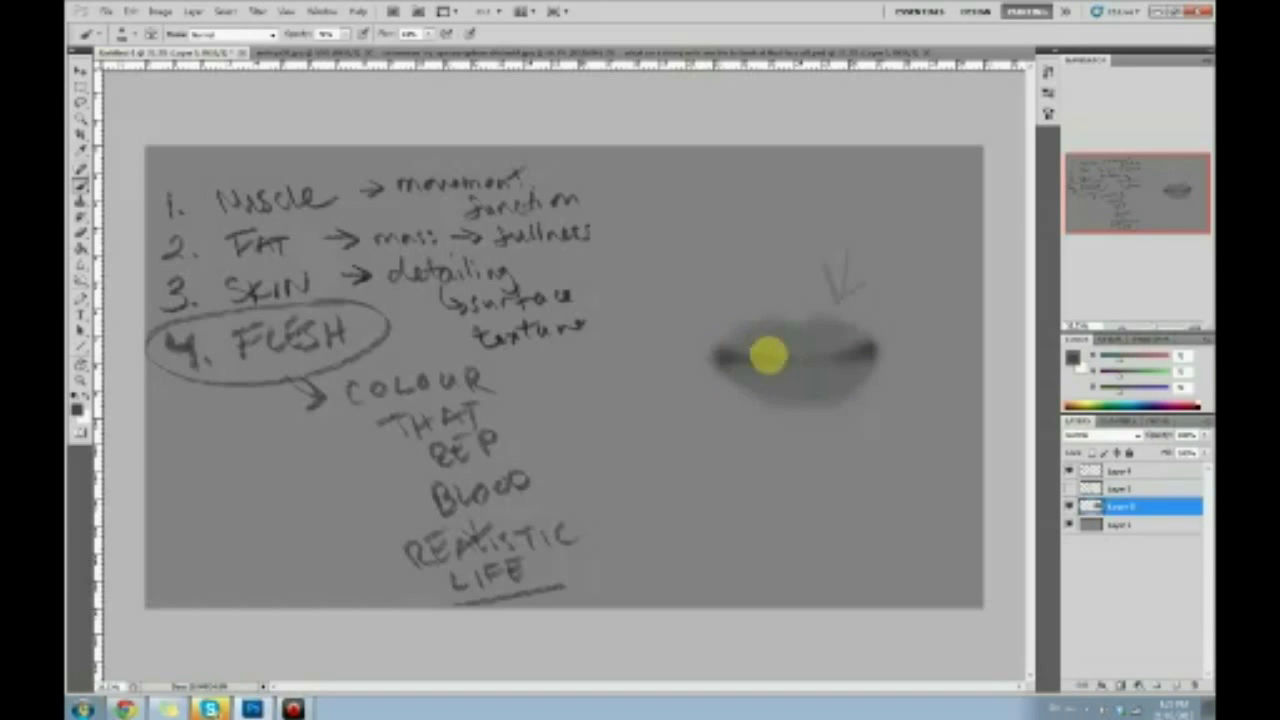
left_click(882, 364, "alt")
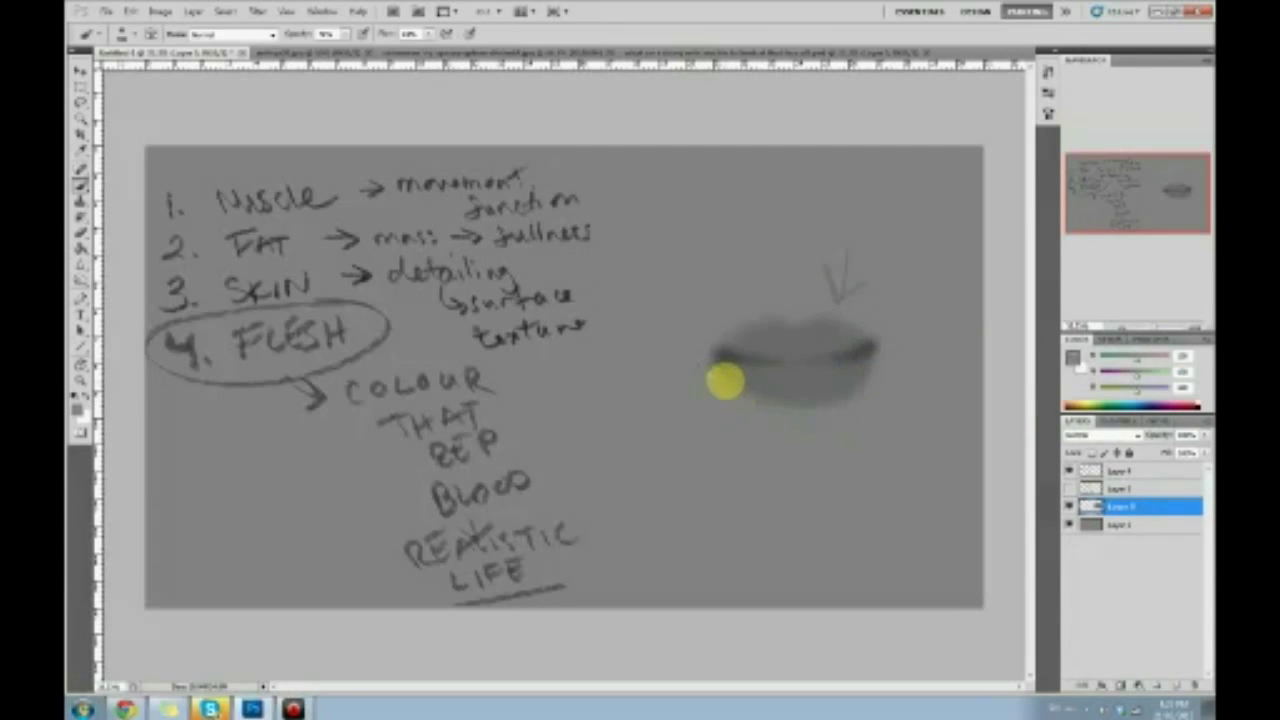
left_click(856, 350, "alt")
left_click_drag(820, 398, 773, 402)
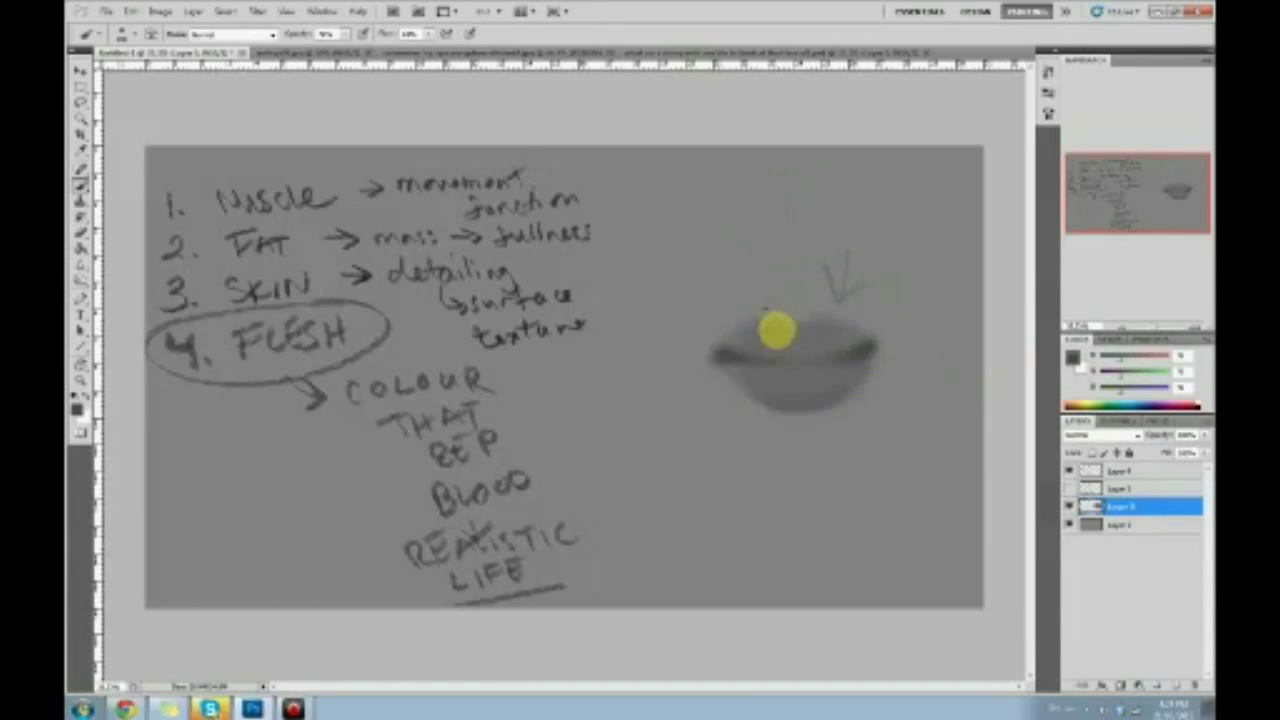
Try sketching curved contour lines over both lips and two small circles above them.
mouse_move(785, 338)
left_mouse_down()
mouse_move(806, 362)
mouse_move(782, 376)
mouse_move(797, 409)
mouse_move(845, 400)
left_mouse_up()
mouse_move(873, 358)
left_mouse_down()
mouse_move(777, 323)
mouse_move(820, 260)
mouse_move(843, 260)
left_mouse_up()
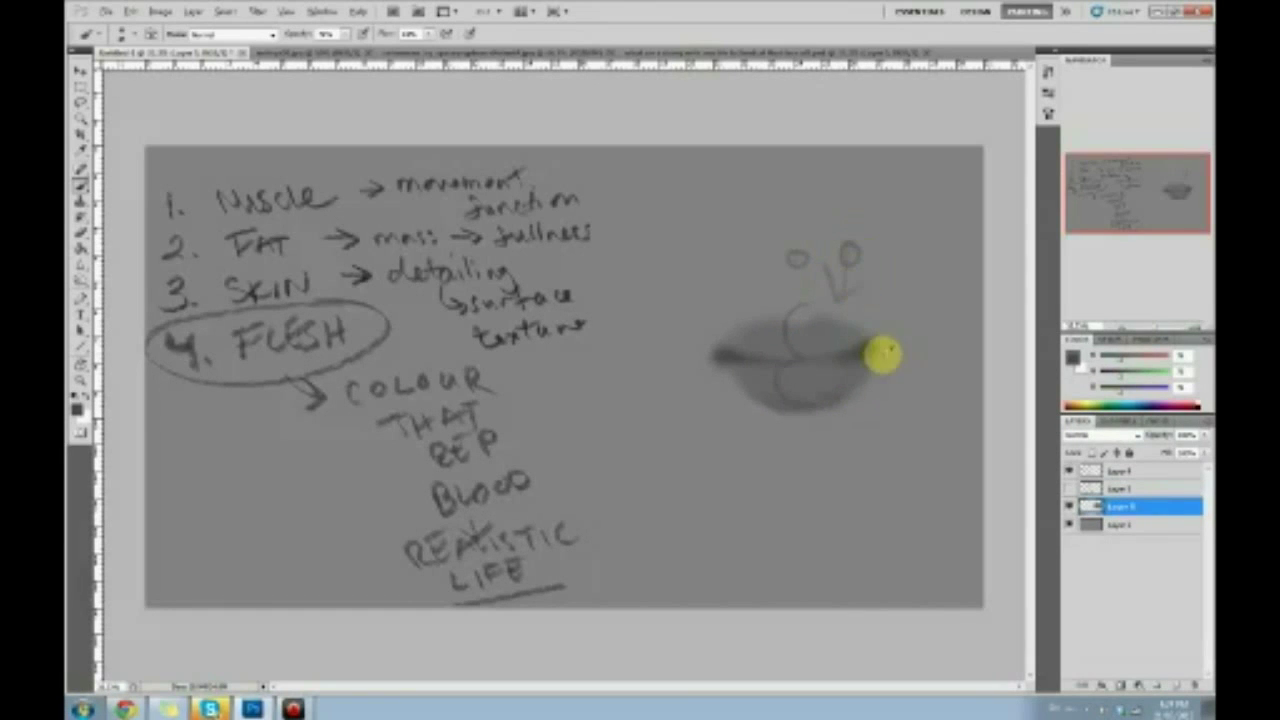
mouse_move(893, 346)
left_mouse_down()
mouse_move(846, 329)
mouse_move(823, 343)
mouse_move(857, 349)
mouse_move(832, 275)
left_mouse_up()
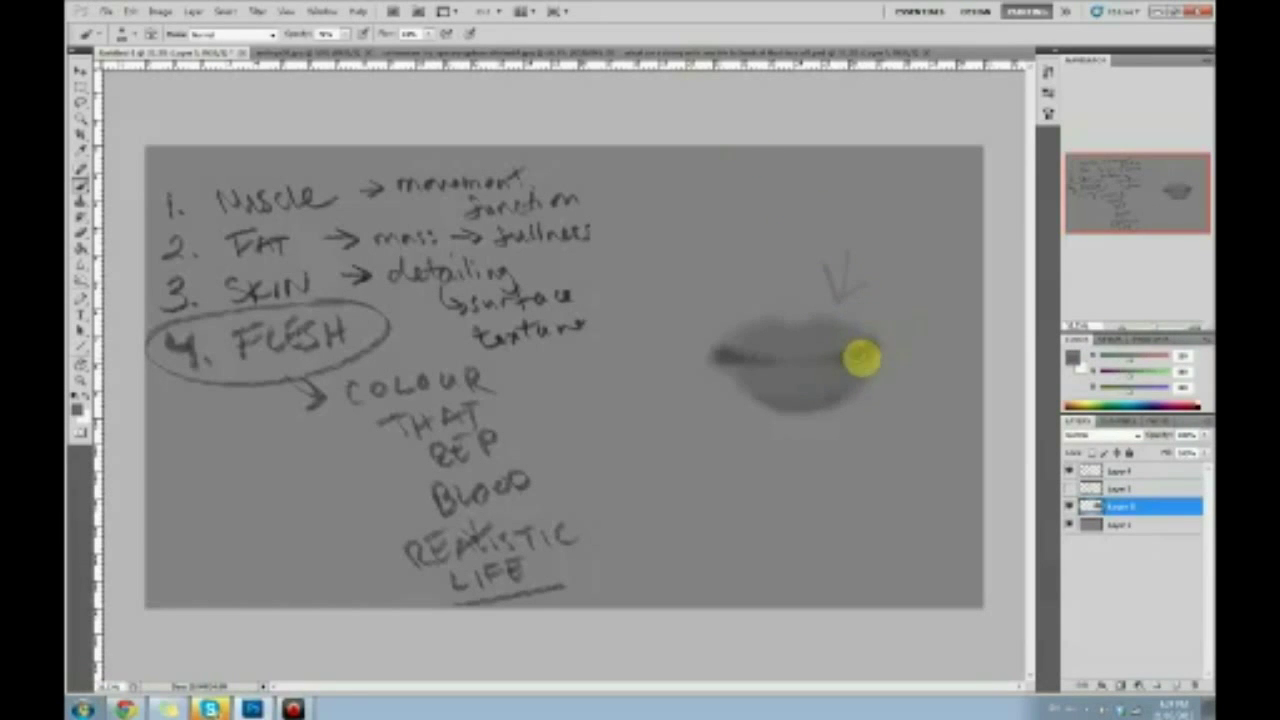
Rework the lower lip and right mouth corner, and darken the whole upper lip with sampled greys.
mouse_move(755, 376)
left_mouse_down()
mouse_move(720, 377)
mouse_move(771, 386)
mouse_move(723, 360)
mouse_move(863, 351)
mouse_move(889, 380)
mouse_move(868, 375)
left_mouse_up()
left_click(854, 371, "alt")
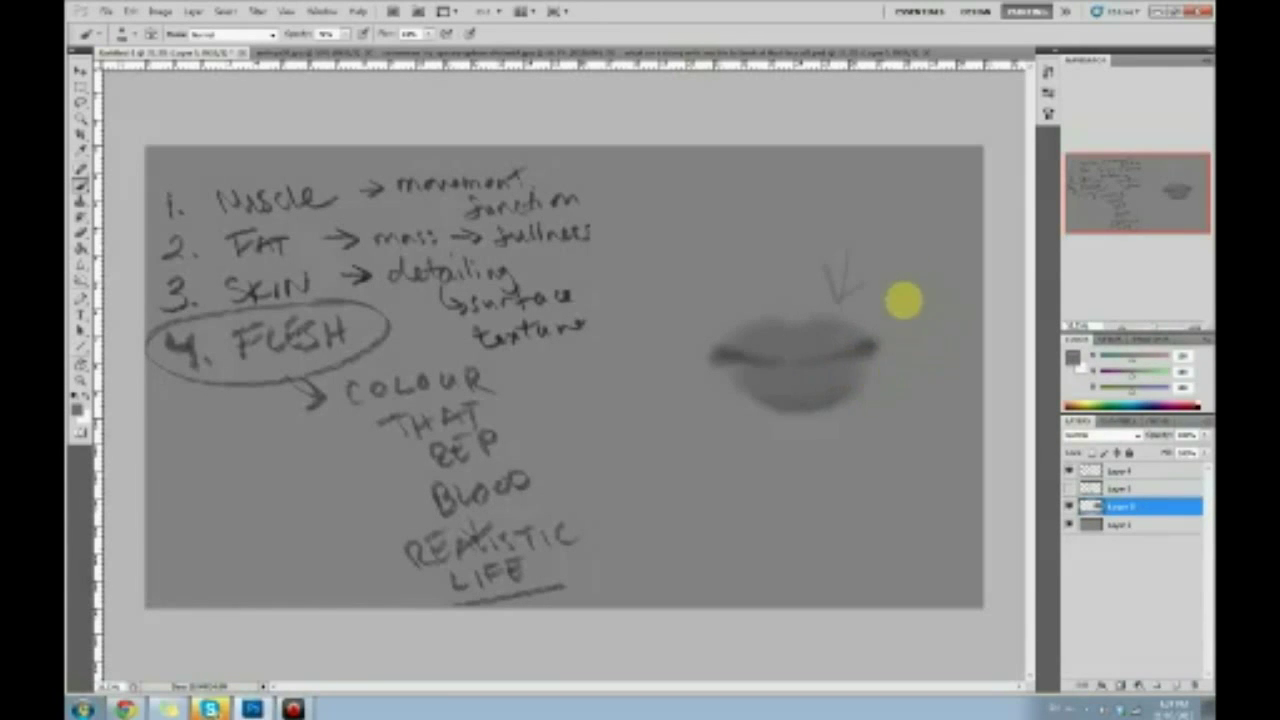
left_click(864, 345, "alt")
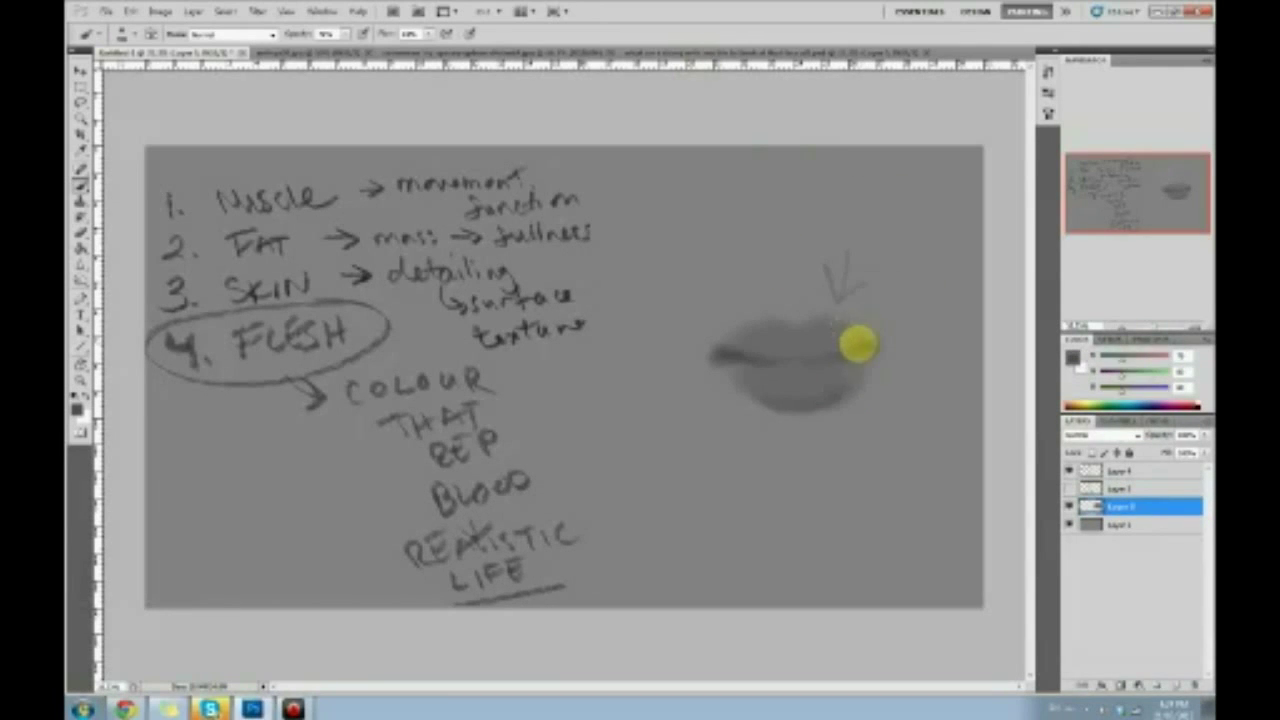
mouse_move(836, 337)
left_mouse_down()
mouse_move(732, 348)
mouse_move(748, 339)
mouse_move(794, 353)
mouse_move(883, 331)
mouse_move(763, 242)
mouse_move(732, 266)
mouse_move(803, 333)
mouse_move(775, 333)
mouse_move(811, 336)
mouse_move(755, 346)
mouse_move(833, 336)
mouse_move(726, 320)
mouse_move(712, 341)
mouse_move(983, 304)
mouse_move(855, 279)
mouse_move(883, 304)
mouse_move(852, 335)
mouse_move(757, 343)
left_mouse_up()
left_click(781, 336, "alt")
left_click(754, 348, "alt")
left_click(727, 320, "alt")
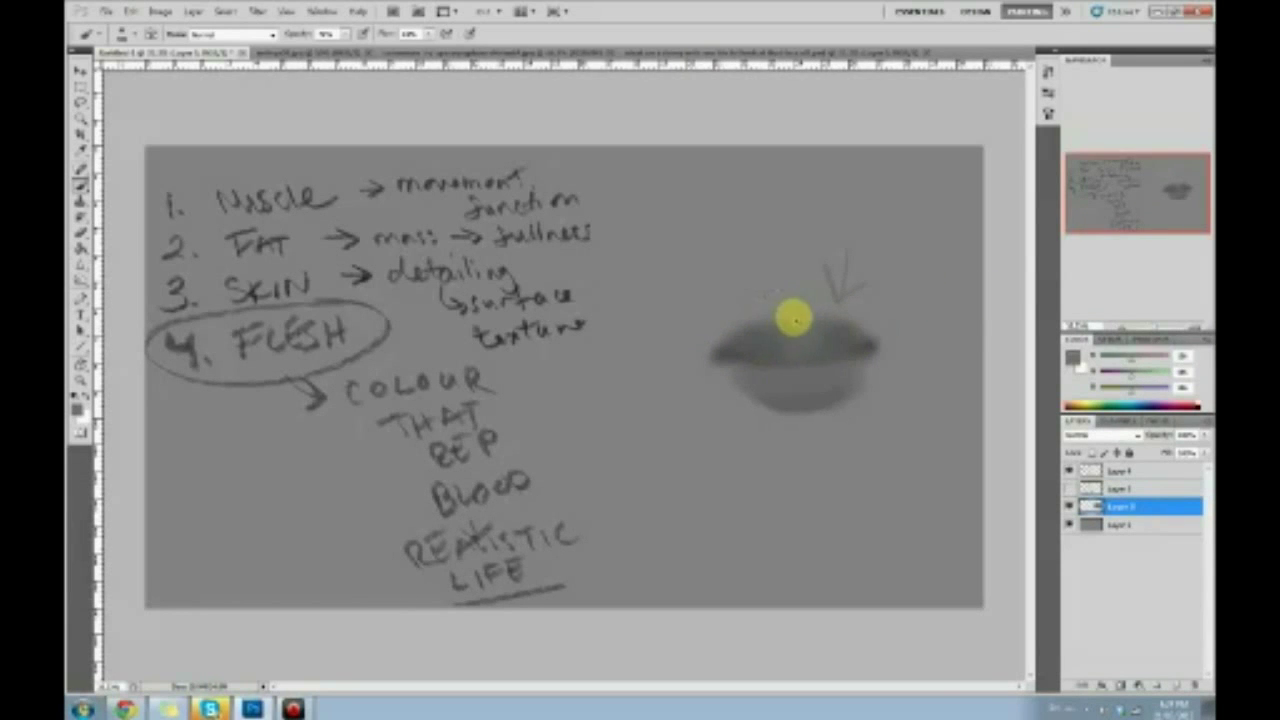
Lighten the centre of the upper lip and soften its upper edge into two rounded lobes.
key("ctrl+plus")
mouse_move(835, 317)
left_mouse_down()
mouse_move(813, 340)
mouse_move(968, 263)
mouse_move(782, 304)
mouse_move(787, 322)
mouse_move(830, 327)
mouse_move(791, 301)
mouse_move(802, 318)
mouse_move(833, 301)
mouse_move(807, 329)
mouse_move(854, 331)
left_mouse_up()
left_click_drag(945, 365, 786, 380)
mouse_move(907, 256)
left_mouse_down()
mouse_move(894, 280)
mouse_move(857, 286)
left_mouse_up()
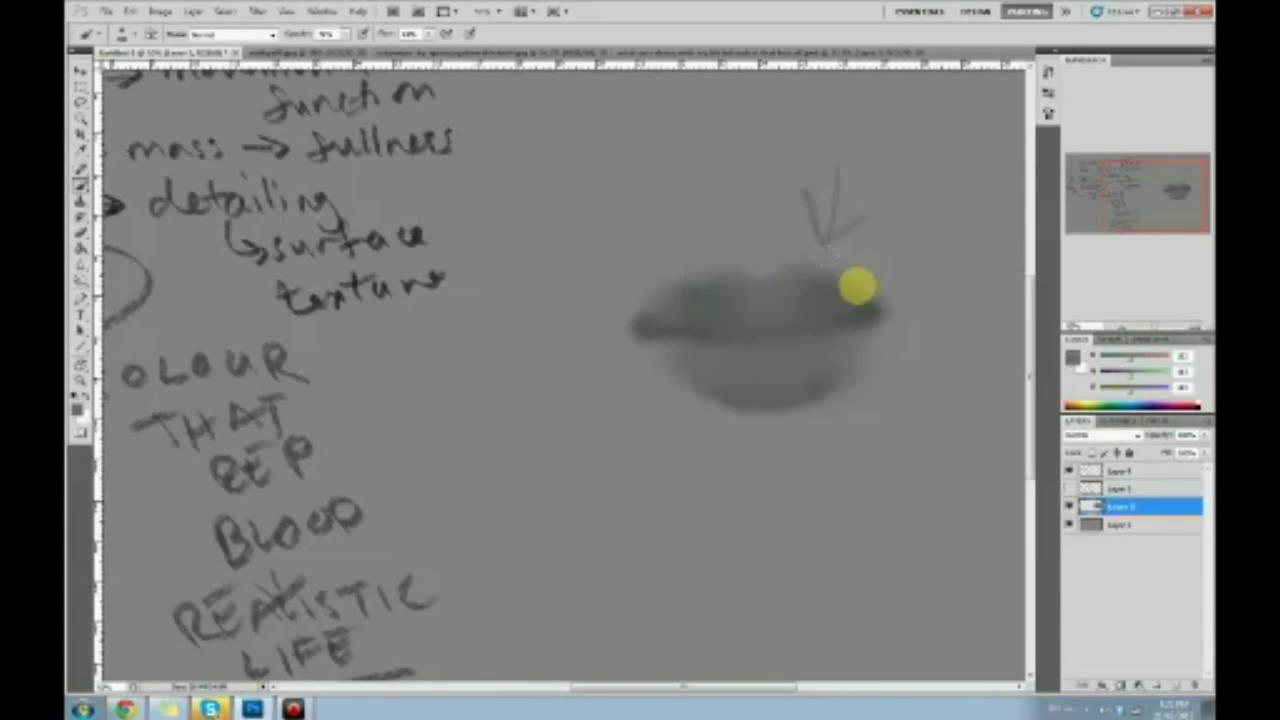
mouse_move(857, 286)
left_mouse_down()
mouse_move(797, 320)
mouse_move(874, 271)
mouse_move(850, 291)
mouse_move(880, 283)
mouse_move(649, 266)
mouse_move(652, 283)
left_mouse_up()
Rotate the lips layer slightly clockwise to level the mouth, and erase the arrow above the lips.
key("ctrl+minus")
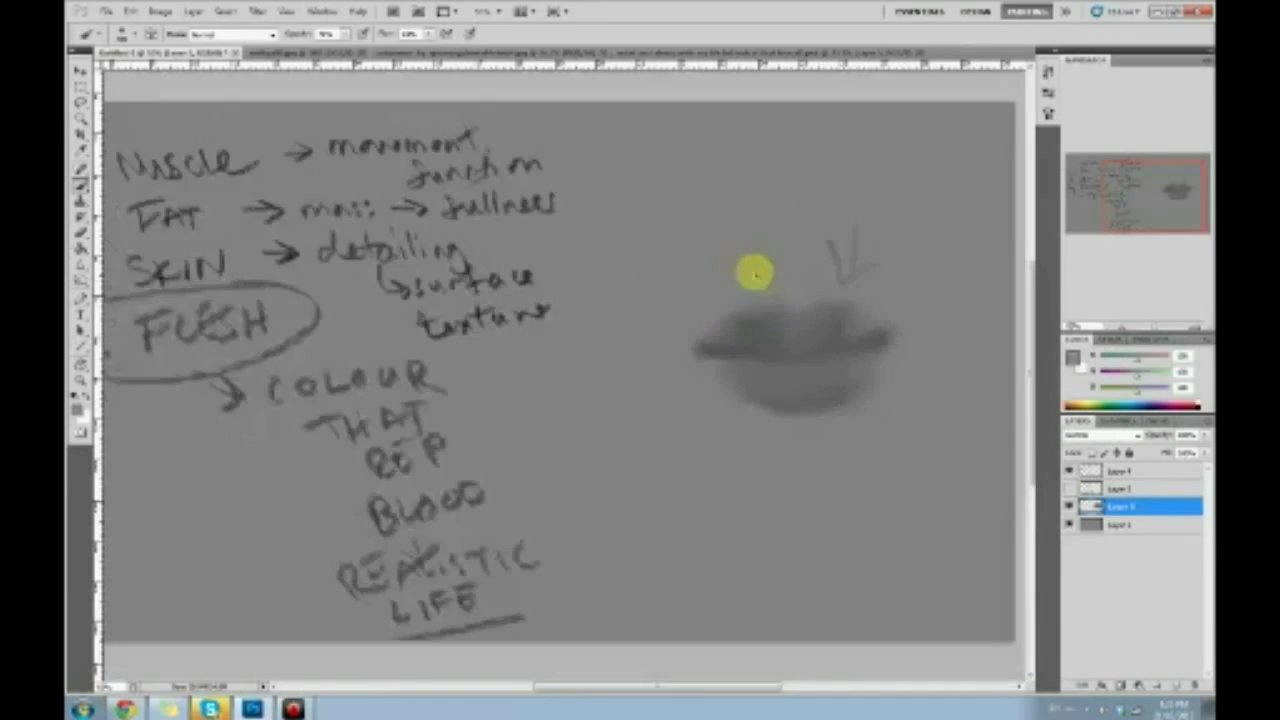
key("ctrl+minus")
key("ctrl+t")
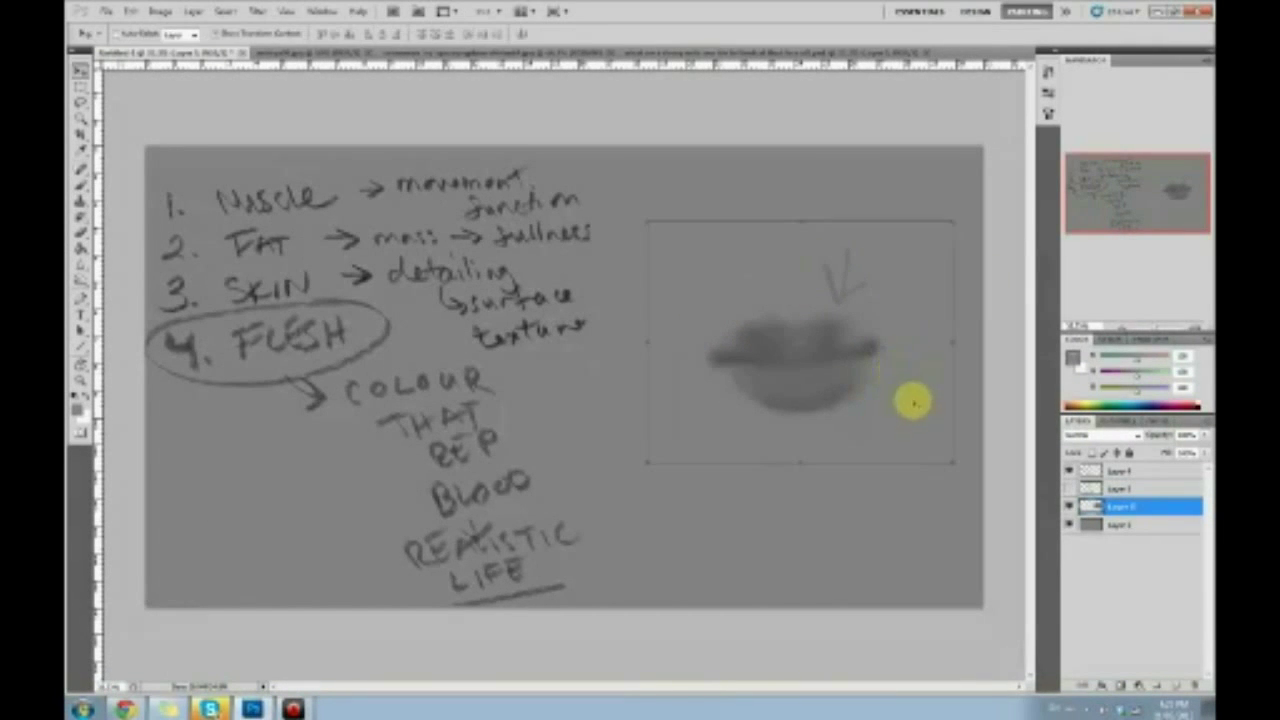
left_click_drag(957, 480, 951, 484)
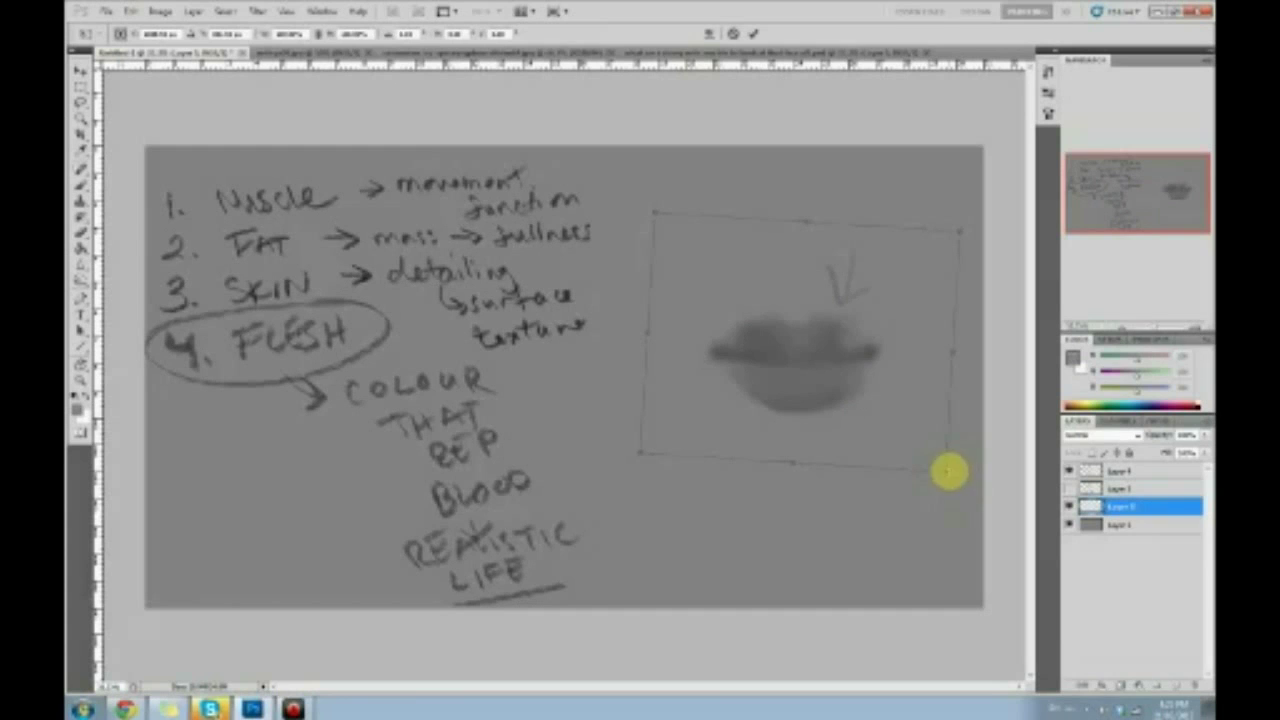
key("Return")
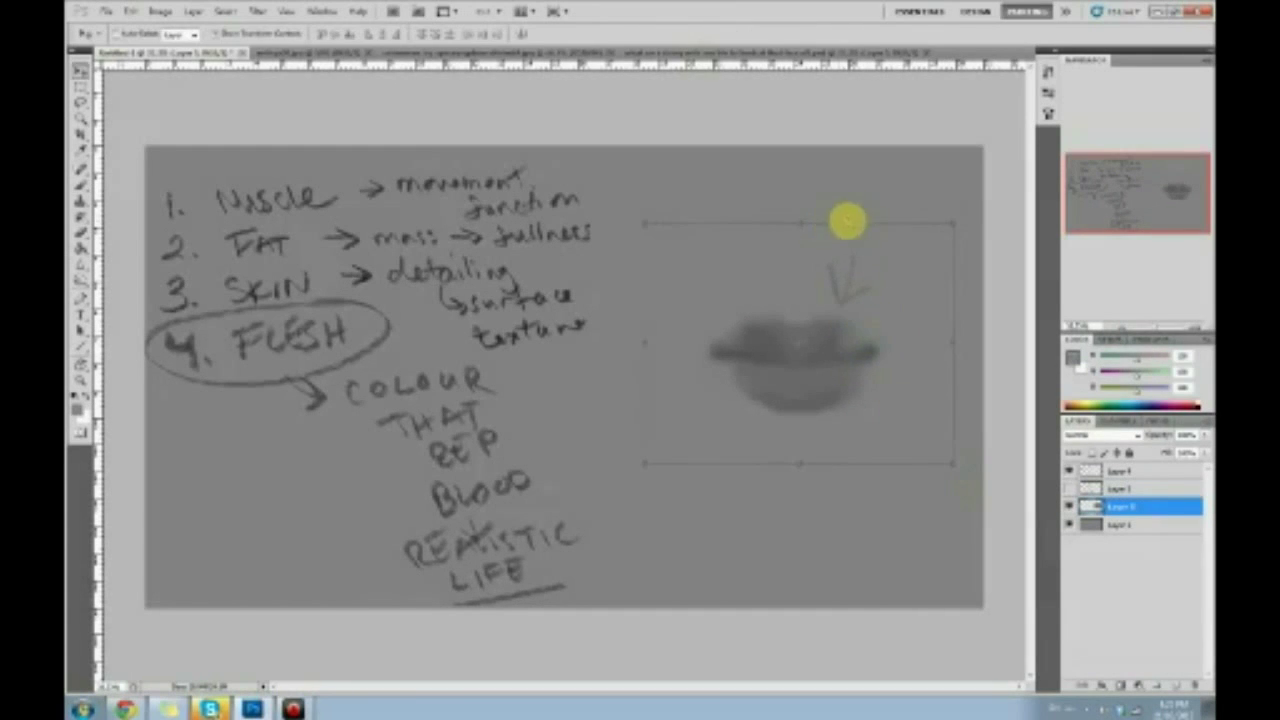
key("b")
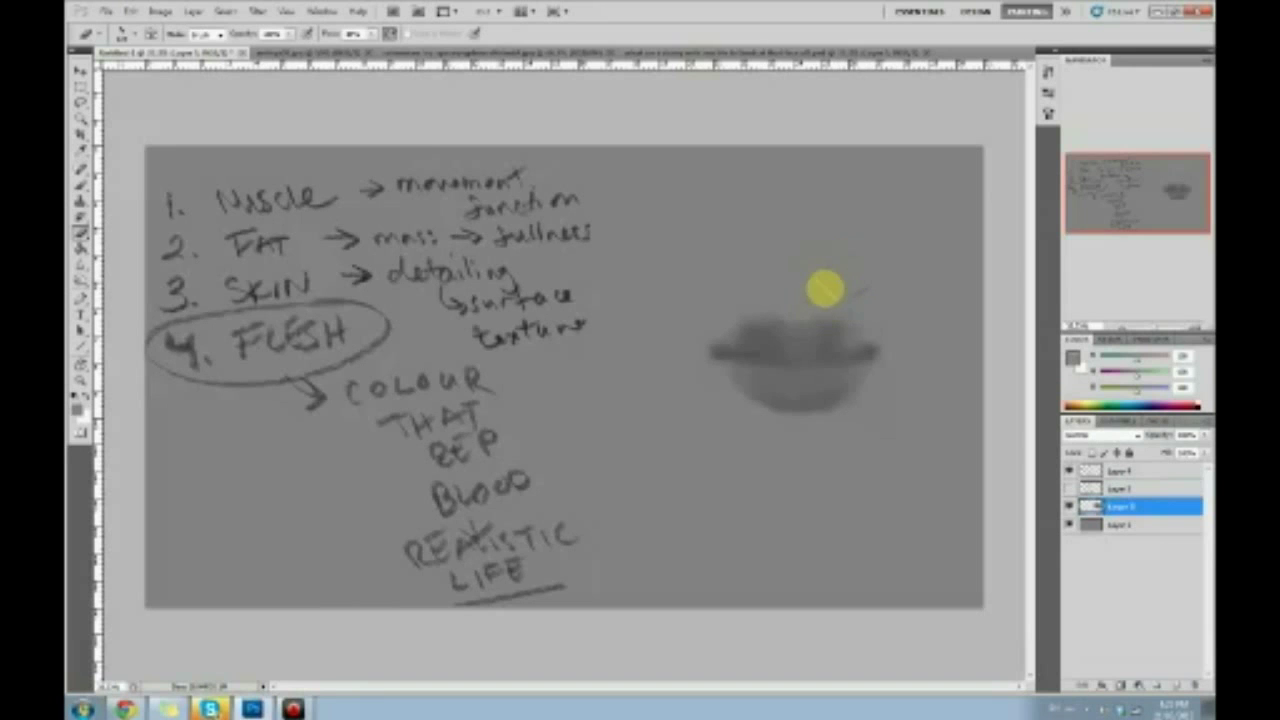
Reshape the lower lip with sampled greys, shading its bottom edge and softening its outer contour.
key("b")
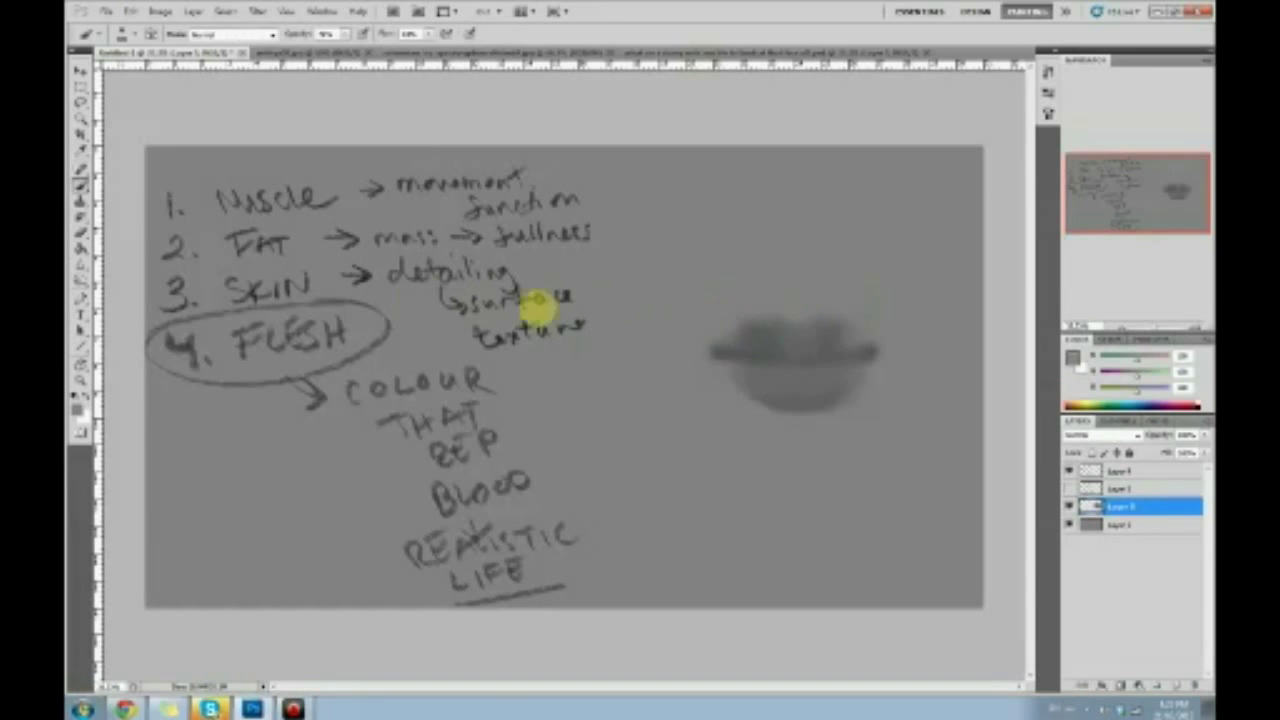
left_click(720, 354, "alt")
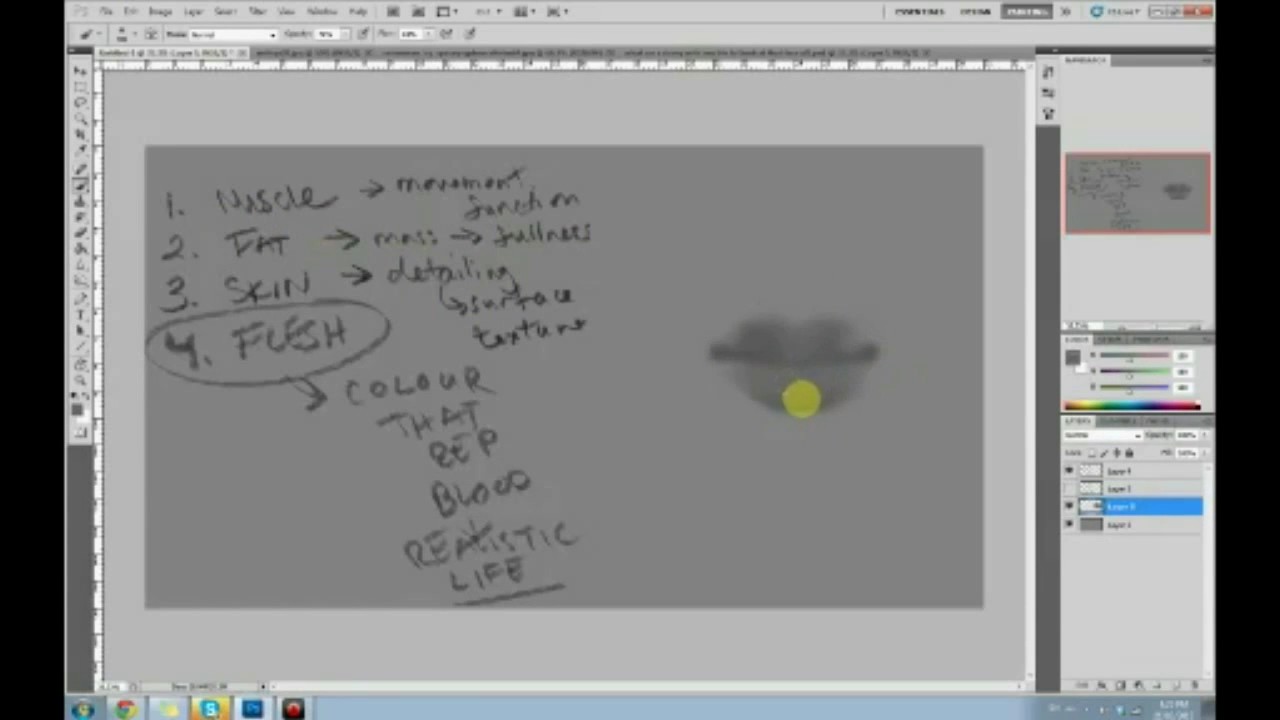
left_click(868, 352, "alt")
mouse_move(818, 406)
left_mouse_down()
mouse_move(769, 409)
mouse_move(848, 400)
mouse_move(761, 417)
left_mouse_up()
left_click(762, 416, "alt")
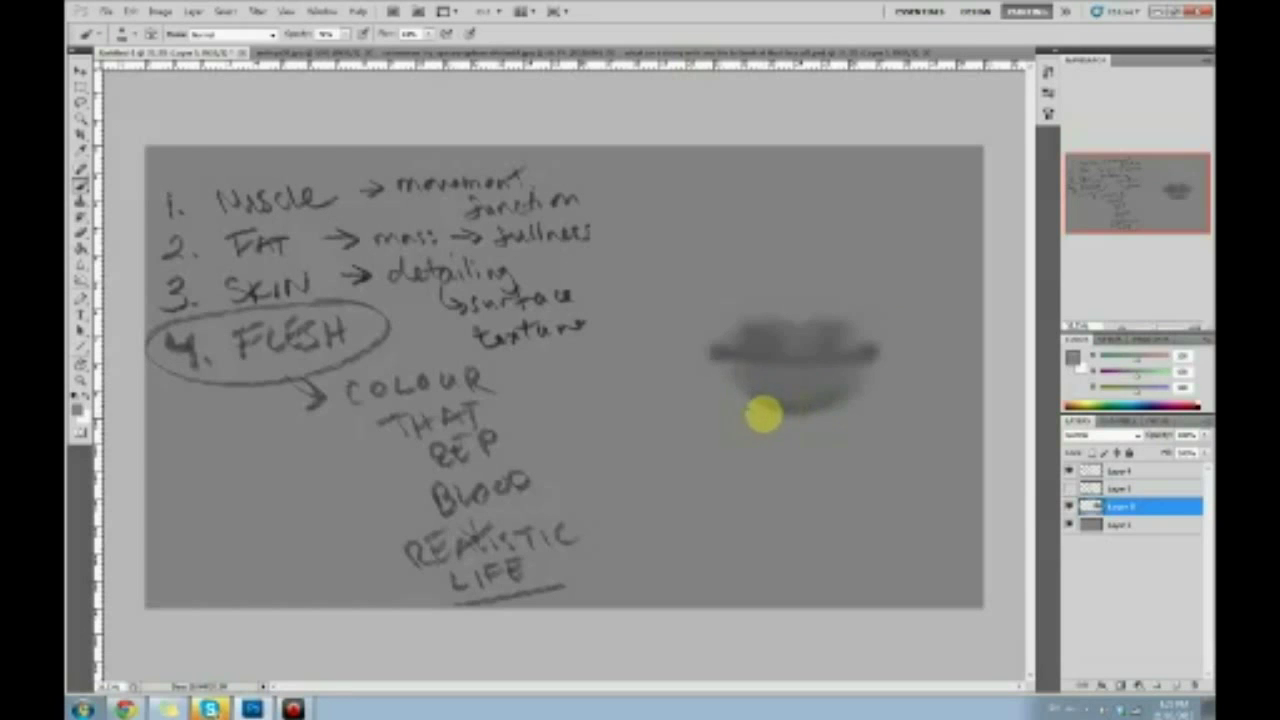
Deepen the upper lip with the Burn tool set to Shadows, and blend its centre and parting line with sampled greys.
left_click(80, 278)
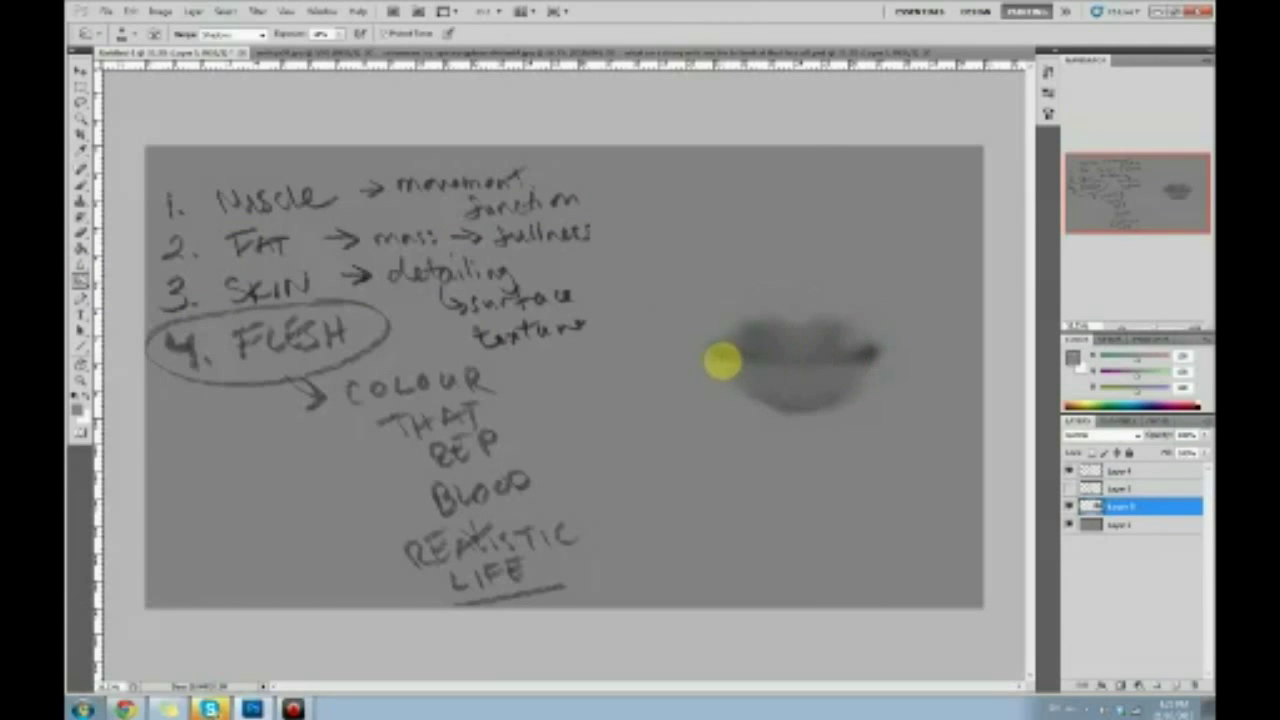
mouse_move(730, 360)
left_mouse_down()
mouse_move(816, 356)
mouse_move(778, 360)
mouse_move(806, 361)
mouse_move(823, 351)
mouse_move(763, 356)
mouse_move(846, 345)
mouse_move(756, 352)
mouse_move(941, 311)
mouse_move(807, 277)
mouse_move(794, 347)
mouse_move(819, 354)
mouse_move(763, 355)
mouse_move(804, 358)
mouse_move(852, 338)
mouse_move(798, 349)
mouse_move(786, 340)
mouse_move(815, 345)
mouse_move(778, 329)
left_mouse_up()
key("b")
left_click(803, 357, "alt")
left_click(800, 346, "alt")
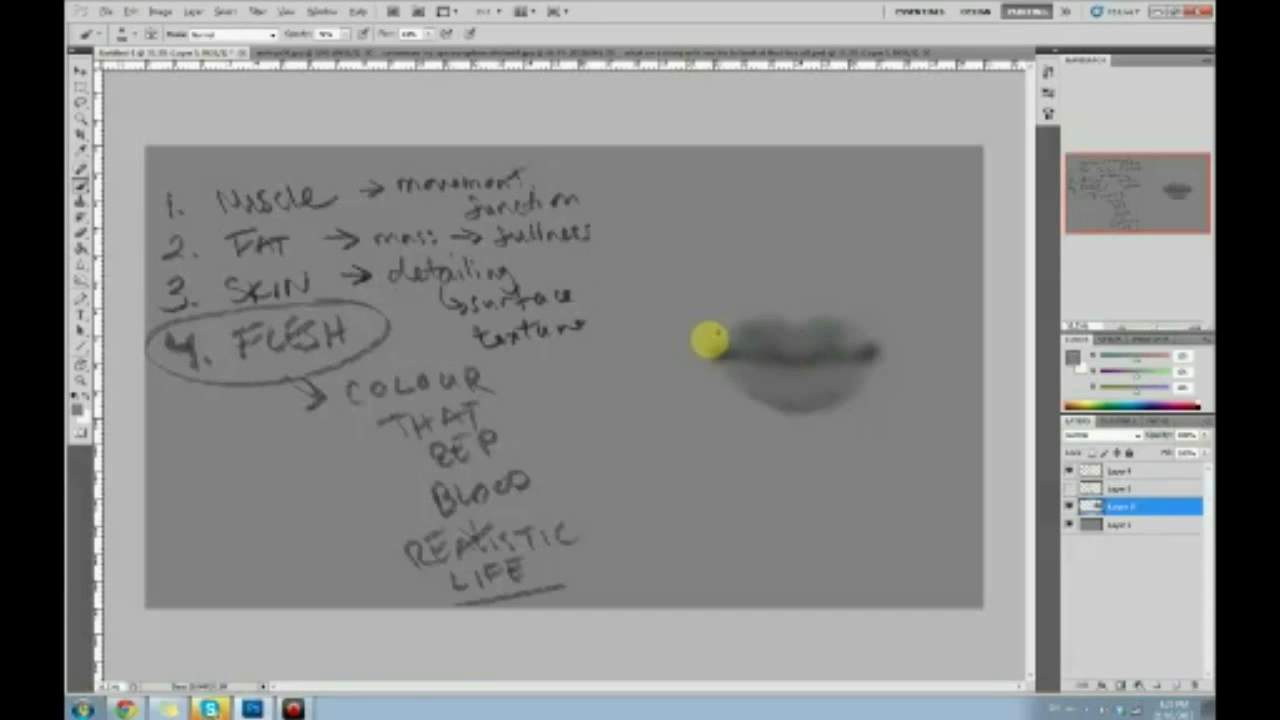
Sharpen the left mouth corner with sampled greys and darken the parting line across to the right side.
left_click(720, 350, "alt")
left_click(730, 366, "alt")
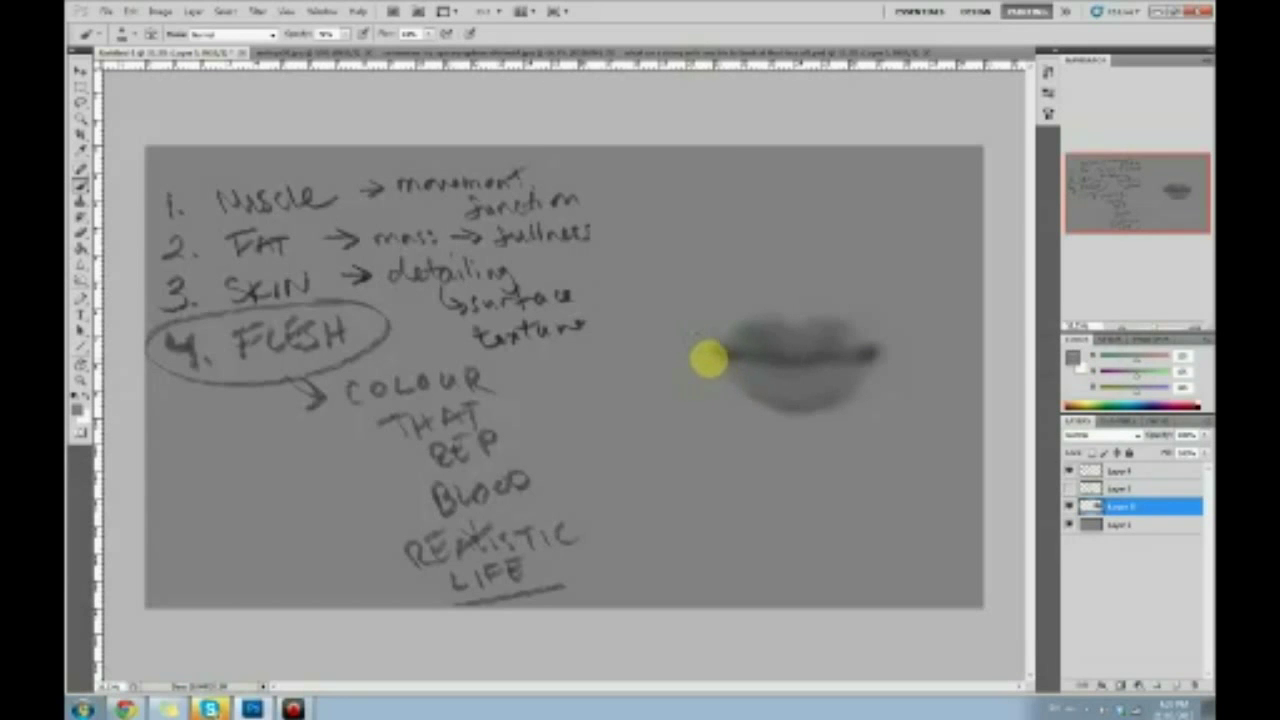
left_click(726, 354, "alt")
left_click_drag(726, 354, 841, 352)
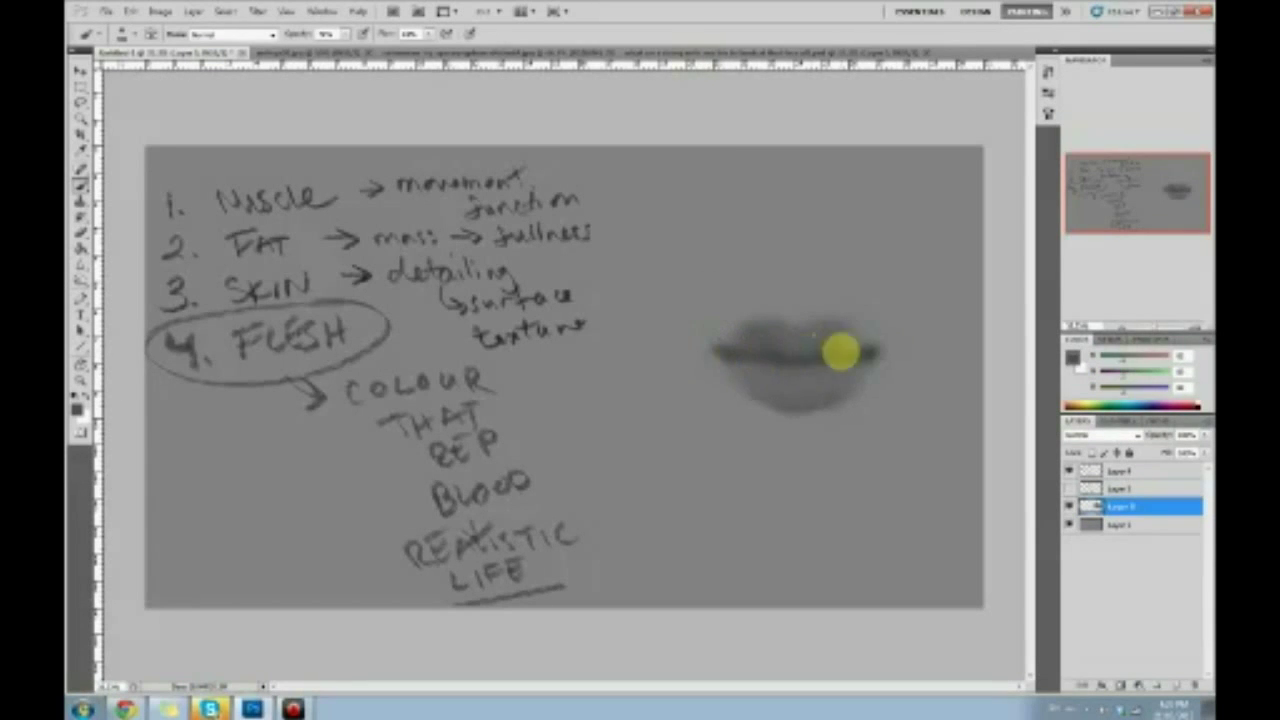
Refine the right mouth corner by alternating sampled background grey and dark lip grey.
left_click(880, 364, "alt")
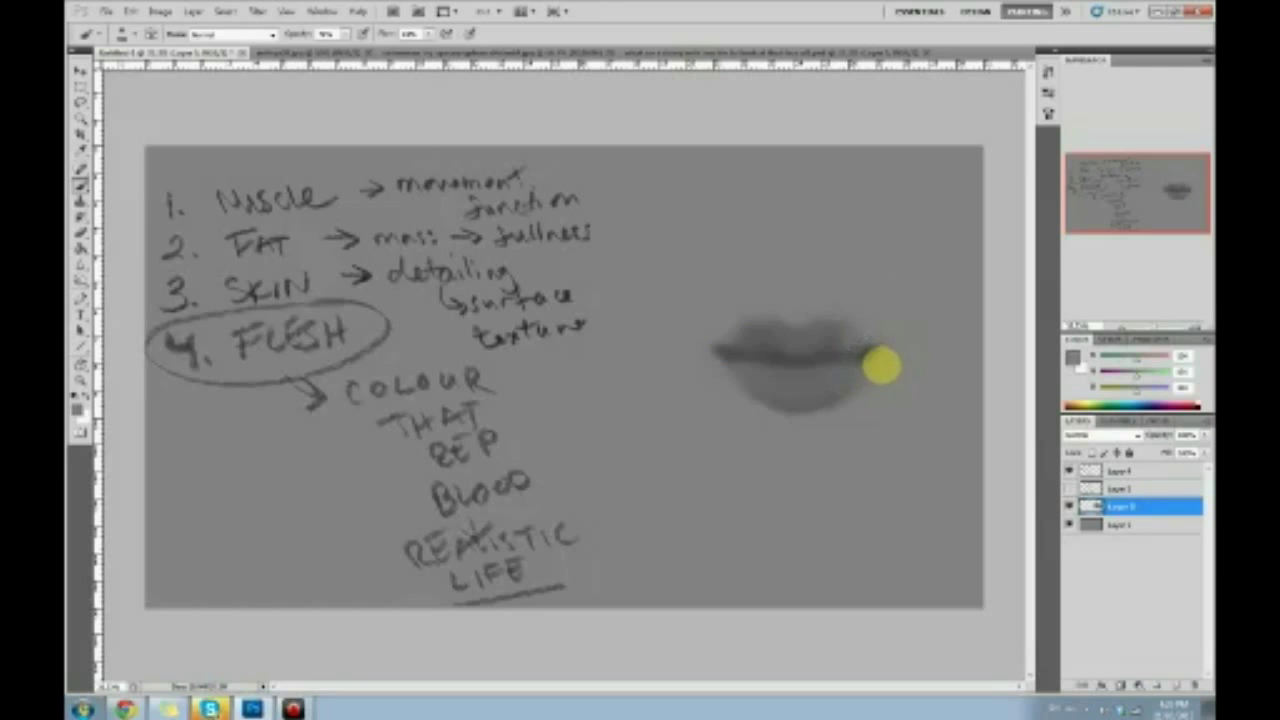
left_click(871, 349, "alt")
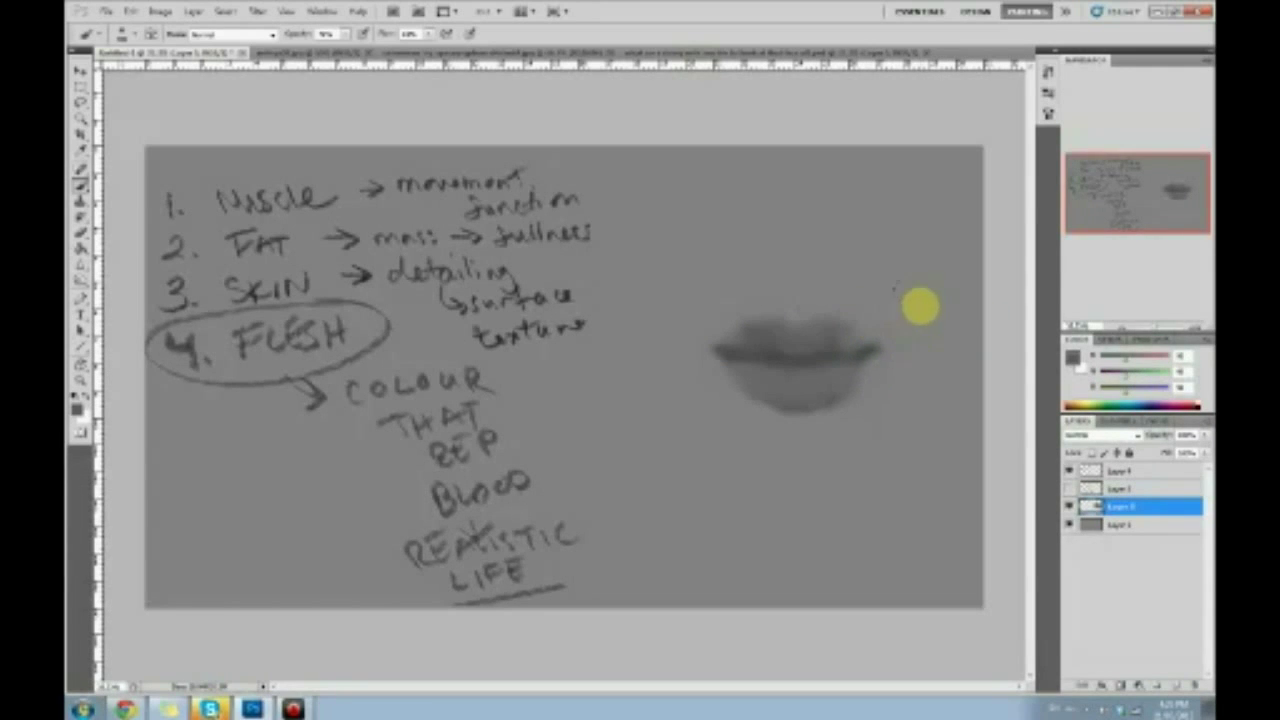
left_click(666, 381, "alt")
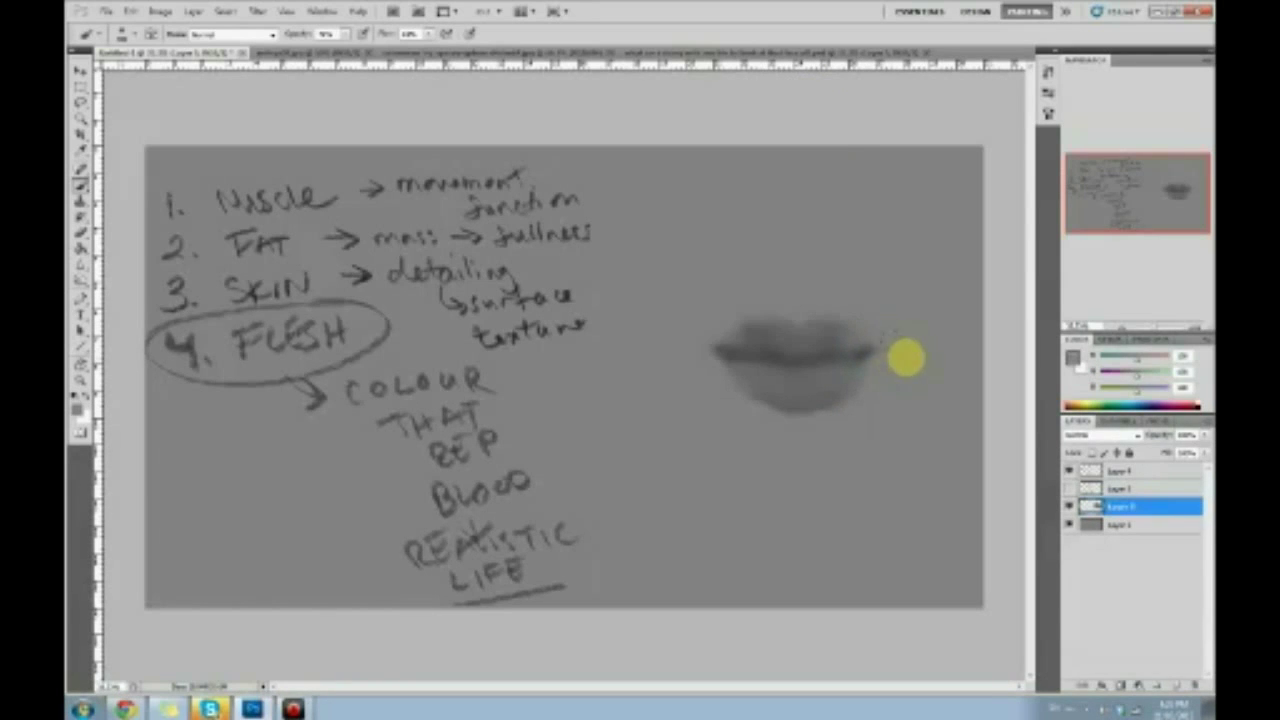
left_click(865, 350, "alt")
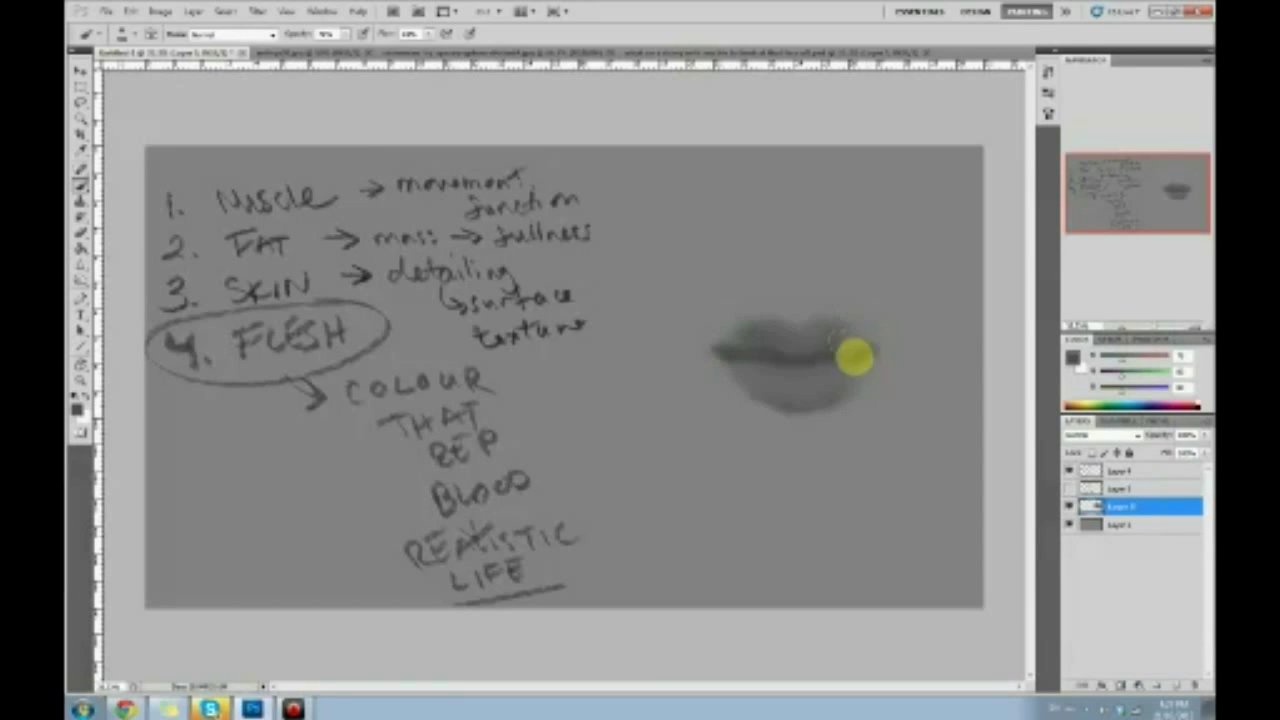
Refine the lip outline, parting line and lower lip with sampled greys, and start the philtrum shadow above the upper lip.
left_click(883, 340, "alt")
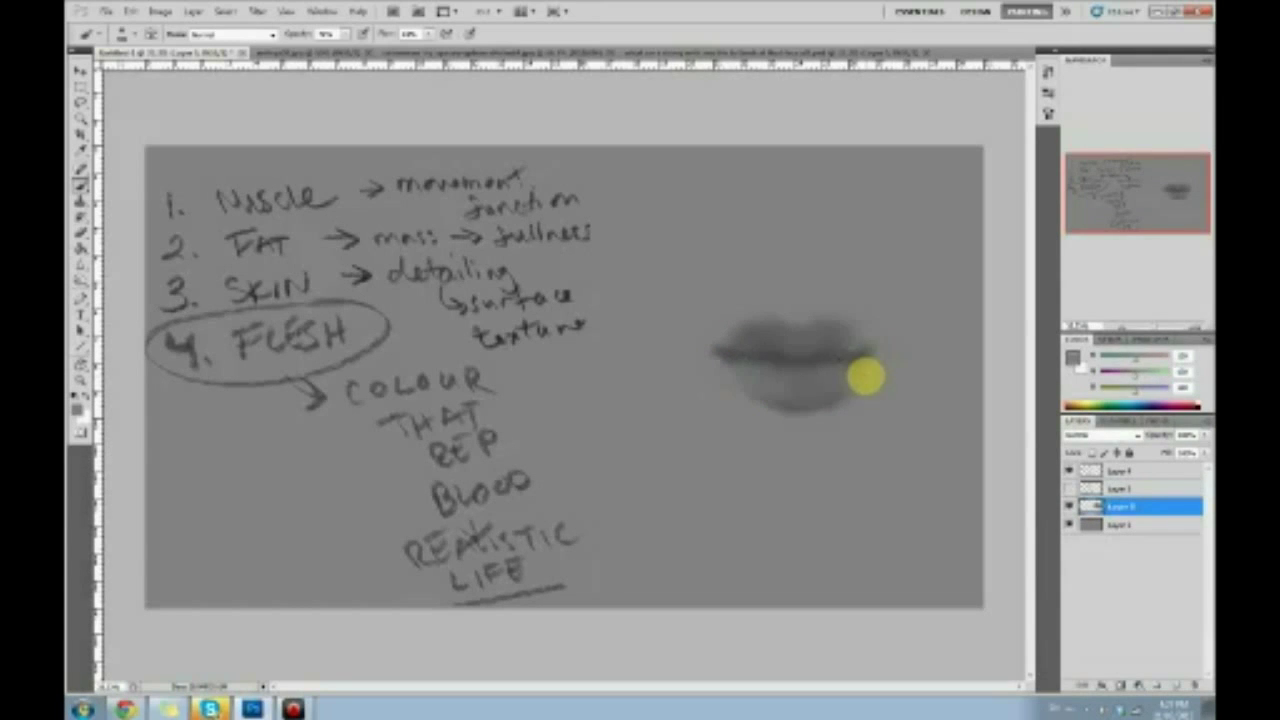
left_click(798, 363, "alt")
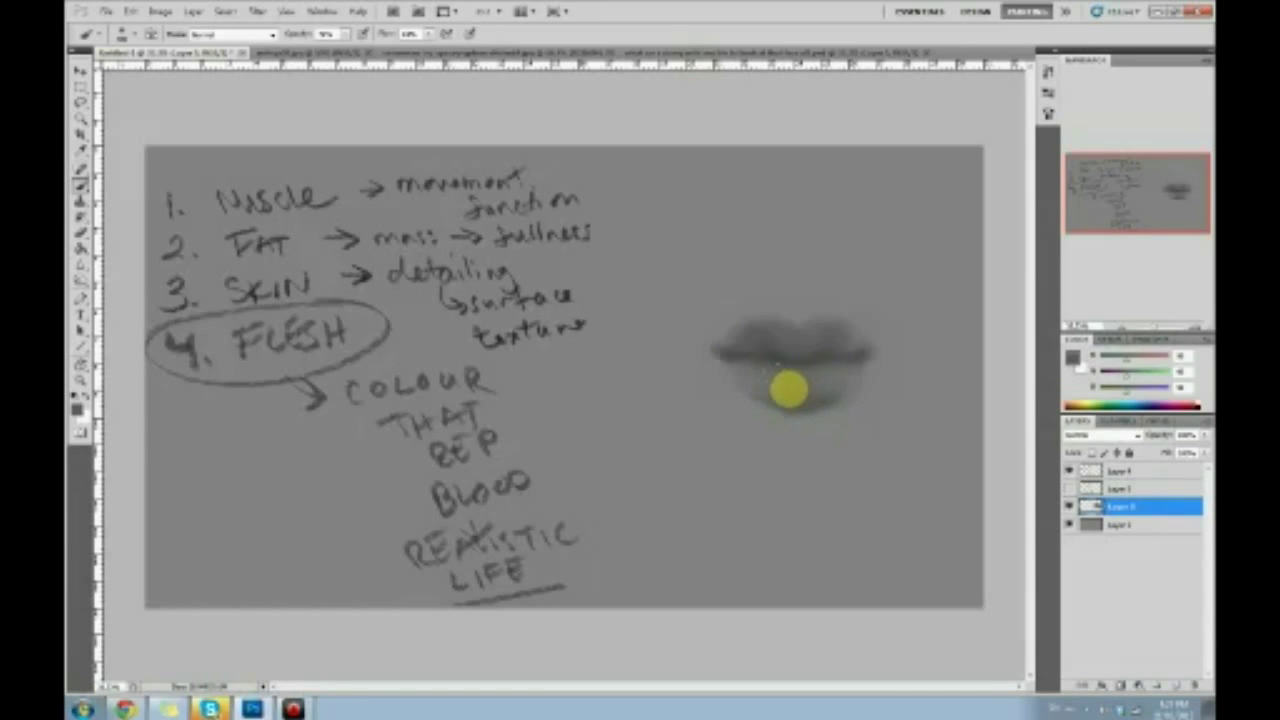
left_click(781, 378, "alt")
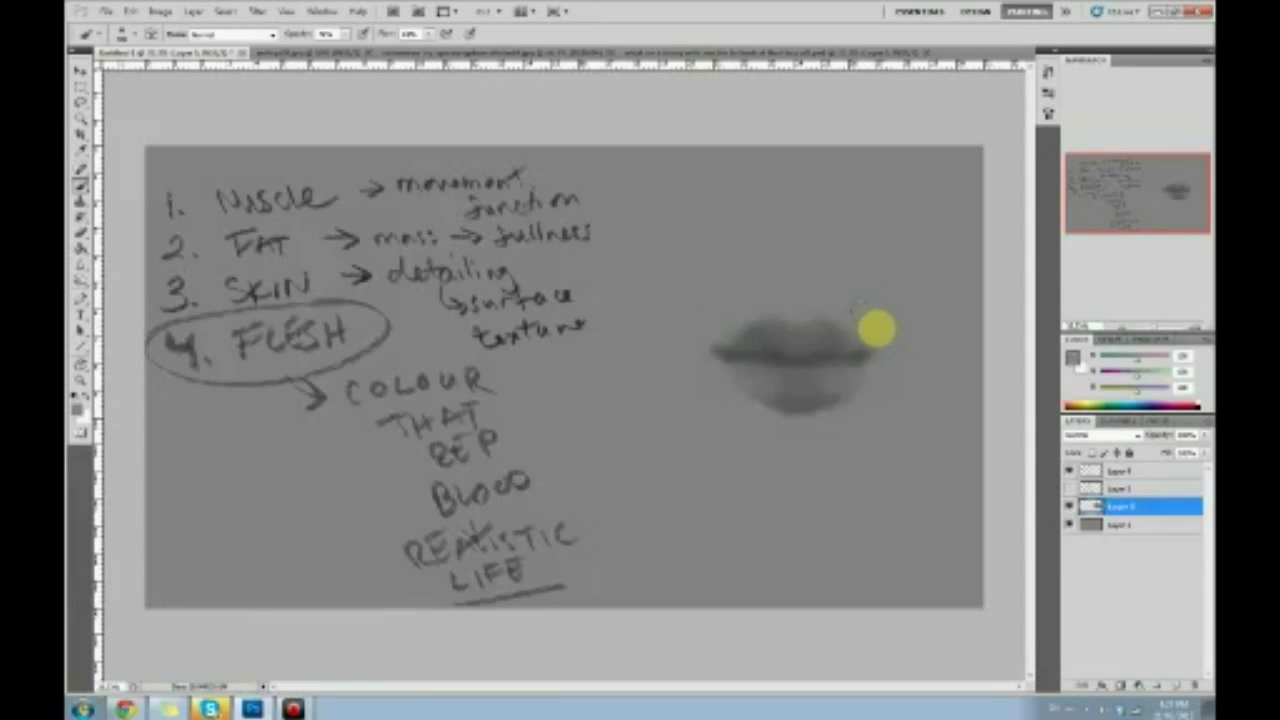
left_click(794, 330, "alt")
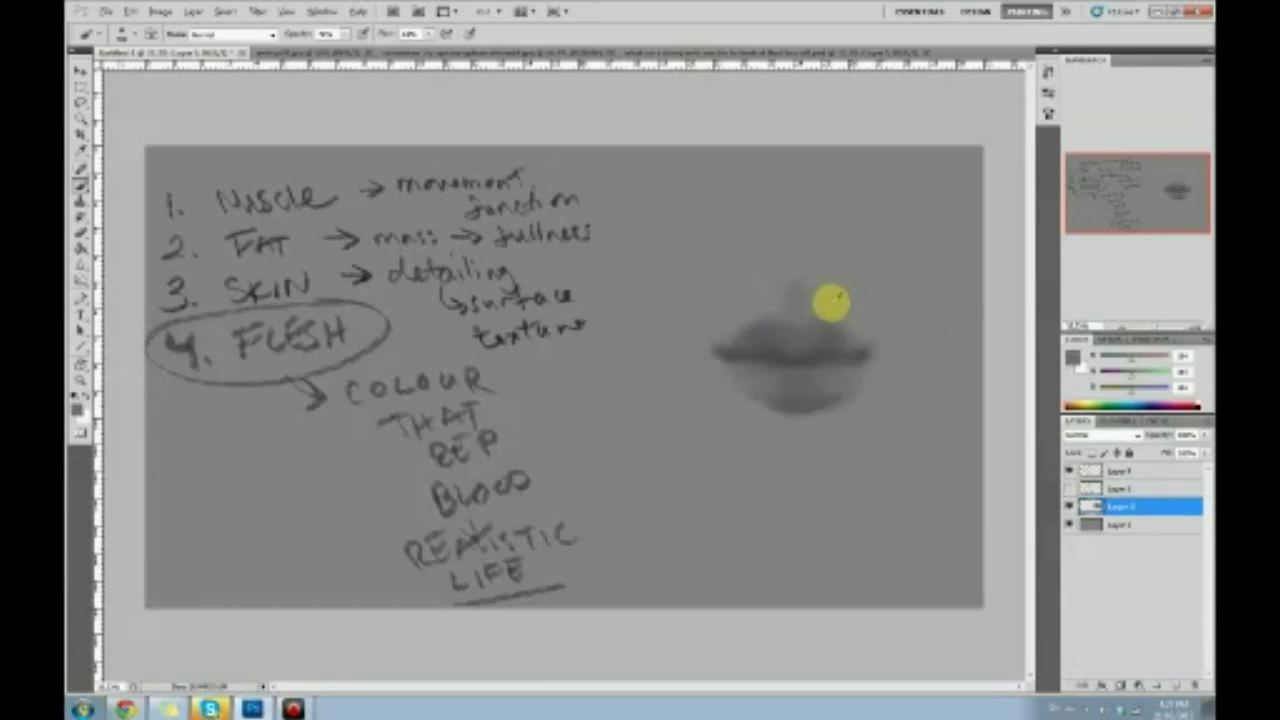
Paint a light grey spot above the lips as the light source, and shade the base of the nose over the philtrum.
left_click(1070, 357)
left_click_drag(835, 290, 777, 263)
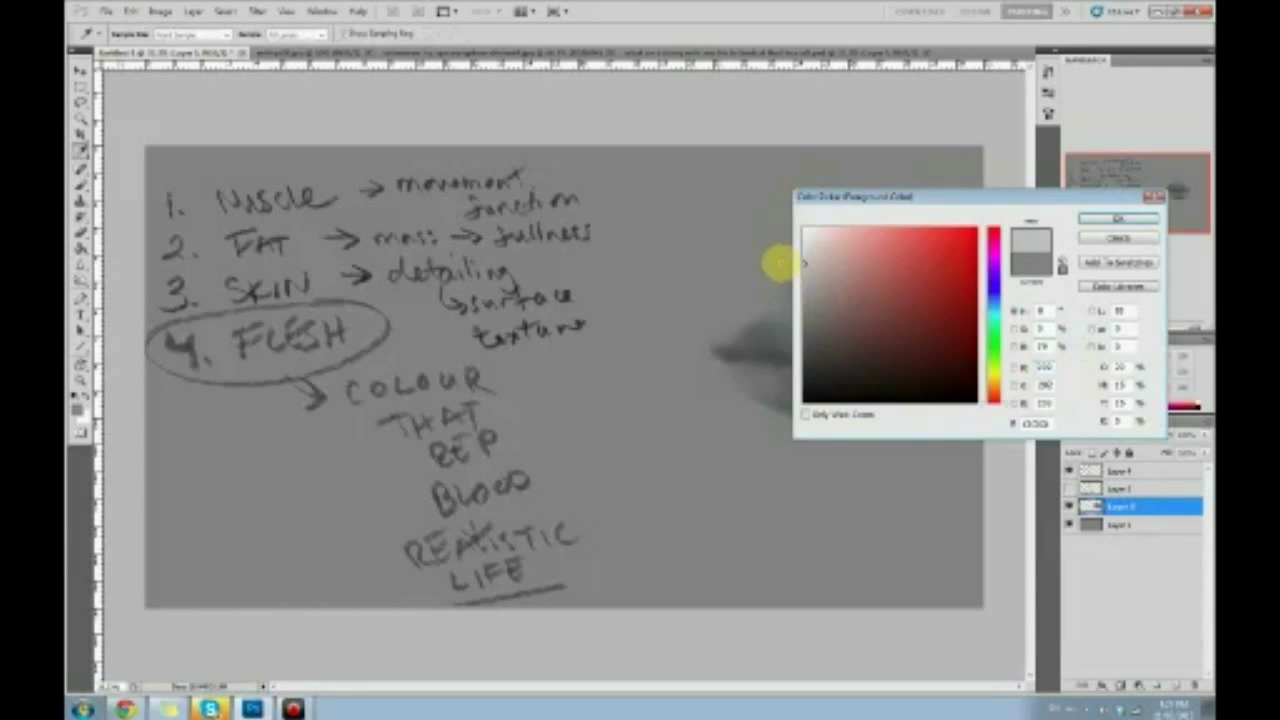
left_click(1117, 218)
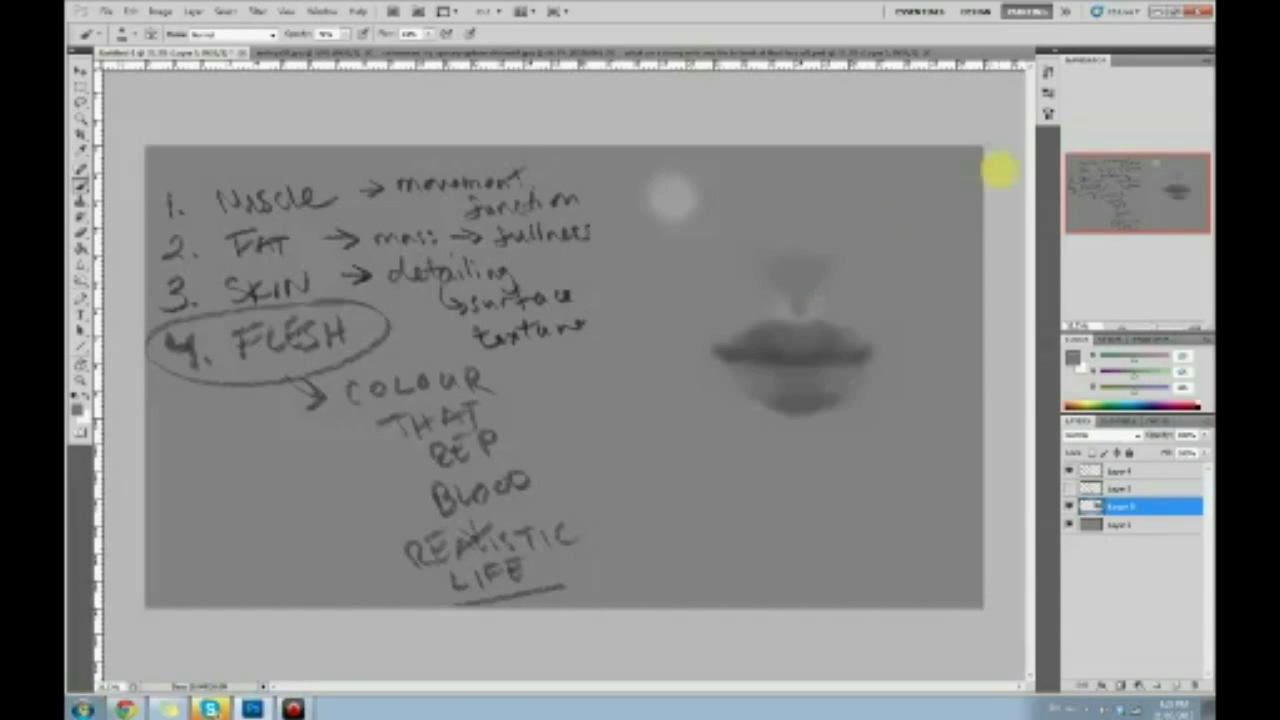
mouse_move(808, 258)
left_mouse_down()
mouse_move(743, 257)
mouse_move(734, 241)
left_mouse_up()
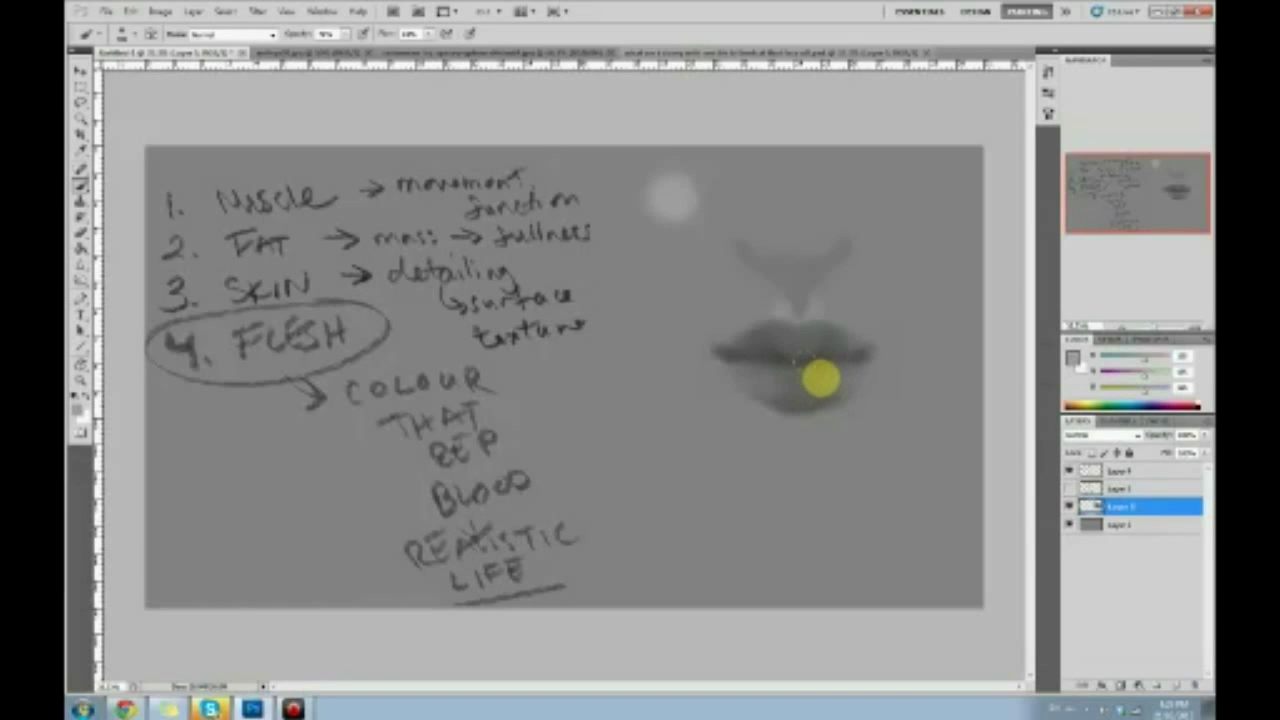
Set the foreground colour to black and sketch a small side profile of a face with an eye between the notes and the lips.
left_click(1072, 357)
left_click(863, 336)
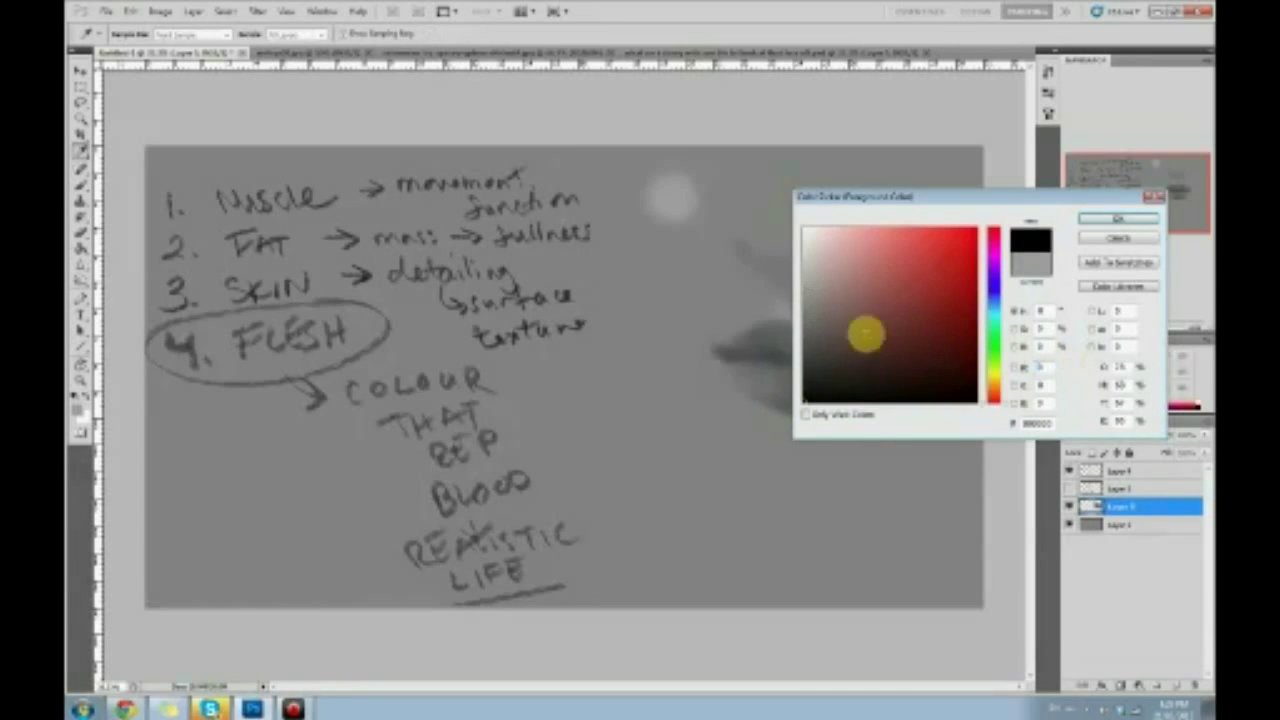
left_click(1118, 218)
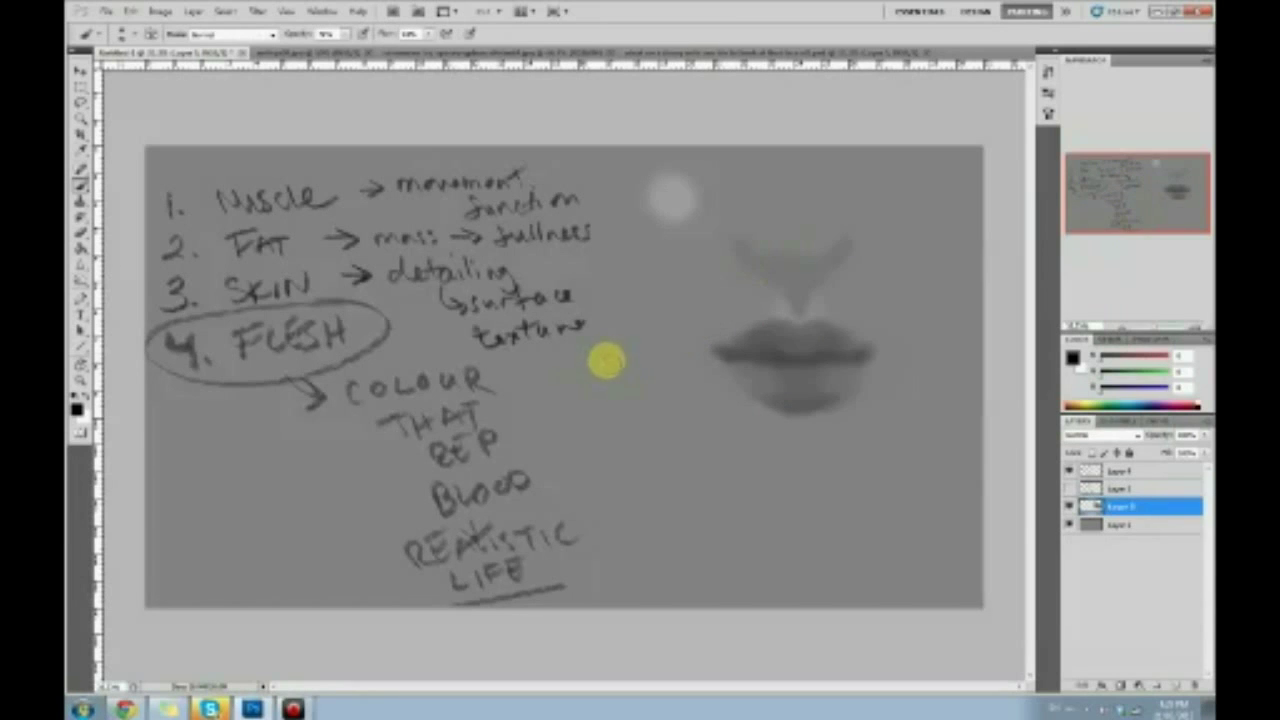
mouse_move(605, 328)
left_mouse_down()
mouse_move(626, 357)
mouse_move(651, 531)
mouse_move(605, 540)
left_mouse_up()
mouse_move(633, 396)
left_mouse_down()
mouse_move(664, 452)
mouse_move(664, 472)
mouse_move(646, 474)
mouse_move(664, 477)
mouse_move(650, 505)
left_mouse_up()
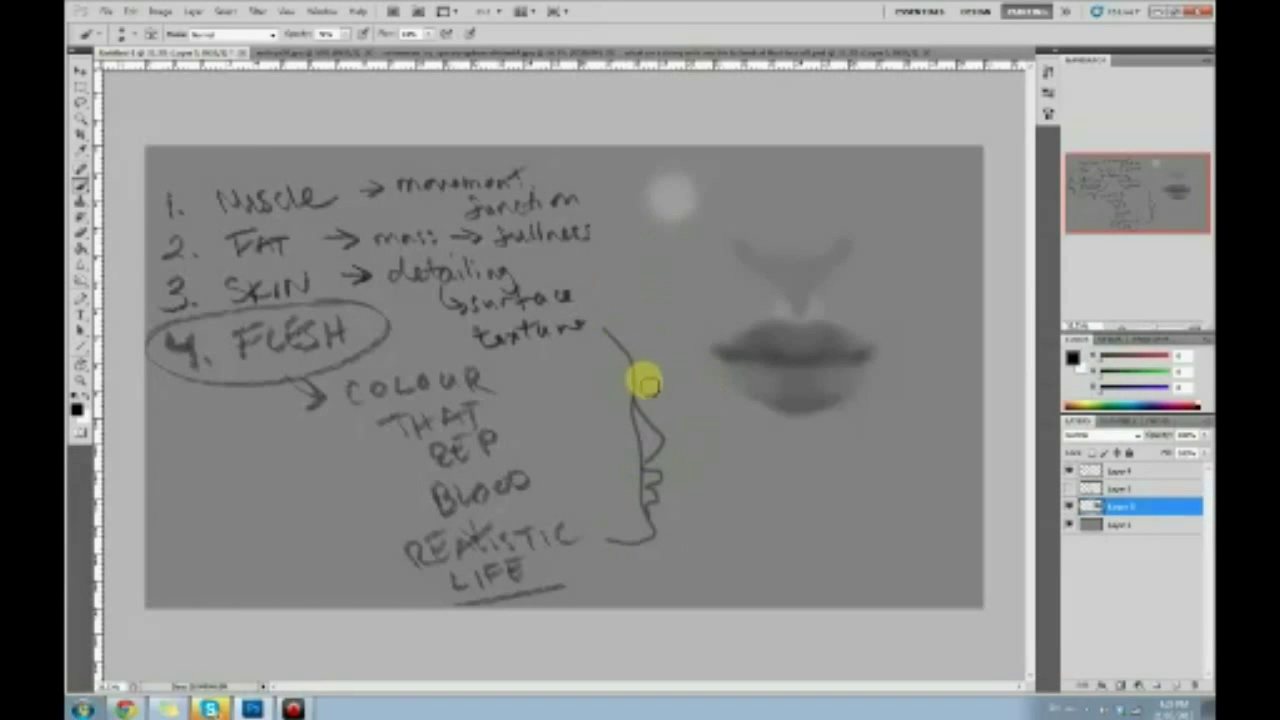
left_click_drag(627, 401, 630, 412)
left_click_drag(614, 390, 630, 383)
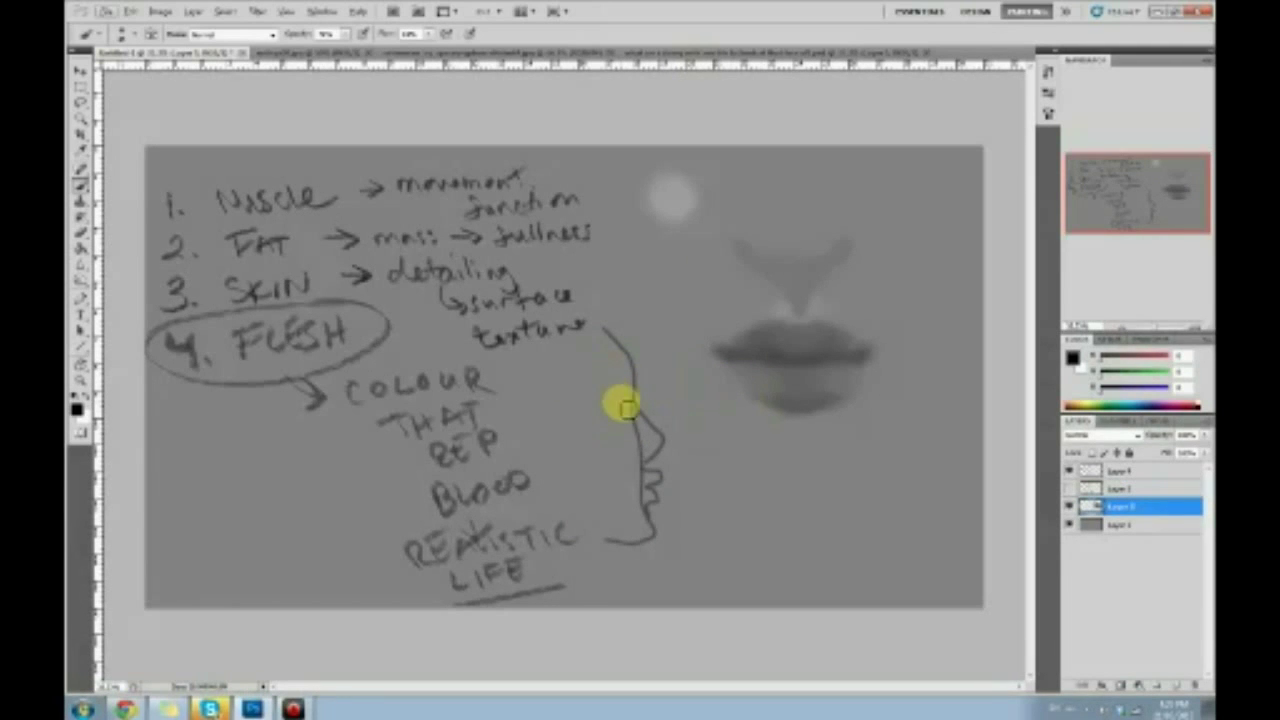
Draw a light grey arrow pointing down in front of the profile to show the light direction.
left_click_drag(667, 318, 688, 437)
key("ctrl+z")
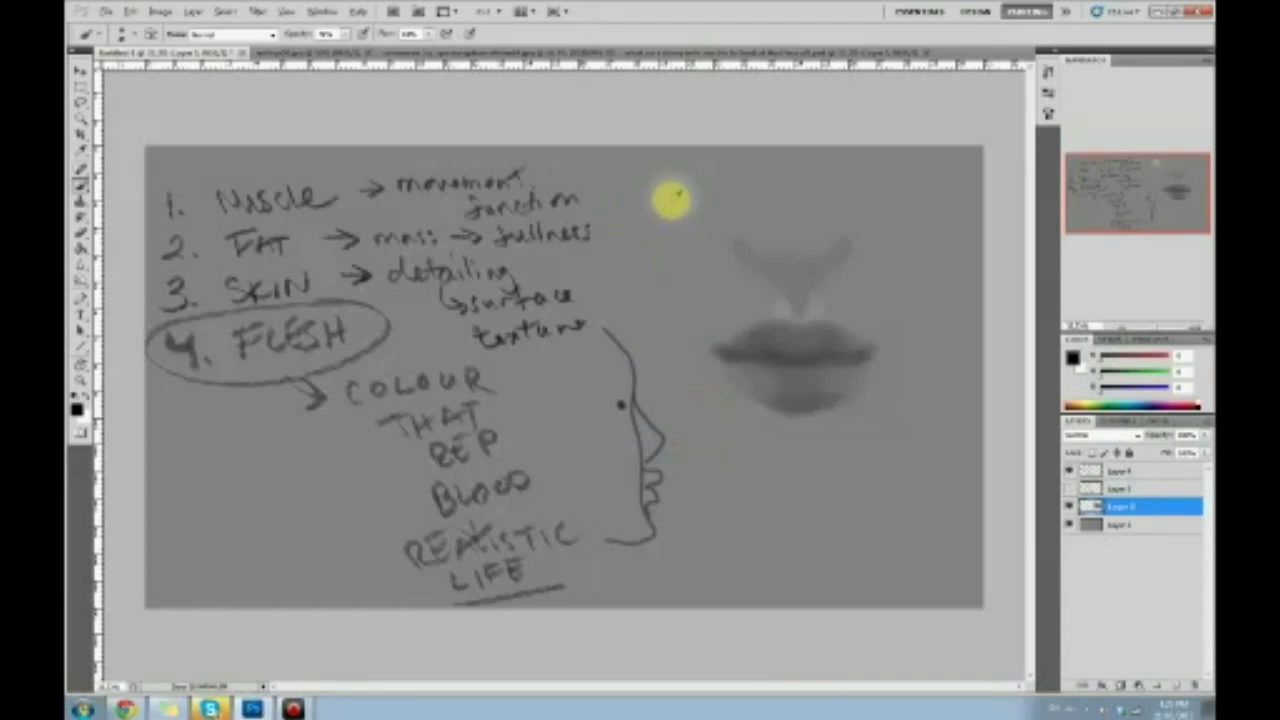
left_click_drag(693, 331, 690, 437)
mouse_move(668, 388)
left_mouse_down()
mouse_move(691, 438)
mouse_move(708, 417)
left_mouse_up()
Shade the profile's brow, nose underside and lips with dark grey, and highlight its upward-facing planes with light grey.
left_click(649, 424, "alt")
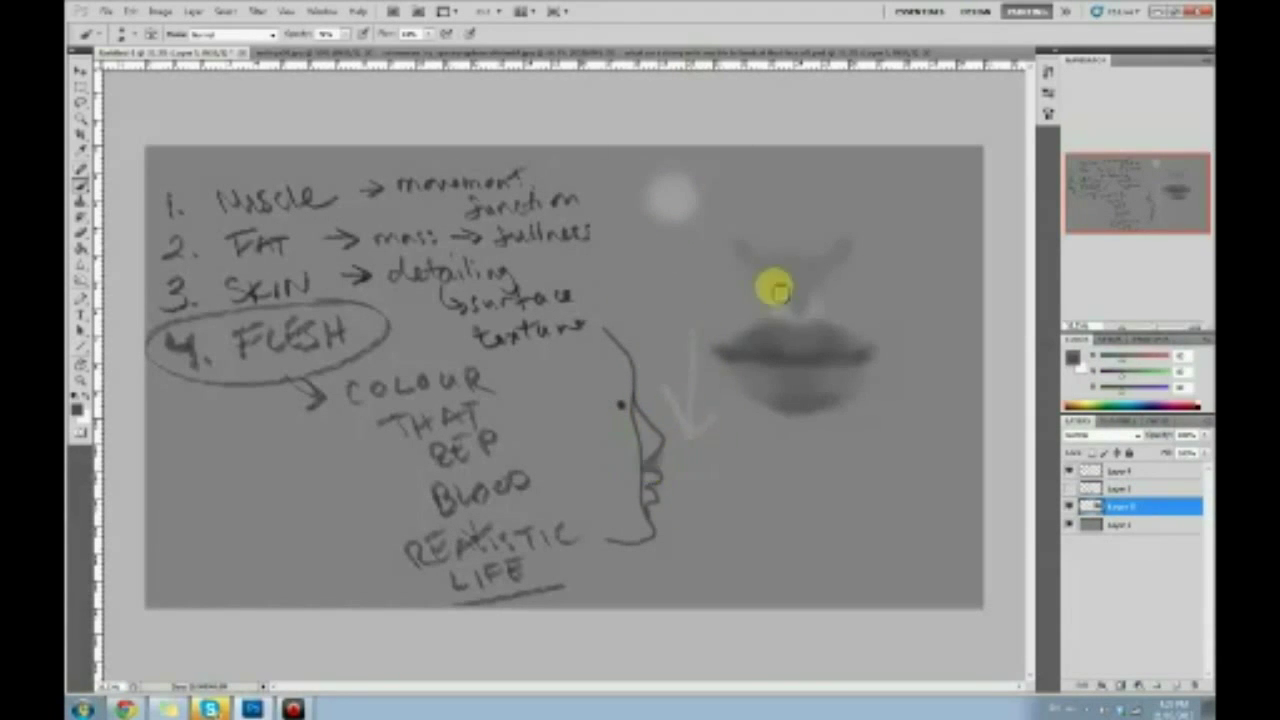
left_click(620, 404)
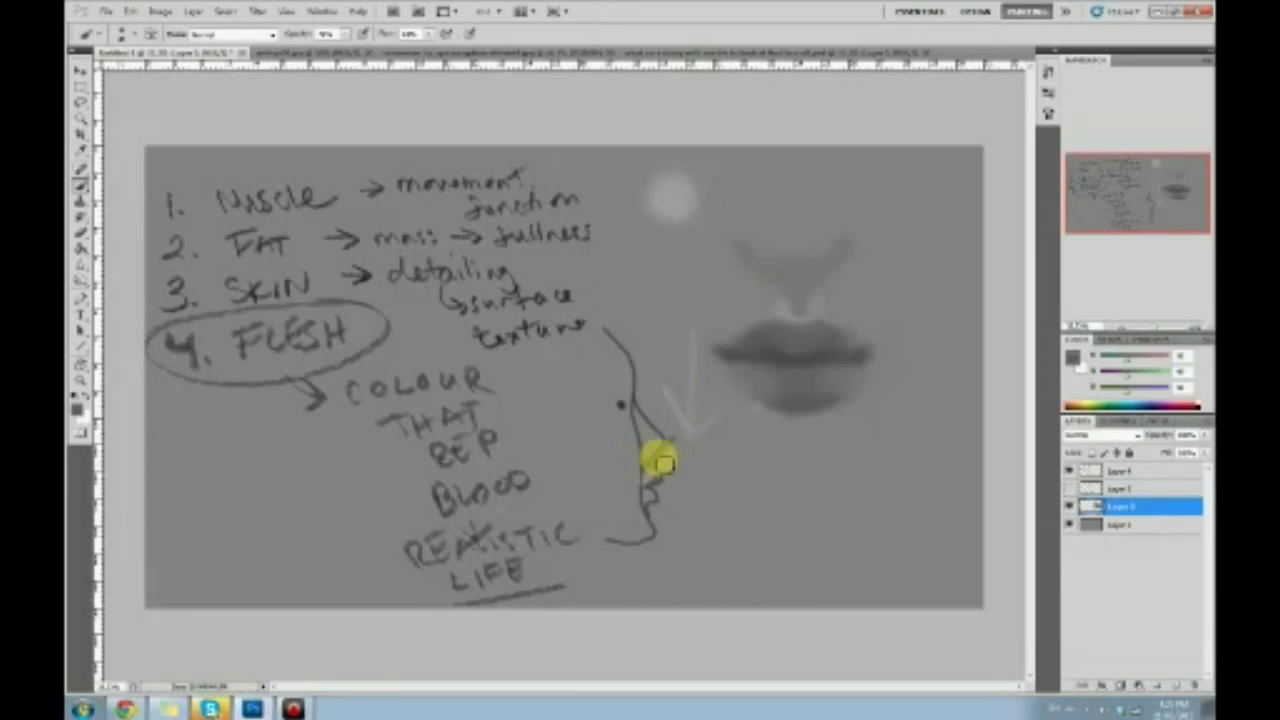
left_click(666, 197)
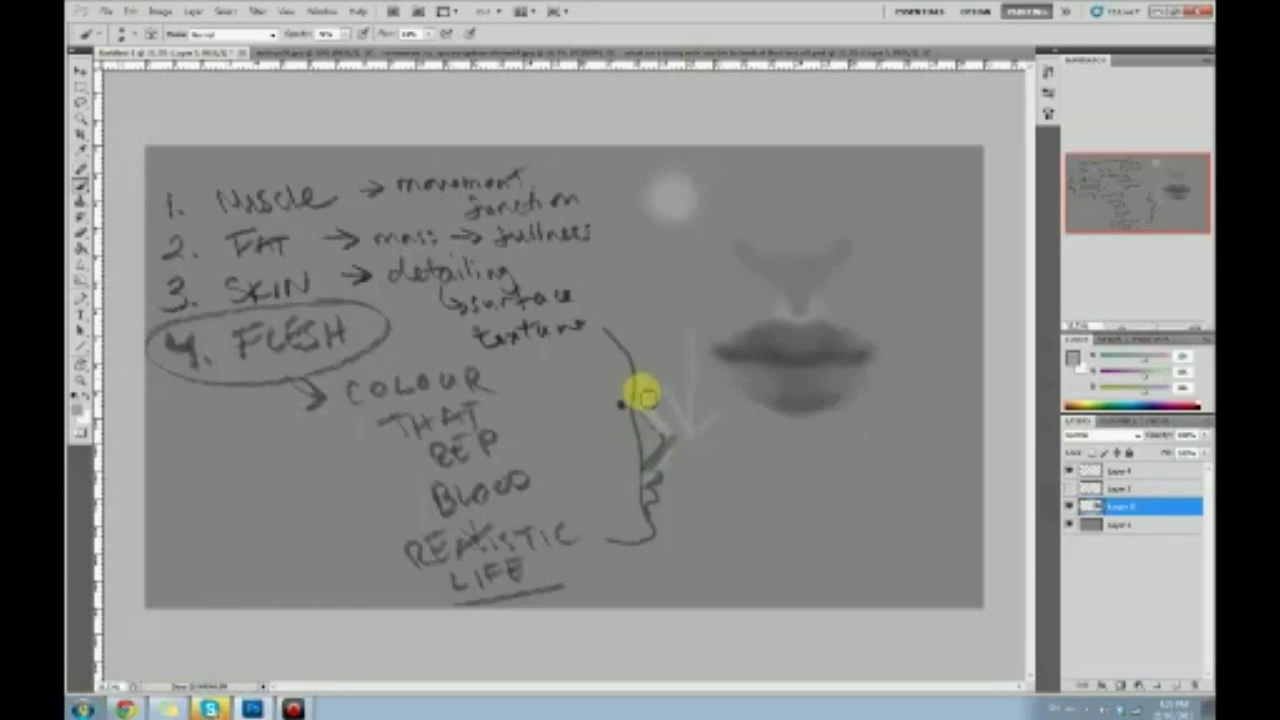
left_click(628, 382, "alt")
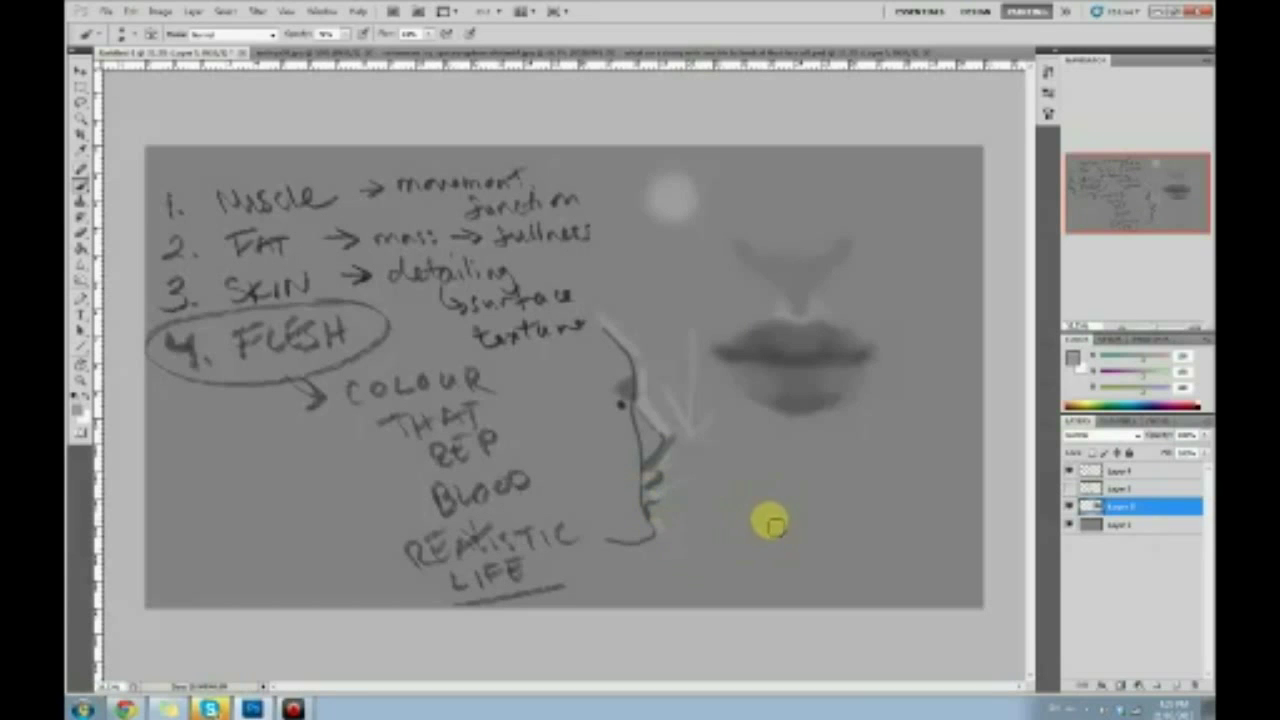
left_click(659, 492, "alt")
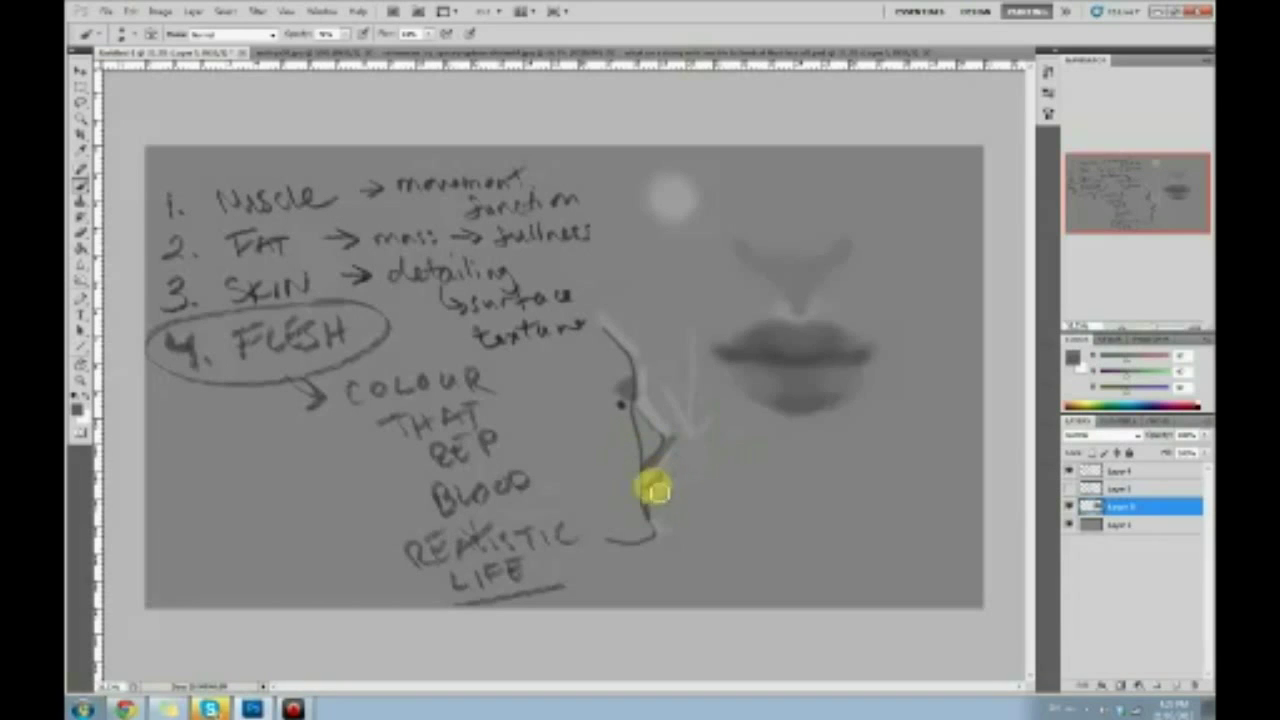
left_click_drag(663, 319, 654, 352)
mouse_move(720, 363)
left_mouse_down()
mouse_move(692, 403)
mouse_move(731, 434)
mouse_move(714, 441)
left_mouse_up()
key("ctrl+alt+z")
key("ctrl+alt+z")
key("ctrl+alt+z")
key("ctrl+alt+z")
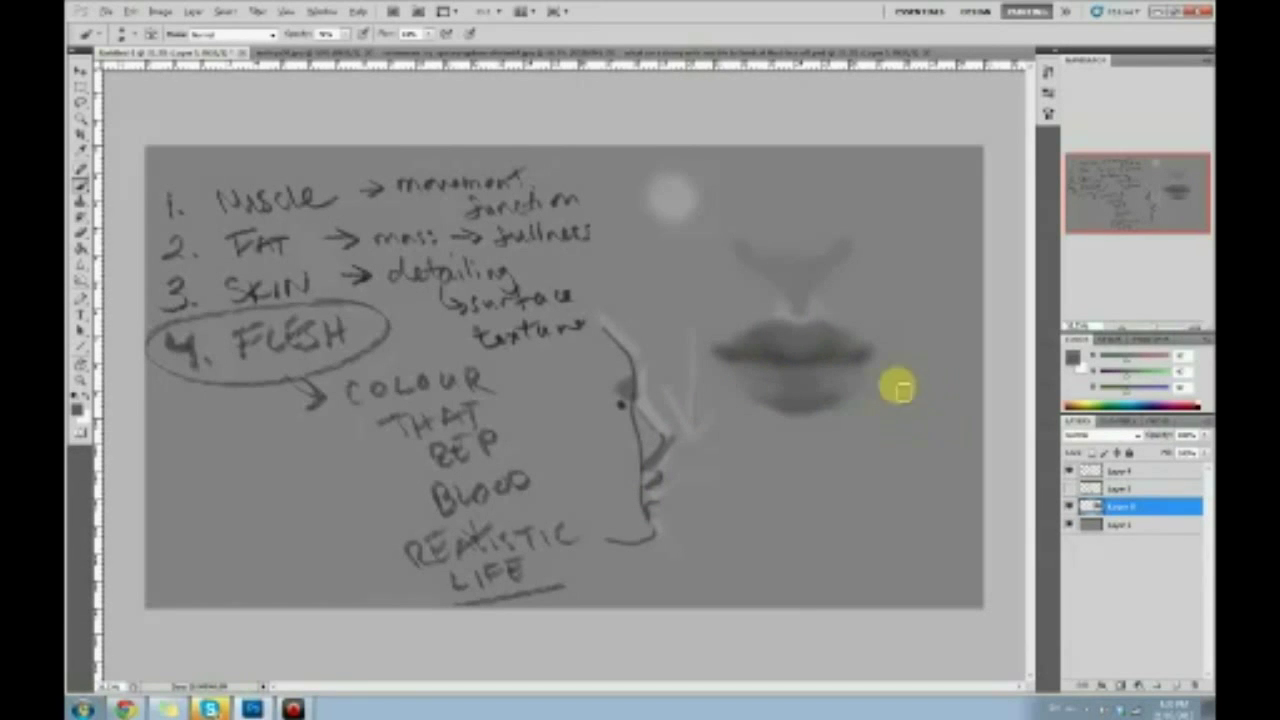
Remove the profile sketch and its light arrow, keeping the notes and the lip painting.
key("l")
key("b")
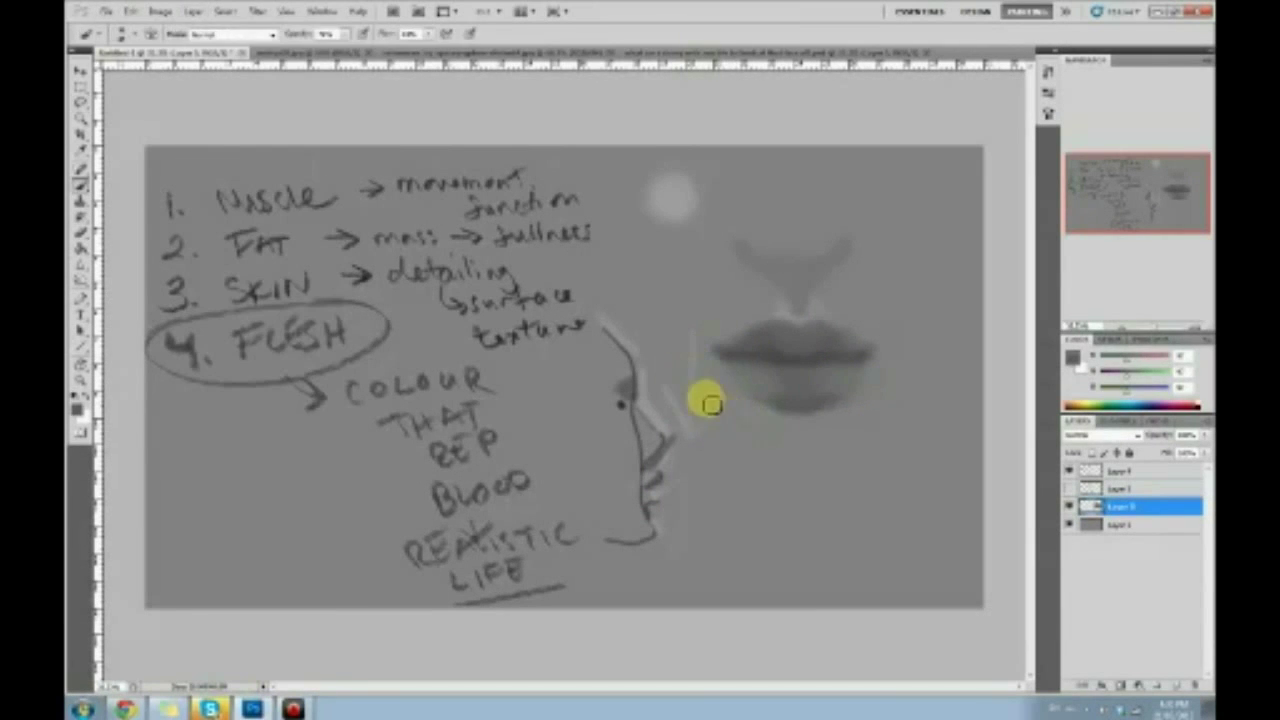
key("l")
mouse_move(738, 400)
left_mouse_down()
mouse_move(683, 308)
mouse_move(609, 286)
mouse_move(590, 309)
mouse_move(577, 494)
mouse_move(621, 578)
mouse_move(743, 460)
mouse_move(734, 428)
left_mouse_up()
key("m")
right_click(674, 352)
left_click(705, 354)
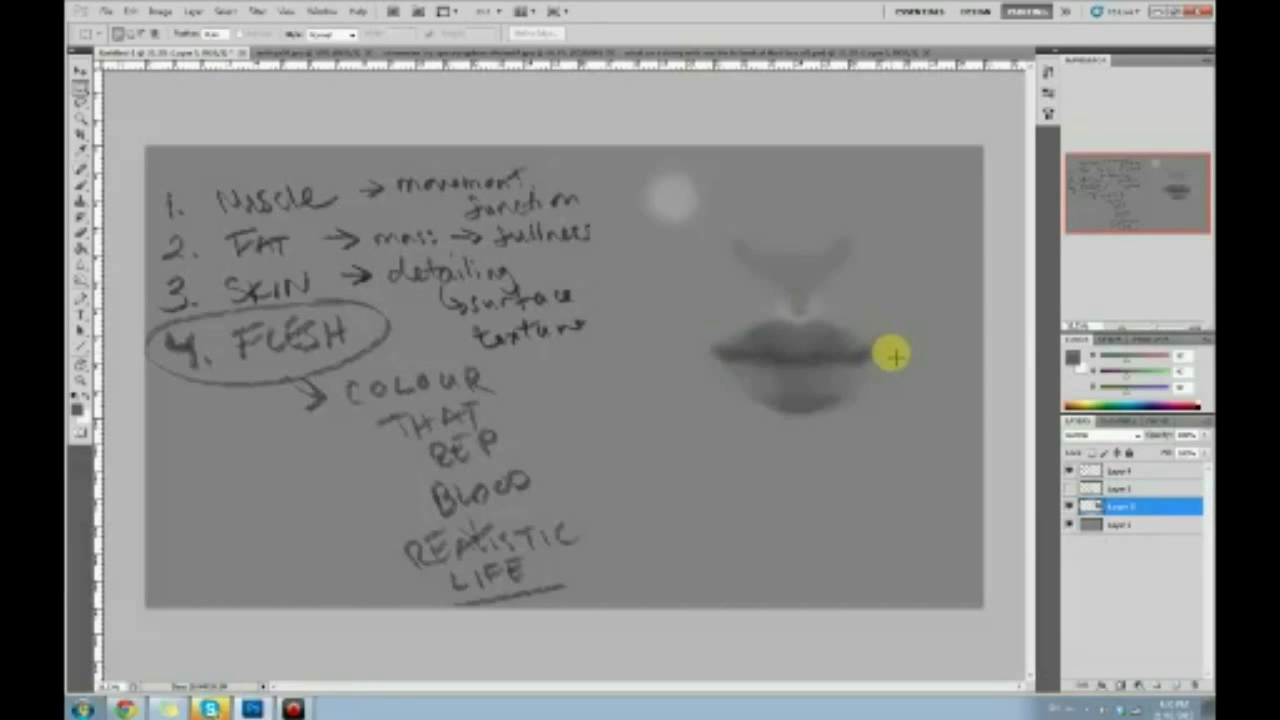
Paint both nostrils and the wings of the nose with the brush, using dark greys sampled from the painting.
key("b")
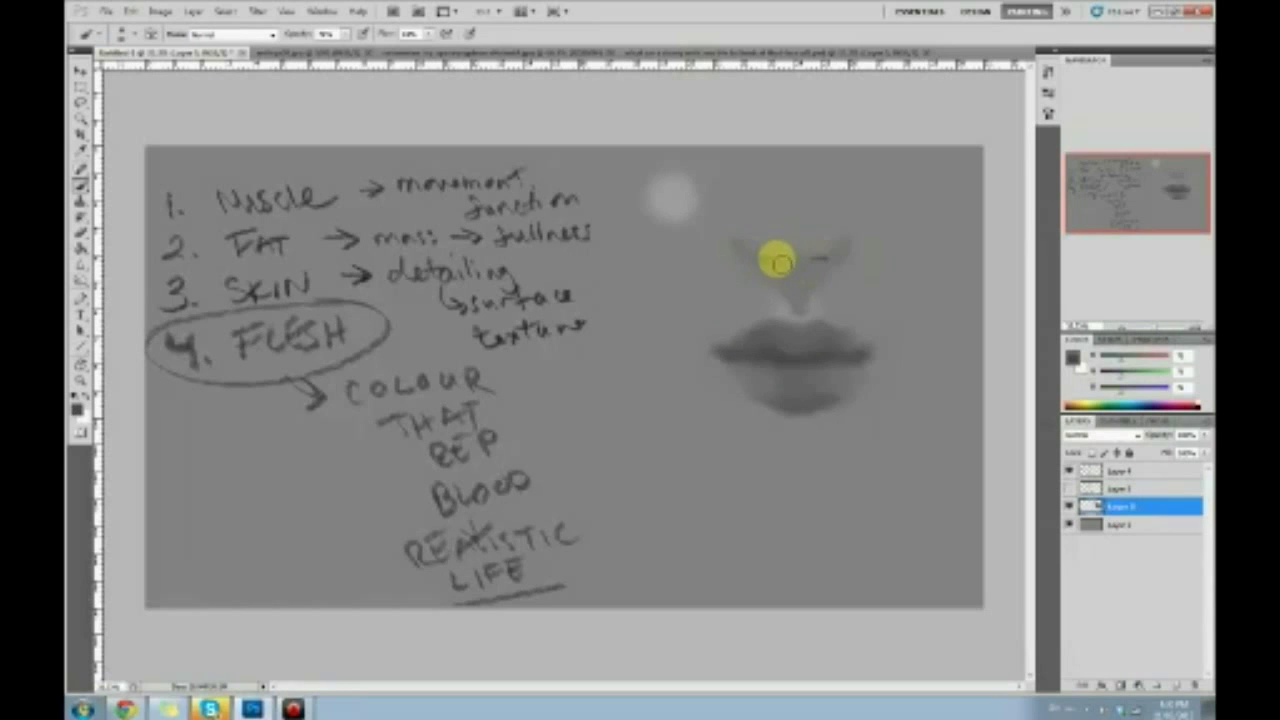
left_click(820, 261, "alt")
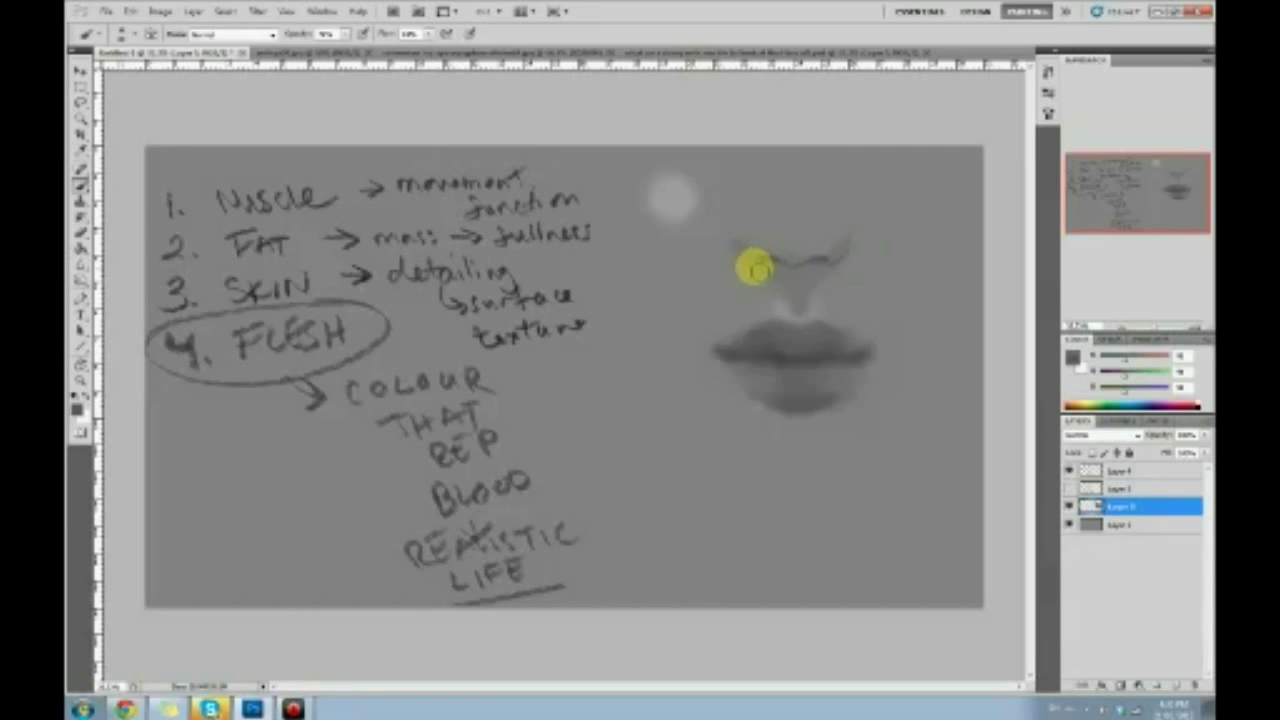
left_click(797, 263, "alt")
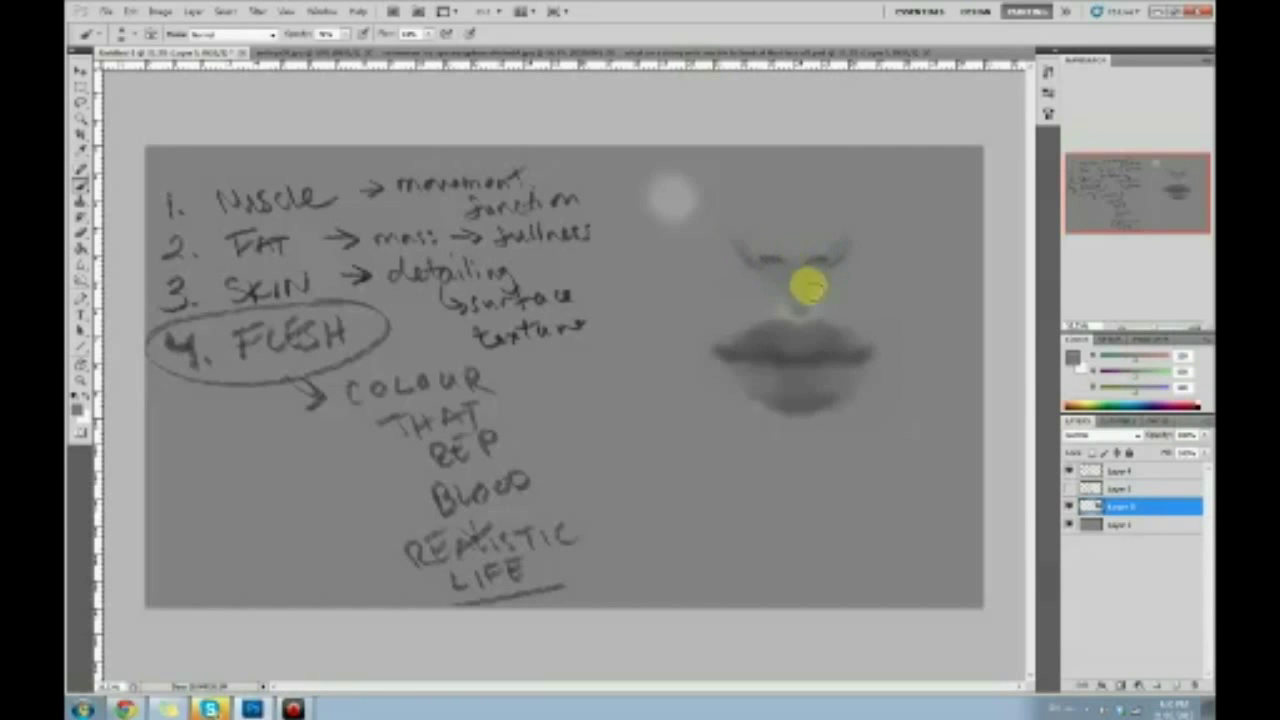
left_click(805, 260, "alt")
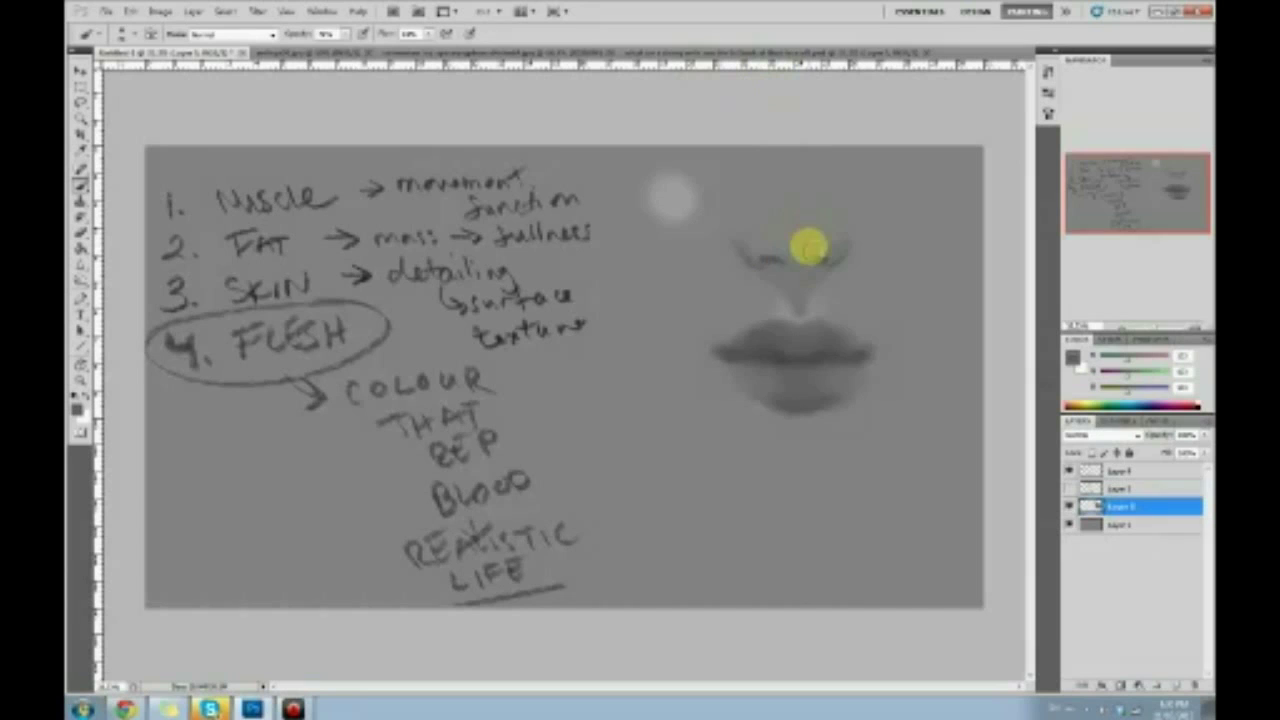
Shade the tip of the nose and soften the nostrils and nose wings with sampled greys.
left_click(797, 240, "alt")
mouse_move(772, 220)
left_mouse_down()
mouse_move(819, 212)
mouse_move(804, 234)
mouse_move(793, 208)
mouse_move(779, 253)
mouse_move(794, 217)
left_mouse_up()
left_click(790, 209, "alt")
left_click(819, 259, "alt")
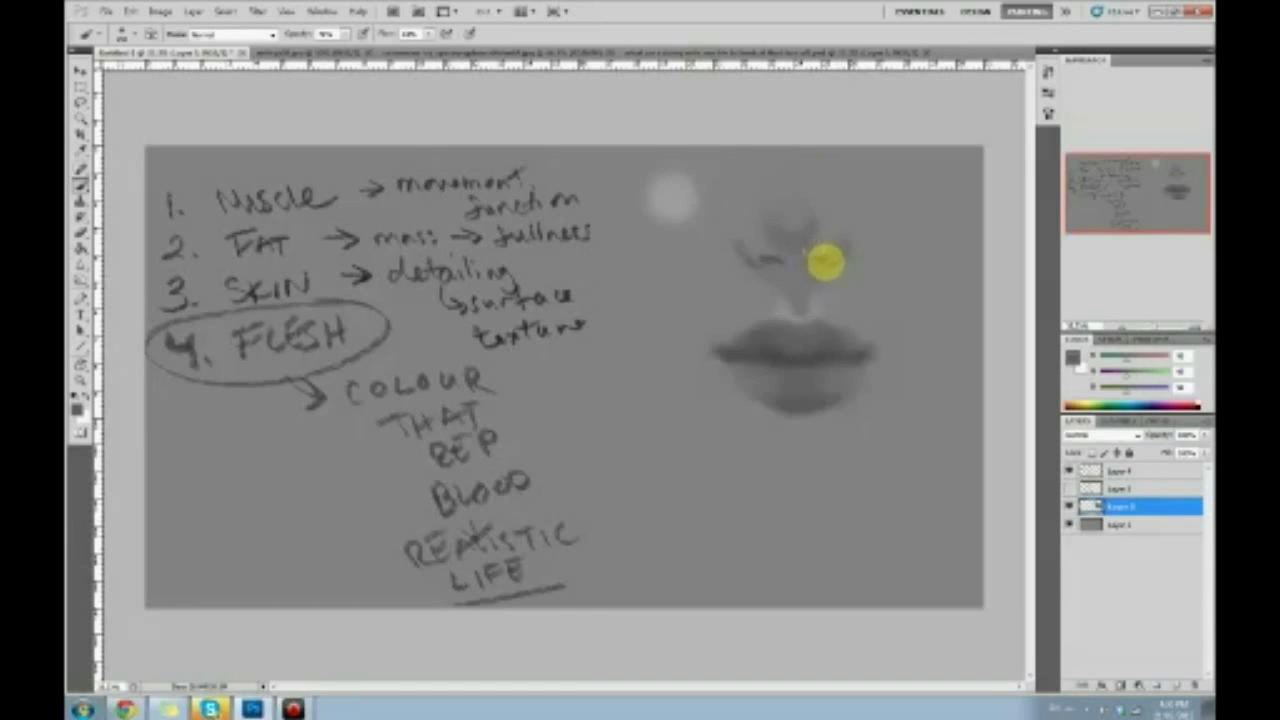
mouse_move(797, 241)
left_mouse_down()
mouse_move(757, 262)
mouse_move(740, 241)
mouse_move(844, 229)
mouse_move(838, 257)
mouse_move(799, 280)
mouse_move(767, 266)
mouse_move(801, 280)
mouse_move(750, 276)
mouse_move(835, 276)
left_mouse_up()
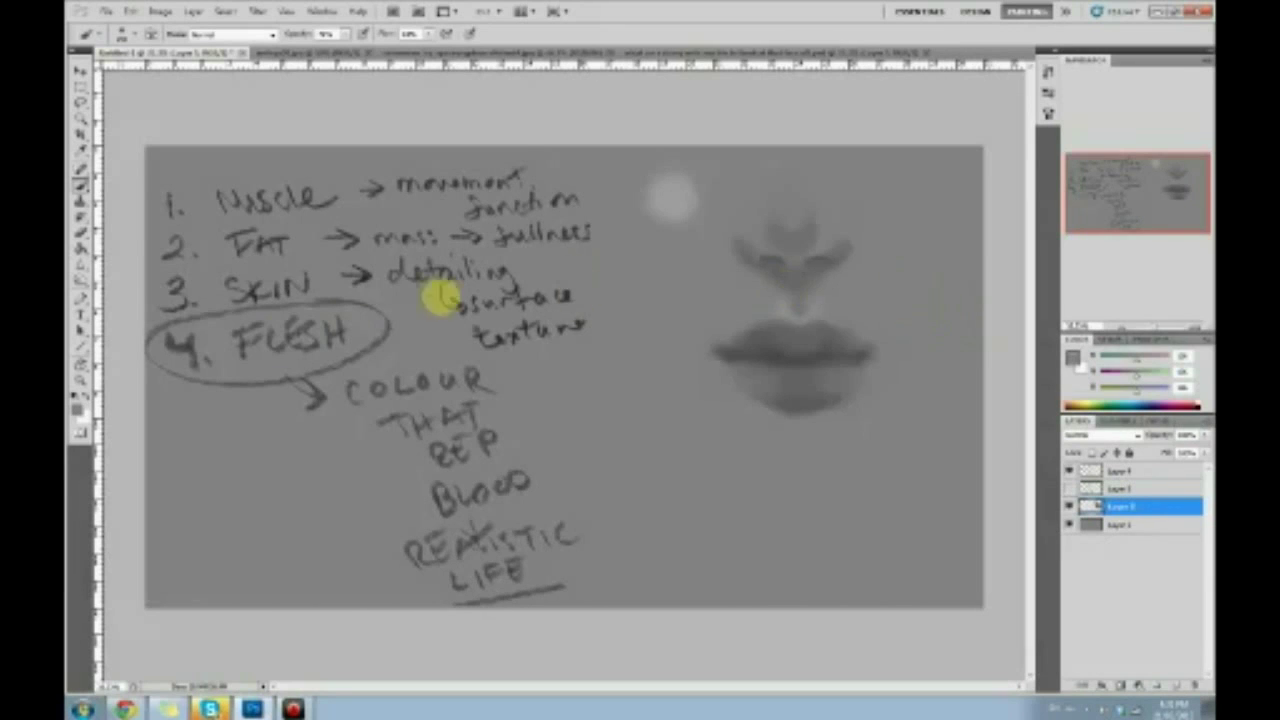
Darken both mouth corners with the Burn tool, and strengthen the left corner with a sampled dark grey brush.
left_click(80, 281)
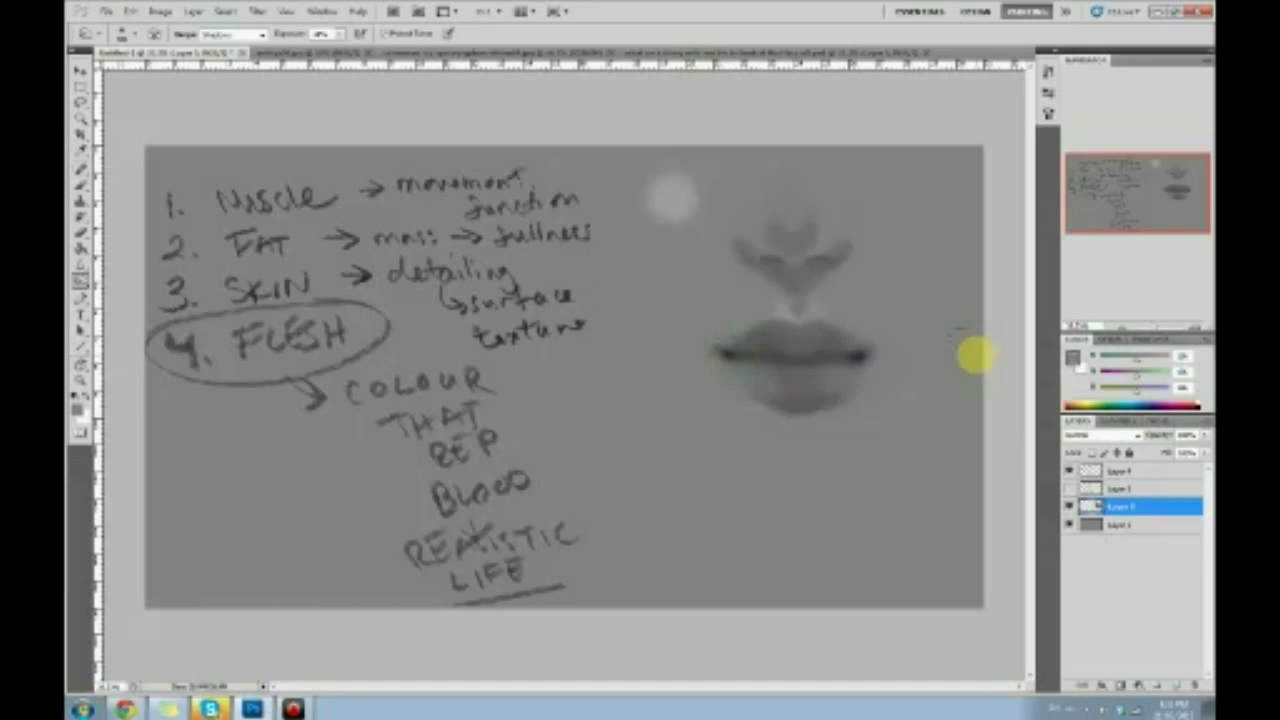
key("b")
left_click(727, 352, "alt")
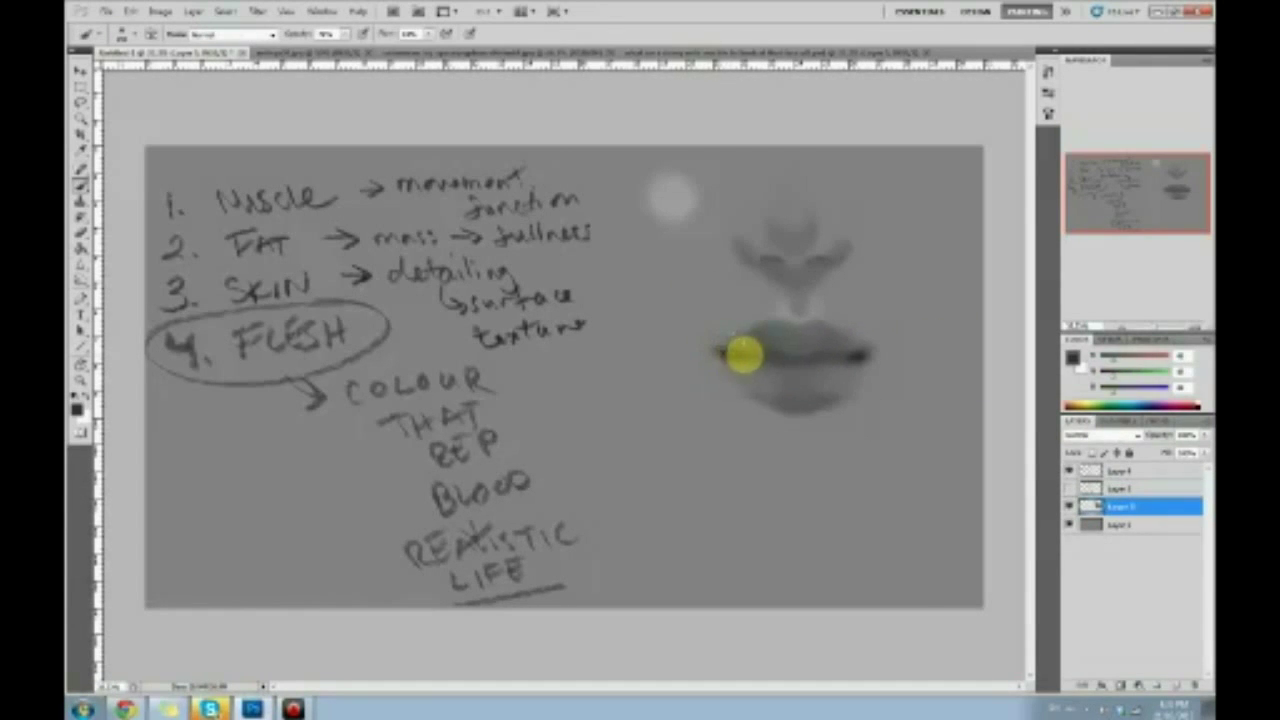
Lower the brush opacity and blend the left mouth corner into the lips with sampled greys.
left_click(346, 33)
left_click_drag(347, 50, 326, 50)
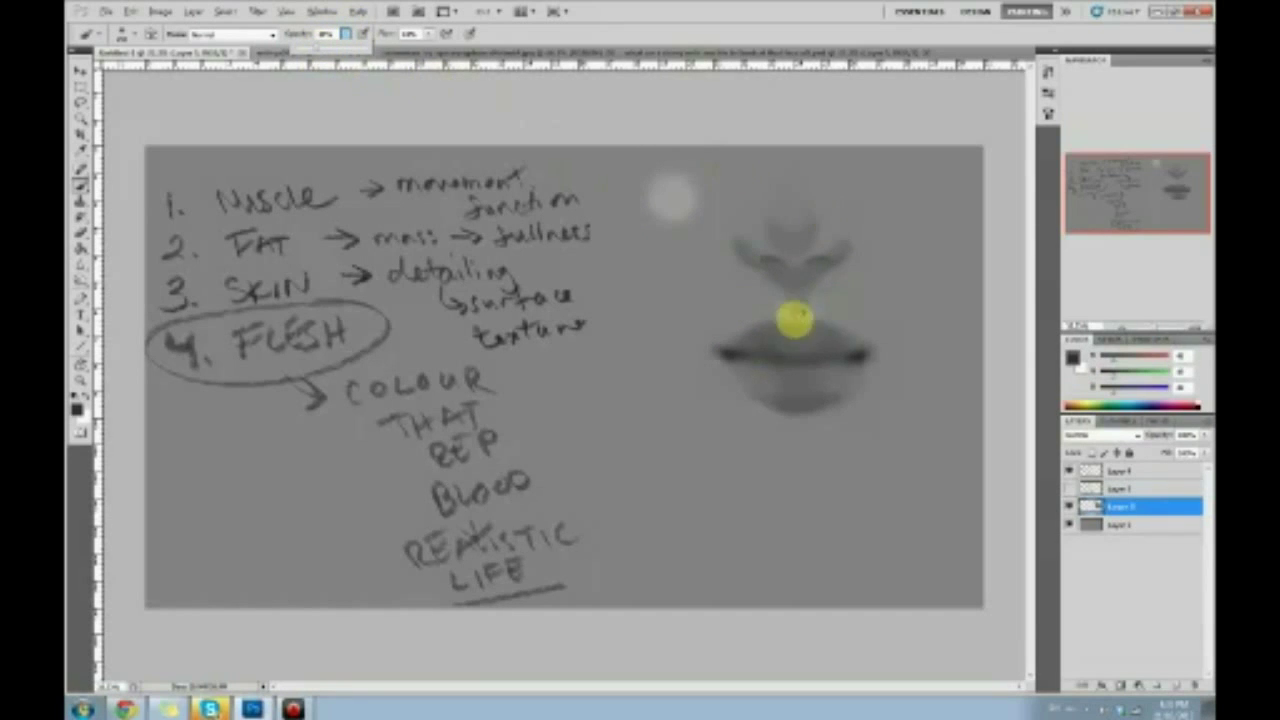
left_click(732, 349, "alt")
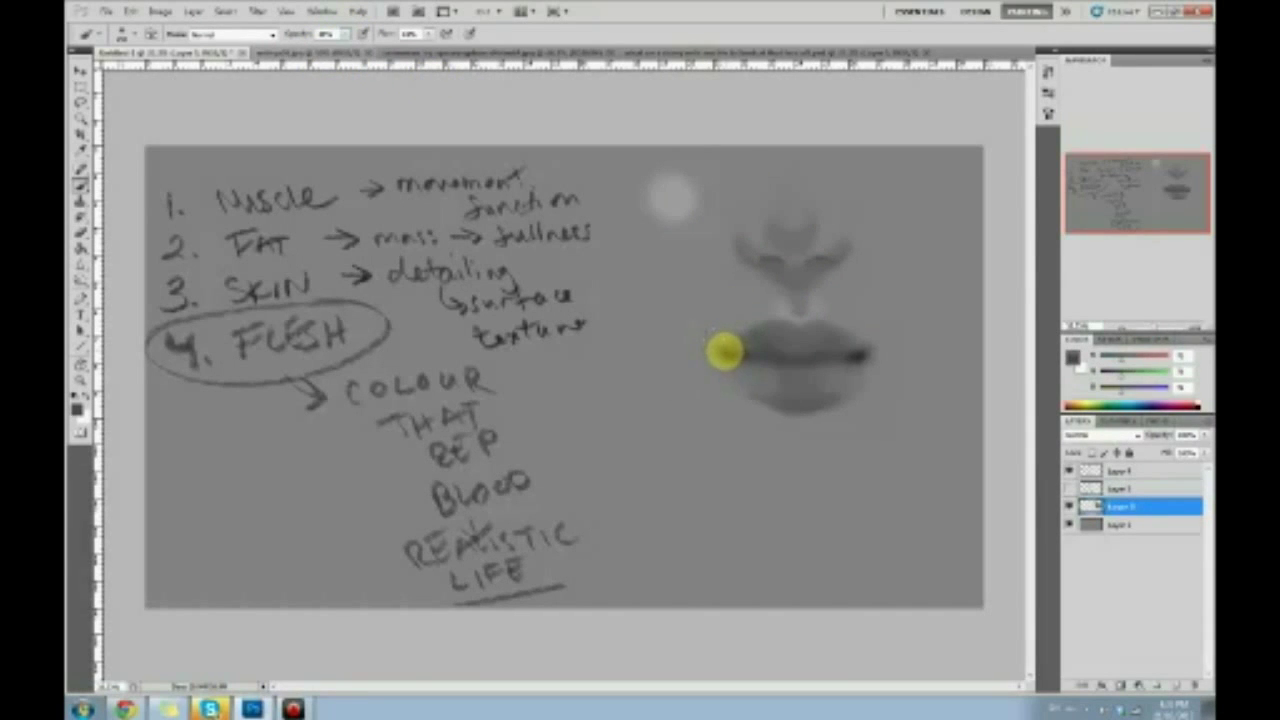
mouse_move(726, 351)
left_mouse_down()
mouse_move(864, 356)
mouse_move(727, 342)
left_mouse_up()
left_click(846, 349, "alt")
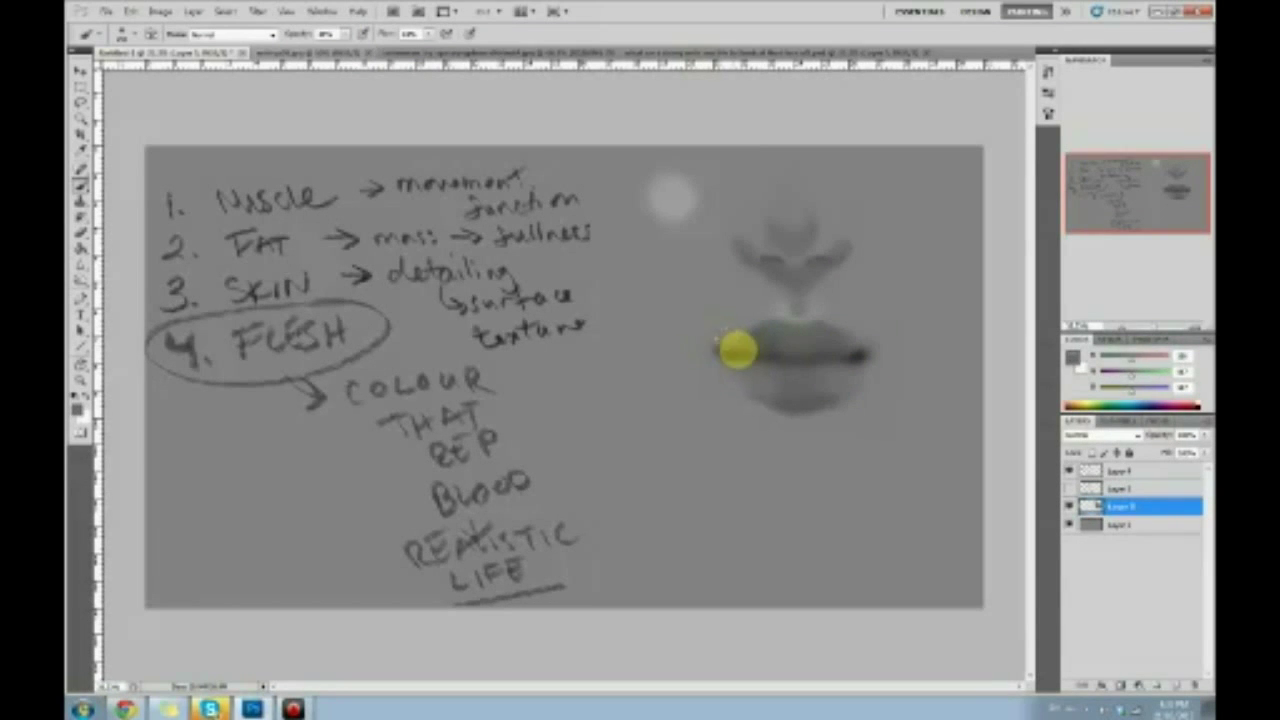
Soften the sides of the lower lip and the edges around both mouth corners with sampled greys.
left_click(709, 369, "alt")
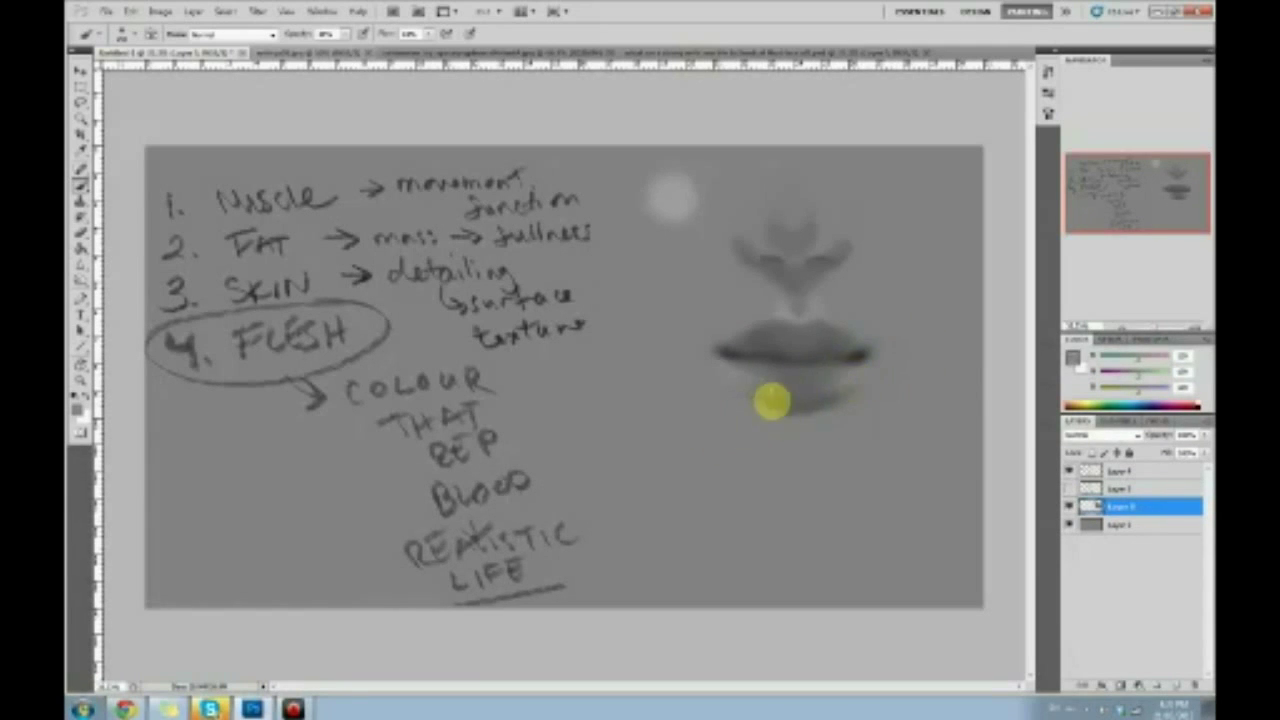
left_click(728, 341, "alt")
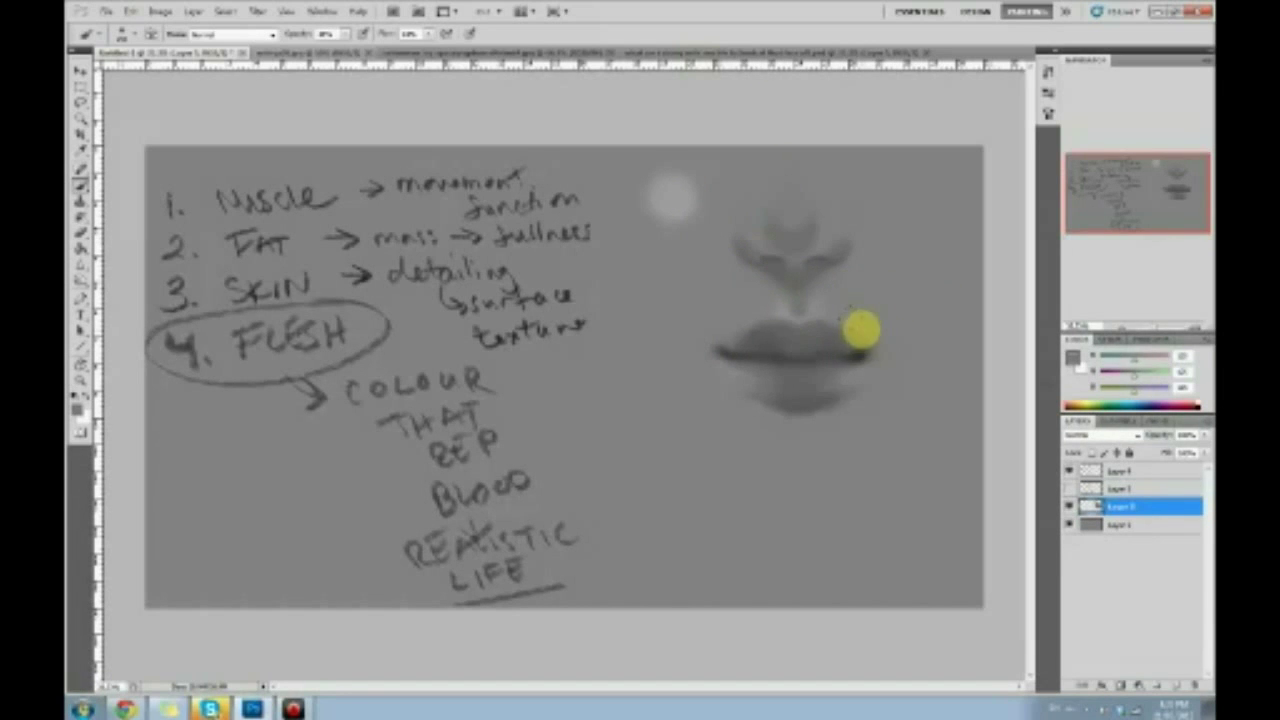
left_click(722, 350, "alt")
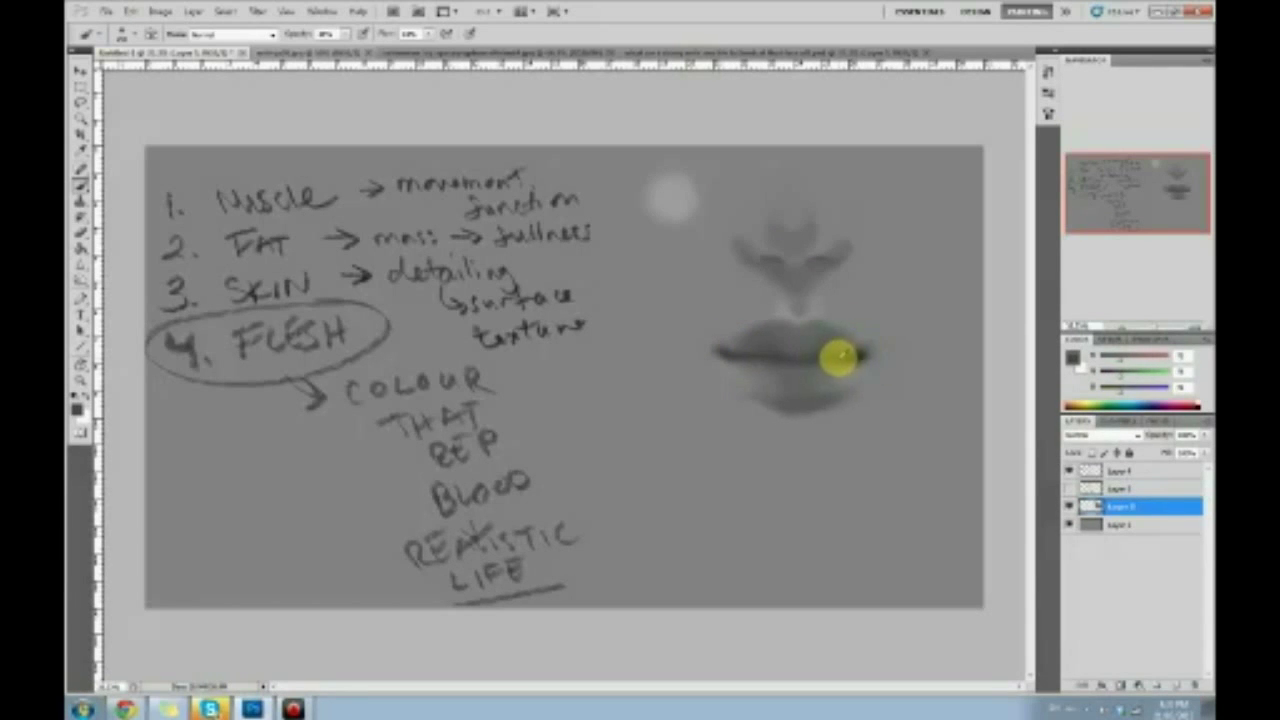
Deepen the line between the lips from corner to corner with a dark grey sampled from the mouth corner.
left_click(860, 358, "alt")
key("ctrl+plus")
left_click_drag(850, 465, 634, 466)
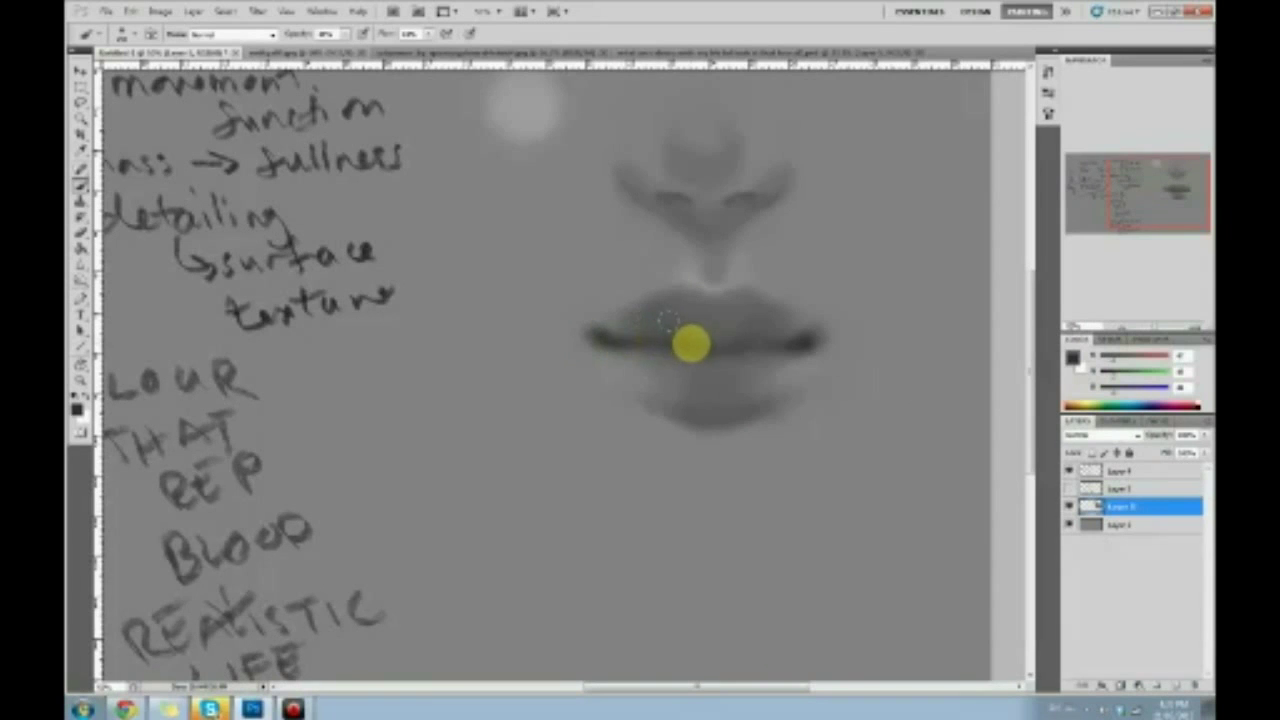
left_click_drag(690, 345, 754, 344)
Soften the lips' edges and the cupid's bow with greys sampled from the lower lip and the area above the mouth.
left_click(750, 364, "alt")
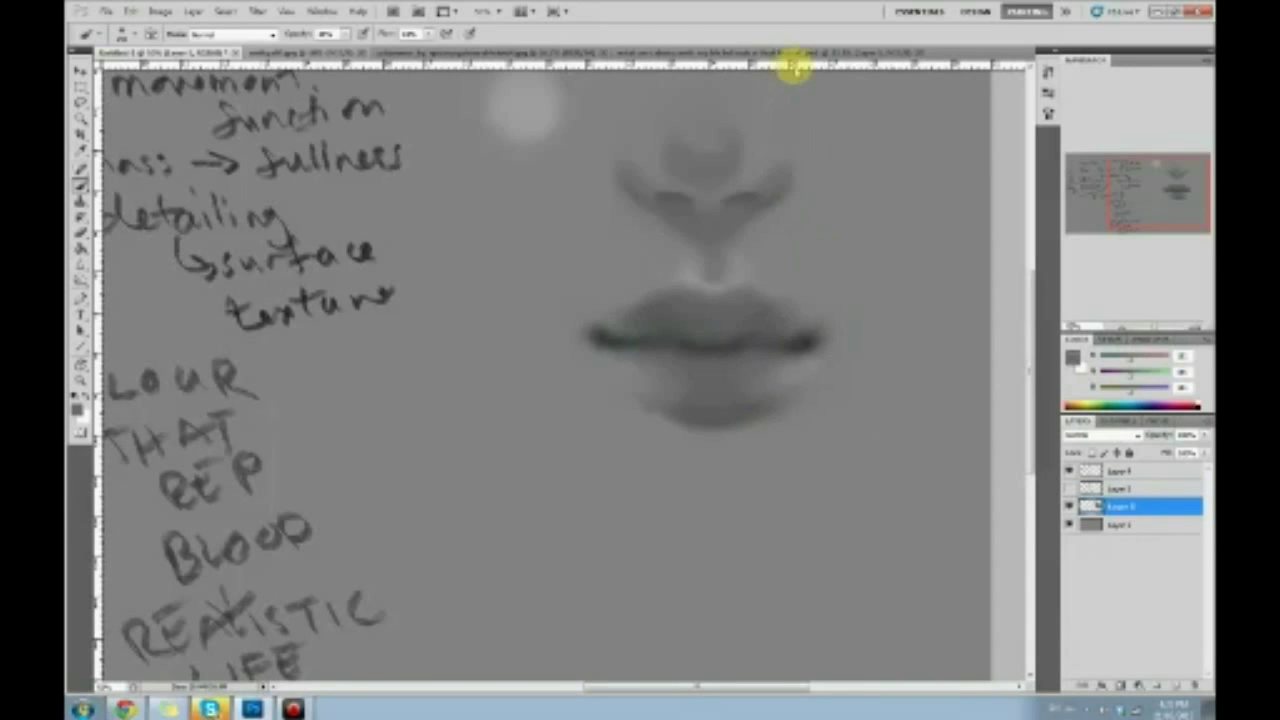
left_click(707, 283, "alt")
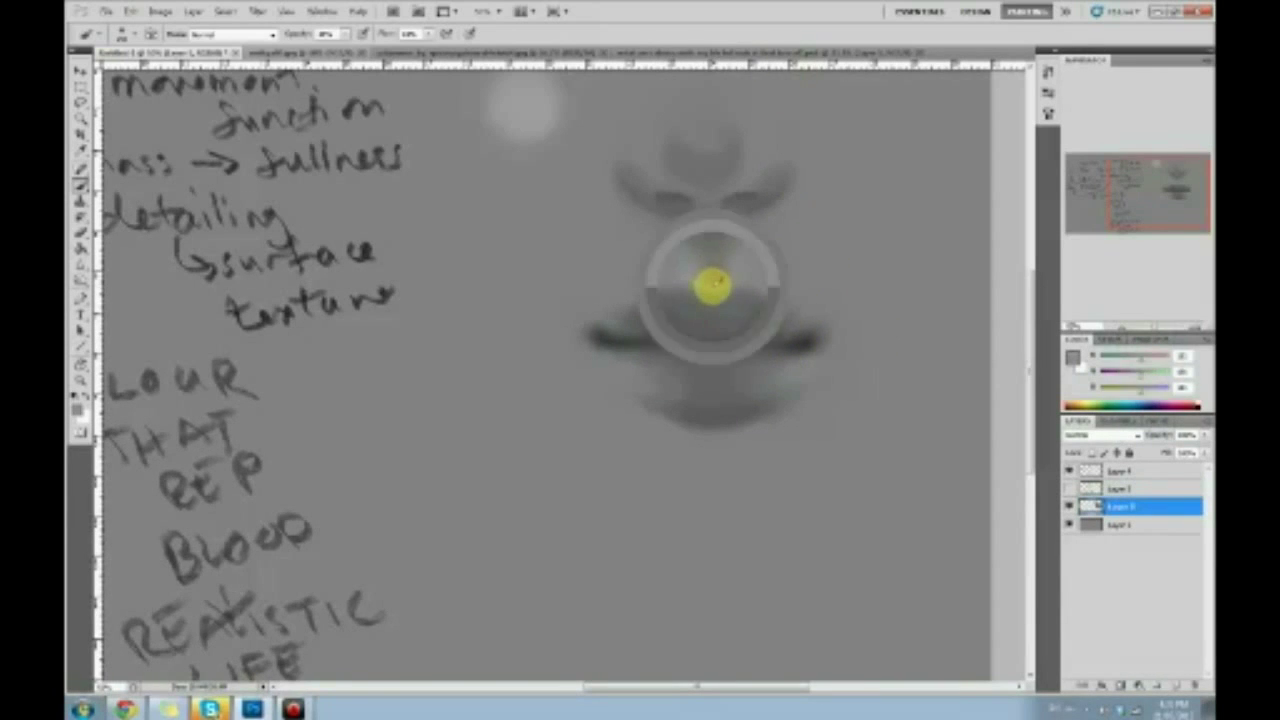
mouse_move(730, 278)
left_mouse_down()
mouse_move(711, 289)
mouse_move(689, 258)
mouse_move(732, 276)
left_mouse_up()
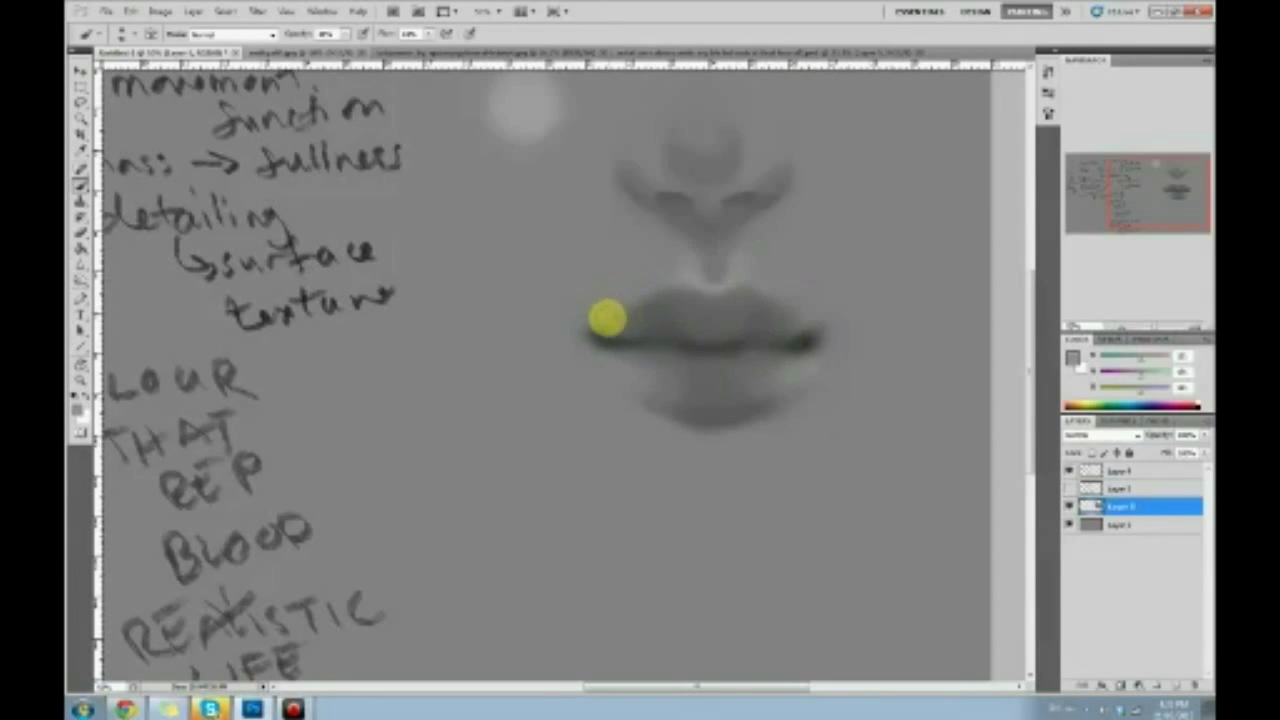
Shade the underside of the lower lip with a sampled dark grey and soften its sides with a lighter sampled grey.
left_click(797, 340, "alt")
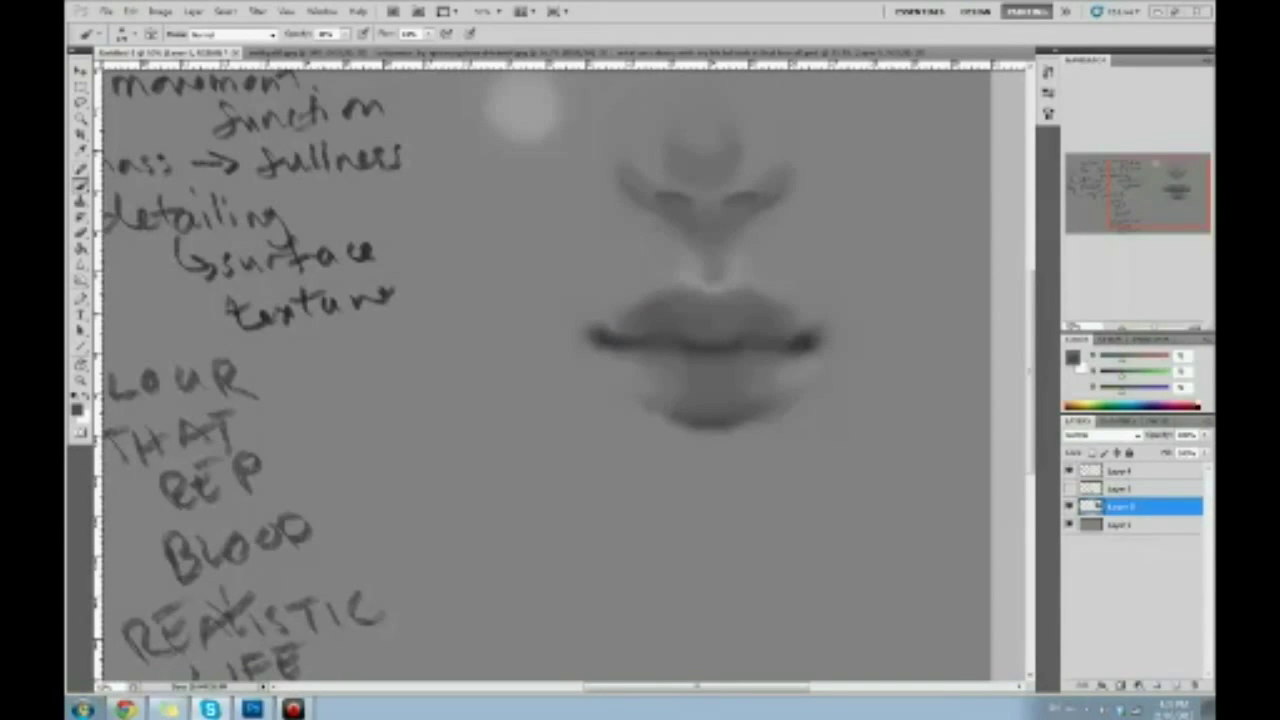
left_click_drag(751, 419, 666, 414)
left_click(212, 708)
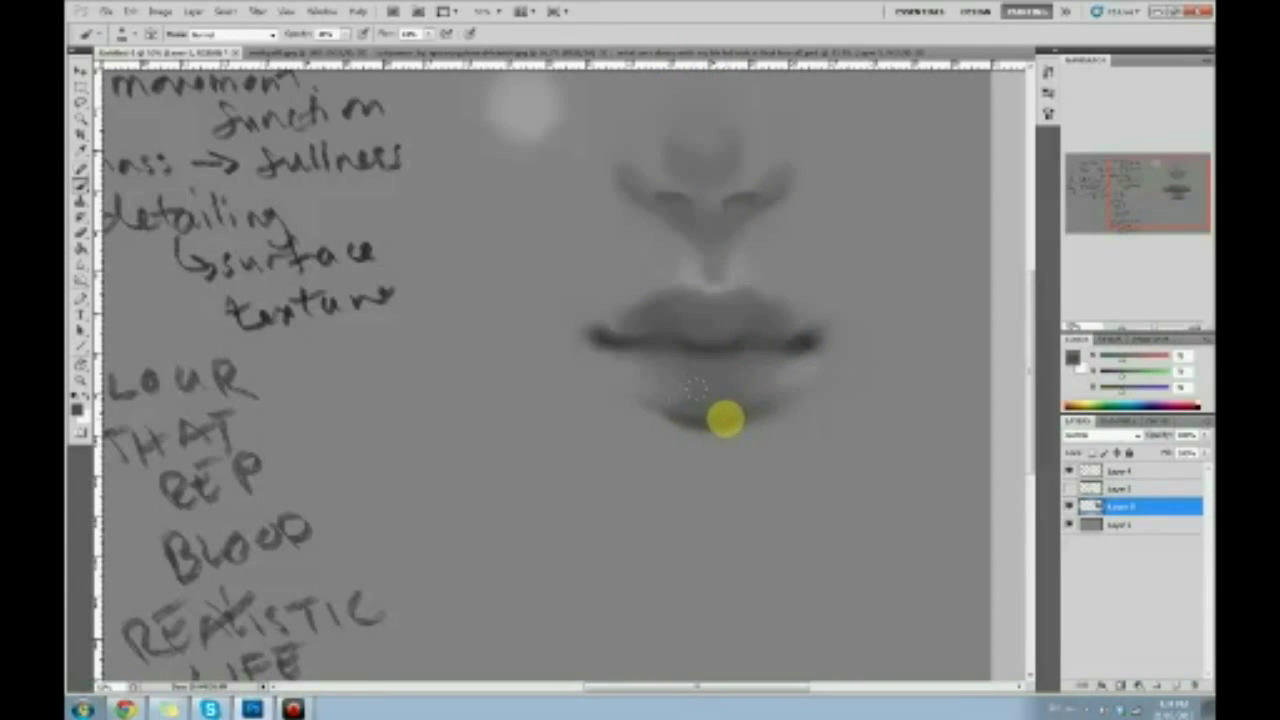
left_click(637, 398, "alt")
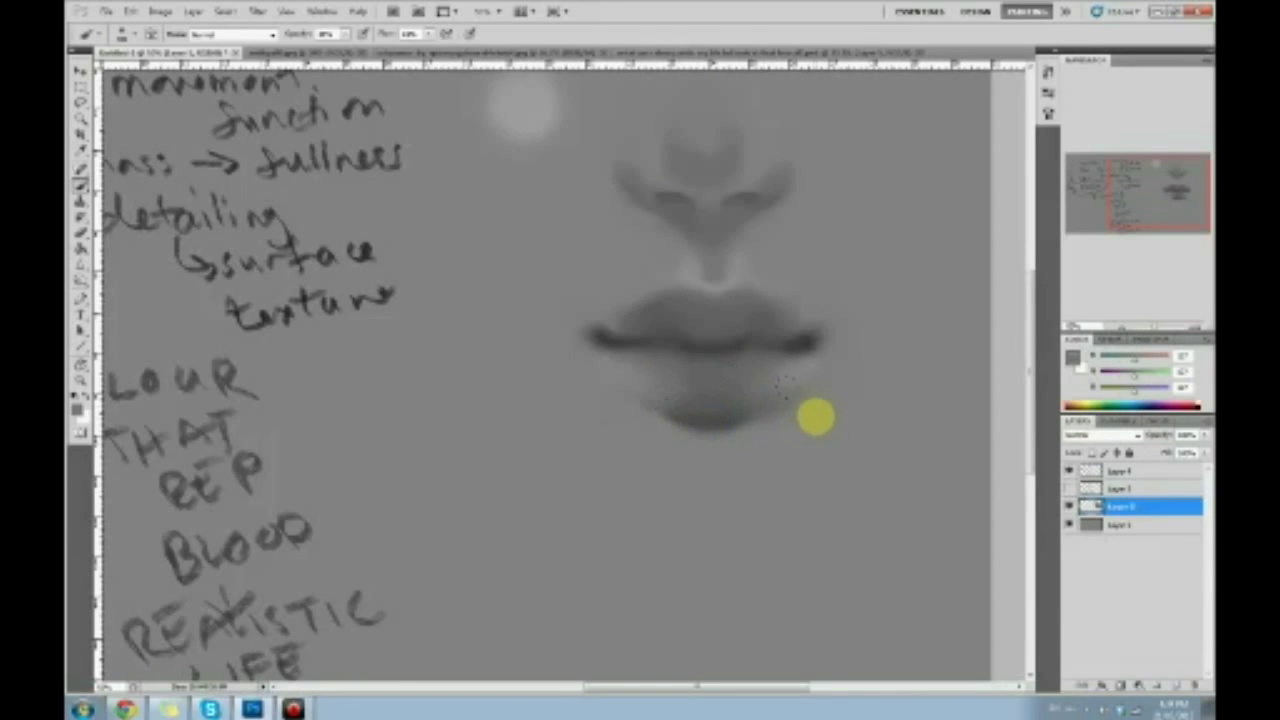
Darken both mouth corners and the line between the lips with the Burn tool.
key("ctrl+minus")
key("ctrl+minus")
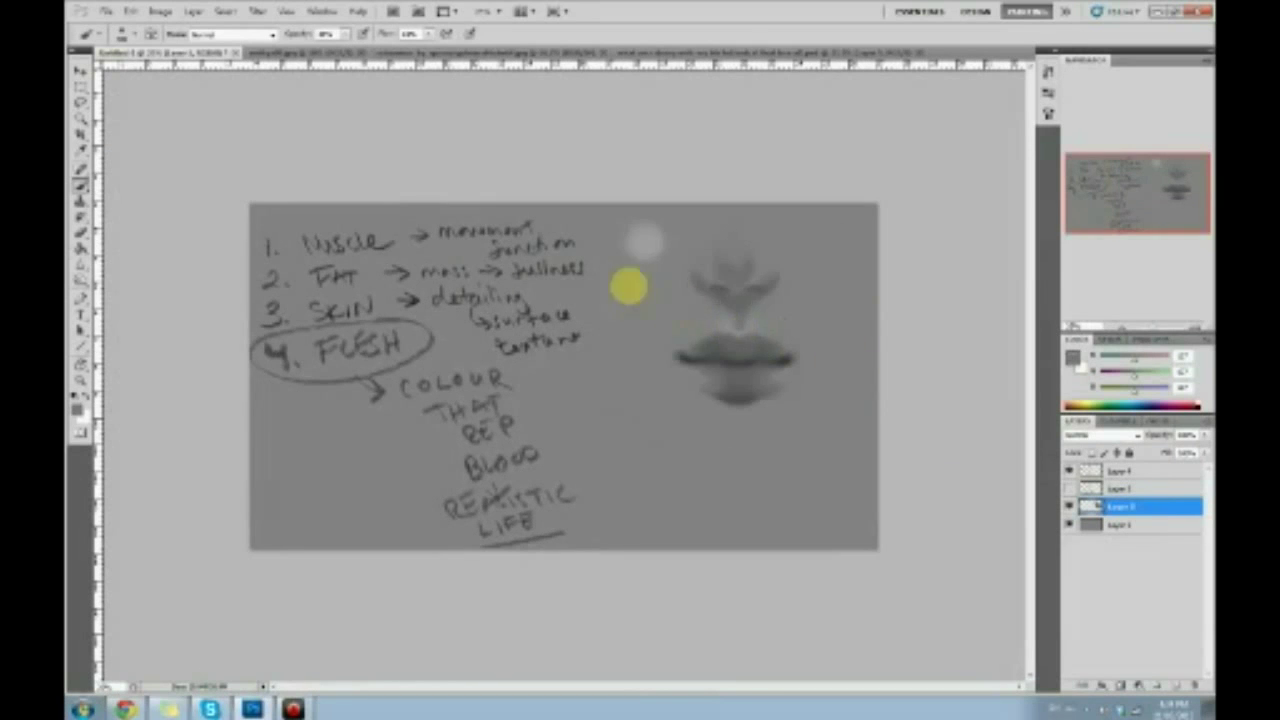
left_click(82, 280)
scroll(833, 321, "up", 5)
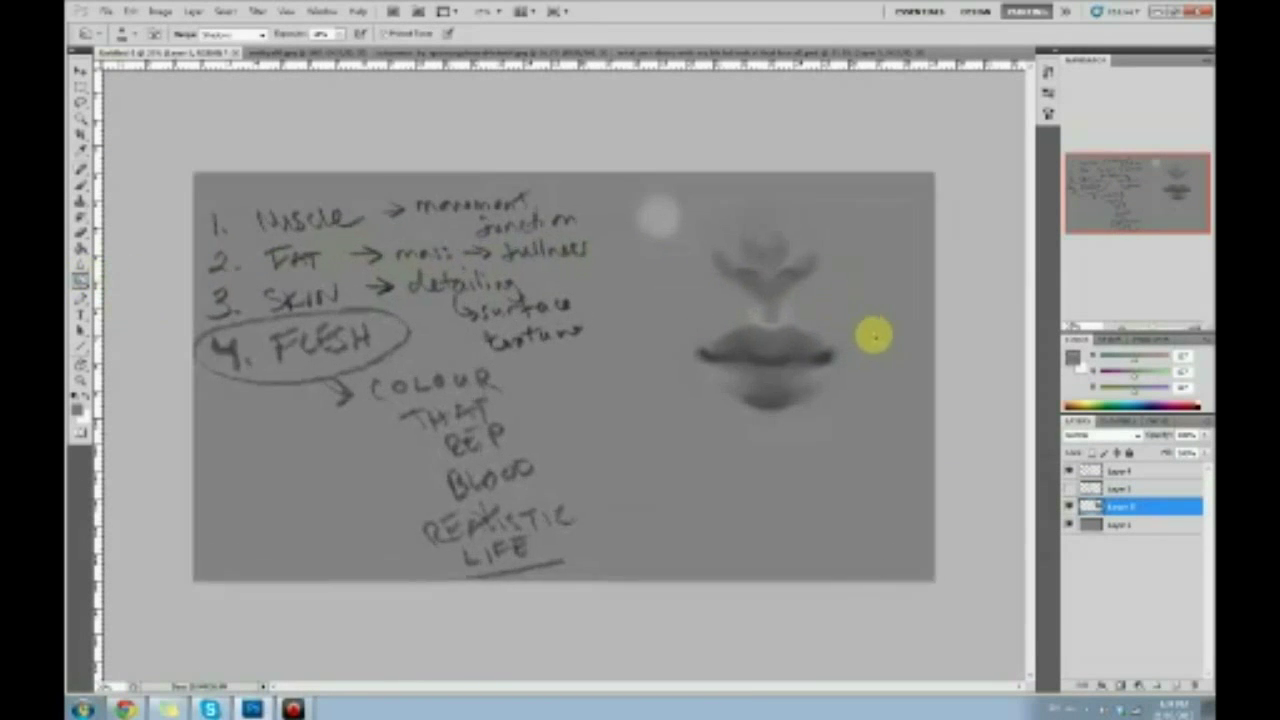
left_click_drag(946, 387, 757, 371)
mouse_move(882, 333)
left_mouse_down()
mouse_move(757, 329)
mouse_move(851, 337)
mouse_move(837, 338)
left_mouse_up()
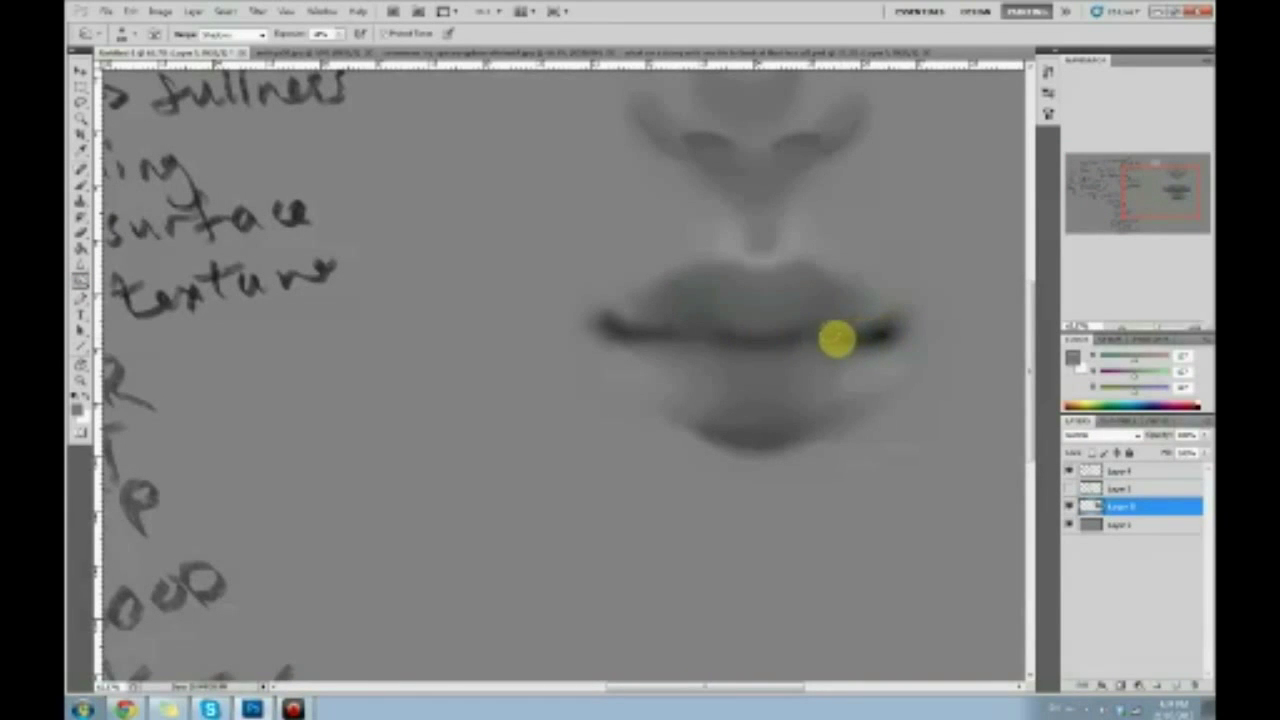
left_click_drag(616, 331, 894, 326)
Blend the centre and upper edge of the upper lip with the Brush tool using sampled greys.
key("b")
left_click(659, 324, "alt")
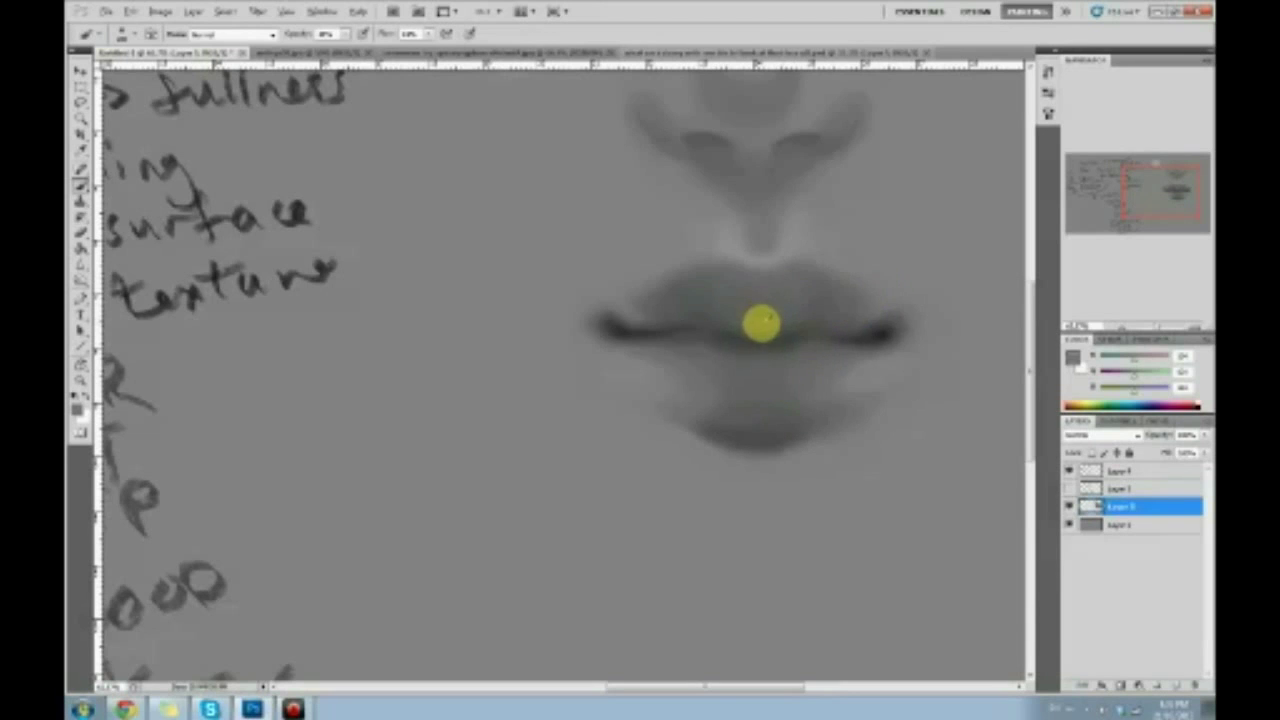
left_click(771, 263)
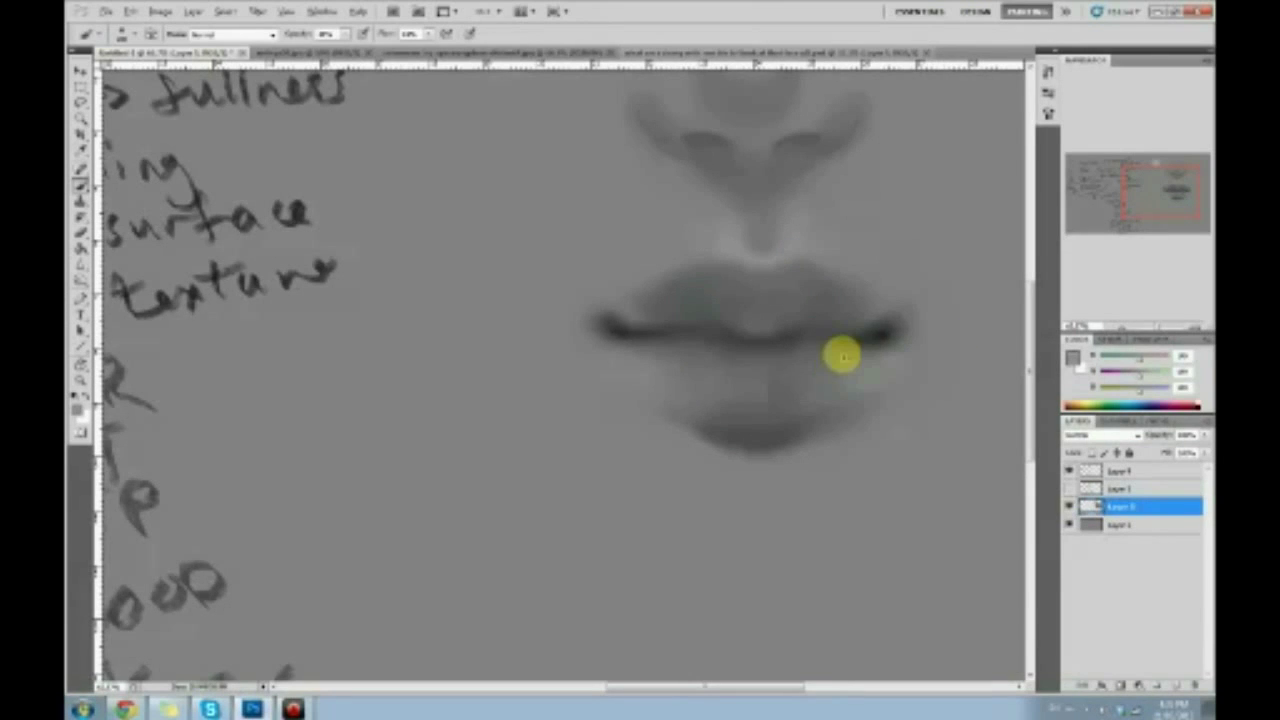
left_click(765, 325, "alt")
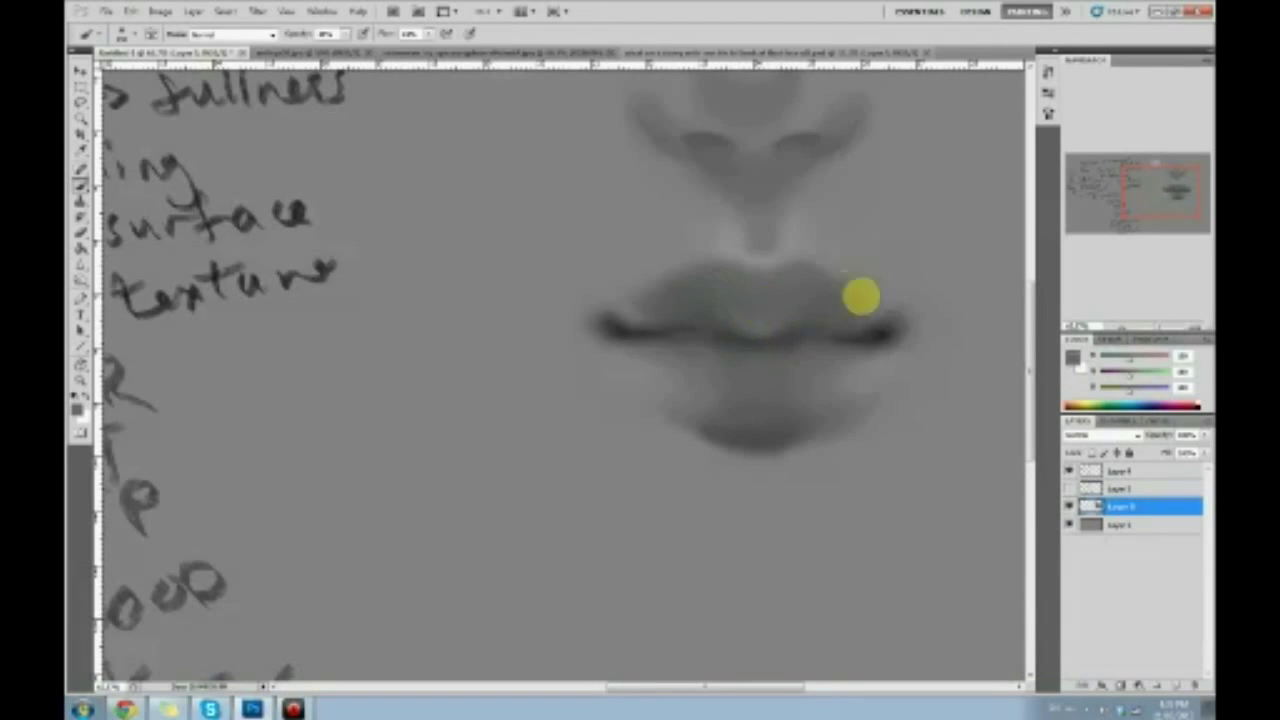
Sample tones from the mouth line and upper lip and smooth the shading around the right half of the lips.
left_click(726, 334, "alt")
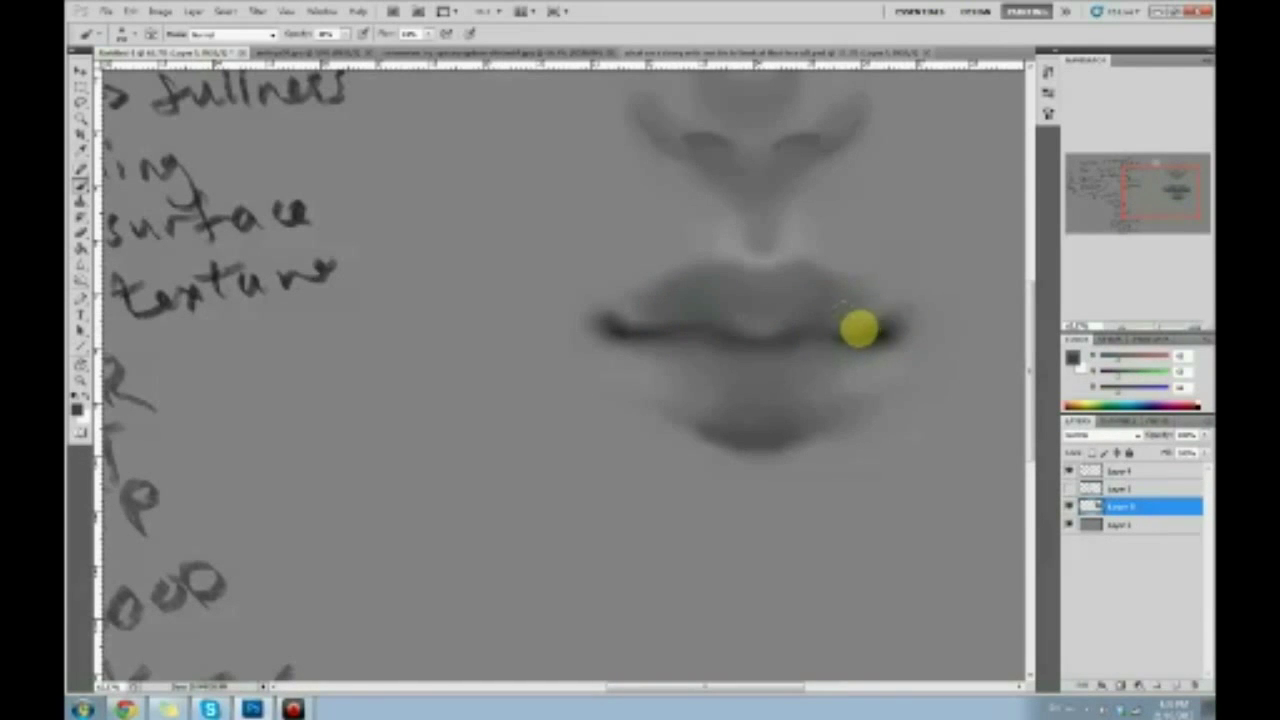
key("ctrl+minus")
key("ctrl+minus")
left_click(794, 318, "alt")
Save the painting in Photoshop format on the Desktop as lips.psd.
key("ctrl+shift+s")
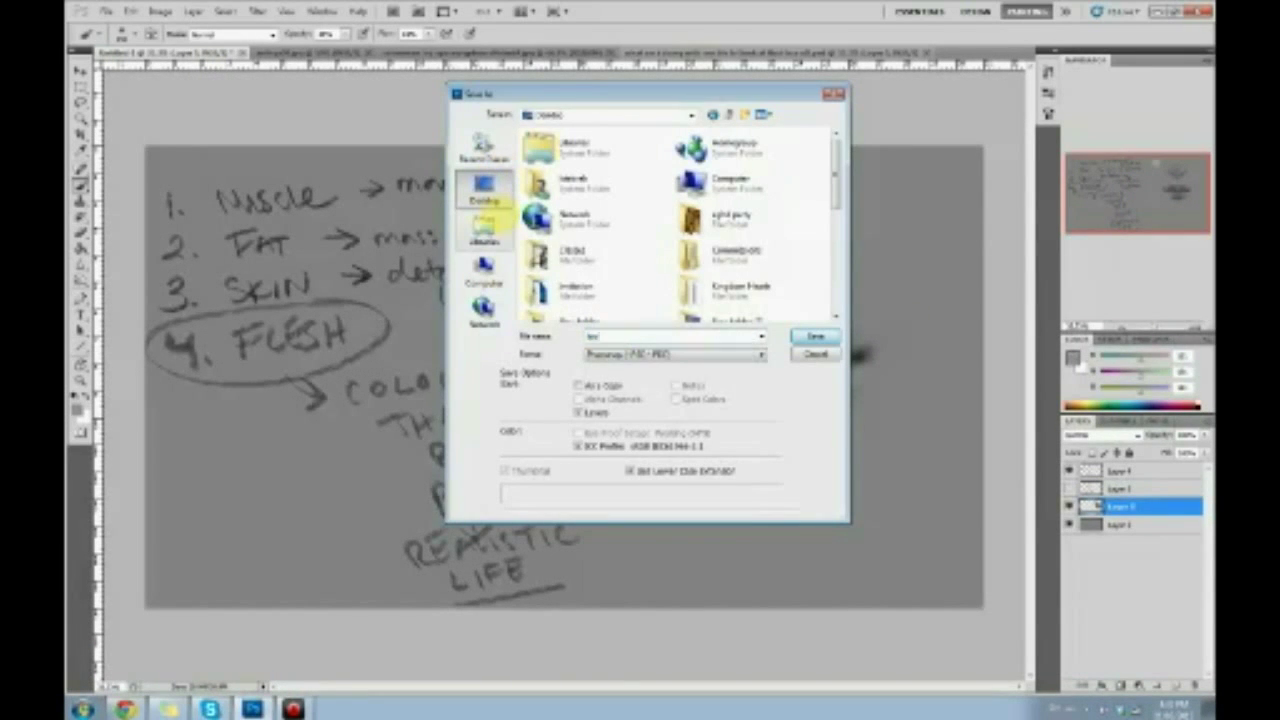
key("Return")
left_click(805, 226)
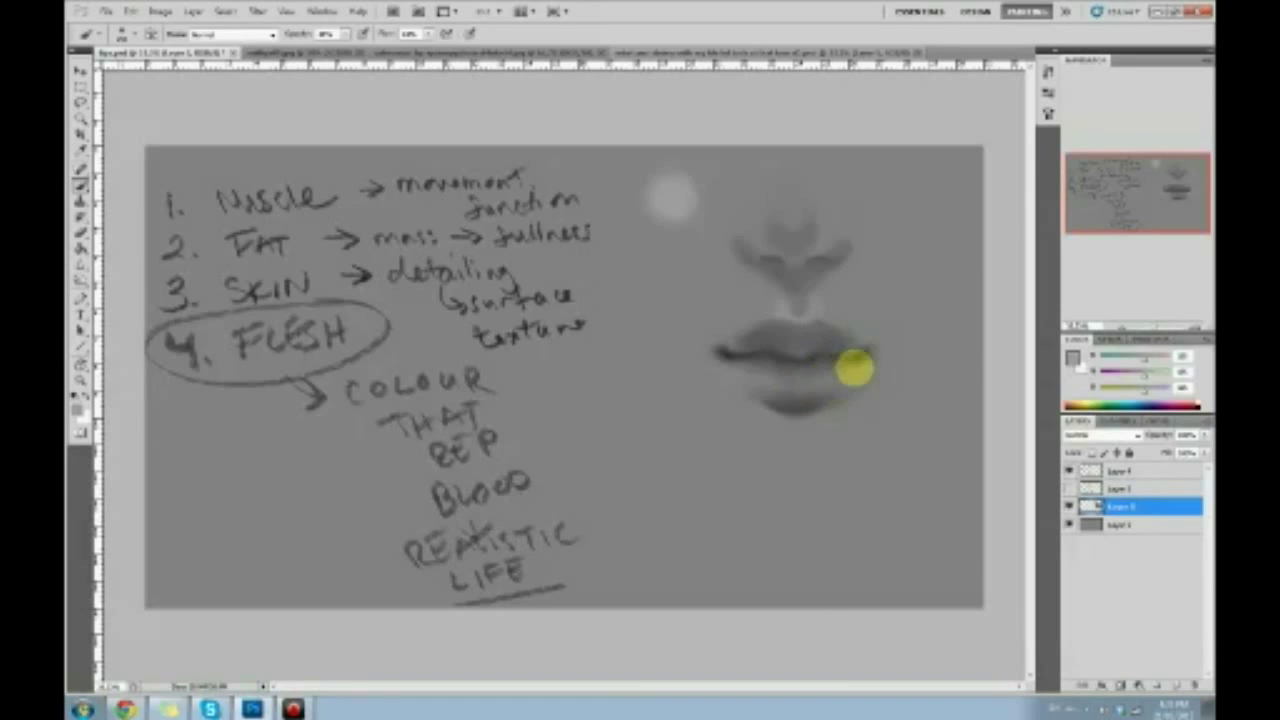
Soften the mouth corners with the Blur tool and brush a sampled mid-grey over the lower lip.
left_click(777, 376, "alt")
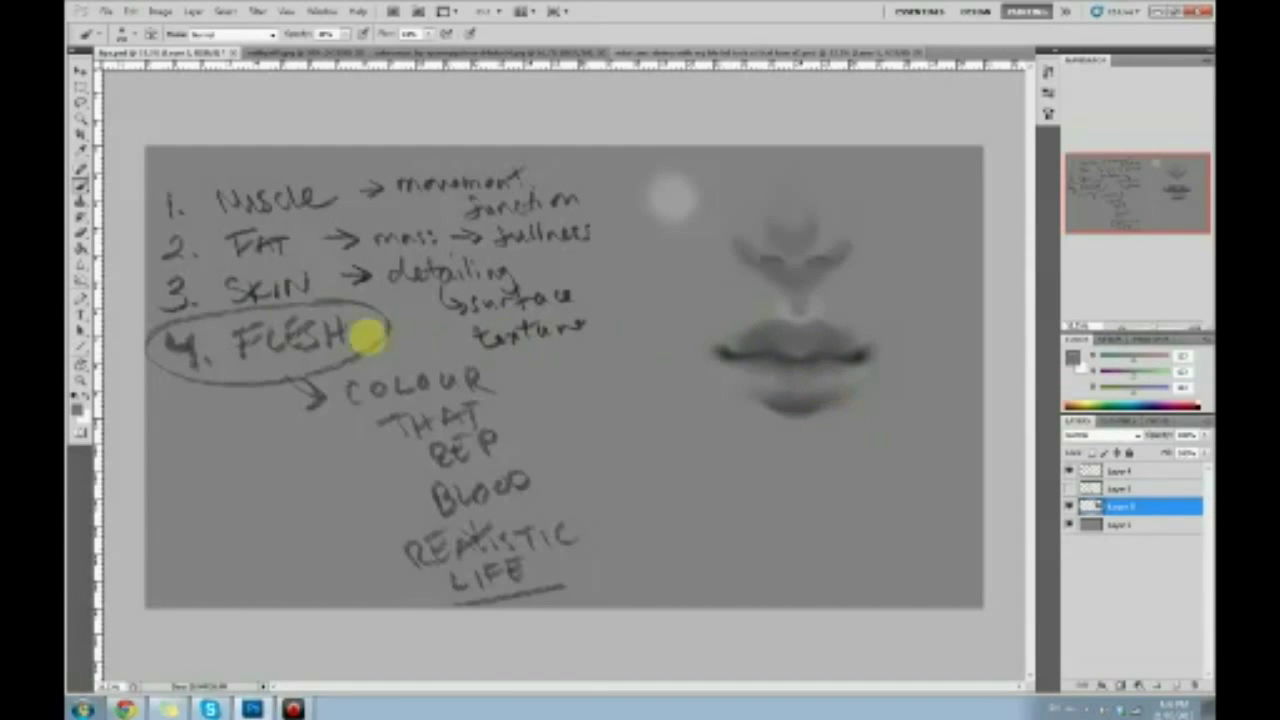
left_click(82, 265)
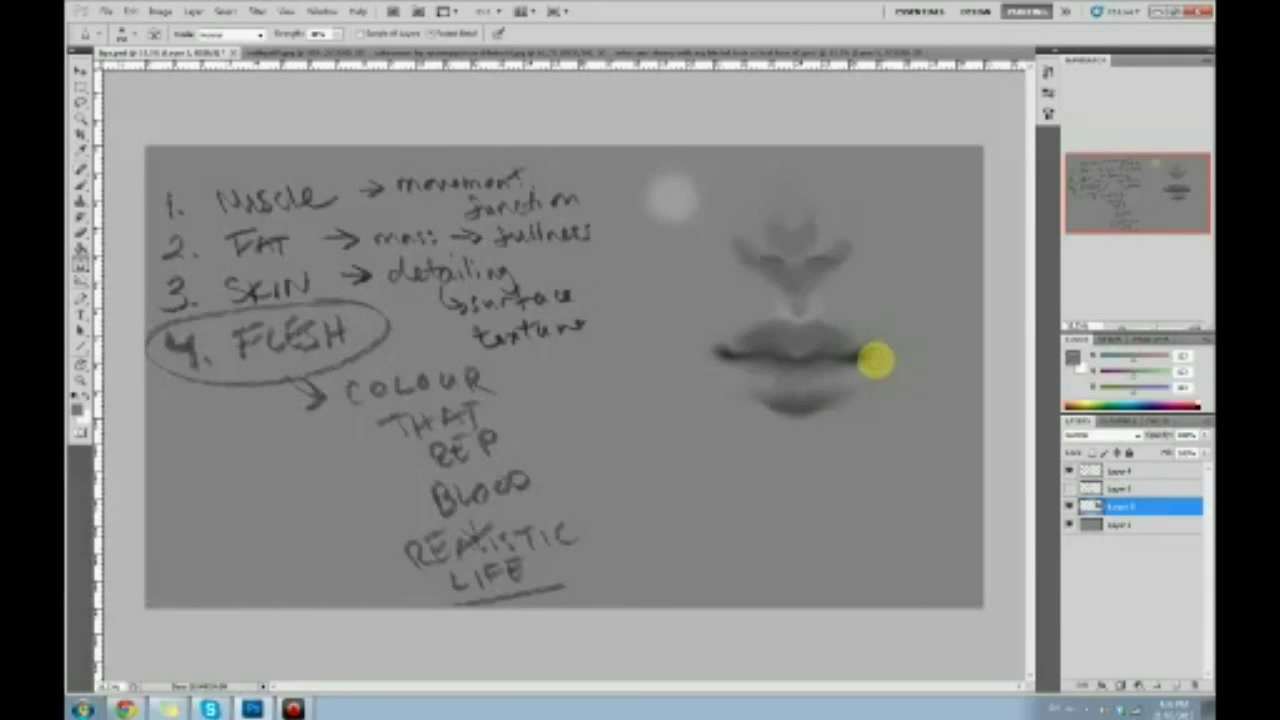
key("b")
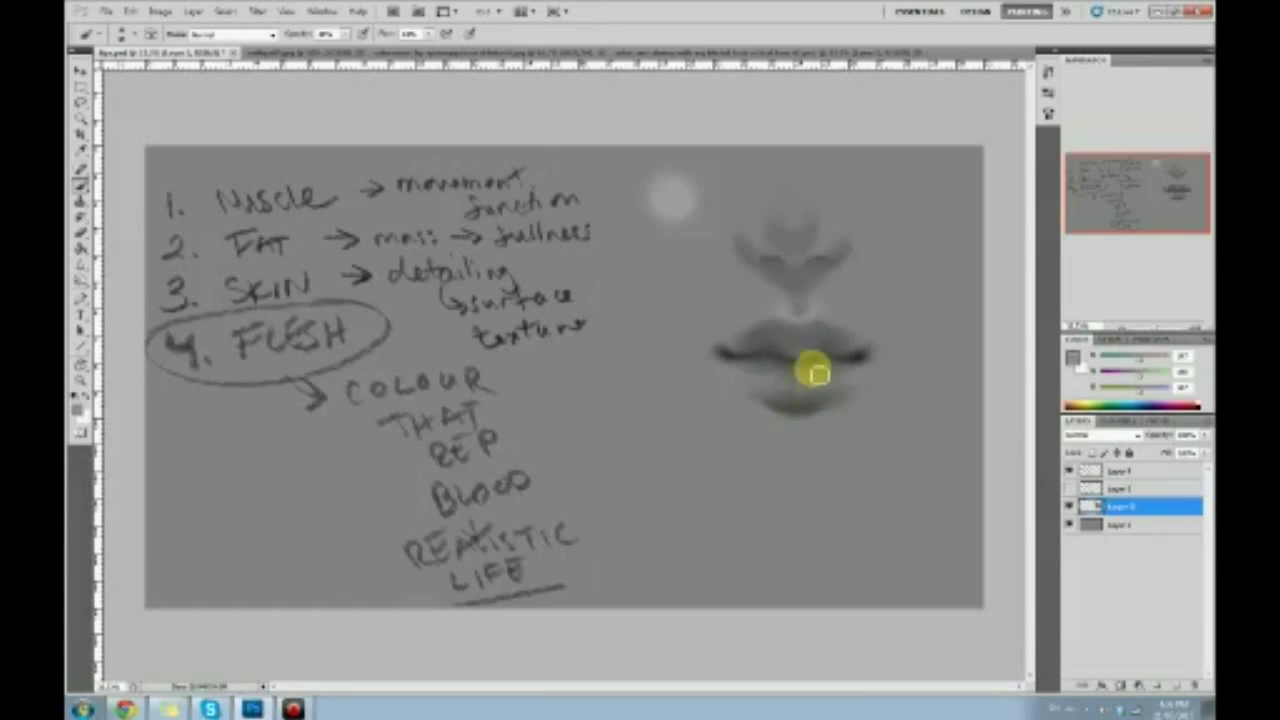
mouse_move(835, 402)
left_mouse_down()
mouse_move(802, 375)
mouse_move(800, 412)
mouse_move(795, 380)
mouse_move(787, 409)
mouse_move(793, 373)
mouse_move(781, 405)
mouse_move(793, 374)
mouse_move(754, 391)
mouse_move(832, 380)
mouse_move(874, 418)
mouse_move(891, 408)
mouse_move(851, 358)
left_mouse_up()
Brush lighter tones across the lower lip and blend the area just below the mouth line with sampled greys.
key("ctrl+plus")
left_click_drag(858, 477, 664, 460)
left_click_drag(702, 340, 672, 372)
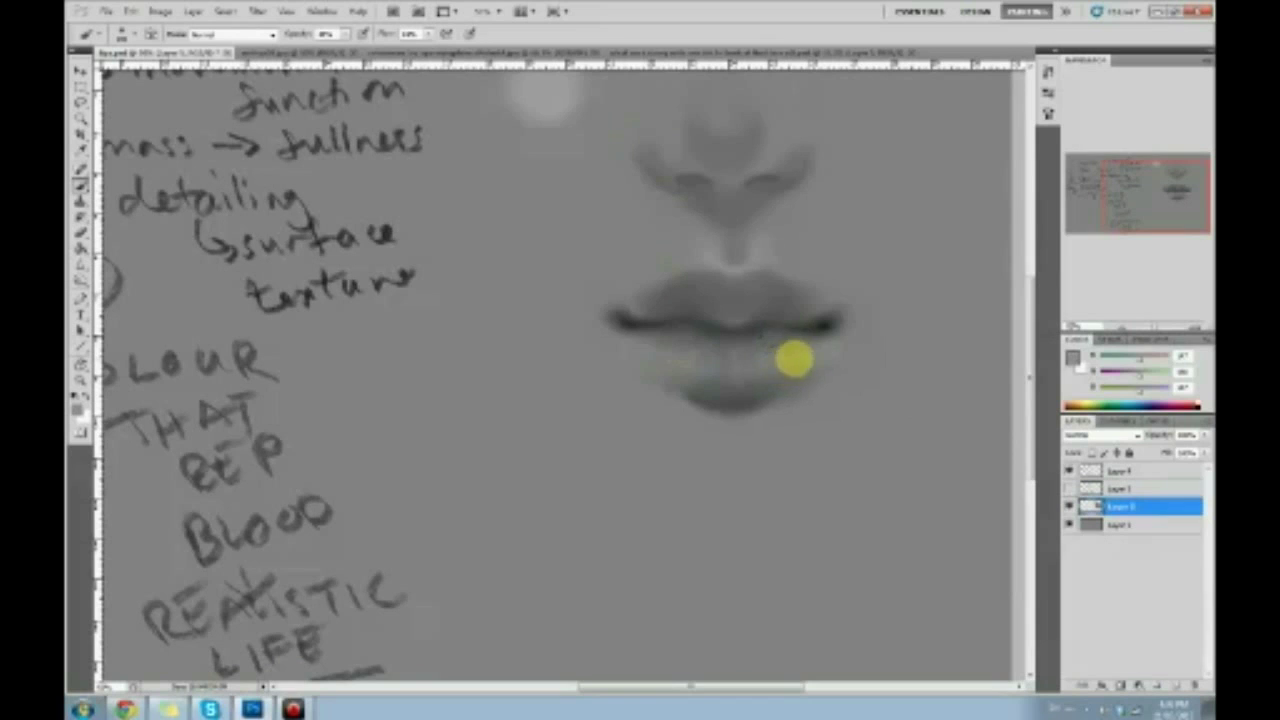
left_click(825, 331, "alt")
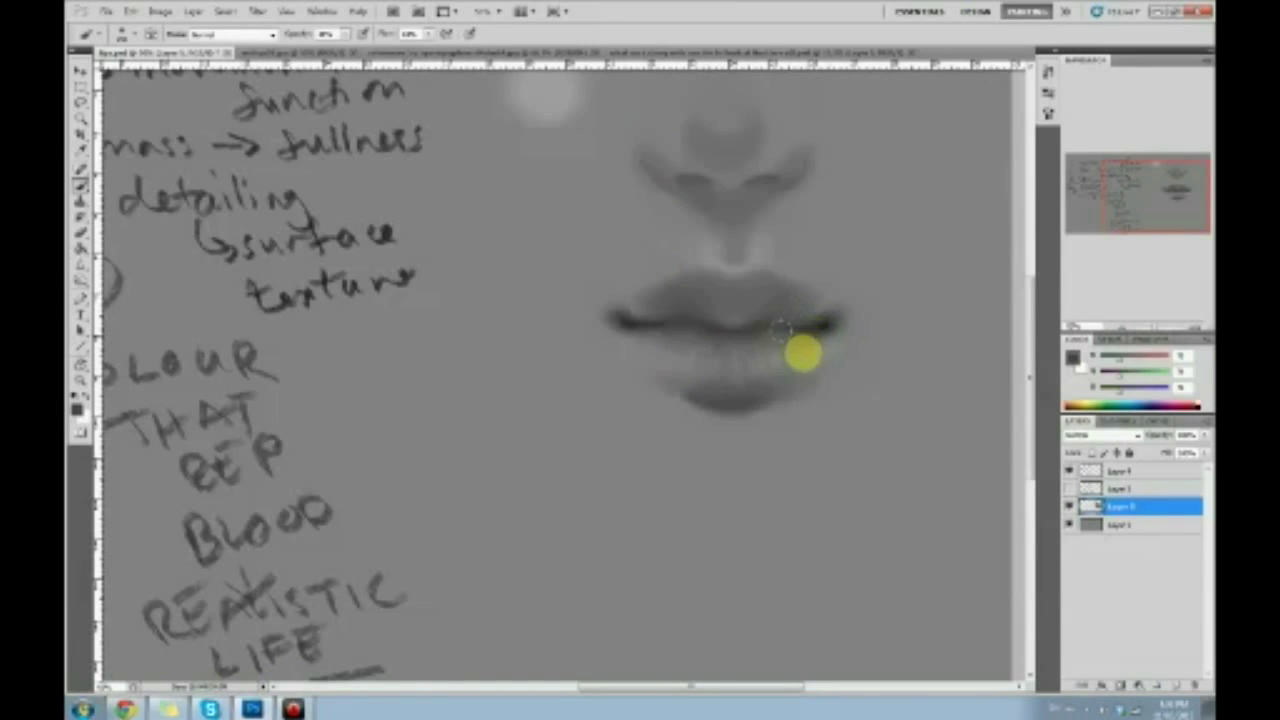
left_click(784, 330, "alt")
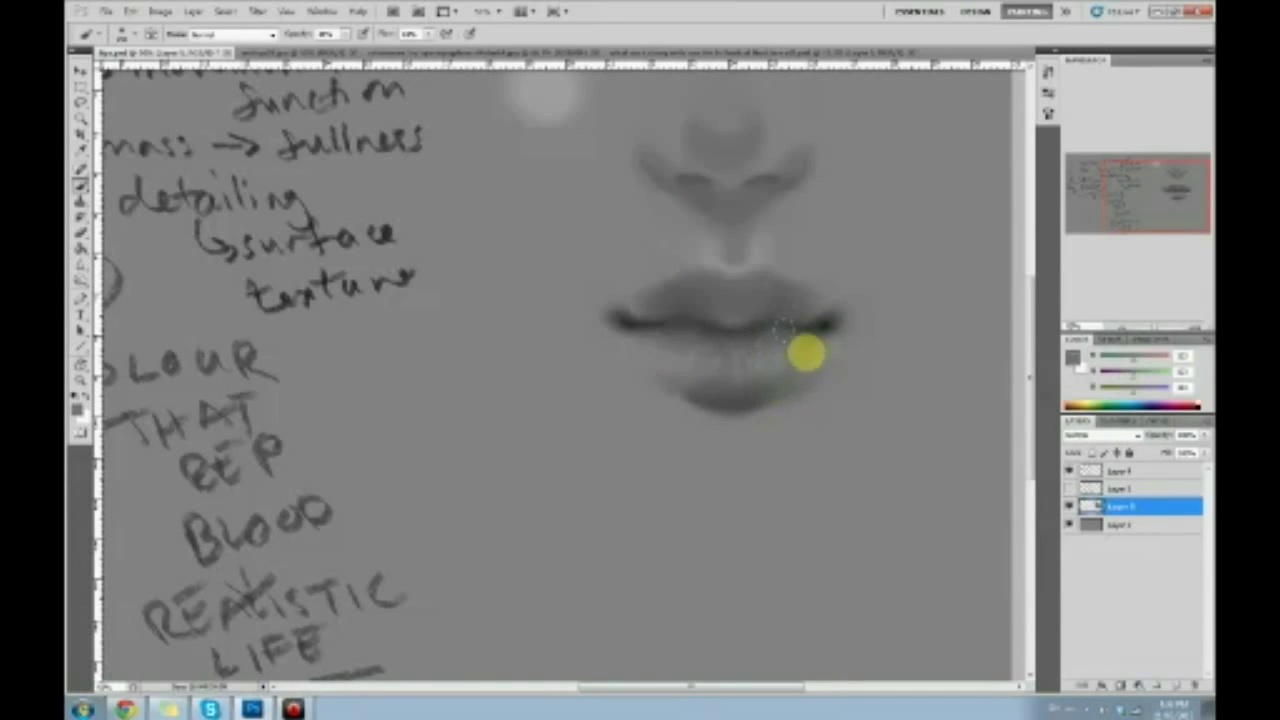
Blend the right side of the lower lip by brushing with tones sampled around the mouth line and lip.
left_click(805, 307, "alt")
left_click_drag(798, 314, 762, 340)
left_click(772, 348, "alt")
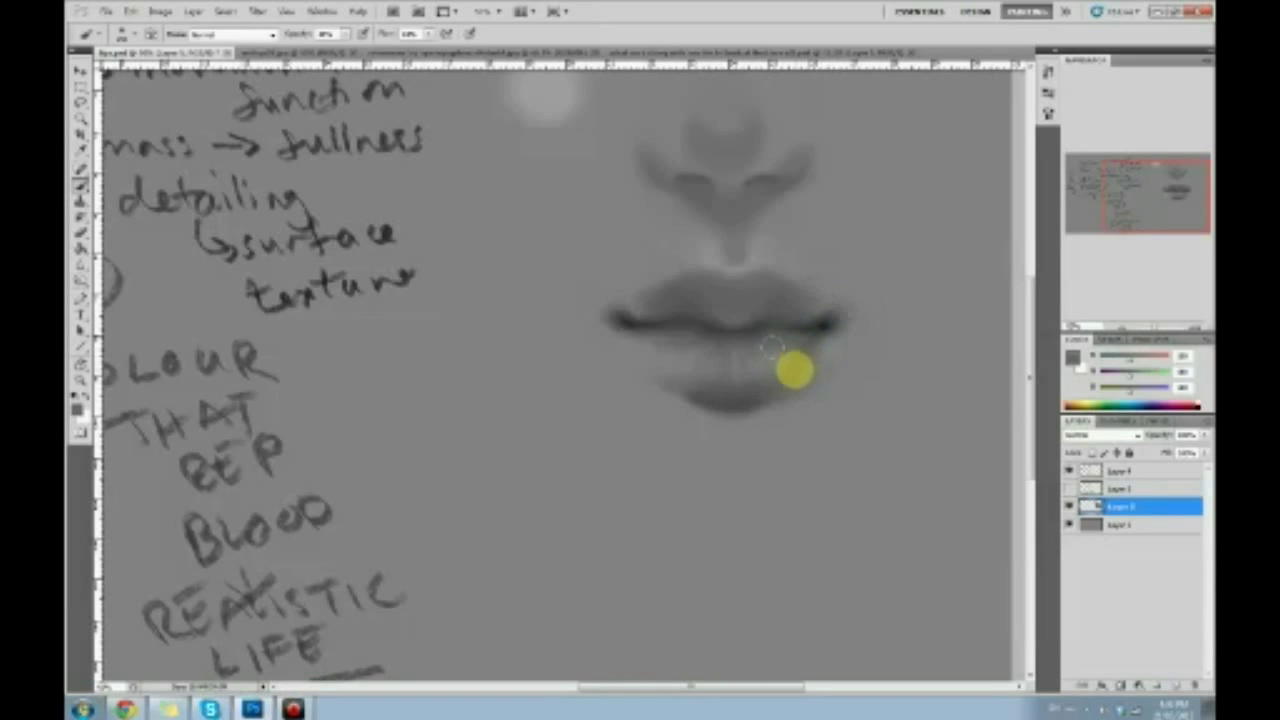
left_click(786, 357, "alt")
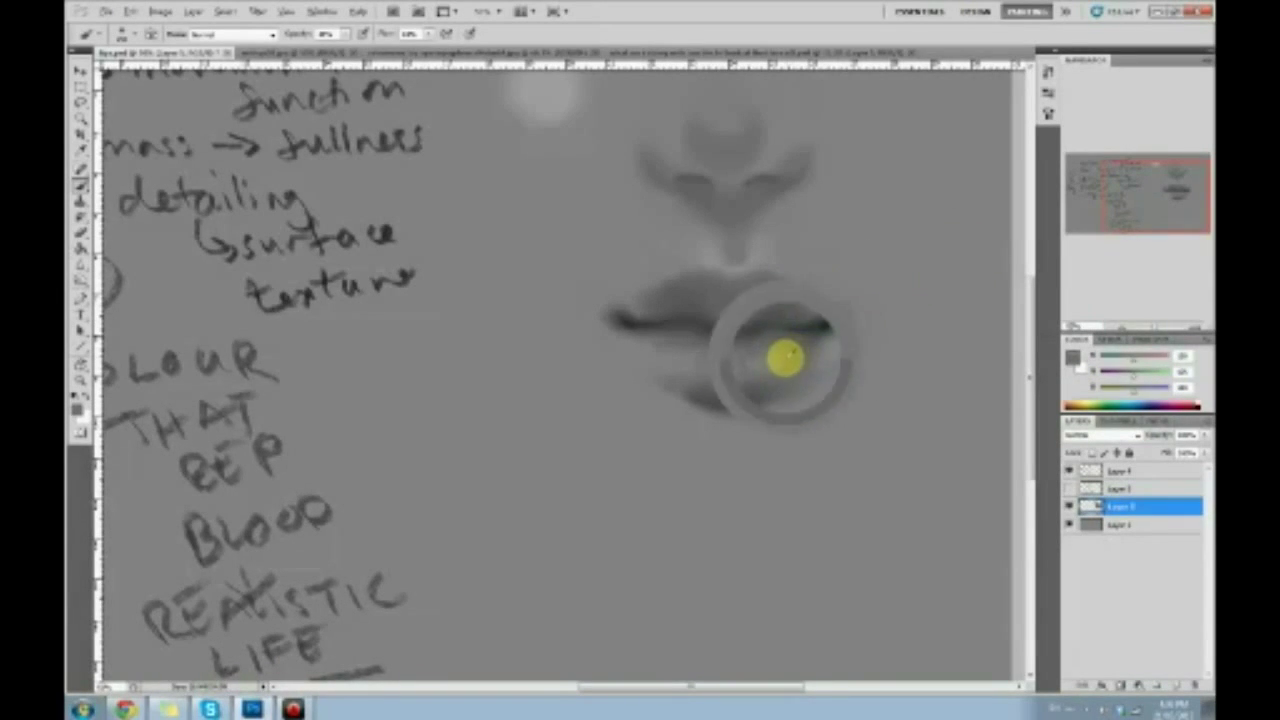
left_click(812, 356, "alt")
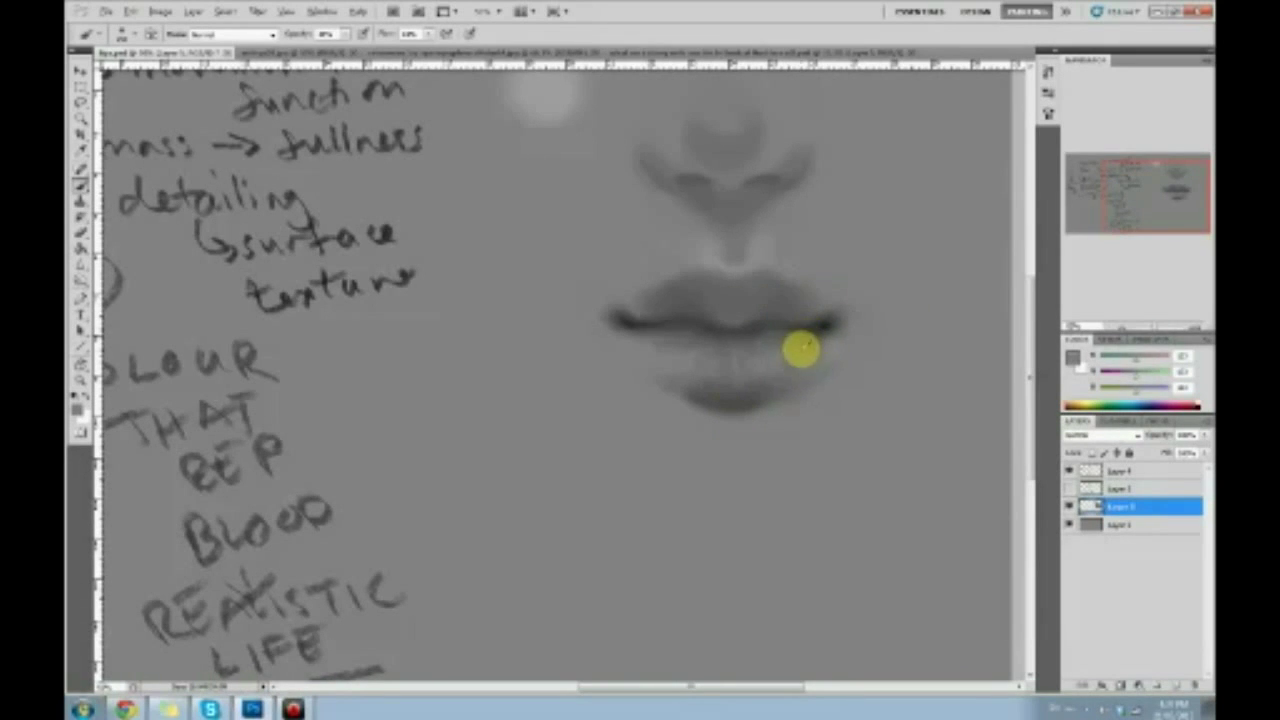
Shade beneath the mouth line with a sampled dark grey and even out the lower lip's outer edges with surrounding skin tone.
left_click(633, 331, "alt")
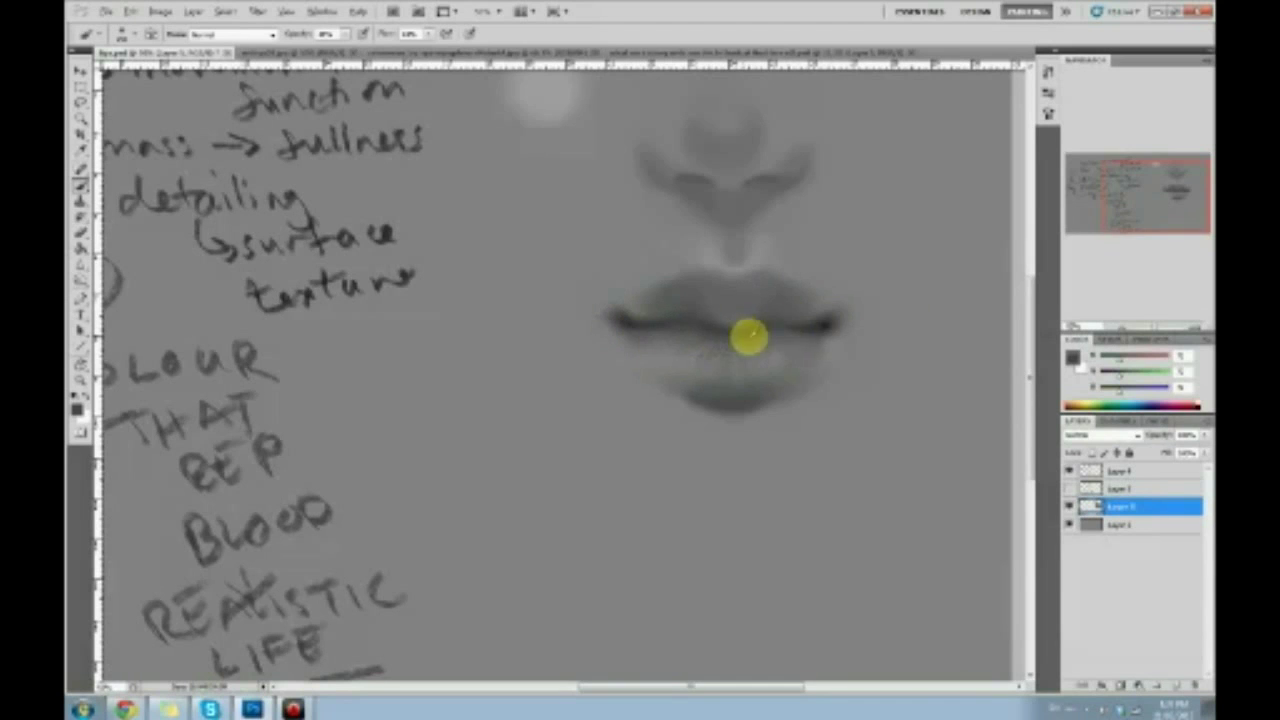
left_click(818, 350, "alt")
left_click(616, 346, "alt")
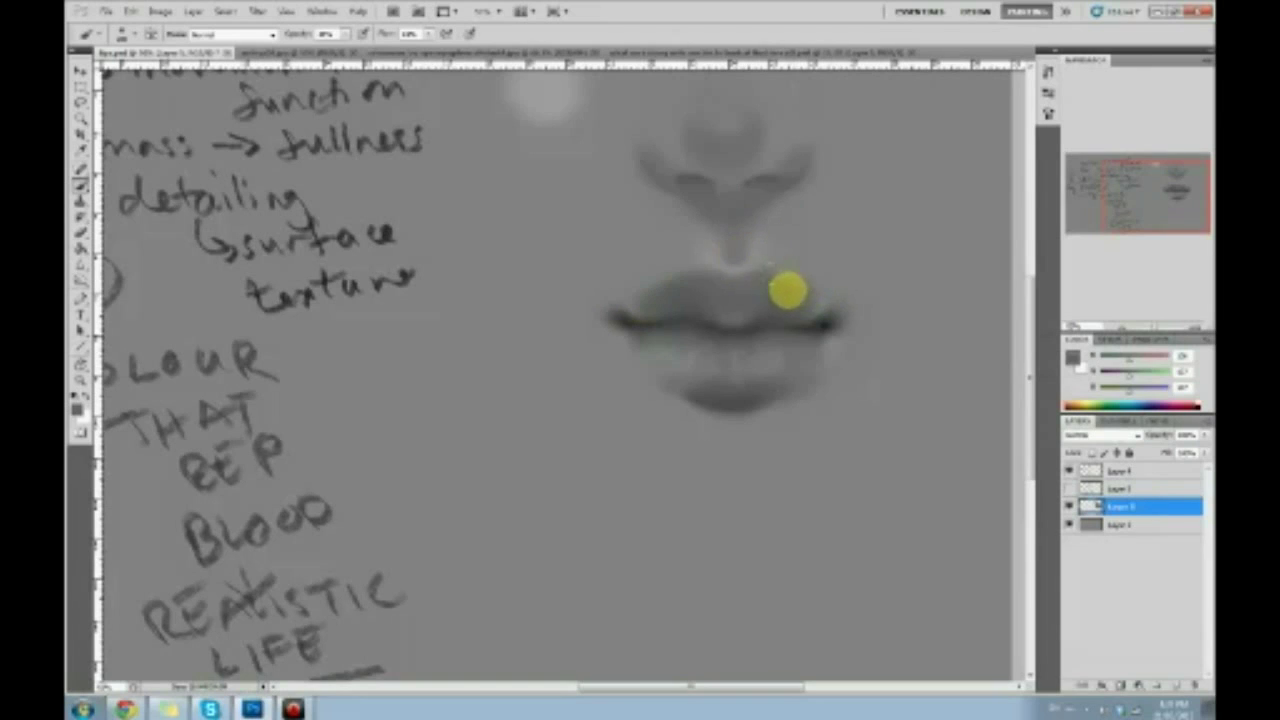
Darken the nostrils with the Burn tool on the Shadows range and reinforce the mouth line and upper lip with brushed sampled tones.
left_click(81, 281)
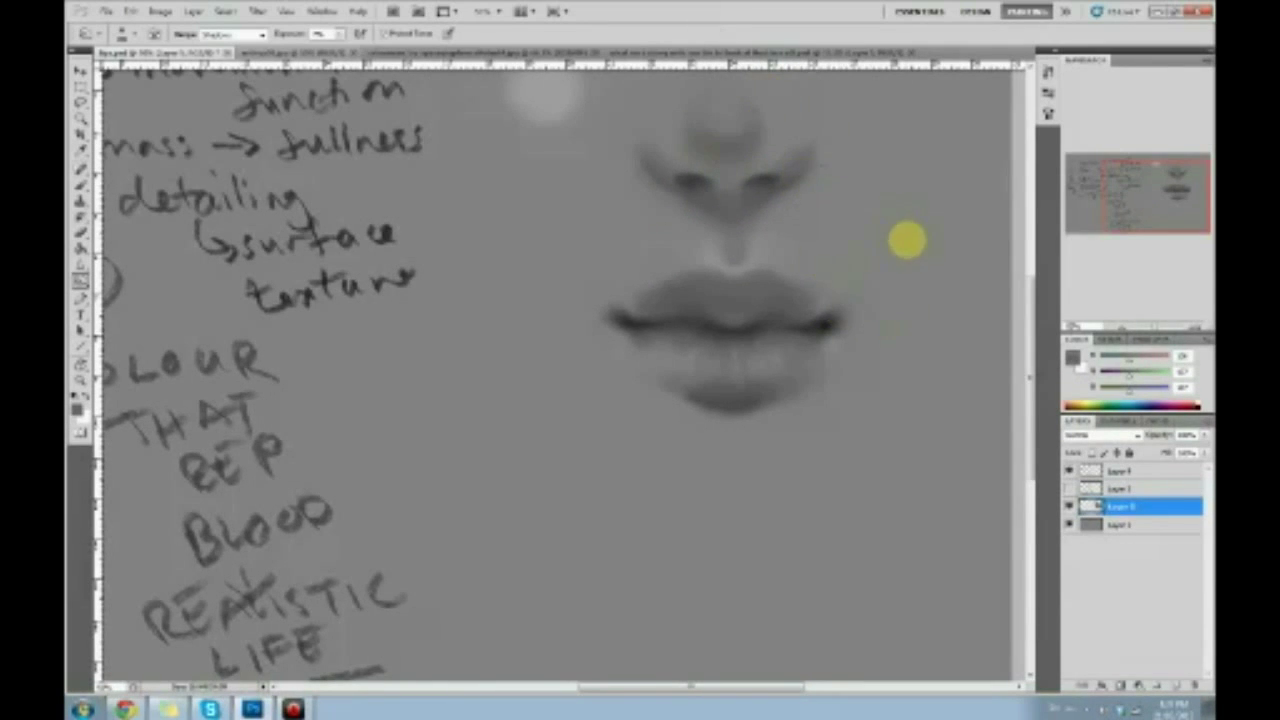
key("b")
left_click(709, 336, "alt")
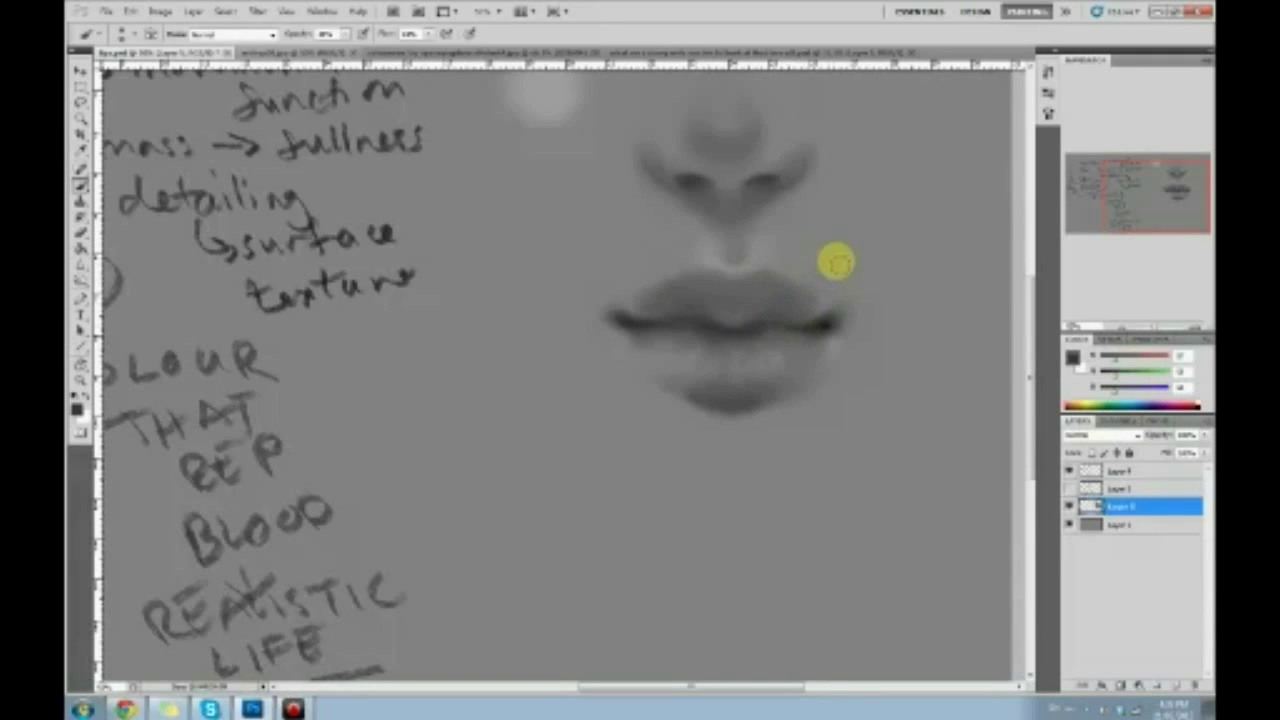
left_click(658, 294, "alt")
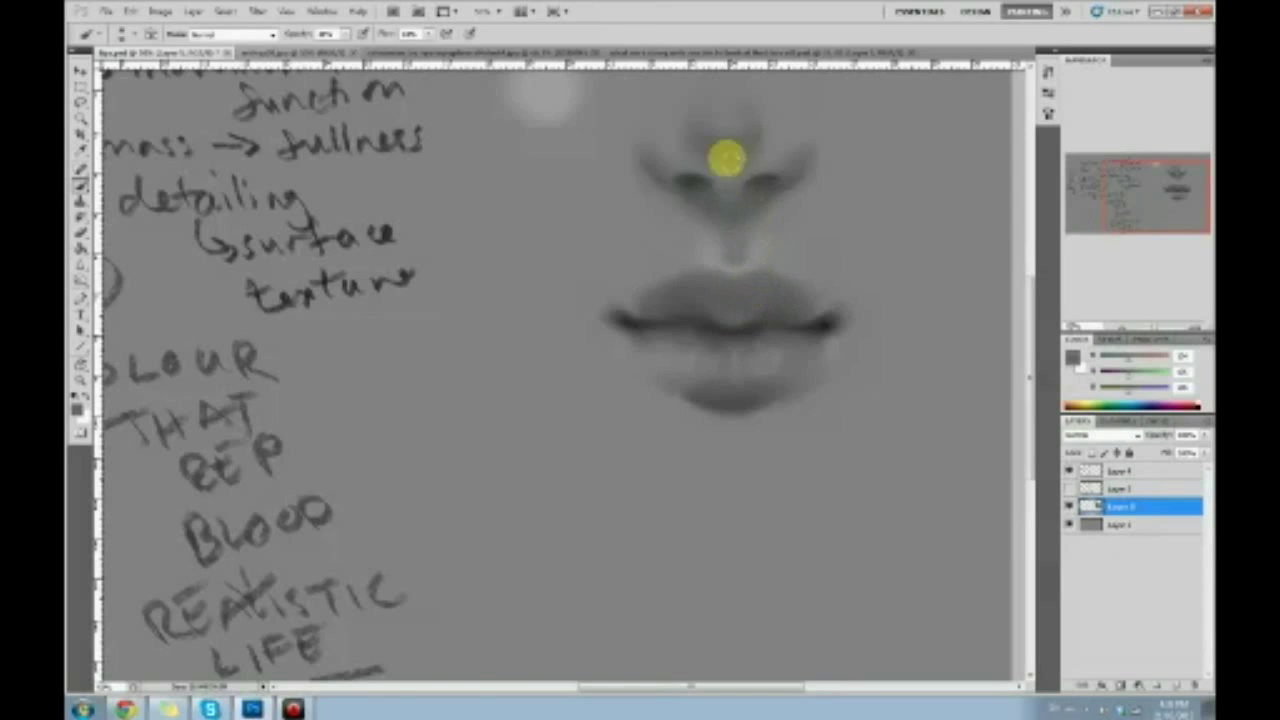
Define the wavy mouth line and the upper lip's lower edge with tones sampled along the right half of the mouth.
left_click(793, 299, "alt")
left_click(817, 327, "alt")
left_click(811, 319, "alt")
left_click(800, 326, "alt")
left_click_drag(800, 326, 783, 325)
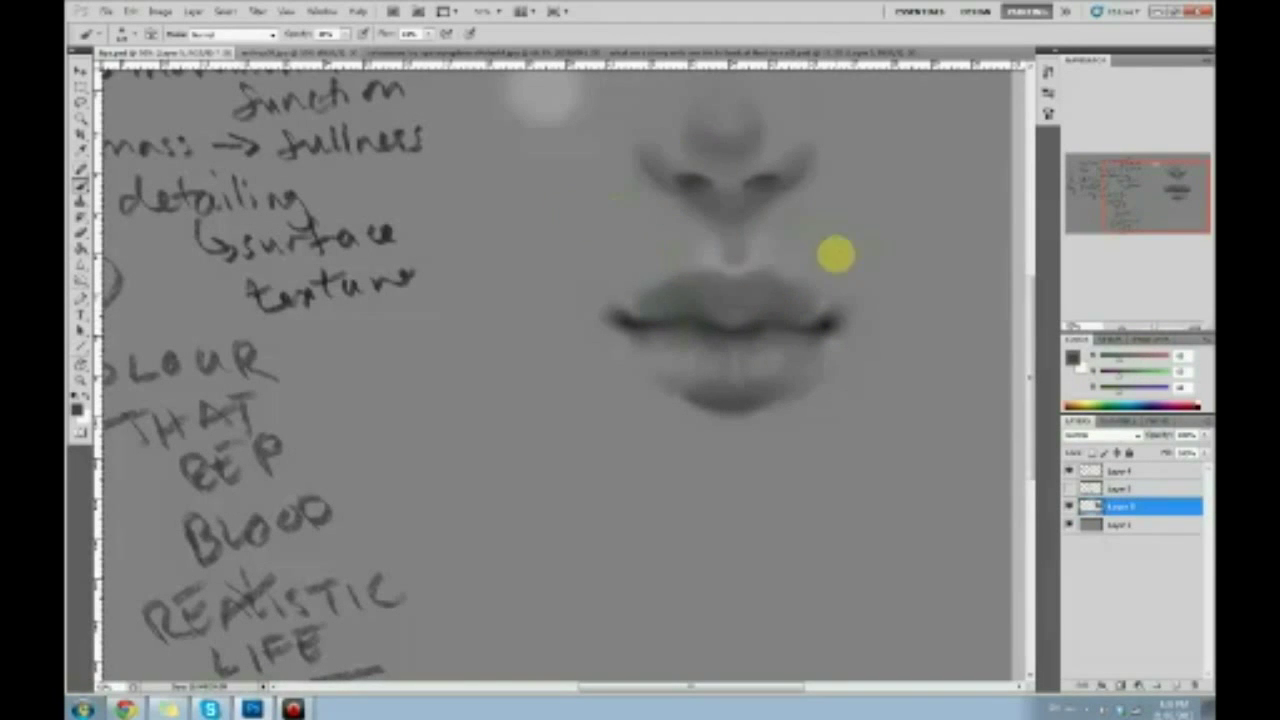
left_click(662, 310, "alt")
Burn the shadows along the mouth line and brush sampled dark tones into the centre of the upper lip.
left_click(80, 279)
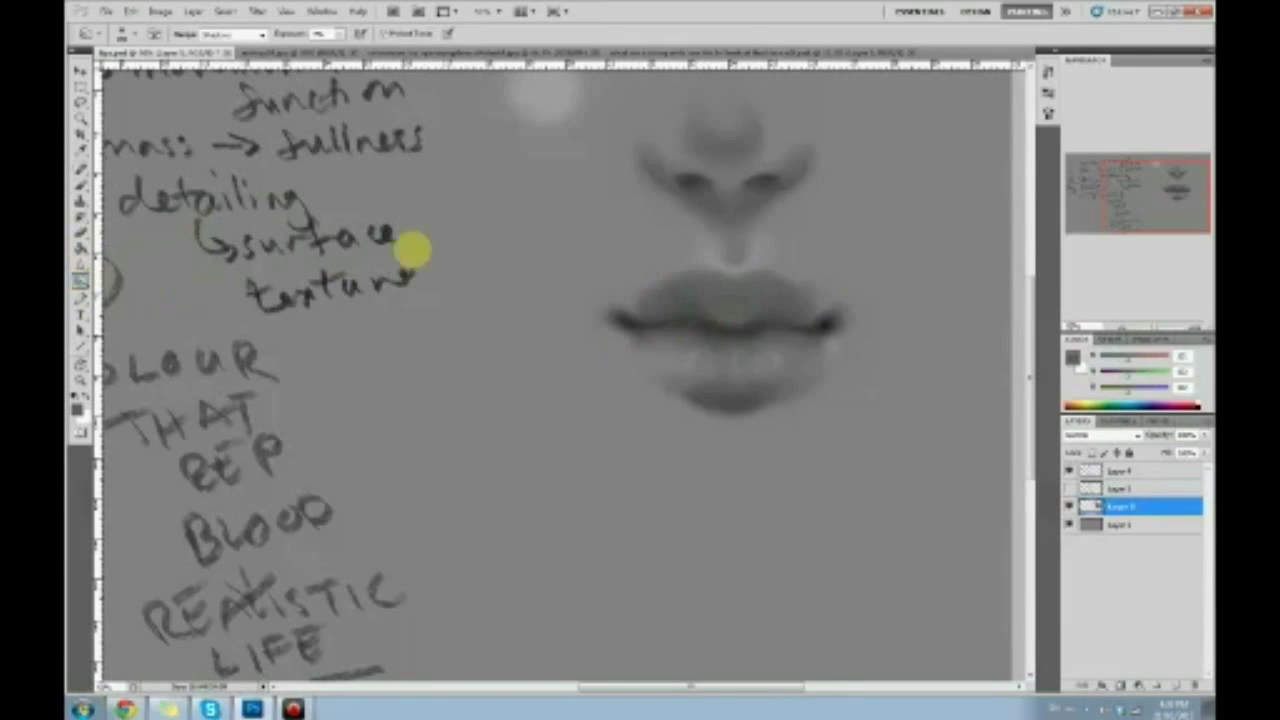
mouse_move(724, 327)
left_mouse_down()
mouse_move(799, 328)
mouse_move(723, 316)
mouse_move(640, 327)
mouse_move(620, 315)
mouse_move(814, 329)
left_mouse_up()
key("b")
left_click(714, 323, "alt")
mouse_move(689, 317)
left_mouse_down()
mouse_move(622, 312)
mouse_move(763, 320)
mouse_move(713, 279)
left_mouse_up()
left_click(726, 330, "alt")
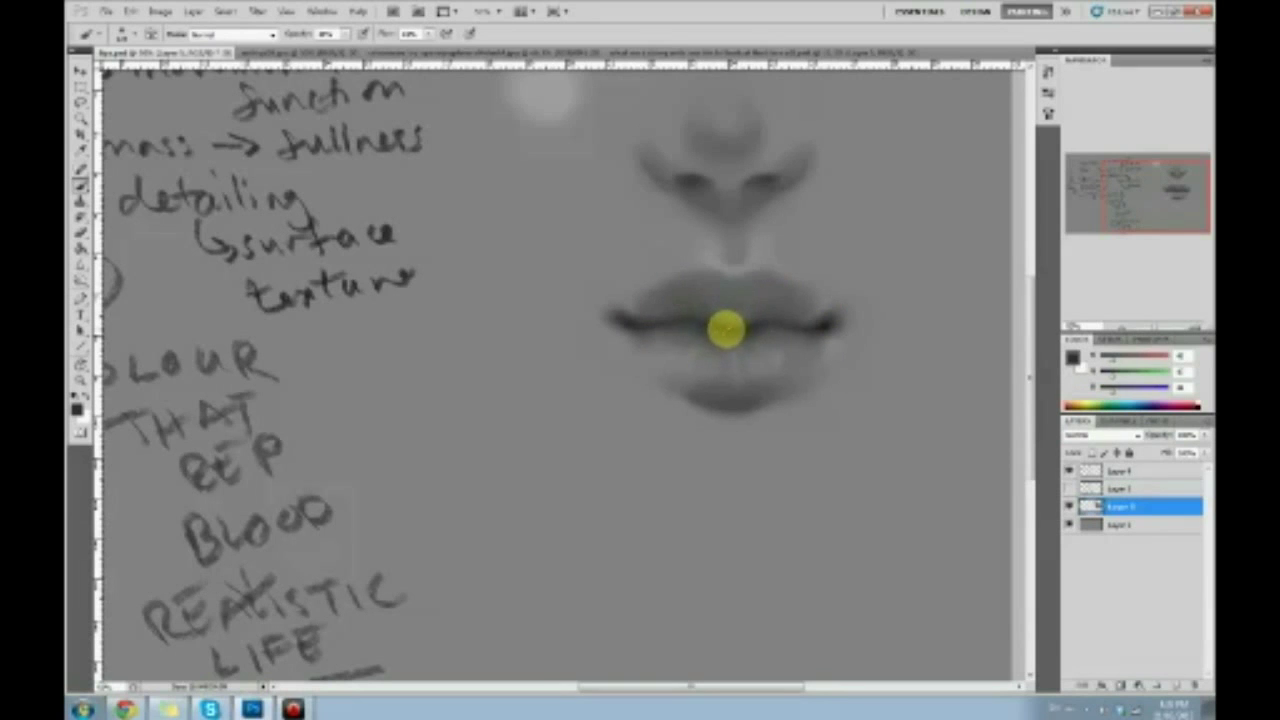
mouse_move(763, 232)
left_mouse_down()
mouse_move(686, 196)
mouse_move(726, 272)
mouse_move(692, 273)
mouse_move(721, 301)
mouse_move(704, 297)
mouse_move(779, 290)
mouse_move(739, 327)
mouse_move(724, 274)
mouse_move(708, 267)
mouse_move(669, 286)
mouse_move(715, 270)
mouse_move(763, 286)
mouse_move(858, 263)
mouse_move(758, 96)
mouse_move(710, 204)
mouse_move(763, 260)
mouse_move(750, 278)
mouse_move(779, 279)
mouse_move(705, 276)
mouse_move(791, 294)
left_mouse_up()
Brighten the skin just above the cupid's bow and the centre of the lower lip with the Dodge tool on the Highlights range.
key("ctrl+0")
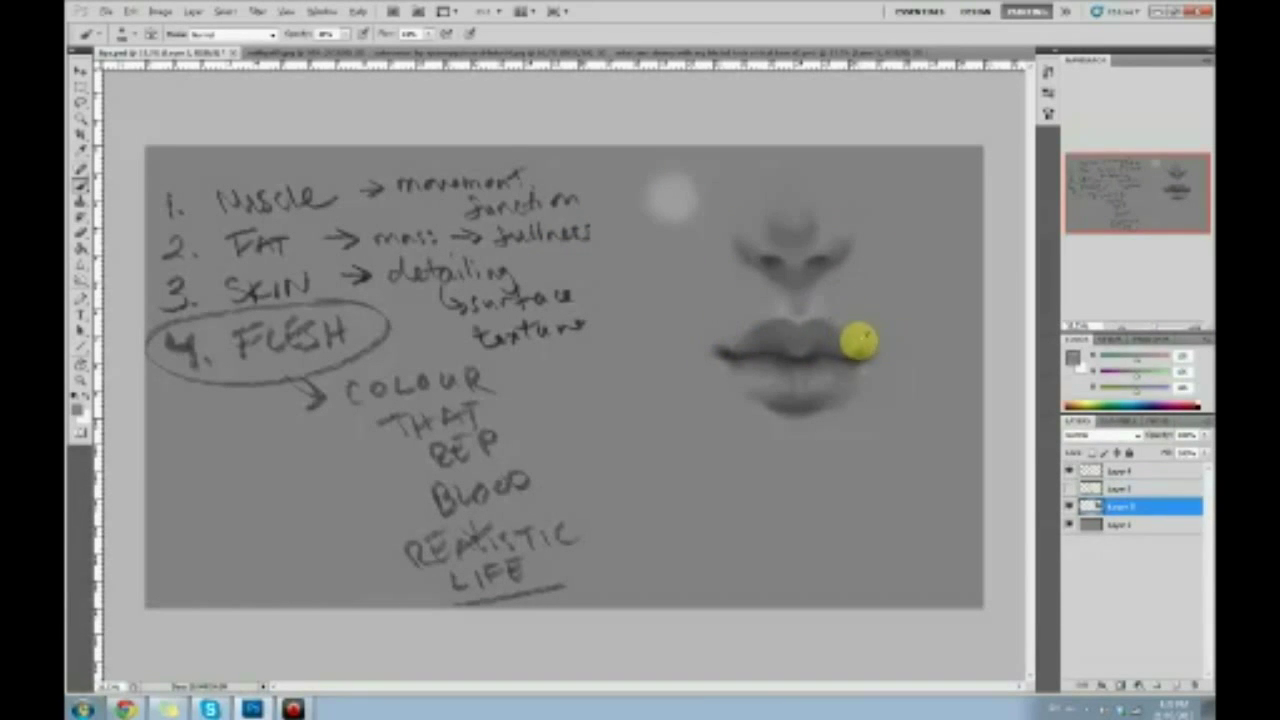
left_click(80, 280)
left_click(125, 277)
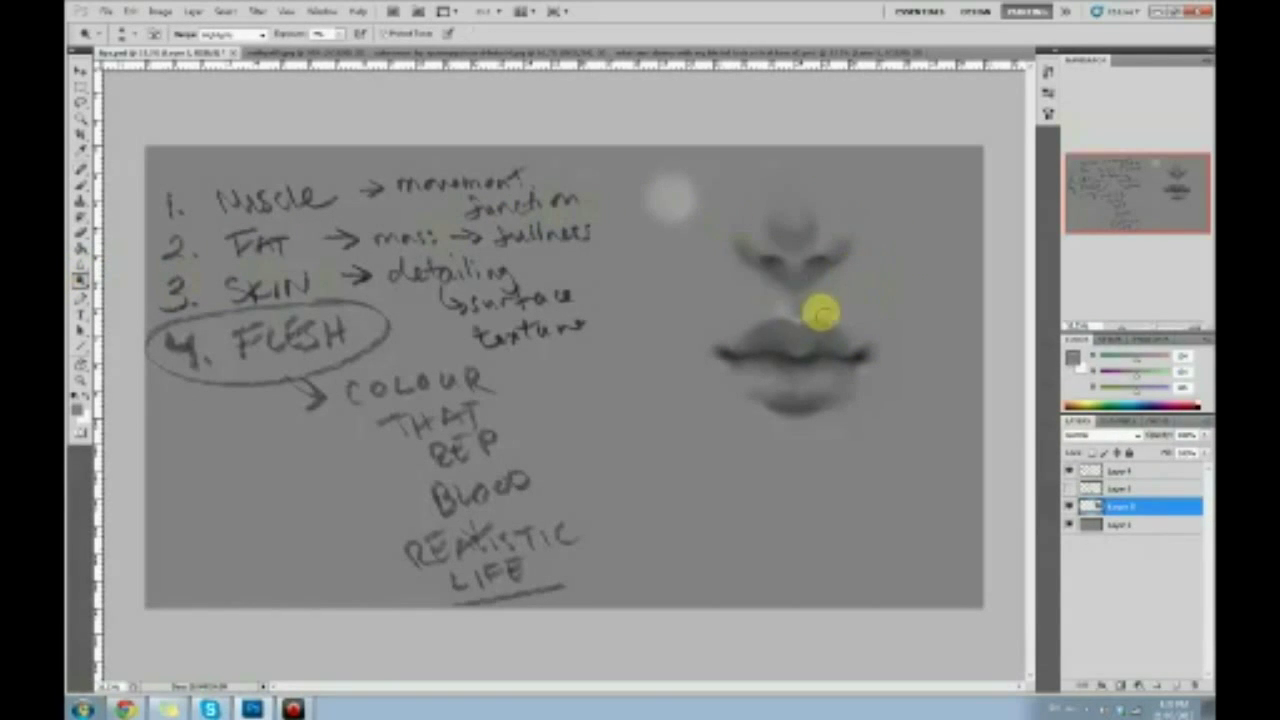
mouse_move(782, 307)
left_mouse_down()
mouse_move(800, 320)
mouse_move(811, 306)
left_mouse_up()
left_click_drag(814, 380, 789, 380)
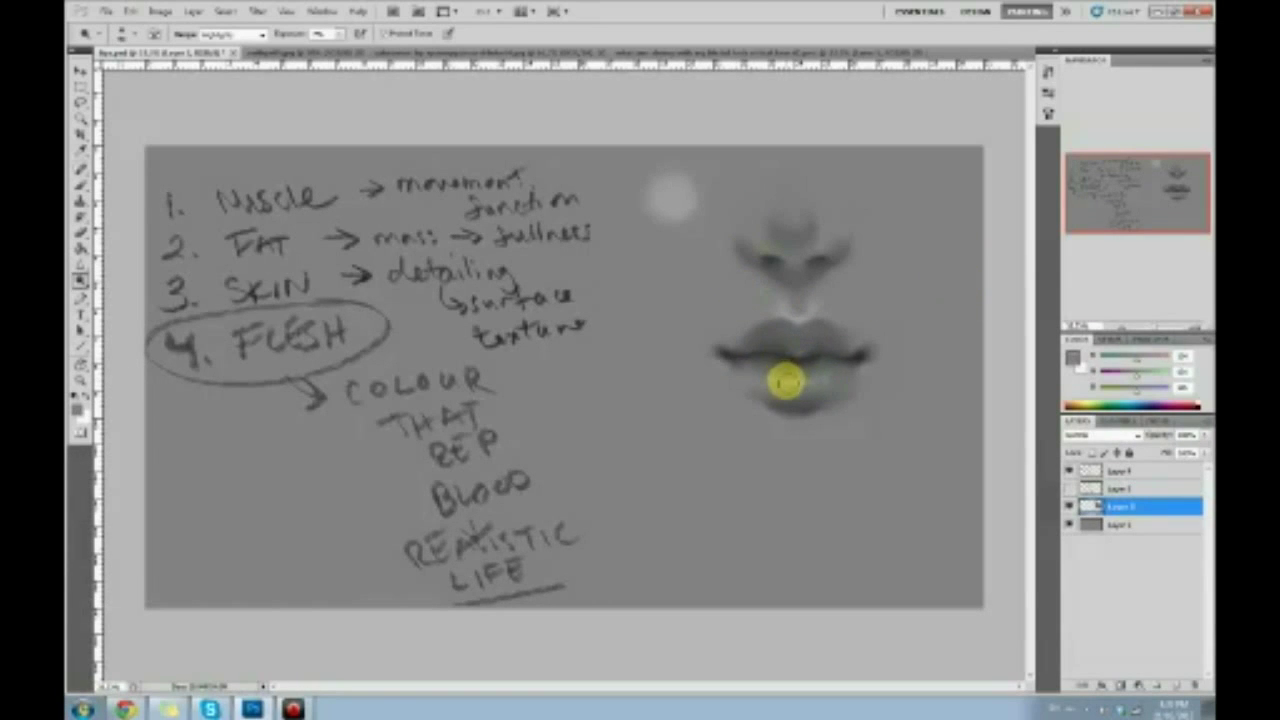
left_click_drag(776, 381, 811, 380)
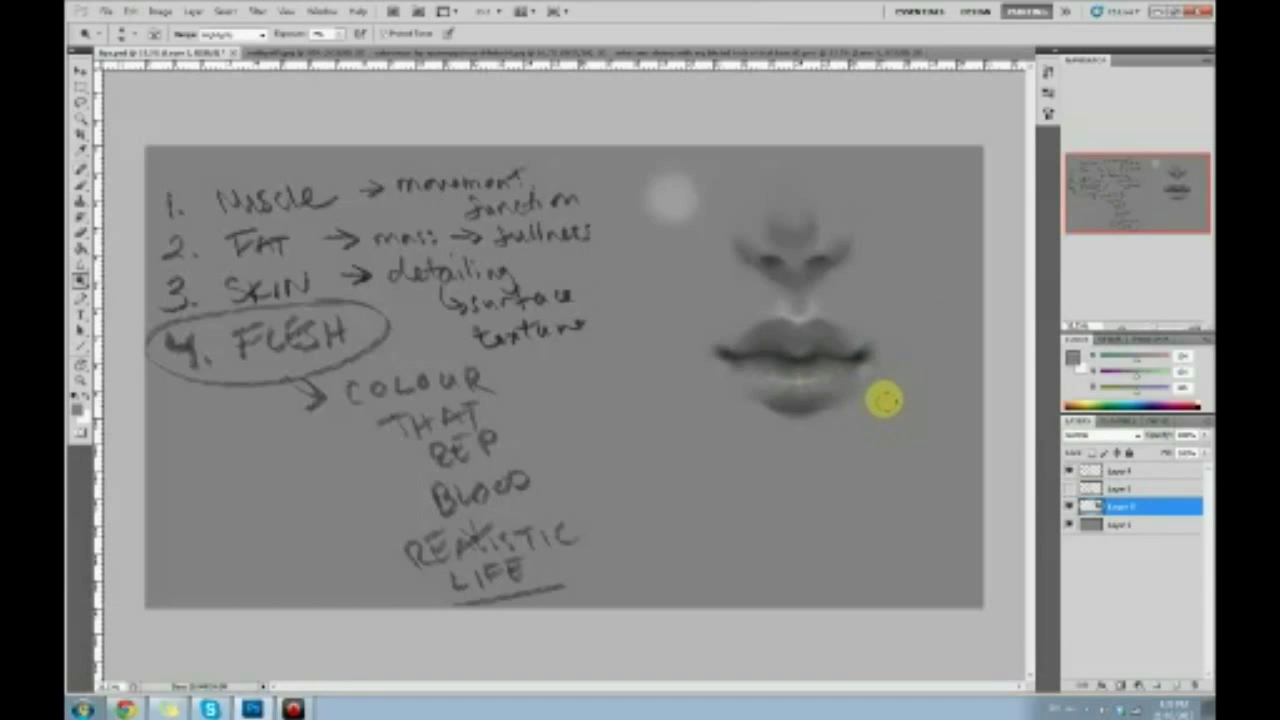
Brush a sampled dark grey along the mouth line and the lower part of the upper lip.
key("b")
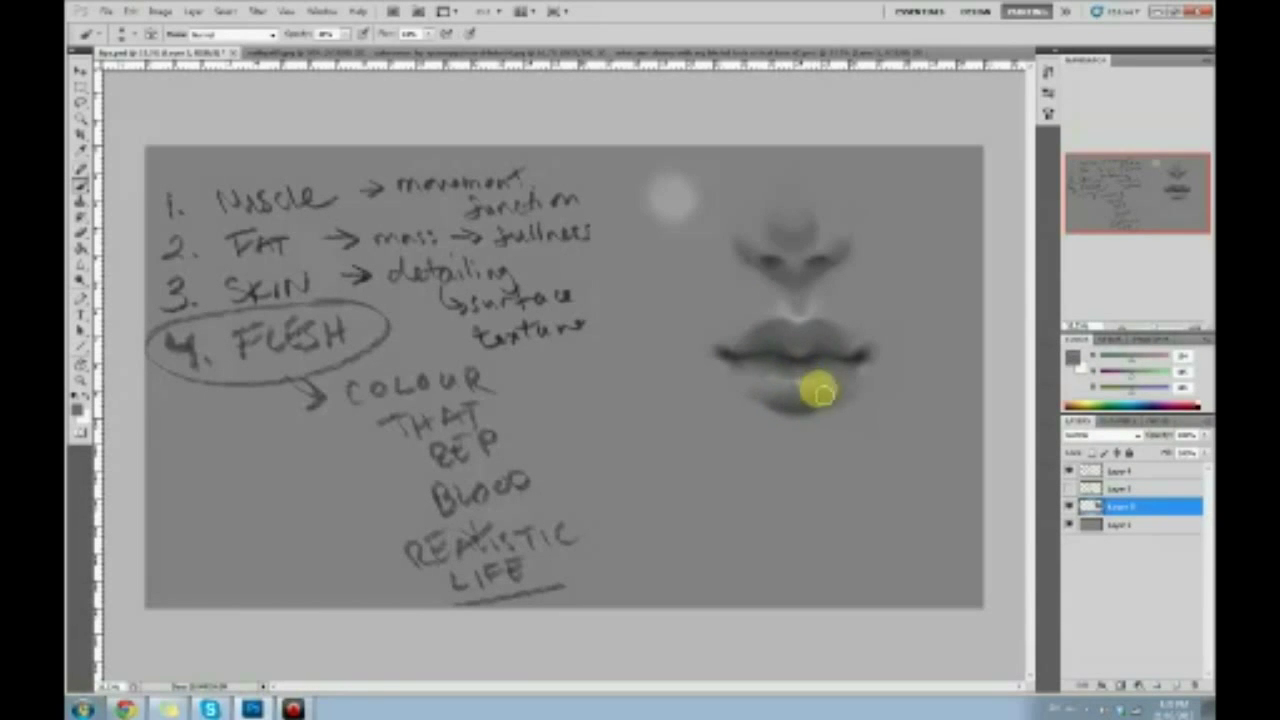
left_click(792, 360, "alt")
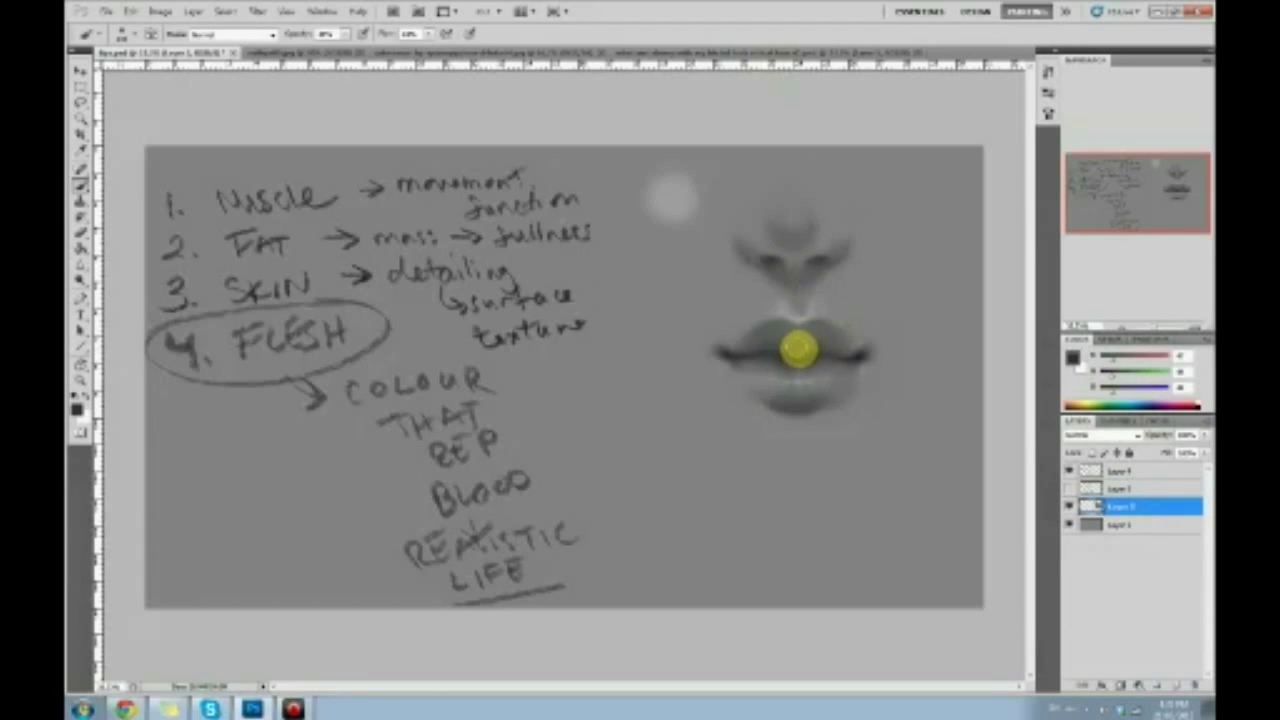
mouse_move(776, 346)
left_mouse_down()
mouse_move(740, 354)
mouse_move(849, 352)
left_mouse_up()
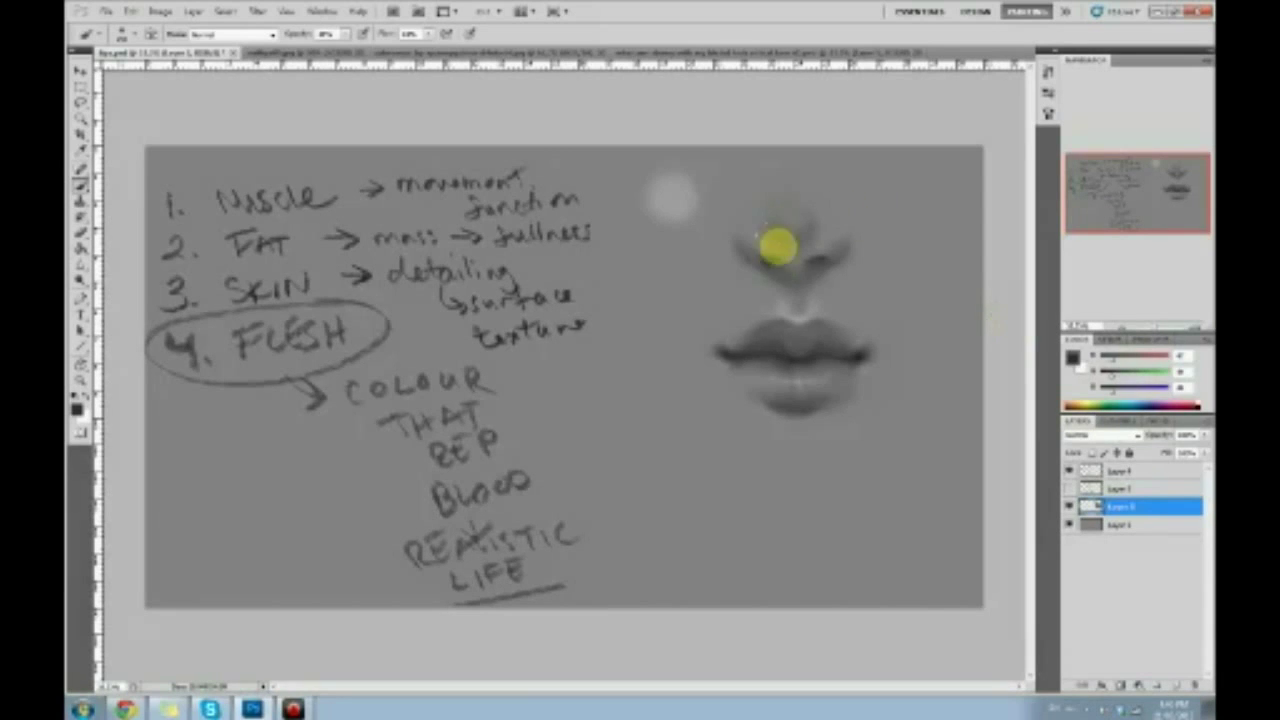
Refine the upper lip's contour and cupid's bow with greys sampled from the surrounding skin and lip.
left_click(711, 325, "alt")
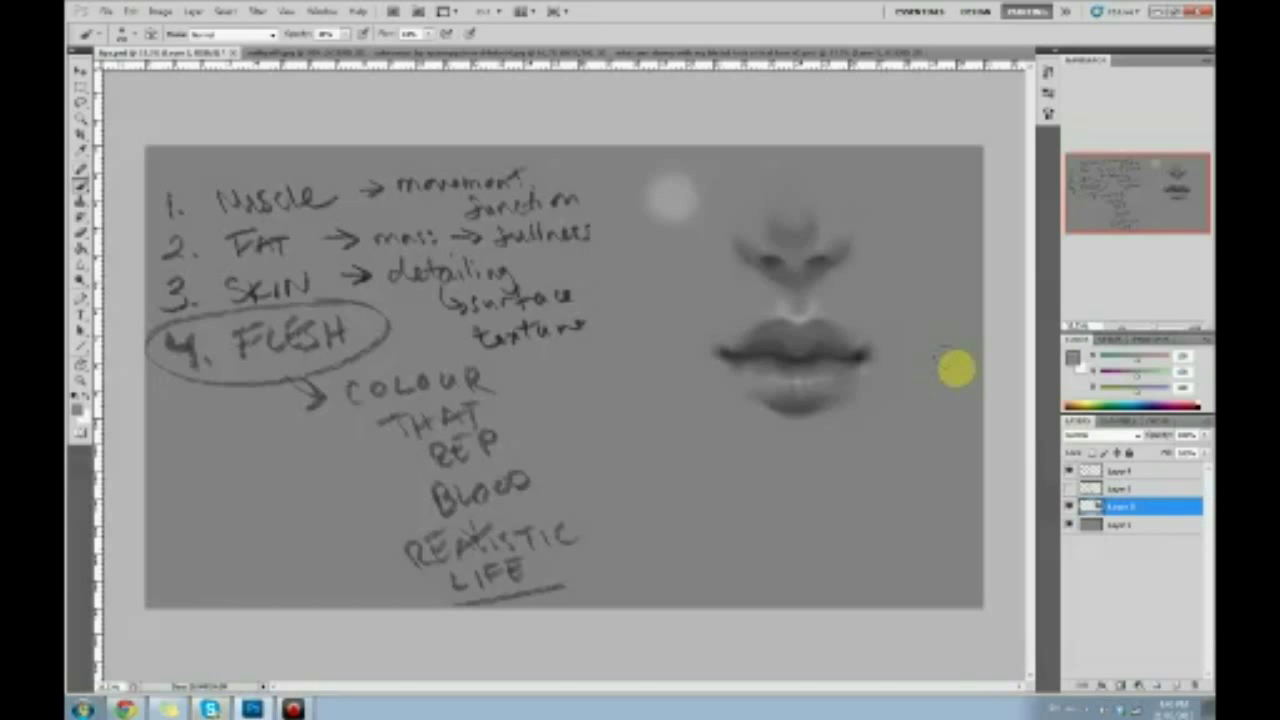
left_click(789, 327, "alt")
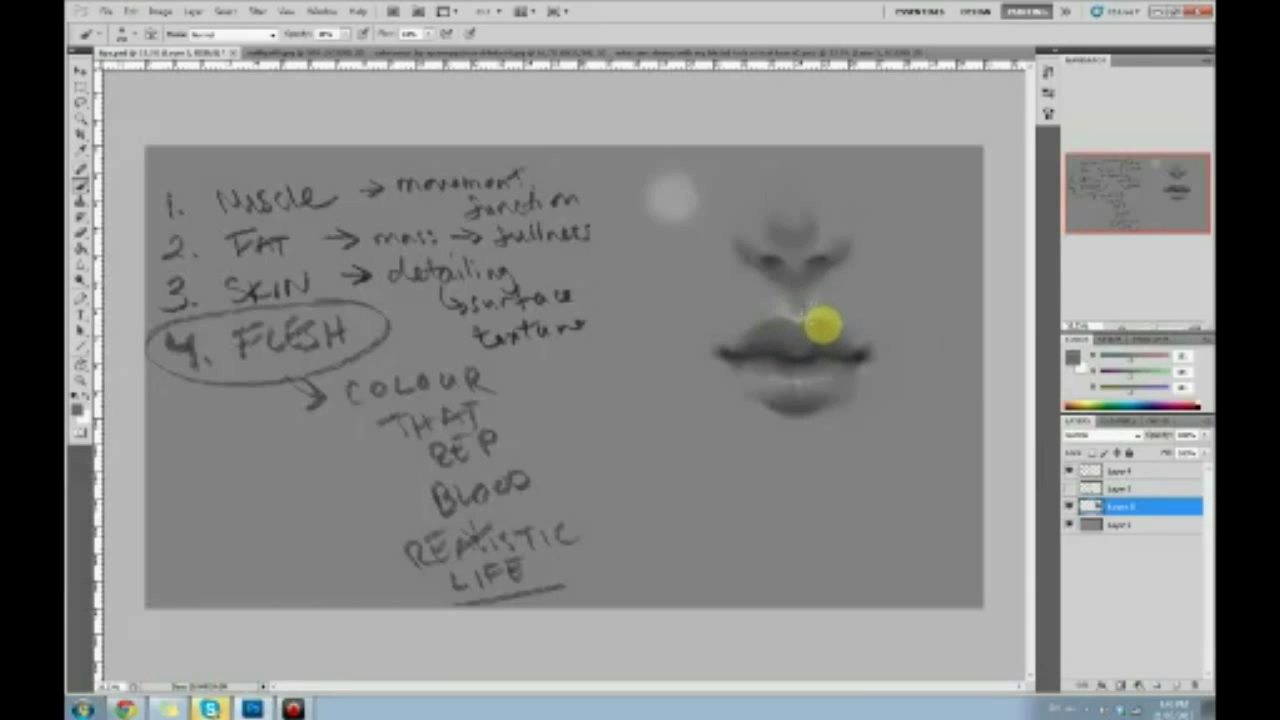
left_click(821, 324, "alt")
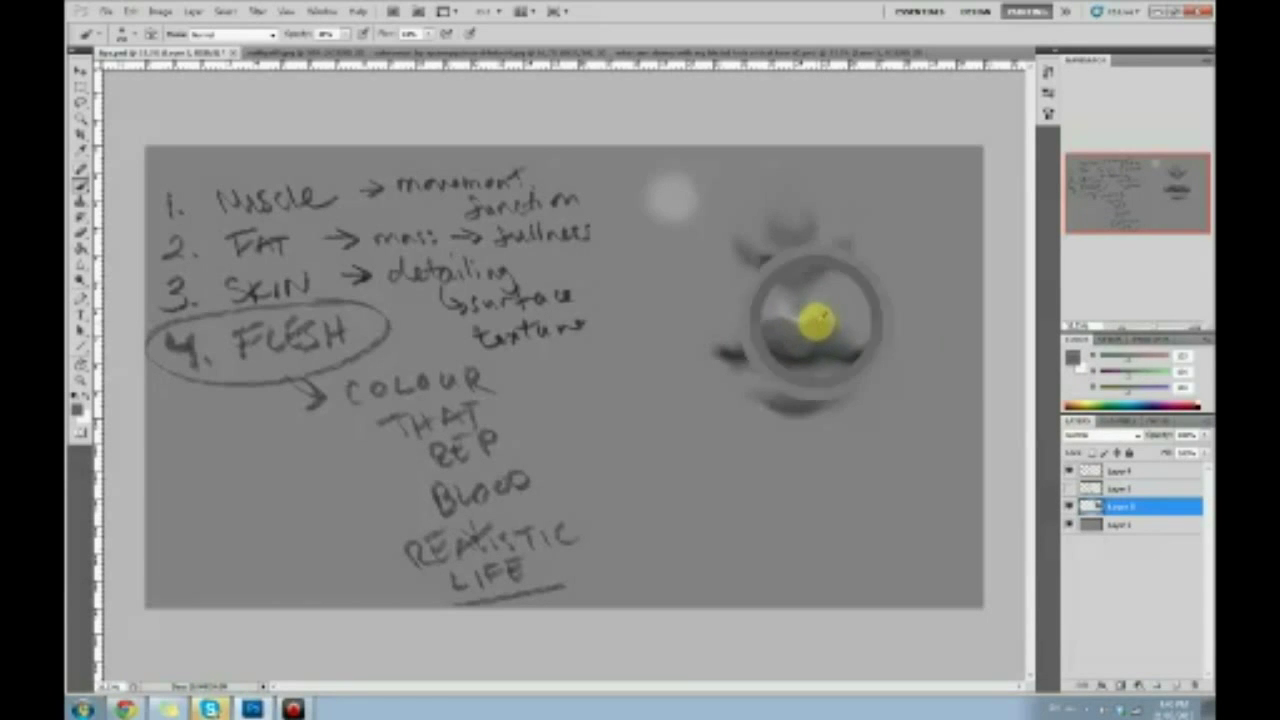
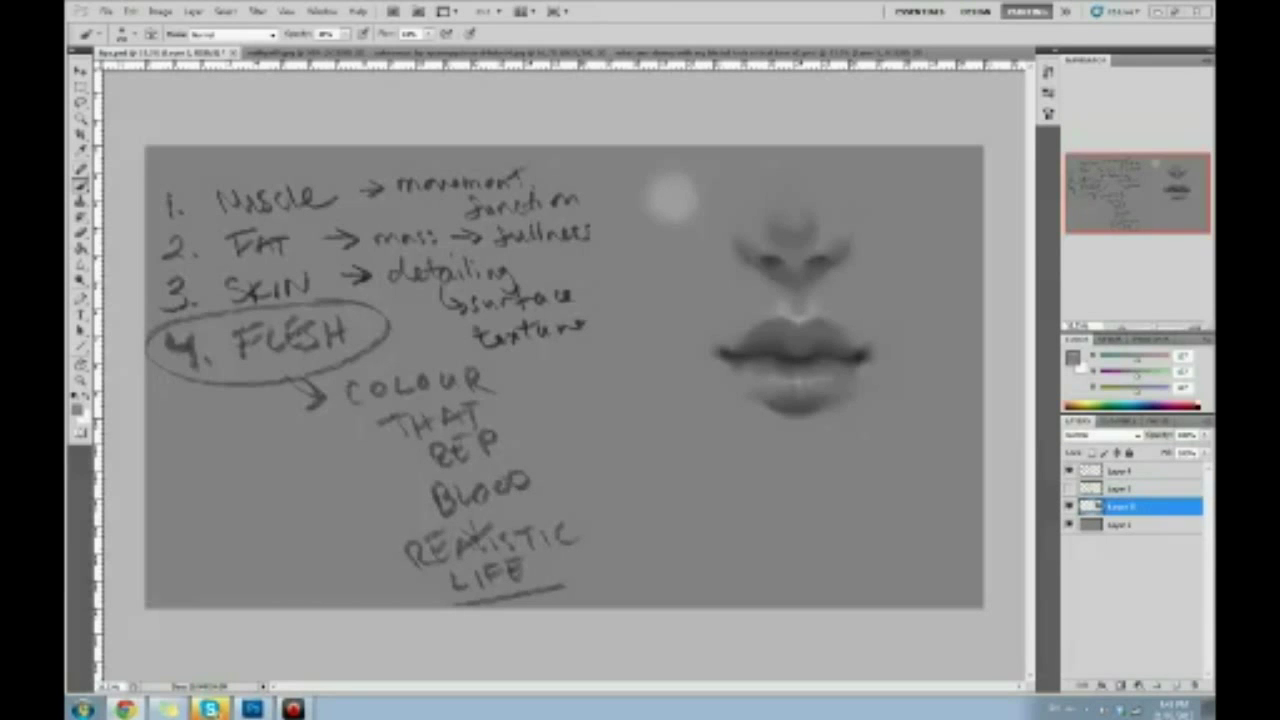
Switch to the browser and browse the image results of faces without makeup to study natural lips as reference.
left_click_drag(1214, 62, 1029, 84)
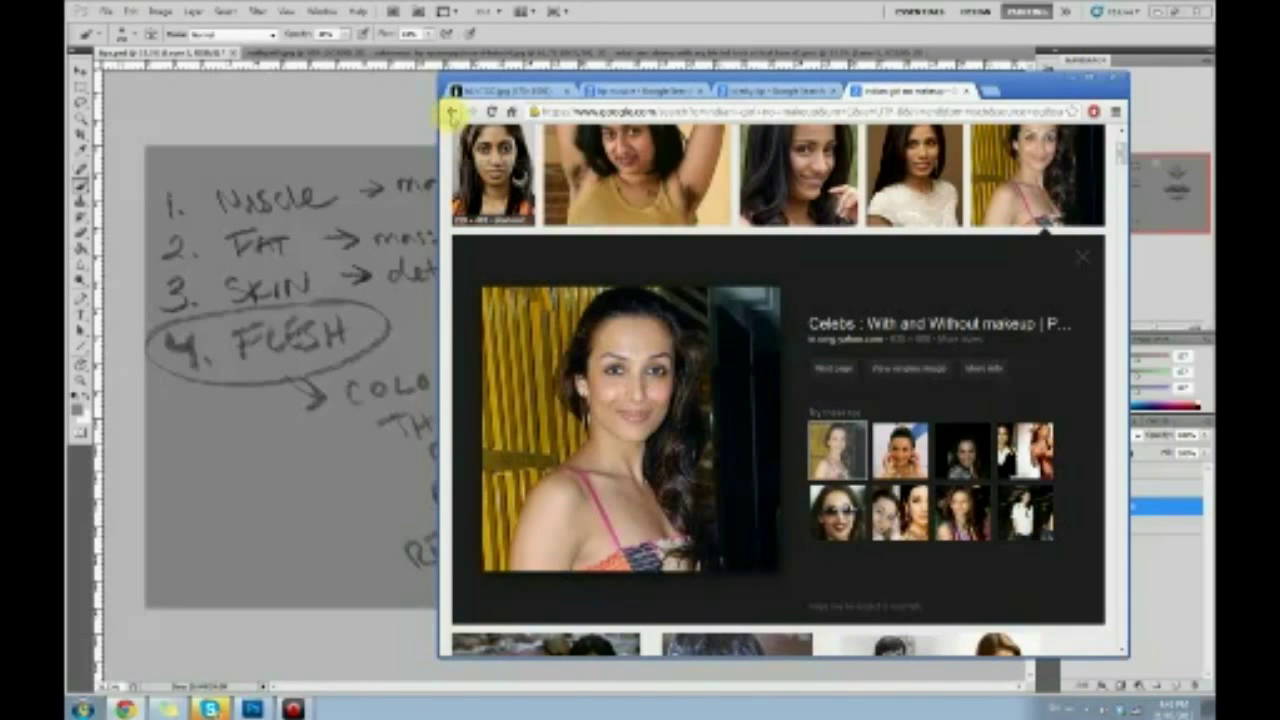
left_click(662, 182)
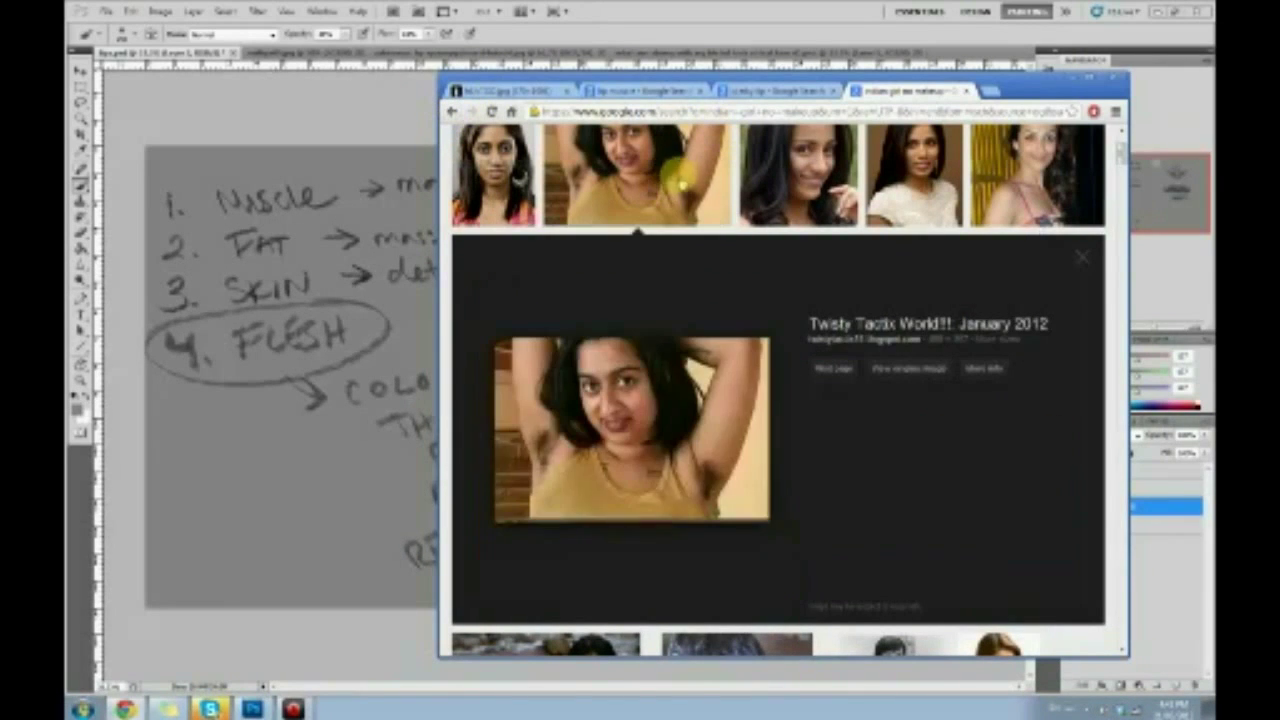
left_click(1083, 258)
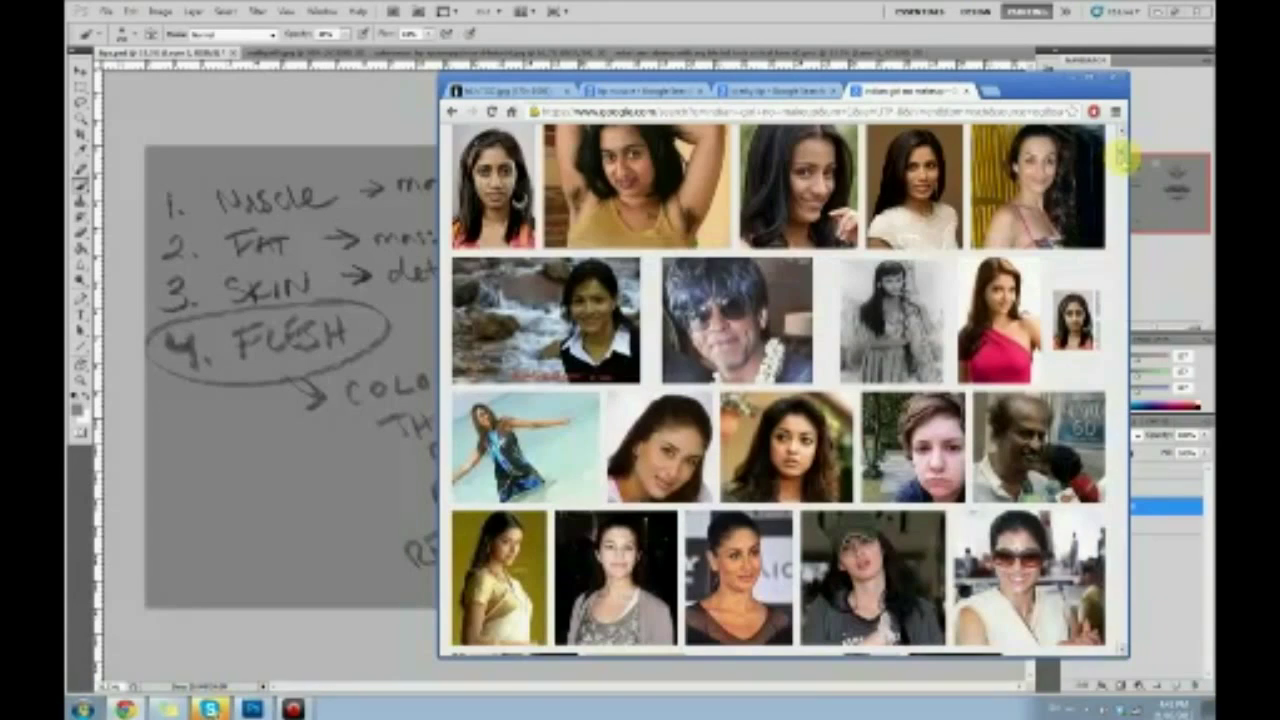
scroll(1122, 155, "down", 5)
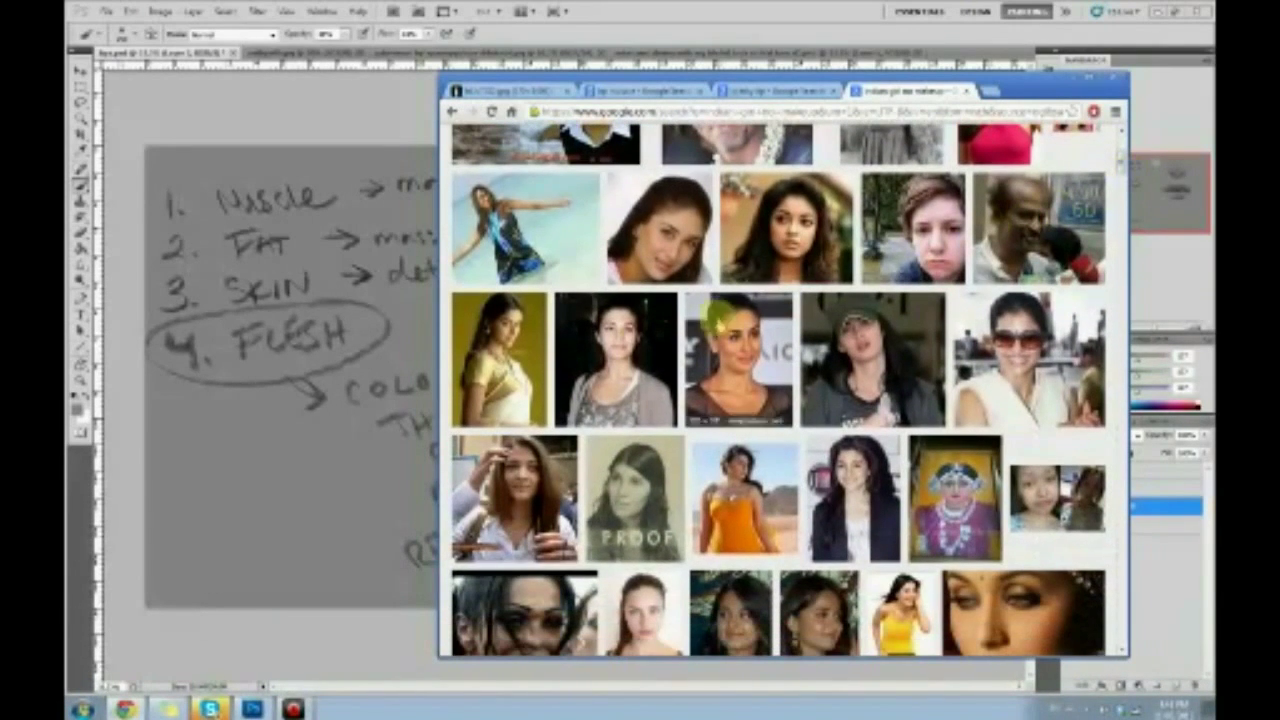
left_click(643, 360)
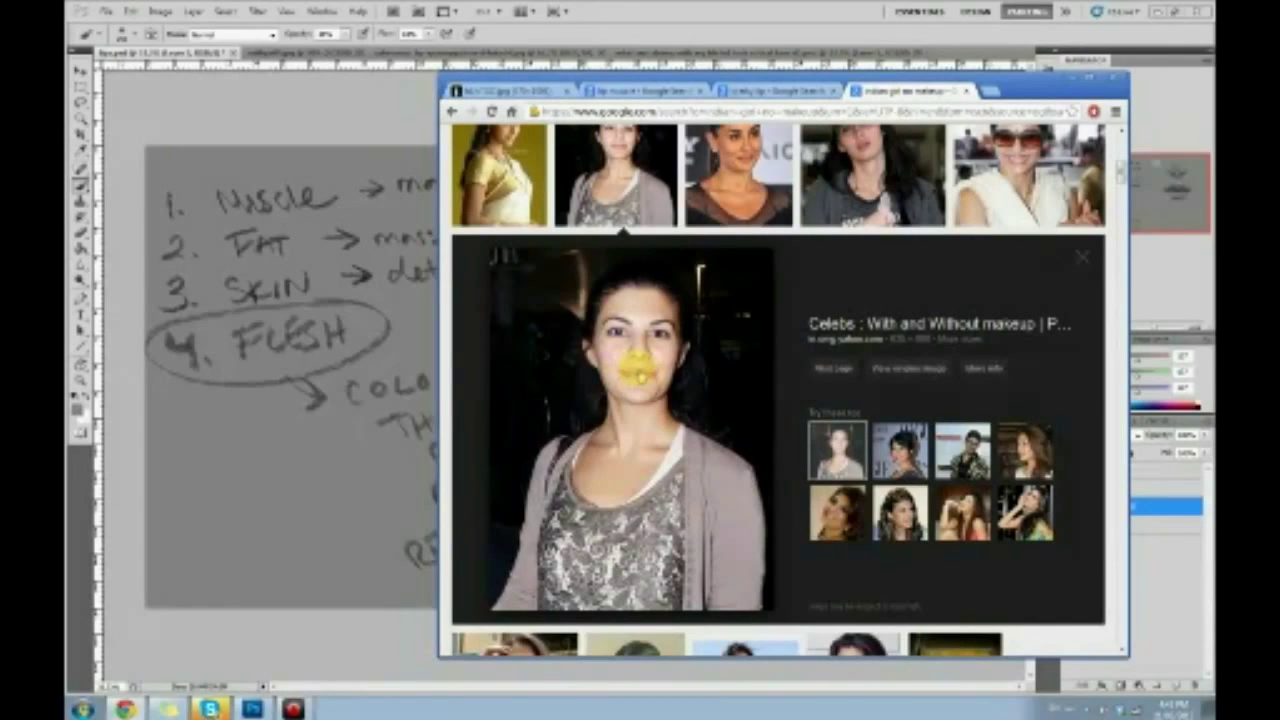
scroll(1122, 175, "down", 3)
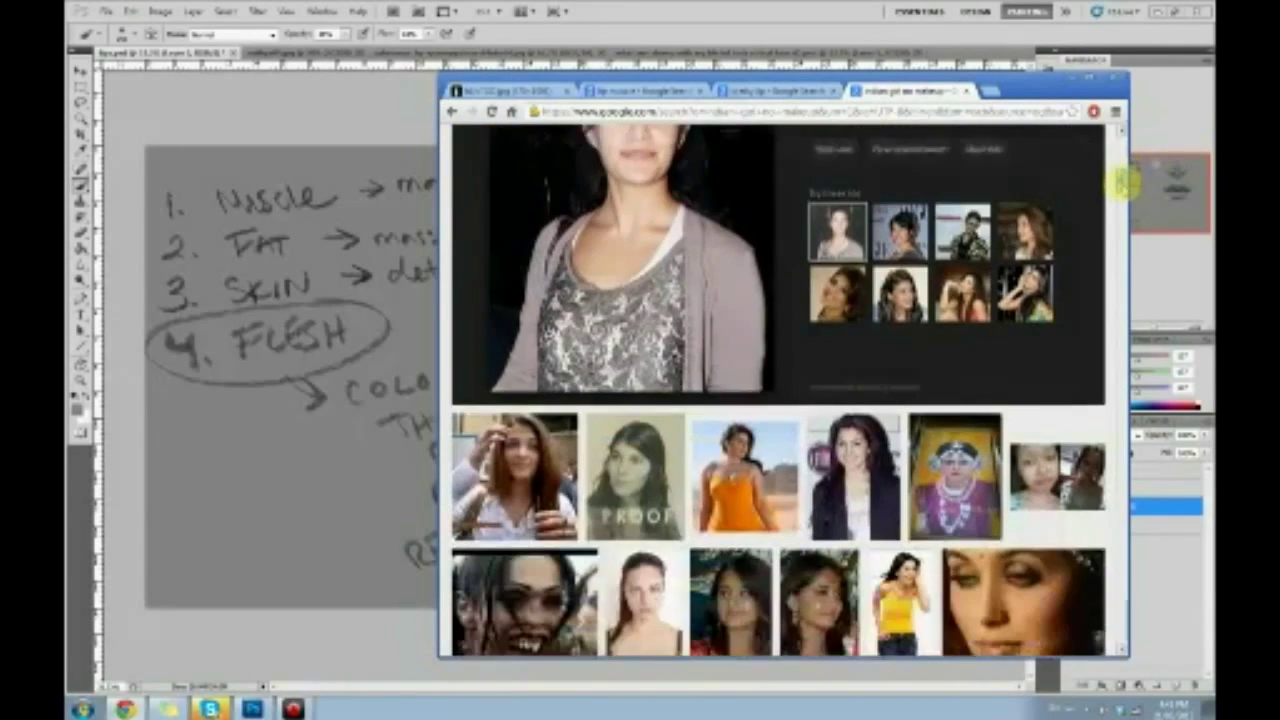
scroll(1122, 183, "down", 3)
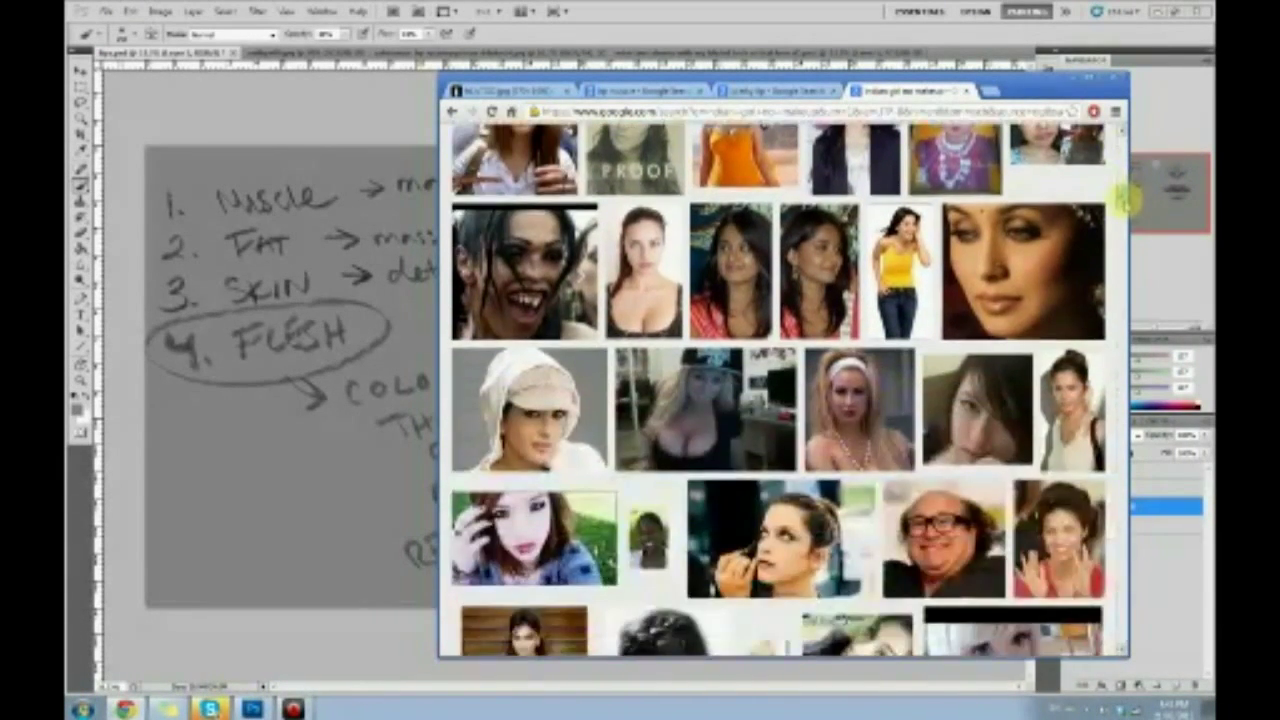
scroll(1126, 172, "up", 6)
left_click_drag(1129, 169, 1120, 98)
left_click(1113, 78)
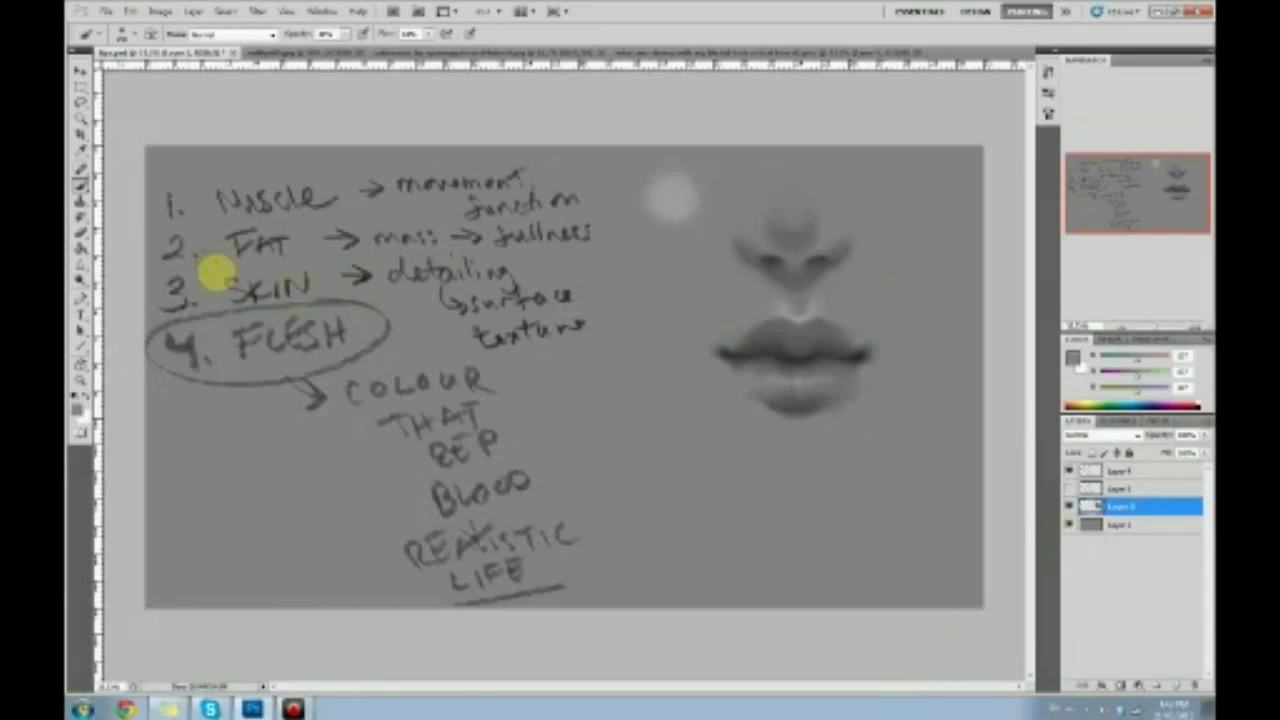
Darken the upper lip and the corners of the mouth line with the Burn tool on the Shadows range.
left_click(81, 276)
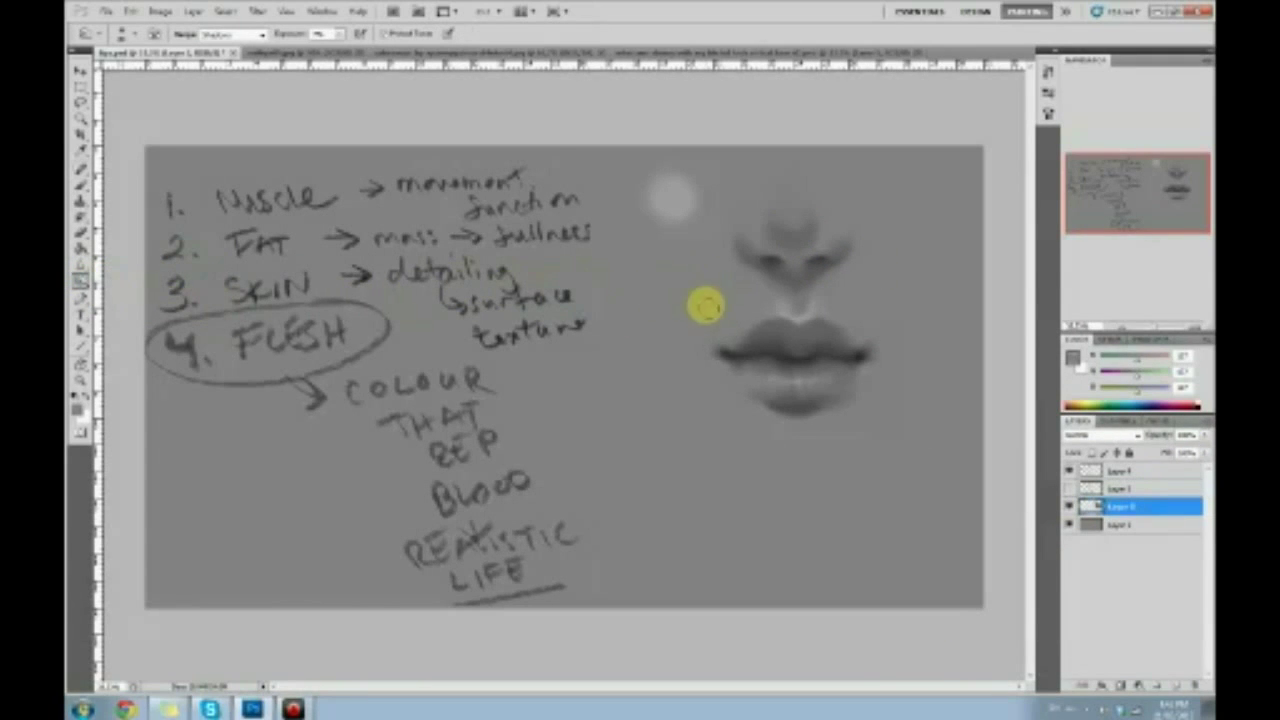
mouse_move(755, 347)
left_mouse_down()
mouse_move(729, 363)
mouse_move(740, 357)
left_mouse_up()
mouse_move(858, 354)
left_mouse_down()
mouse_move(975, 359)
mouse_move(795, 360)
mouse_move(788, 325)
left_mouse_up()
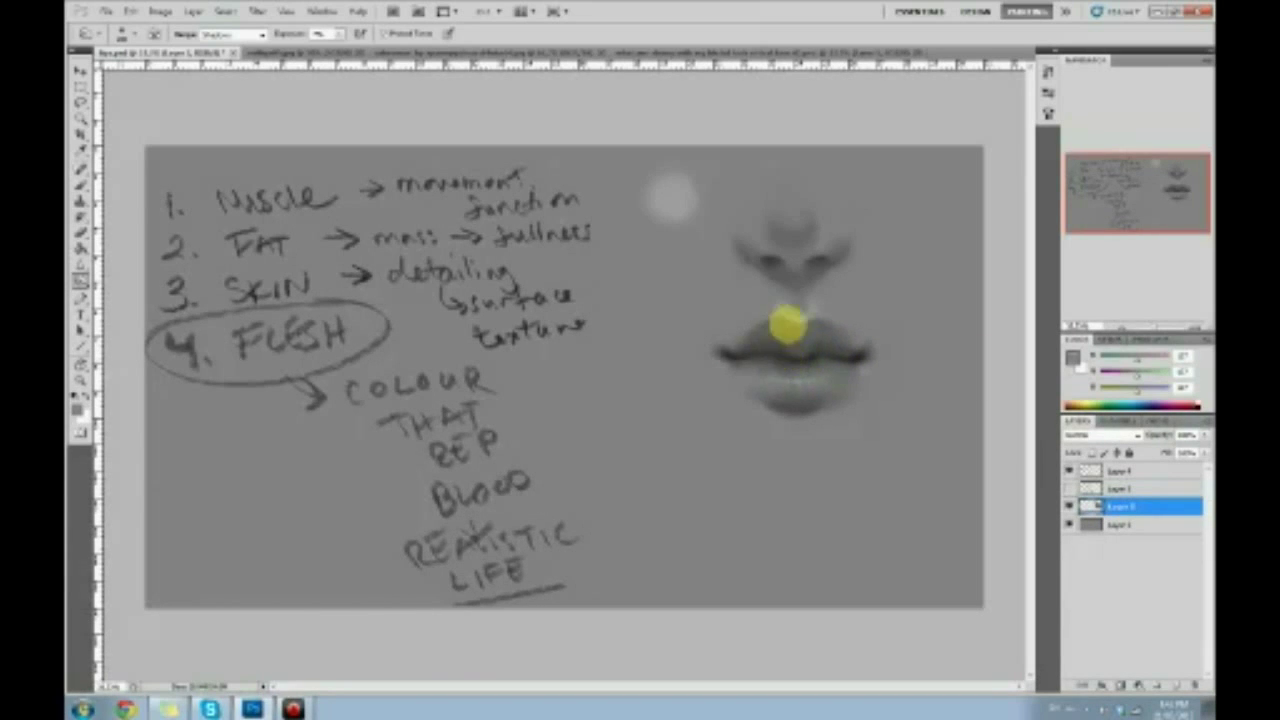
Brush sampled light and dark greys along the centre of the mouth line to shape where the lips meet.
key("b")
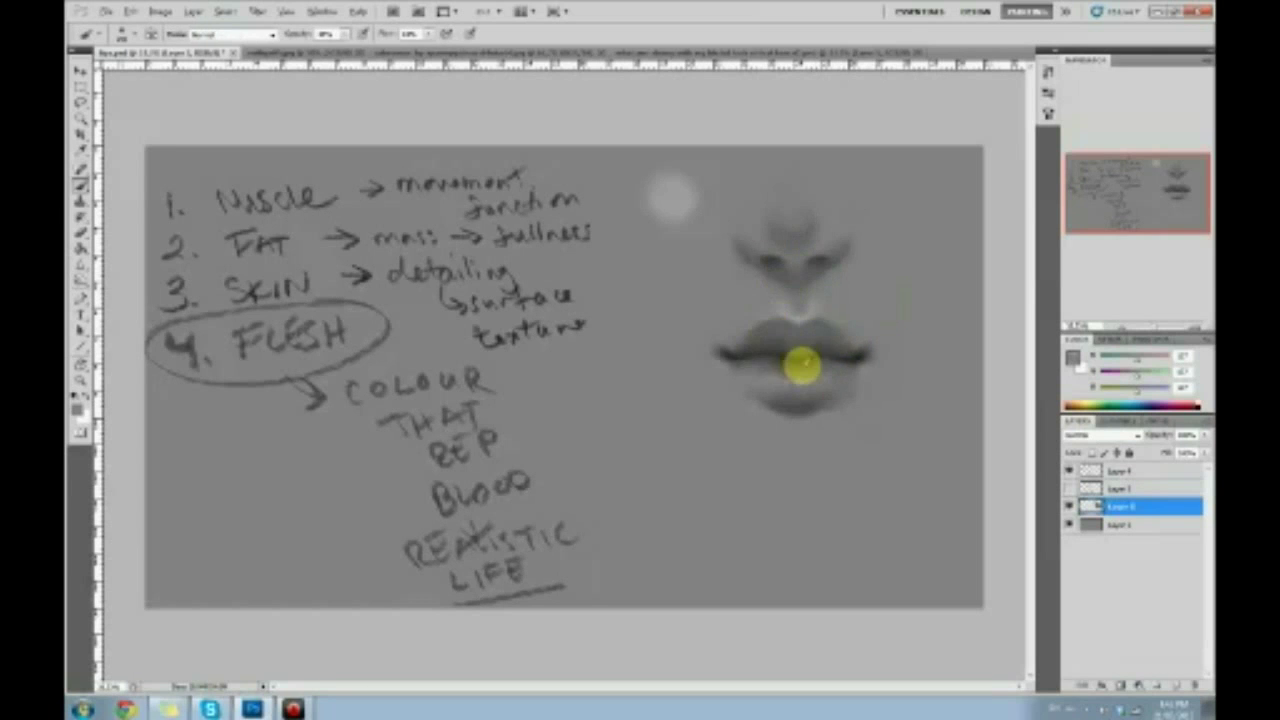
left_click(800, 380, "alt")
left_click_drag(786, 360, 823, 374)
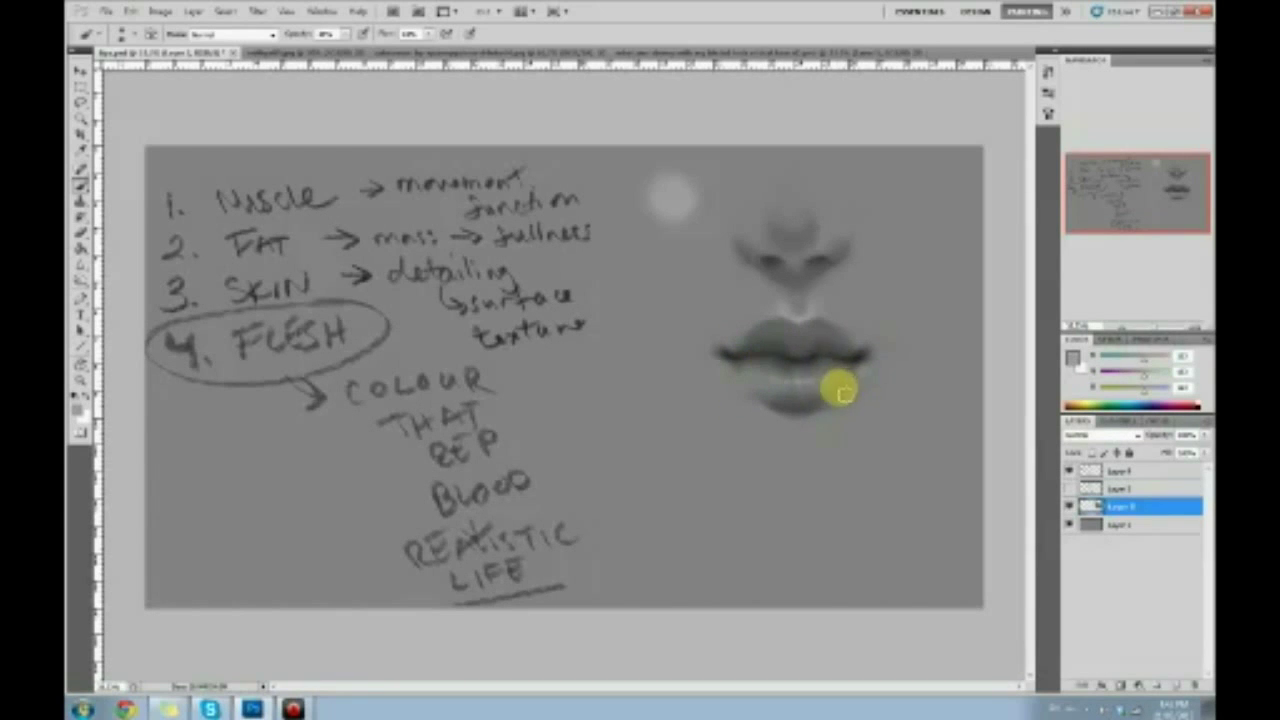
left_click(770, 356, "alt")
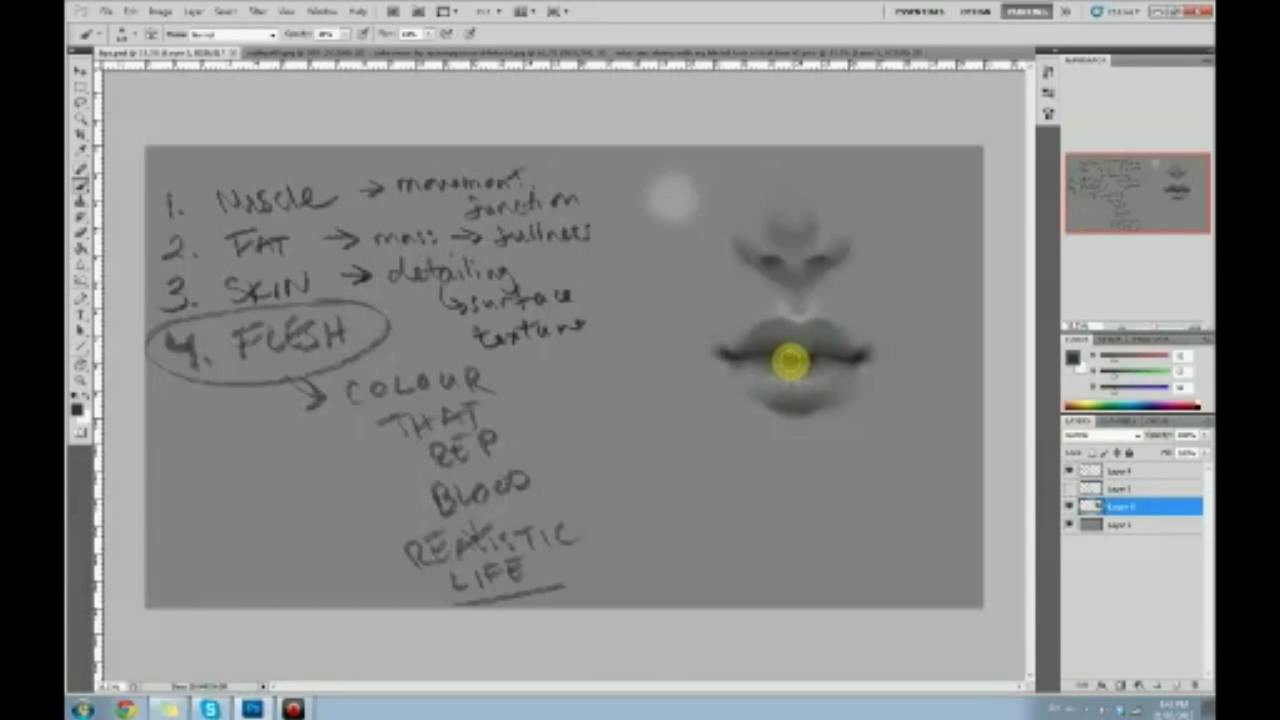
left_click_drag(793, 362, 818, 370)
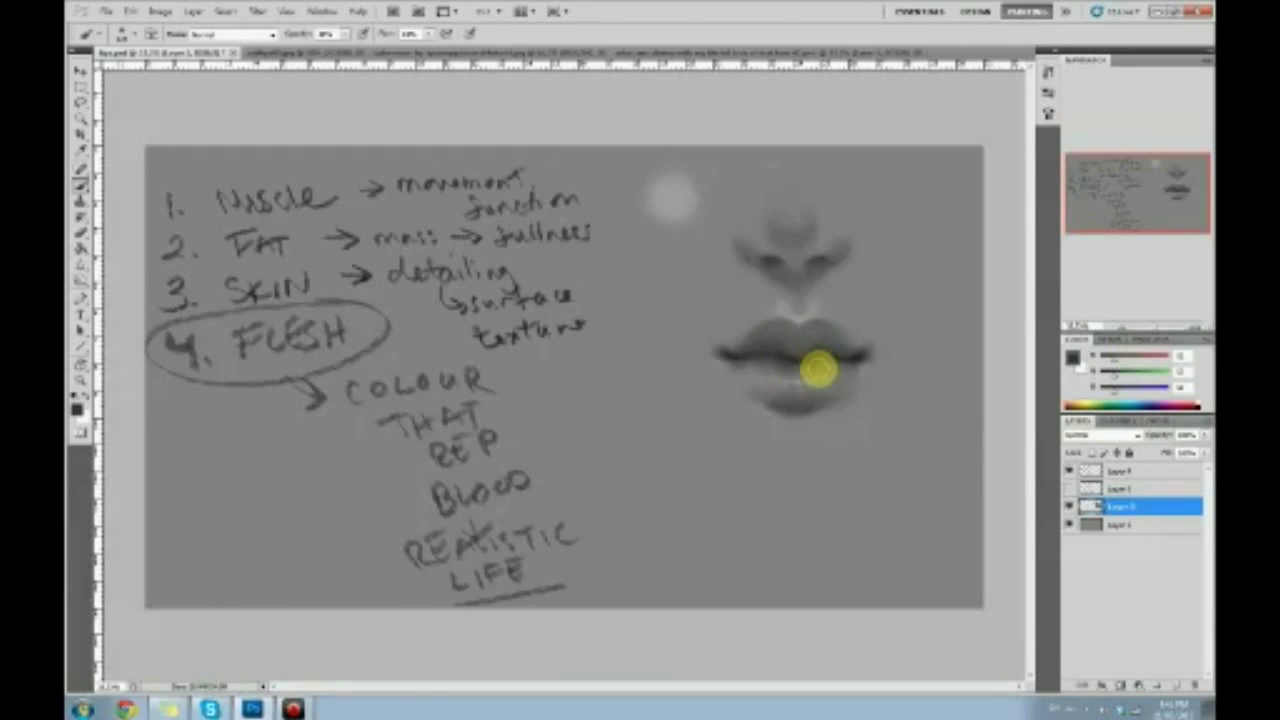
Clean up the upper lip's contour and the skin above it with brush strokes in greys sampled beside the lip.
left_click(754, 316, "alt")
mouse_move(791, 316)
left_mouse_down()
mouse_move(774, 306)
mouse_move(748, 332)
mouse_move(774, 294)
mouse_move(777, 311)
mouse_move(740, 331)
left_mouse_up()
left_click(749, 329, "alt")
left_click_drag(834, 300, 823, 314)
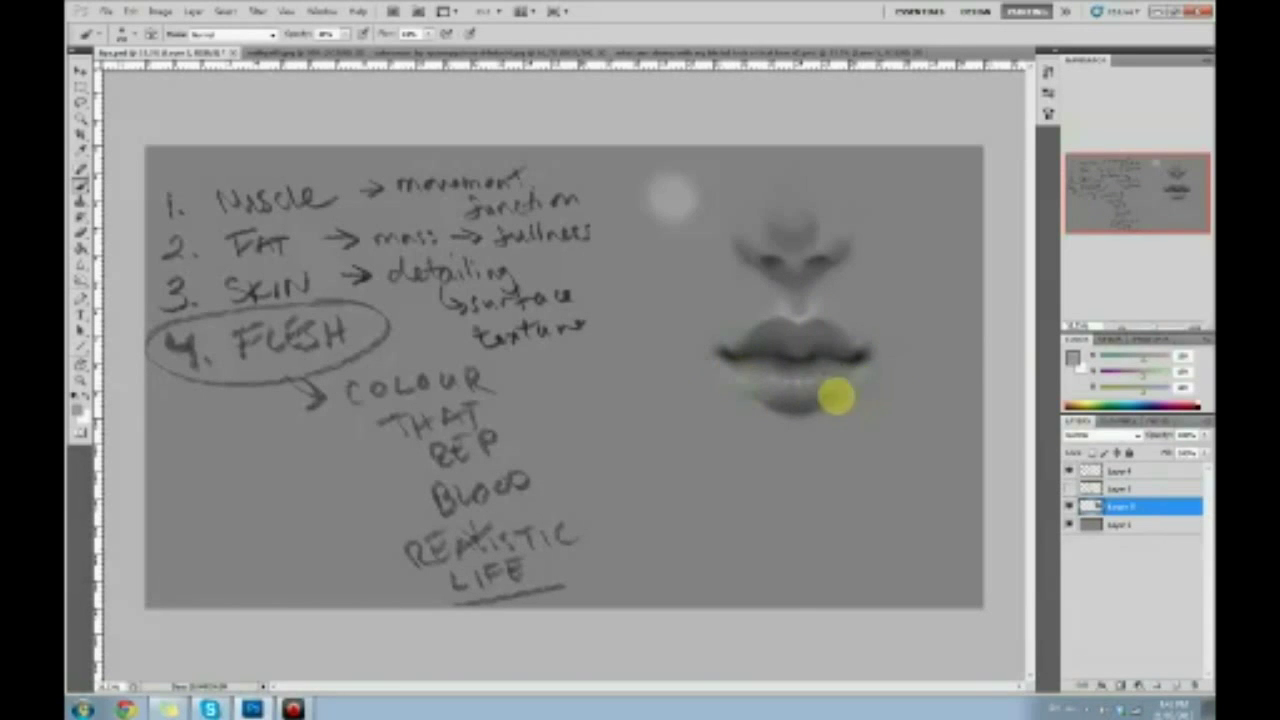
Shade the underside of the lower lip with dark brush strokes and soften its bottom edge with sampled skin grey.
left_click(858, 356, "alt")
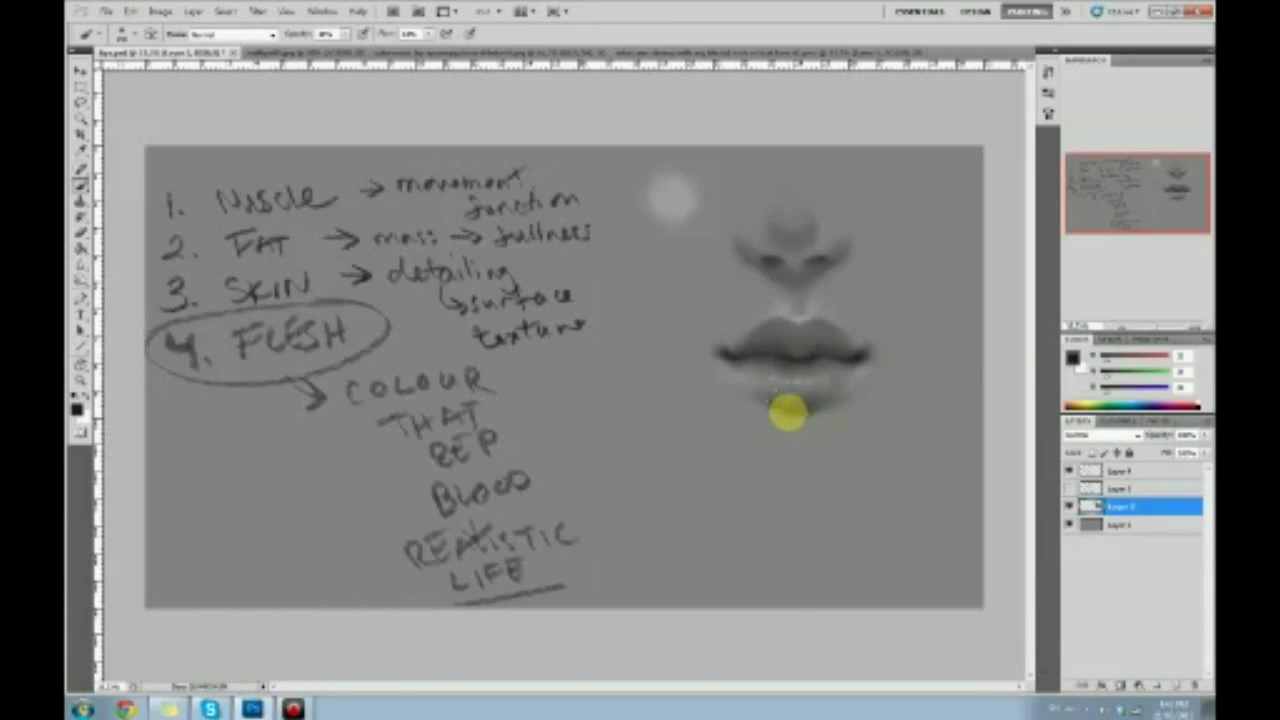
left_click(829, 414, "alt")
left_click_drag(829, 414, 798, 420)
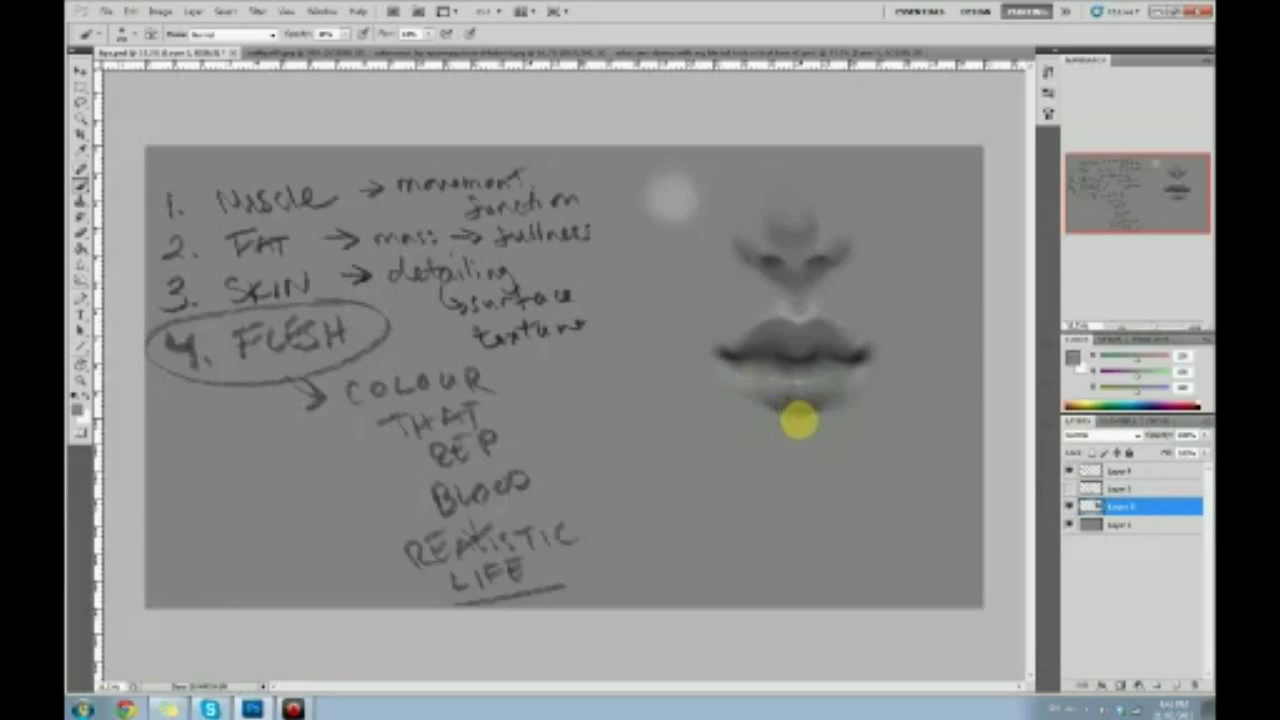
key("d")
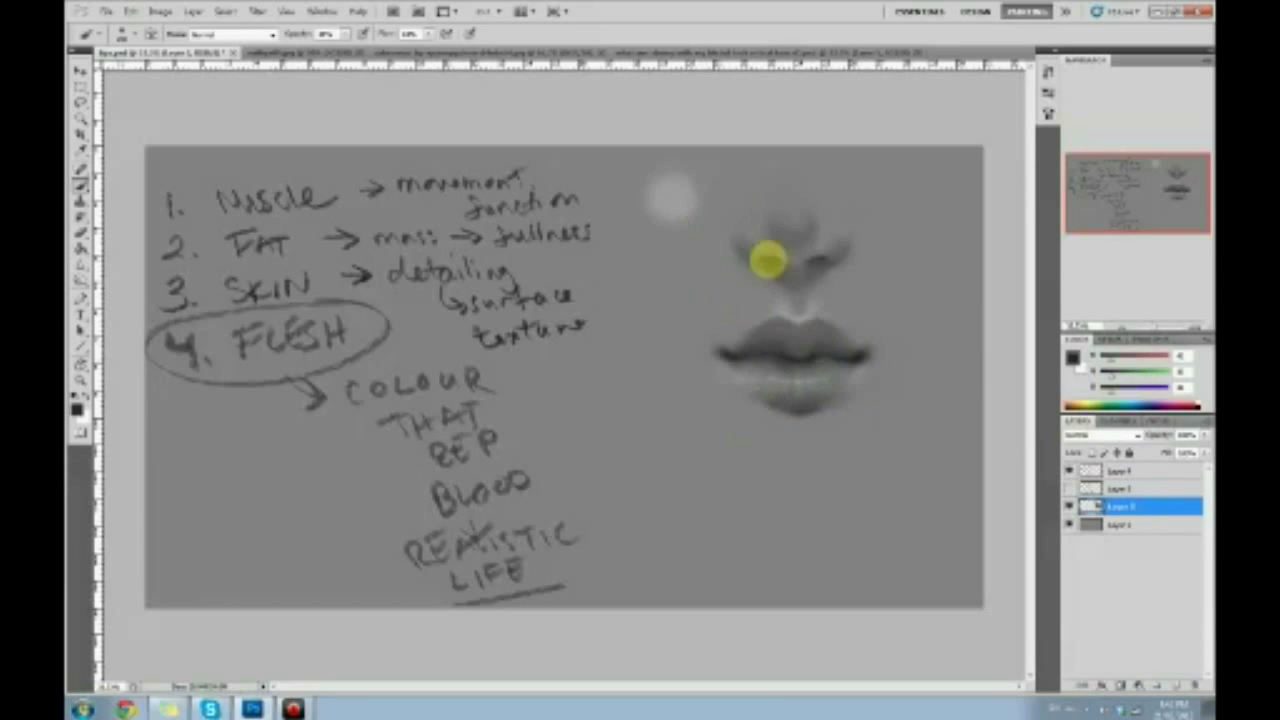
mouse_move(806, 411)
left_mouse_down()
mouse_move(780, 409)
mouse_move(840, 394)
mouse_move(824, 397)
left_mouse_up()
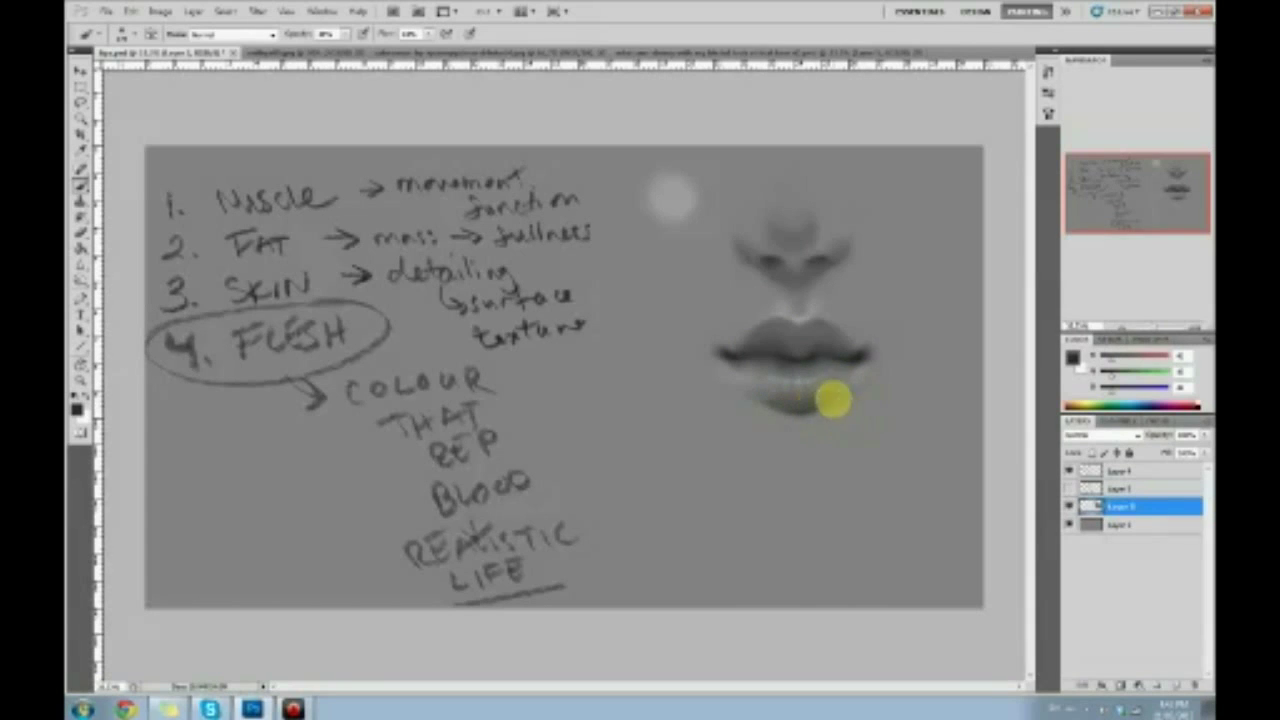
left_click(811, 418, "alt")
mouse_move(807, 421)
left_mouse_down()
mouse_move(749, 409)
mouse_move(759, 412)
left_mouse_up()
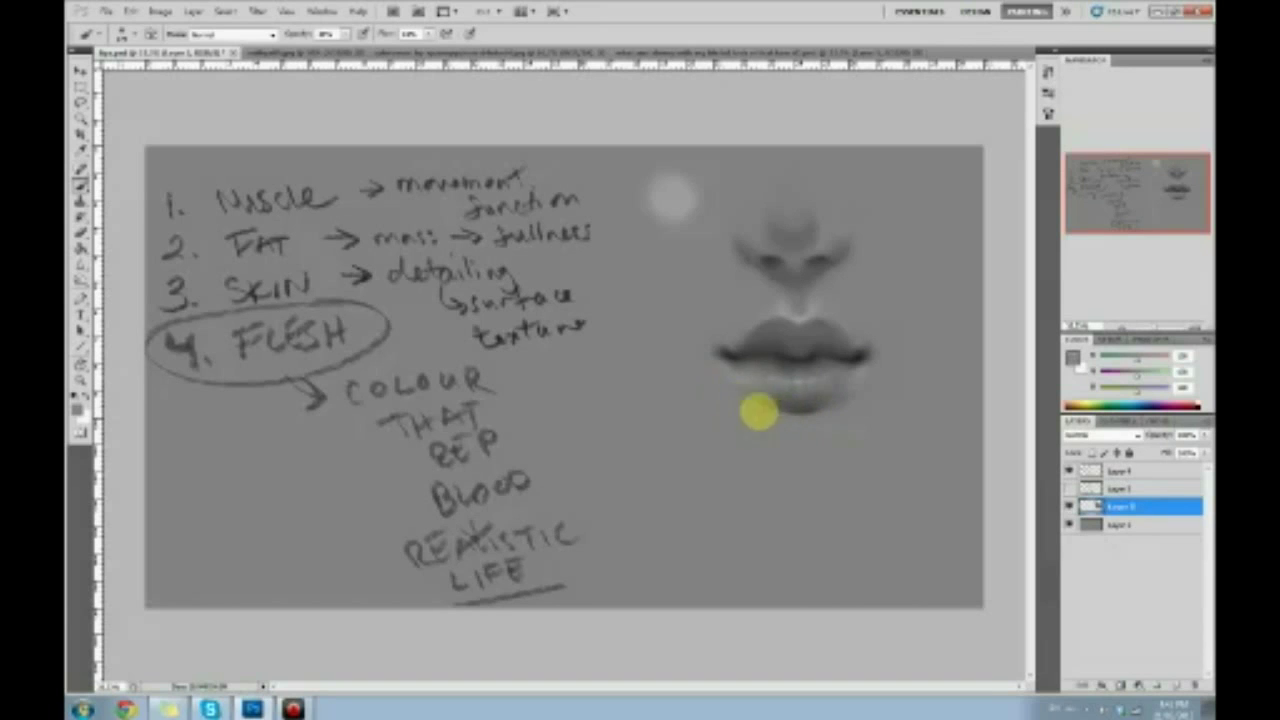
Burn the shadows of the upper lip and brighten the cupid's bow with the Dodge tool on the Highlights range.
left_click(82, 278)
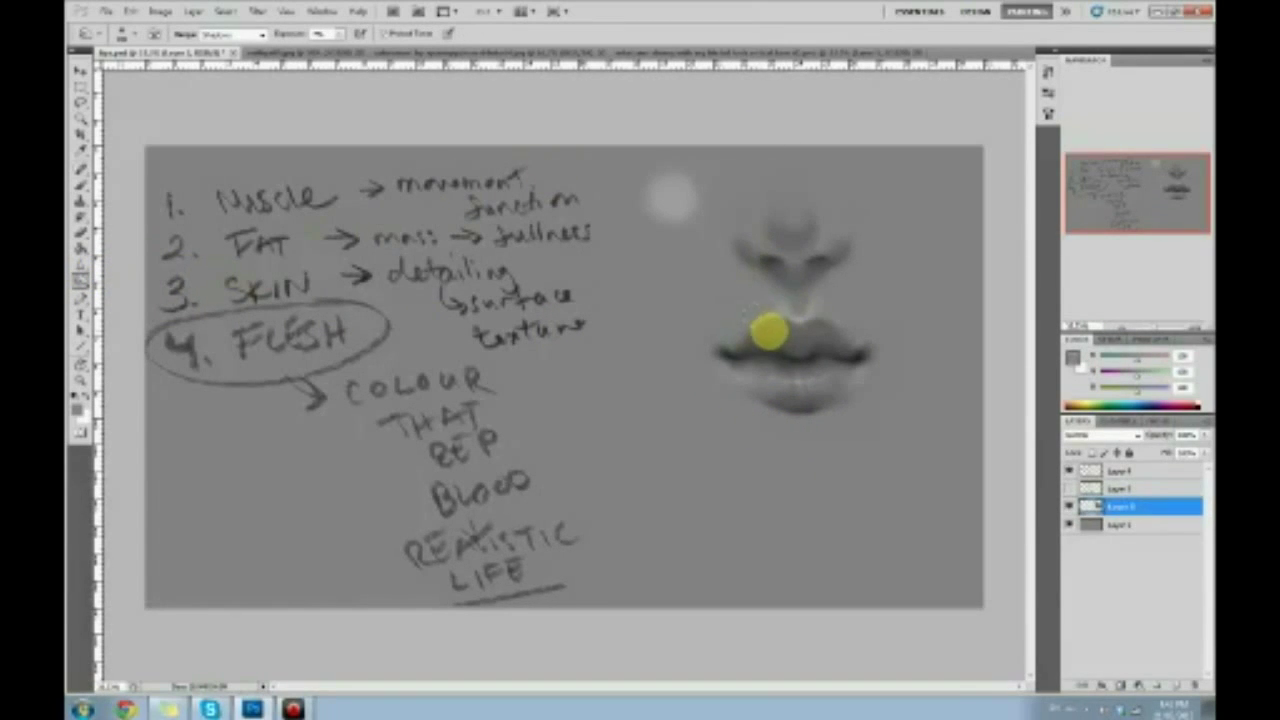
mouse_move(762, 334)
left_mouse_down()
mouse_move(738, 353)
mouse_move(781, 332)
mouse_move(851, 350)
mouse_move(827, 338)
mouse_move(934, 286)
mouse_move(871, 307)
mouse_move(878, 330)
mouse_move(834, 328)
mouse_move(855, 324)
mouse_move(855, 351)
mouse_move(743, 352)
mouse_move(889, 291)
mouse_move(824, 326)
mouse_move(809, 294)
left_mouse_up()
left_click(80, 280)
left_click(112, 283)
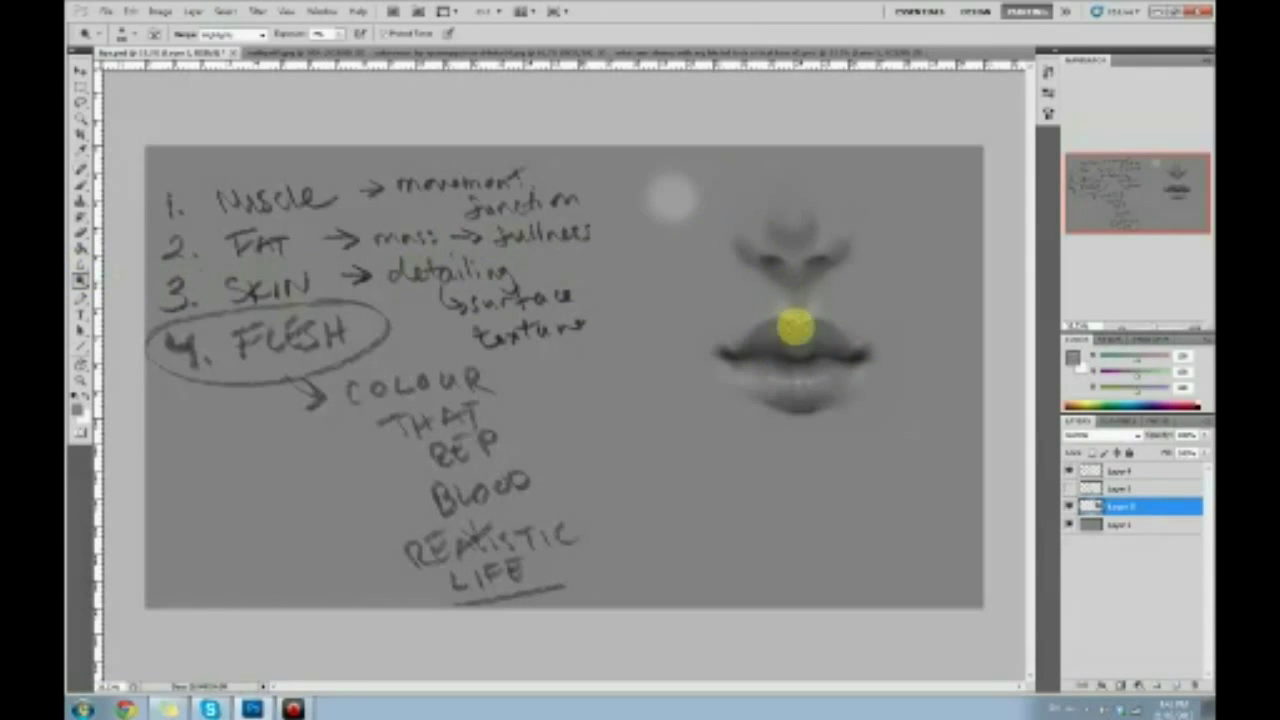
mouse_move(797, 341)
left_mouse_down()
mouse_move(789, 323)
mouse_move(926, 263)
mouse_move(797, 277)
mouse_move(818, 314)
left_mouse_up()
Brush a grey sampled from the upper lip across its body down to the mouth line.
key("b")
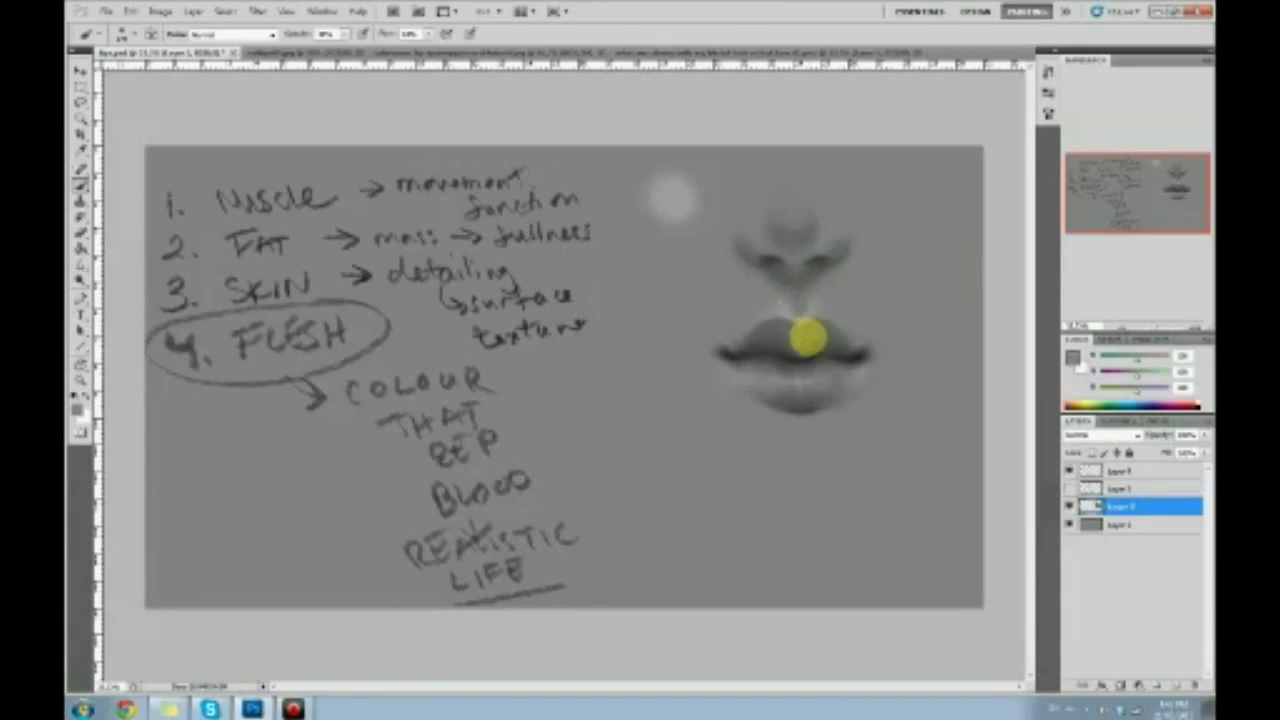
left_click(787, 342, "alt")
mouse_move(763, 341)
left_mouse_down()
mouse_move(836, 335)
mouse_move(821, 342)
mouse_move(928, 360)
mouse_move(884, 354)
mouse_move(800, 373)
left_mouse_up()
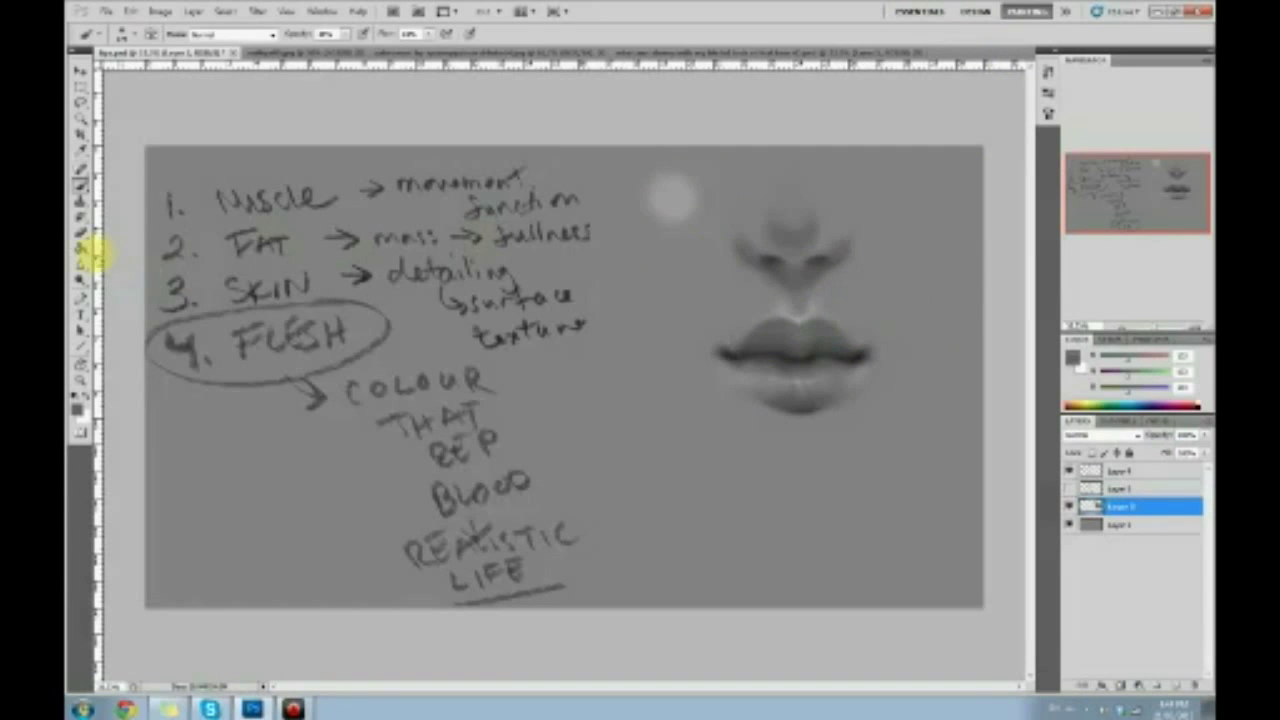
Refine the centre of the mouth line and the upper lip with dark and mid greys sampled from the painting.
left_click(82, 266)
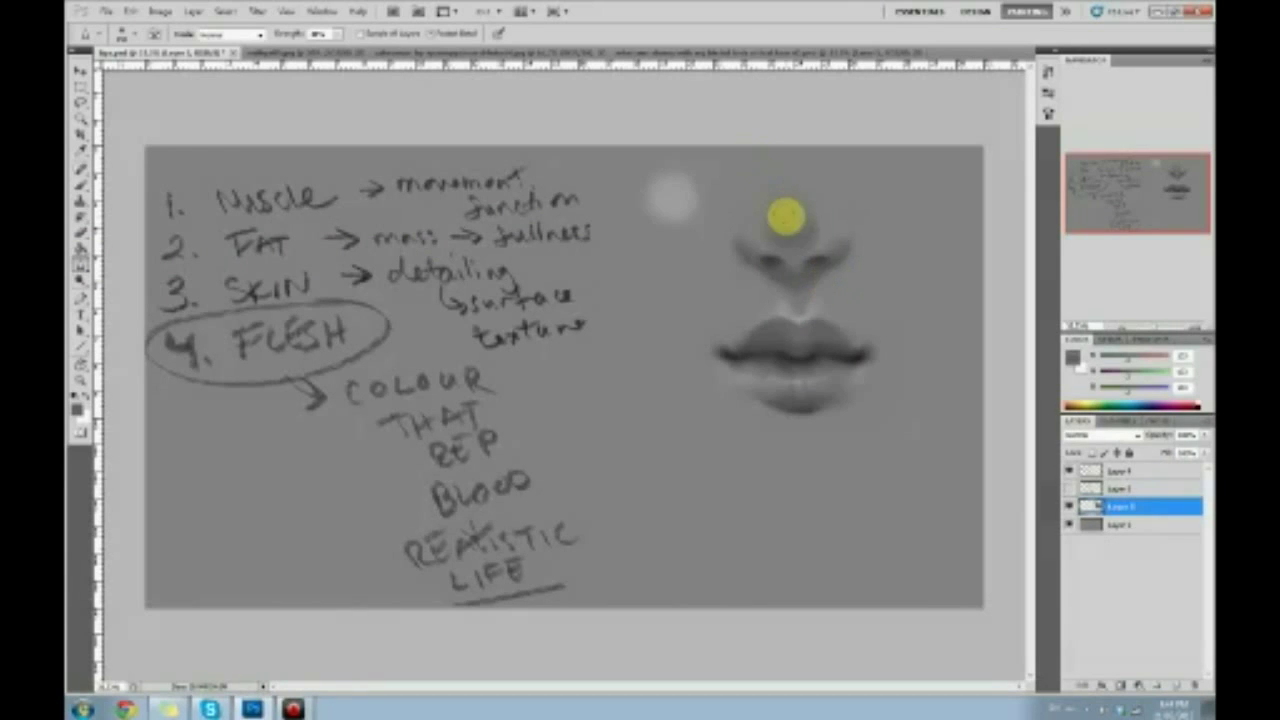
key("b")
left_click(809, 355, "alt")
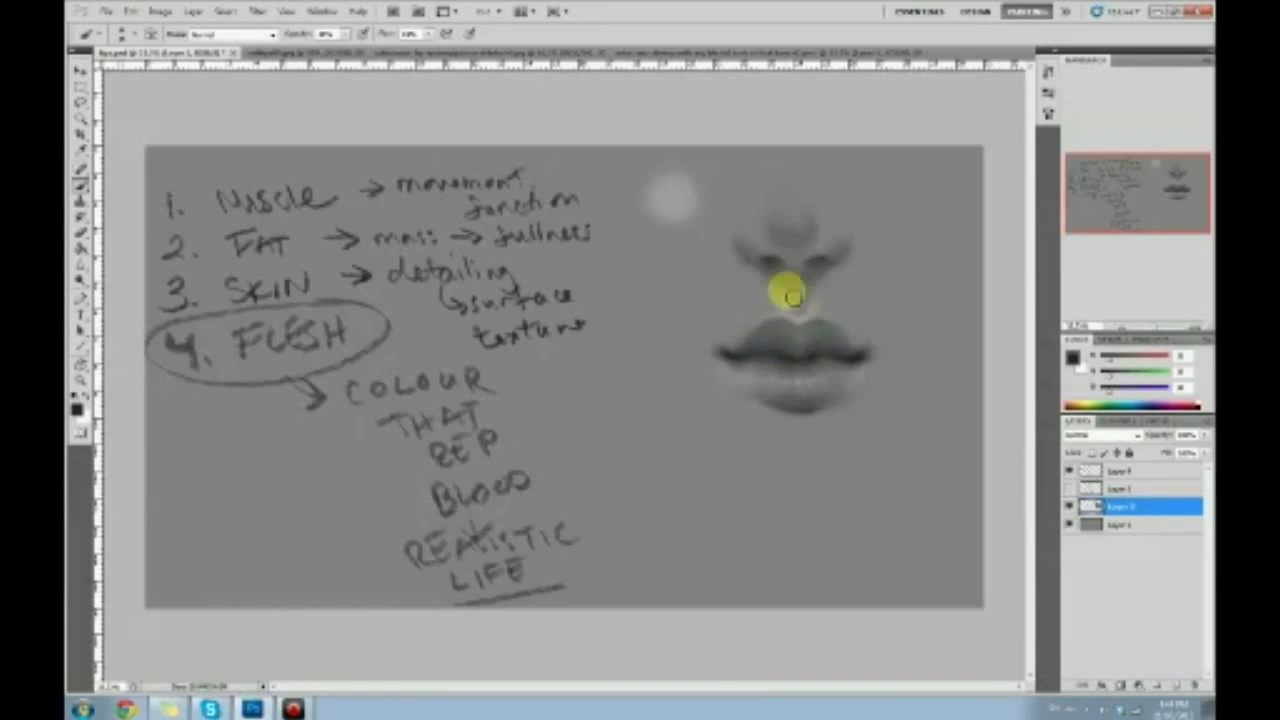
left_click(766, 308, "alt")
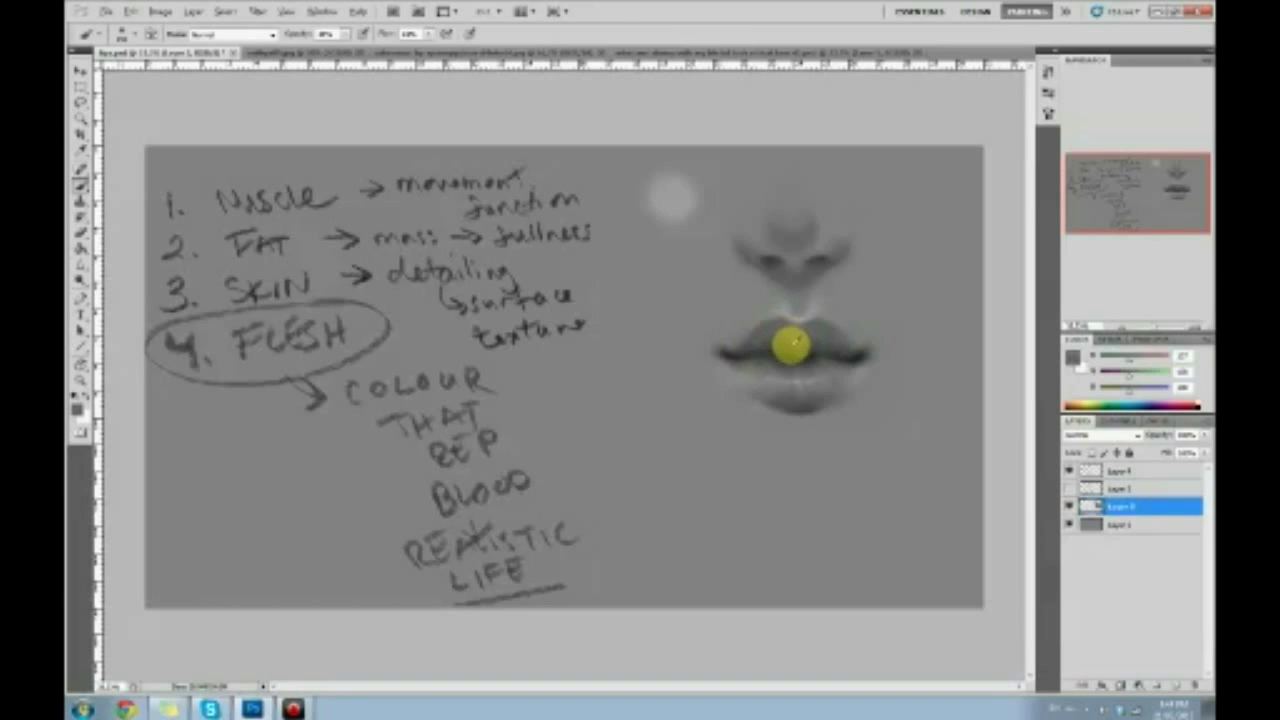
left_click(803, 357, "alt")
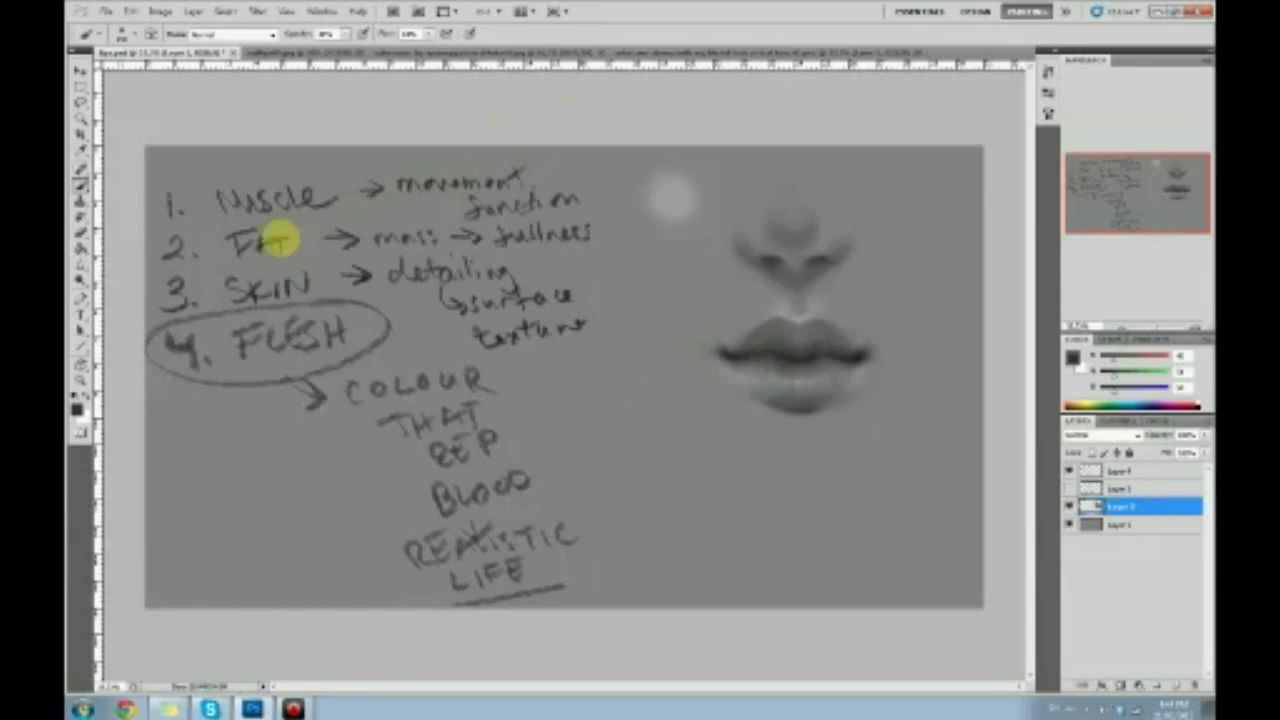
Brighten the nose bridge with the Dodge tool on Highlights and shade the nose wings and nostrils with sampled greys.
left_click(80, 279)
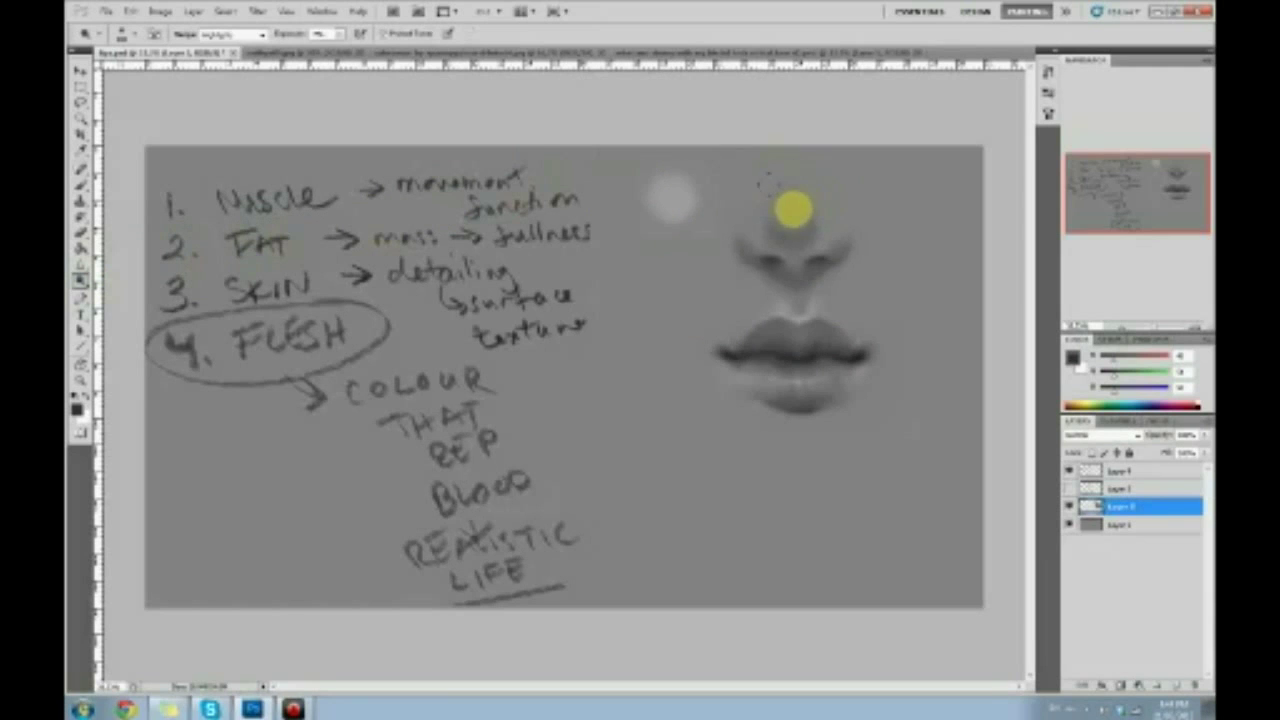
left_click_drag(792, 211, 792, 182)
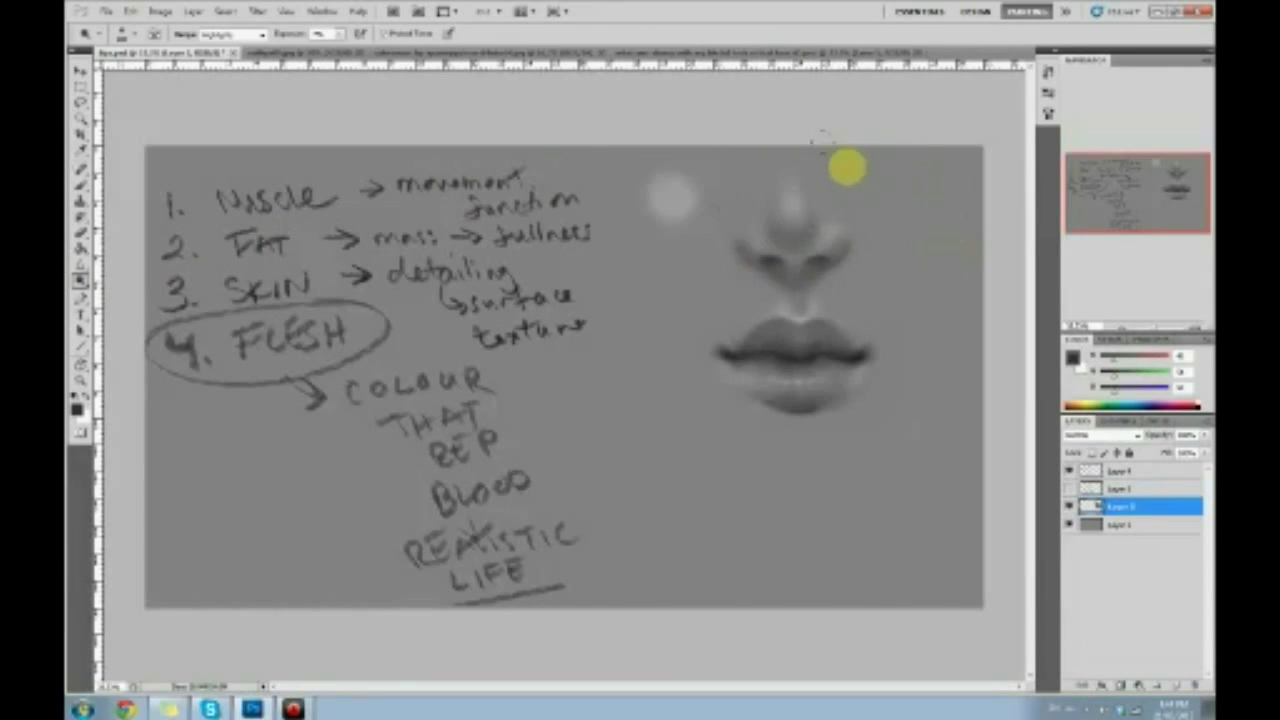
key("r")
key("b")
left_click(831, 224, "alt")
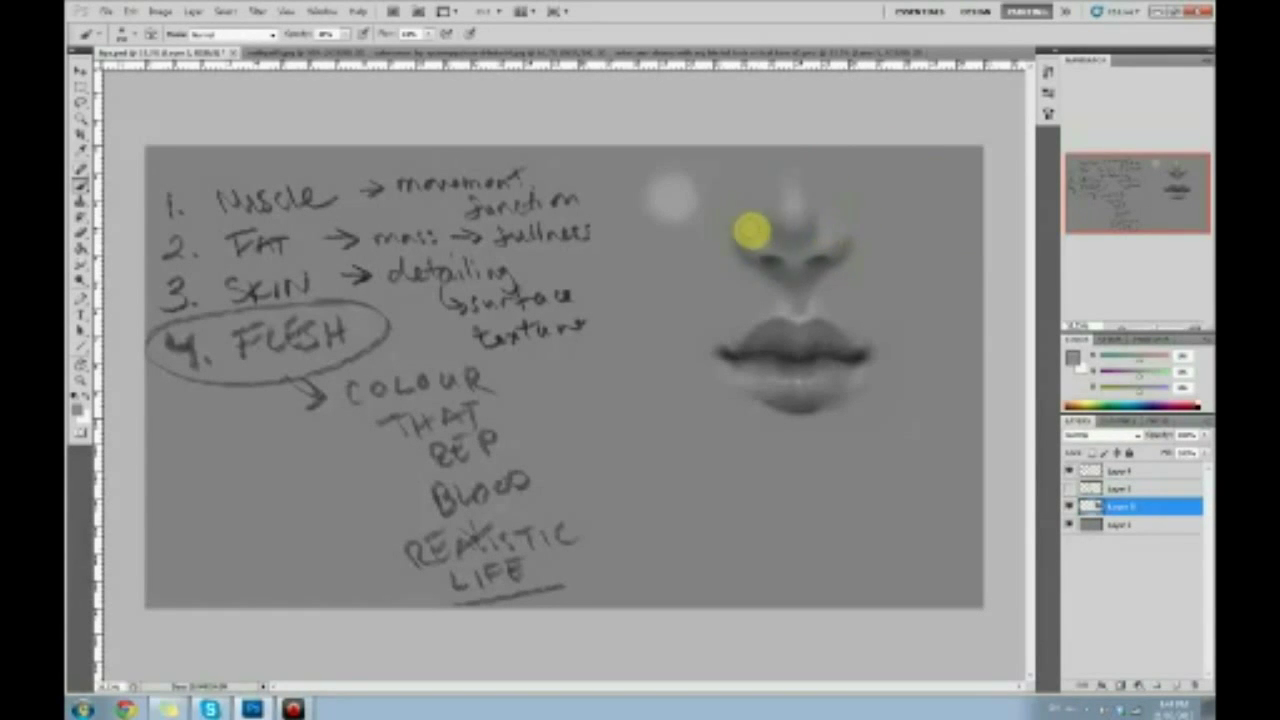
left_click(822, 259, "alt")
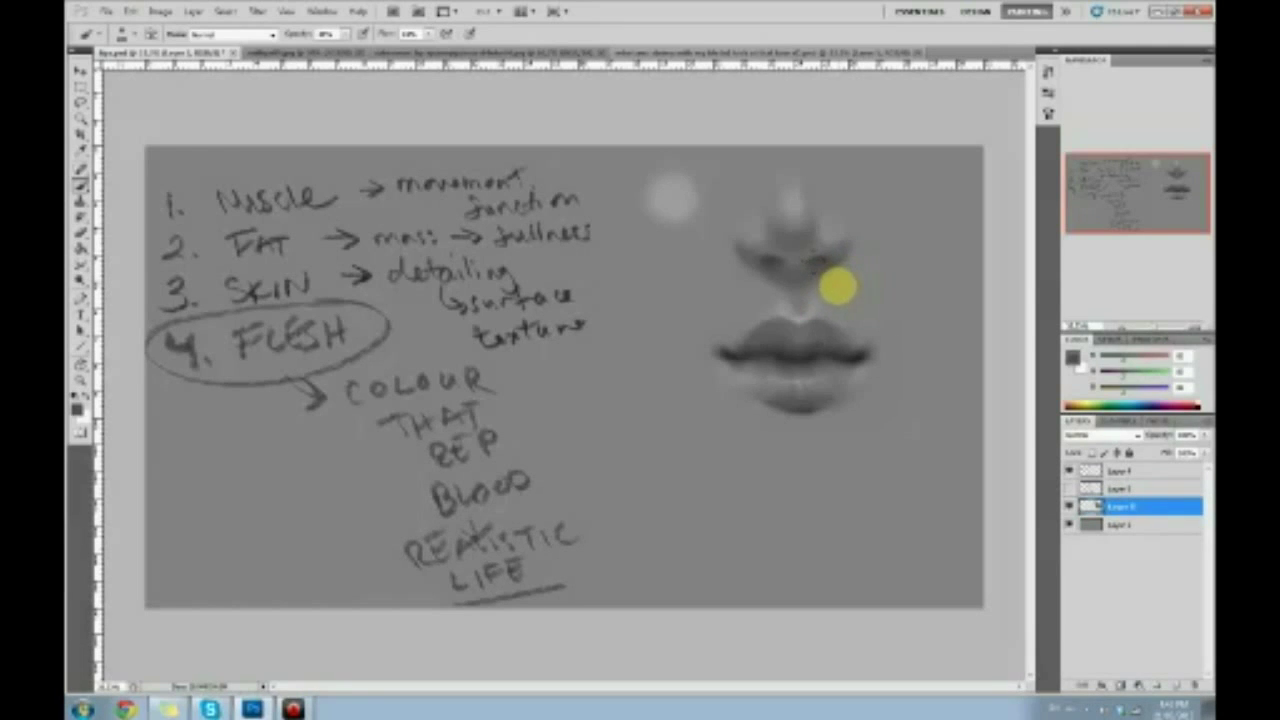
left_click(818, 298, "alt")
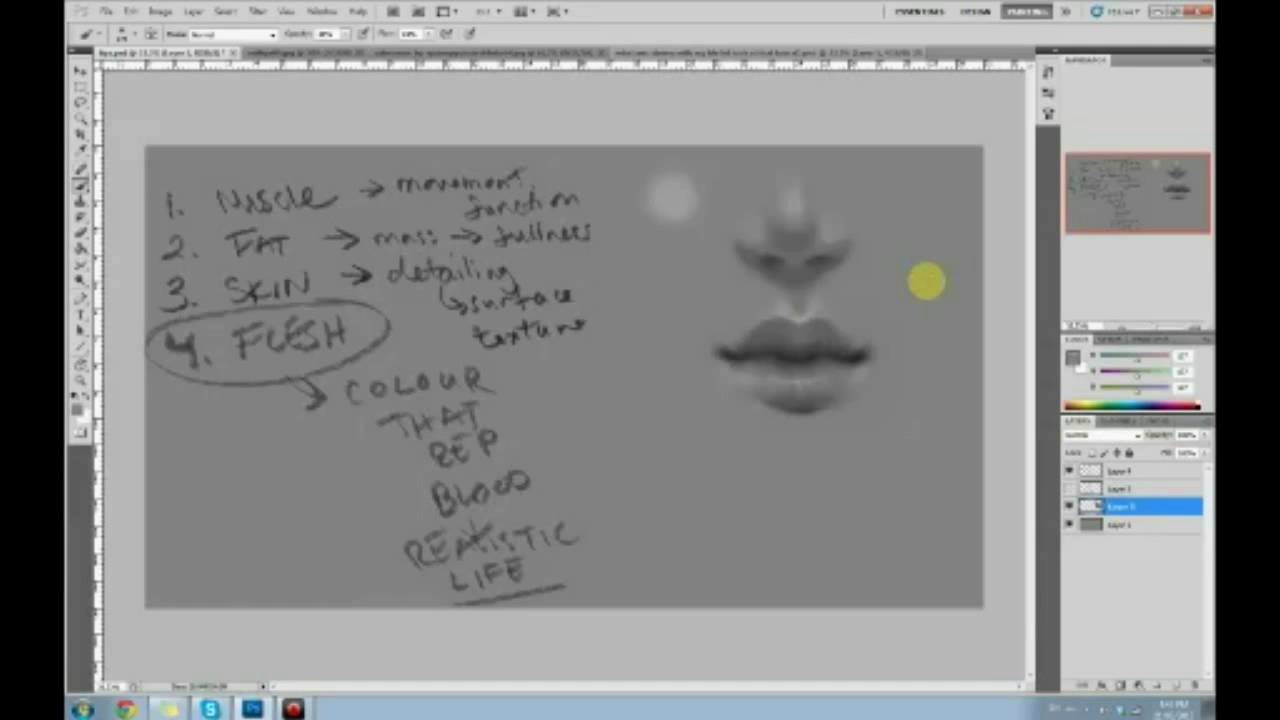
Sharpen the highlights and fine creases at the centre of the lower lip with the Sharpen tool.
left_click_drag(80, 263, 120, 290)
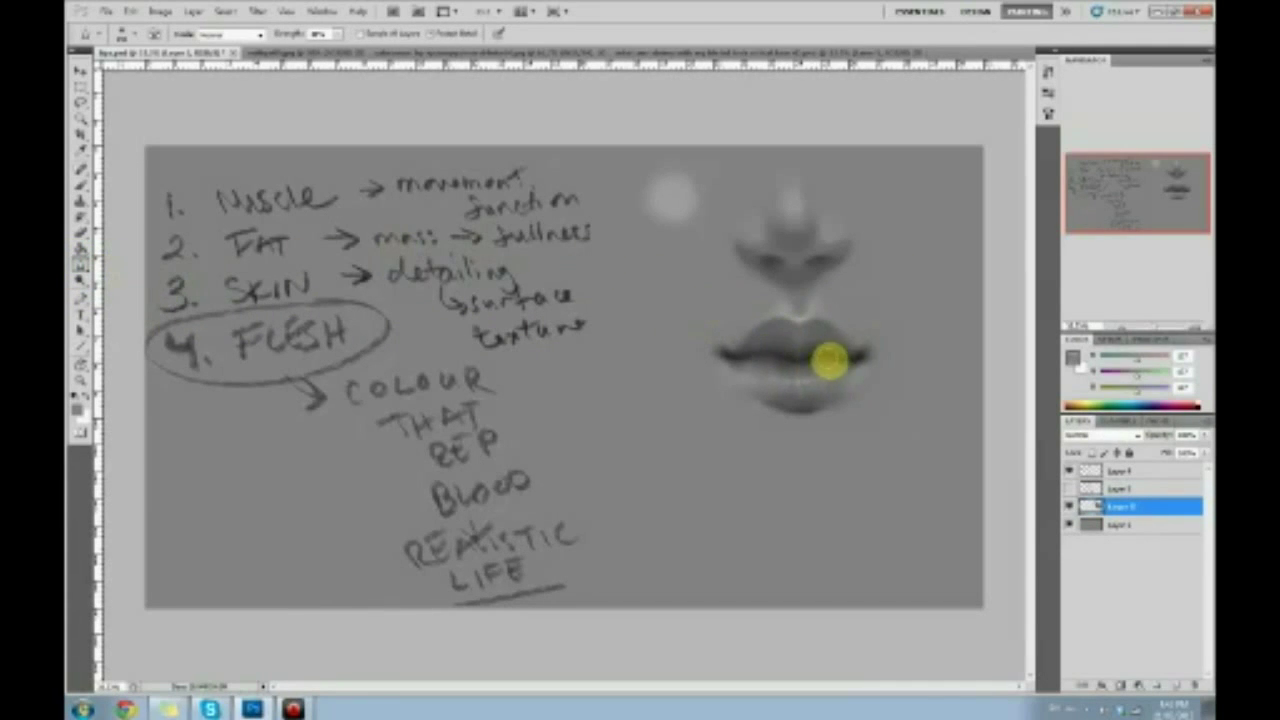
key("ctrl+plus")
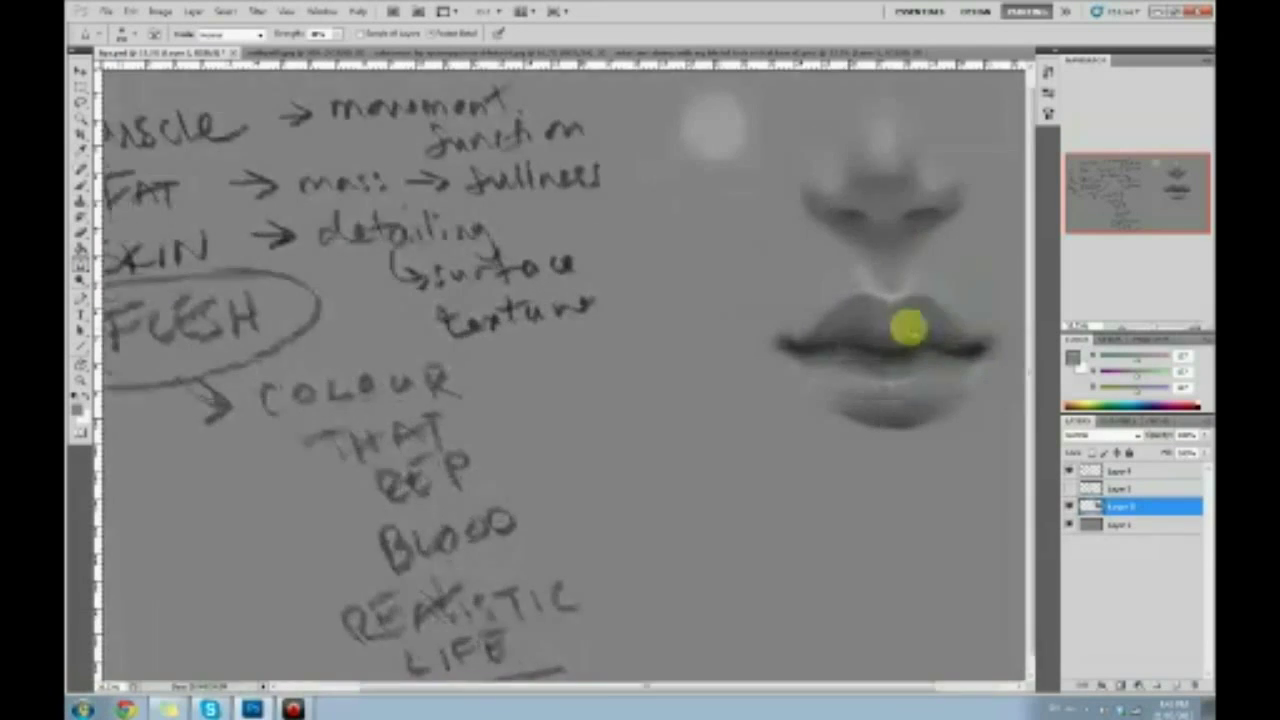
left_click_drag(780, 415, 657, 400)
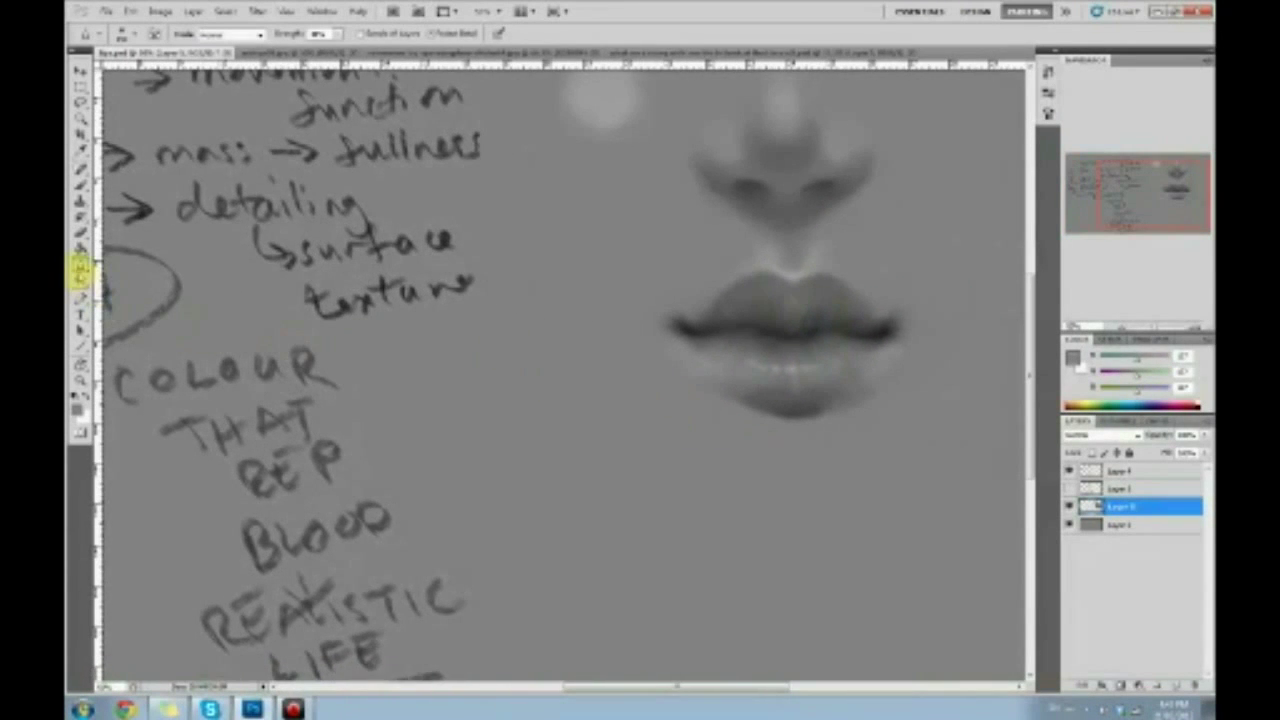
left_click(80, 265)
left_click(122, 264)
left_click(81, 266)
left_click(128, 276)
left_click(80, 262)
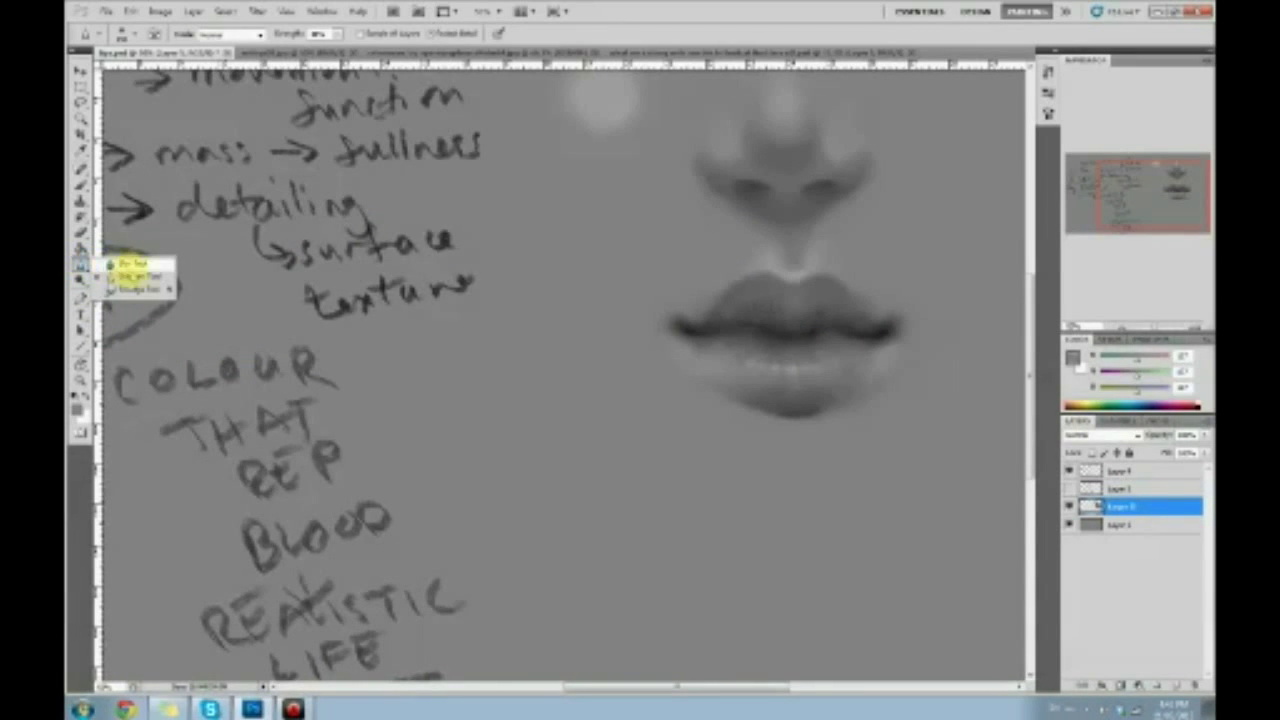
left_click(120, 265)
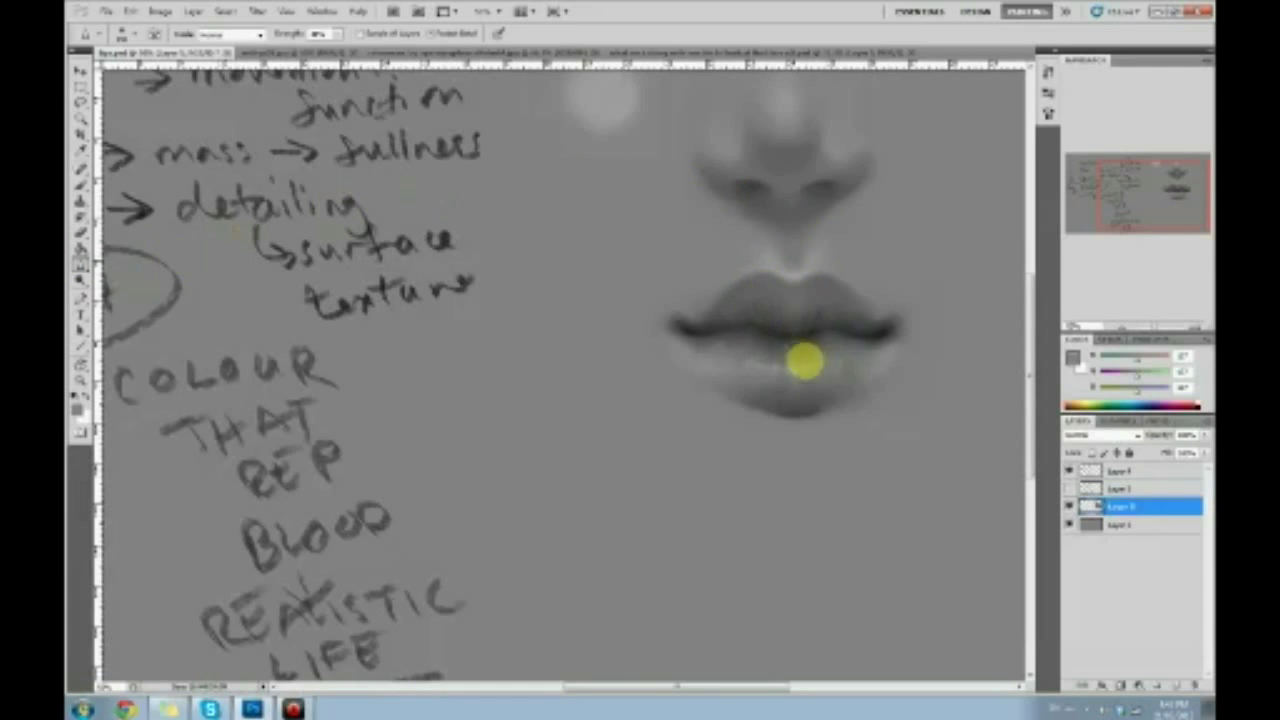
mouse_move(823, 357)
left_mouse_down()
mouse_move(757, 362)
mouse_move(840, 365)
mouse_move(733, 362)
mouse_move(833, 370)
mouse_move(758, 381)
mouse_move(835, 375)
mouse_move(741, 382)
left_mouse_up()
mouse_move(820, 350)
left_mouse_down()
mouse_move(766, 364)
mouse_move(853, 363)
mouse_move(751, 372)
mouse_move(825, 389)
mouse_move(748, 392)
left_mouse_up()
mouse_move(829, 357)
left_mouse_down()
mouse_move(840, 356)
mouse_move(746, 361)
left_mouse_up()
Sharpen the upper lip's creases and the cupid's bow, and burn the lower lip's bottom edge on the Shadows range.
mouse_move(780, 314)
left_mouse_down()
mouse_move(803, 309)
mouse_move(790, 323)
mouse_move(720, 309)
left_mouse_up()
mouse_move(834, 291)
left_mouse_down()
mouse_move(878, 305)
mouse_move(851, 341)
mouse_move(898, 326)
left_mouse_up()
mouse_move(806, 269)
left_mouse_down()
mouse_move(767, 252)
mouse_move(801, 274)
mouse_move(815, 255)
mouse_move(786, 273)
mouse_move(781, 237)
mouse_move(797, 275)
left_mouse_up()
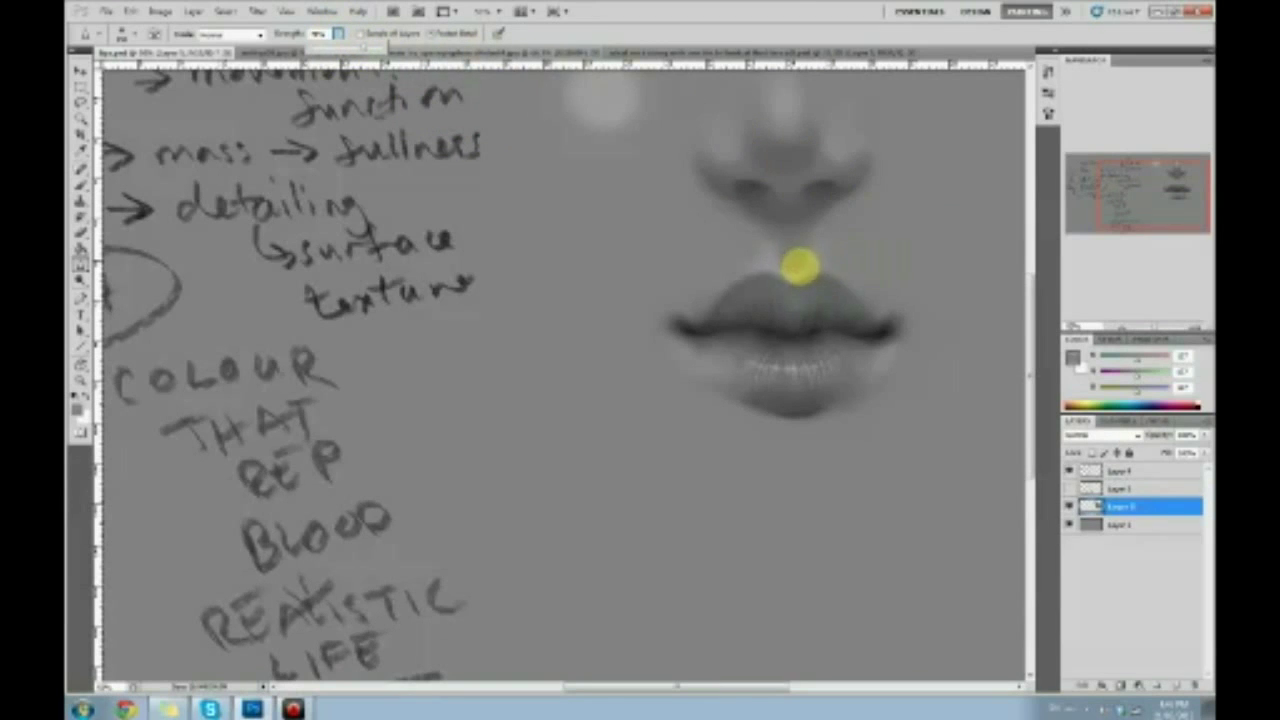
left_click(791, 274)
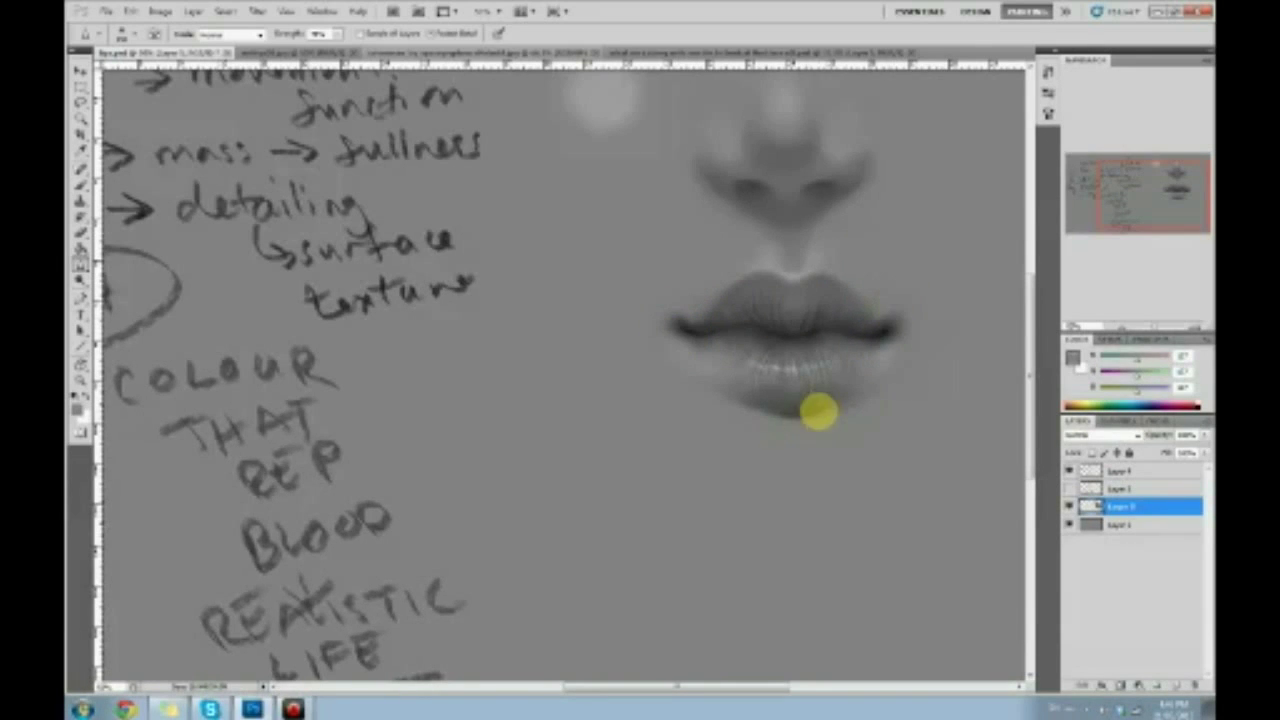
left_click(80, 283)
left_click(130, 286)
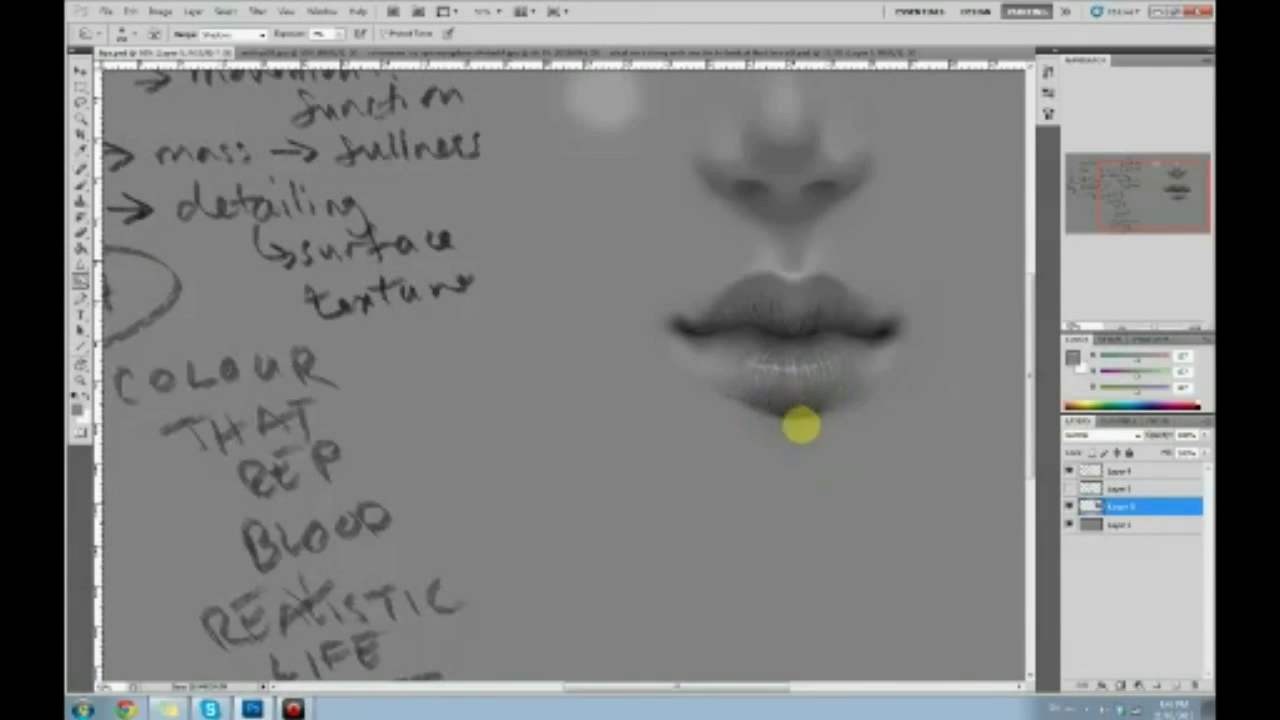
Brush a soft light patch on the chin and a grey shadow beneath the lower lip using sampled tones.
key("b")
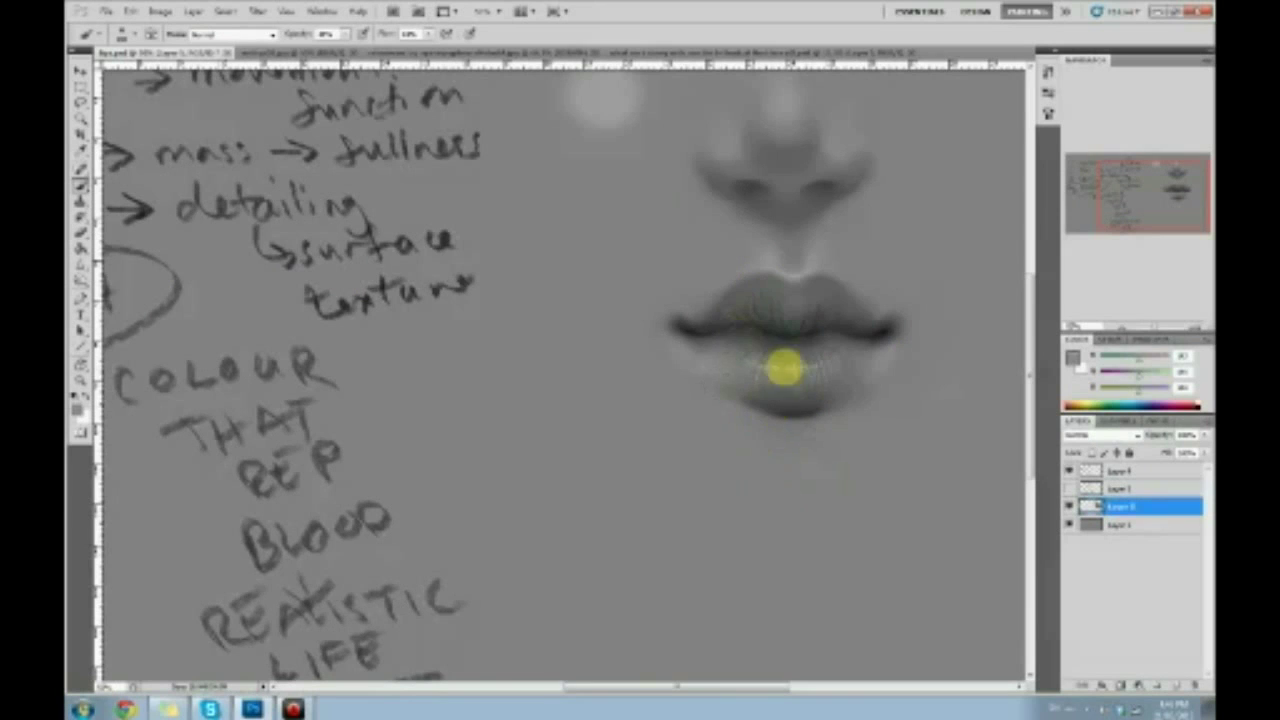
left_click(783, 280)
mouse_move(795, 470)
left_mouse_down()
mouse_move(849, 466)
mouse_move(793, 493)
mouse_move(872, 444)
mouse_move(836, 475)
mouse_move(785, 486)
mouse_move(727, 469)
mouse_move(868, 447)
mouse_move(752, 449)
left_mouse_up()
left_click(829, 404, "alt")
mouse_move(824, 425)
left_mouse_down()
mouse_move(769, 429)
mouse_move(855, 428)
mouse_move(736, 435)
mouse_move(756, 421)
mouse_move(826, 422)
mouse_move(729, 437)
mouse_move(847, 432)
mouse_move(739, 439)
mouse_move(797, 403)
mouse_move(723, 391)
mouse_move(703, 411)
mouse_move(727, 426)
mouse_move(701, 432)
mouse_move(734, 441)
mouse_move(713, 436)
mouse_move(877, 422)
mouse_move(868, 442)
mouse_move(711, 449)
mouse_move(820, 432)
mouse_move(799, 413)
mouse_move(821, 419)
mouse_move(761, 425)
mouse_move(809, 419)
mouse_move(786, 417)
mouse_move(866, 446)
left_mouse_up()
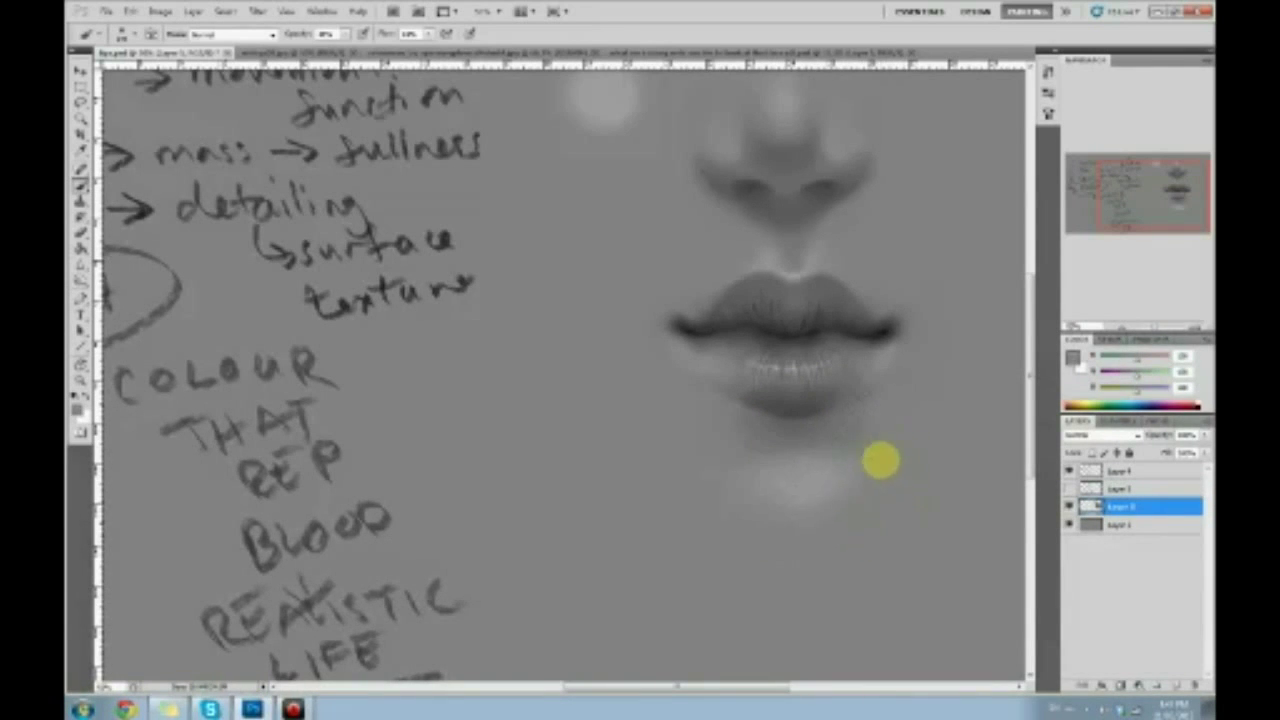
Paint a curved dark contour under the chin and up along the jaw with a grey sampled near the mouth corner.
left_click(861, 328, "alt")
mouse_move(846, 492)
left_mouse_down()
mouse_move(744, 489)
mouse_move(874, 466)
mouse_move(770, 502)
mouse_move(887, 462)
mouse_move(841, 498)
mouse_move(903, 446)
left_mouse_up()
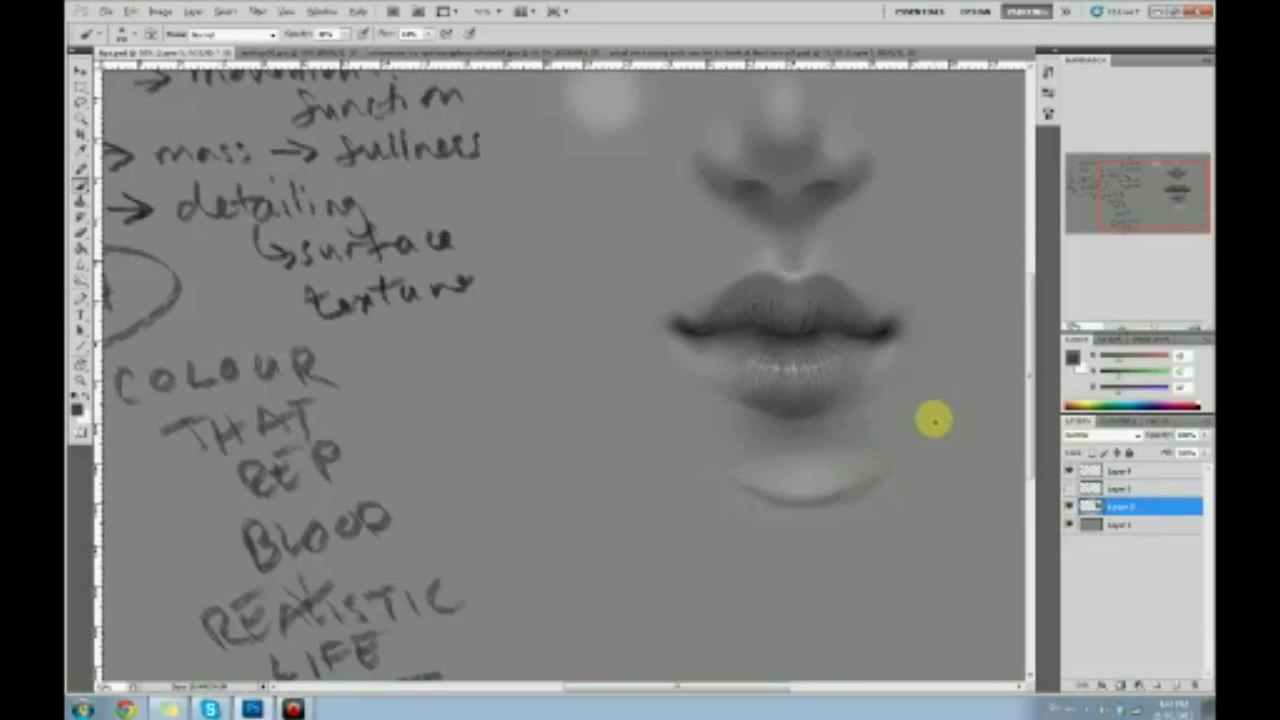
key("ctrl+alt+z")
key("ctrl+alt+z")
mouse_move(765, 511)
left_mouse_down()
mouse_move(823, 509)
mouse_move(903, 460)
mouse_move(874, 431)
left_mouse_up()
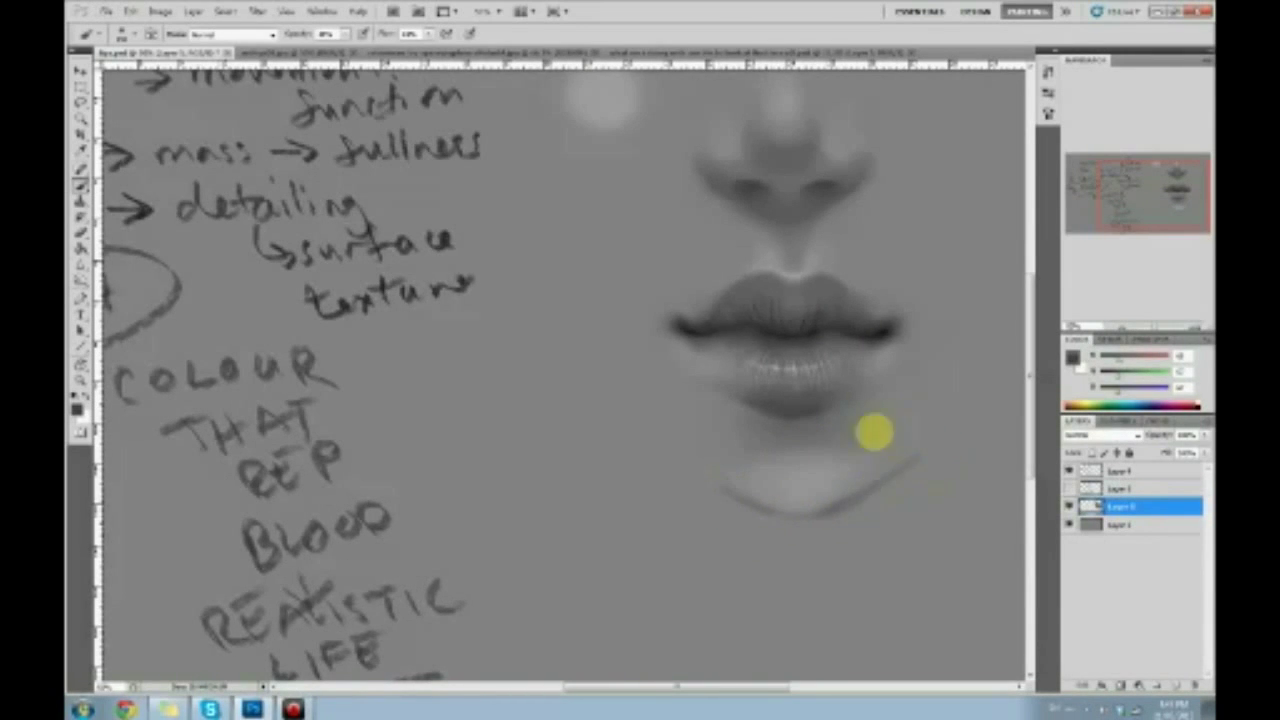
mouse_move(757, 509)
left_mouse_down()
mouse_move(634, 442)
mouse_move(768, 515)
mouse_move(745, 504)
mouse_move(828, 507)
mouse_move(804, 519)
mouse_move(901, 469)
mouse_move(880, 487)
mouse_move(937, 417)
left_mouse_up()
left_click_drag(900, 463, 974, 419)
Soften and widen the chin and jaw shadow with sampled greys, and brush lighter grey beside the nose wing.
left_click(945, 462, "alt")
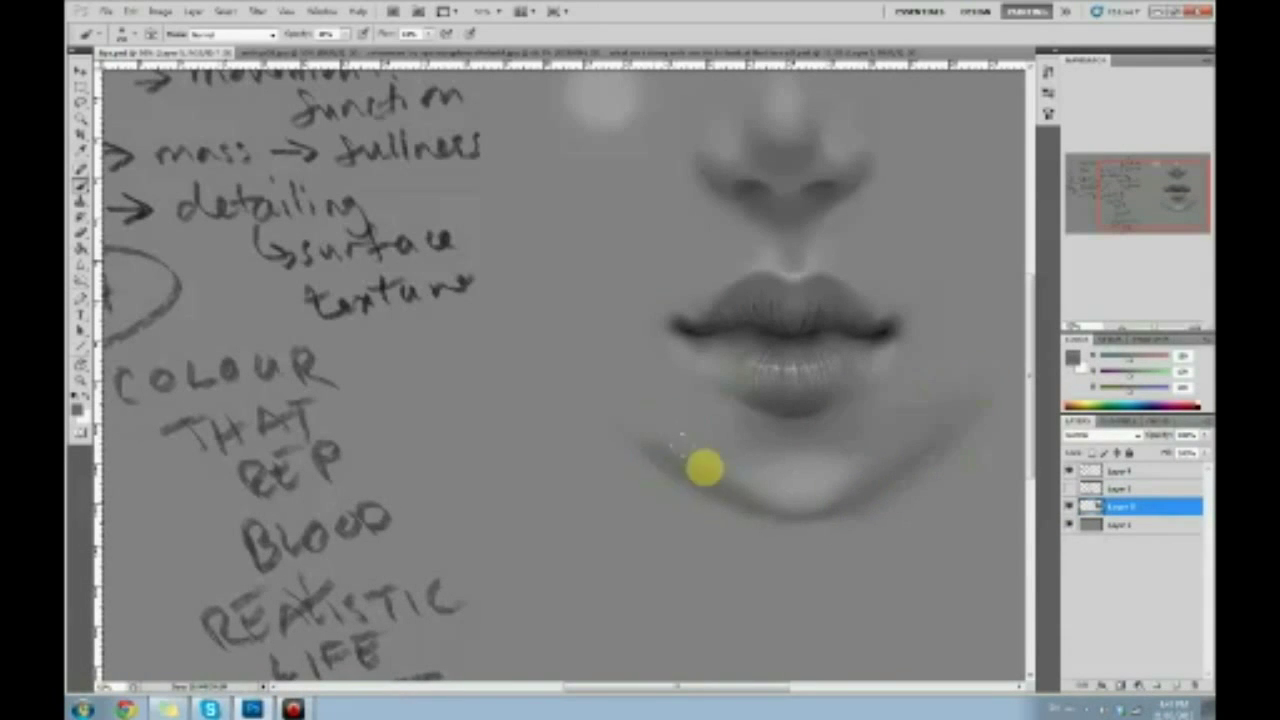
left_click(645, 493, "alt")
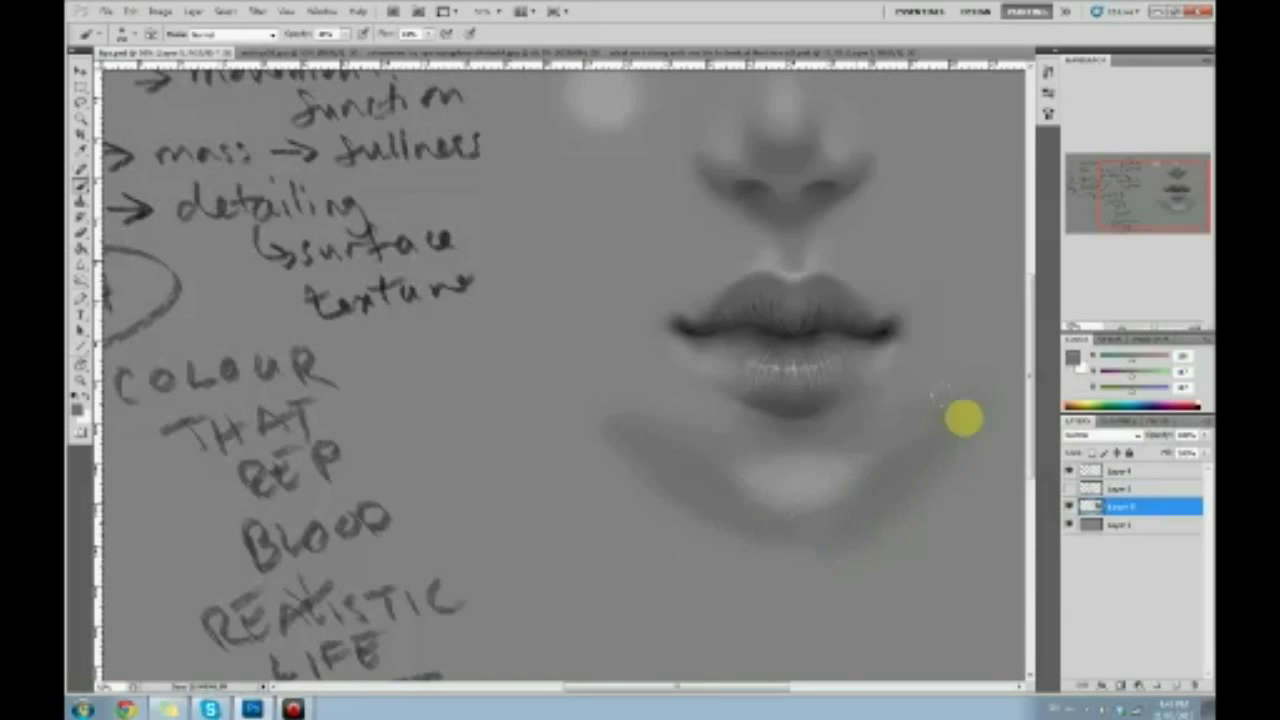
left_click(593, 375, "alt")
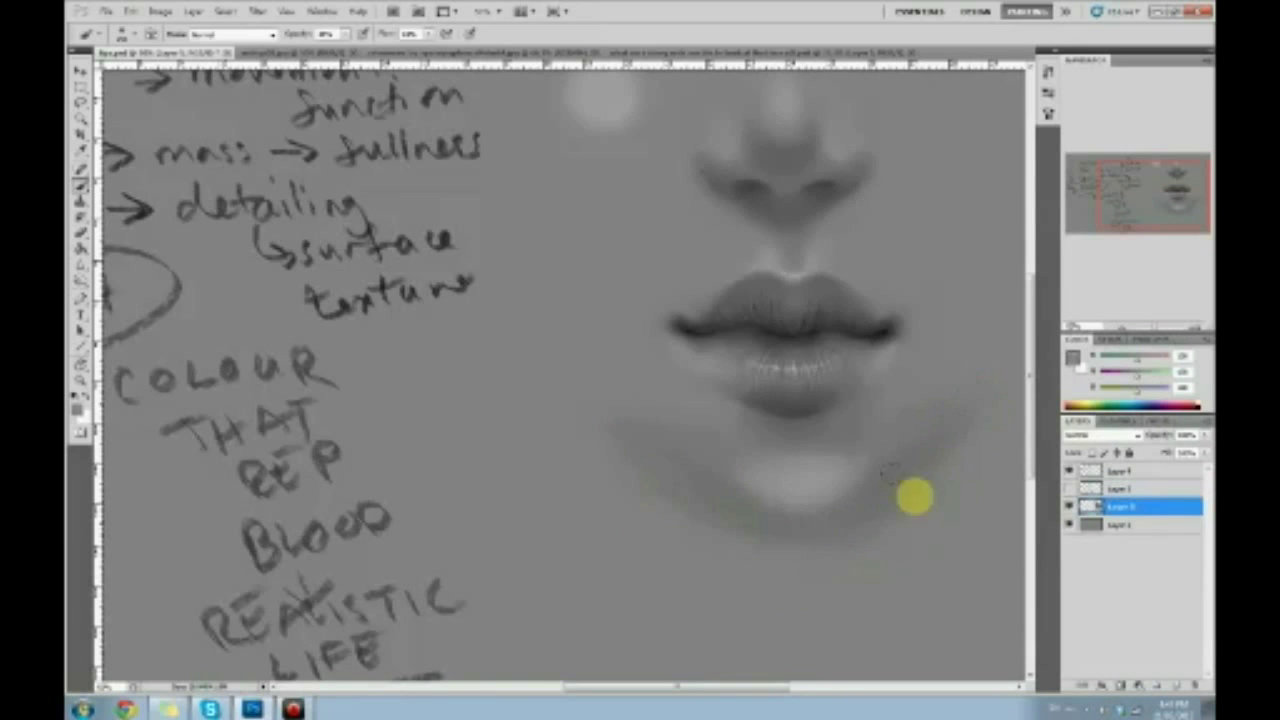
scroll(840, 370, "down", 1)
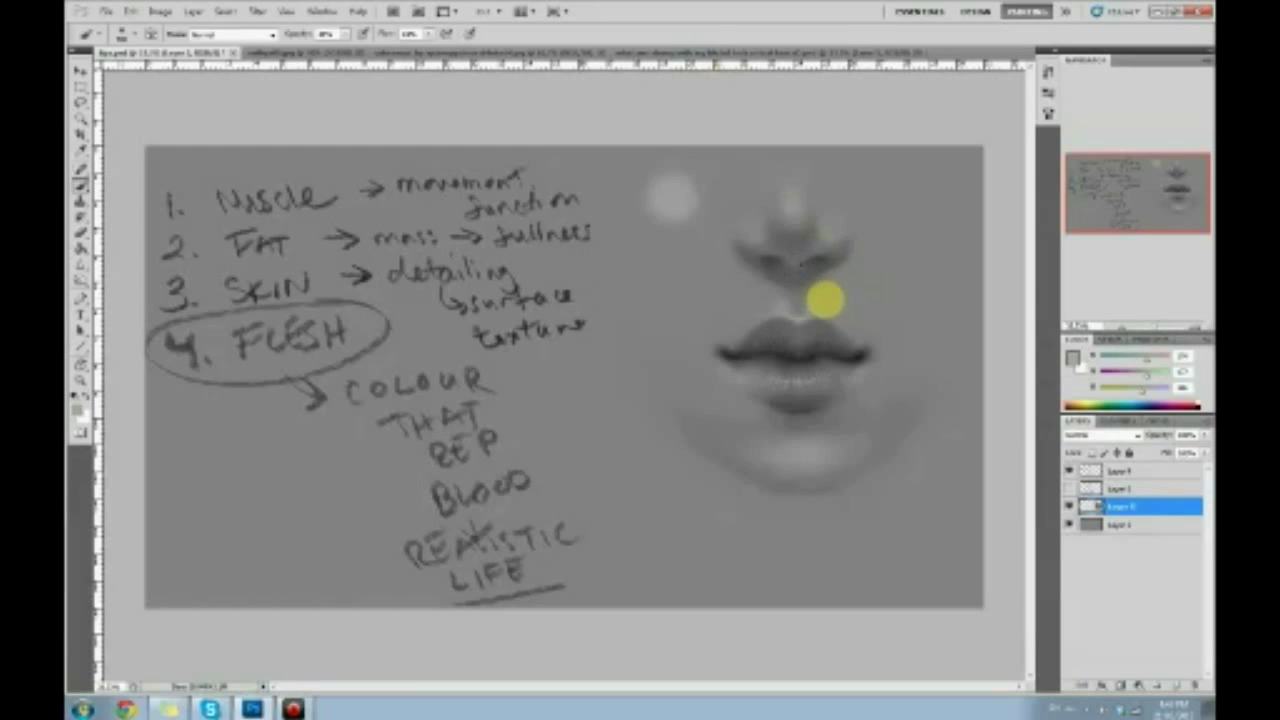
left_click_drag(835, 278, 884, 196)
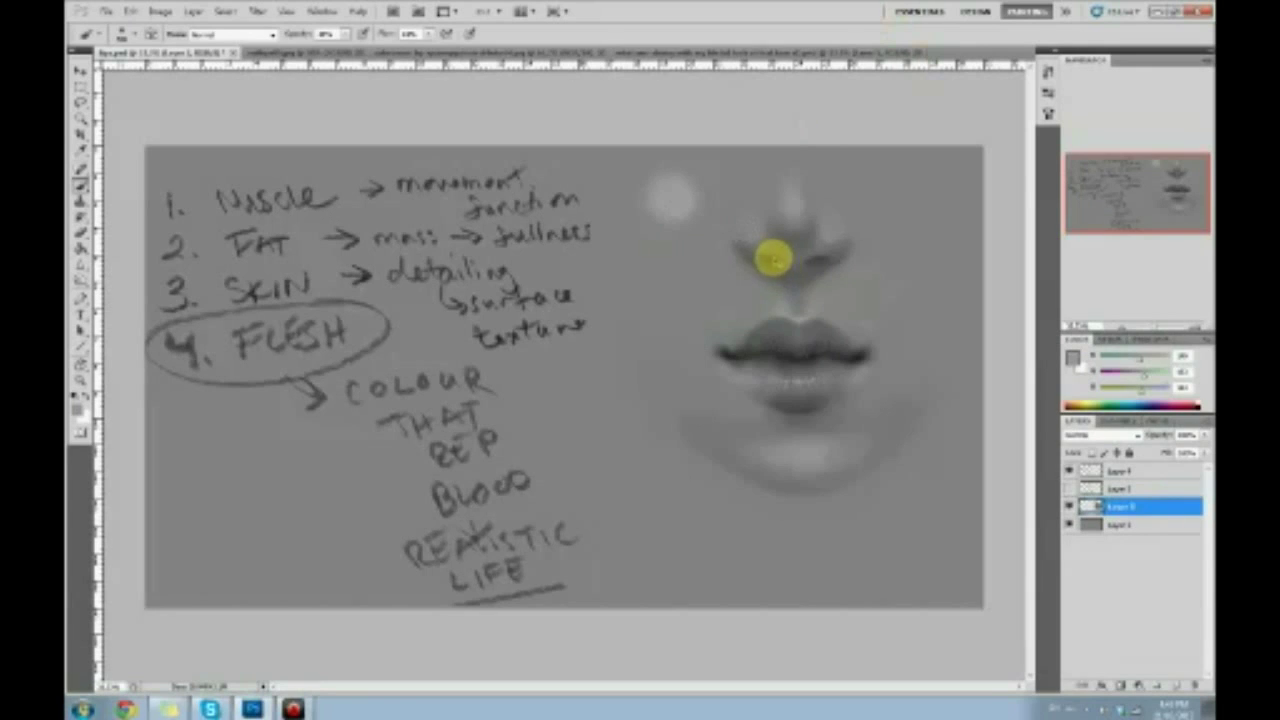
Desaturate the painted face layer completely by setting Saturation to -100 in Hue/Saturation.
key("ctrl+u")
left_click_drag(846, 400, 700, 408)
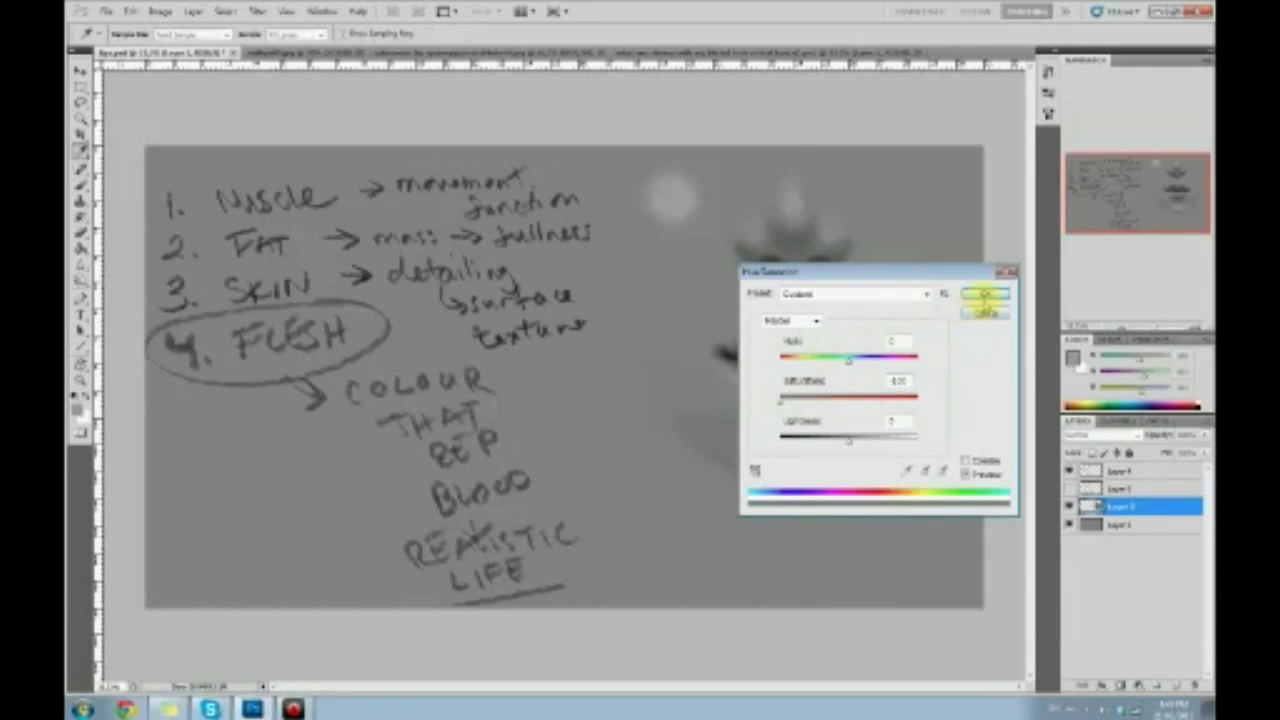
left_click(984, 293)
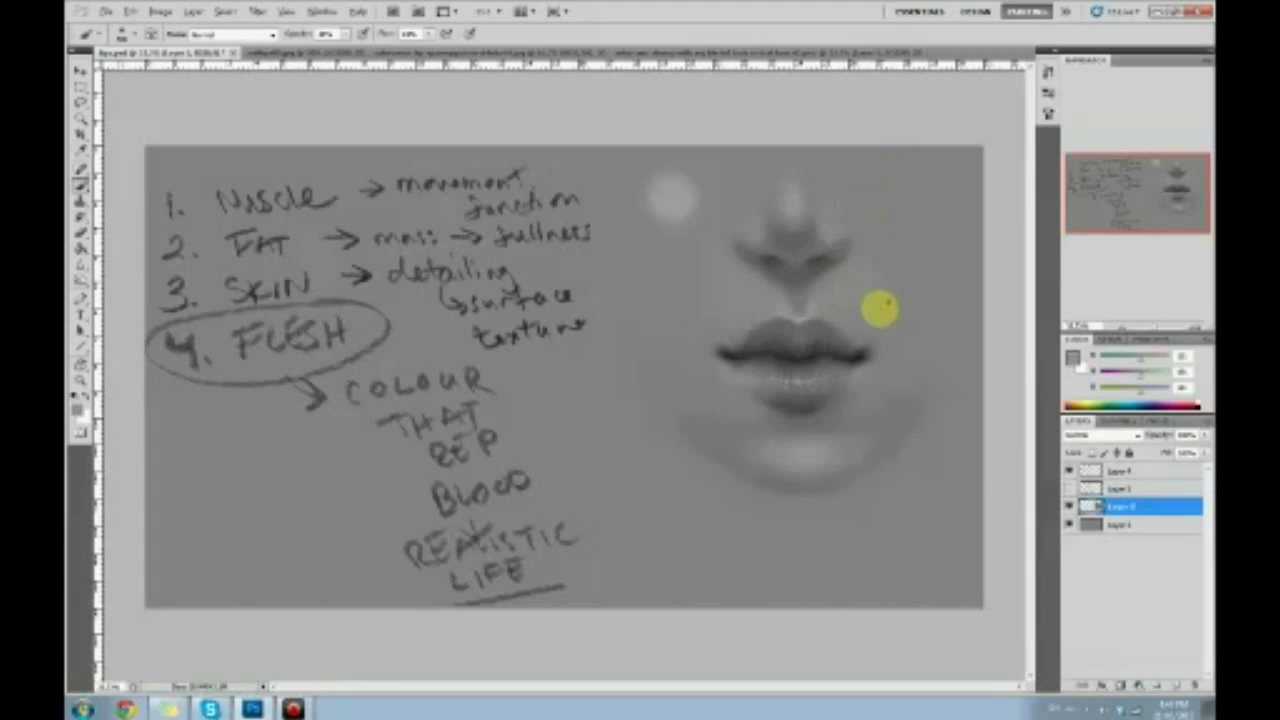
Burn the shadow along the chin contour on the Shadows range, and merge the face layer down into the grey background layer.
left_click(80, 279)
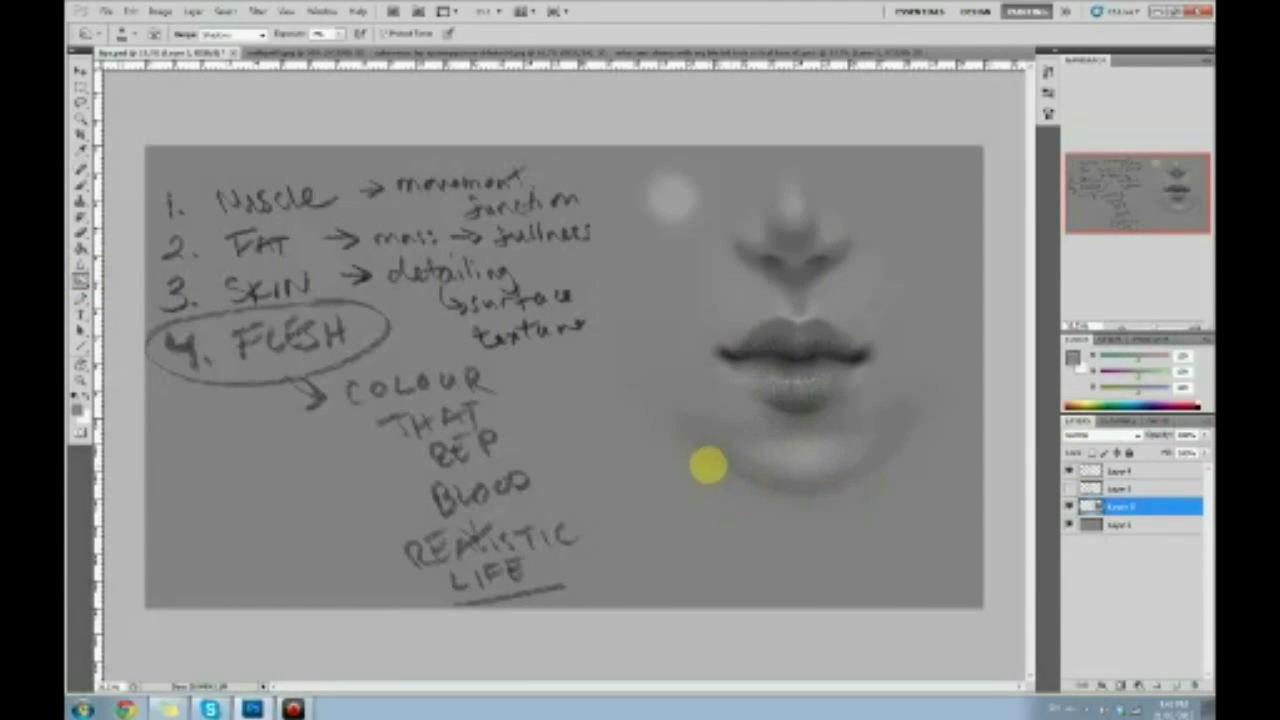
right_click(1157, 486)
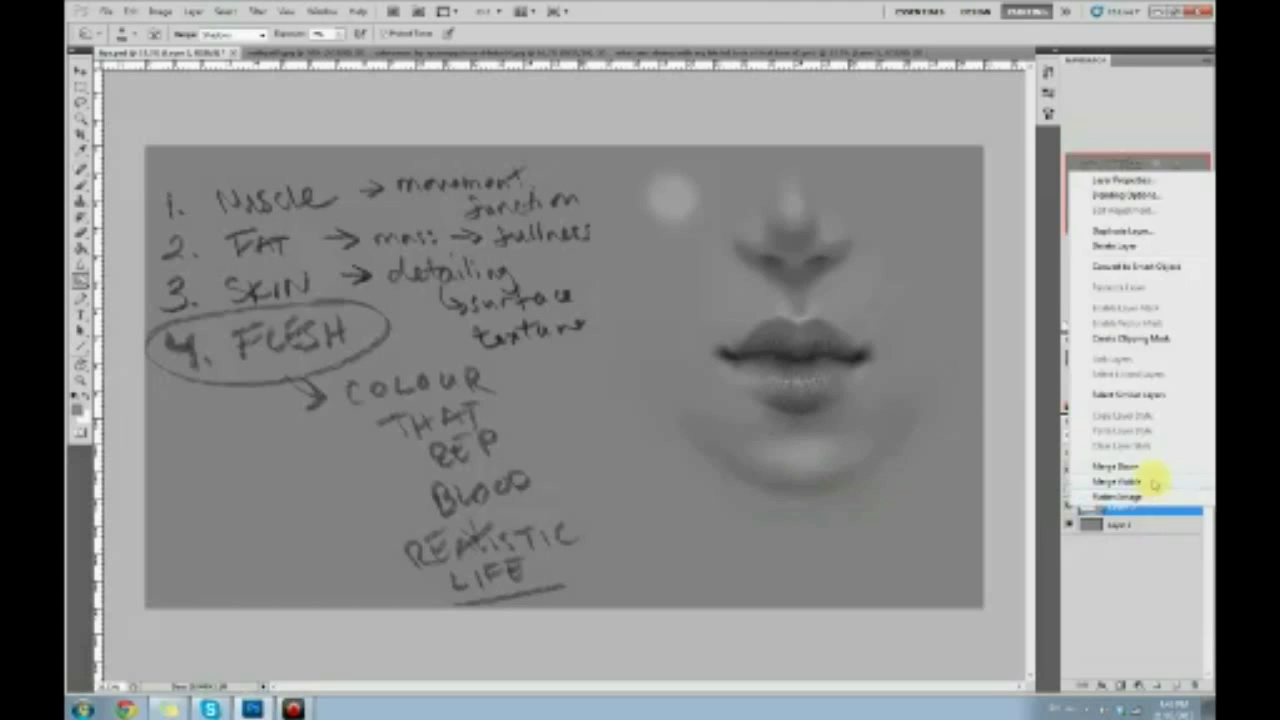
left_click(1158, 480)
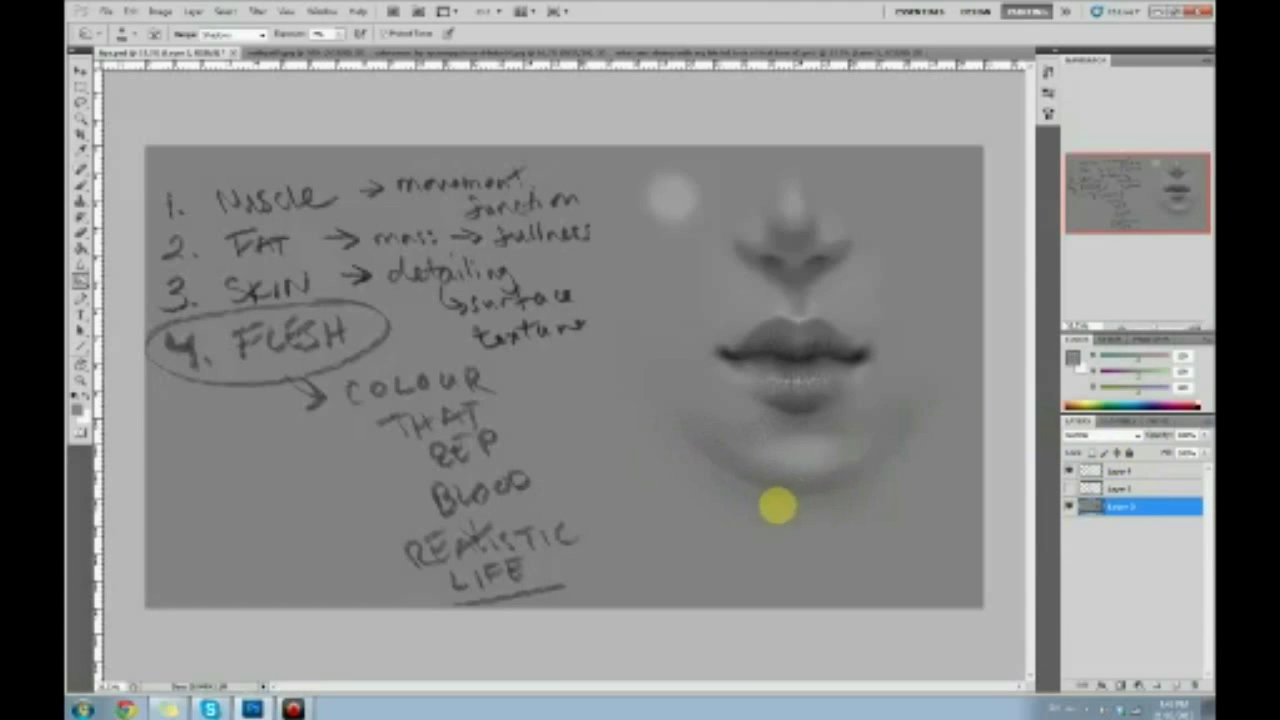
Paint out the pale test spot beside the nose, and dodge the skin between nose and upper lip on the Highlights range.
key("b")
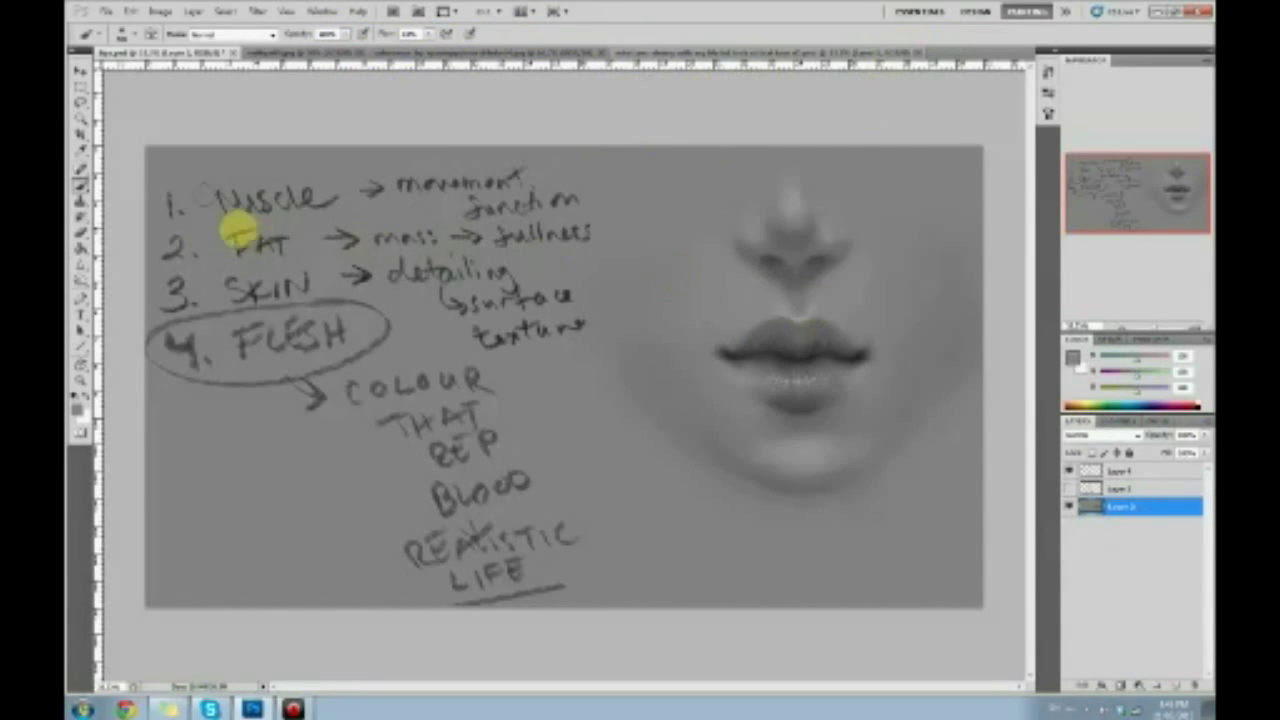
left_click(82, 280)
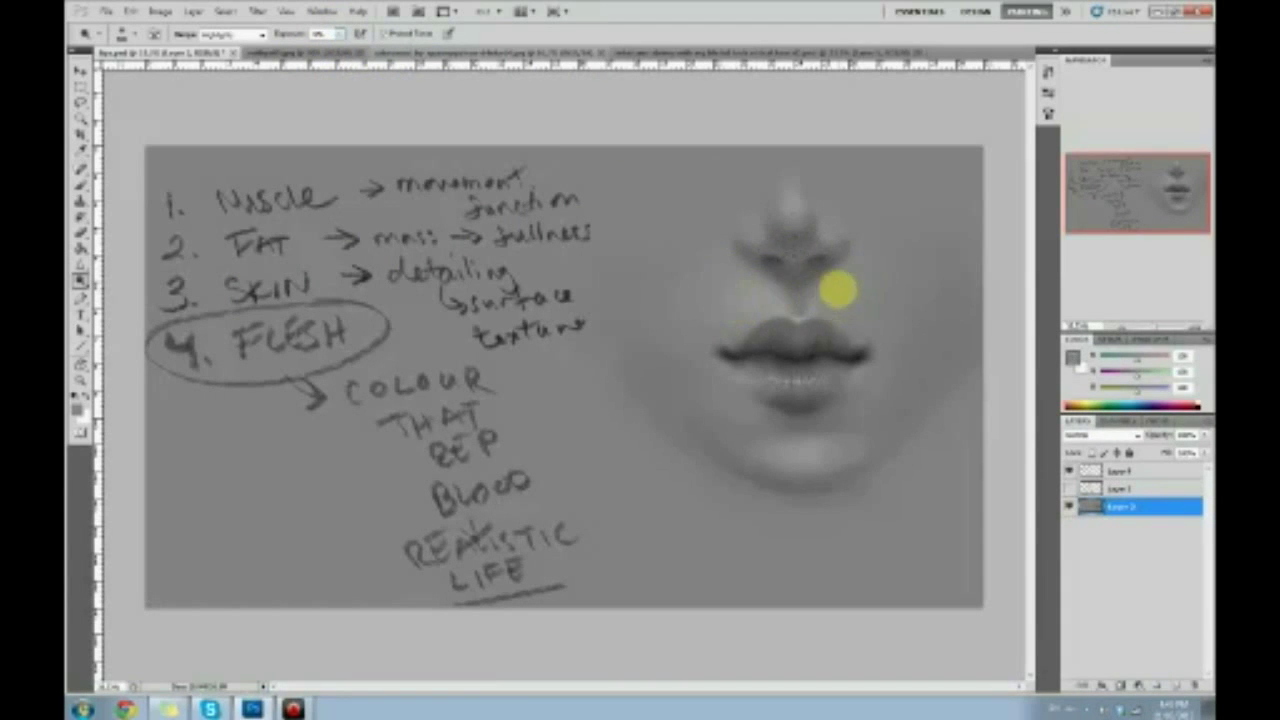
Blend the cheeks and the skin around the mouth with sampled greys at a reduced brush opacity.
key("b")
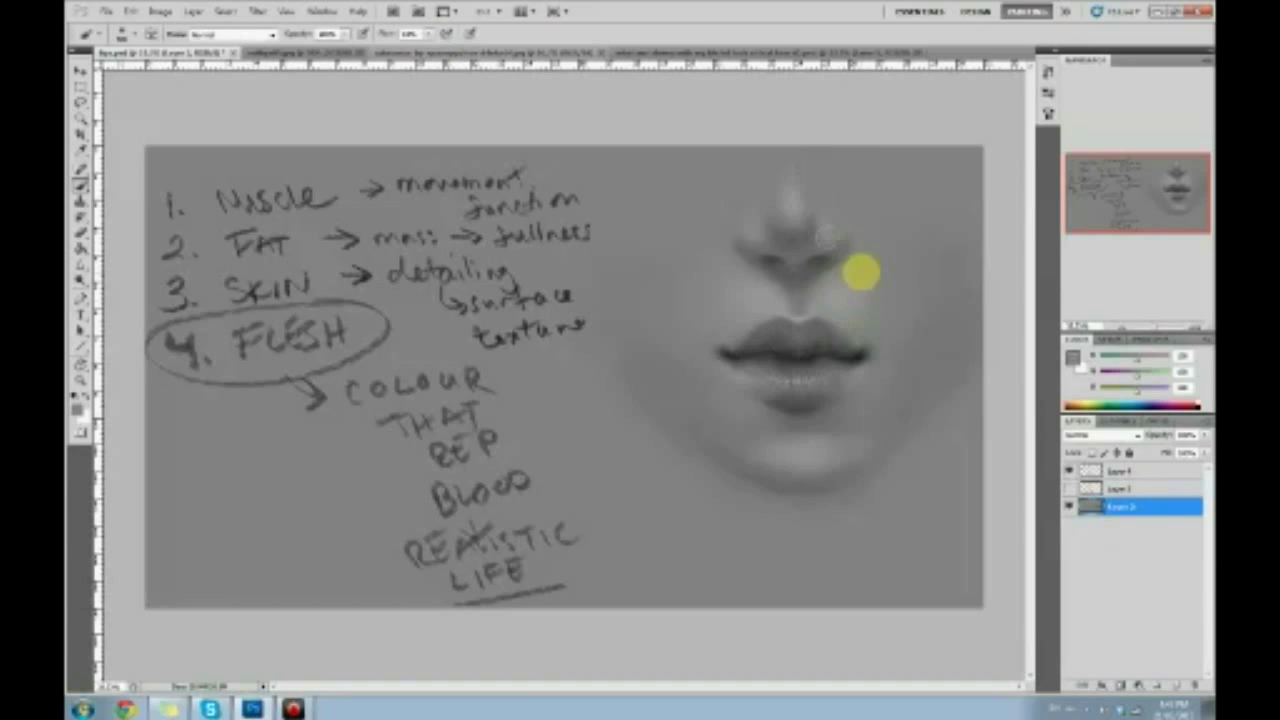
left_click(893, 306, "alt")
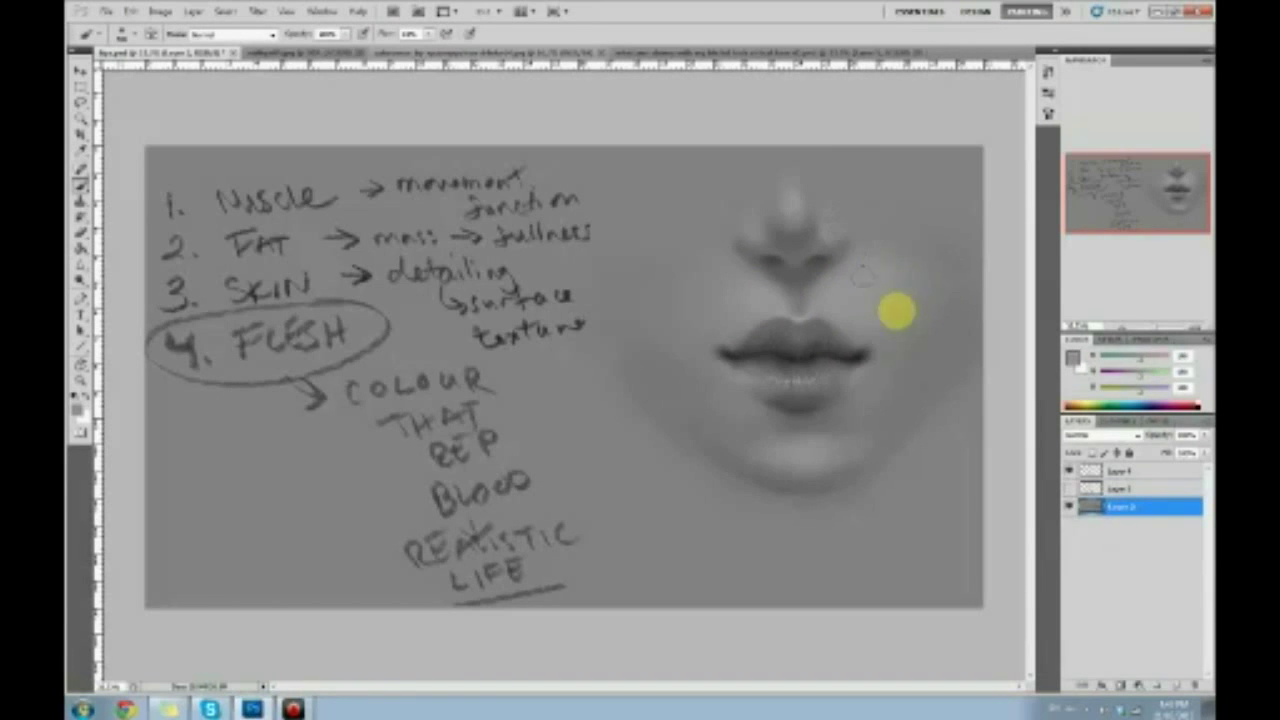
left_click(346, 35)
left_click_drag(352, 50, 318, 51)
left_click(922, 346, "alt")
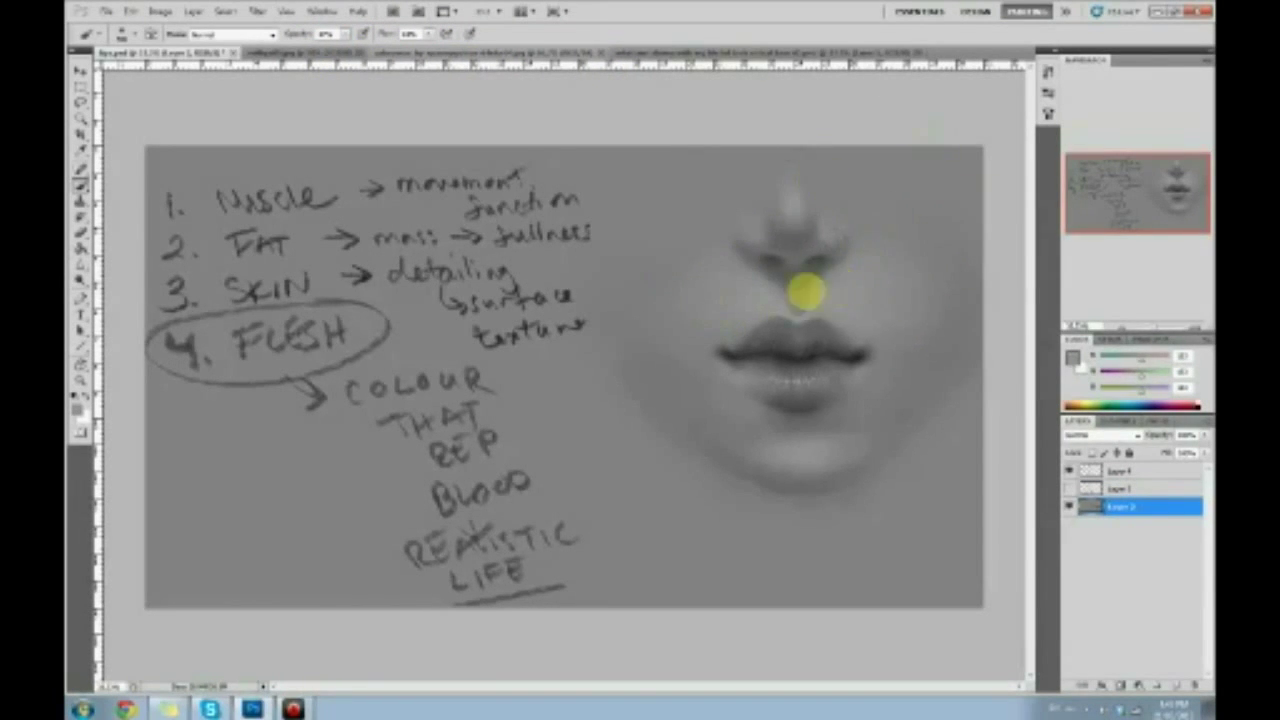
left_click(838, 298, "alt")
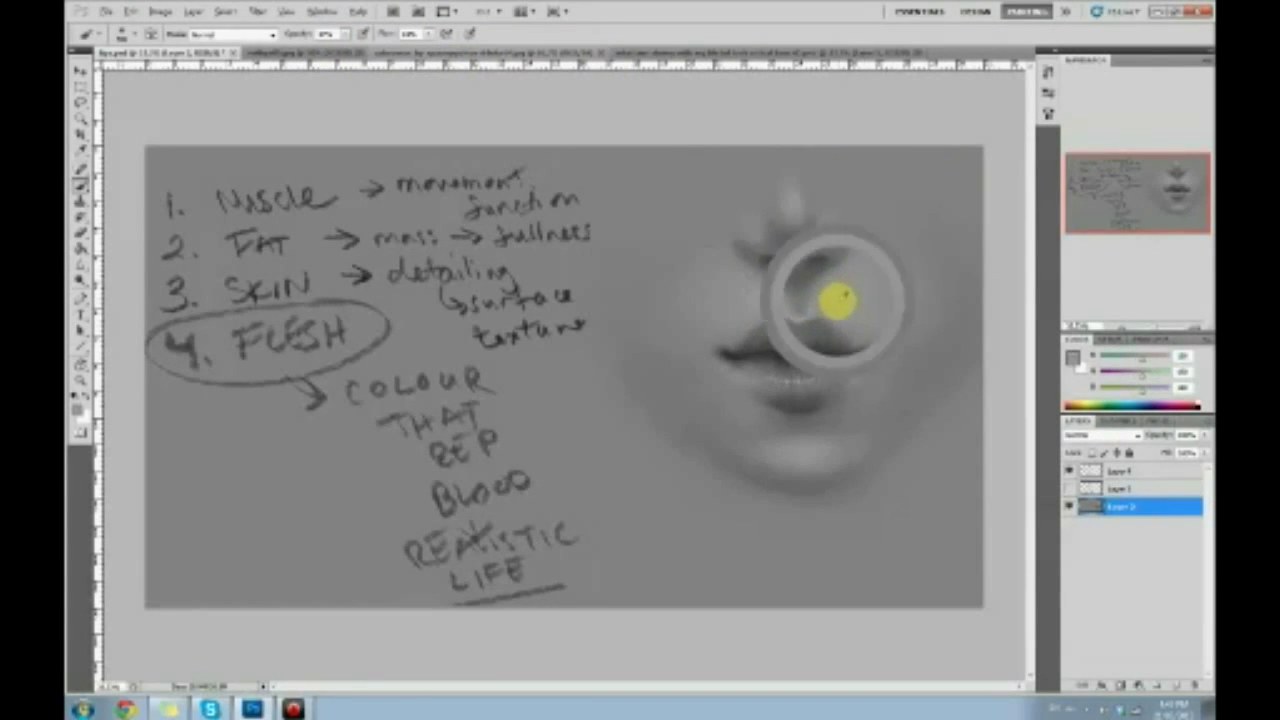
left_click(937, 312, "alt")
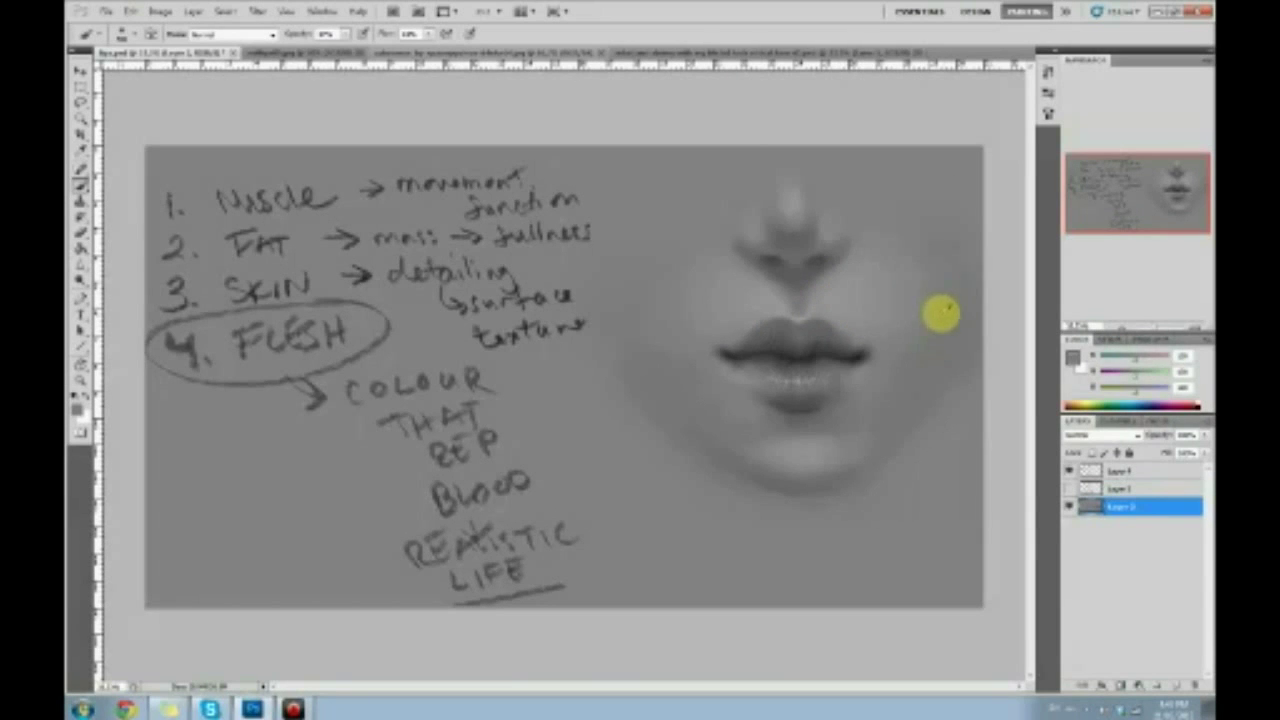
Compare the greys above the upper lip and on the outer cheek by sampling both in the foreground Color Picker.
left_click(1072, 355)
left_click_drag(956, 188, 410, 220)
left_click(760, 296)
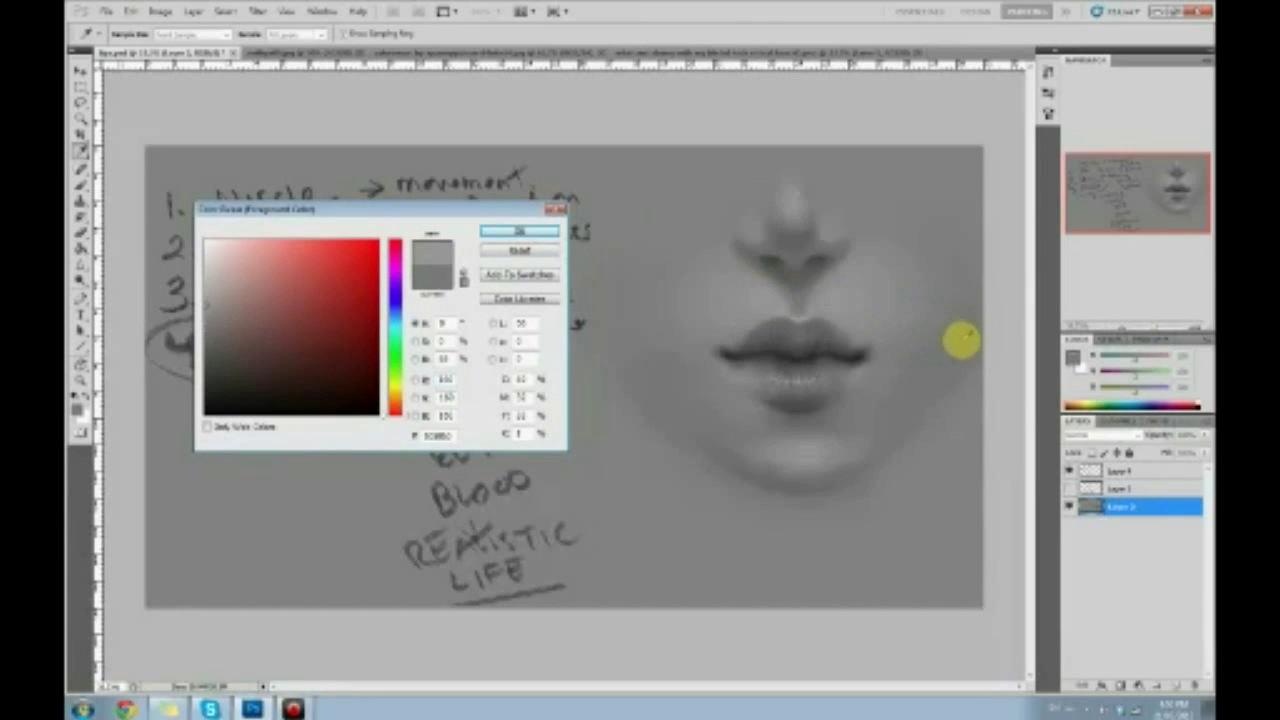
left_click(960, 340)
left_click(763, 297)
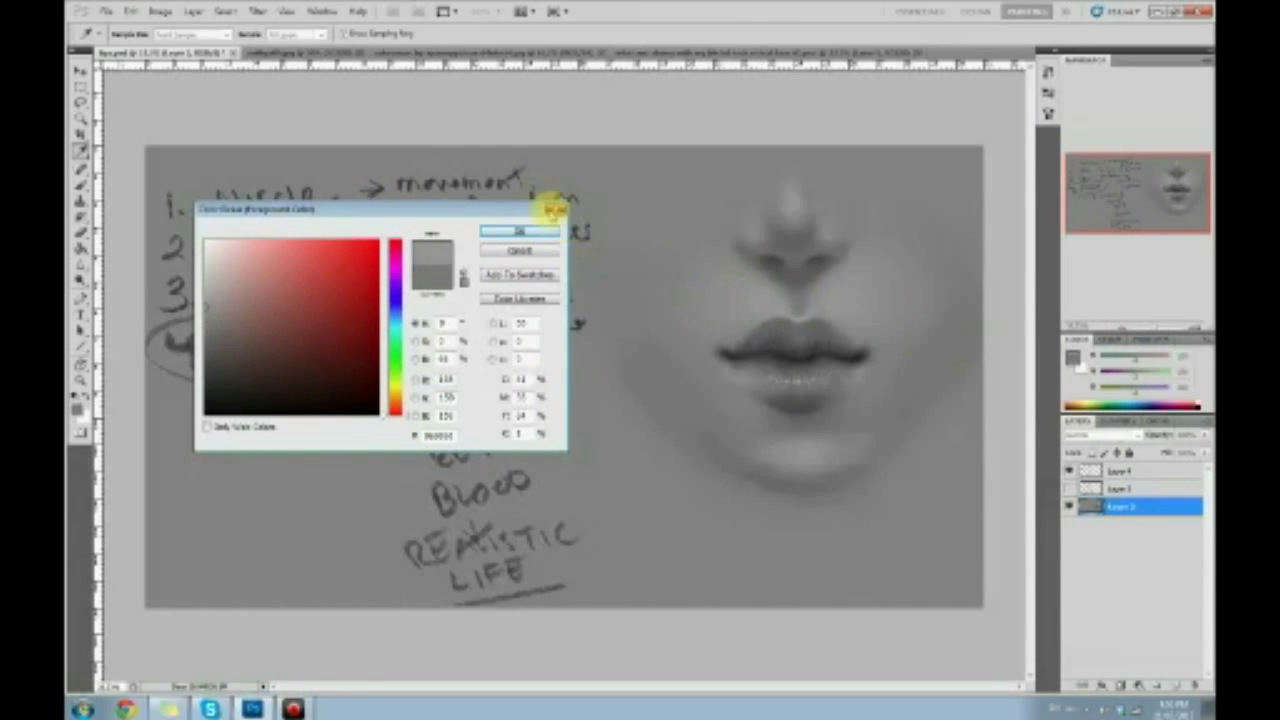
left_click(545, 230)
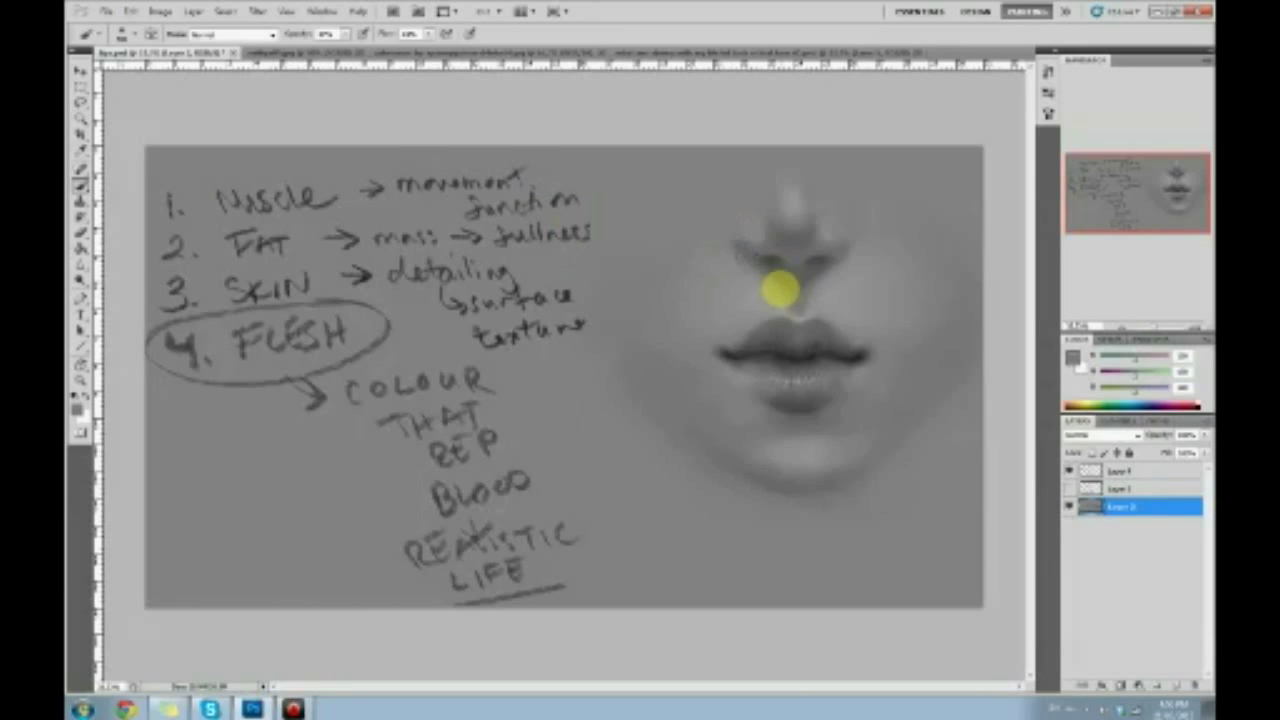
Refine the shading under the nostrils and around the nose wings with greys sampled from the surrounding skin.
left_click(780, 276, "alt")
left_click(765, 302, "alt")
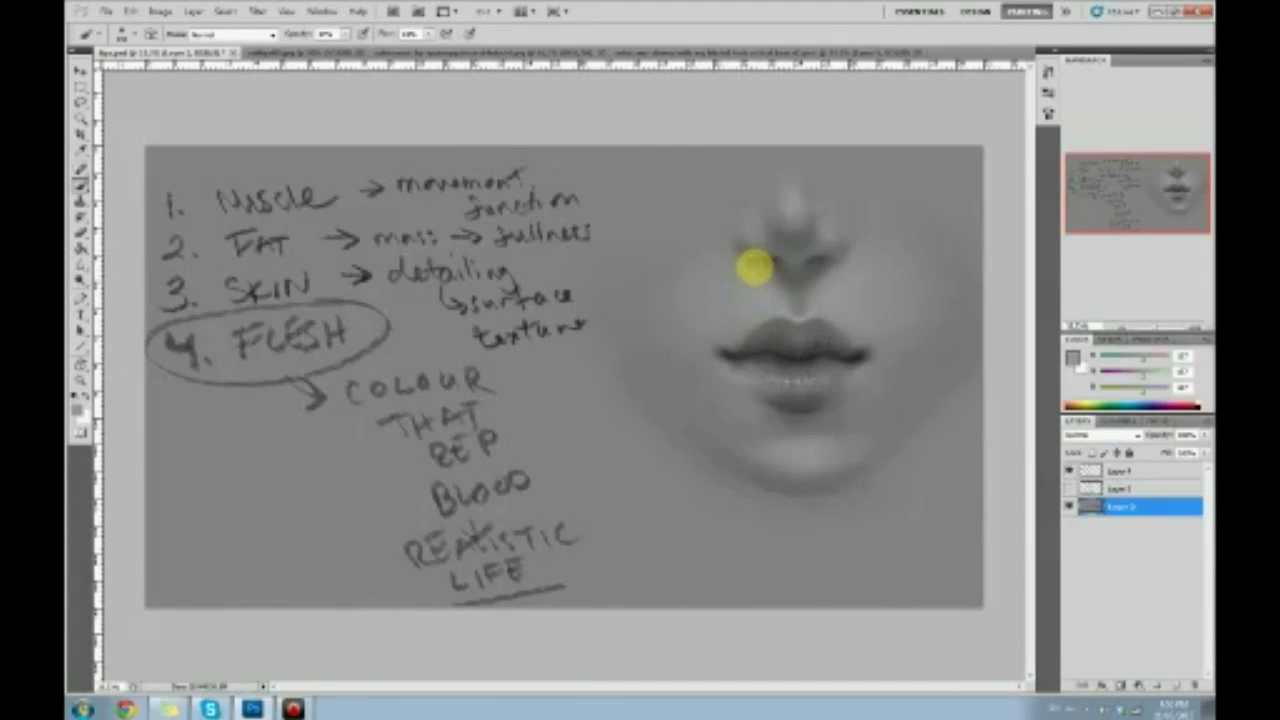
left_click(770, 276, "alt")
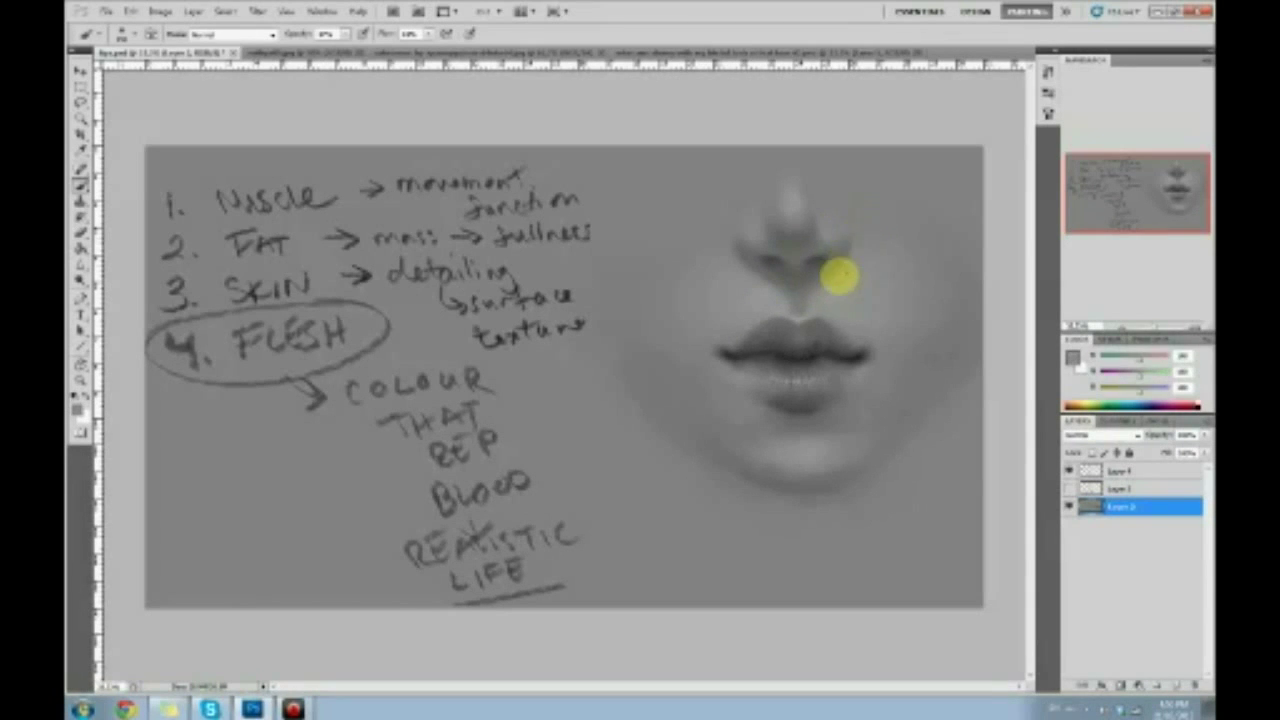
left_click(830, 269, "alt")
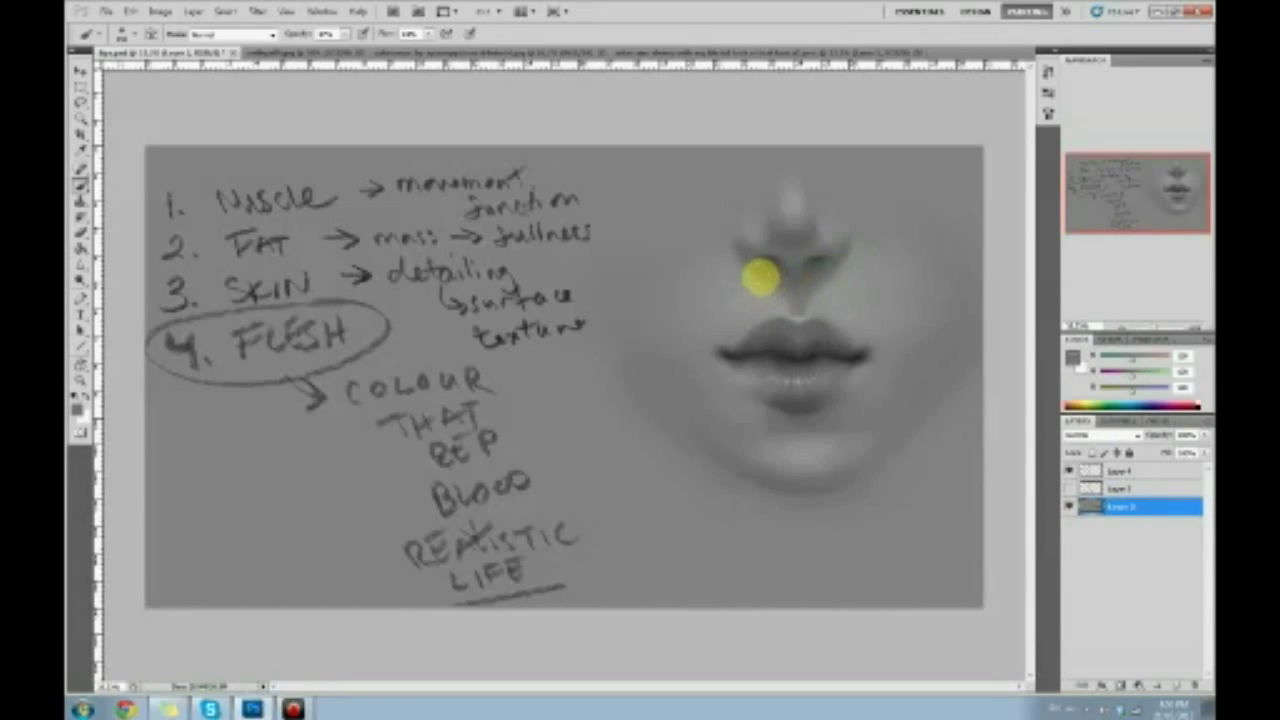
Refine the shading under the nostrils and on the skin above the upper lip with greys sampled from the nose, nose wing and lip.
left_click(817, 262, "alt")
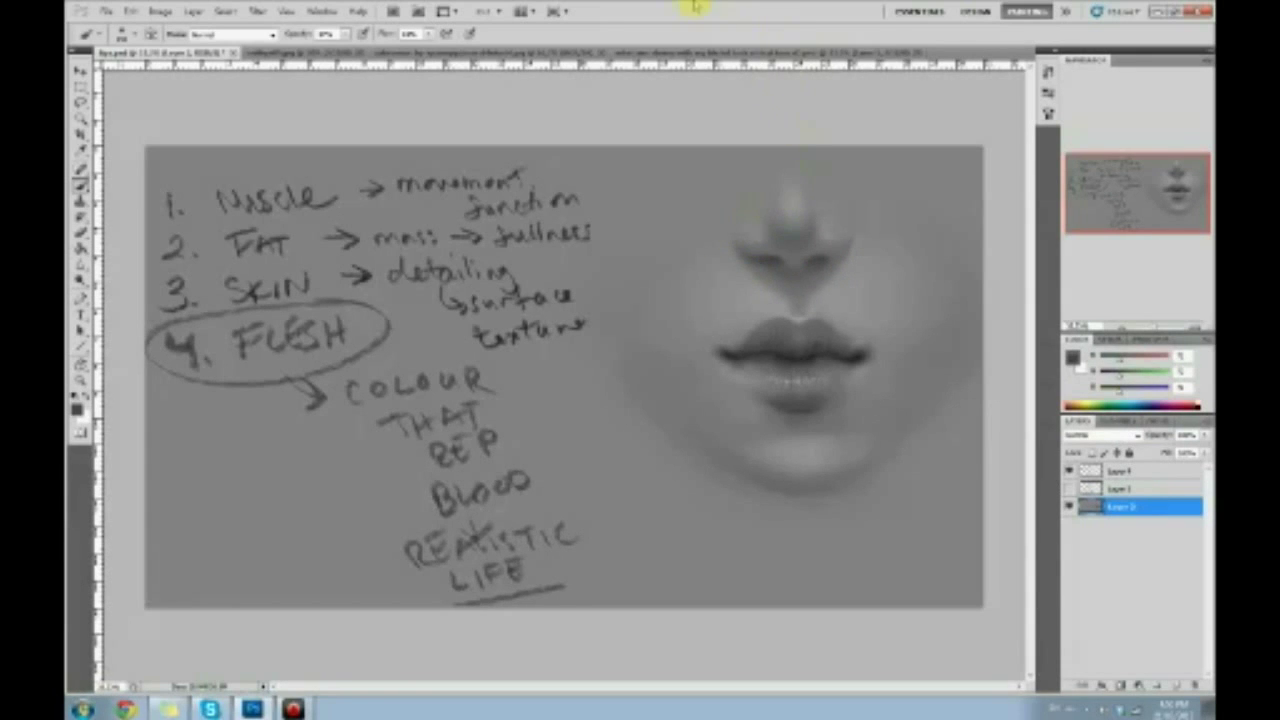
left_click(757, 246, "alt")
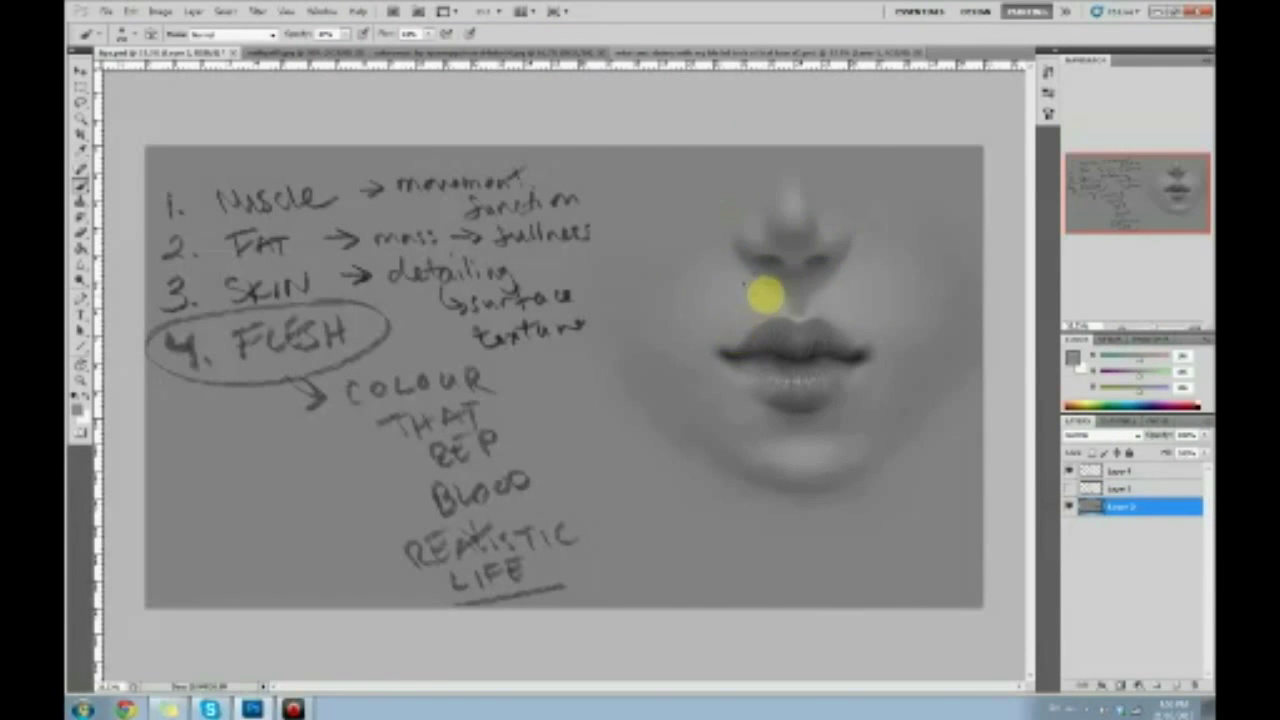
left_click(741, 349, "alt")
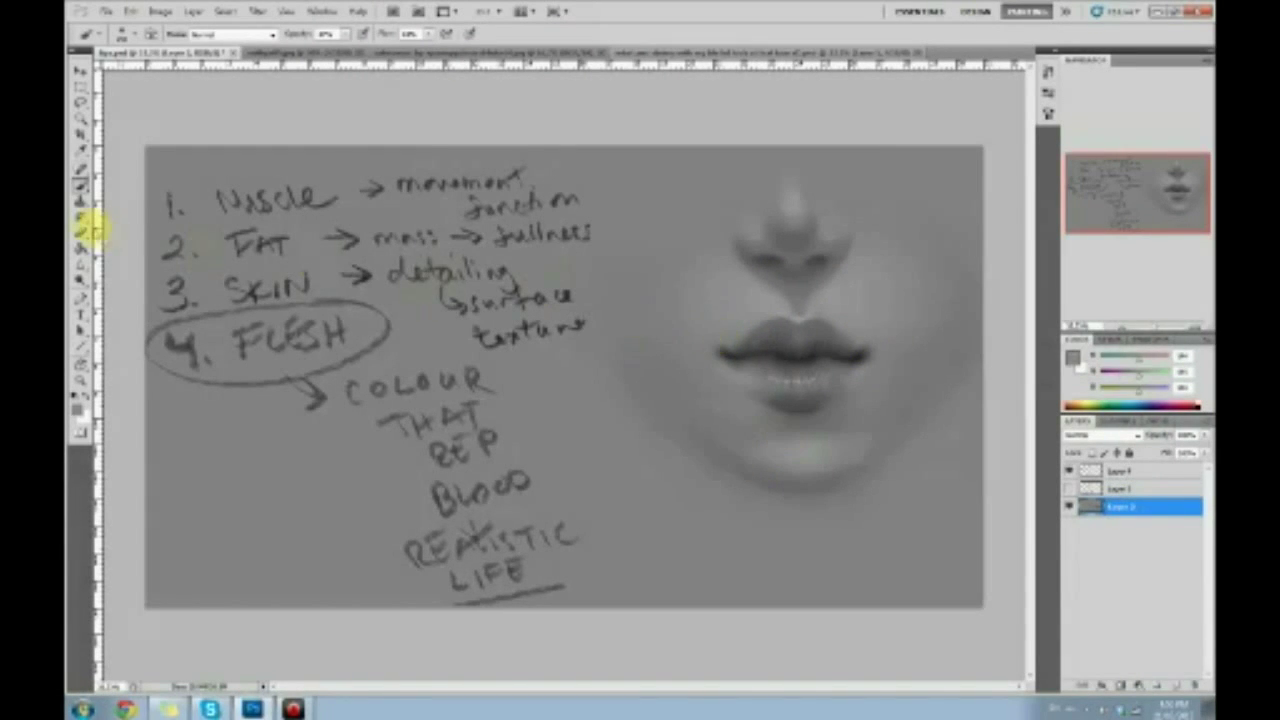
Dodge the edge of the upper lip on the Highlights range to form a bright rim along its contour.
left_click(82, 277)
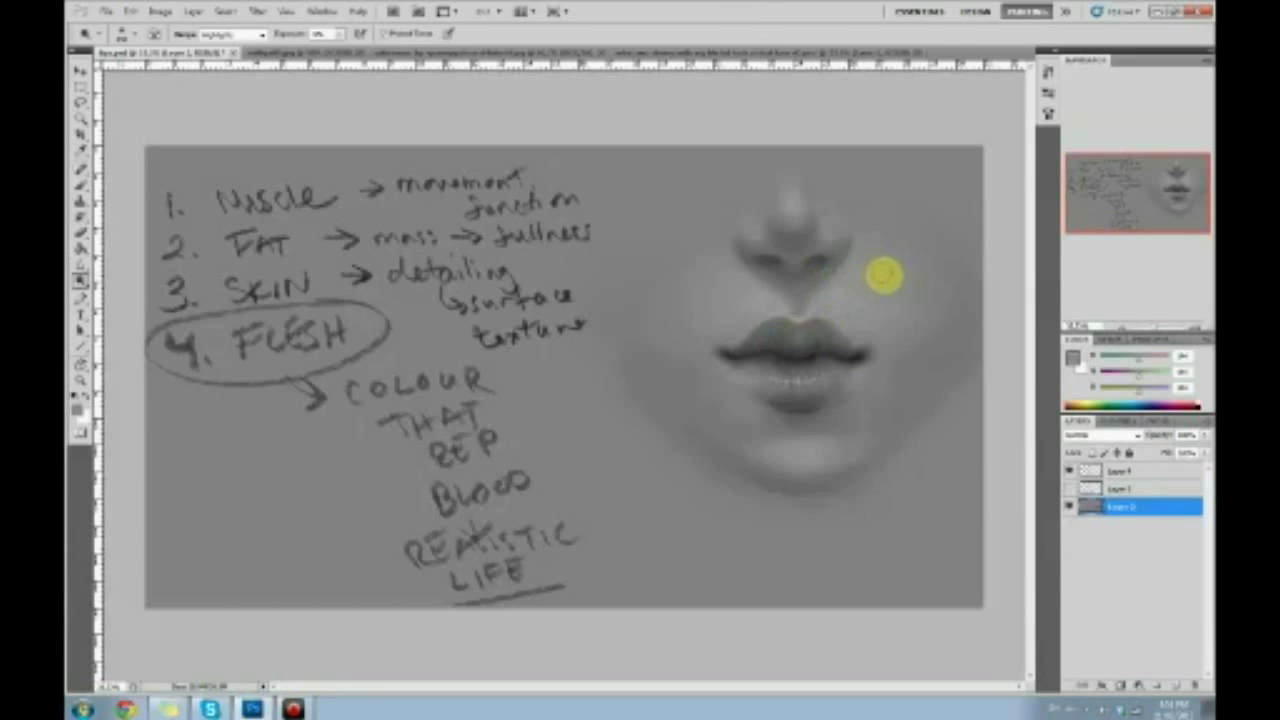
key("b")
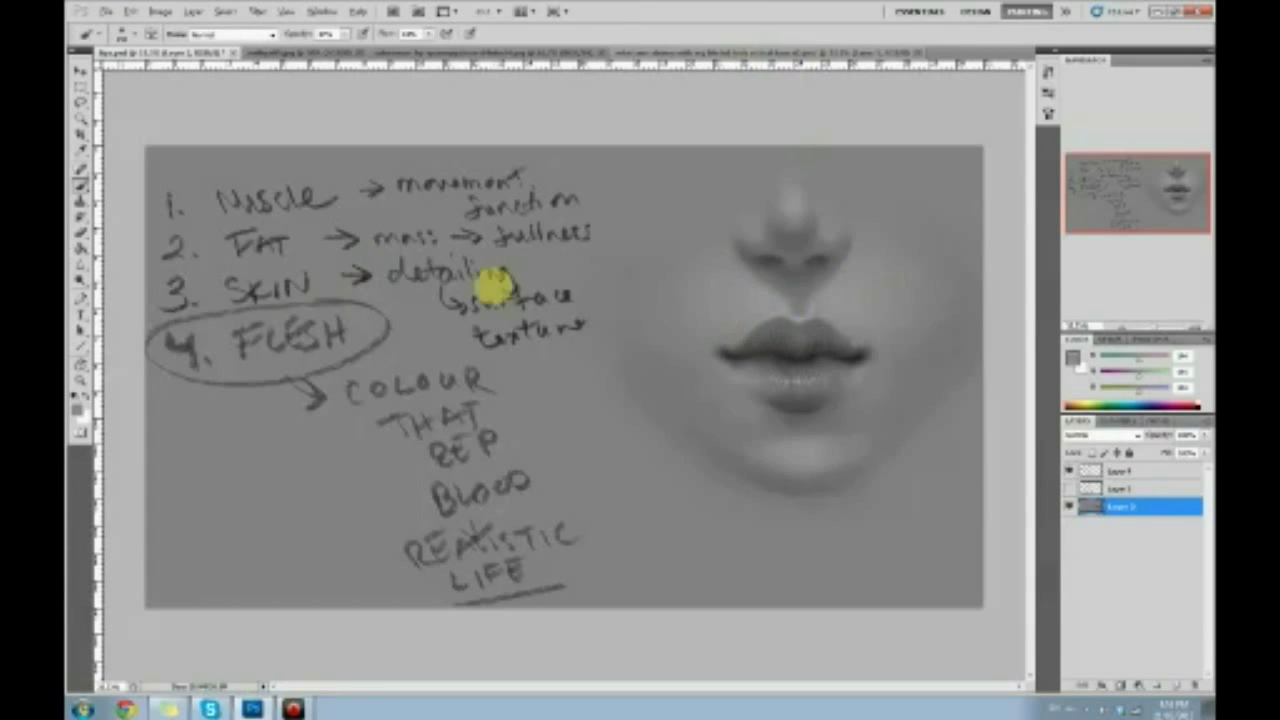
left_click(82, 276)
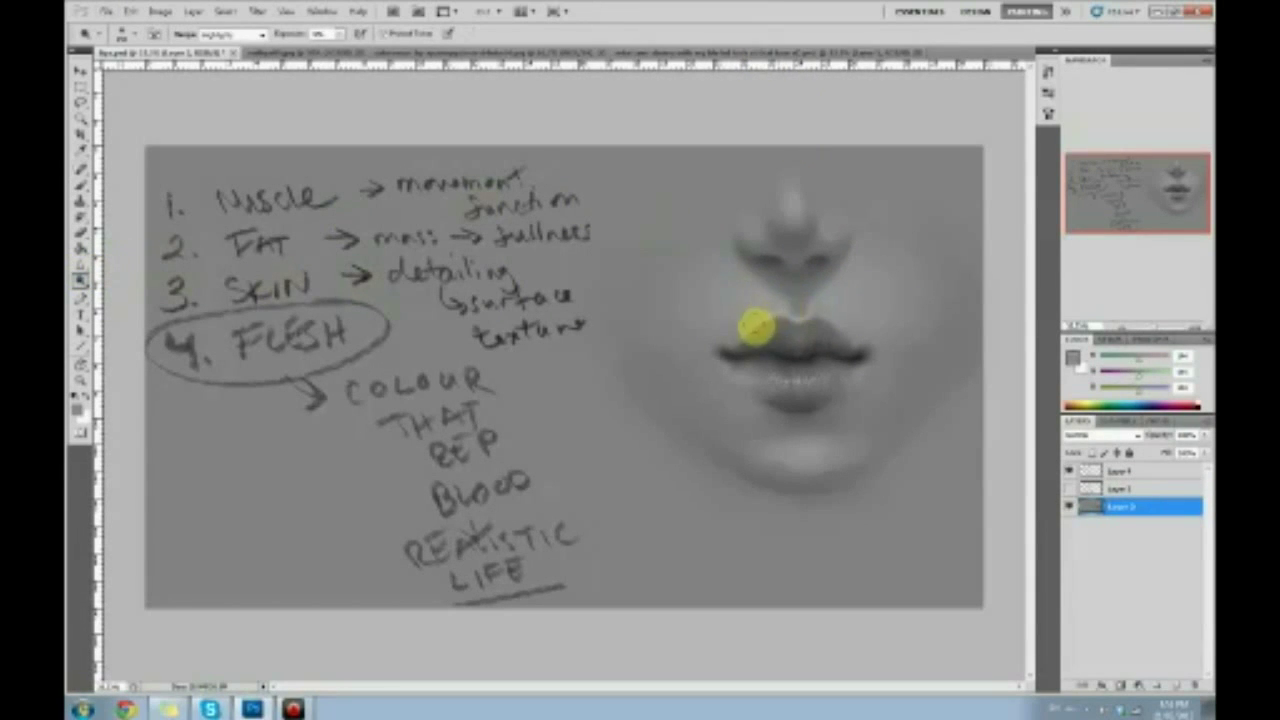
mouse_move(783, 311)
left_mouse_down()
mouse_move(735, 343)
mouse_move(777, 312)
mouse_move(846, 333)
mouse_move(810, 311)
mouse_move(851, 351)
left_mouse_up()
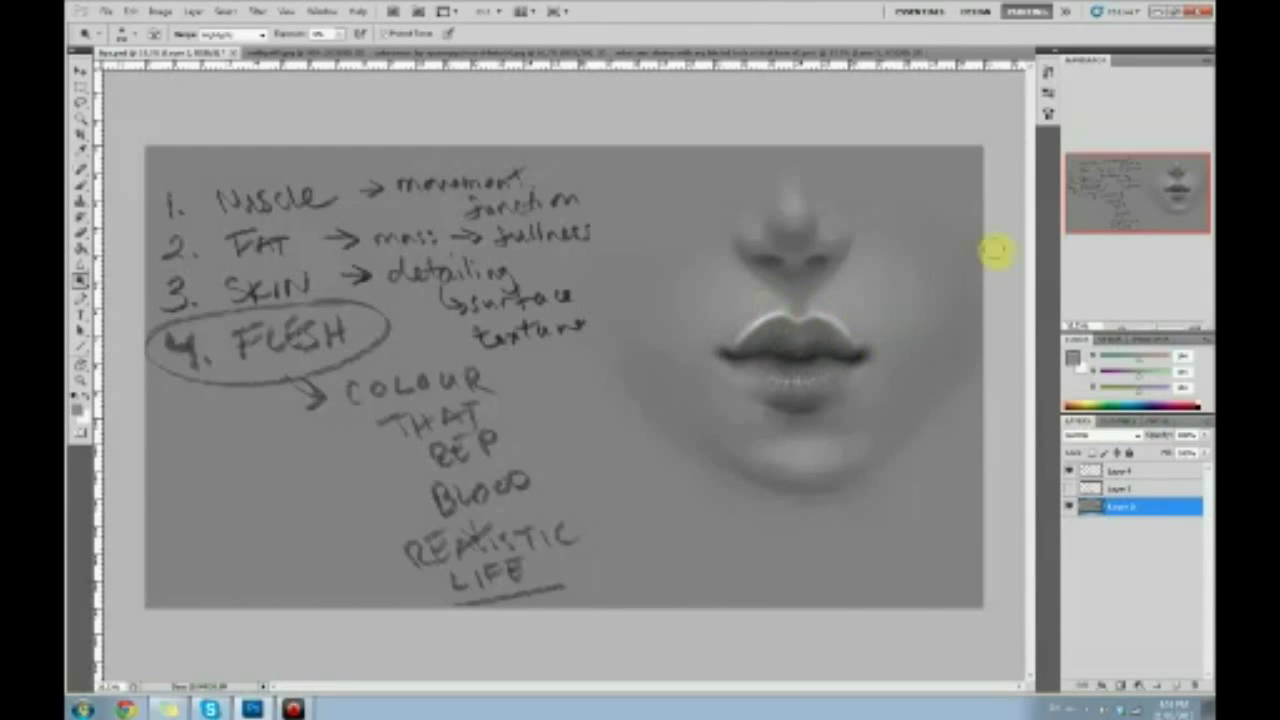
Step back in the history to the second Dodge stroke to remove the bright lip rim, and return to the Brush tool.
left_click(1048, 74)
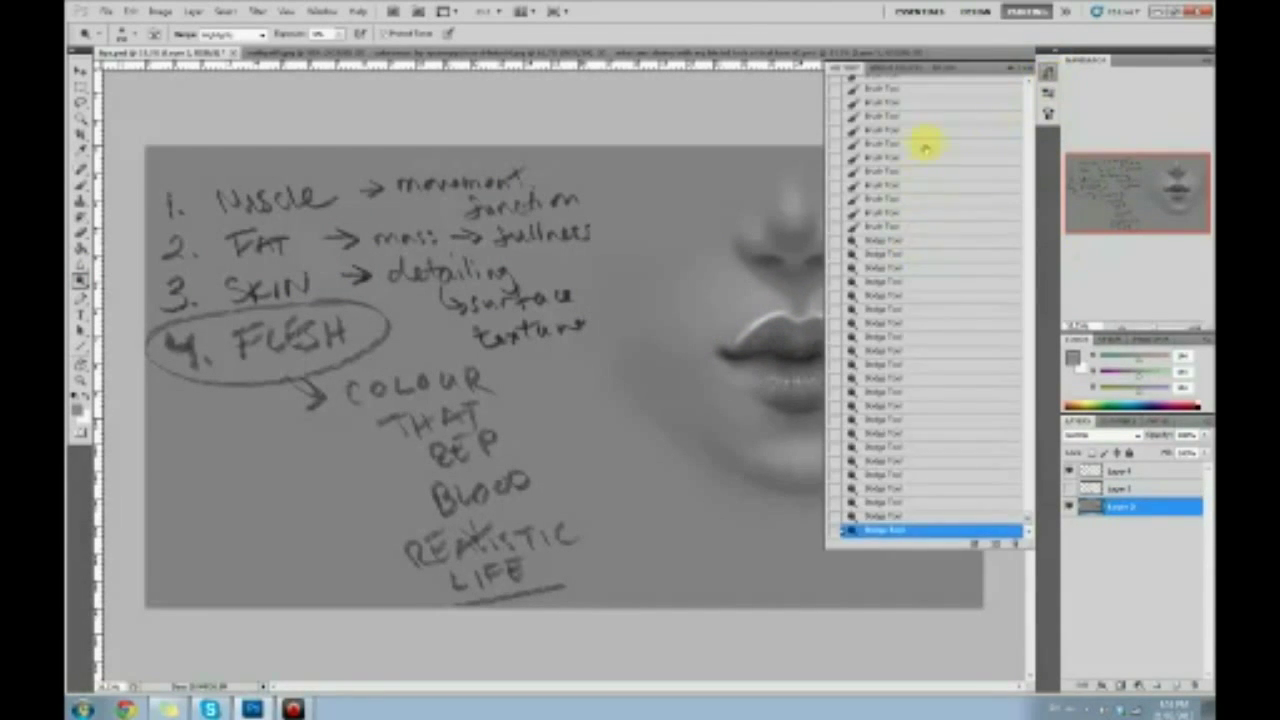
left_click(930, 185)
left_click(938, 241)
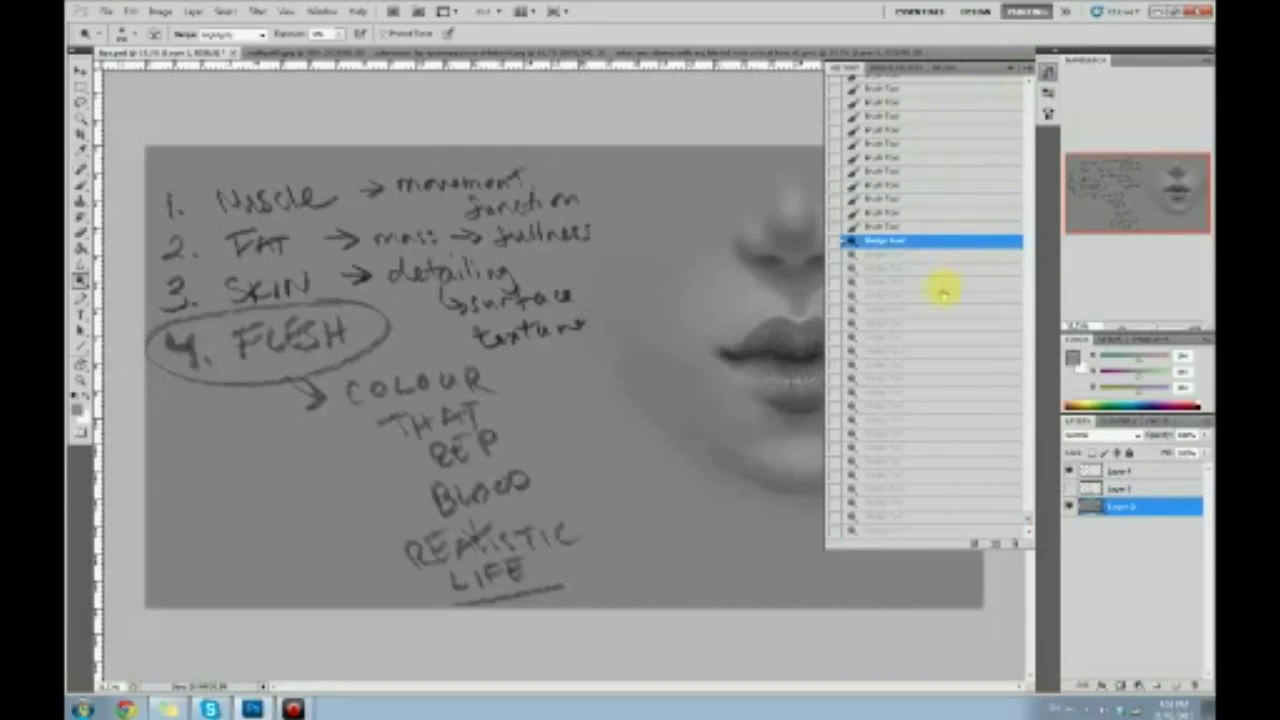
left_click(938, 282)
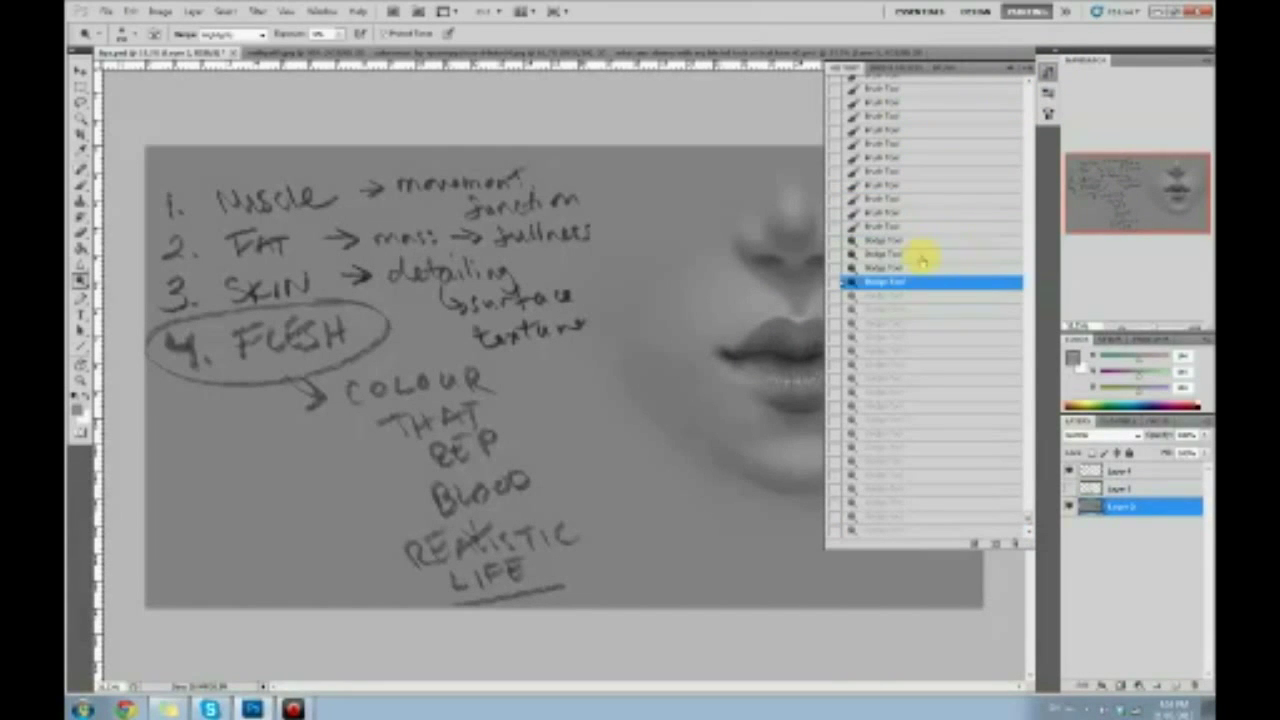
left_click(921, 255)
left_click(1003, 72)
key("b")
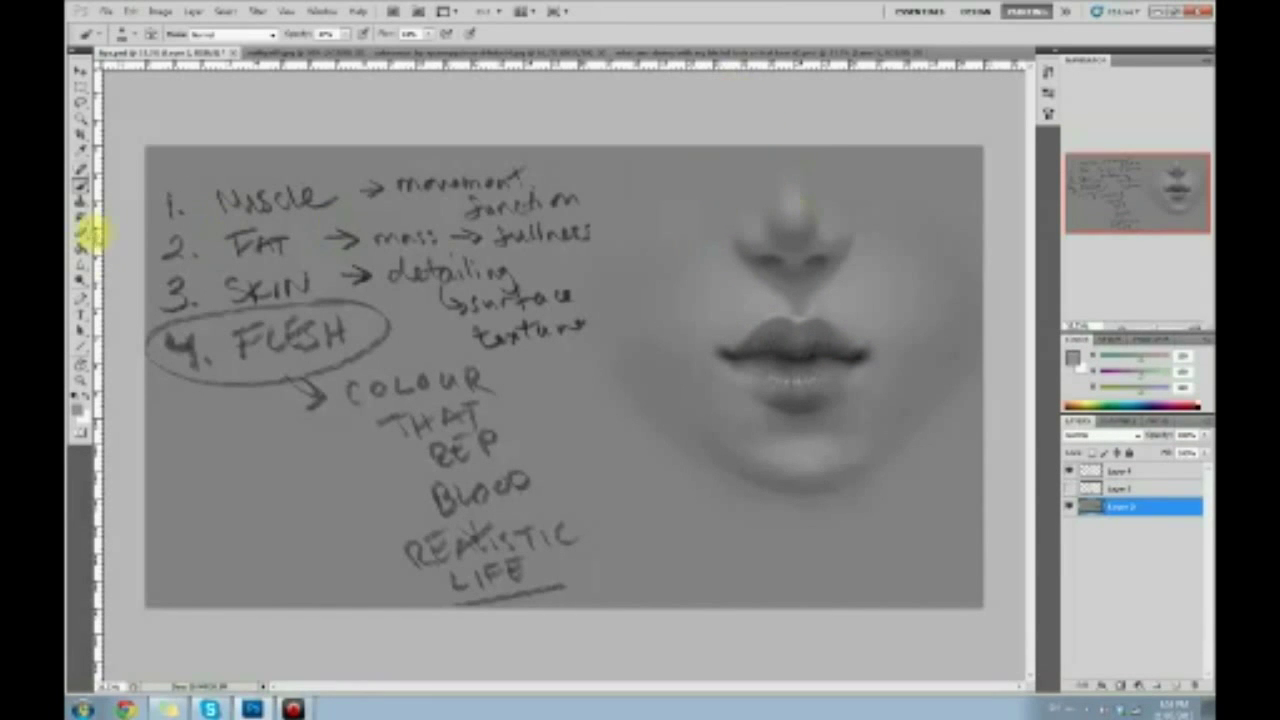
Try to brighten the skin above both sides of the upper lip and out to the cheek with Dodge strokes on Highlights.
left_click(82, 281)
mouse_move(750, 305)
left_mouse_down()
mouse_move(740, 291)
mouse_move(728, 304)
left_mouse_up()
left_click_drag(823, 315, 847, 314)
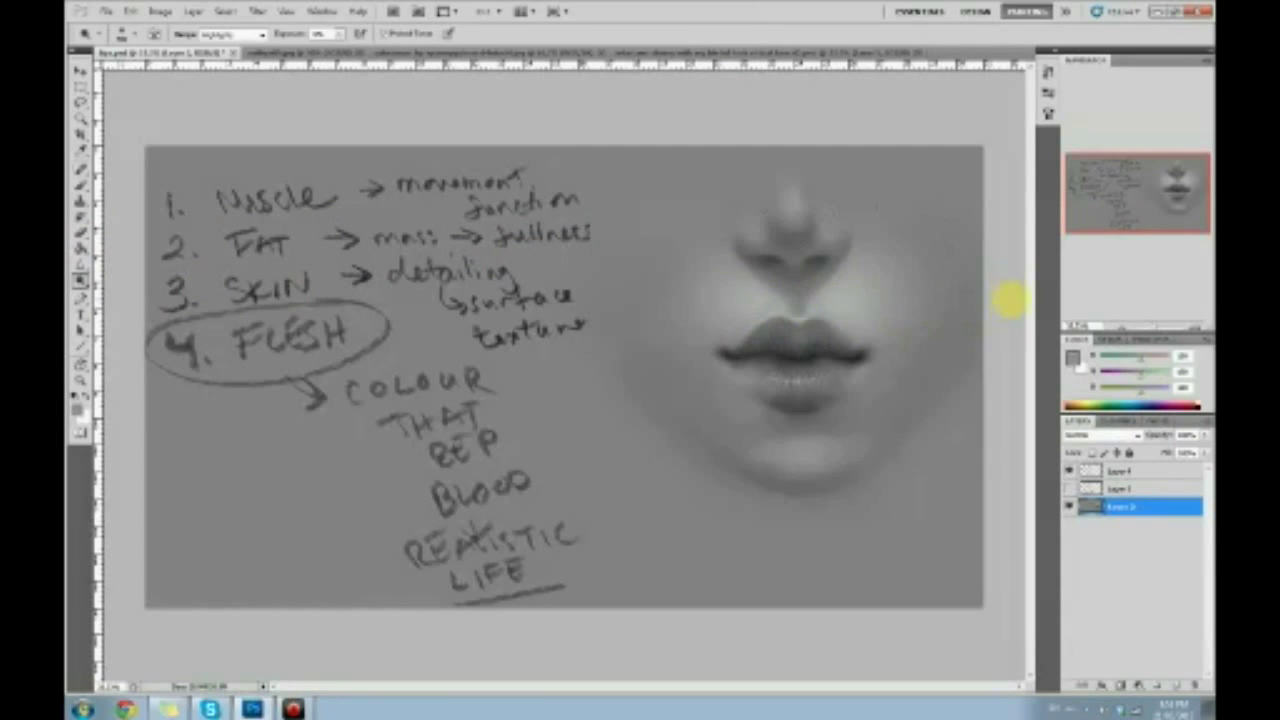
mouse_move(874, 294)
left_mouse_down()
mouse_move(829, 320)
mouse_move(826, 306)
mouse_move(956, 310)
left_mouse_up()
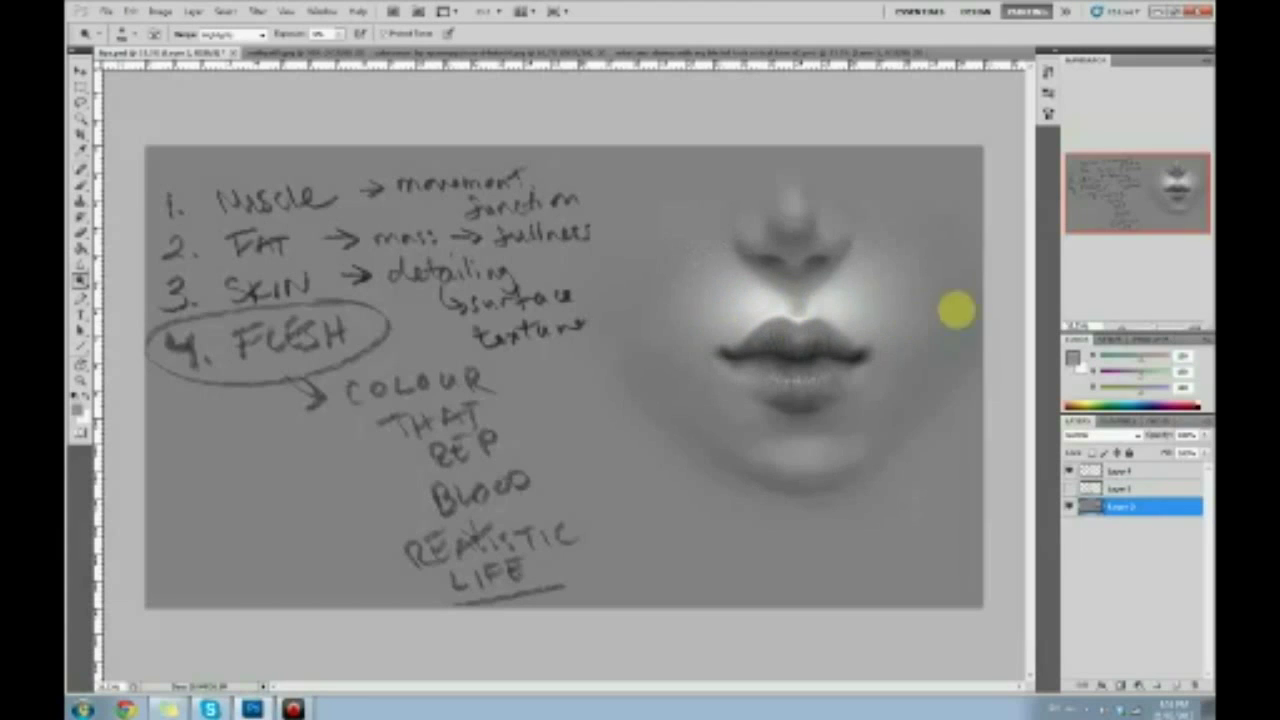
Undo the Dodge strokes above the upper lip and on the cheek.
key("ctrl+alt+z")
key("ctrl+alt+z")
key("ctrl+alt+z")
key("ctrl+alt+z")
key("ctrl+alt+z")
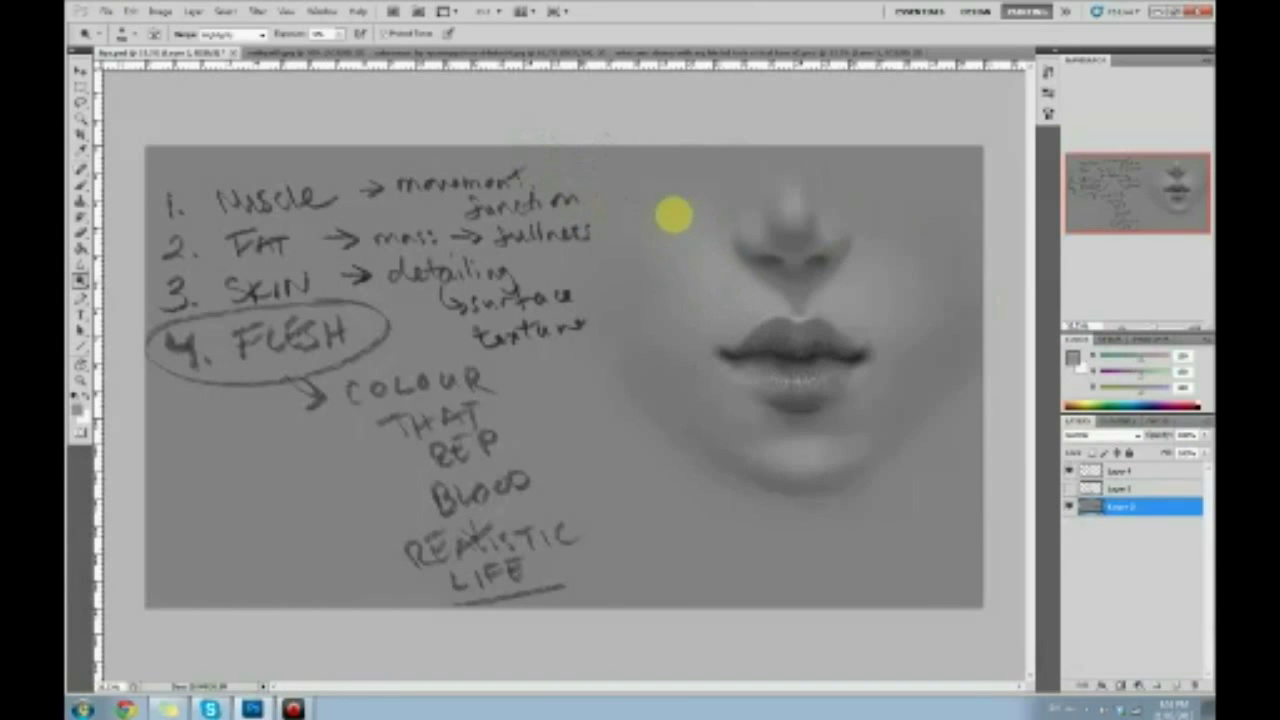
Paint lighter grey up the cheeks beside the nose, and retouch the lips with Dodge on Highlights and Burn on Shadows.
key("b")
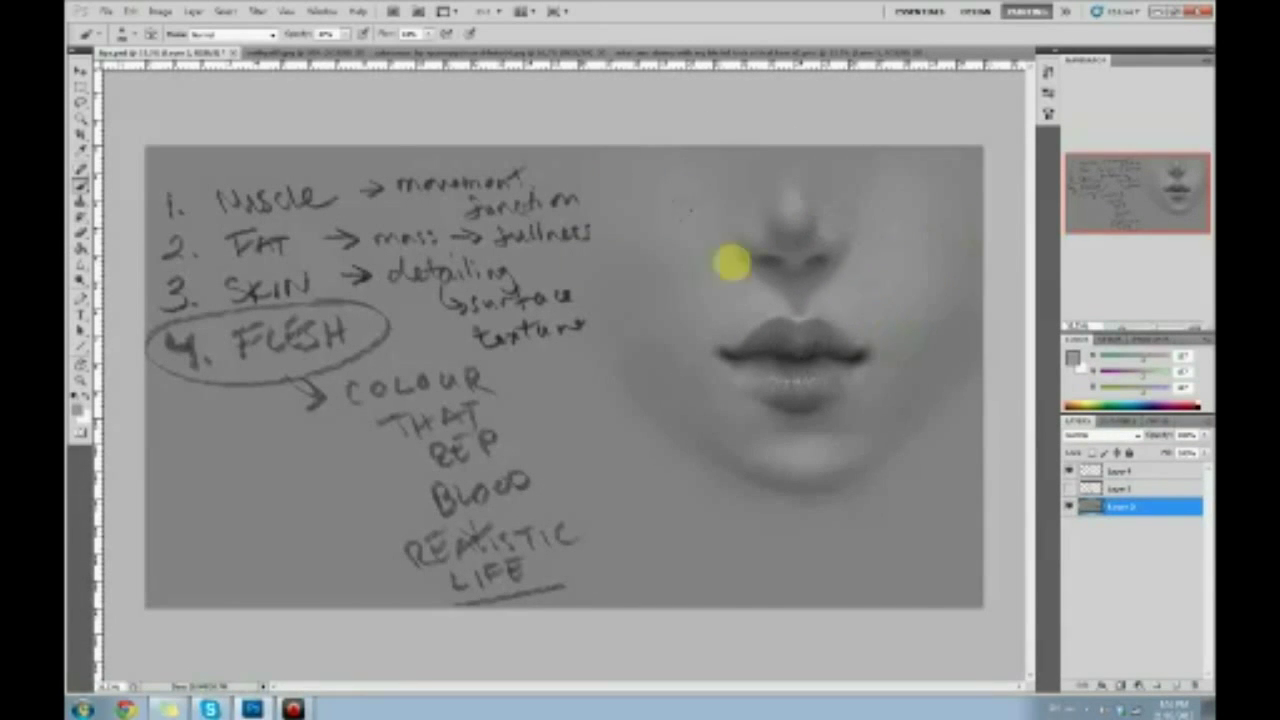
key("o")
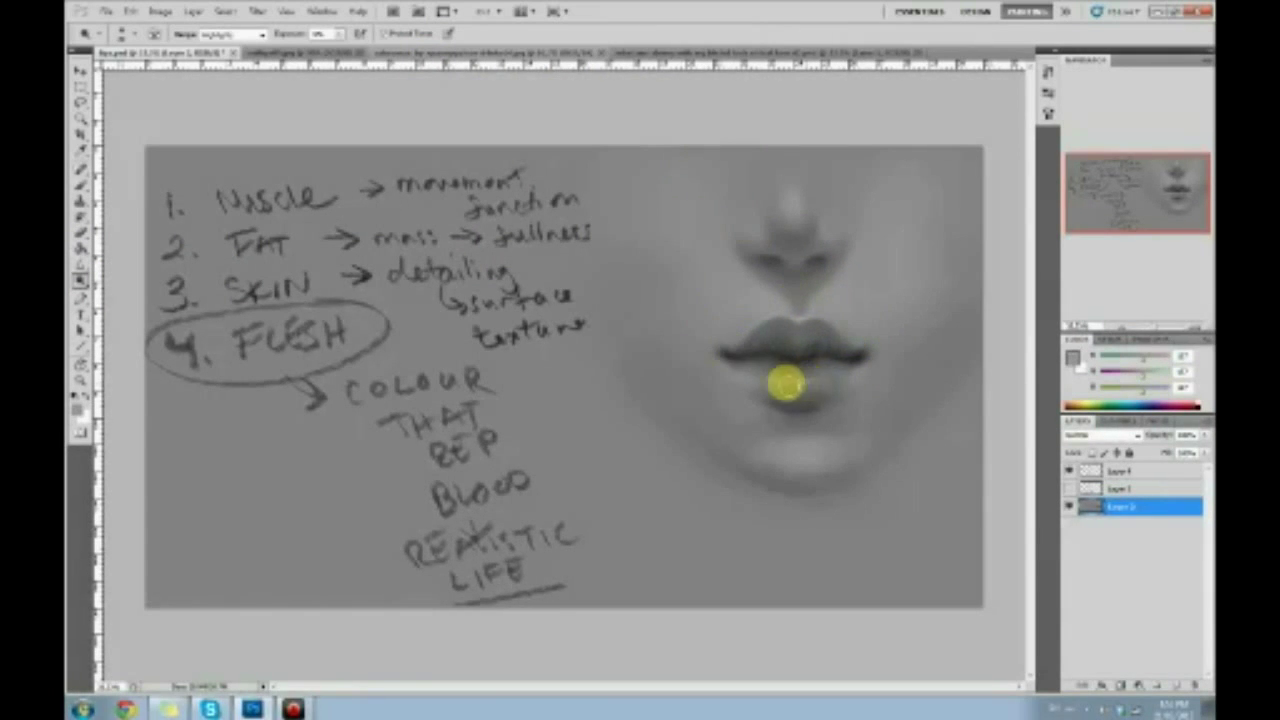
left_click(80, 280)
left_click(118, 291)
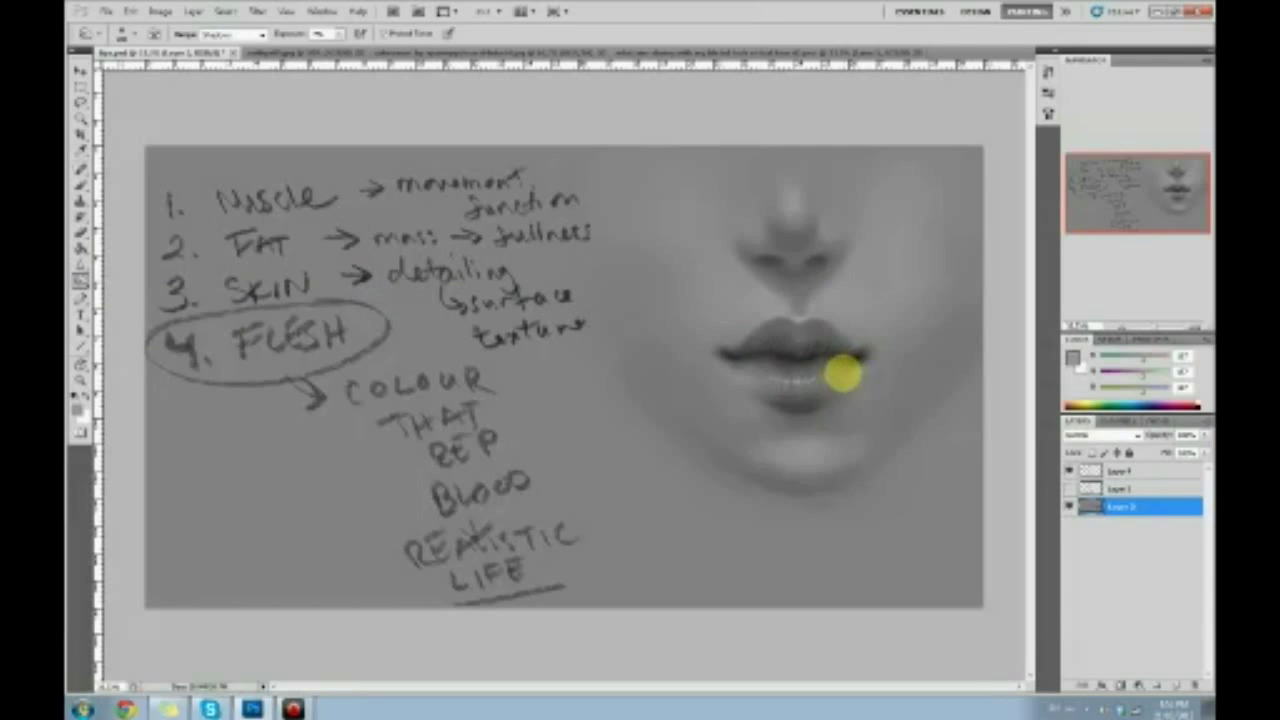
Repaint the shadow beneath the lower lip and blend it into the chin with greys sampled from both areas.
key("b")
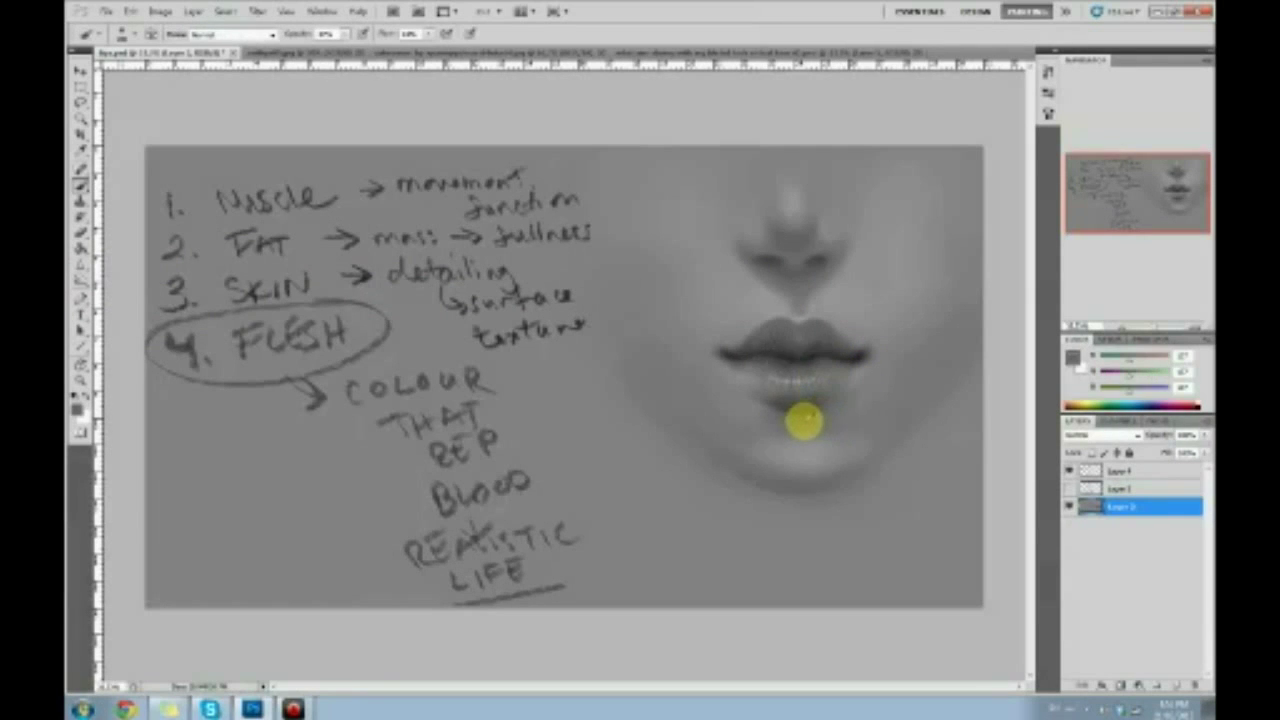
left_click_drag(786, 392, 816, 414)
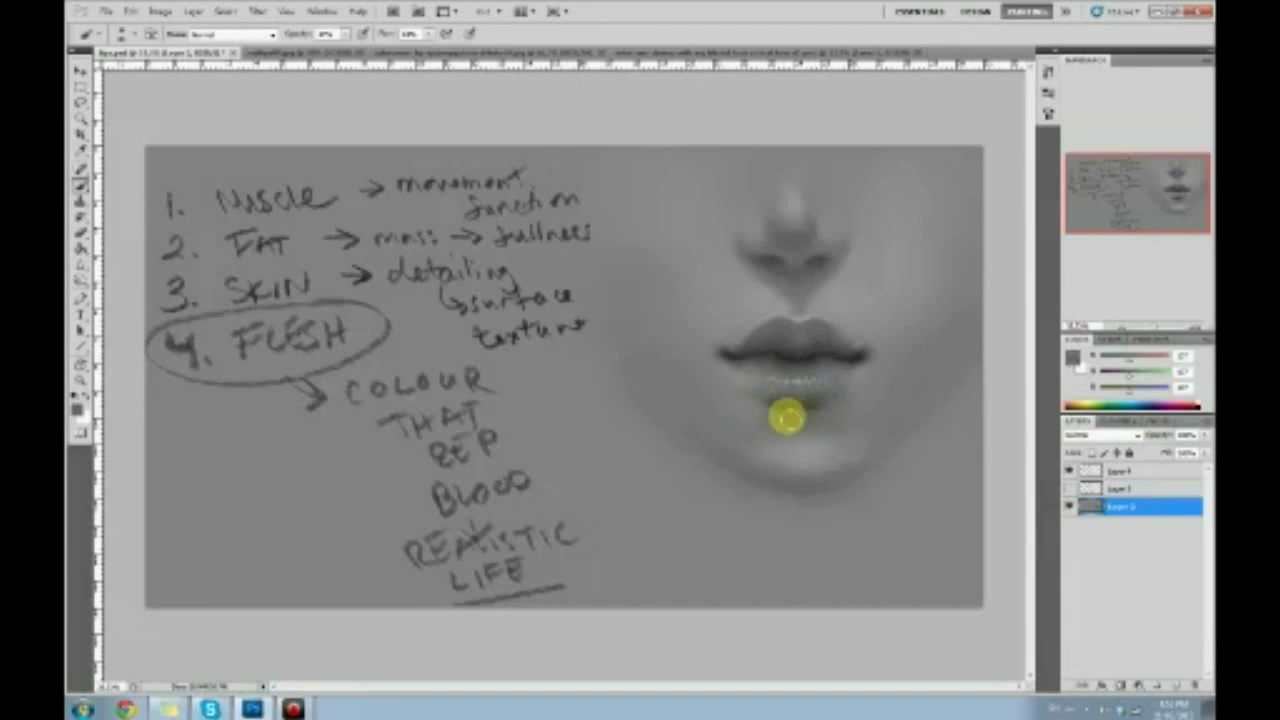
left_click_drag(816, 414, 831, 412)
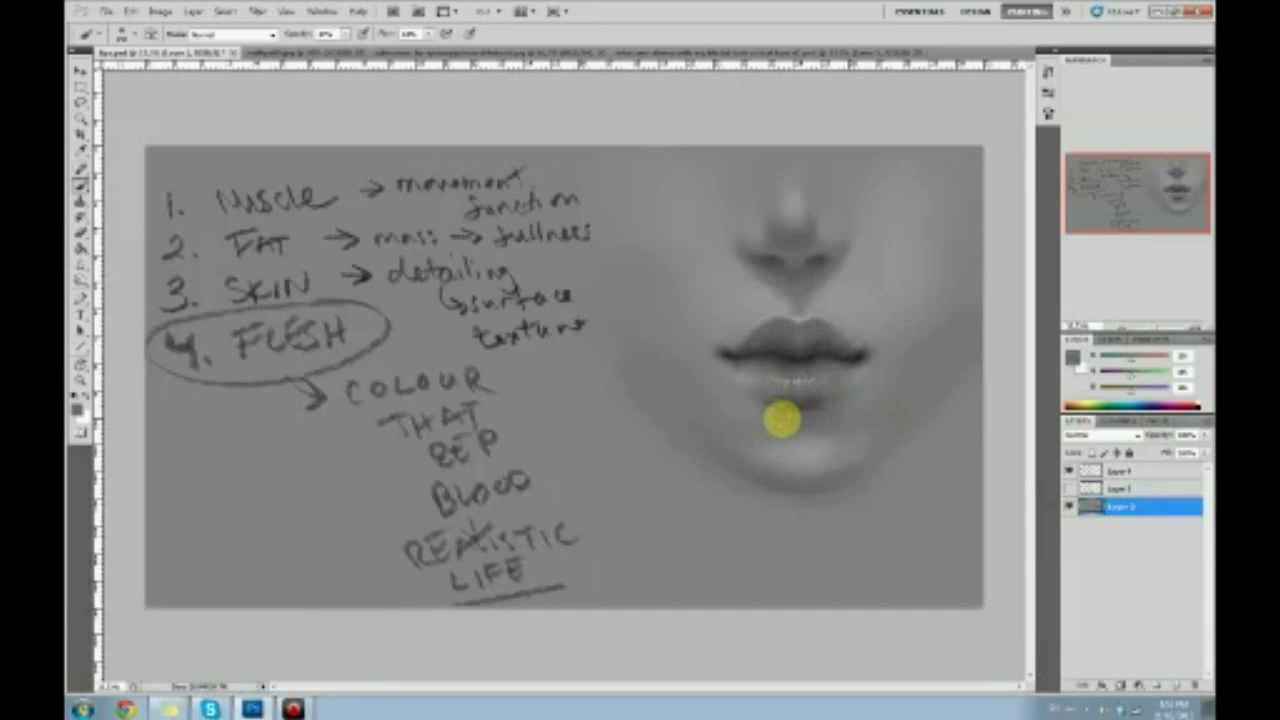
mouse_move(756, 399)
left_mouse_down()
mouse_move(745, 402)
mouse_move(858, 401)
left_mouse_up()
left_click(800, 411, "alt")
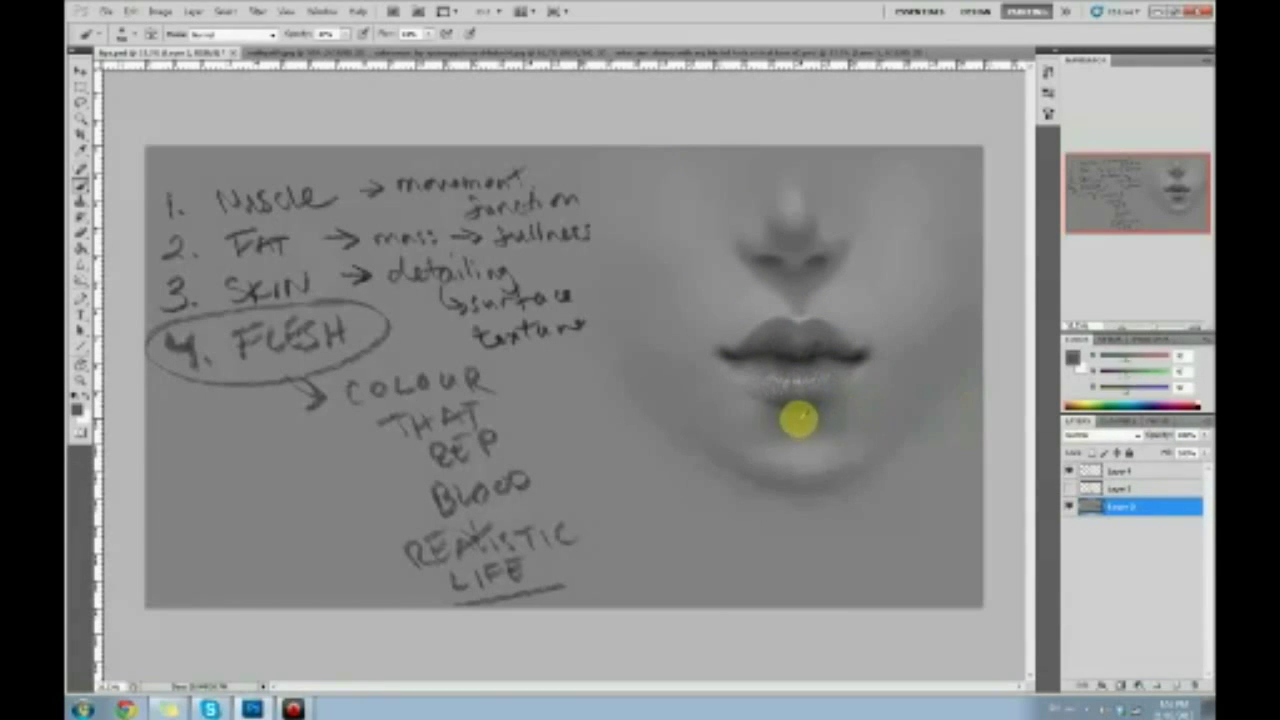
left_click(797, 449, "alt")
mouse_move(797, 449)
left_mouse_down()
mouse_move(763, 449)
mouse_move(844, 446)
left_mouse_up()
Cover the painting and notes with a grey-filled layer at the top of the layer stack, and add an empty layer above it.
left_click(81, 283)
left_click(114, 281)
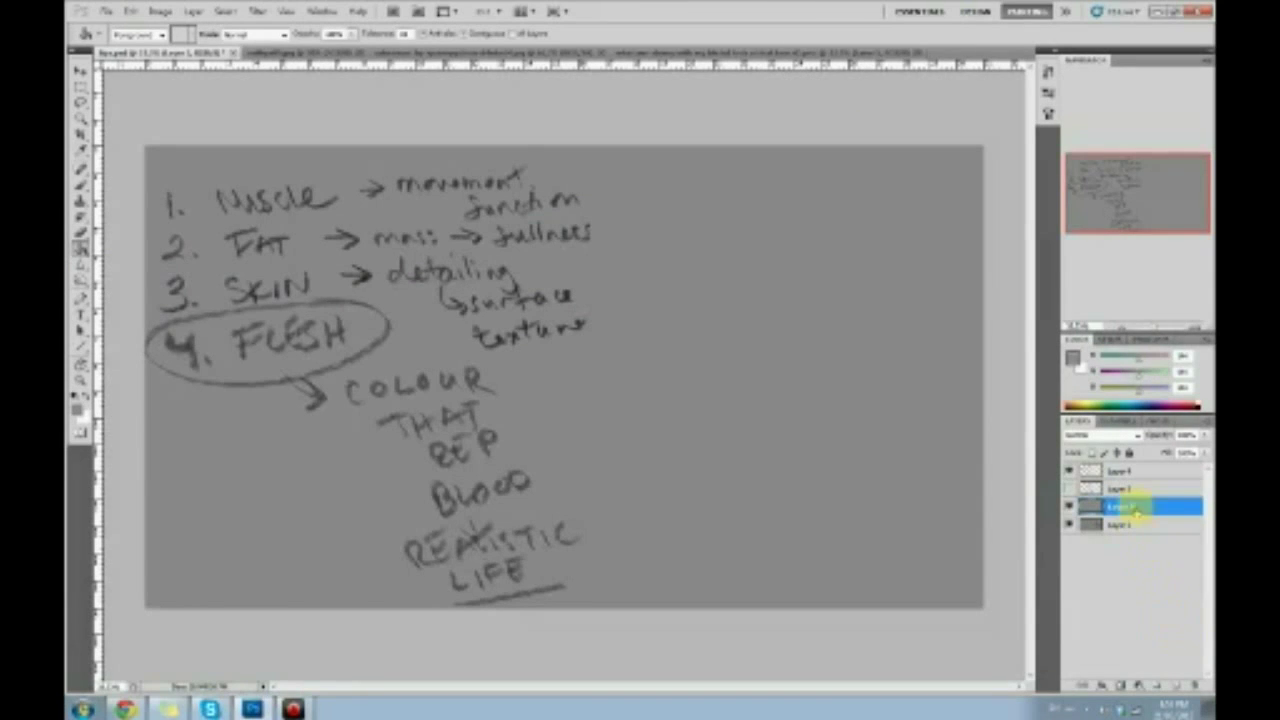
left_click_drag(1130, 507, 1168, 483)
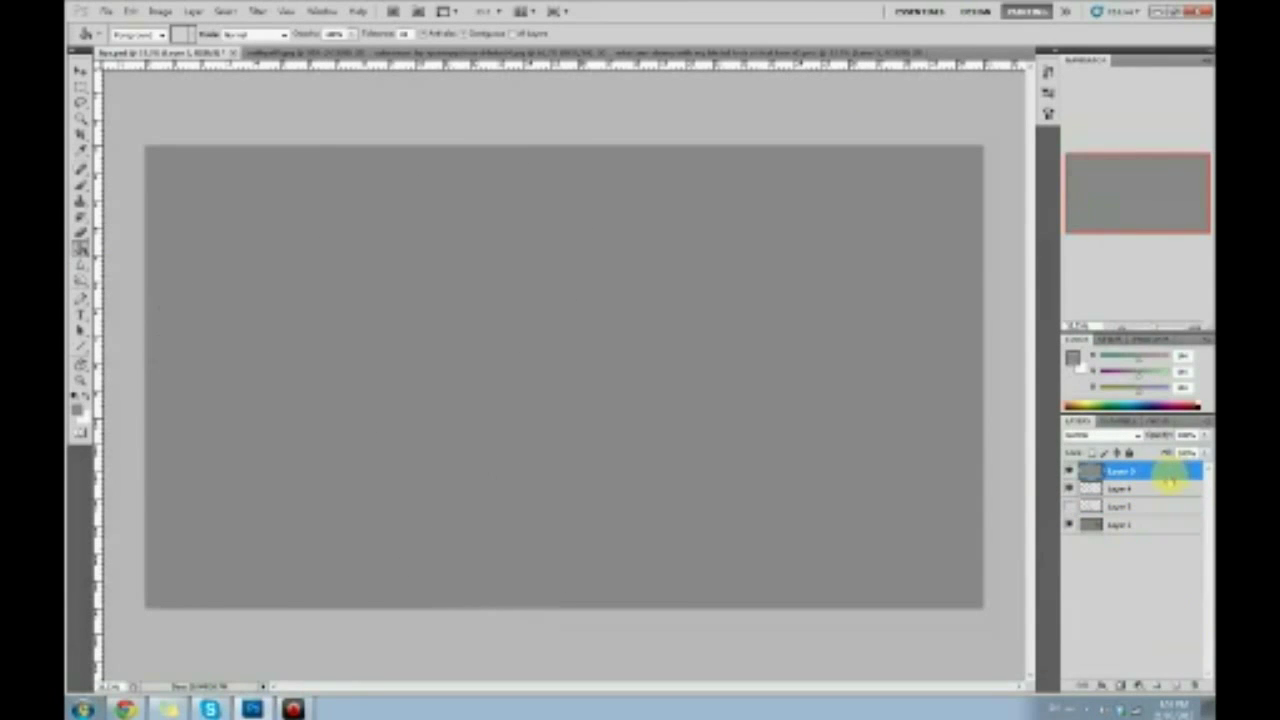
left_click(1178, 685)
Set the foreground to black and brush a horizontal eye line with a dot at each end and a vertical centre line below it.
key("b")
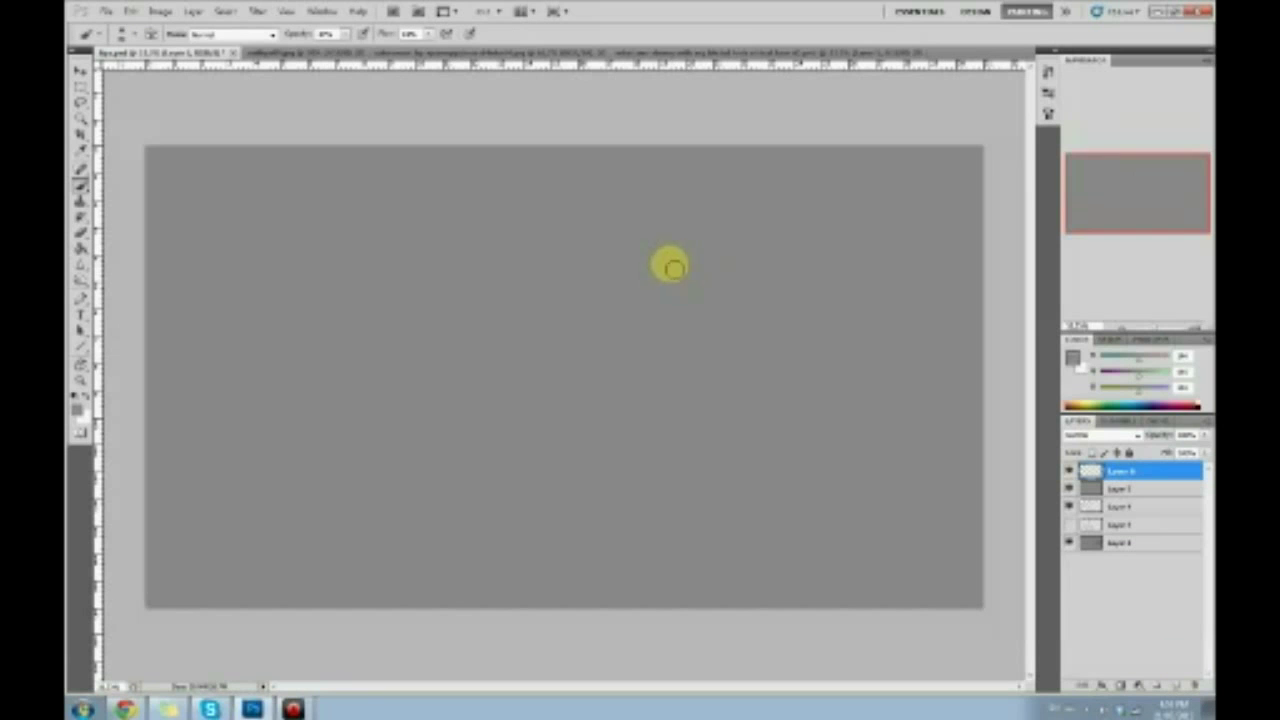
left_click(1071, 357)
left_click_drag(296, 365, 433, 464)
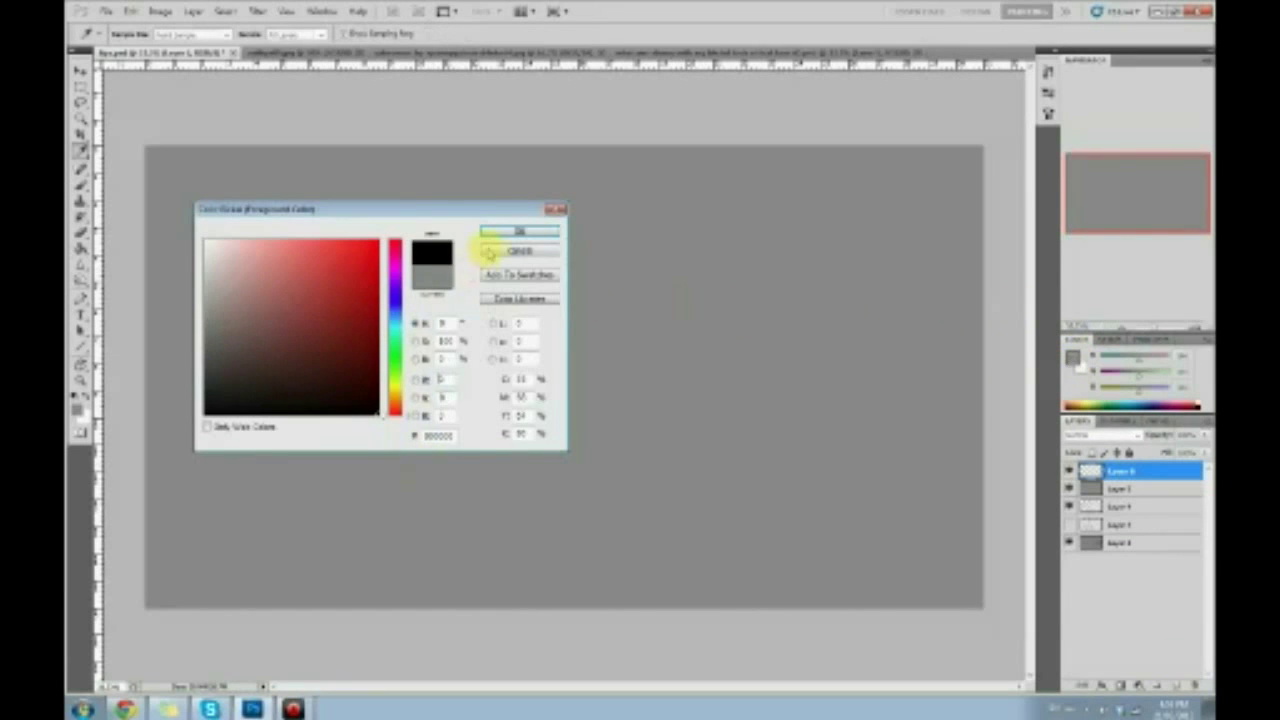
left_click(517, 236)
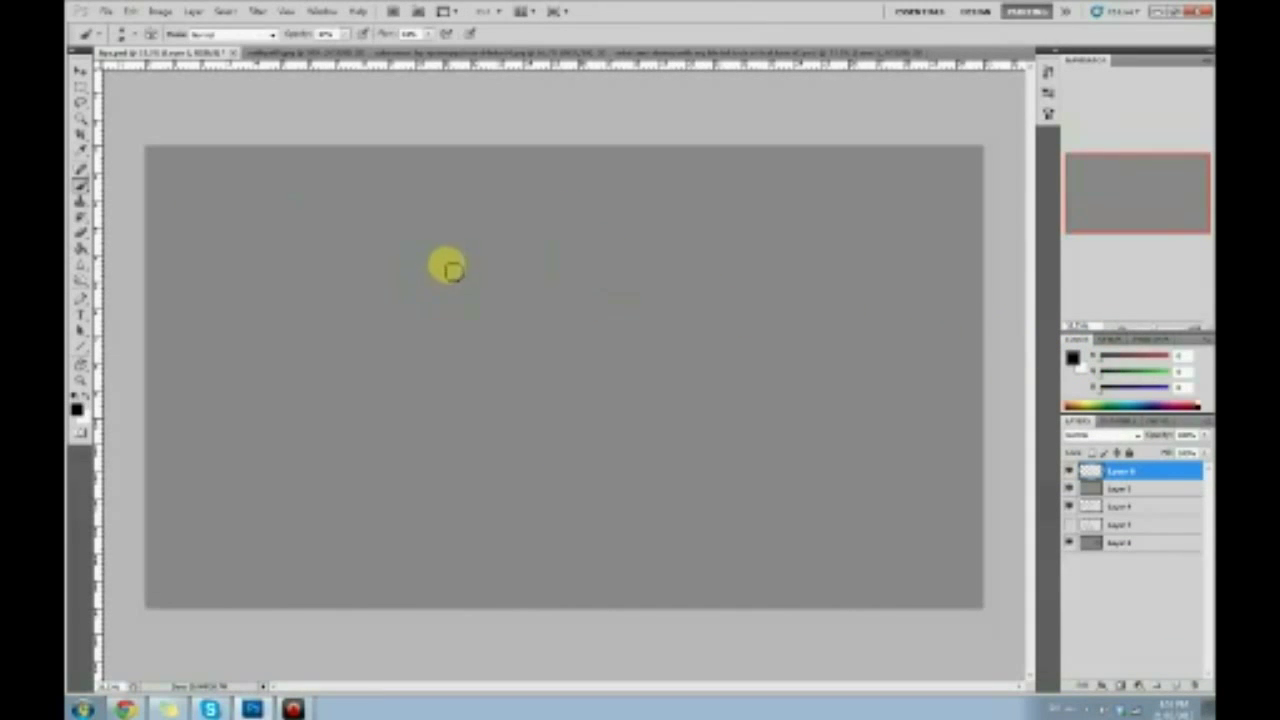
mouse_move(450, 263)
left_mouse_down()
mouse_move(602, 273)
mouse_move(591, 261)
mouse_move(625, 277)
mouse_move(433, 268)
mouse_move(523, 259)
mouse_move(534, 350)
left_mouse_up()
key("ctrl+alt+z")
key("ctrl+alt+z")
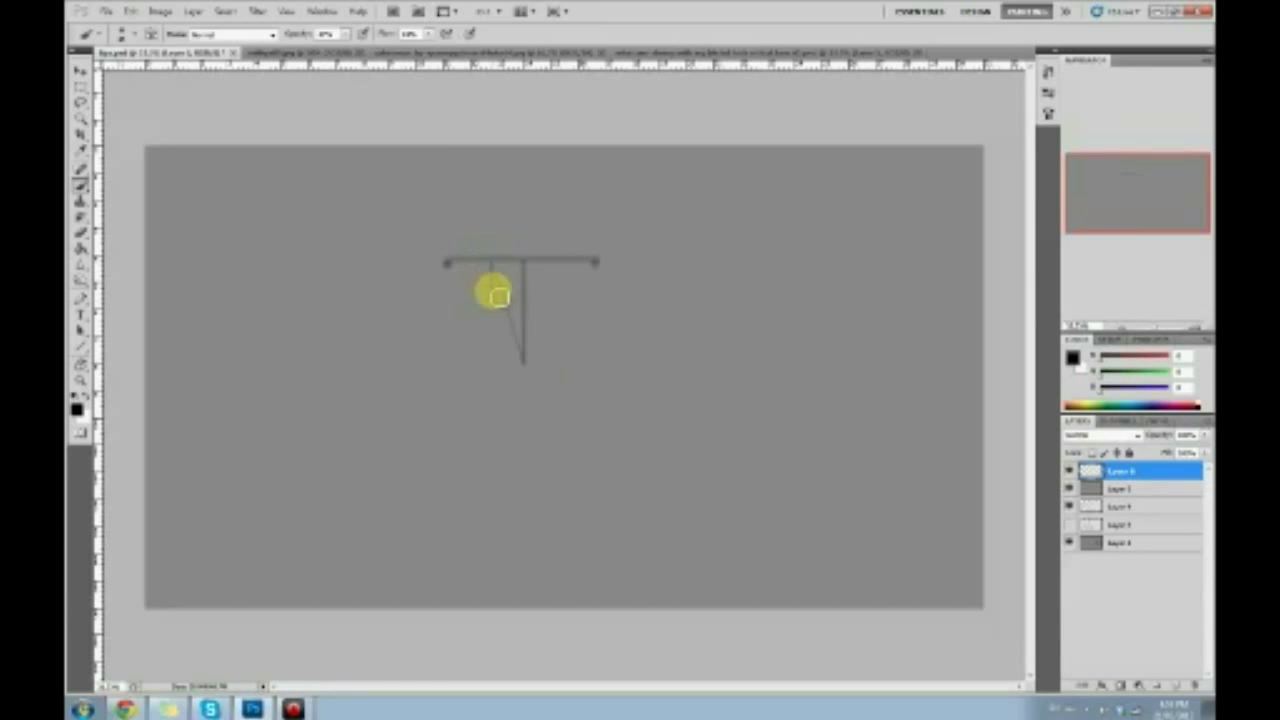
Draw a vertical nose-width line on each side of the centre line, with a double-headed arrow marking the spacing above them.
left_click_drag(491, 264, 497, 360)
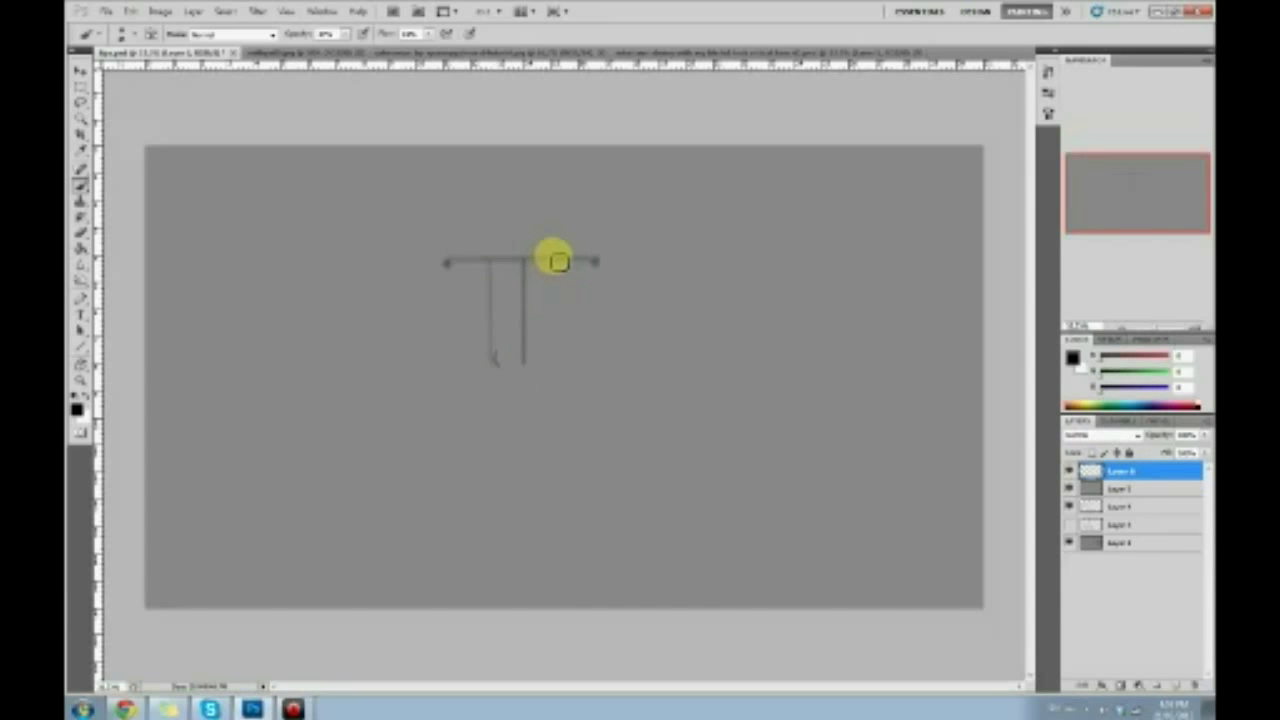
left_click_drag(557, 262, 555, 370)
mouse_move(527, 255)
left_mouse_down()
mouse_move(546, 249)
mouse_move(507, 250)
left_mouse_up()
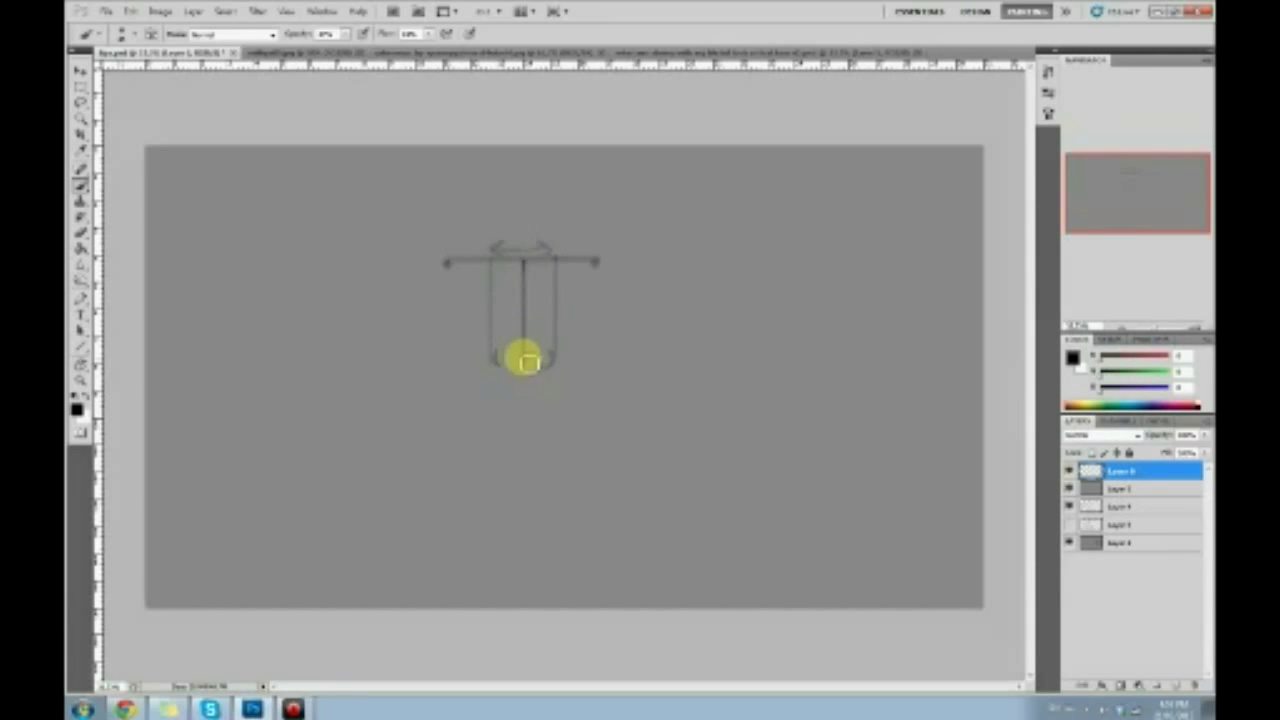
Draw the nose base, extend the nose-width lines down to a mouth line, and drop verticals from both eye dots to it.
mouse_move(505, 370)
left_mouse_down()
mouse_move(559, 375)
mouse_move(558, 356)
mouse_move(556, 409)
left_mouse_up()
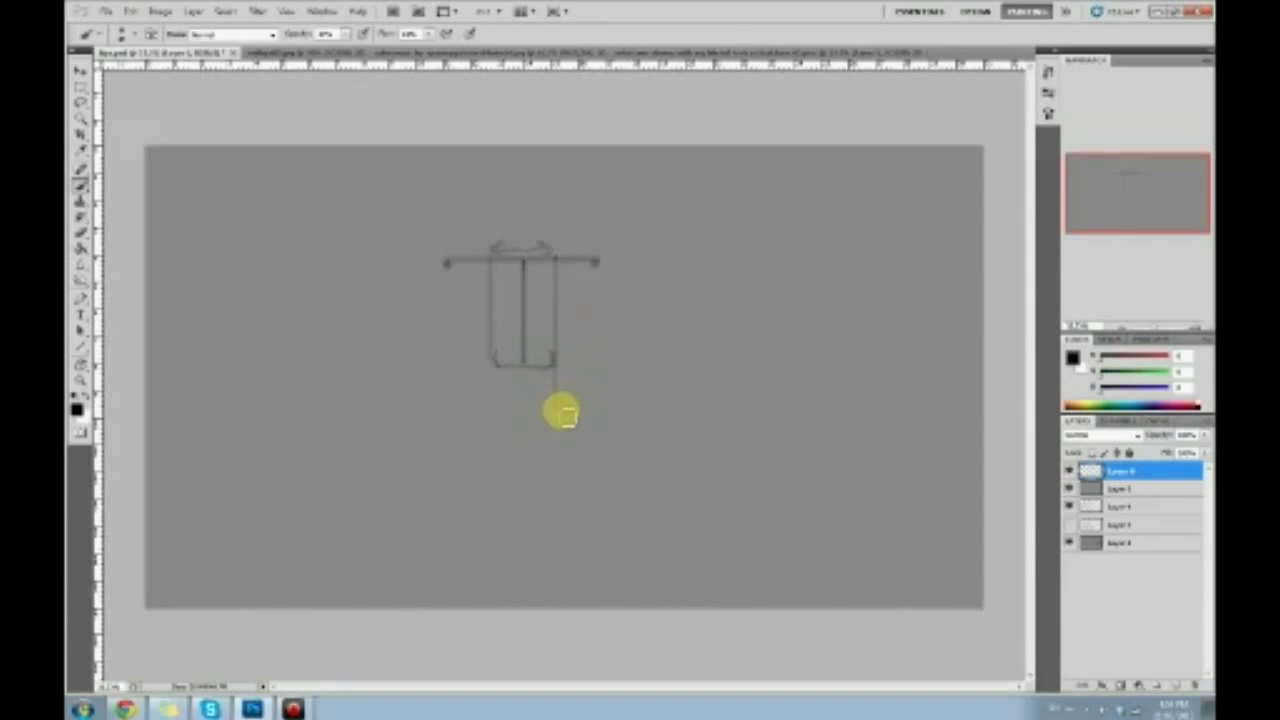
mouse_move(491, 364)
left_mouse_down()
mouse_move(495, 419)
mouse_move(557, 411)
left_mouse_up()
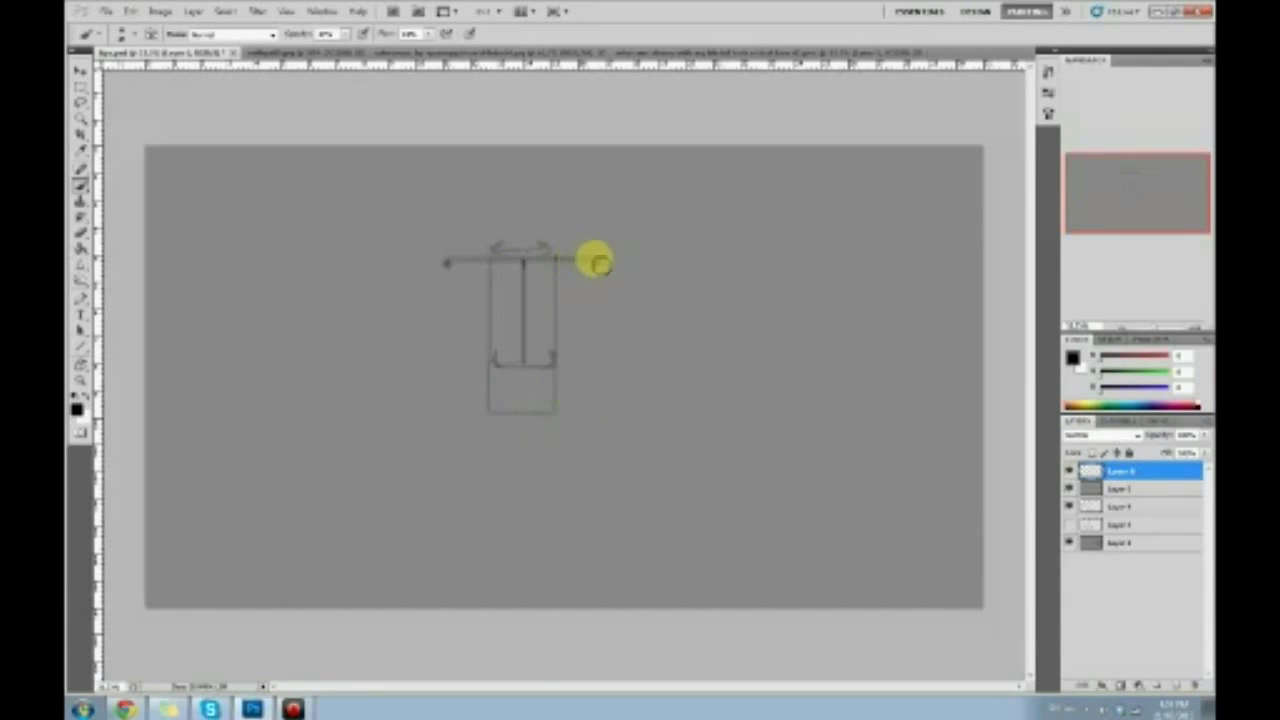
mouse_move(600, 262)
left_mouse_down()
mouse_move(616, 263)
mouse_move(591, 260)
mouse_move(620, 409)
mouse_move(549, 411)
left_mouse_up()
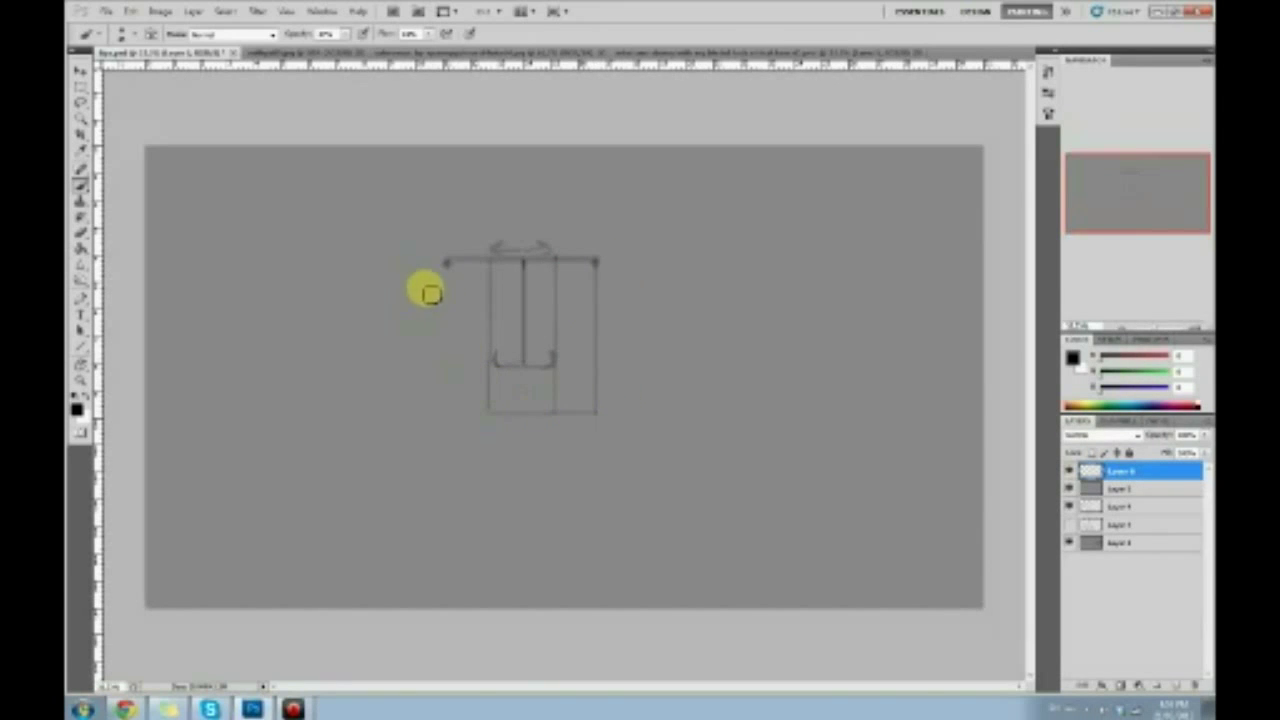
left_click_drag(447, 265, 472, 415)
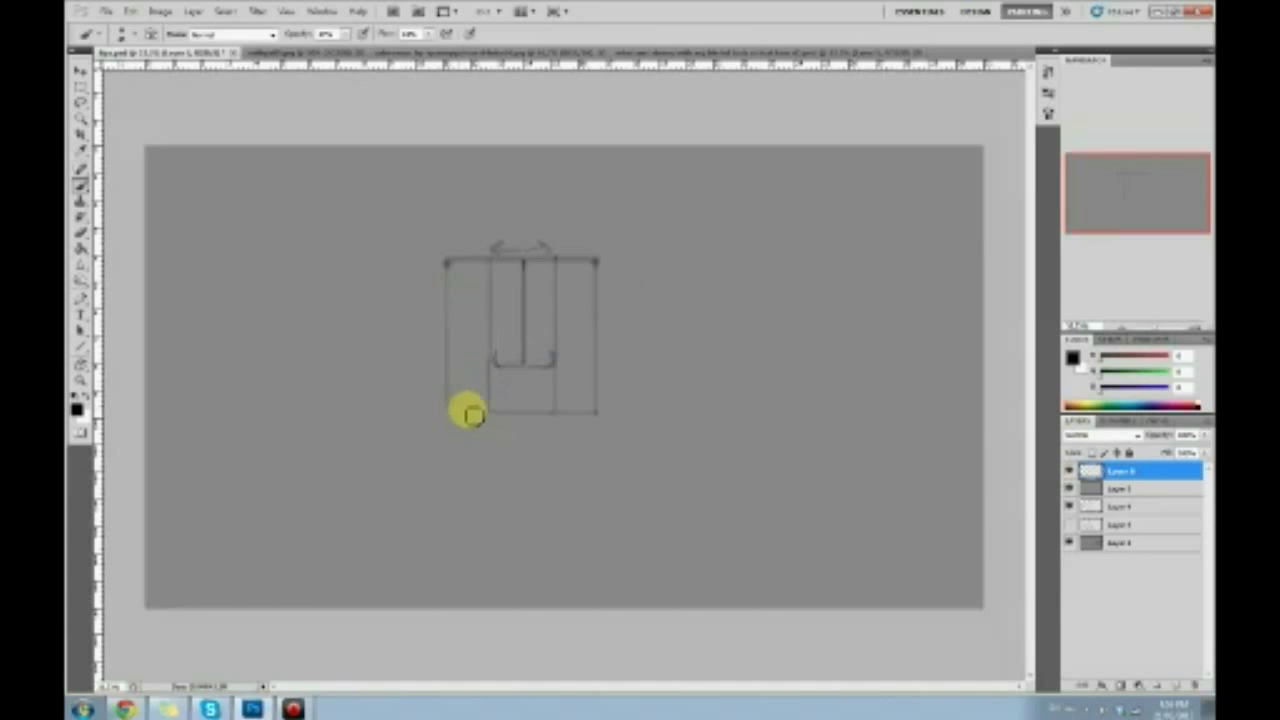
Sketch oval eyes around both dots and lips on a mouth line with end ticks, and scribble loose loops across the diagram.
mouse_move(571, 263)
left_mouse_down()
mouse_move(628, 265)
mouse_move(591, 283)
mouse_move(562, 264)
left_mouse_up()
mouse_move(476, 259)
left_mouse_down()
mouse_move(433, 268)
mouse_move(489, 270)
mouse_move(454, 267)
mouse_move(477, 256)
mouse_move(485, 264)
mouse_move(423, 273)
mouse_move(485, 268)
left_mouse_up()
mouse_move(457, 414)
left_mouse_down()
mouse_move(500, 400)
mouse_move(585, 410)
mouse_move(526, 431)
mouse_move(448, 408)
mouse_move(412, 425)
mouse_move(457, 411)
left_mouse_up()
mouse_move(536, 394)
left_mouse_down()
mouse_move(463, 408)
mouse_move(491, 416)
mouse_move(426, 411)
mouse_move(632, 411)
mouse_move(631, 430)
mouse_move(623, 412)
mouse_move(565, 402)
mouse_move(428, 411)
left_mouse_up()
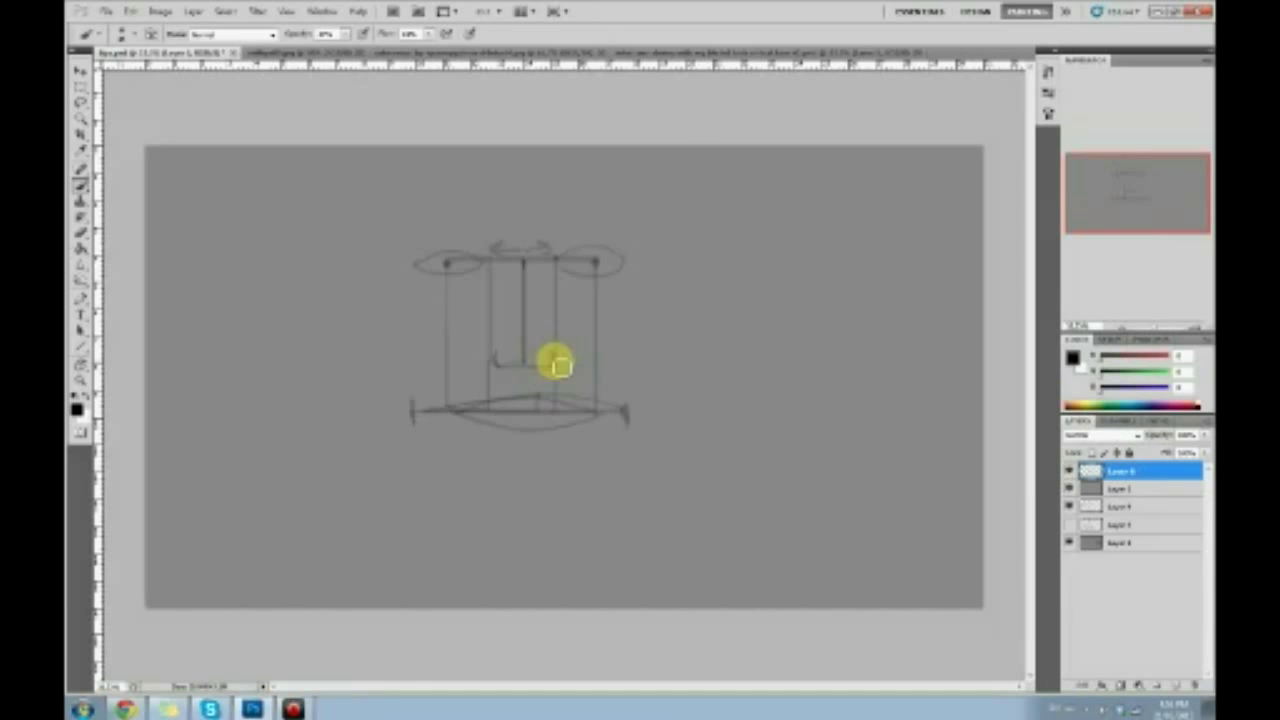
mouse_move(659, 309)
left_mouse_down()
mouse_move(688, 323)
mouse_move(495, 298)
mouse_move(423, 329)
mouse_move(522, 416)
left_mouse_up()
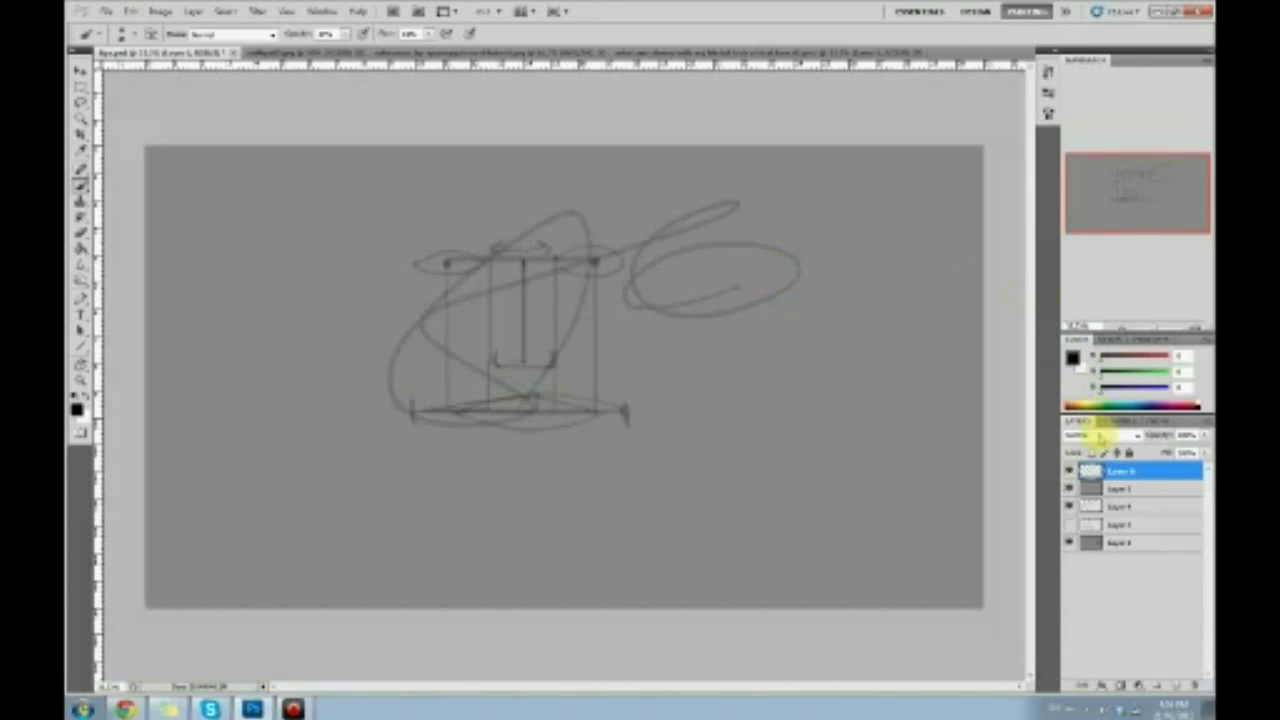
Hide the proportion diagram, add a new layer above it, and prepare a full-strength black brush.
left_click(1069, 470)
left_click(1178, 686)
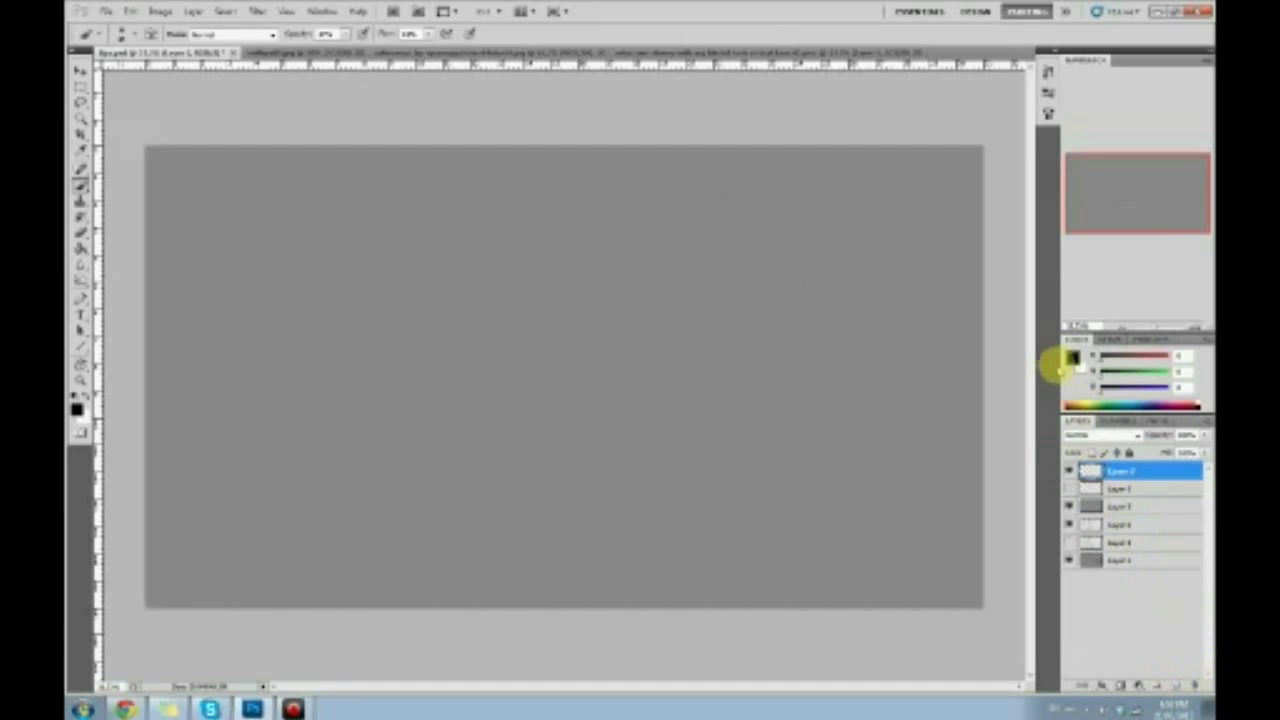
left_click(1073, 358)
left_click(519, 230)
key("b")
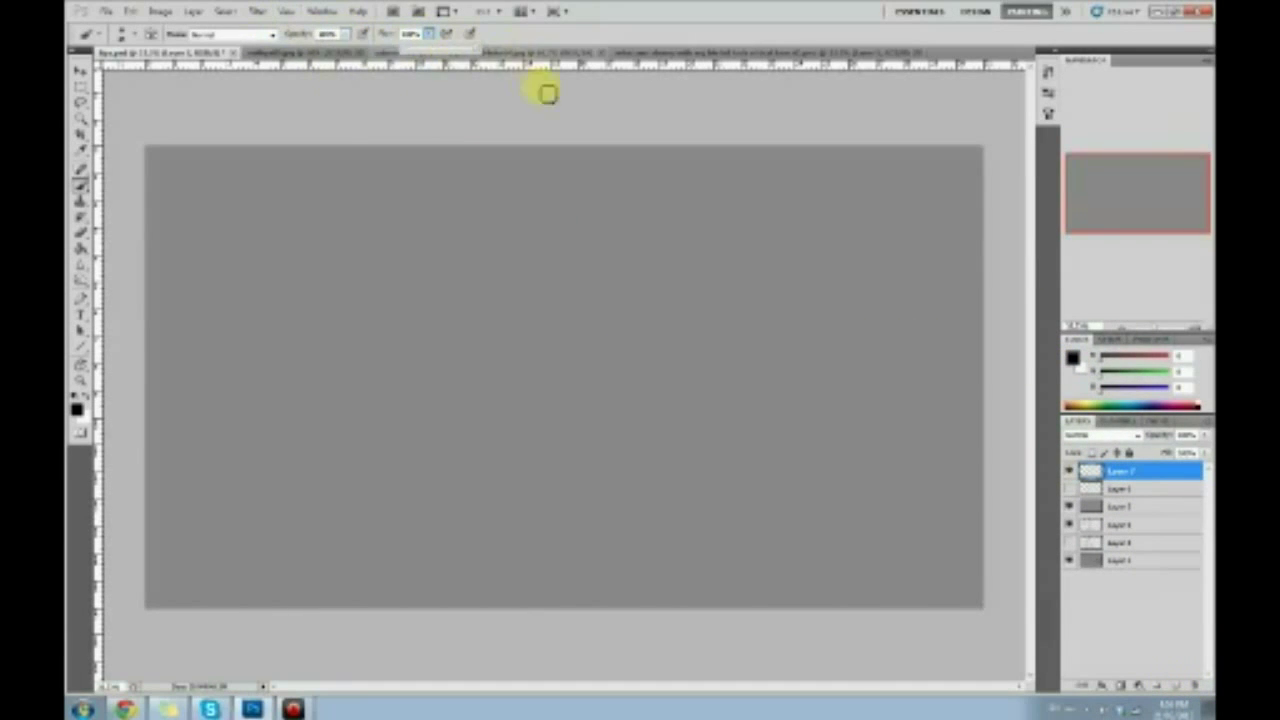
Sketch a cartoon face on the new layer with two slanted eyes, two nostril dots and a wide double-lined grin.
mouse_move(657, 308)
left_mouse_down()
mouse_move(697, 286)
mouse_move(660, 312)
left_mouse_up()
mouse_move(530, 316)
left_mouse_down()
mouse_move(500, 303)
mouse_move(532, 318)
left_mouse_up()
left_click(575, 354)
left_click(603, 354)
mouse_move(726, 306)
left_mouse_down()
mouse_move(659, 420)
mouse_move(604, 444)
mouse_move(541, 427)
mouse_move(448, 327)
mouse_move(496, 402)
mouse_move(567, 462)
mouse_move(672, 432)
mouse_move(735, 310)
left_mouse_up()
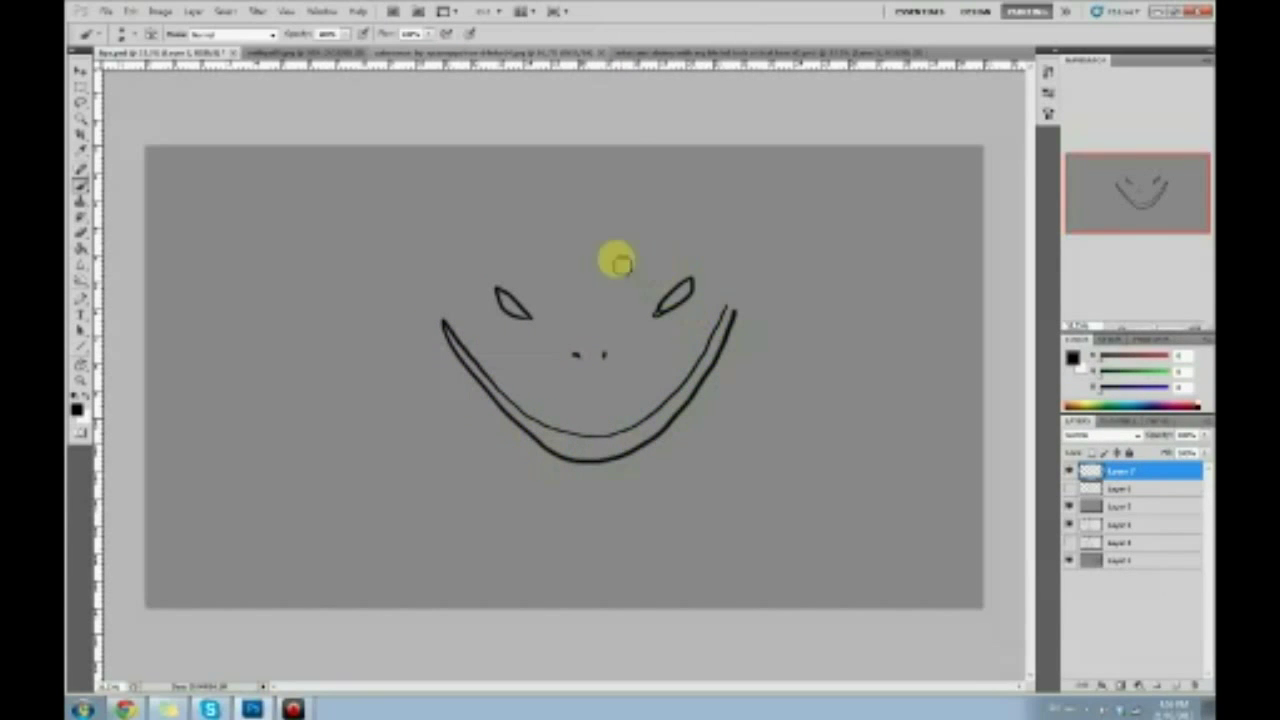
Draw curved brow and socket lines around both slanted eyes, short creases beneath them, and pupils inside.
mouse_move(620, 290)
left_mouse_down()
mouse_move(686, 277)
mouse_move(695, 262)
left_mouse_up()
mouse_move(534, 319)
left_mouse_down()
mouse_move(549, 291)
mouse_move(492, 249)
mouse_move(510, 334)
left_mouse_up()
left_click_drag(655, 335, 663, 294)
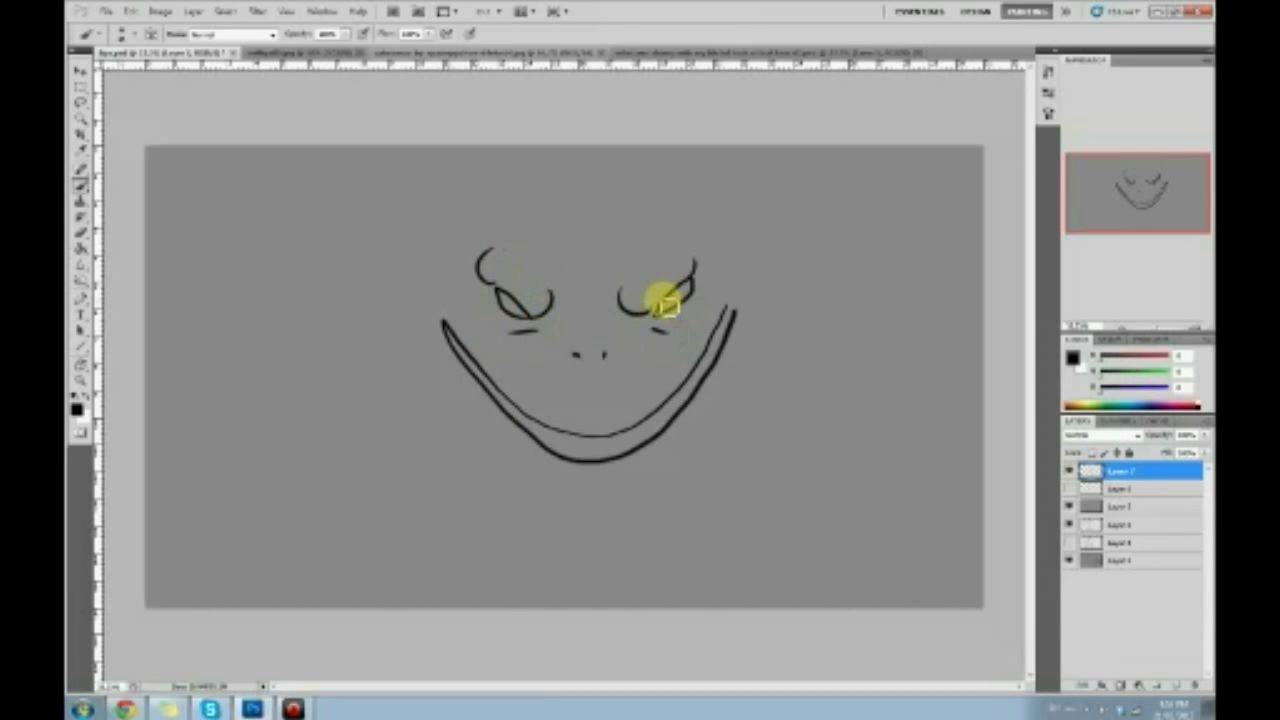
left_click_drag(509, 294, 515, 305)
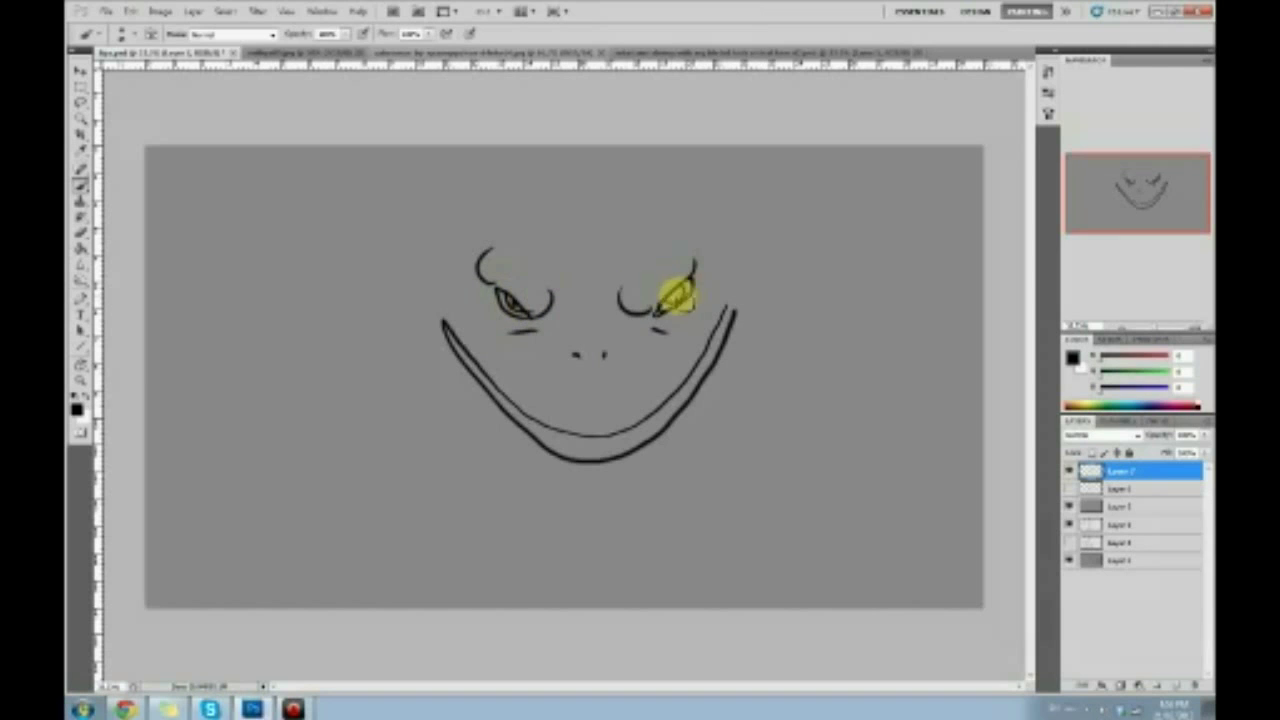
Fill the grin with a jagged row of teeth and add strokes along its lower edge.
mouse_move(471, 366)
left_mouse_down()
mouse_move(603, 451)
mouse_move(655, 441)
left_mouse_up()
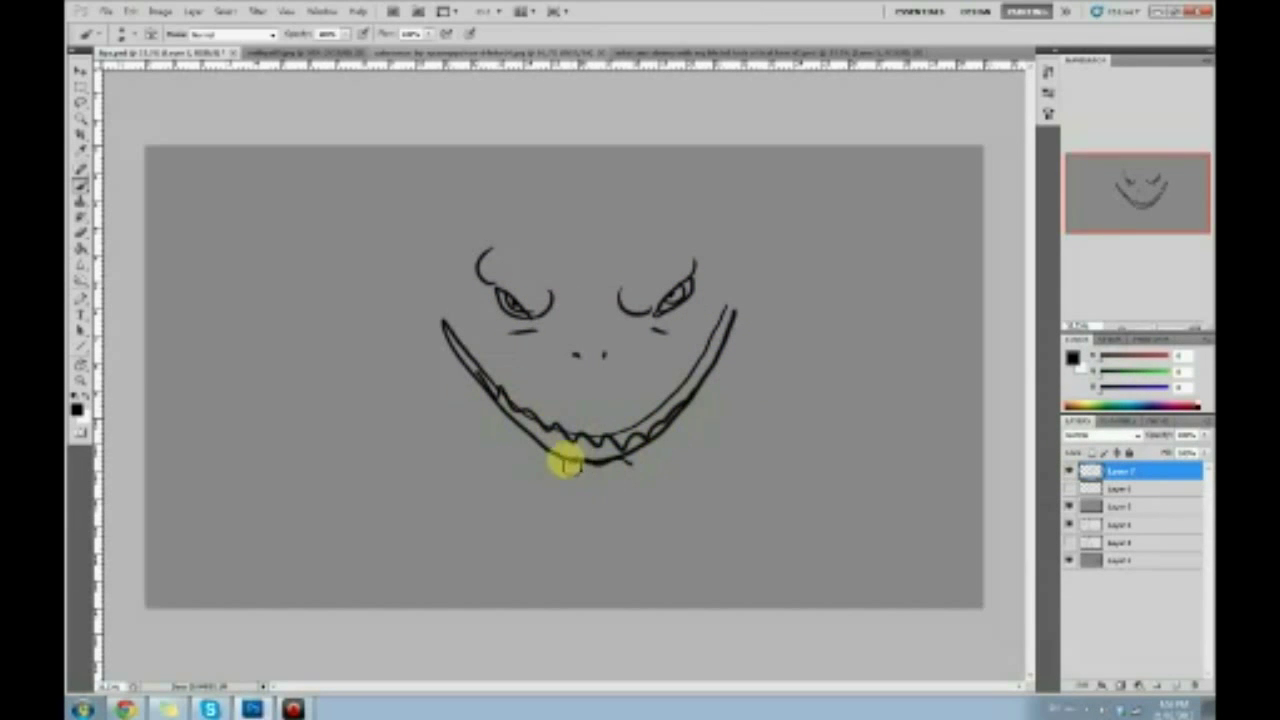
left_click_drag(499, 422, 630, 463)
mouse_move(698, 443)
left_mouse_down()
mouse_move(741, 470)
mouse_move(720, 441)
mouse_move(739, 438)
left_mouse_up()
Hide the grinning face and the grey cover layer, then select the bottom painting layer and the Smudge tool.
left_click(1069, 471)
left_click(1069, 506)
left_click(1120, 563)
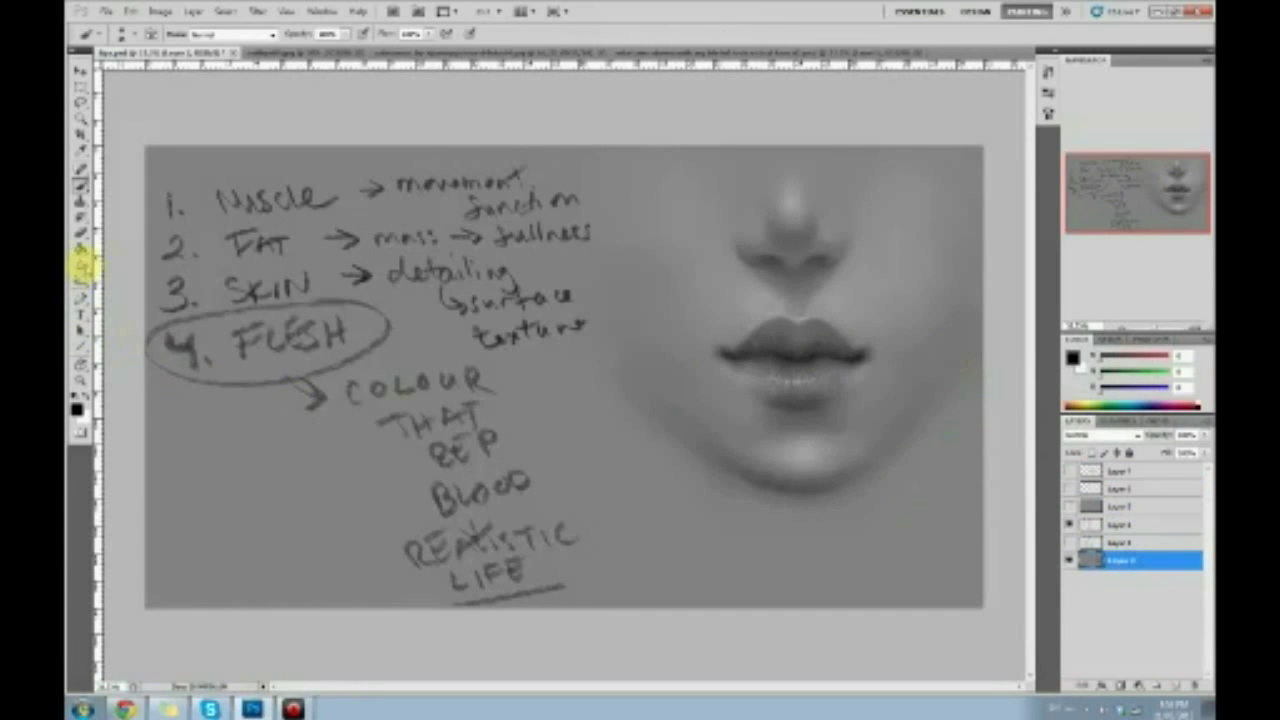
left_click(82, 265)
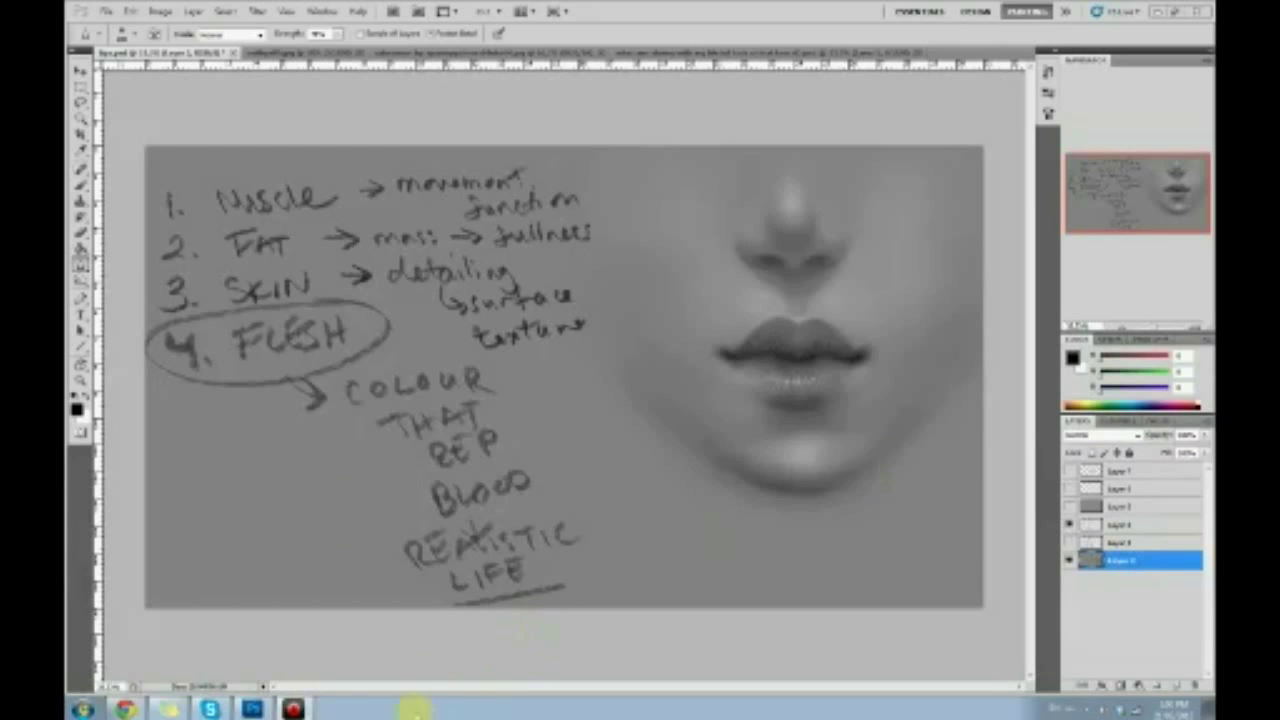
left_click(125, 709)
left_click(723, 57)
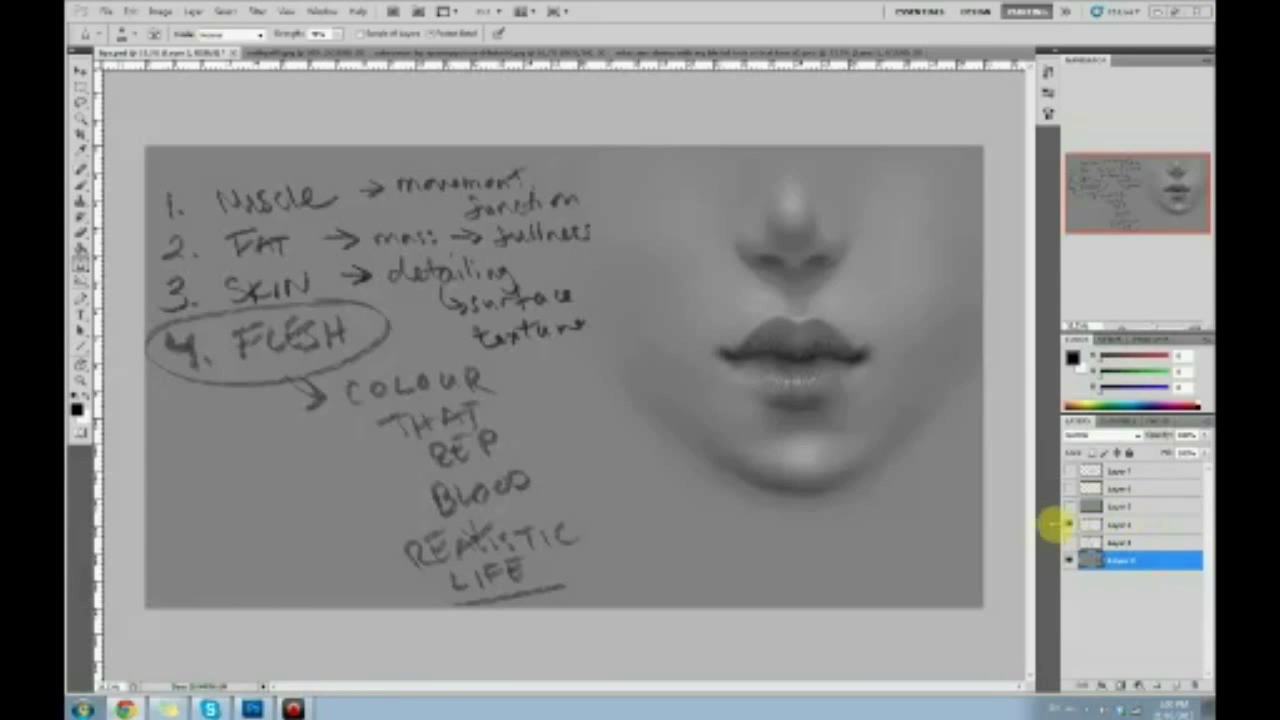
Show the grey cover layer over the painting again and select it for sketching with the Brush tool.
left_click(1068, 507)
left_click(1147, 507)
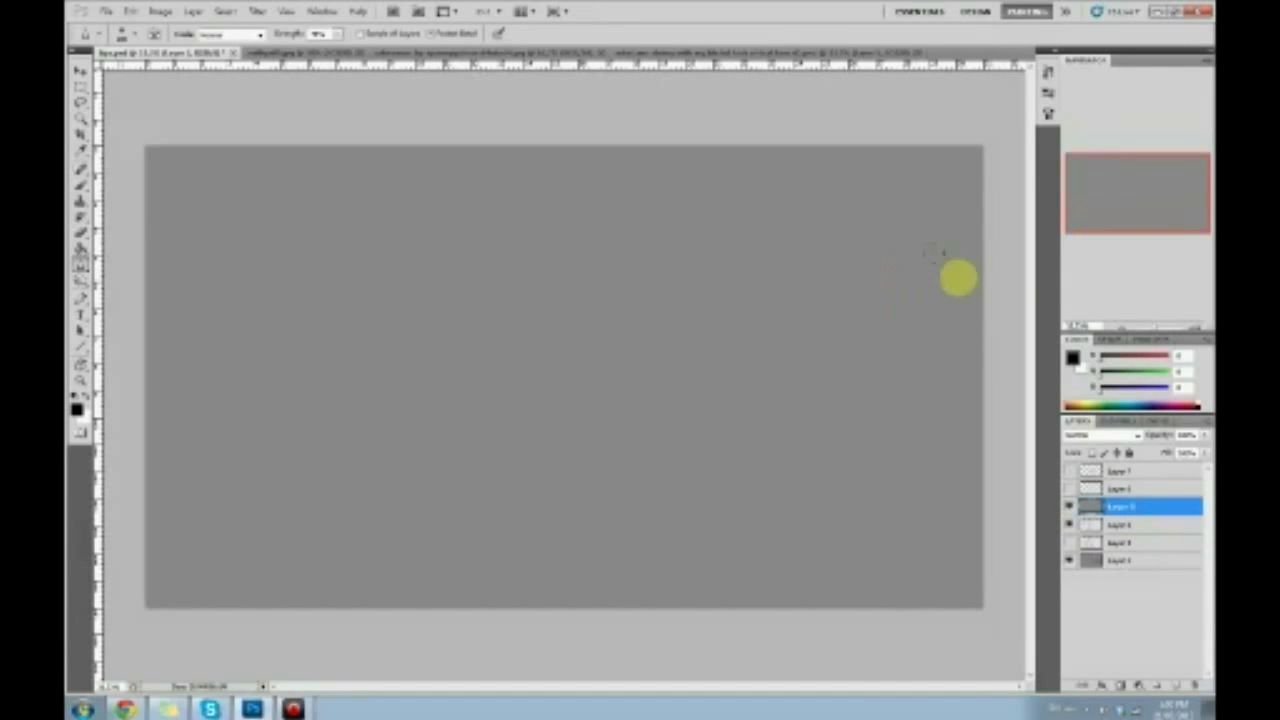
key("b")
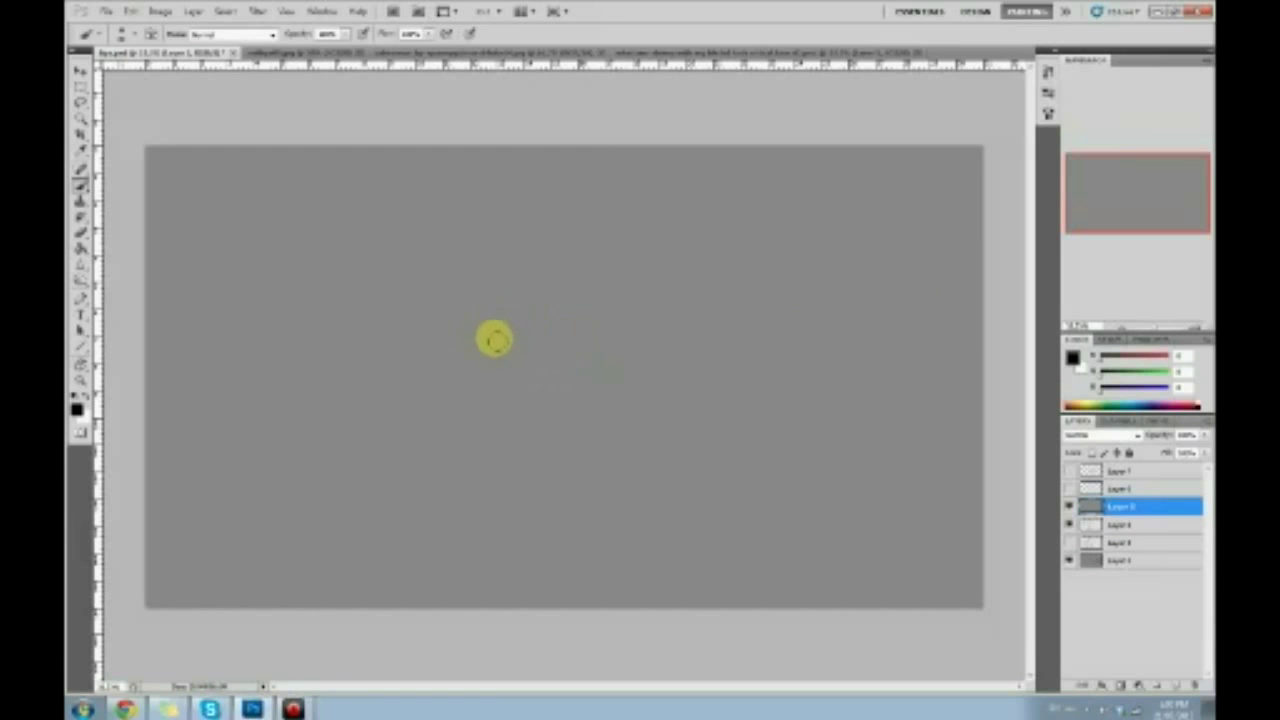
mouse_move(523, 200)
left_mouse_down()
mouse_move(480, 295)
mouse_move(543, 181)
left_mouse_up()
Switch the brush to a dark block-shaped preset near the end of the brush preset list.
right_click(557, 257)
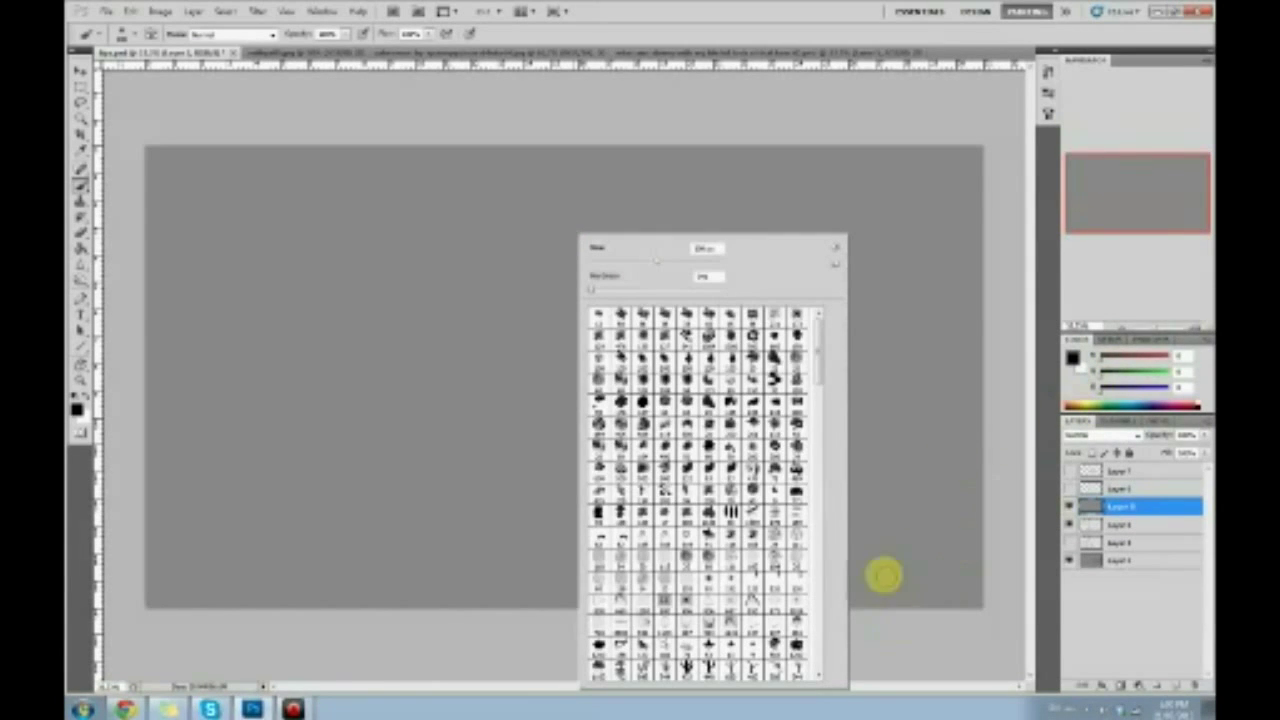
left_click_drag(818, 372, 836, 540)
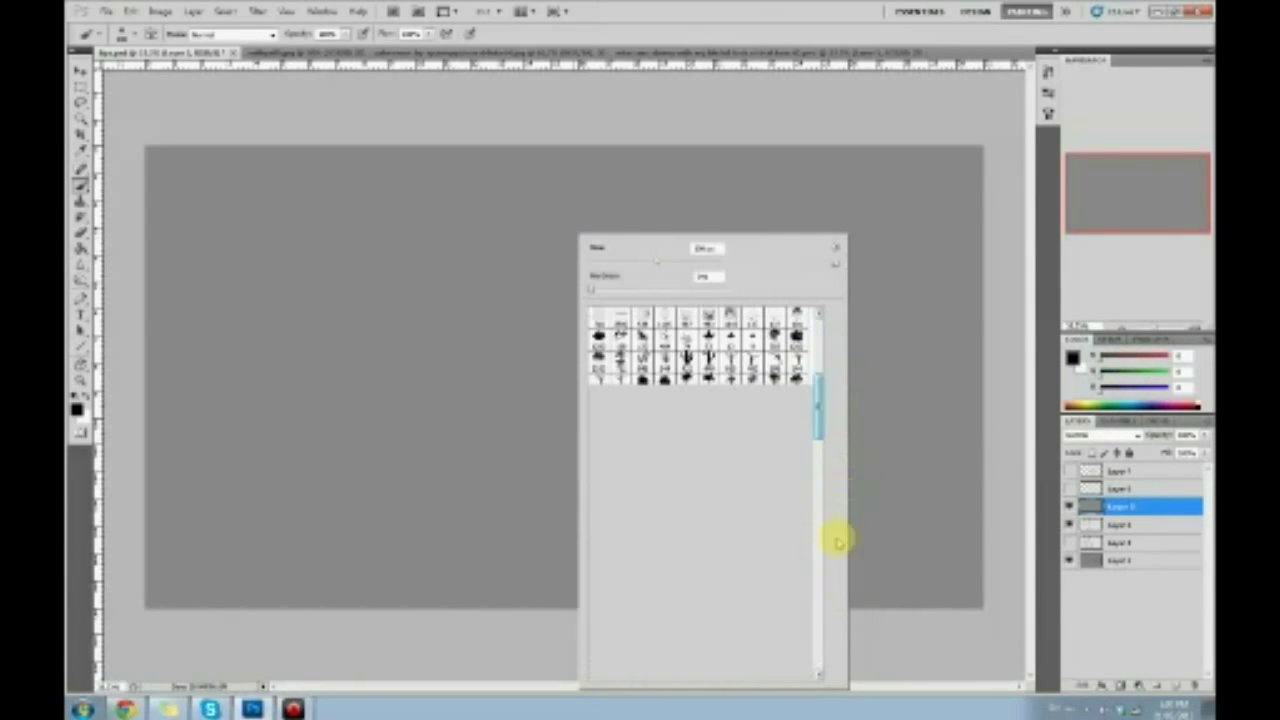
left_click(820, 664)
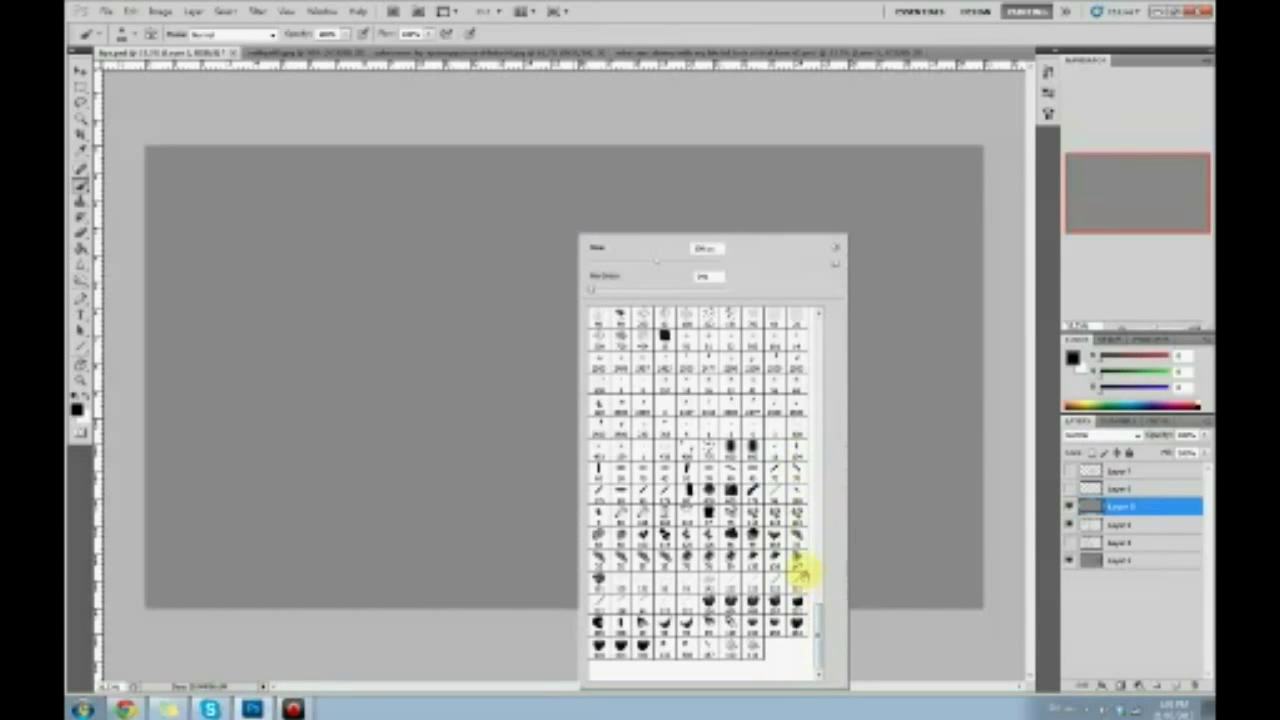
left_click(708, 508)
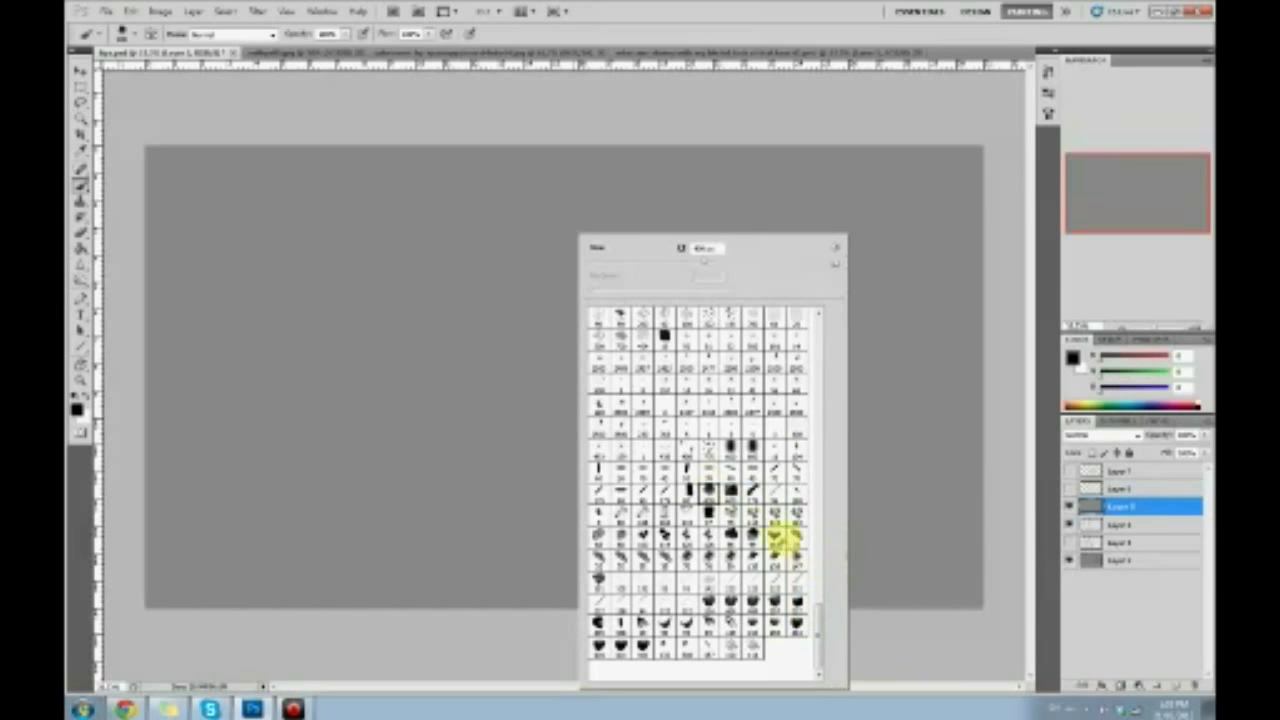
left_click(897, 644)
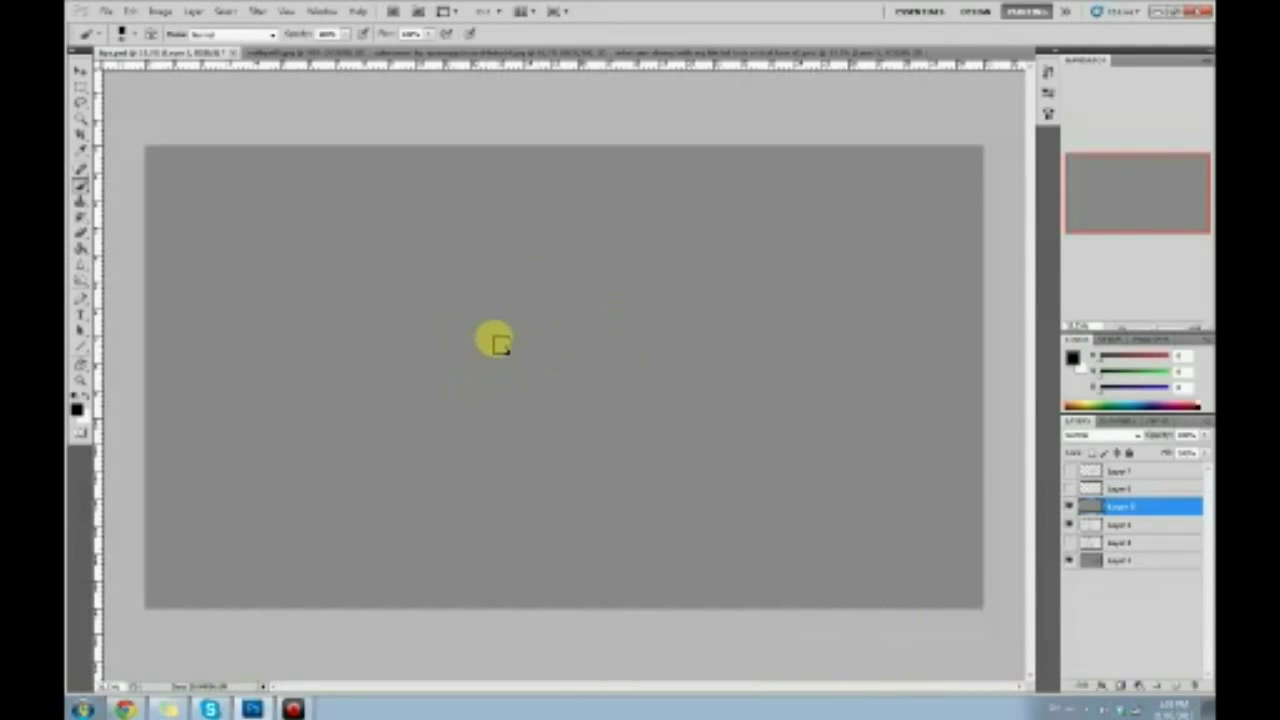
Sketch a three-quarter face with a wide near eye, a small far eye, and a profile line from forehead through nose and lips to chin.
mouse_move(558, 270)
left_mouse_down()
mouse_move(586, 260)
mouse_move(606, 272)
left_mouse_up()
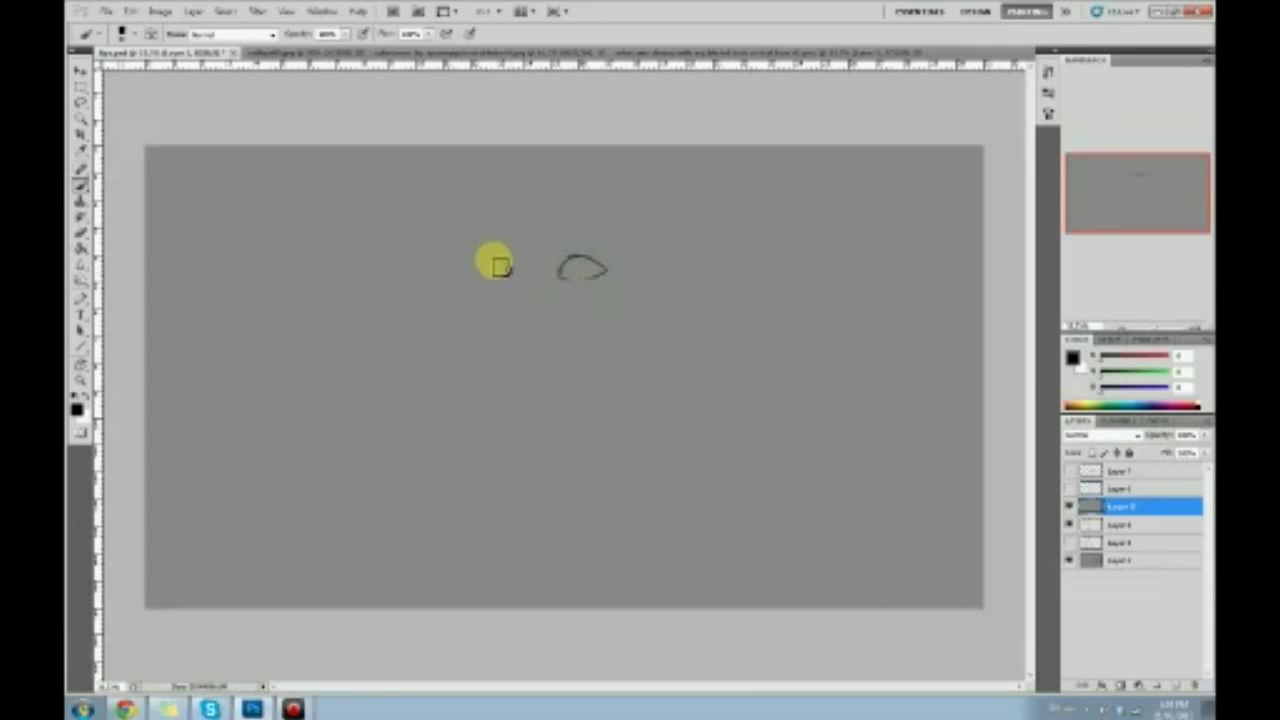
left_click_drag(508, 276, 503, 281)
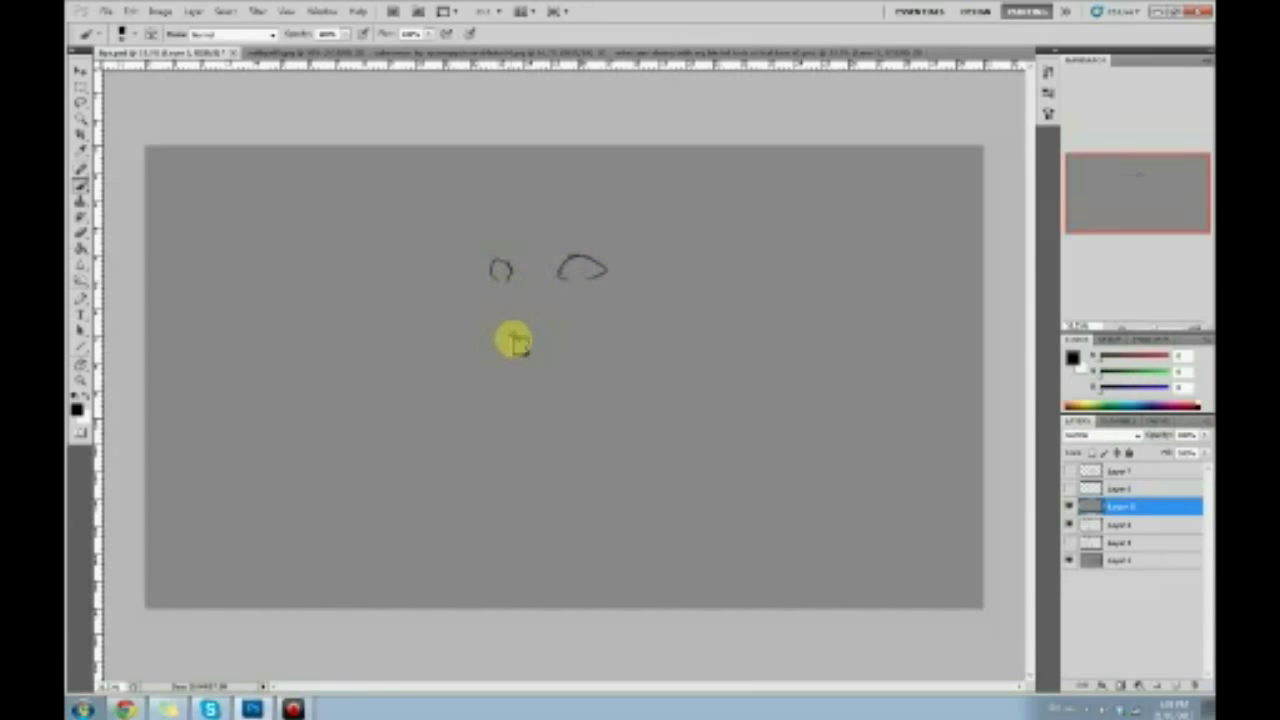
mouse_move(513, 340)
left_mouse_down()
mouse_move(513, 345)
mouse_move(529, 310)
mouse_move(521, 224)
mouse_move(529, 466)
left_mouse_up()
key("ctrl+z")
mouse_move(519, 342)
left_mouse_down()
mouse_move(509, 323)
mouse_move(532, 276)
mouse_move(528, 222)
left_mouse_up()
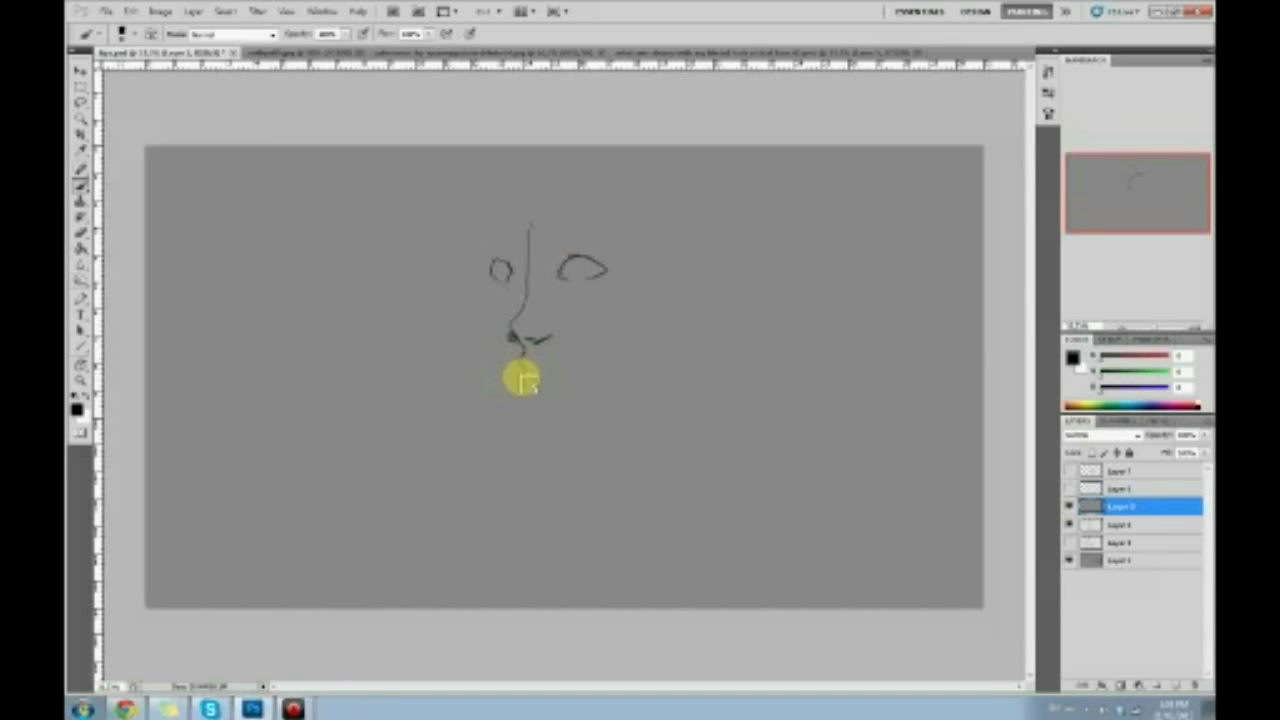
left_click_drag(529, 399, 527, 428)
left_click_drag(525, 360, 534, 366)
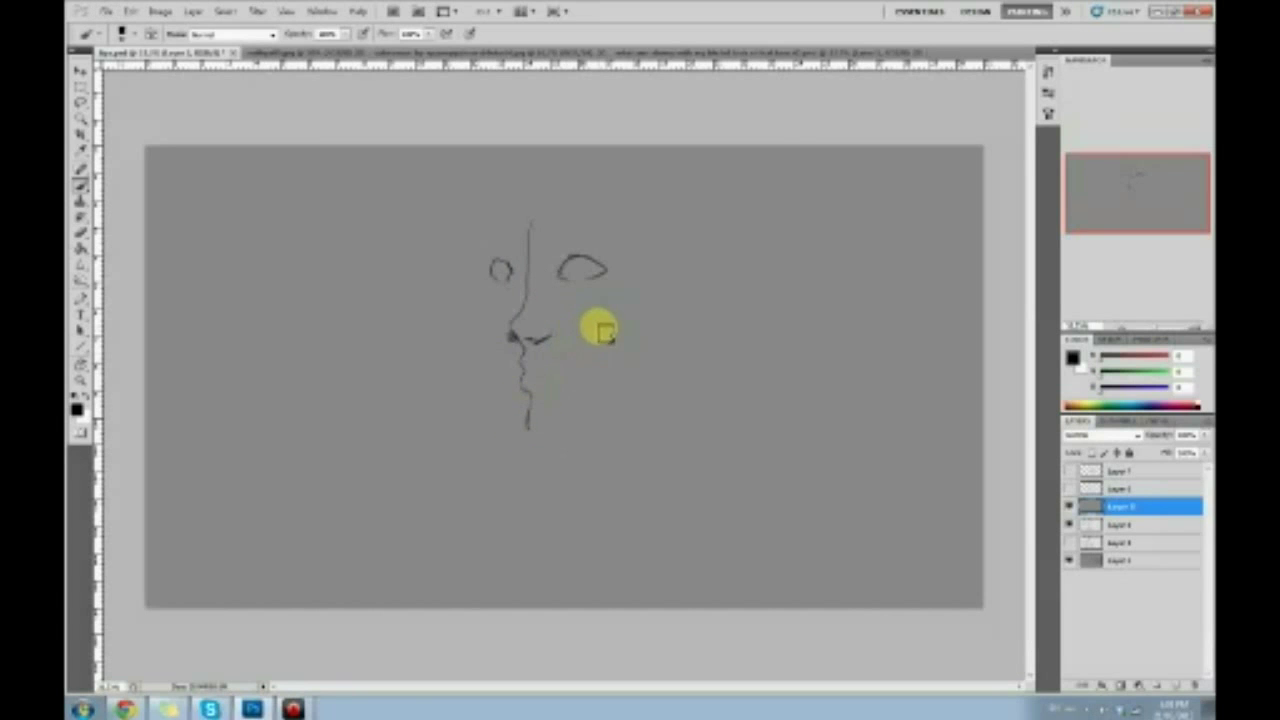
Sample the background grey for the brush and try covering marks near the chin and the small far eye.
key("e")
left_click_drag(531, 434, 540, 443)
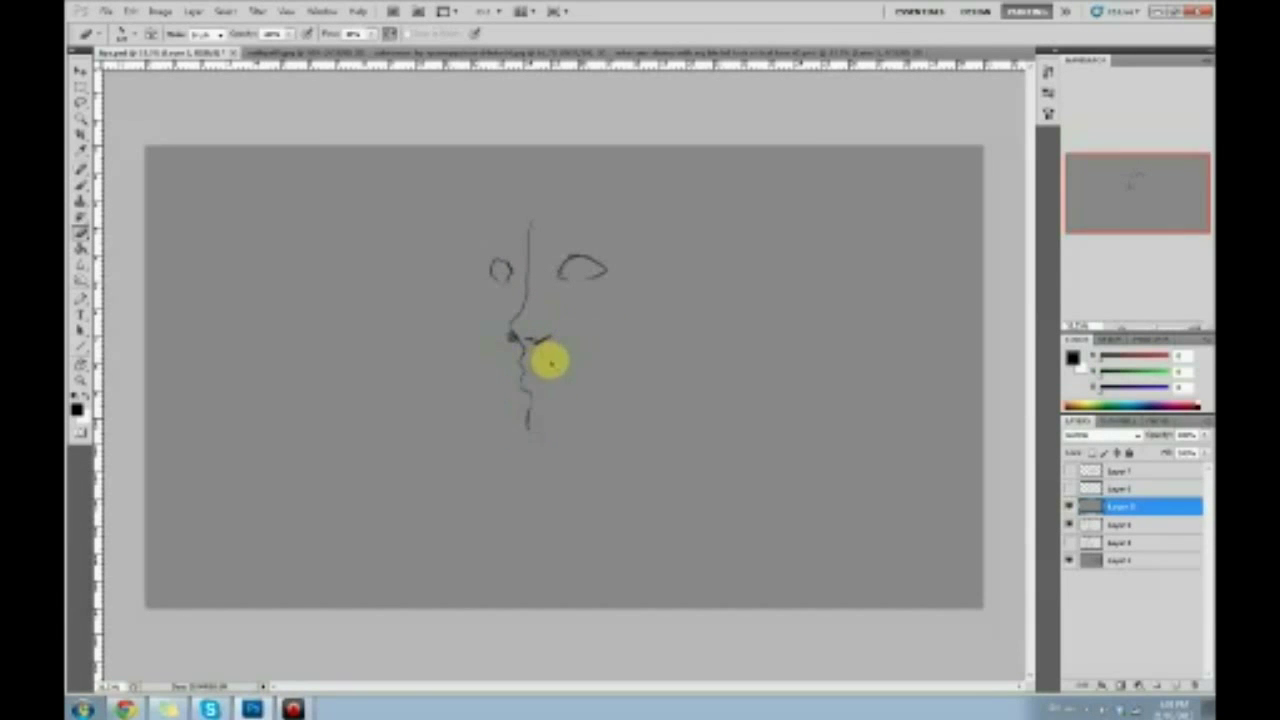
key("b")
left_click(538, 392, "alt")
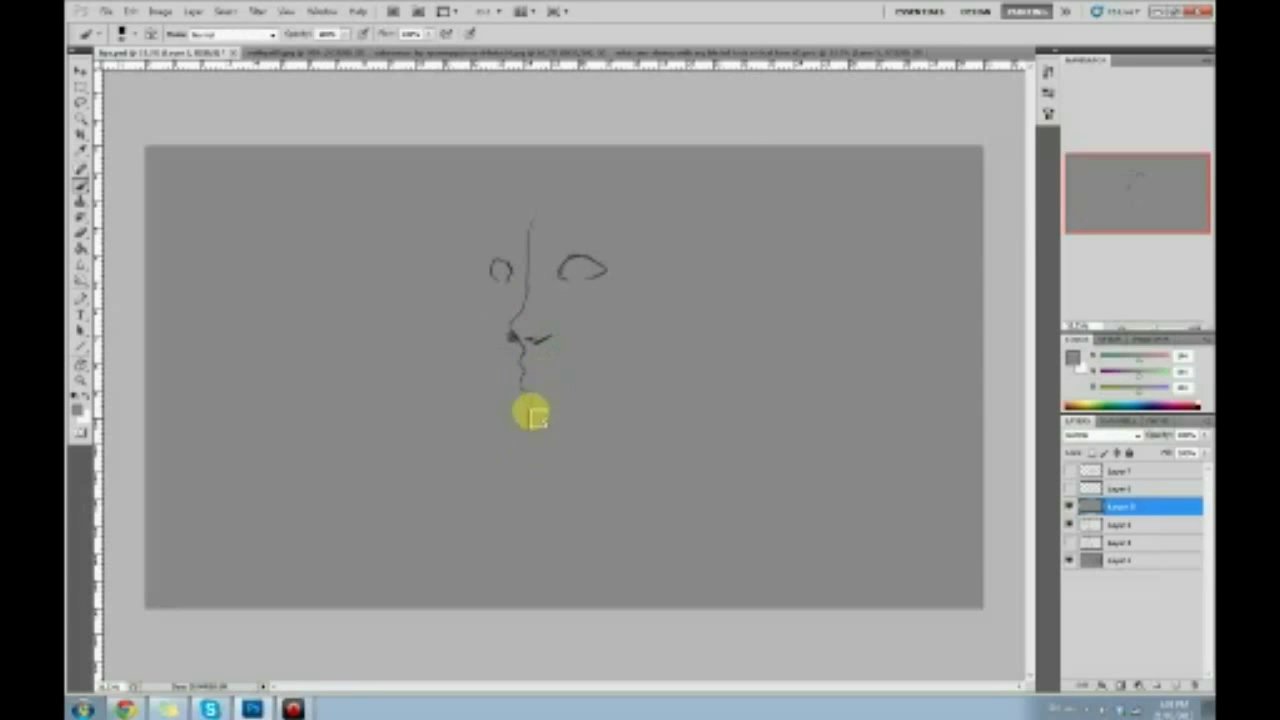
left_click_drag(460, 229, 495, 275)
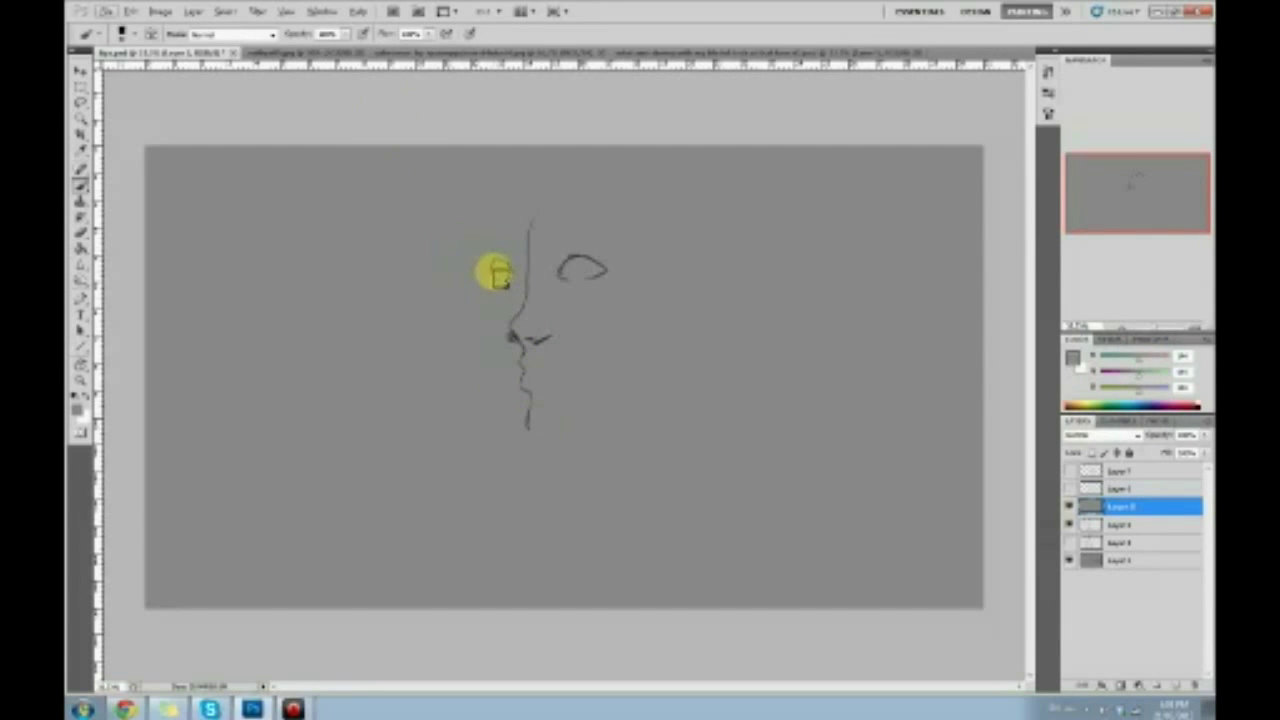
key("ctrl+z")
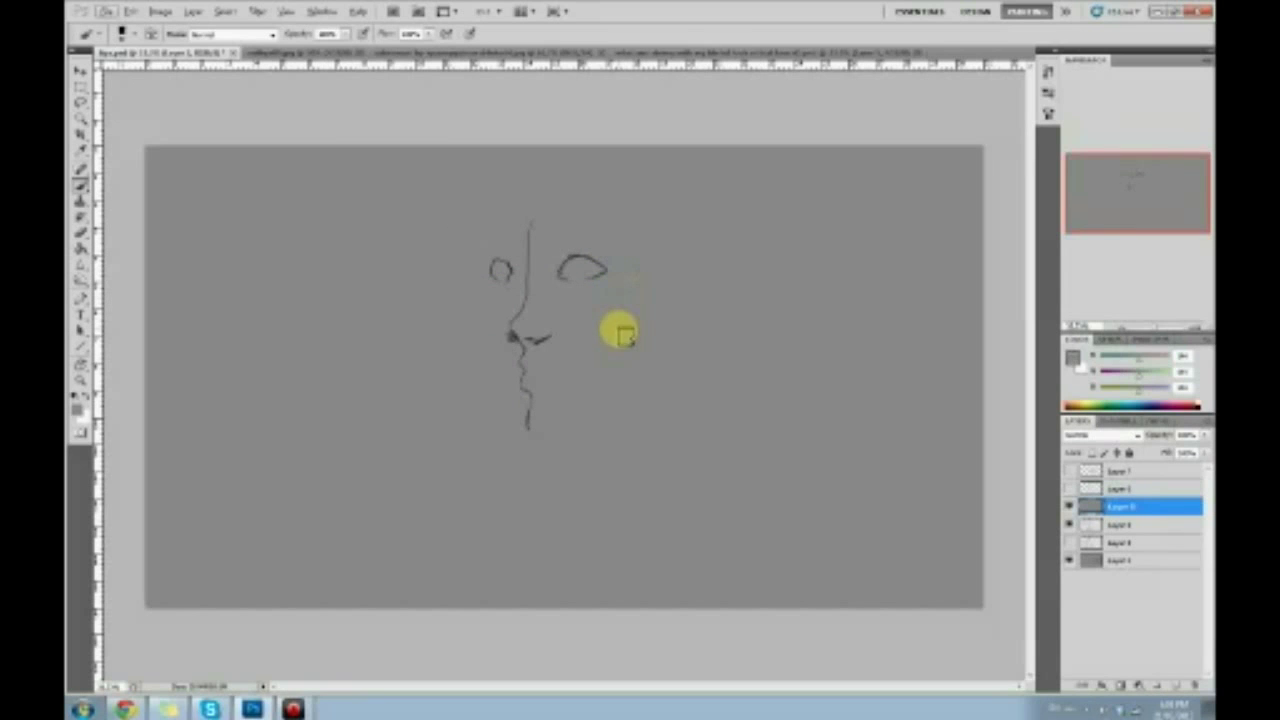
key("l")
key("Escape")
key("b")
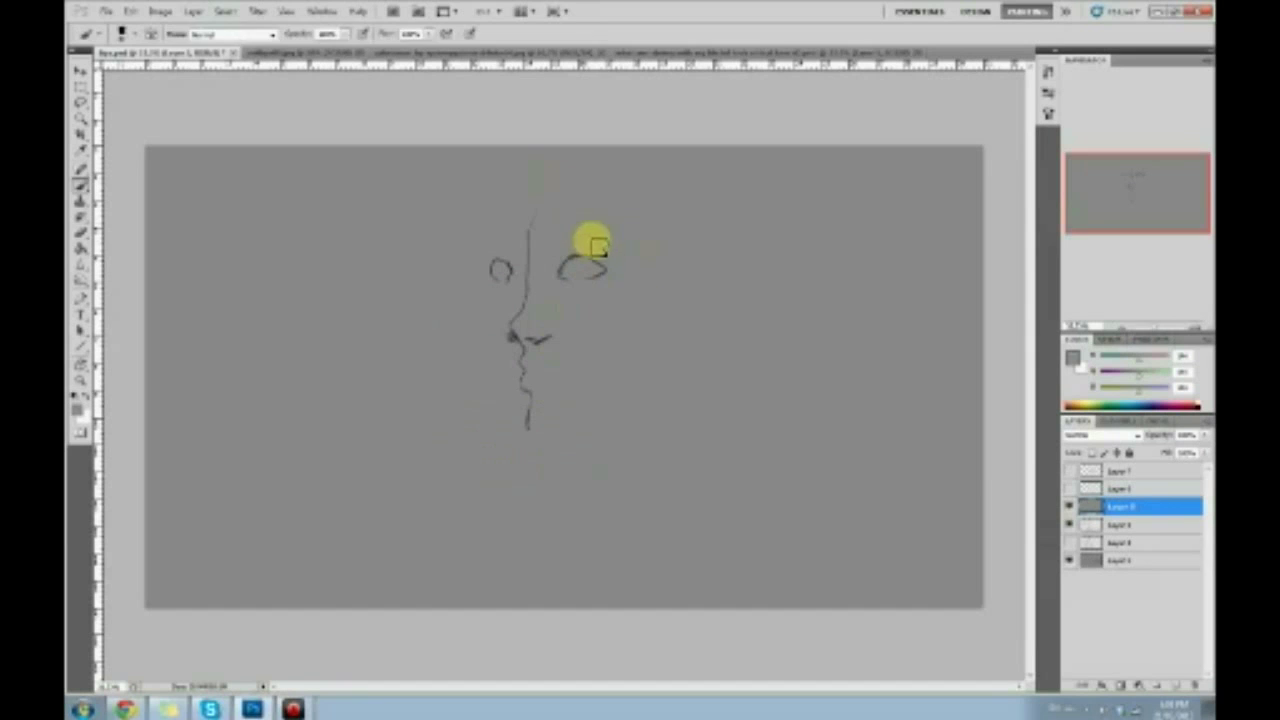
Lasso an oval around the whole three-quarter face sketch and copy it to its own layer.
key("l")
mouse_move(589, 186)
left_mouse_down()
mouse_move(535, 440)
mouse_move(664, 286)
mouse_move(590, 182)
left_mouse_up()
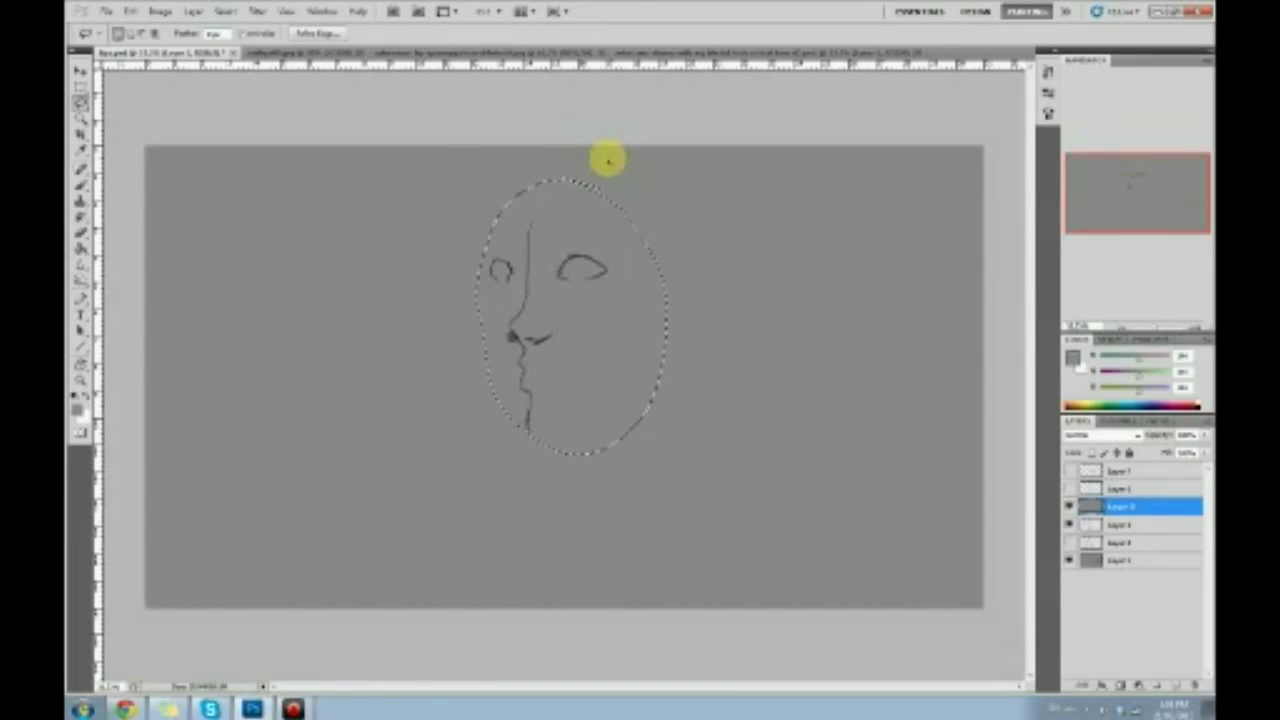
key("ctrl+j")
left_click(1137, 524)
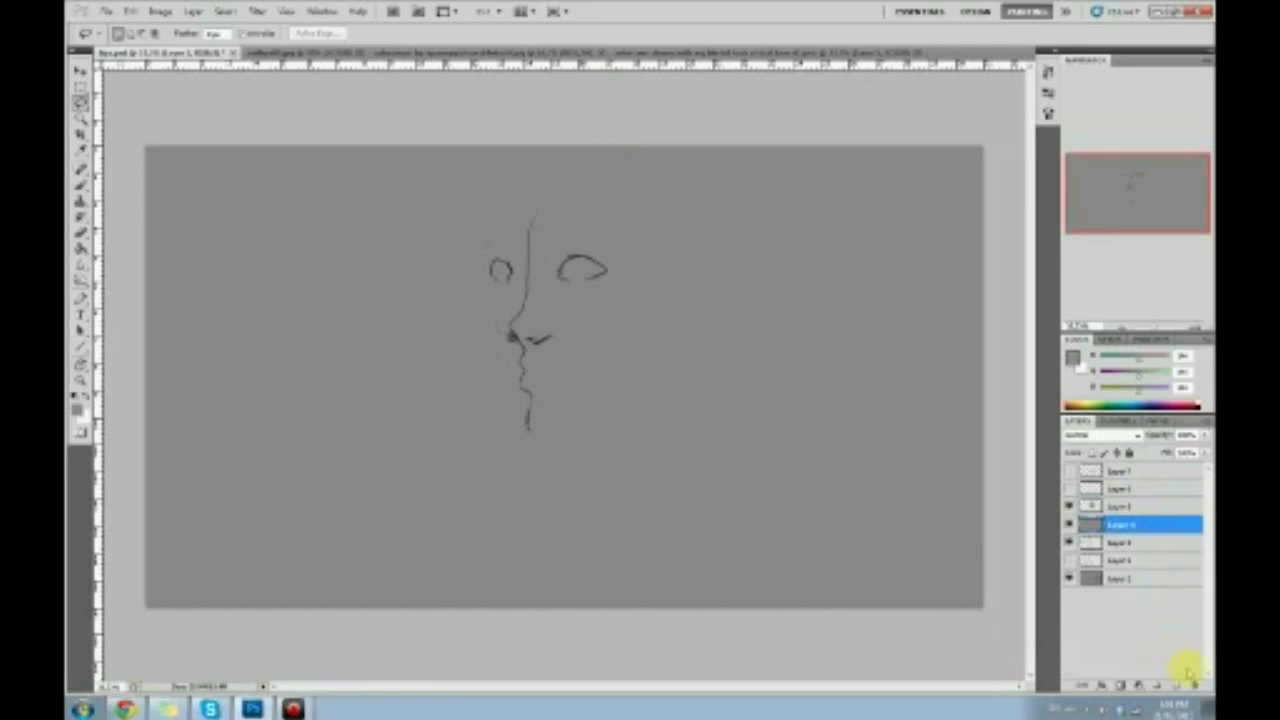
left_click(1177, 686)
key("g")
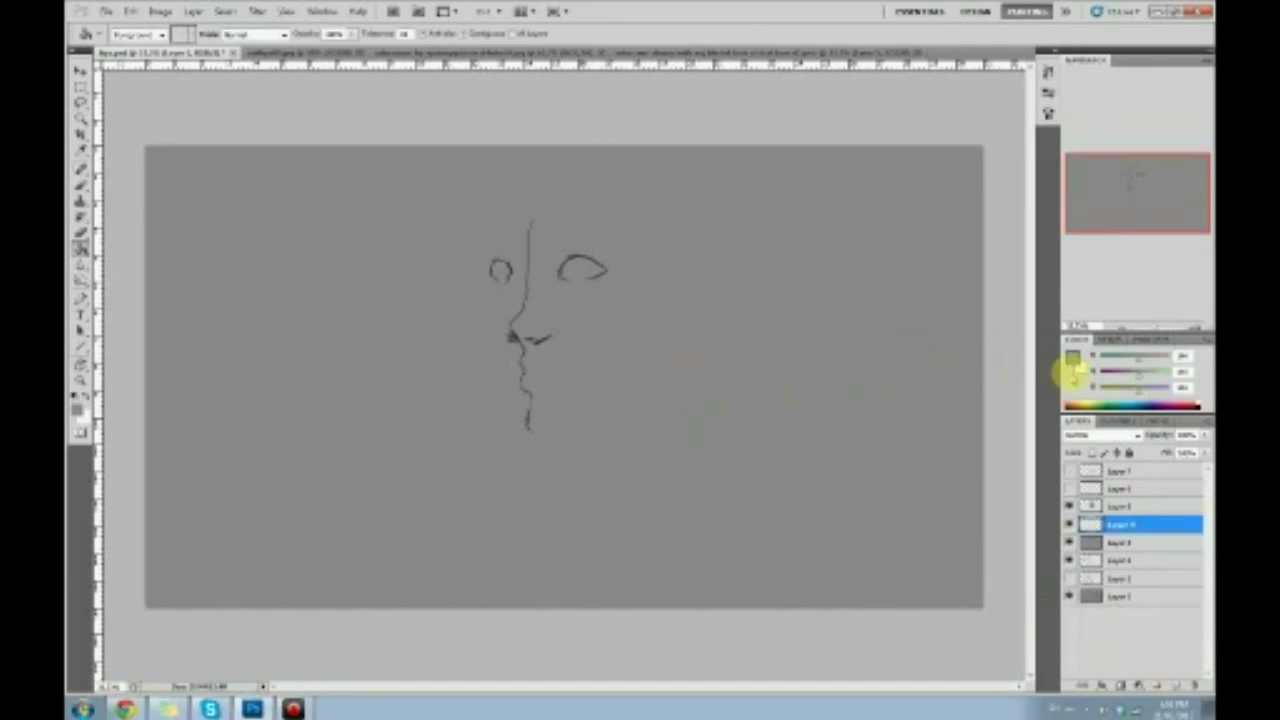
right_click(1162, 524)
left_click(1150, 485)
On the copied sketch layer, softly erase the profile line from forehead to chin and lighten the dark nose tip.
left_click(1137, 505)
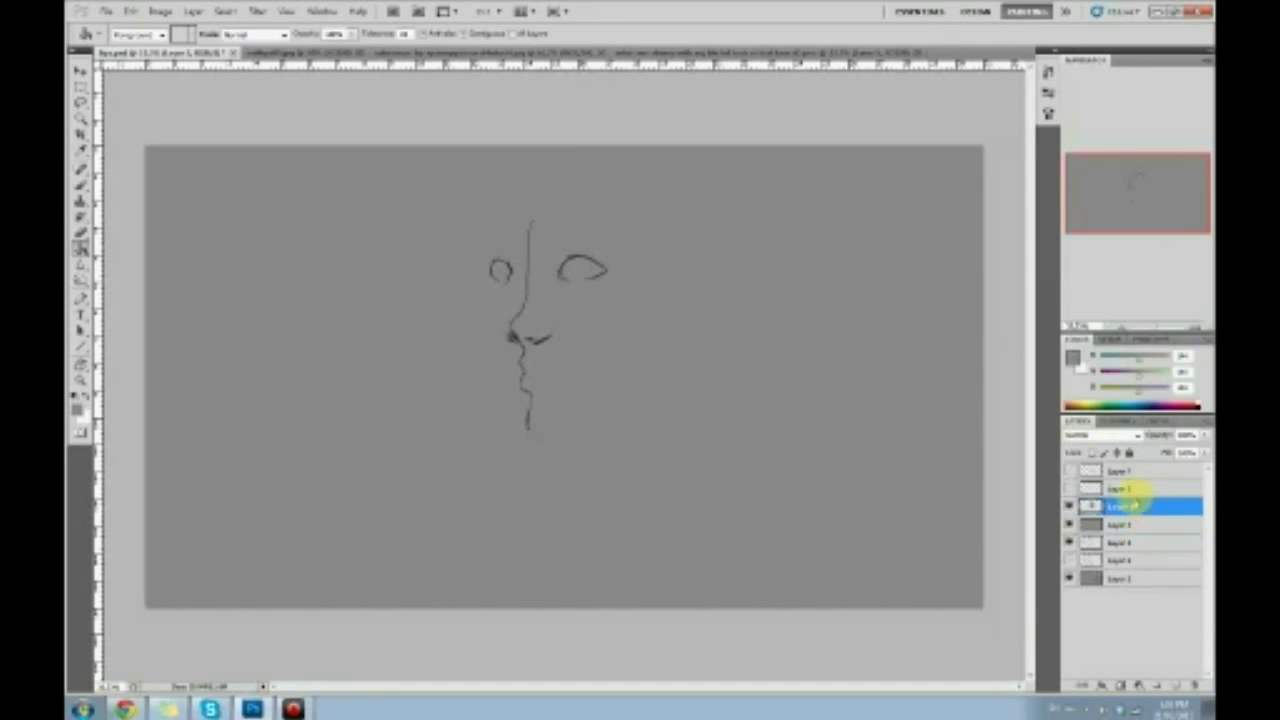
key("b")
key("e")
mouse_move(509, 440)
left_mouse_down()
mouse_move(530, 354)
mouse_move(523, 403)
left_mouse_up()
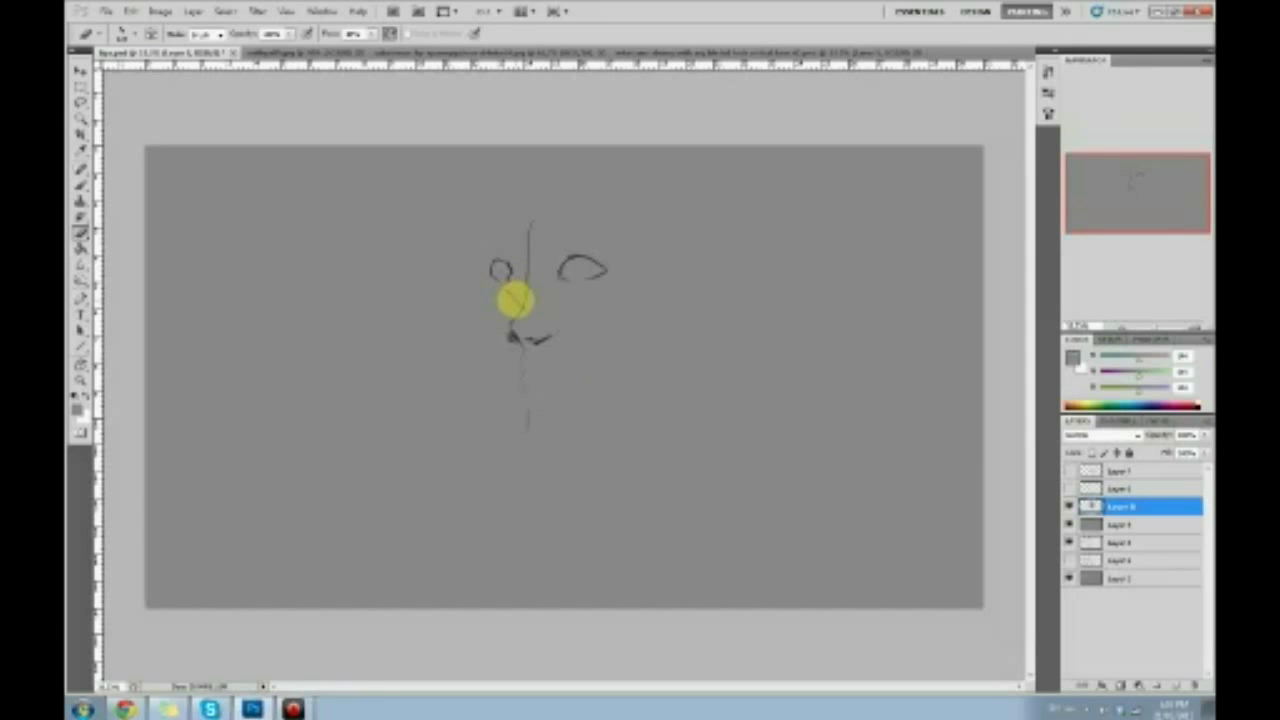
mouse_move(525, 290)
left_mouse_down()
mouse_move(514, 314)
mouse_move(531, 226)
mouse_move(531, 294)
mouse_move(537, 269)
mouse_move(540, 286)
mouse_move(512, 314)
mouse_move(514, 335)
left_mouse_up()
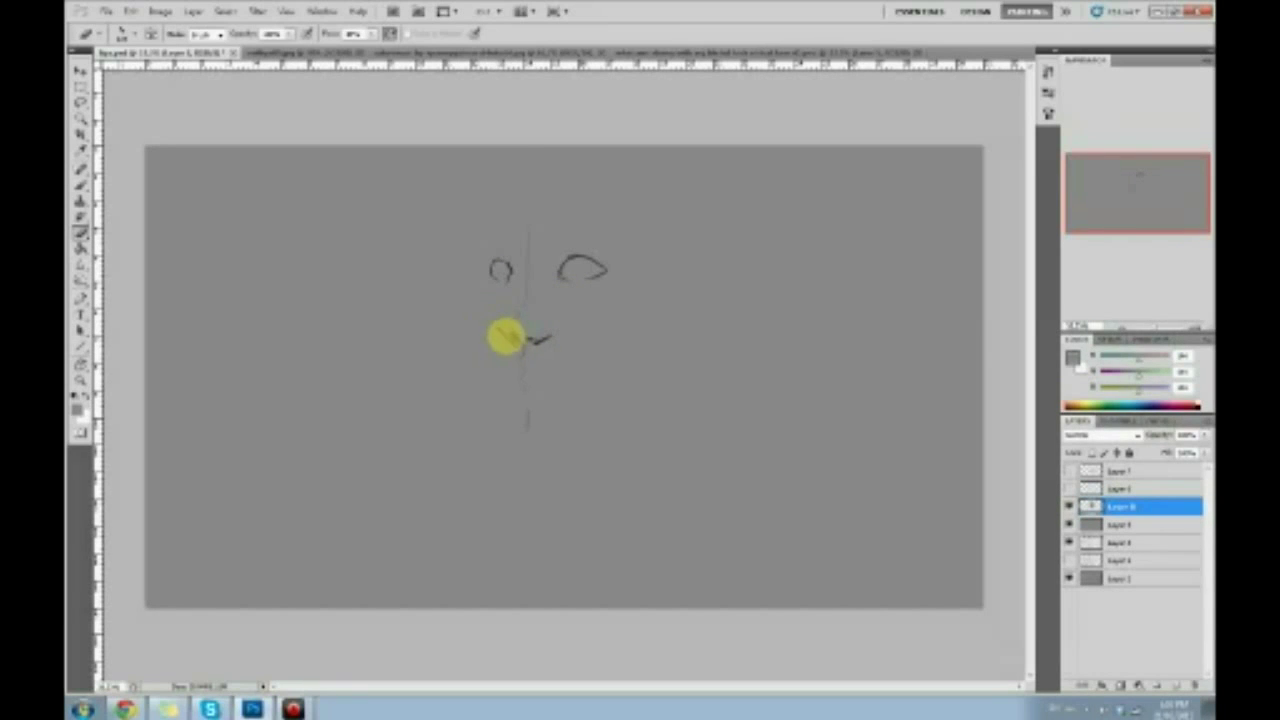
left_click_drag(508, 338, 500, 322)
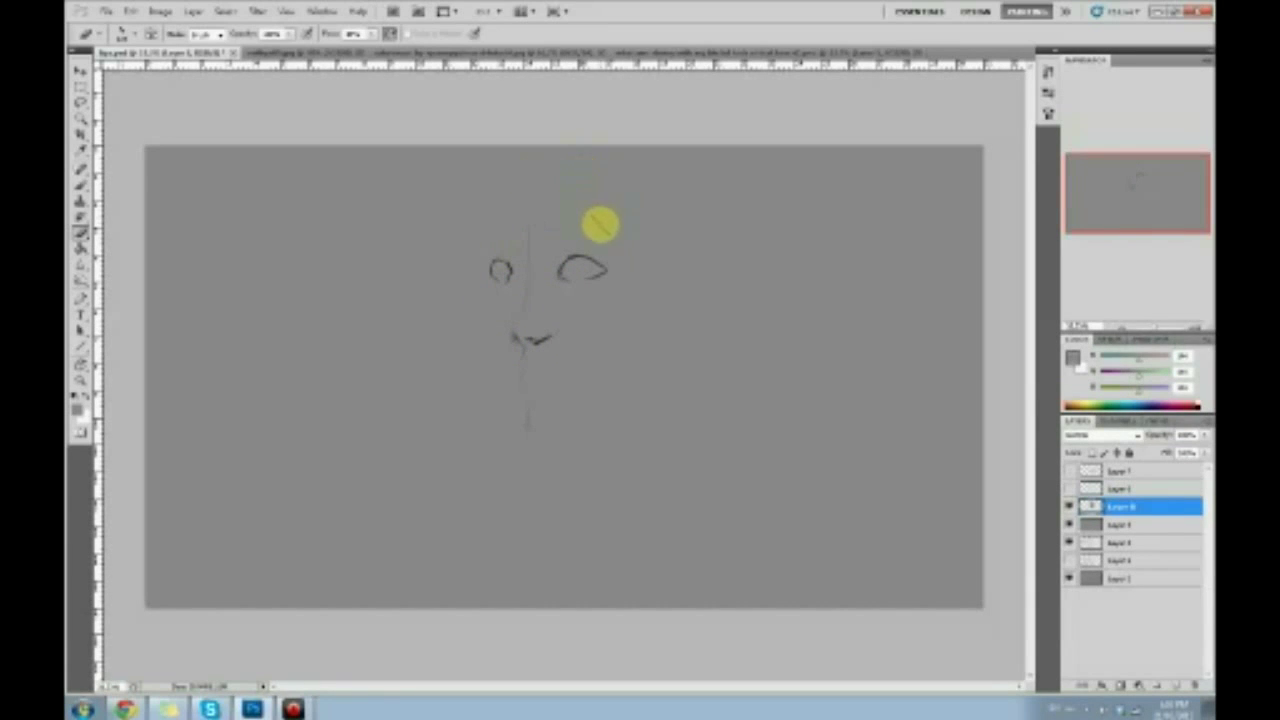
Brush the background grey over the nose bridge line and touch up the inner edge of the small far eye.
key("b")
left_click_drag(525, 307, 512, 323)
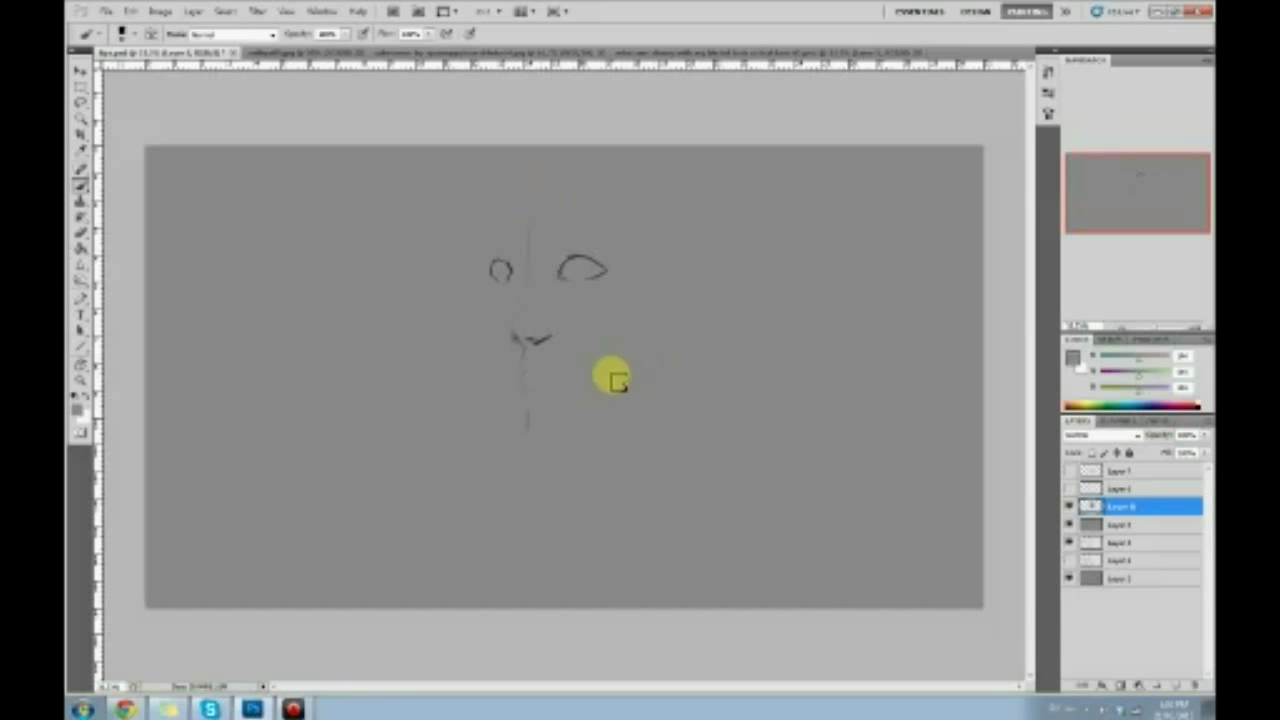
left_click_drag(505, 264, 510, 276)
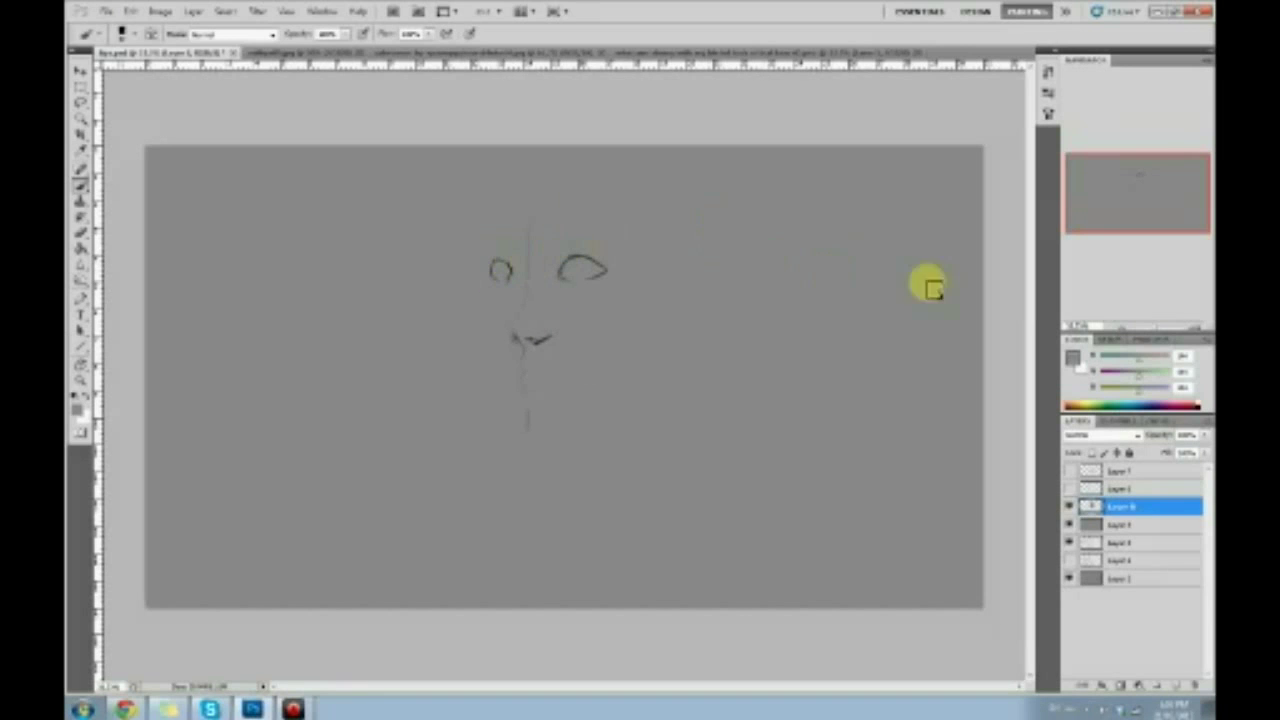
Set the foreground colour to black for the Brush tool.
left_click(1072, 357)
left_click(313, 403)
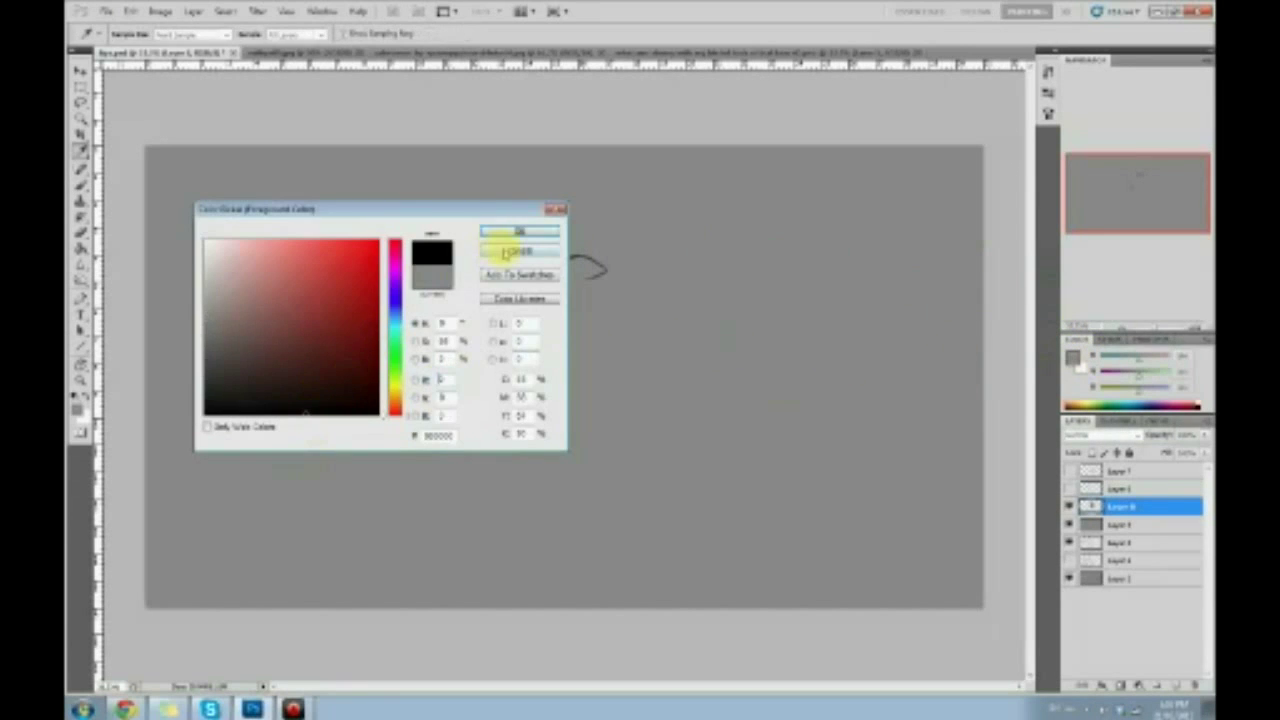
left_click(519, 231)
key("b")
Draw a downward arrow above each eye of the face sketch and undo the arrows.
left_click_drag(568, 218, 592, 220)
left_click_drag(500, 219, 500, 245)
left_click_drag(490, 233, 510, 233)
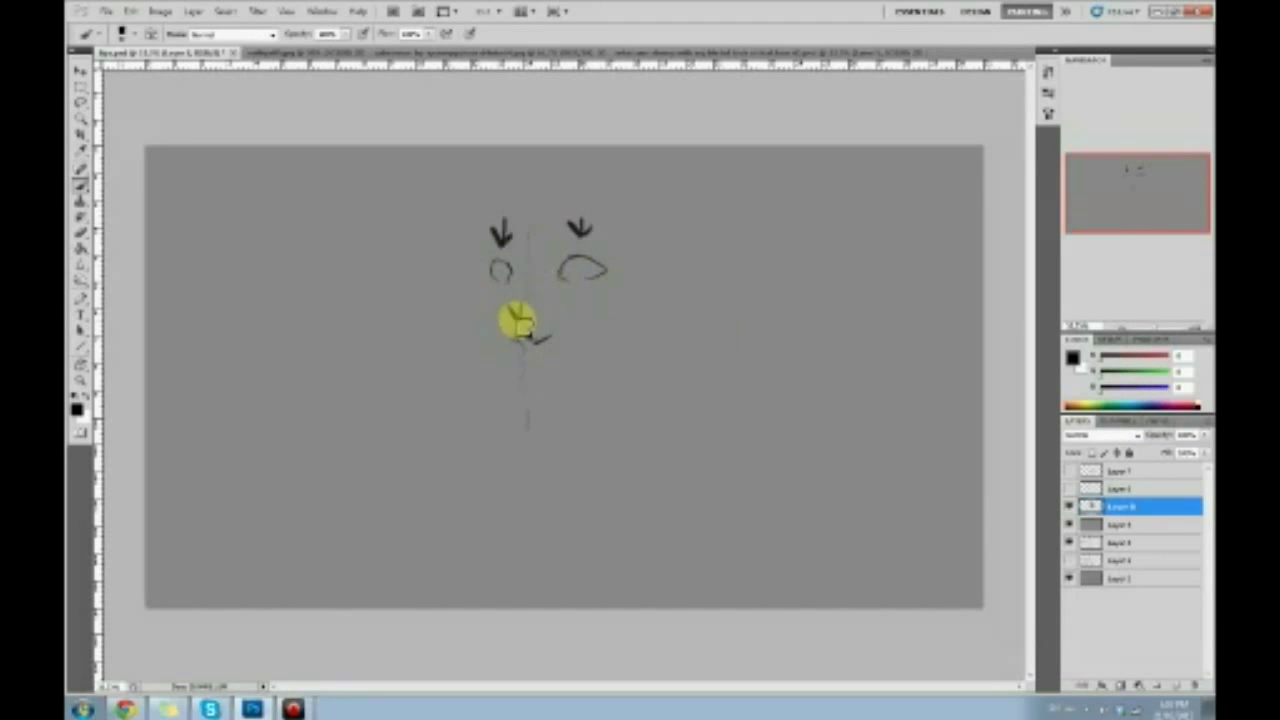
key("ctrl+alt+z")
key("ctrl+alt+z")
key("ctrl+alt+z")
key("ctrl+alt+z")
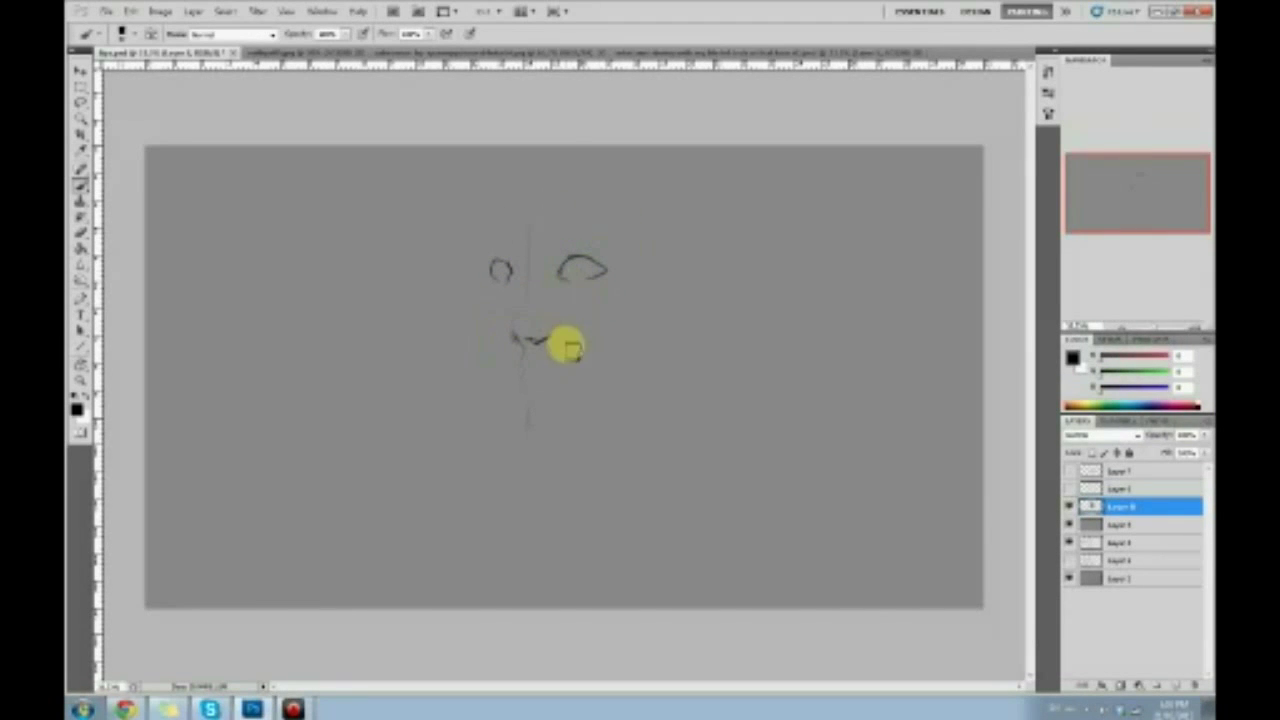
Lower the brush opacity and draw a thin vertical guide line down through the centre of each eye.
left_click(343, 35)
left_click_drag(340, 51, 278, 52)
left_click(343, 129)
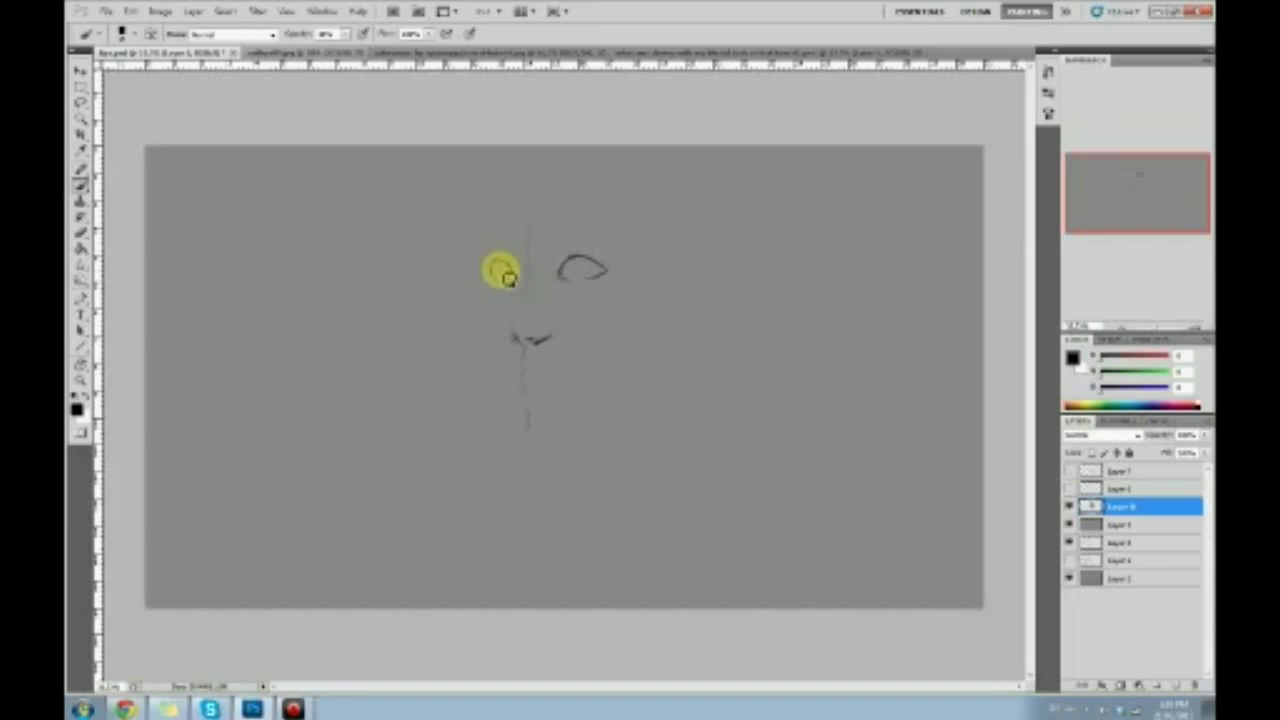
left_click_drag(508, 279, 534, 409)
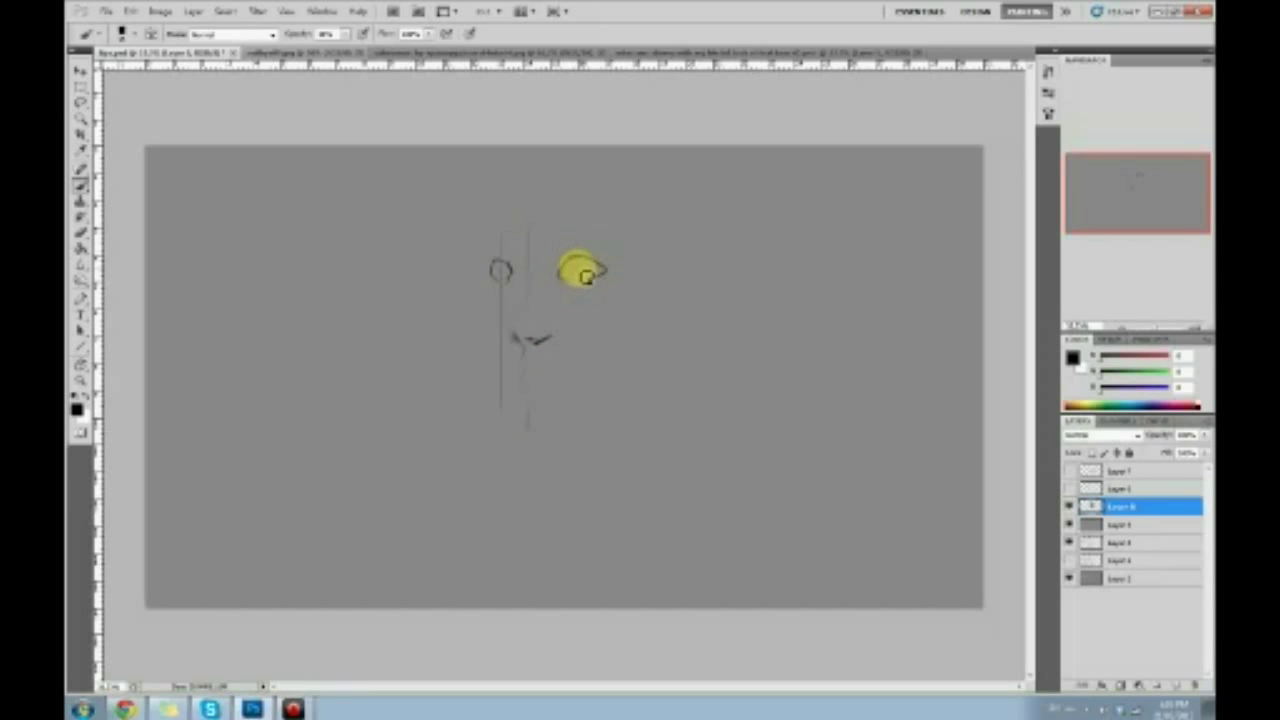
left_click_drag(580, 223, 598, 426)
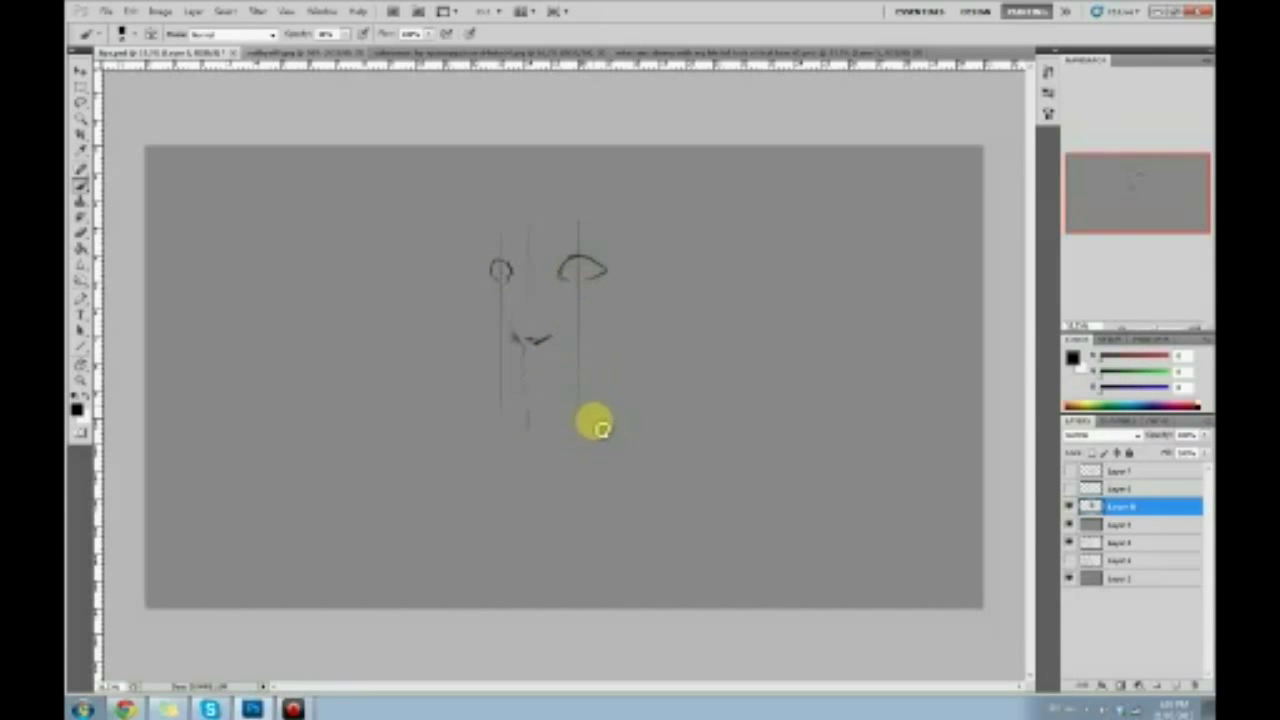
Draw a double-headed arrow between the two eye guides with a handwritten 3 and stroke beside it, and undo these marks.
mouse_move(540, 303)
left_mouse_down()
mouse_move(584, 304)
mouse_move(569, 314)
mouse_move(502, 298)
left_mouse_up()
left_click_drag(502, 298, 511, 305)
left_click_drag(644, 238, 667, 278)
left_click_drag(700, 226, 693, 289)
mouse_move(714, 244)
left_mouse_down()
mouse_move(731, 257)
mouse_move(724, 279)
left_mouse_up()
key("ctrl+alt+z")
key("ctrl+alt+z")
key("ctrl+alt+z")
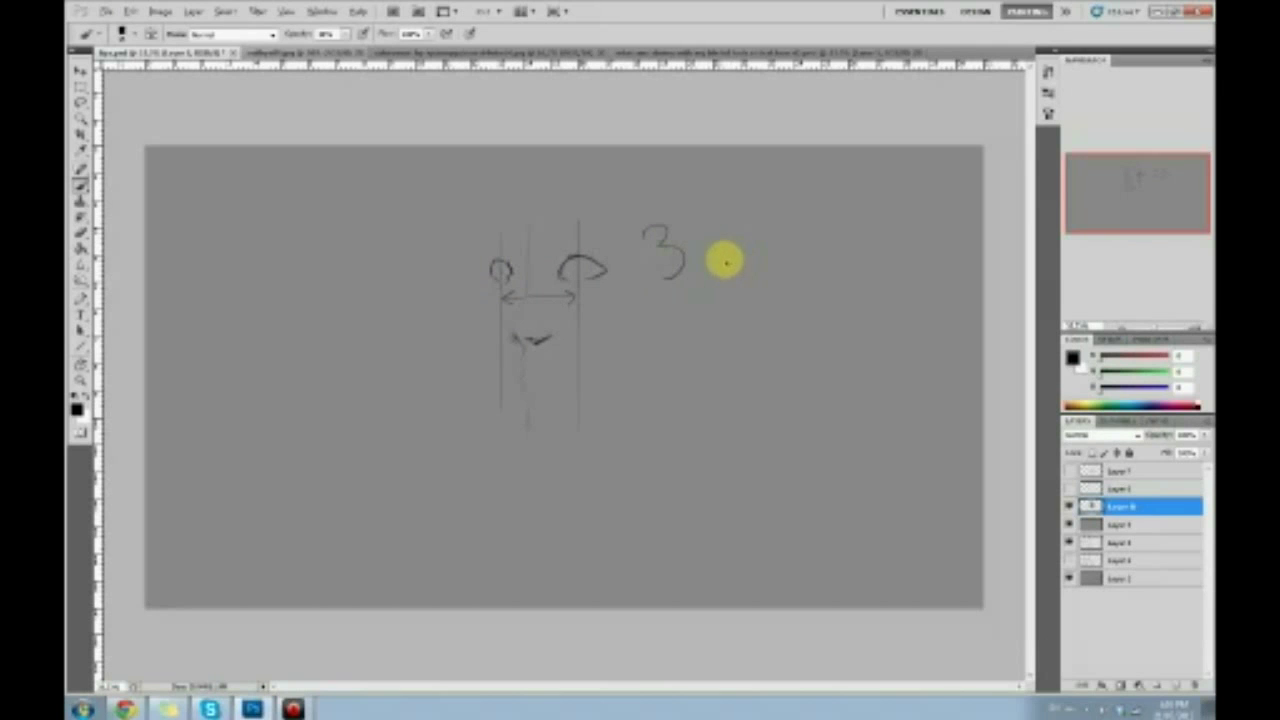
key("ctrl+alt+z")
key("ctrl+alt+z")
key("ctrl+alt+z")
key("ctrl+alt+z")
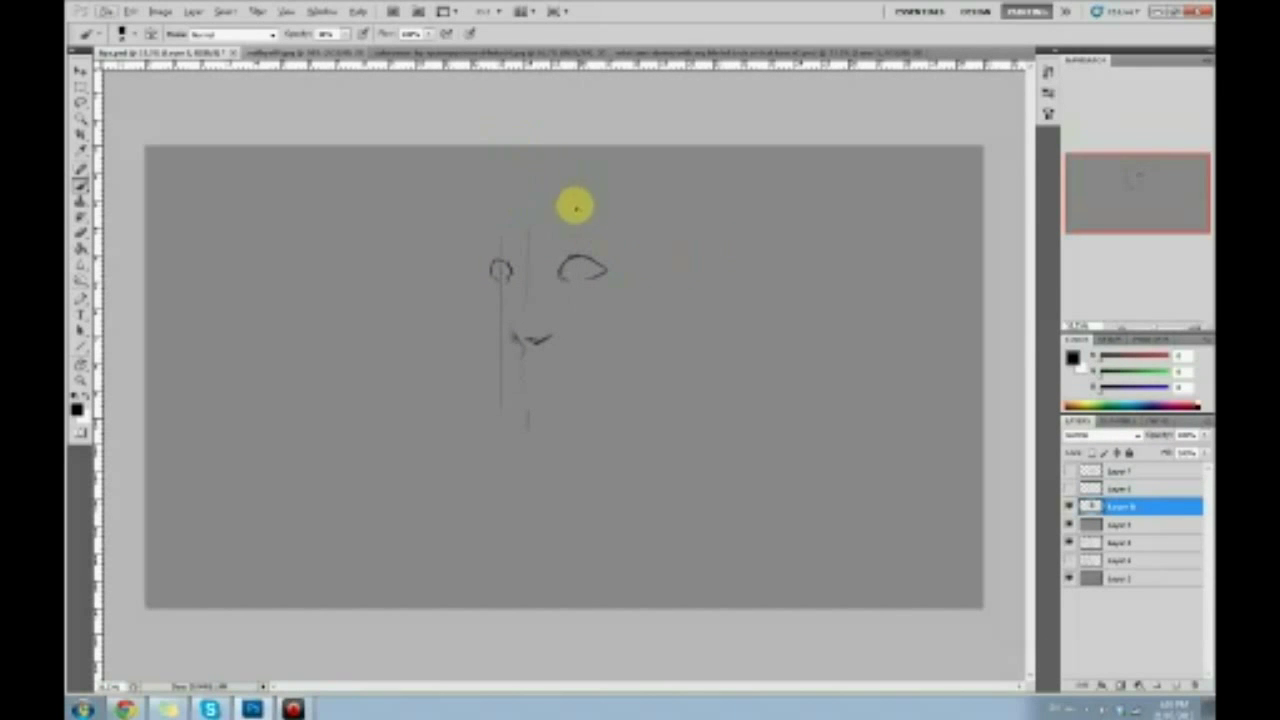
Use the history to bring back the guide line through the larger eye, leaving out the arrow and handwritten number.
left_click(1047, 73)
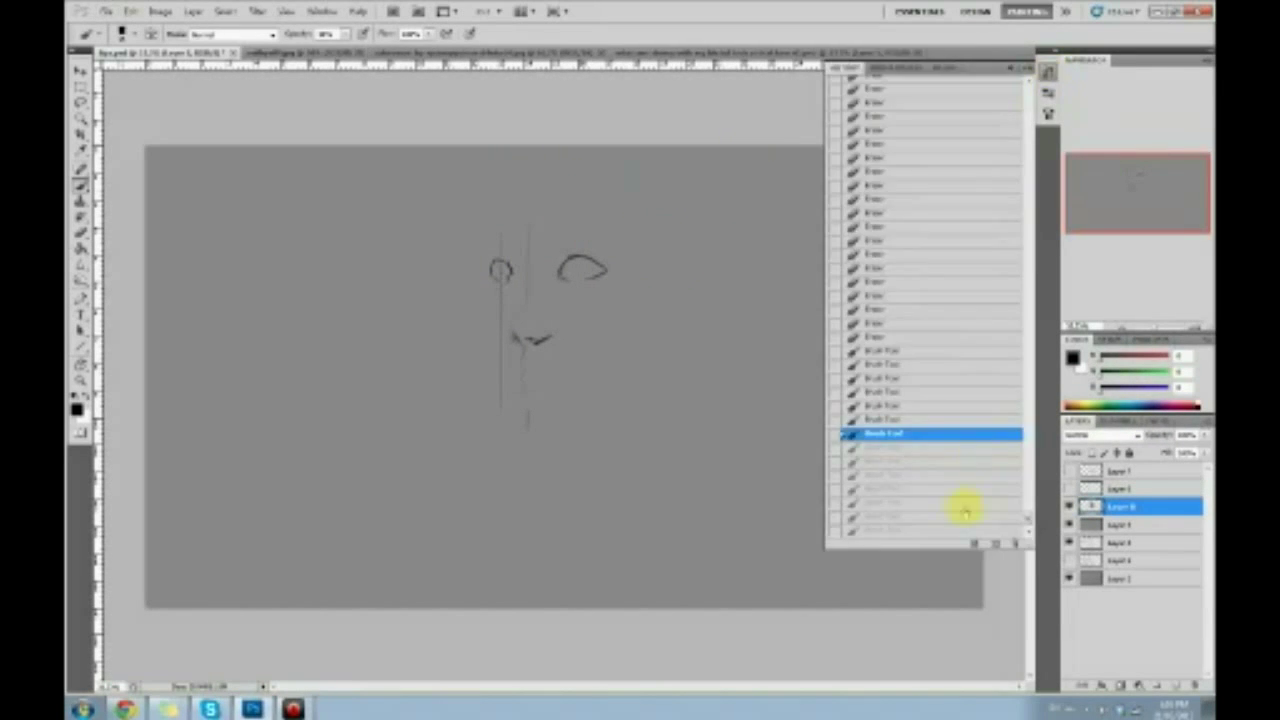
left_click(930, 532)
key("ctrl+alt+z")
key("ctrl+alt+z")
key("ctrl+alt+z")
key("ctrl+alt+z")
key("ctrl+alt+z")
key("ctrl+alt+z")
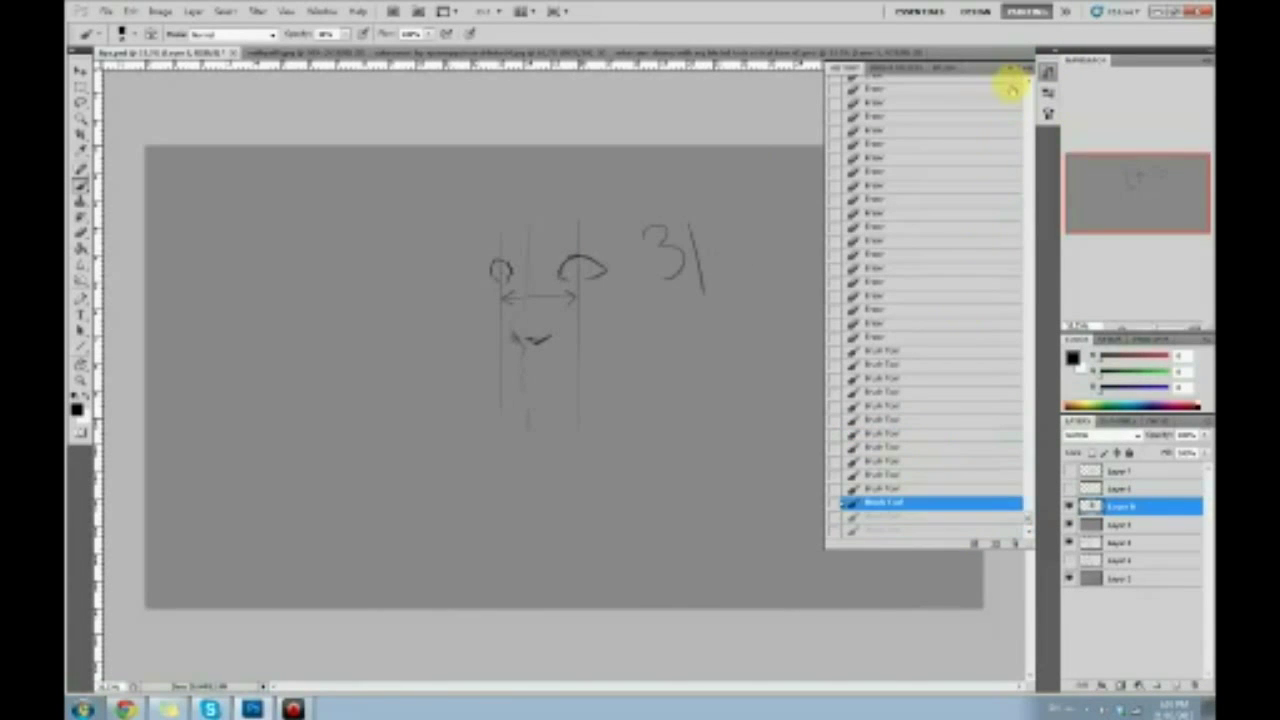
left_click(1010, 68)
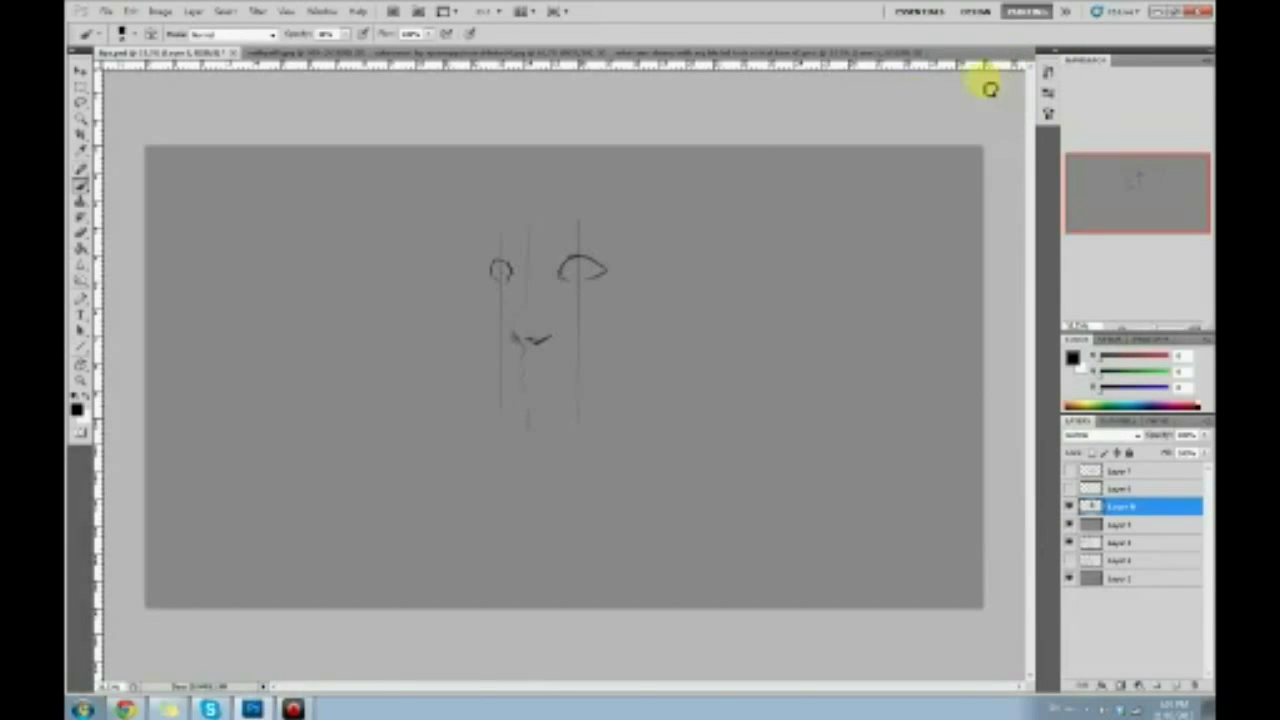
Softly erase the two vertical eye guides, mainly their lower parts beneath the eyes.
key("e")
left_click_drag(585, 326, 583, 417)
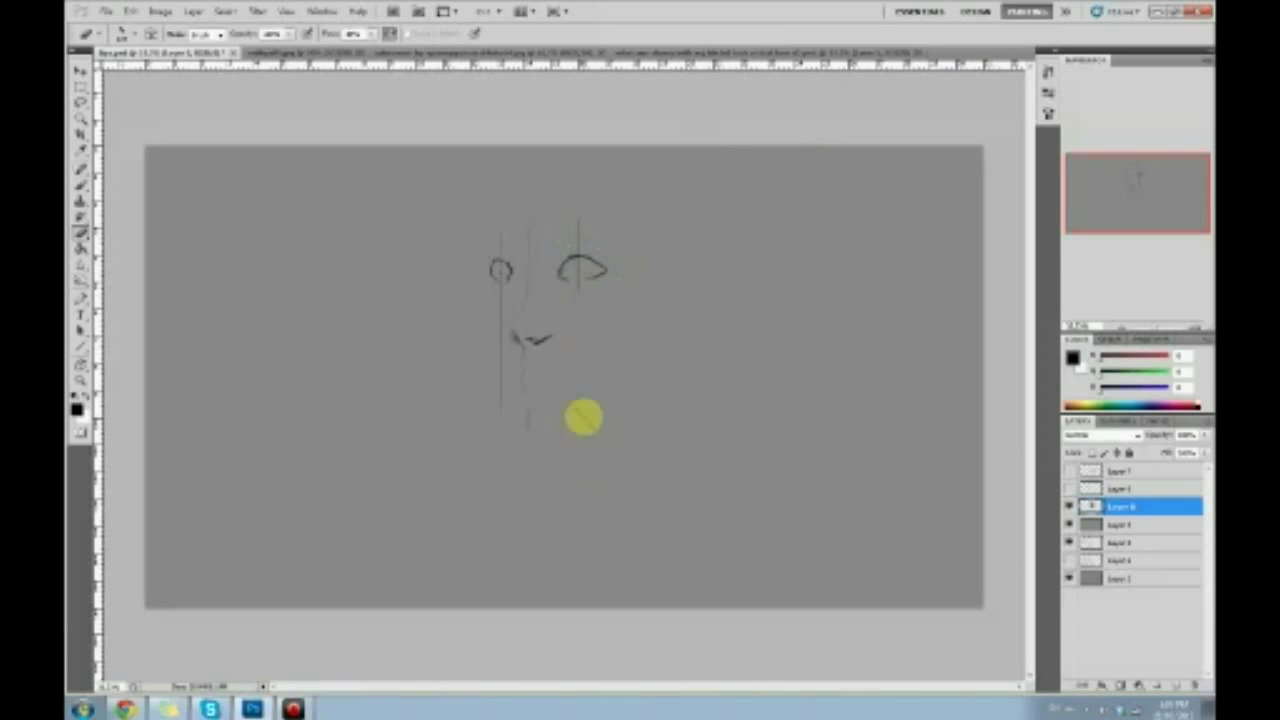
left_click_drag(504, 294, 490, 382)
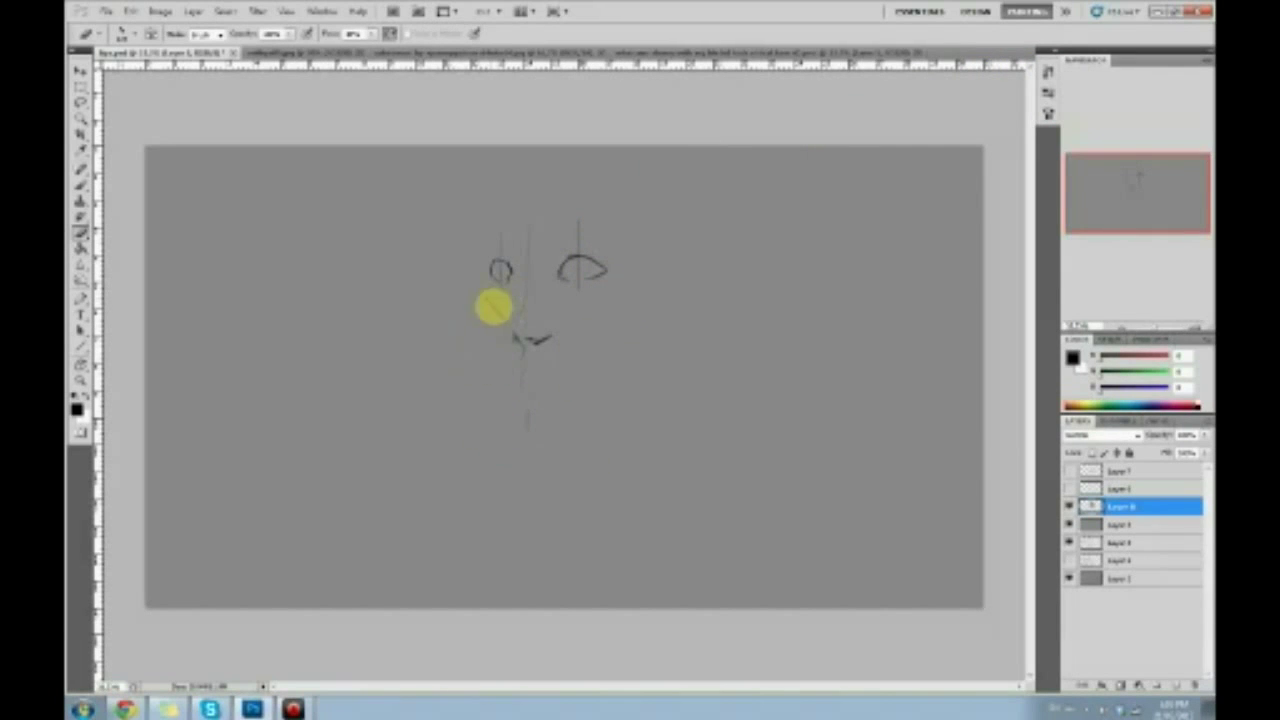
key("ctrl+z")
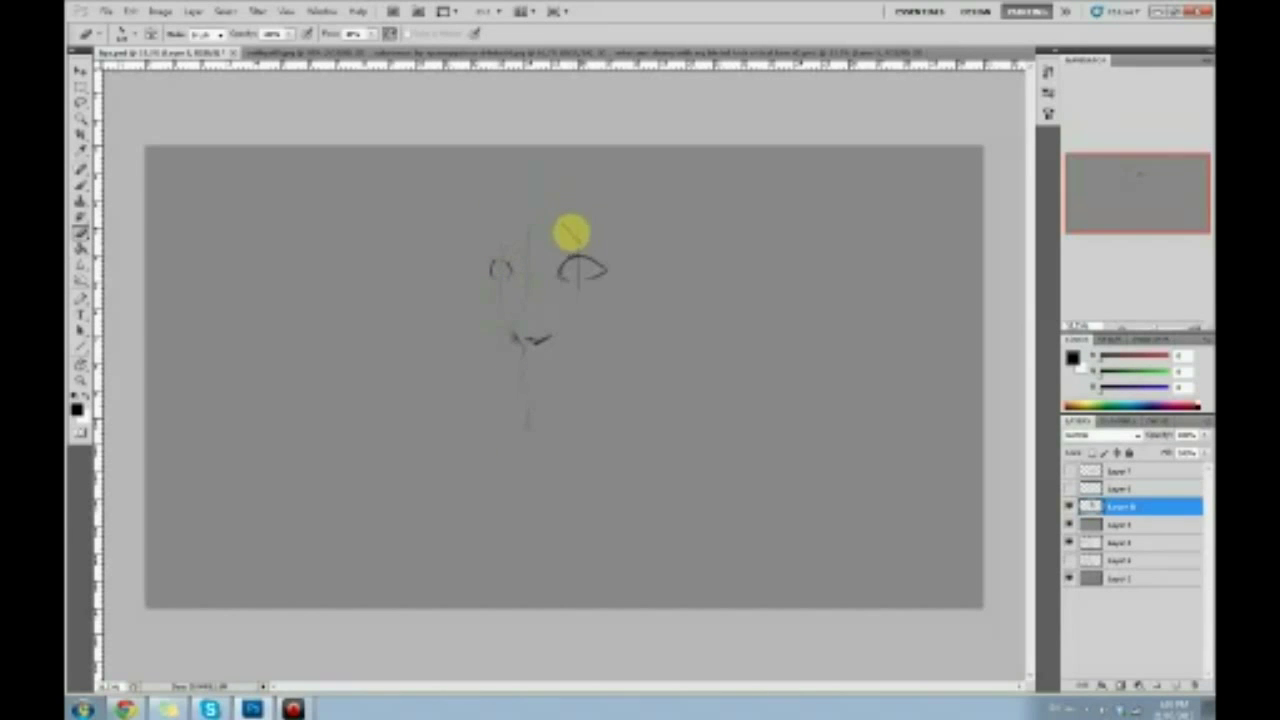
left_click_drag(574, 217, 590, 368)
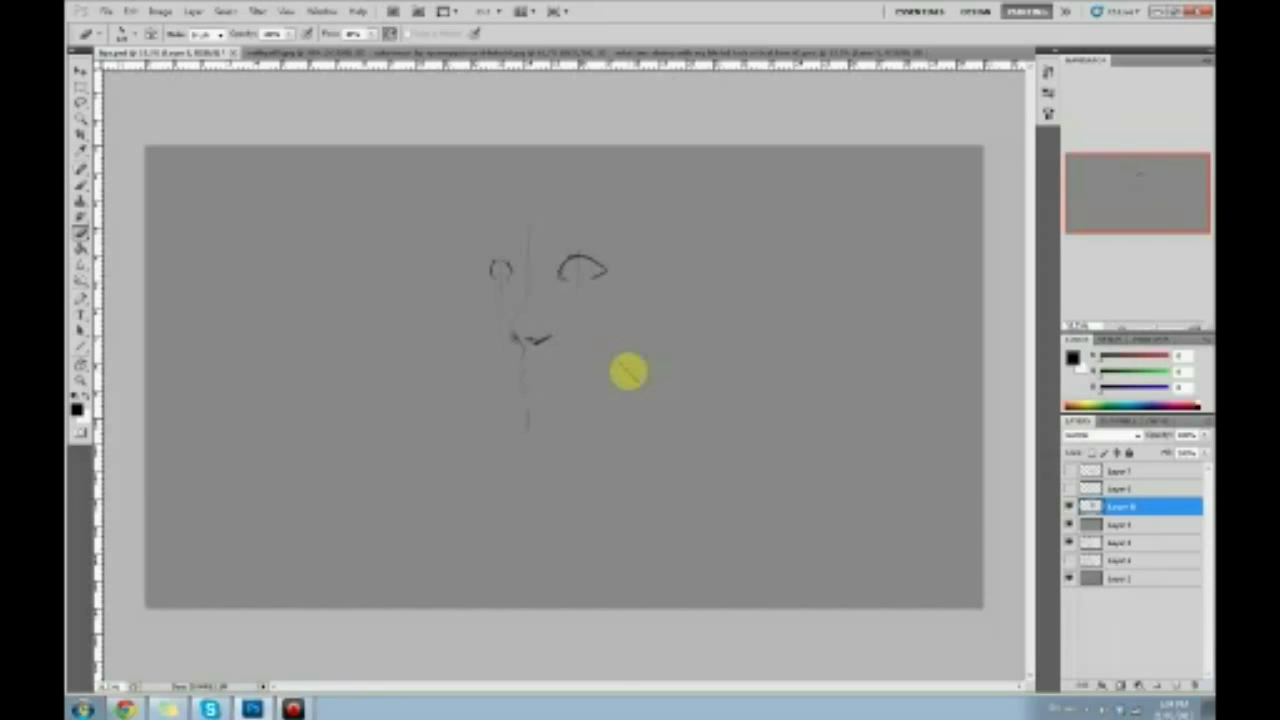
With the Brush, draw vertical guide lines down from both edges of the nose and undo them.
key("b")
key("ctrl+plus")
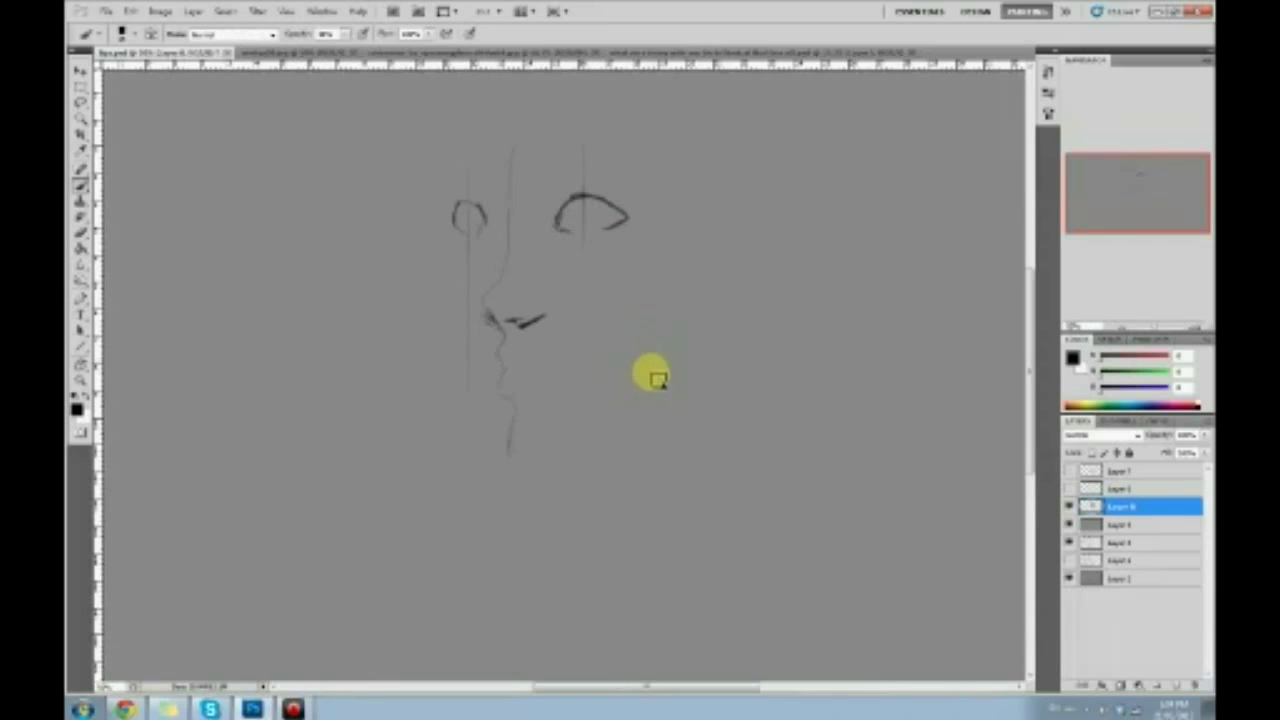
left_click_drag(570, 233, 575, 196)
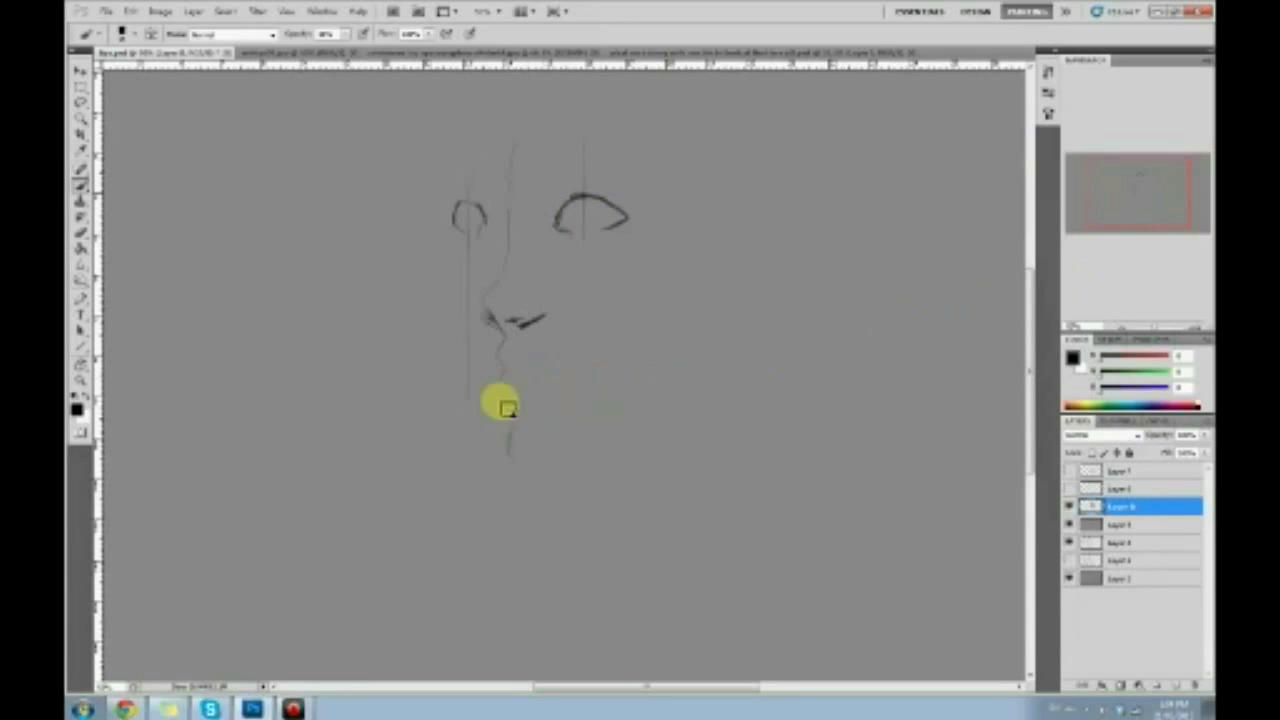
left_click_drag(498, 375, 481, 376)
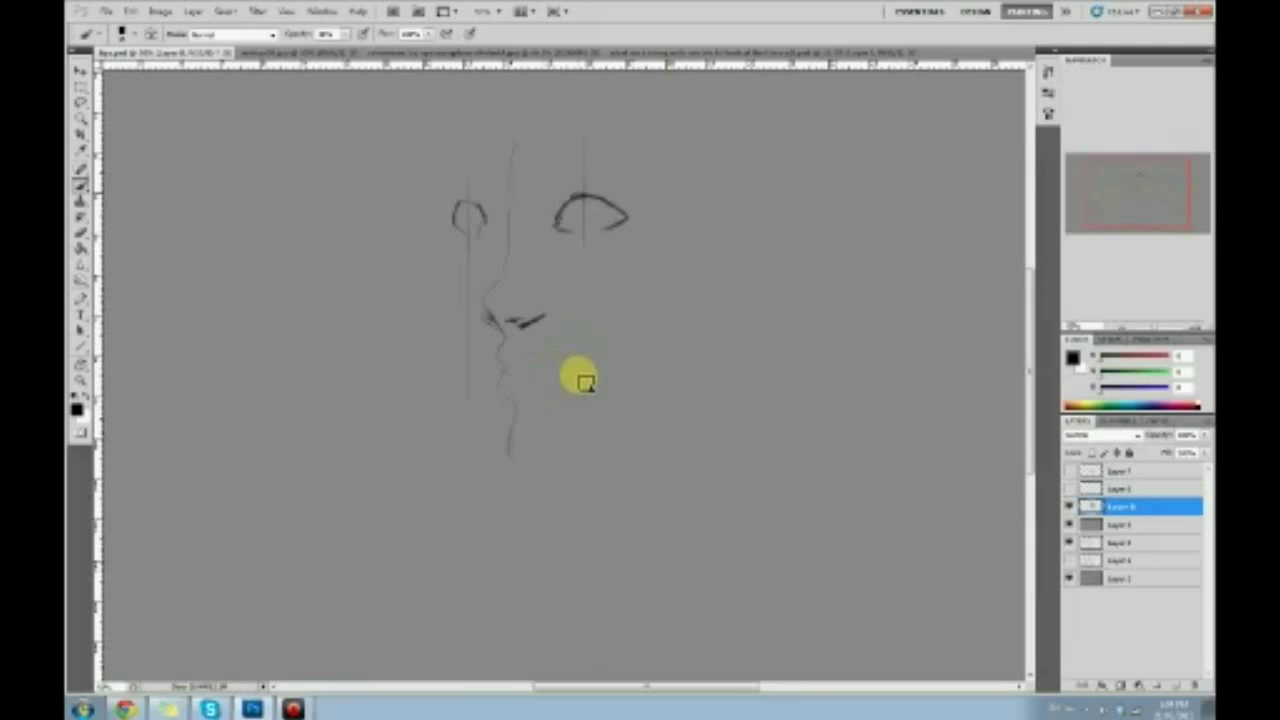
mouse_move(545, 321)
left_mouse_down()
mouse_move(570, 449)
mouse_move(548, 291)
left_mouse_up()
left_click_drag(483, 325, 483, 419)
left_click_drag(483, 262, 483, 465)
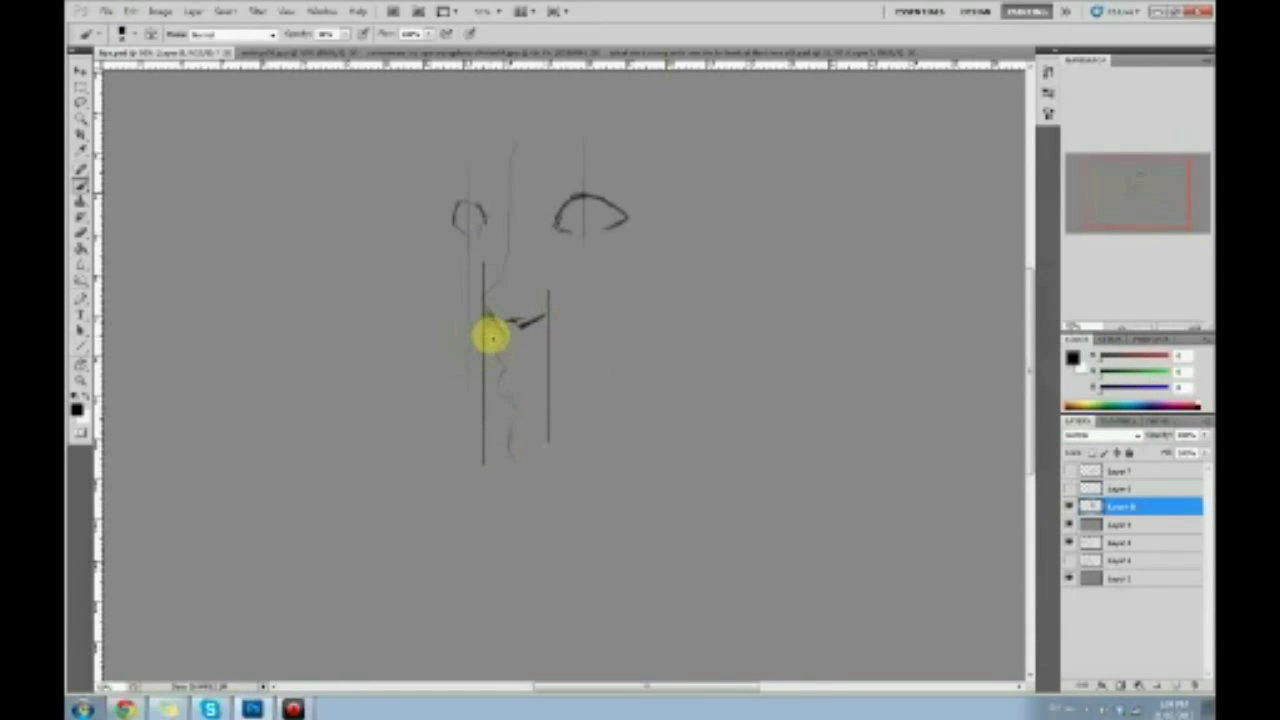
key("ctrl+z")
key("ctrl+z")
Mark the two mouth corners below the nose and darken the lip section of the profile line.
left_click_drag(505, 322, 545, 314)
mouse_move(623, 351)
left_mouse_down()
mouse_move(564, 369)
mouse_move(427, 352)
left_mouse_up()
key("ctrl+z")
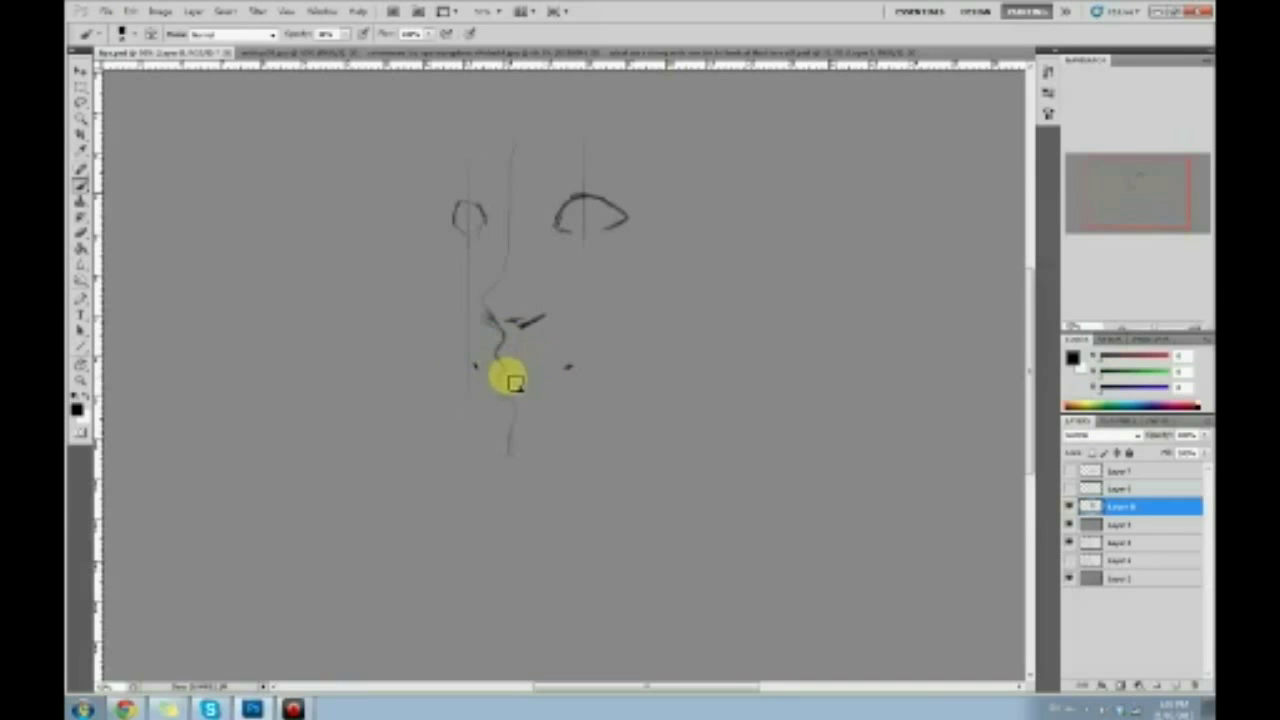
mouse_move(502, 398)
left_mouse_down()
mouse_move(508, 305)
mouse_move(503, 293)
mouse_move(501, 327)
mouse_move(492, 300)
mouse_move(515, 143)
left_mouse_up()
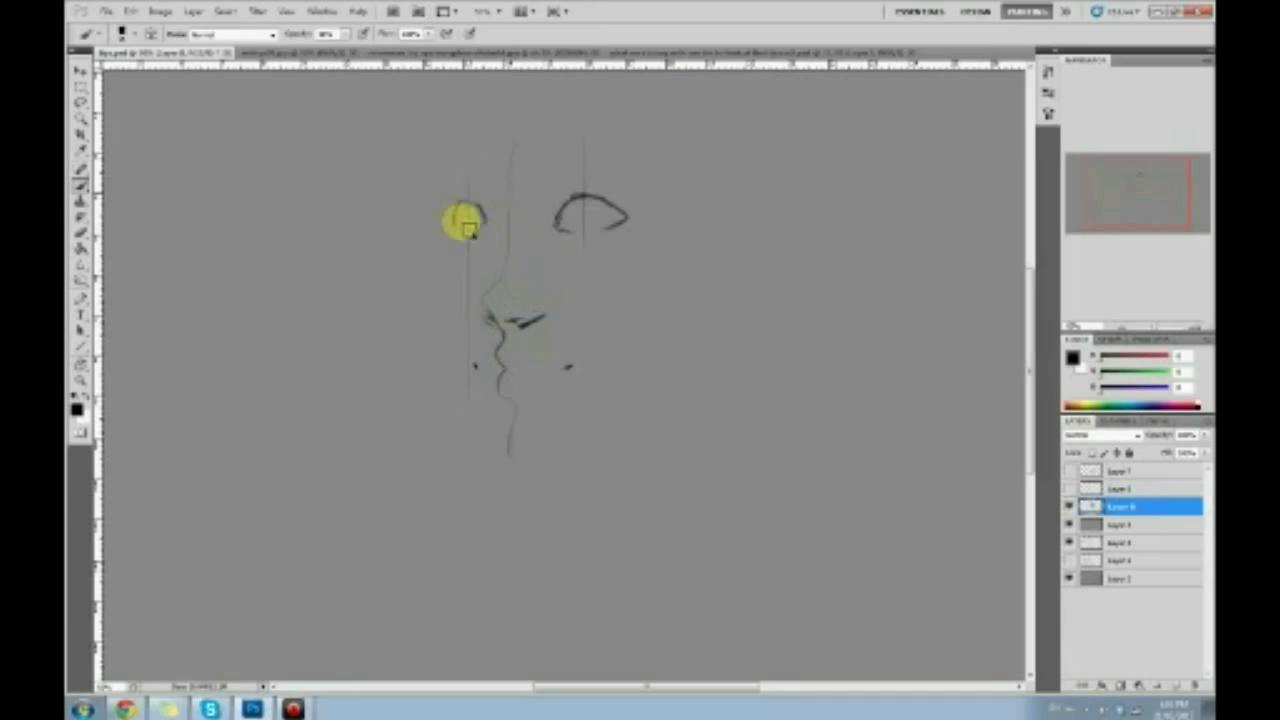
Beside the face, sketch a lip diagram with a curved profile, two corner points joined to its centre, and lip edges.
left_click_drag(655, 276, 686, 371)
key("ctrl+z")
mouse_move(669, 263)
left_mouse_down()
mouse_move(646, 317)
mouse_move(668, 347)
mouse_move(654, 349)
mouse_move(654, 380)
mouse_move(689, 424)
left_mouse_up()
left_click(608, 334)
left_click_drag(608, 334, 737, 337)
mouse_move(680, 390)
left_mouse_down()
mouse_move(649, 398)
mouse_move(680, 389)
left_mouse_up()
mouse_move(634, 294)
left_mouse_down()
mouse_move(678, 291)
mouse_move(638, 298)
mouse_move(658, 261)
left_mouse_up()
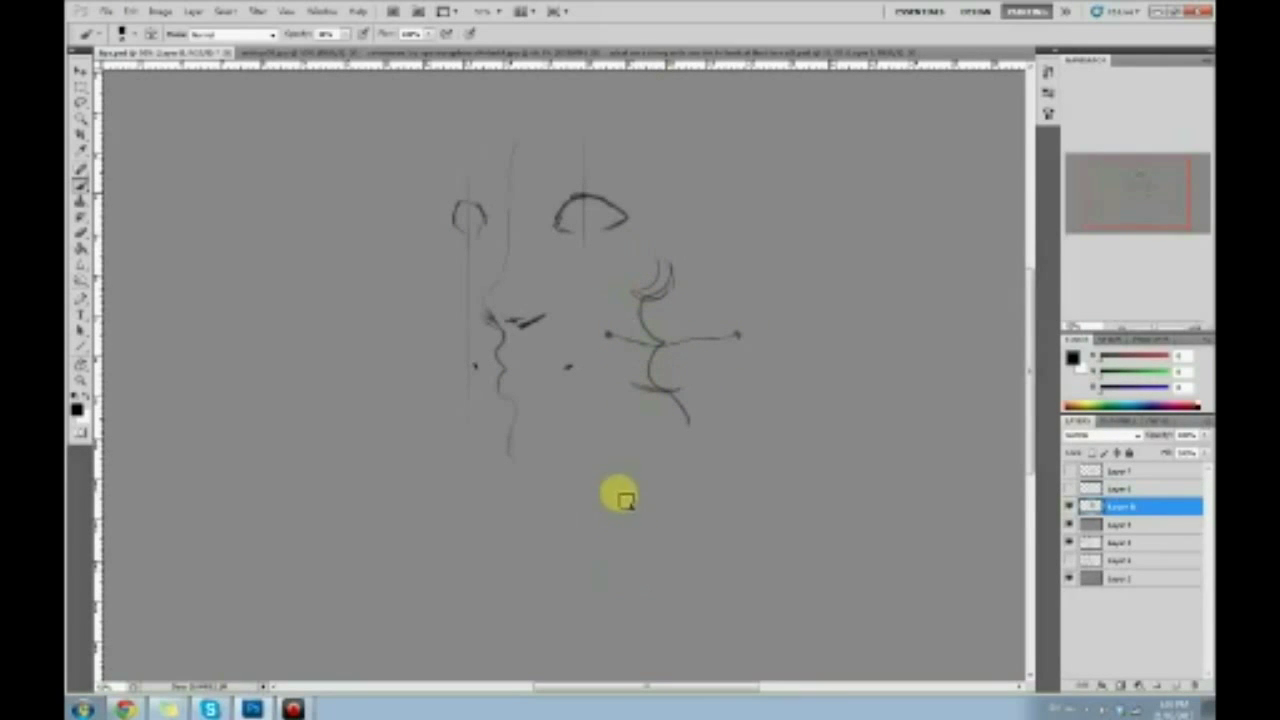
Undo the lip diagram strokes beside the face.
key("ctrl+alt+z")
key("ctrl+alt+z")
key("ctrl+alt+z")
key("ctrl+alt+z")
key("ctrl+alt+z")
key("ctrl+alt+z")
key("ctrl+alt+z")
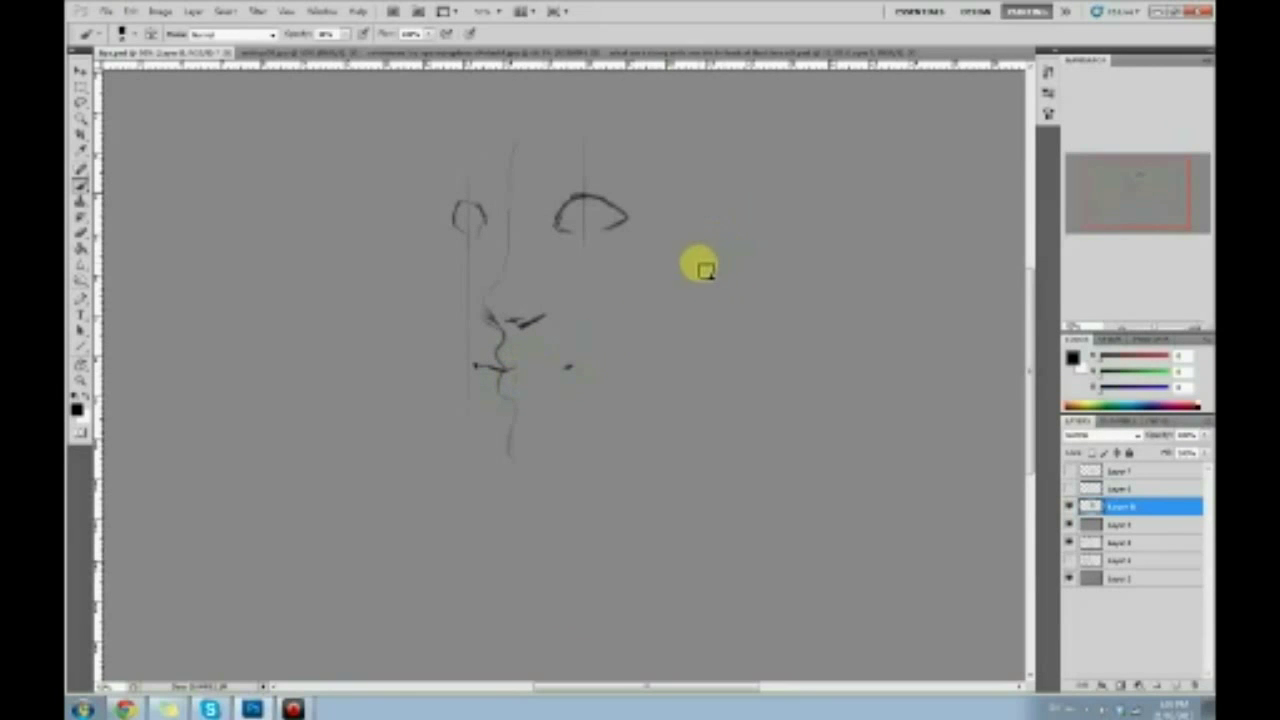
Sketch a pair of lips with a central oval and an upward arrow beside the face, and undo the sketch.
mouse_move(700, 262)
left_mouse_down()
mouse_move(778, 275)
mouse_move(862, 246)
left_mouse_up()
mouse_move(694, 256)
left_mouse_down()
mouse_move(792, 236)
mouse_move(860, 246)
left_mouse_up()
mouse_move(785, 278)
left_mouse_down()
mouse_move(790, 298)
mouse_move(790, 246)
left_mouse_up()
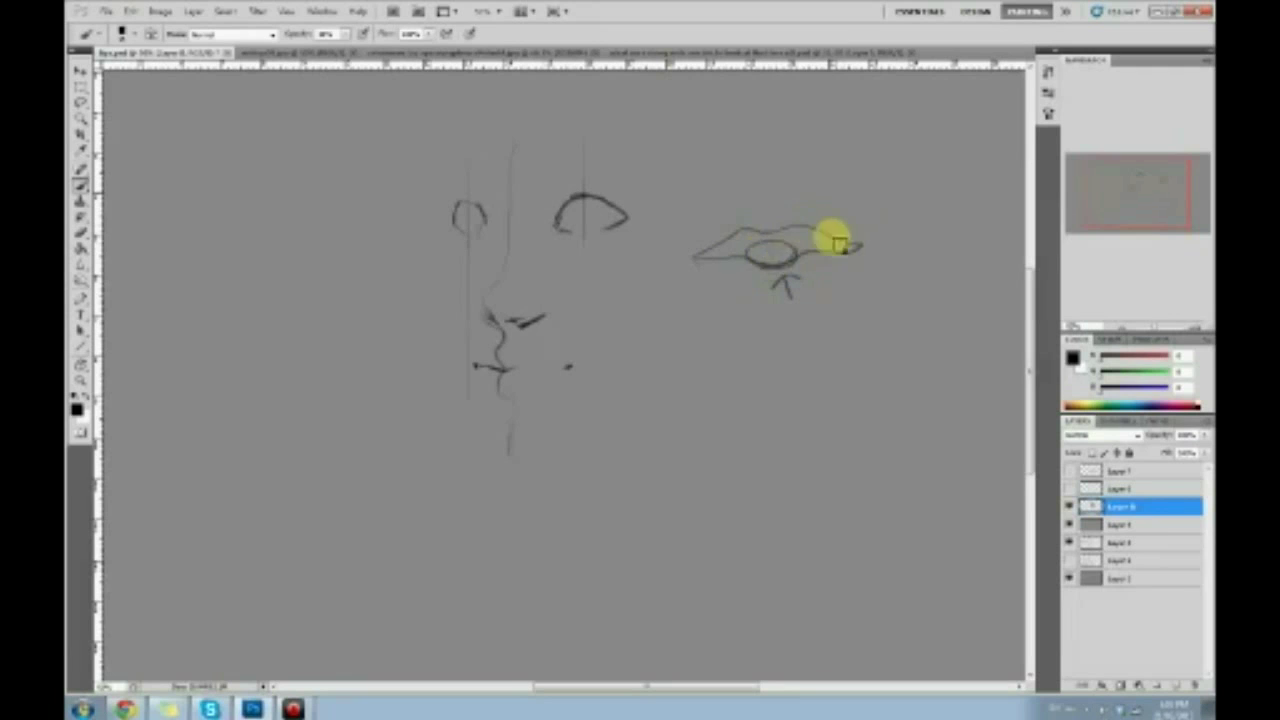
mouse_move(697, 259)
left_mouse_down()
mouse_move(725, 296)
mouse_move(859, 267)
left_mouse_up()
key("ctrl+z")
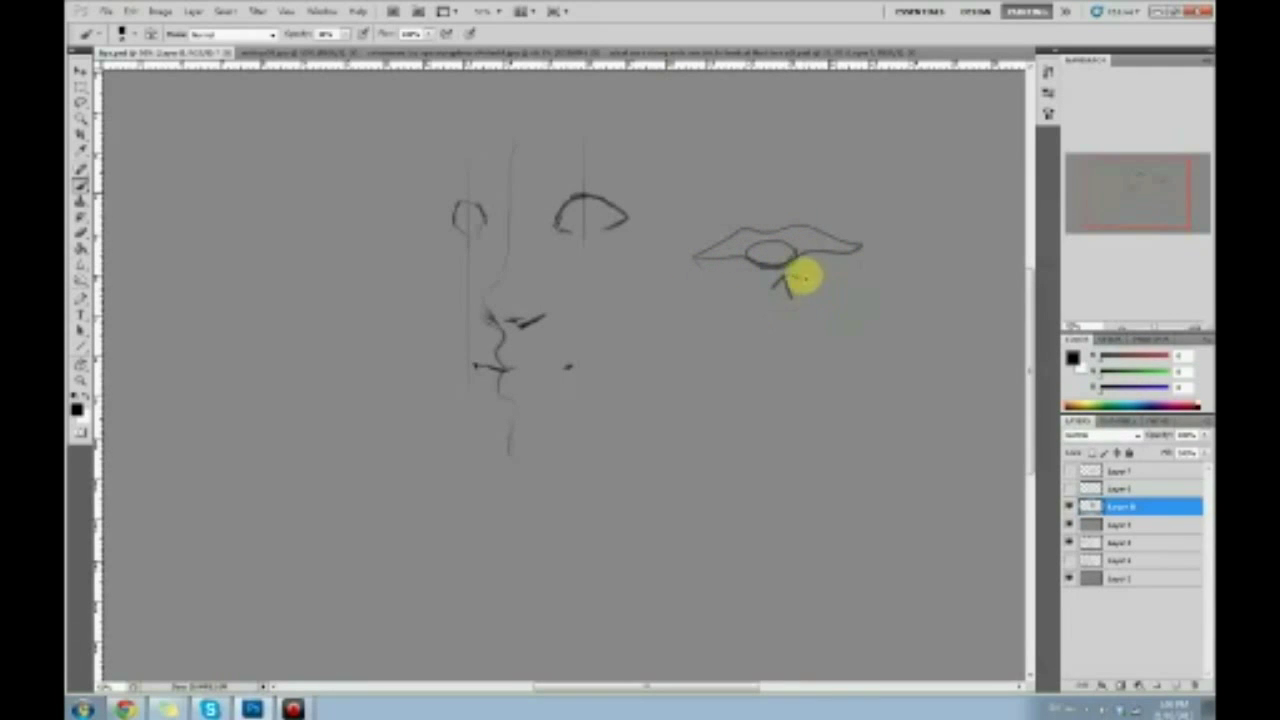
key("ctrl+alt+z")
key("ctrl+alt+z")
key("ctrl+alt+z")
key("ctrl+alt+z")
key("ctrl+alt+z")
key("ctrl+alt+z")
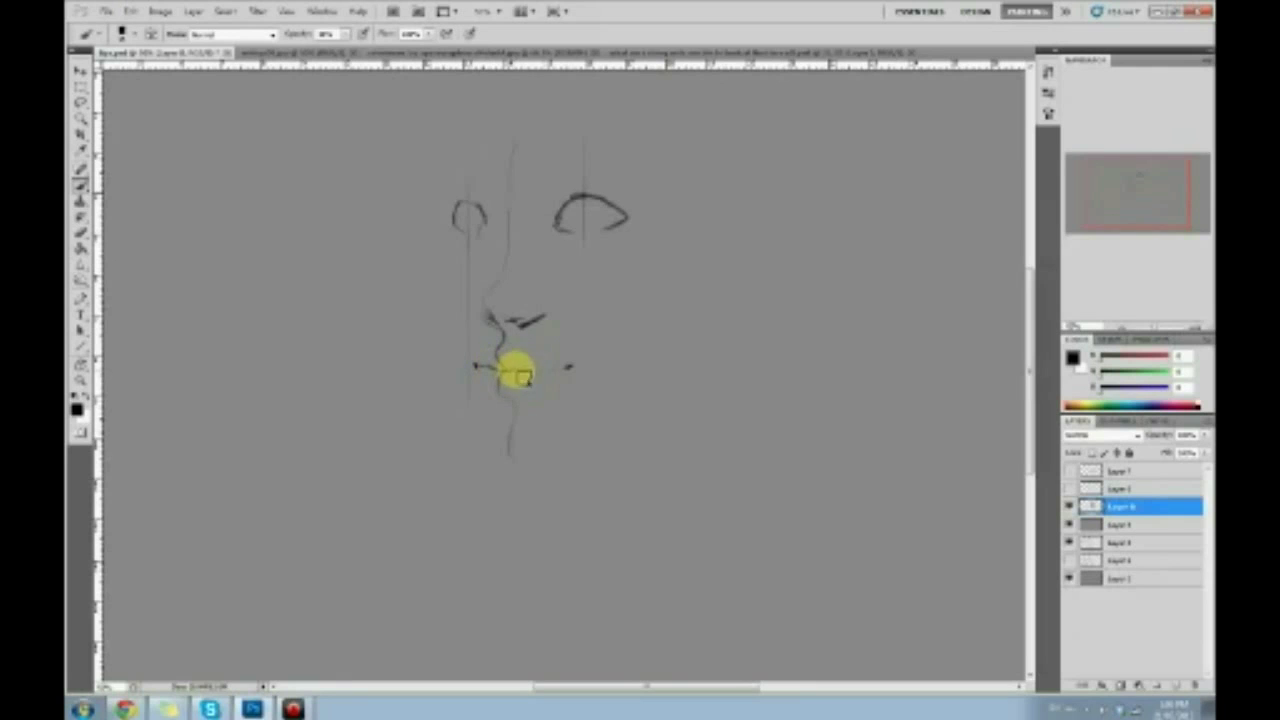
Extend the mouth line to the near corner, outline the upper and lower lip edges, and fade the face sketch with the Eraser.
left_click_drag(515, 368, 568, 364)
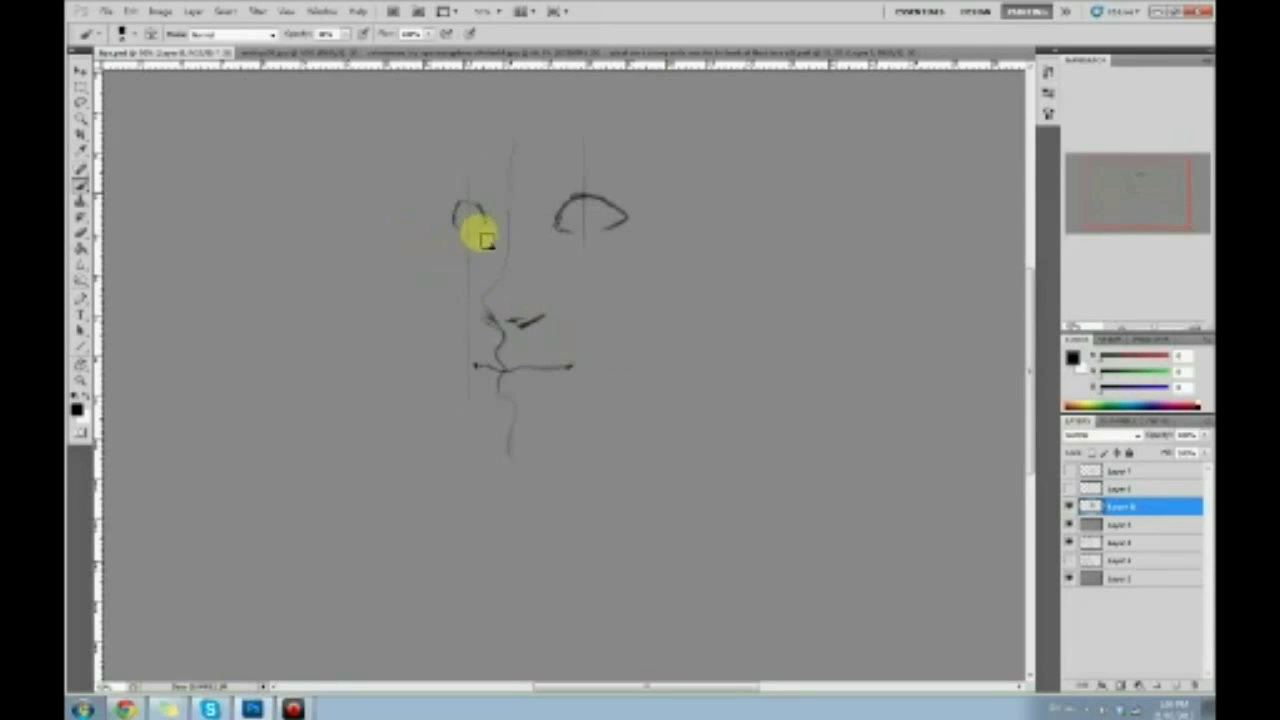
left_click_drag(522, 304, 530, 300)
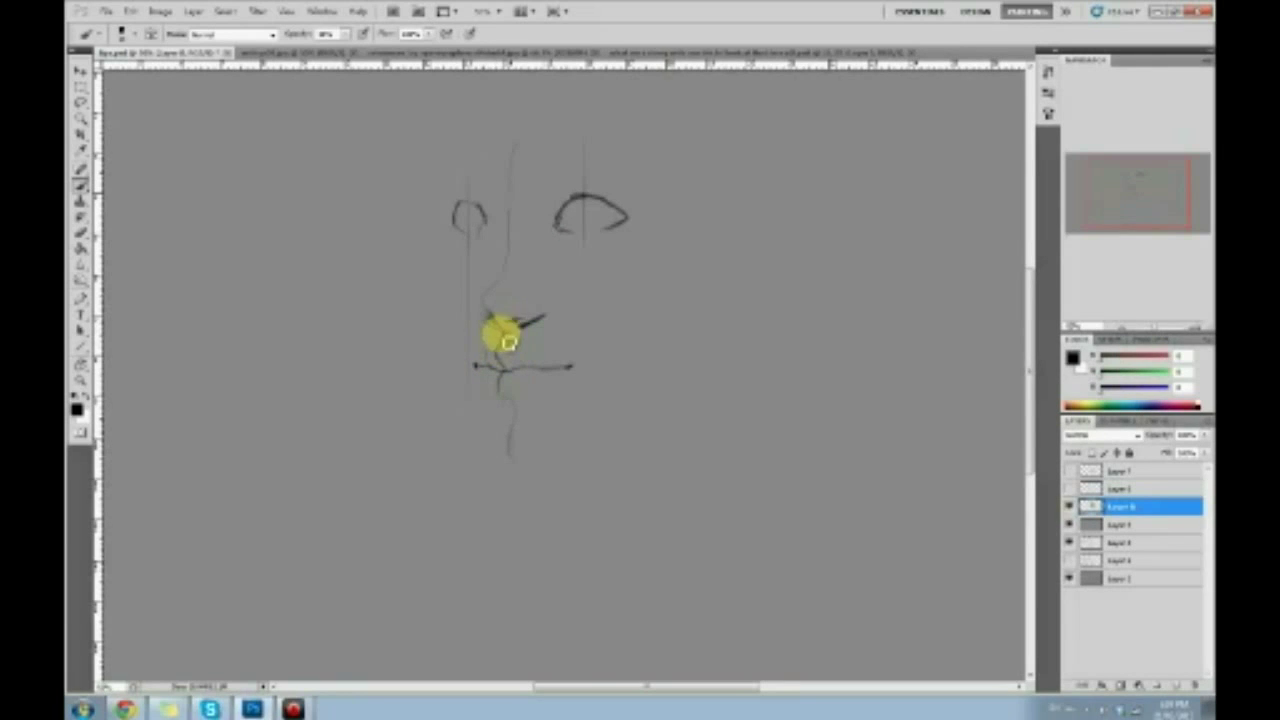
mouse_move(503, 357)
left_mouse_down()
mouse_move(515, 337)
mouse_move(502, 348)
left_mouse_up()
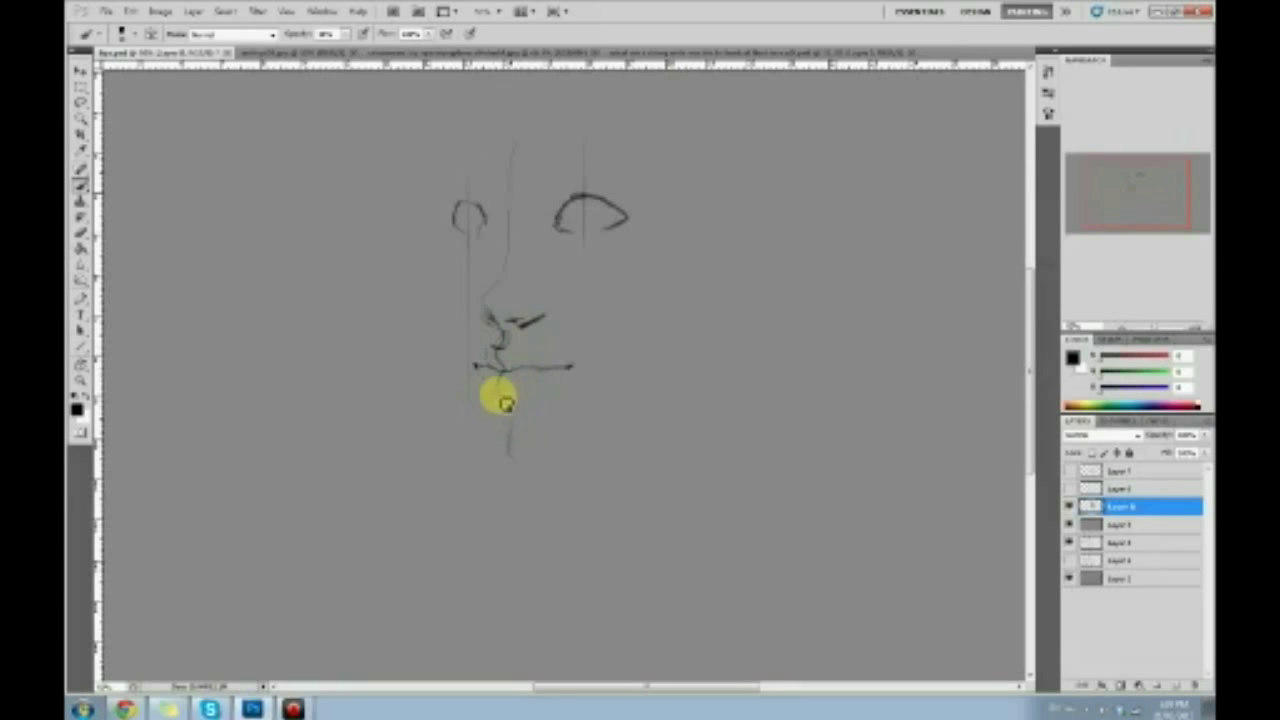
left_click_drag(497, 394, 523, 399)
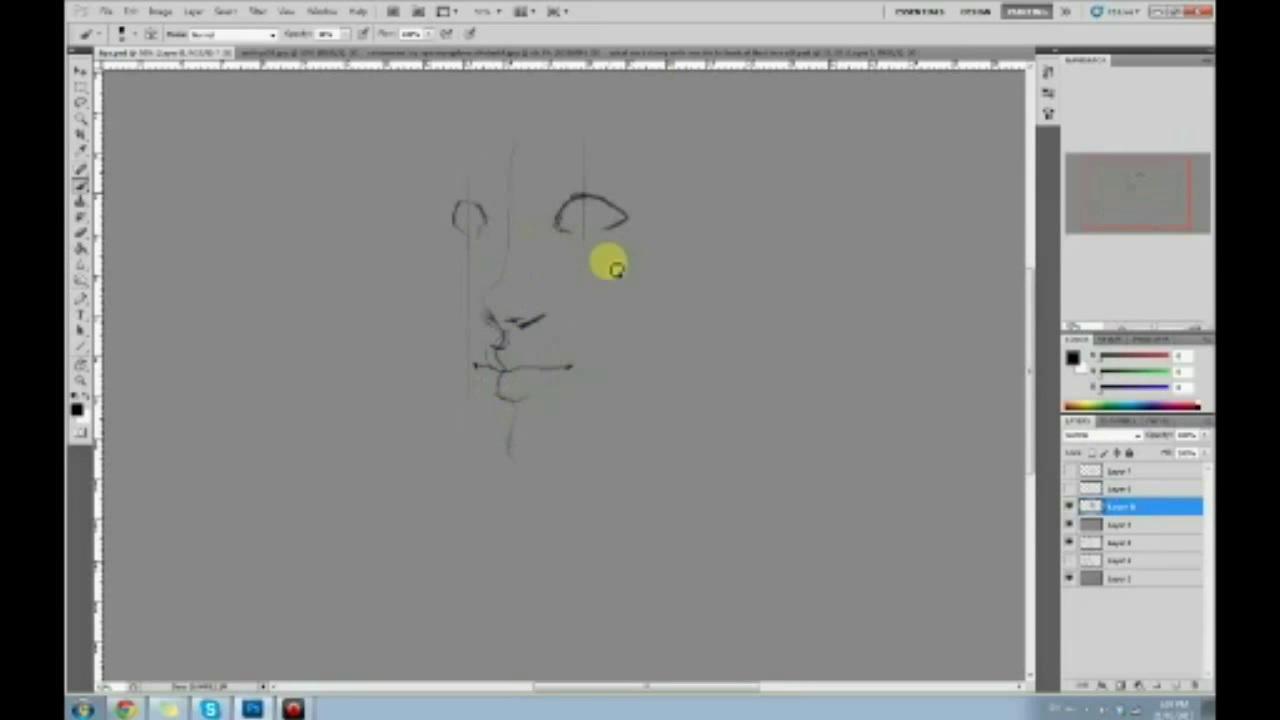
key("e")
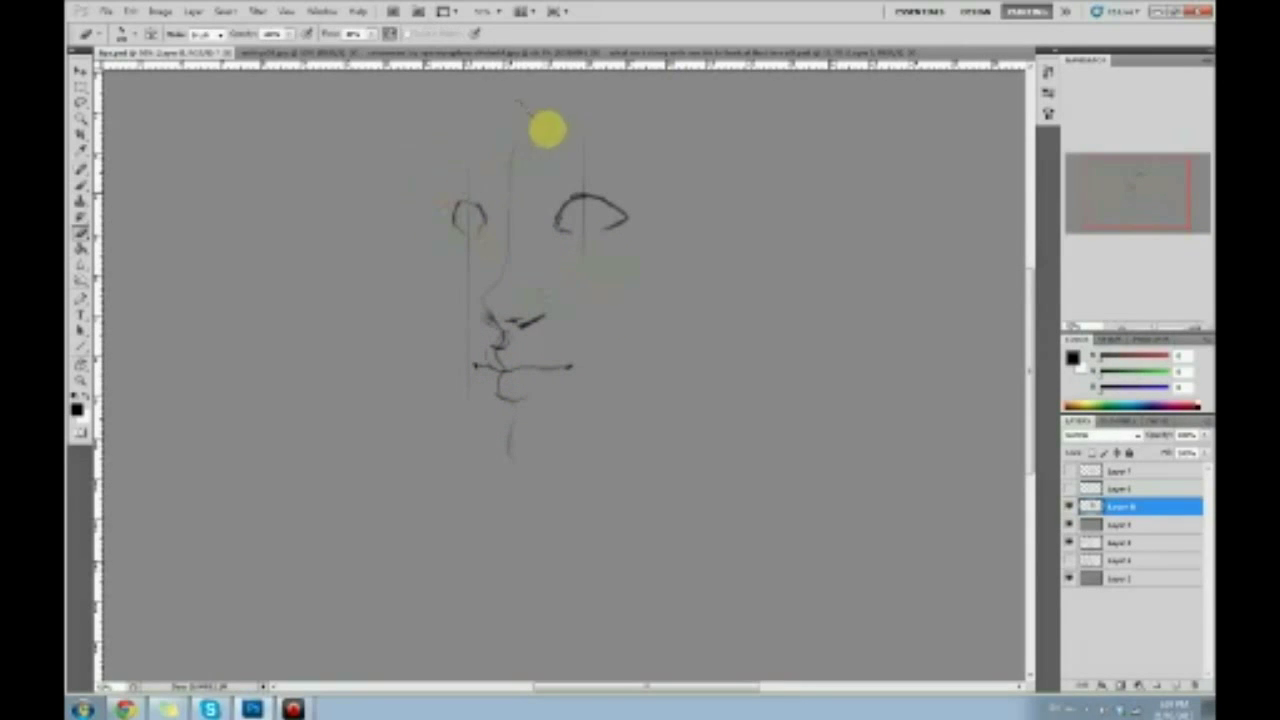
mouse_move(573, 198)
left_mouse_down()
mouse_move(442, 438)
mouse_move(547, 350)
mouse_move(551, 393)
mouse_move(523, 450)
mouse_move(600, 412)
mouse_move(630, 218)
mouse_move(614, 168)
left_mouse_up()
Choose a different brush tip from the brush presets for handwriting.
key("b")
right_click(540, 336)
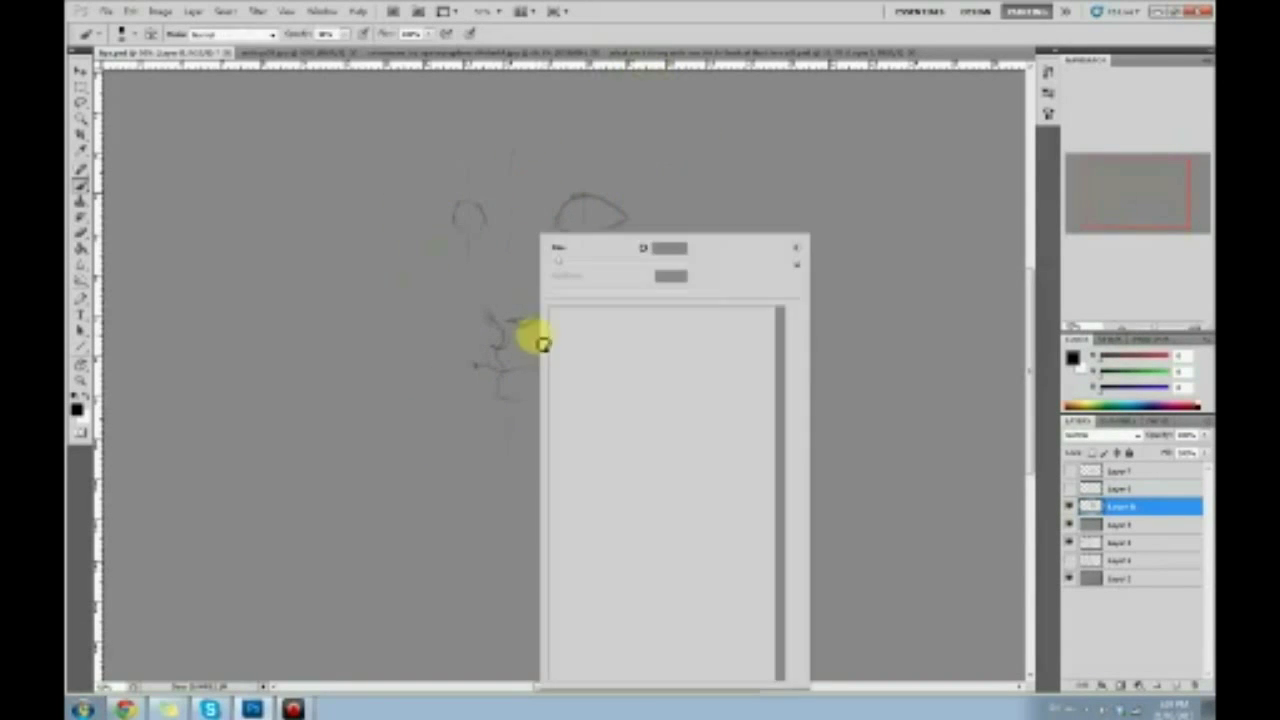
mouse_move(781, 625)
left_mouse_down()
mouse_move(766, 371)
mouse_move(790, 322)
left_mouse_up()
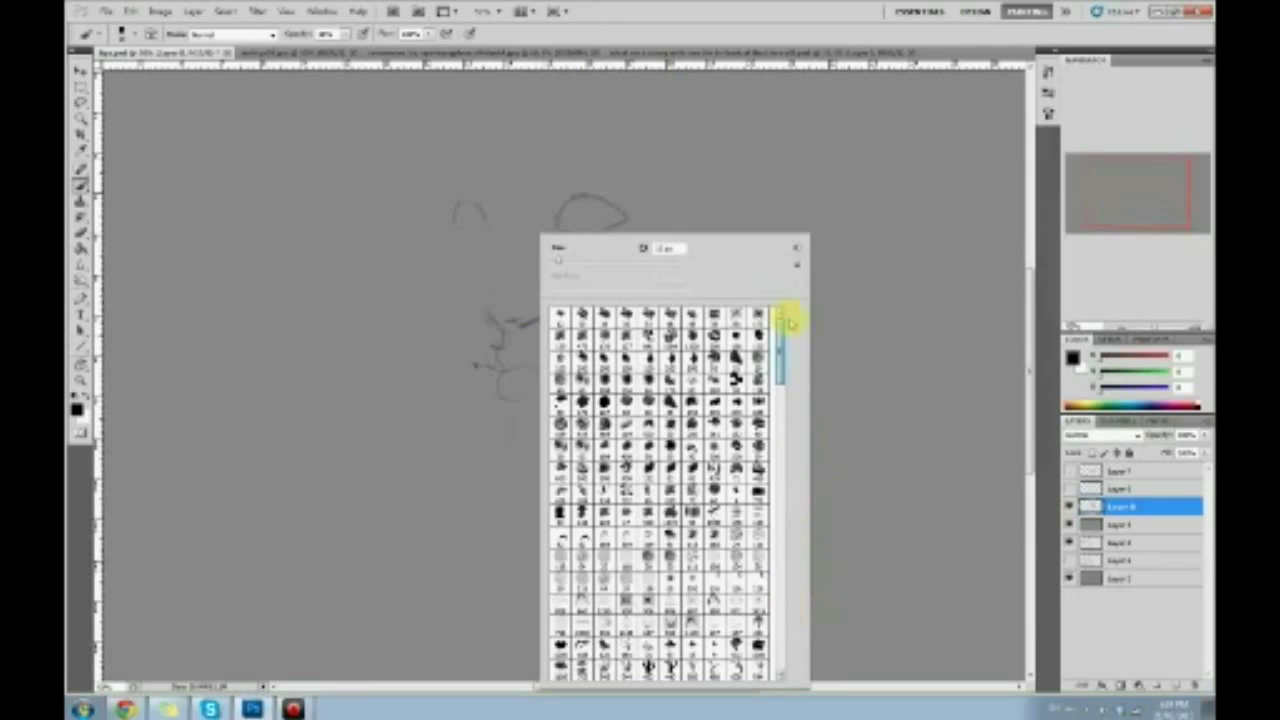
left_click(674, 571)
left_click(886, 382)
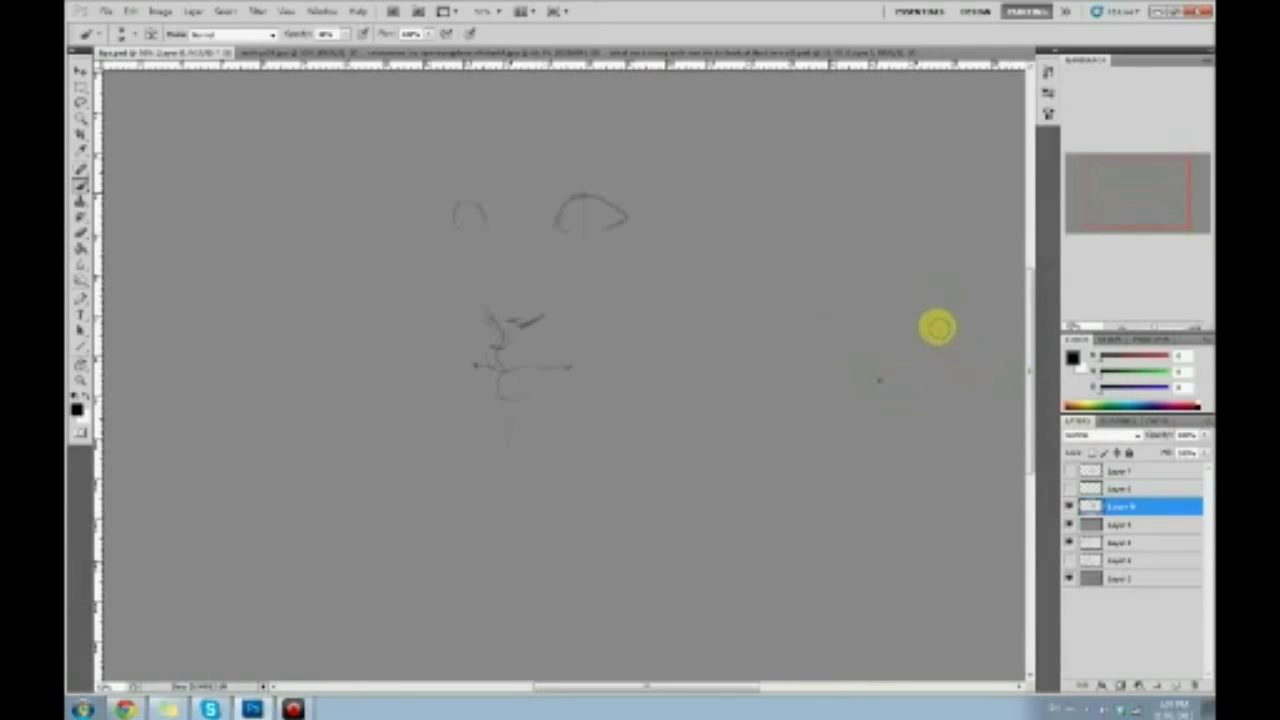
Handwrite the note "1. Symmetry line" beside the eyes of the face sketch.
mouse_move(657, 148)
left_mouse_down()
mouse_move(680, 194)
mouse_move(720, 182)
mouse_move(706, 184)
left_mouse_up()
left_click(686, 183)
left_click_drag(732, 162, 743, 178)
mouse_move(750, 158)
left_mouse_down()
mouse_move(760, 200)
mouse_move(806, 152)
mouse_move(911, 143)
mouse_move(918, 185)
left_mouse_up()
mouse_move(749, 214)
left_mouse_down()
mouse_move(796, 244)
mouse_move(782, 218)
mouse_move(845, 213)
left_mouse_up()
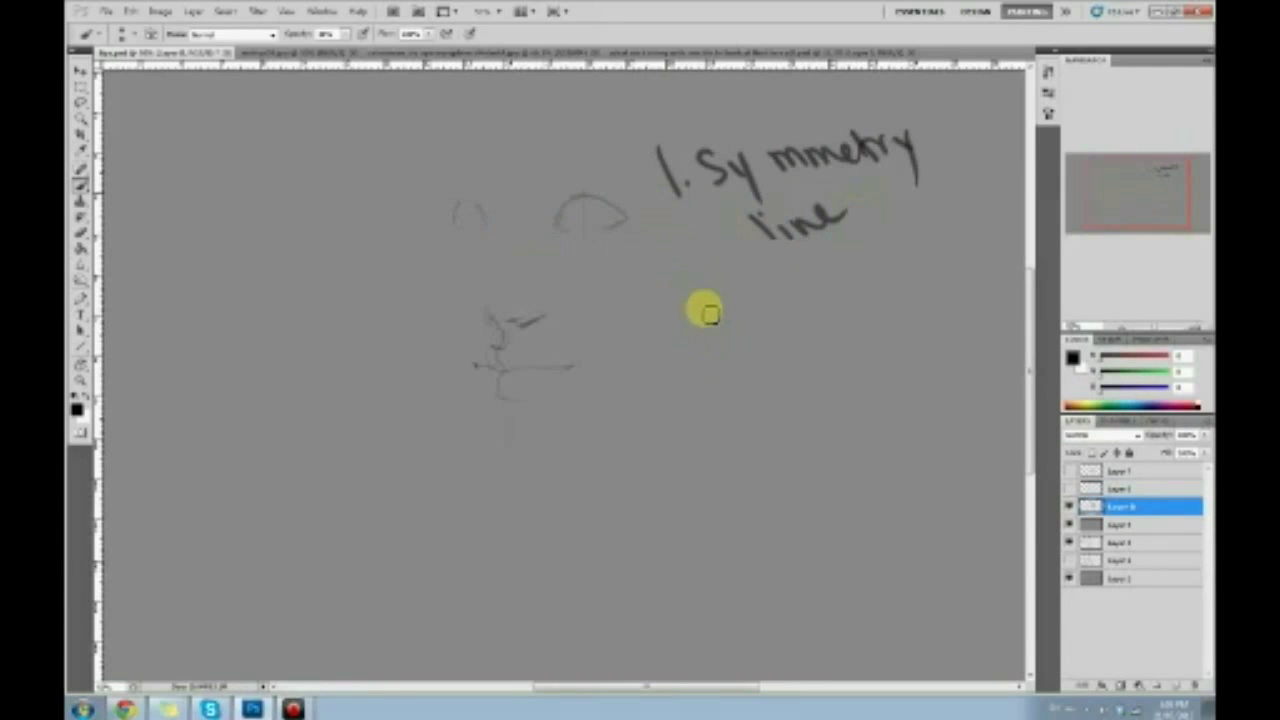
Sketch a round head with curved symmetry lines below the handwritten note, and undo the sketch.
mouse_move(735, 278)
left_mouse_down()
mouse_move(714, 426)
mouse_move(770, 303)
mouse_move(747, 279)
mouse_move(756, 428)
mouse_move(720, 281)
mouse_move(694, 304)
mouse_move(688, 346)
mouse_move(695, 398)
mouse_move(731, 429)
left_mouse_up()
key("ctrl+z")
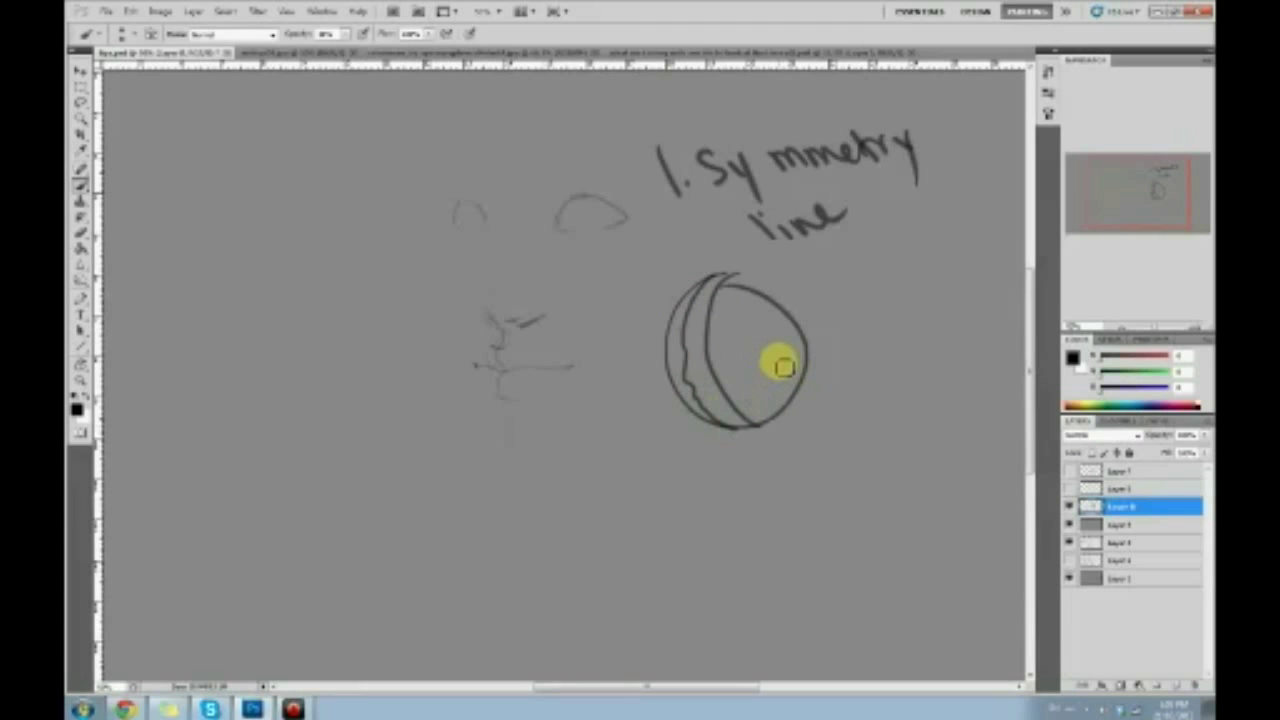
key("ctrl+alt+z")
key("ctrl+alt+z")
key("ctrl+alt+z")
Handwrite "2. Golden Rule line" with an underline below the first note, and try a curved mouth line on the face before undoing it.
left_click_drag(684, 271, 724, 307)
left_click(734, 303)
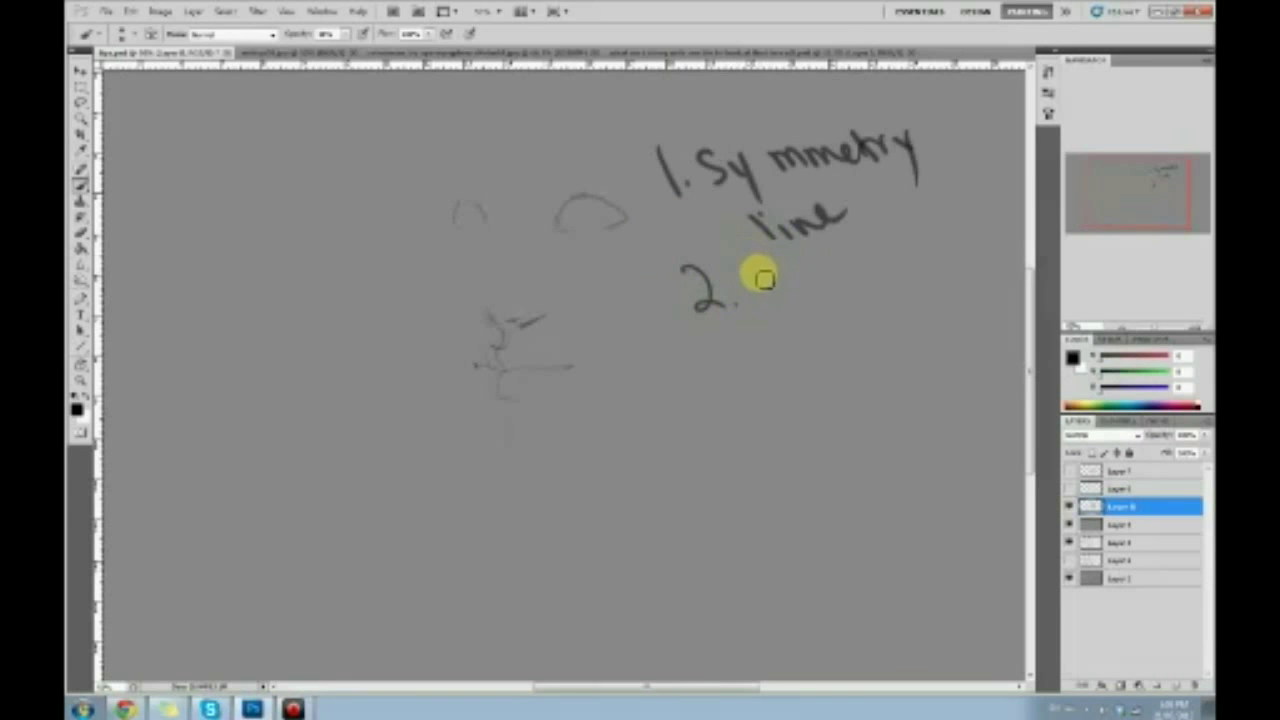
mouse_move(758, 272)
left_mouse_down()
mouse_move(809, 289)
mouse_move(829, 271)
mouse_move(858, 273)
mouse_move(880, 257)
mouse_move(871, 251)
mouse_move(947, 256)
mouse_move(965, 241)
left_mouse_up()
mouse_move(898, 287)
left_mouse_down()
mouse_move(838, 315)
mouse_move(807, 379)
mouse_move(876, 342)
left_mouse_up()
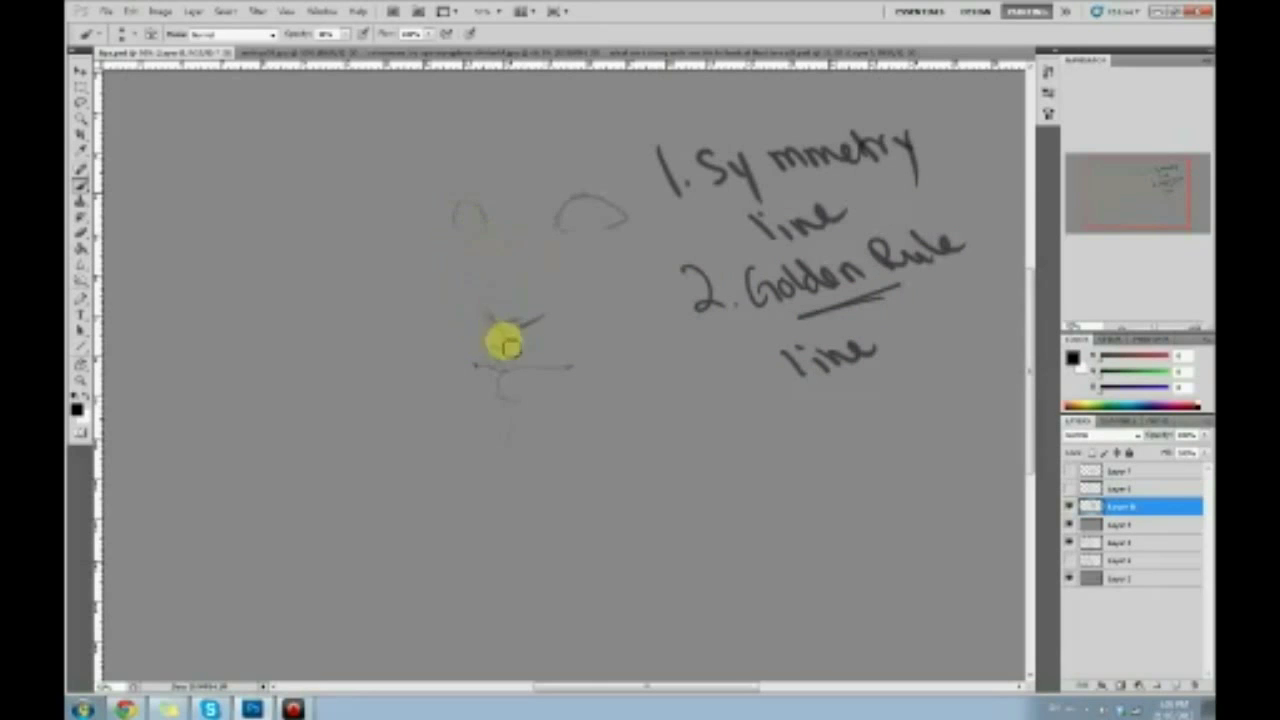
mouse_move(447, 344)
left_mouse_down()
mouse_move(534, 364)
mouse_move(598, 344)
mouse_move(487, 369)
mouse_move(524, 343)
mouse_move(570, 388)
mouse_move(579, 358)
mouse_move(489, 359)
left_mouse_up()
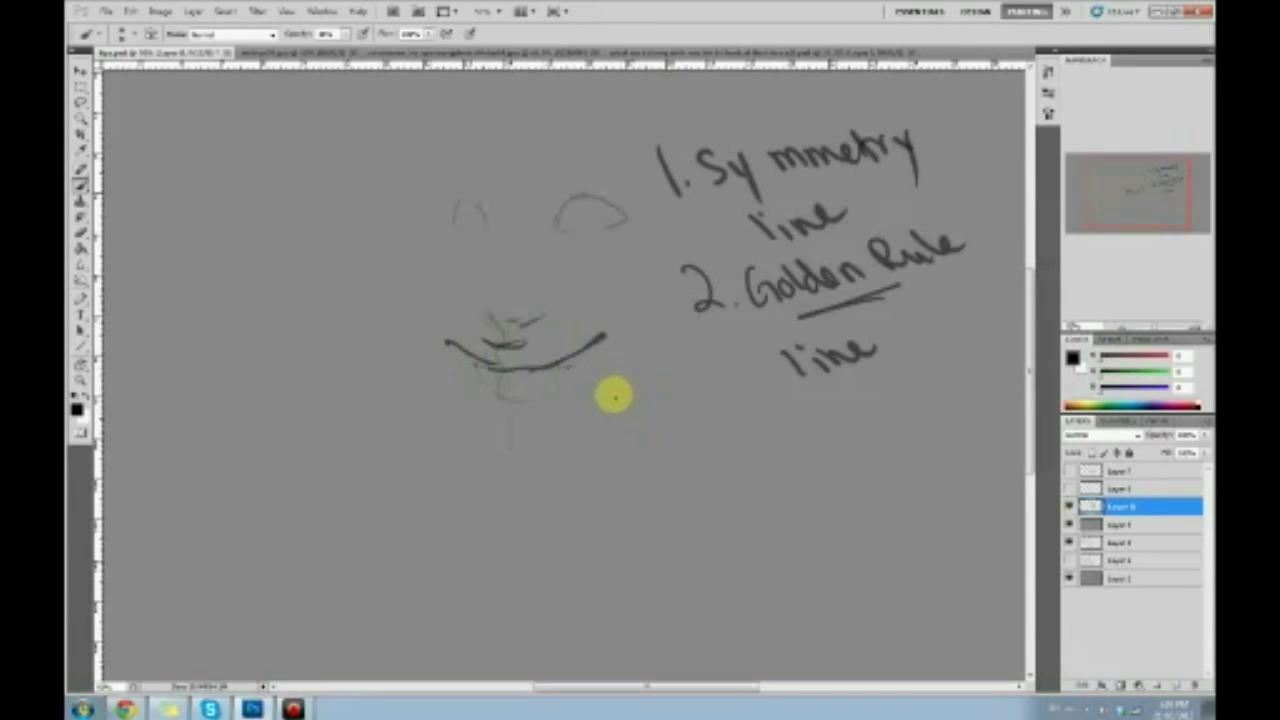
key("ctrl+alt+z")
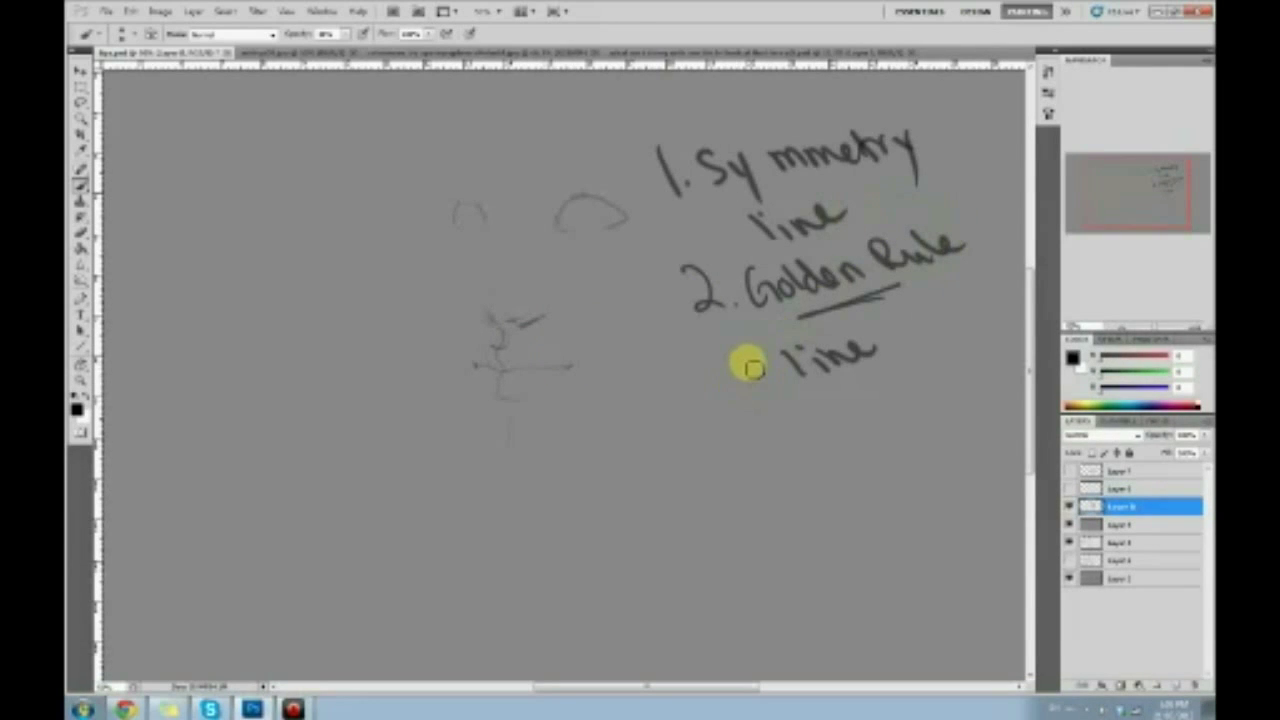
Handwrite "3. Dots" below the second note and draw an arrow pointing at it.
left_click_drag(725, 382, 730, 425)
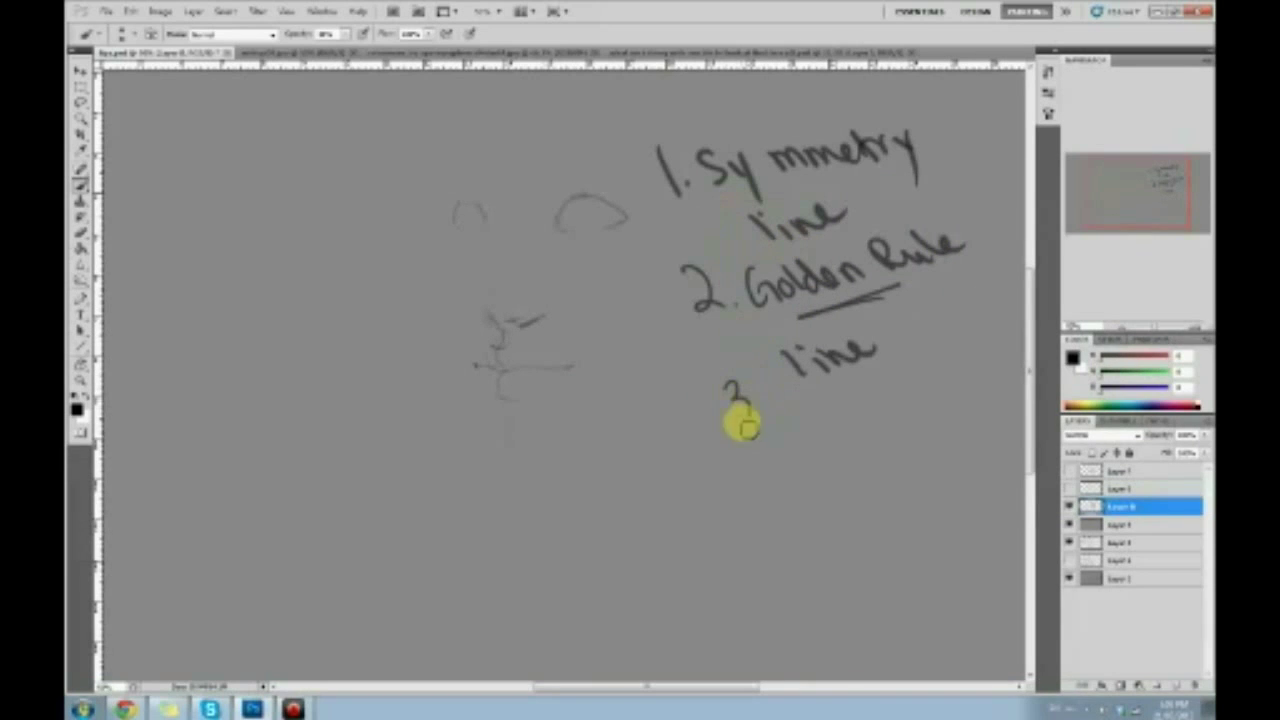
left_click(765, 414)
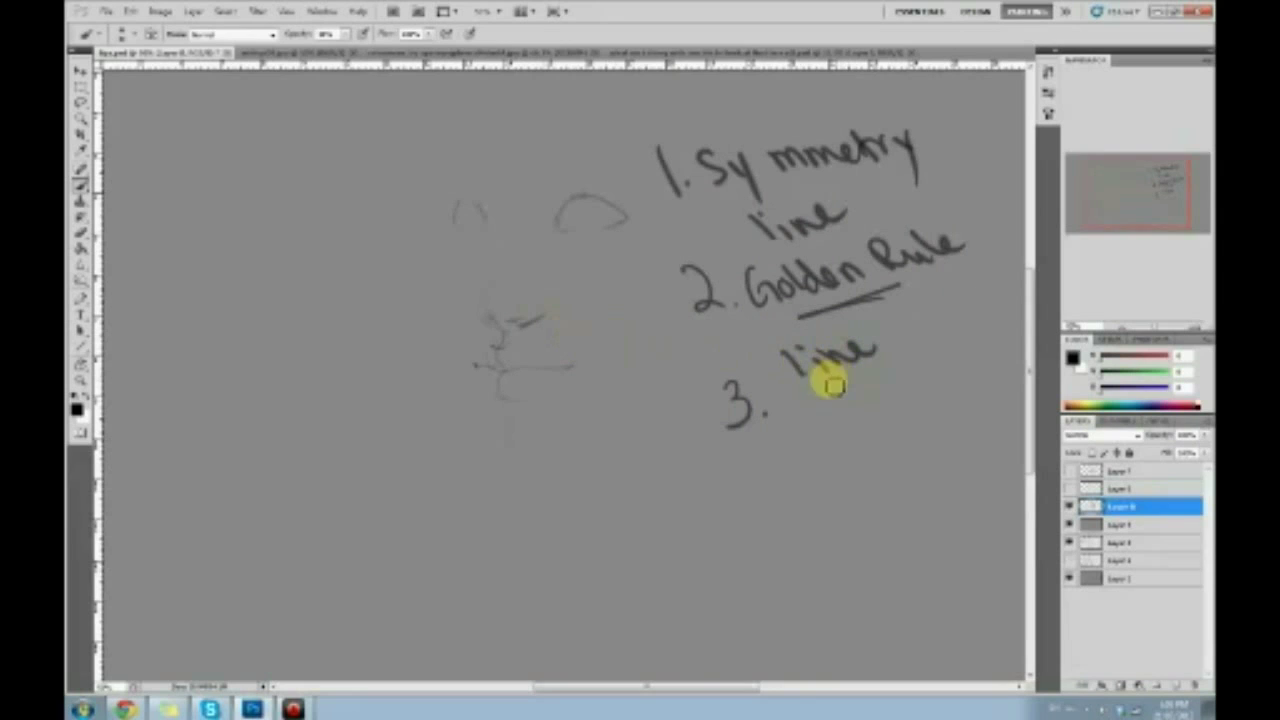
mouse_move(812, 421)
left_mouse_down()
mouse_move(863, 390)
mouse_move(878, 405)
mouse_move(890, 375)
left_mouse_up()
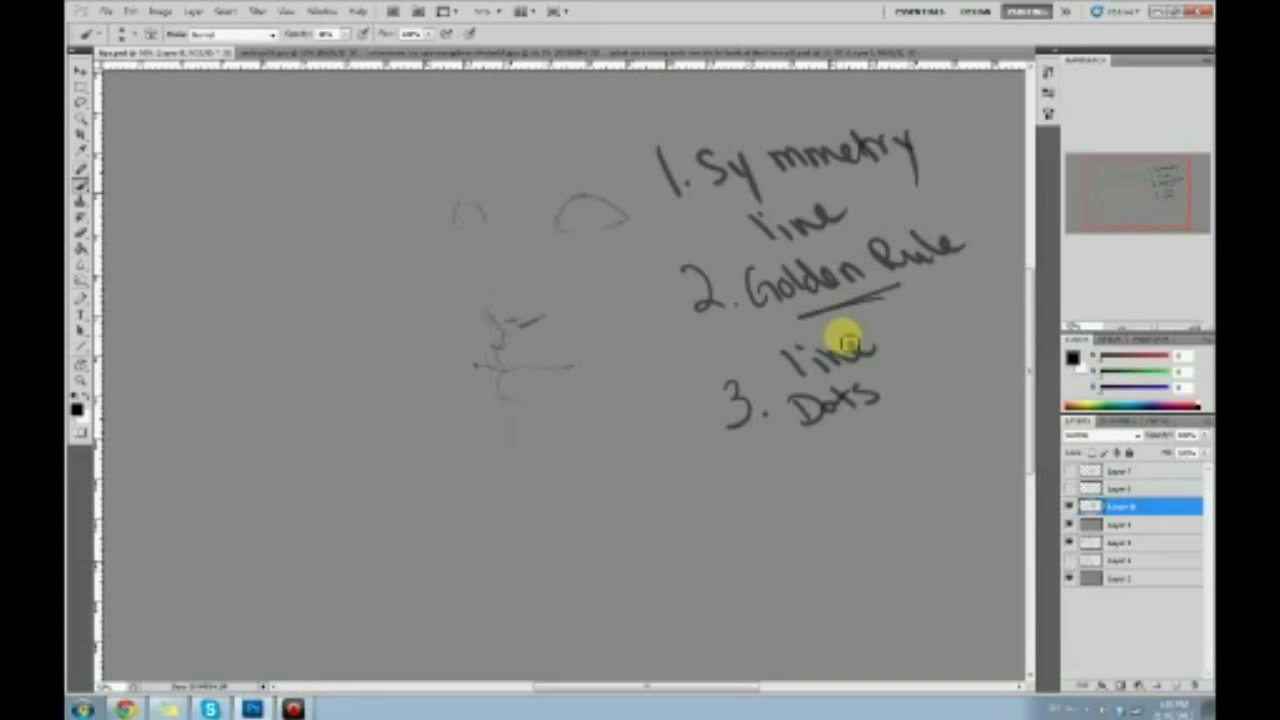
left_click_drag(886, 384, 950, 370)
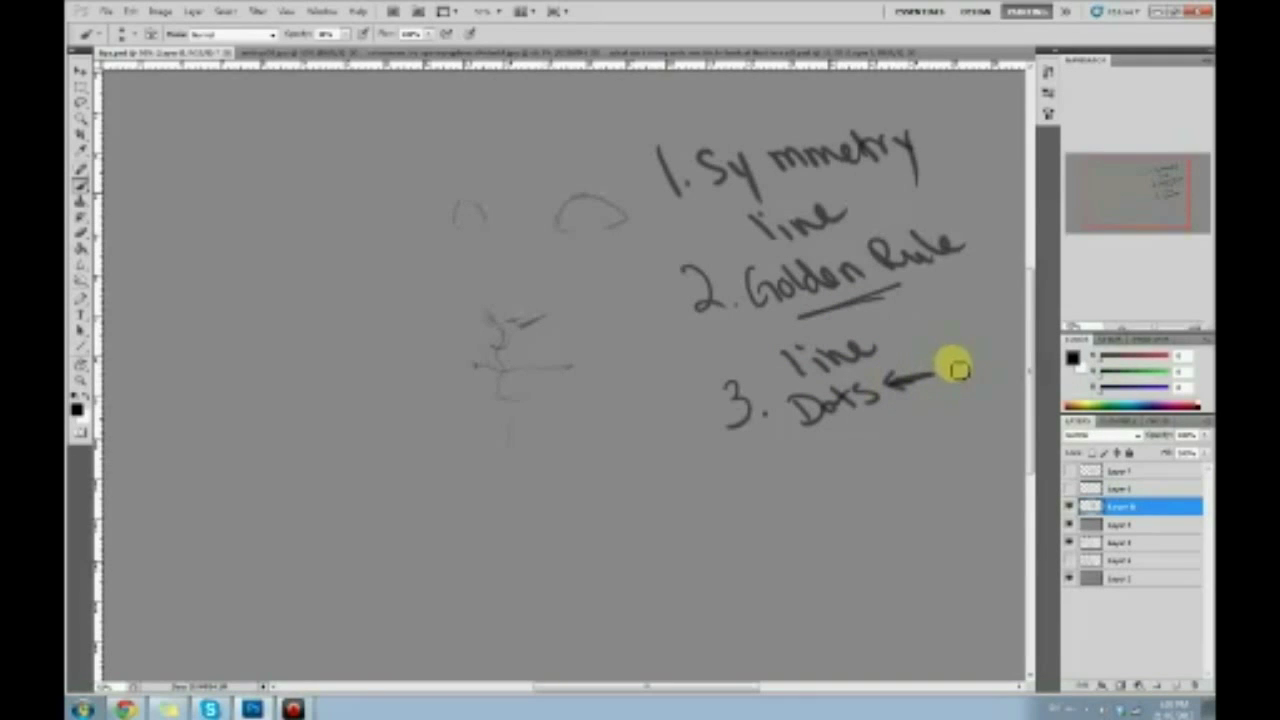
Handwrite "4. Draw the fat from it side" below the third note and underline it twice.
mouse_move(754, 463)
left_mouse_down()
mouse_move(792, 496)
mouse_move(827, 467)
mouse_move(842, 481)
mouse_move(885, 476)
mouse_move(908, 459)
mouse_move(897, 454)
mouse_move(927, 458)
mouse_move(941, 407)
mouse_move(991, 408)
left_mouse_up()
left_click(801, 491)
mouse_move(888, 505)
left_mouse_down()
mouse_move(899, 543)
mouse_move(894, 527)
mouse_move(924, 513)
mouse_move(910, 514)
mouse_move(927, 527)
mouse_move(739, 465)
mouse_move(775, 479)
mouse_move(789, 457)
mouse_move(855, 449)
mouse_move(925, 363)
mouse_move(908, 348)
mouse_move(953, 338)
mouse_move(993, 325)
left_mouse_up()
left_click_drag(815, 508, 978, 392)
left_click_drag(828, 525, 920, 458)
Sketch two example mouth lines with a curved centre dip below the face, and undo them.
mouse_move(500, 498)
left_mouse_down()
mouse_move(549, 508)
mouse_move(469, 509)
mouse_move(608, 500)
left_mouse_up()
left_click_drag(535, 476, 526, 514)
key("ctrl+z")
mouse_move(252, 487)
left_mouse_down()
mouse_move(402, 476)
mouse_move(300, 489)
mouse_move(334, 491)
left_mouse_up()
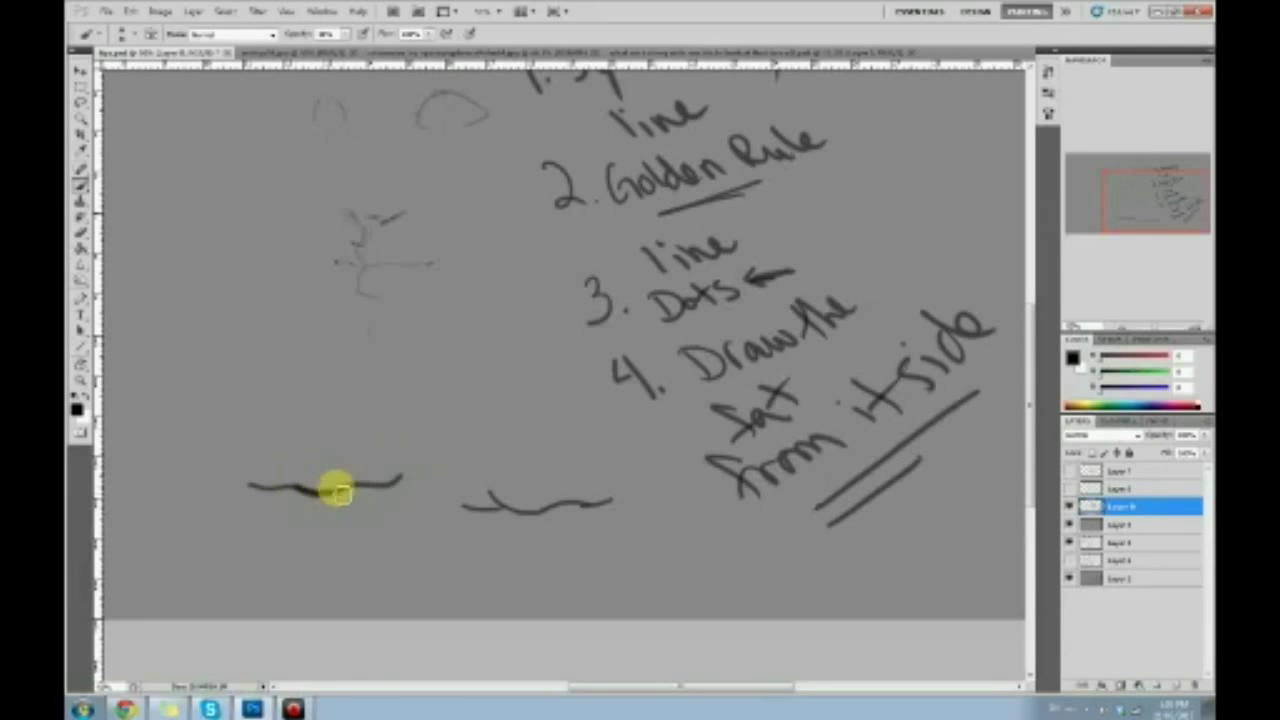
mouse_move(489, 490)
left_mouse_down()
mouse_move(522, 507)
mouse_move(498, 506)
mouse_move(510, 460)
left_mouse_up()
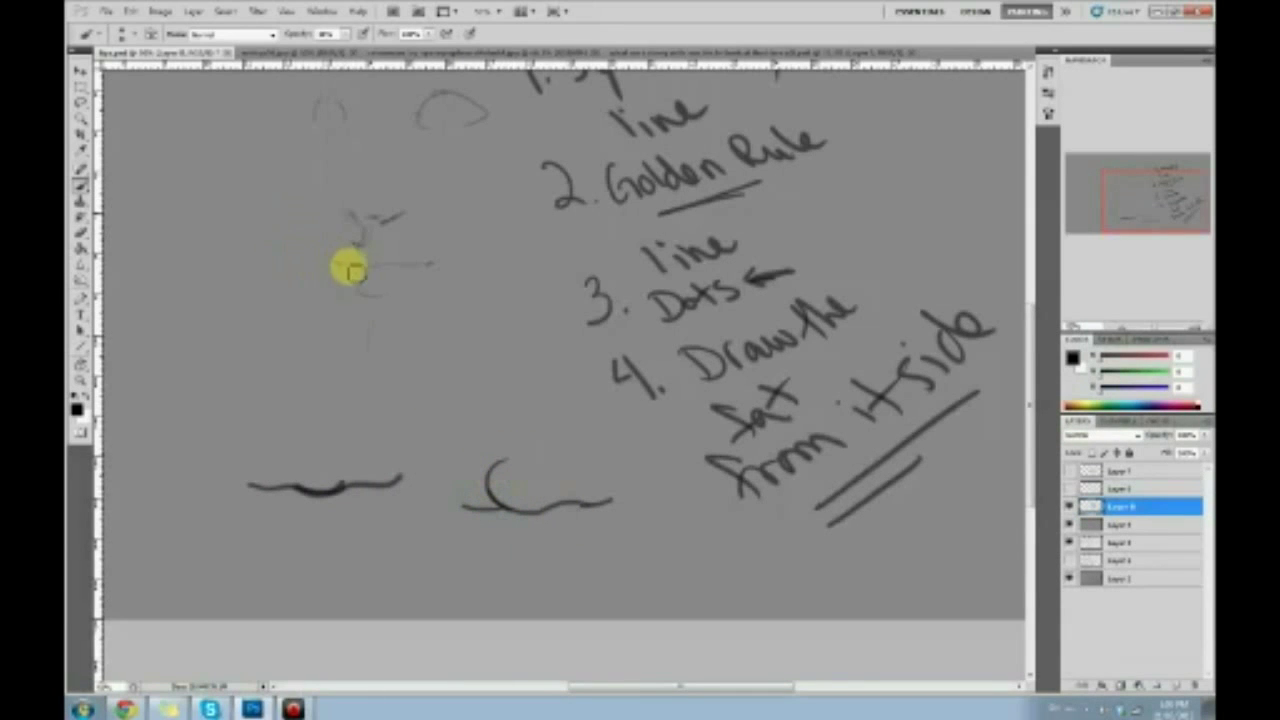
mouse_move(591, 394)
left_mouse_down()
mouse_move(684, 449)
mouse_move(678, 435)
left_mouse_up()
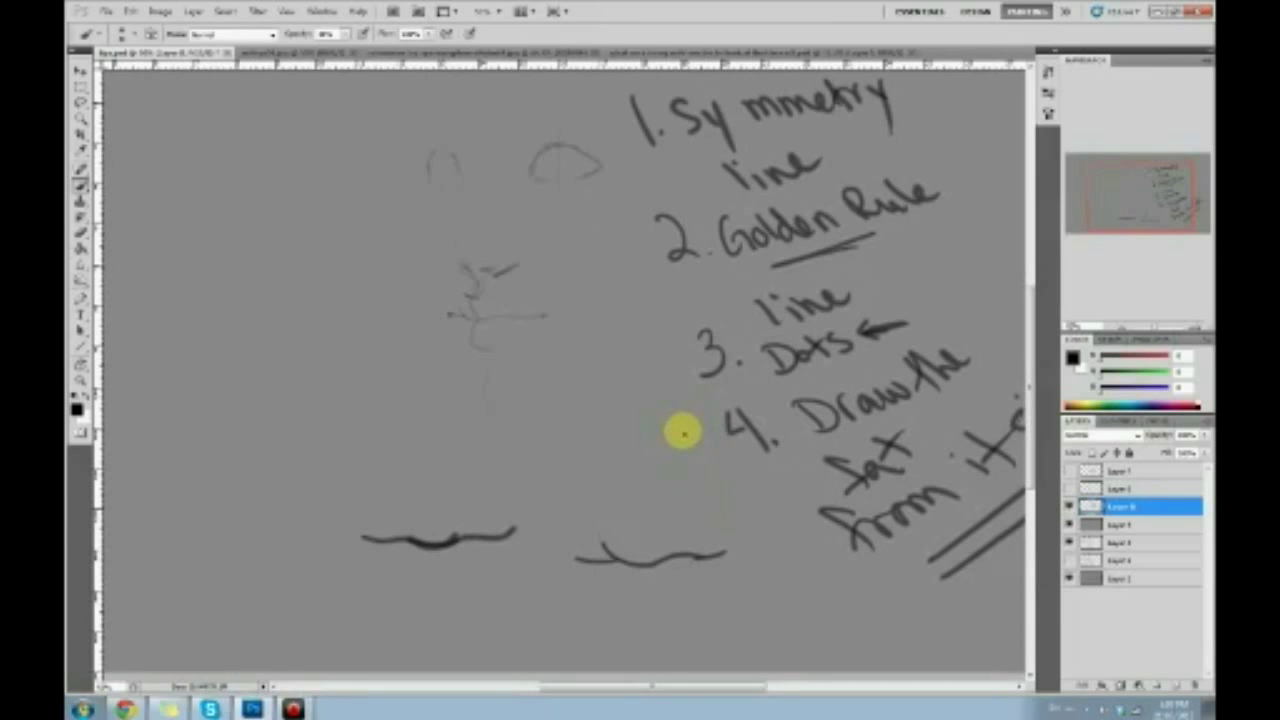
key("ctrl+z")
left_click_drag(690, 430, 440, 434)
left_click_drag(566, 423, 725, 472)
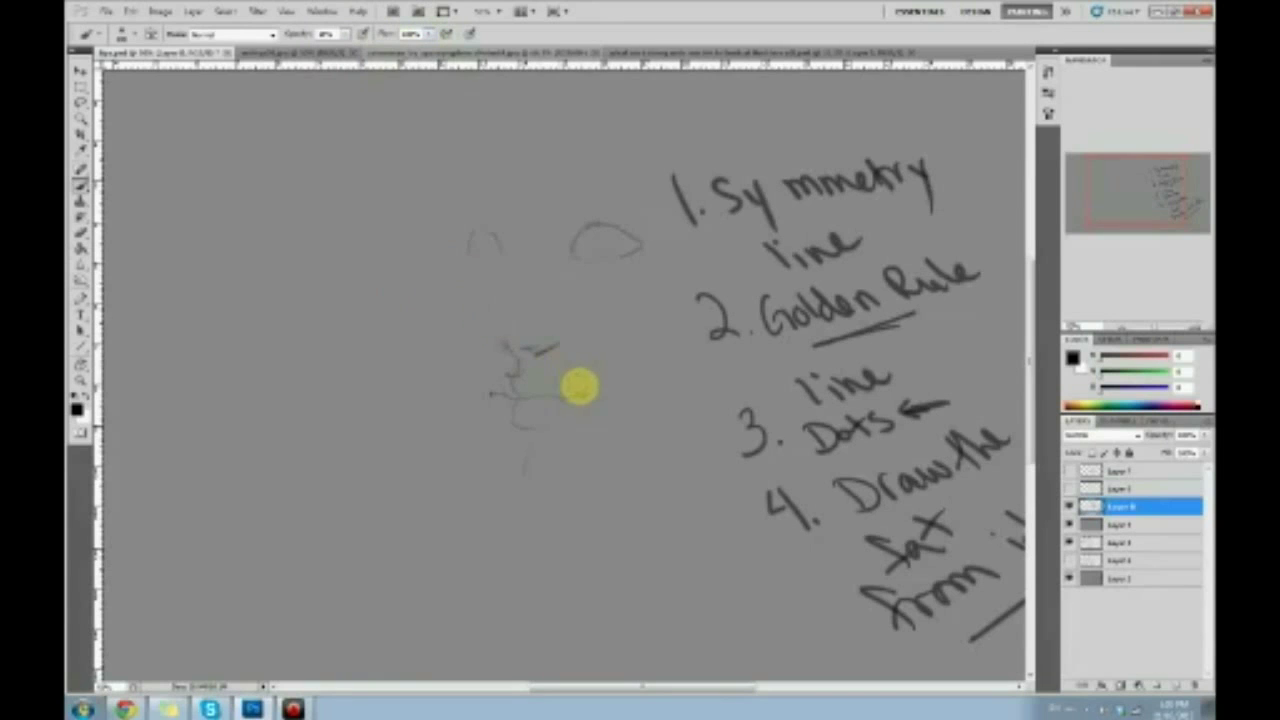
Paint dark mouth corners and soft grey shading on the upper lip and beneath the lower lip of the face sketch.
left_click_drag(586, 394, 490, 391)
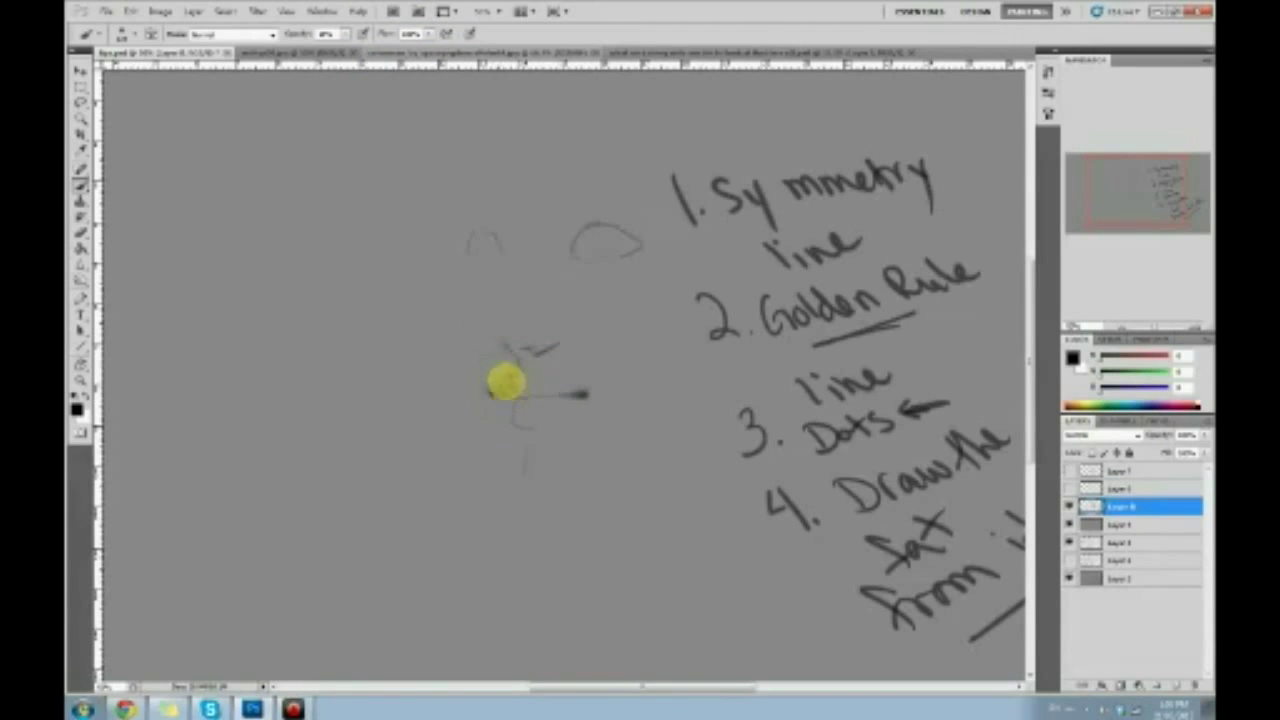
mouse_move(521, 392)
left_mouse_down()
mouse_move(583, 392)
mouse_move(498, 396)
left_mouse_up()
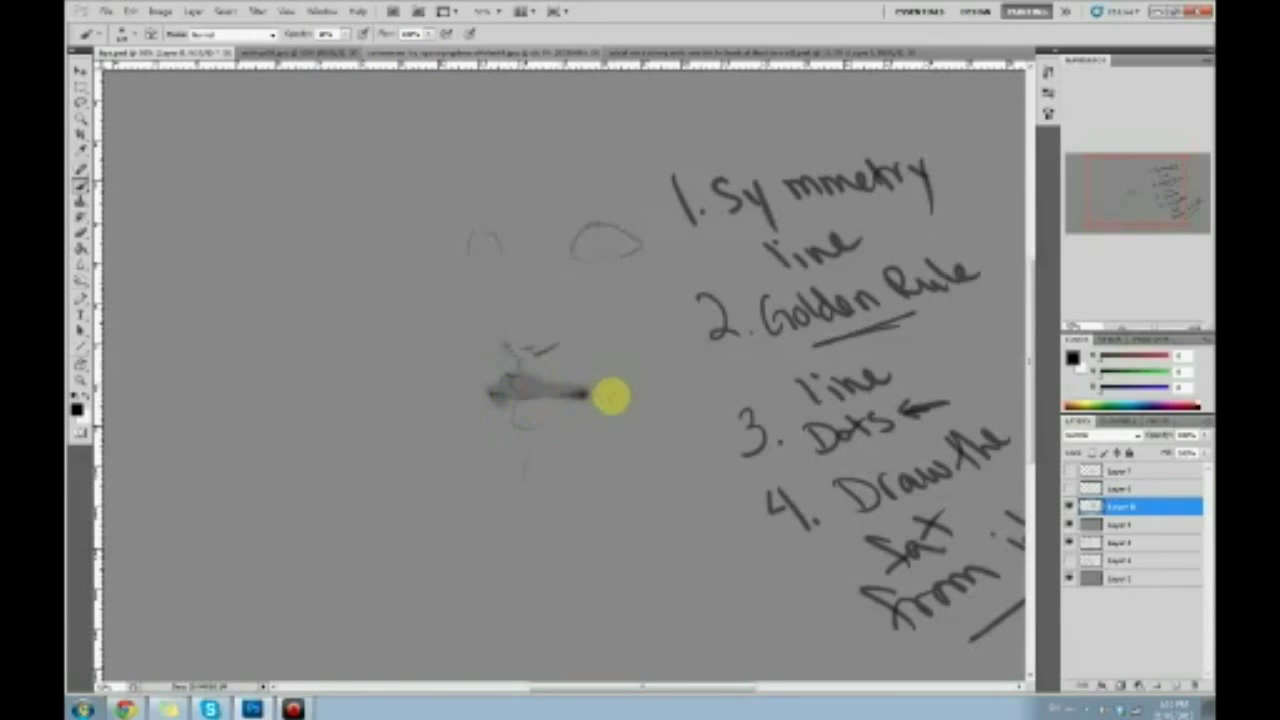
left_click(531, 425, "alt")
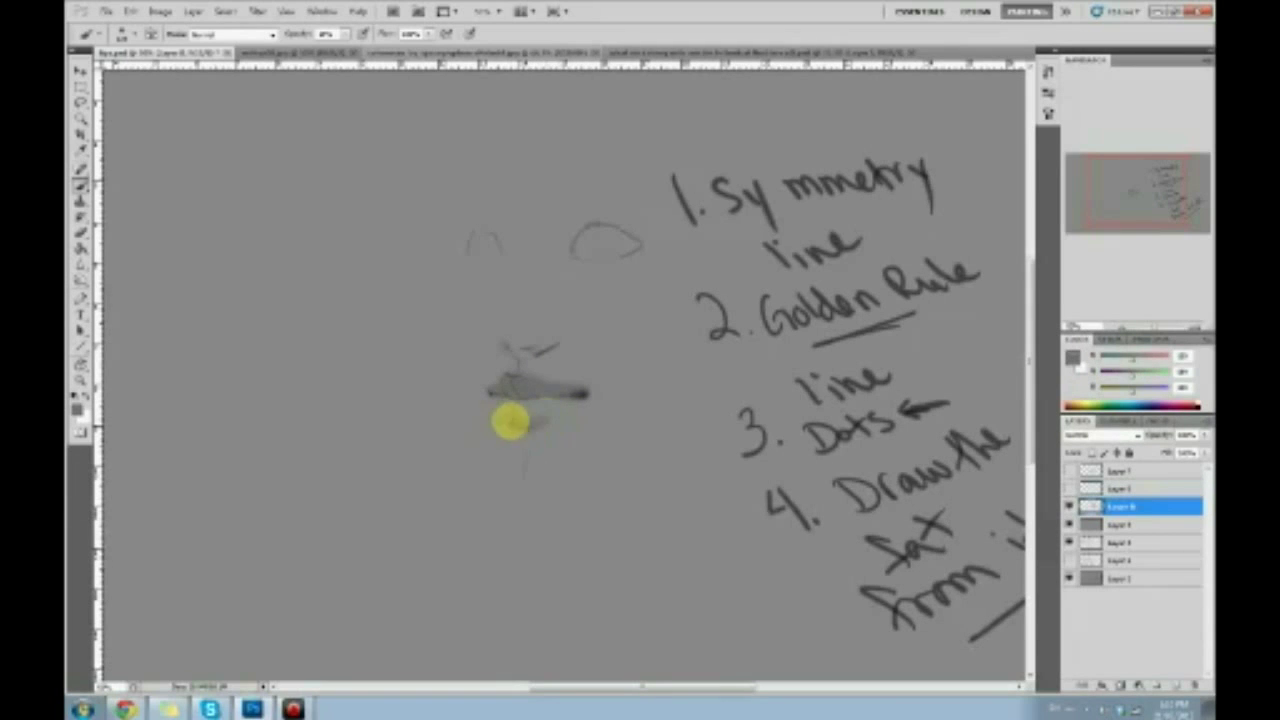
left_click_drag(540, 374, 486, 378)
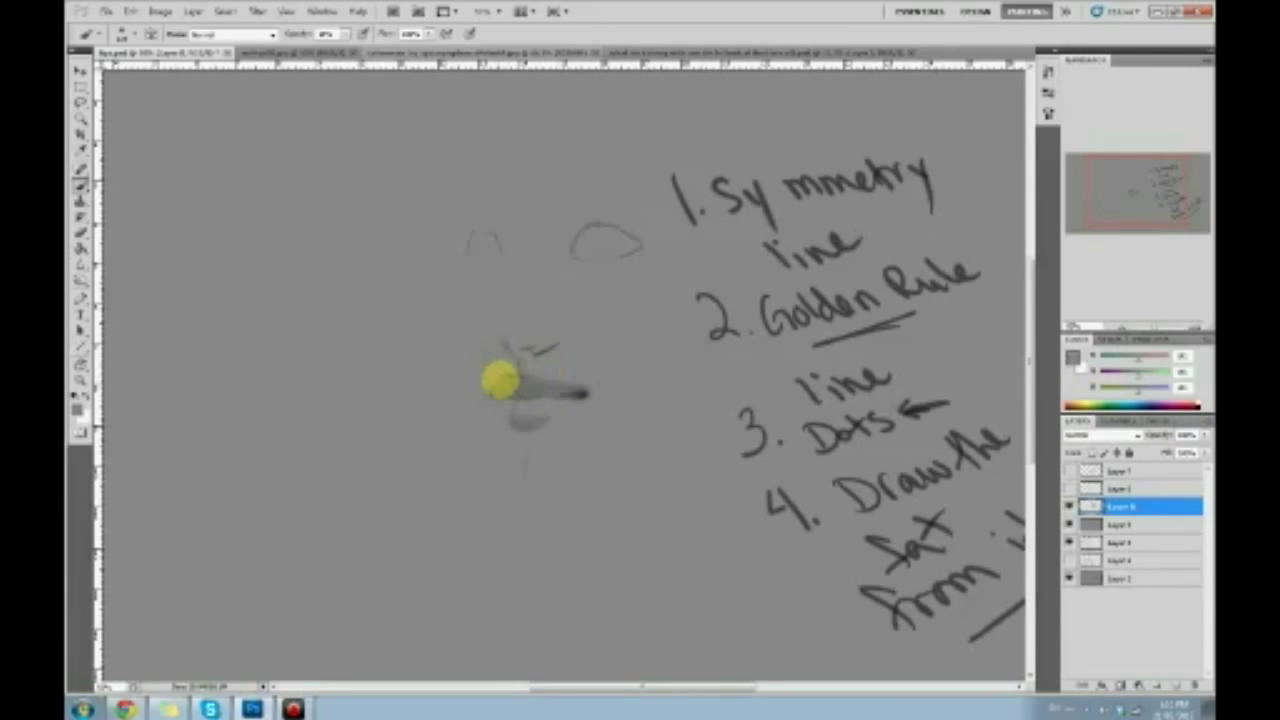
Blend sampled greys between the nose and upper lip, and darken the line between the lips.
left_click(554, 347, "alt")
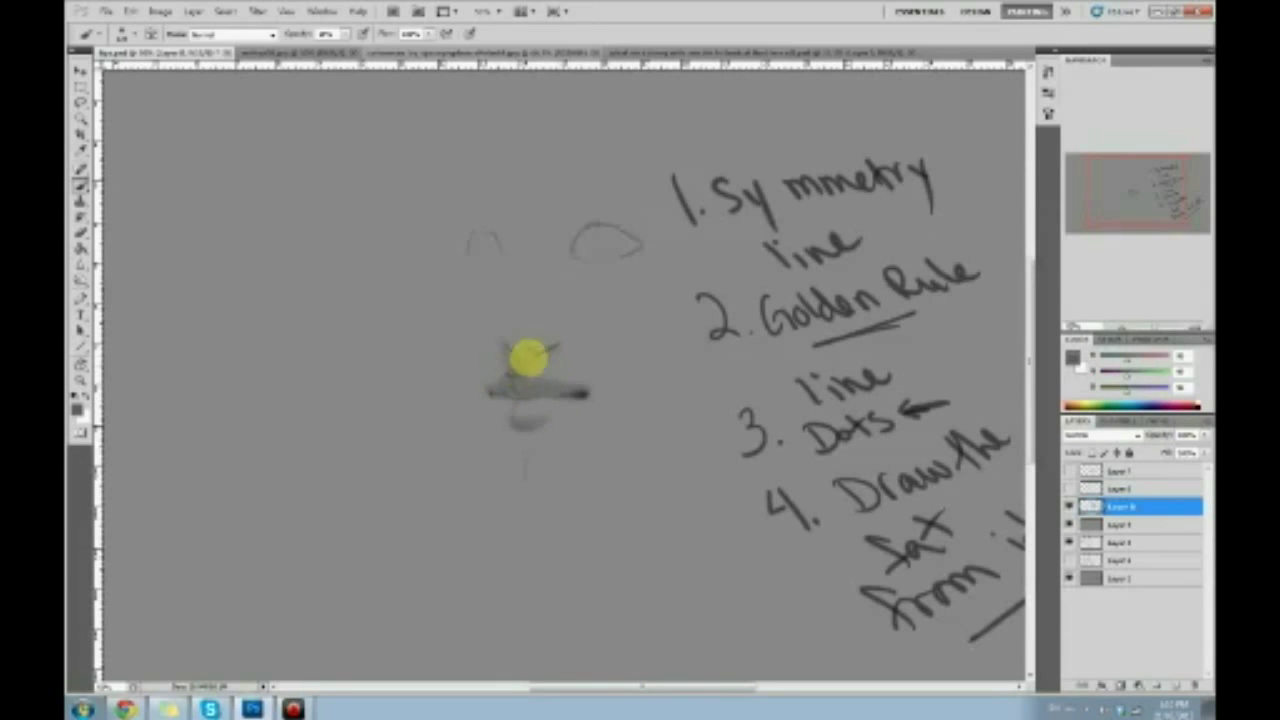
left_click(566, 357, "alt")
left_click_drag(570, 356, 498, 366)
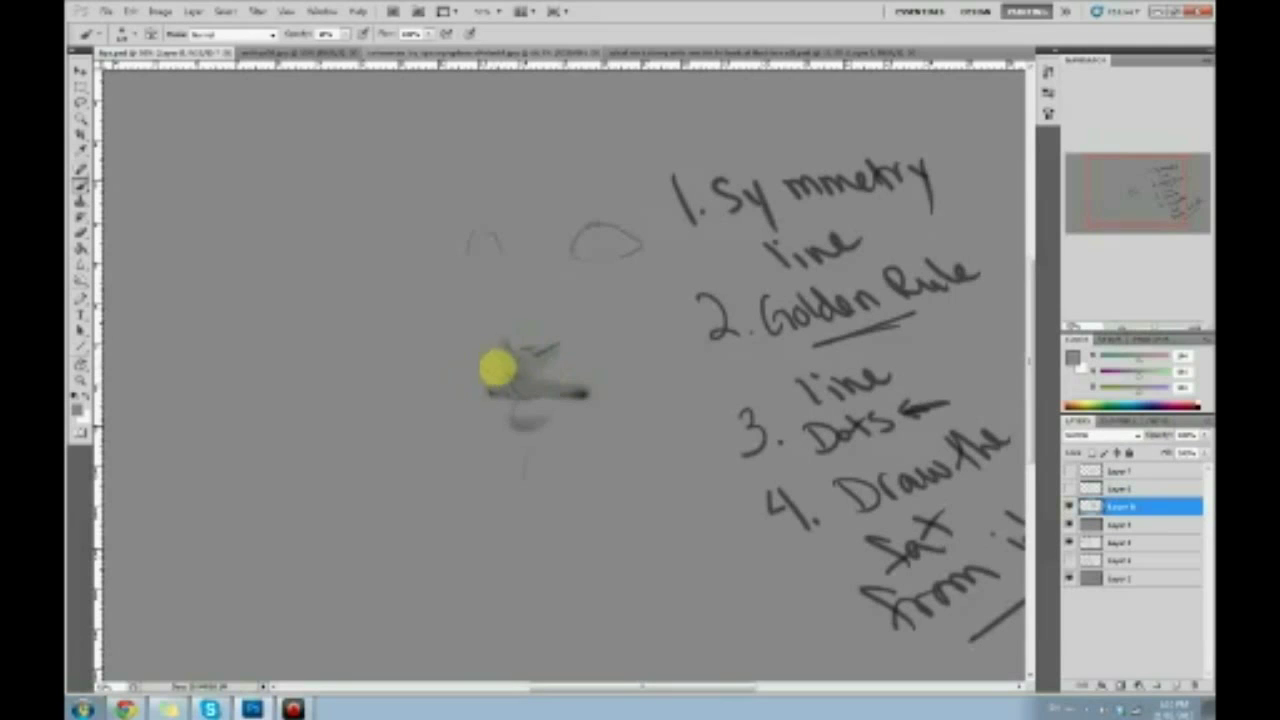
left_click(578, 394, "alt")
left_click_drag(582, 394, 548, 395)
left_click(580, 382, "alt")
left_click(579, 393, "alt")
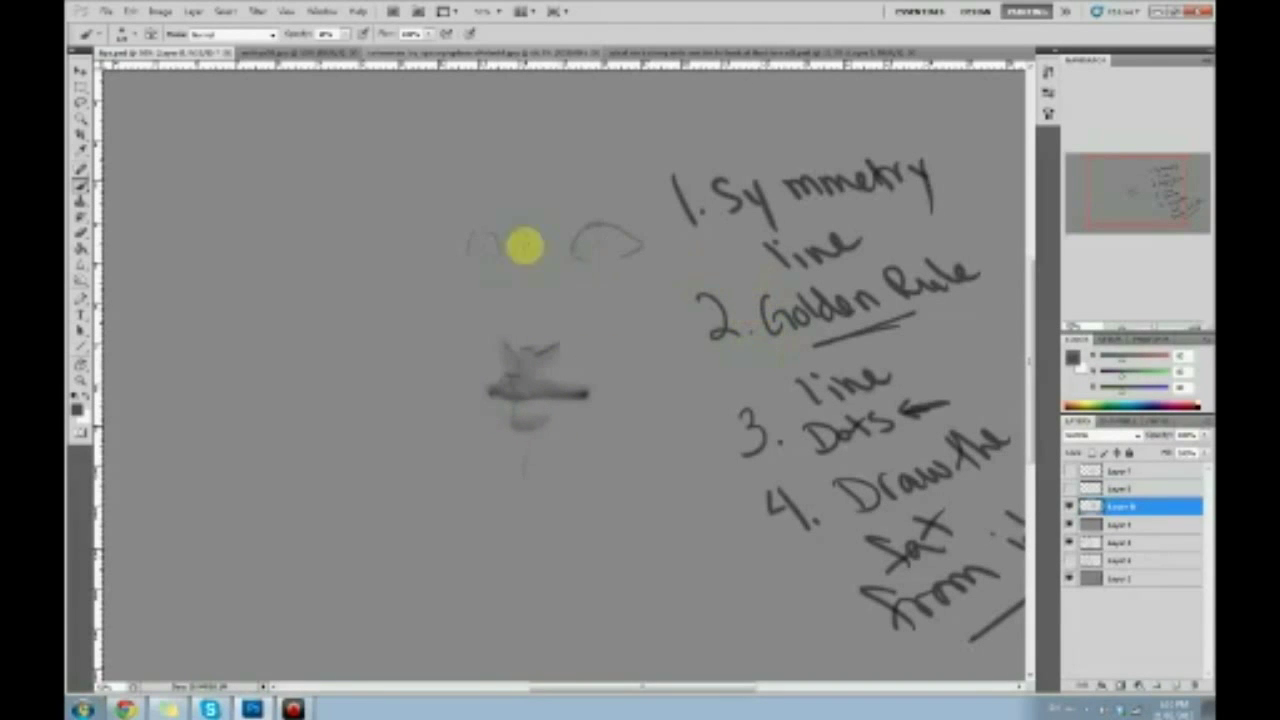
Shade the underside and far side of the nose with sampled dark and mid greys.
left_click(542, 376, "alt")
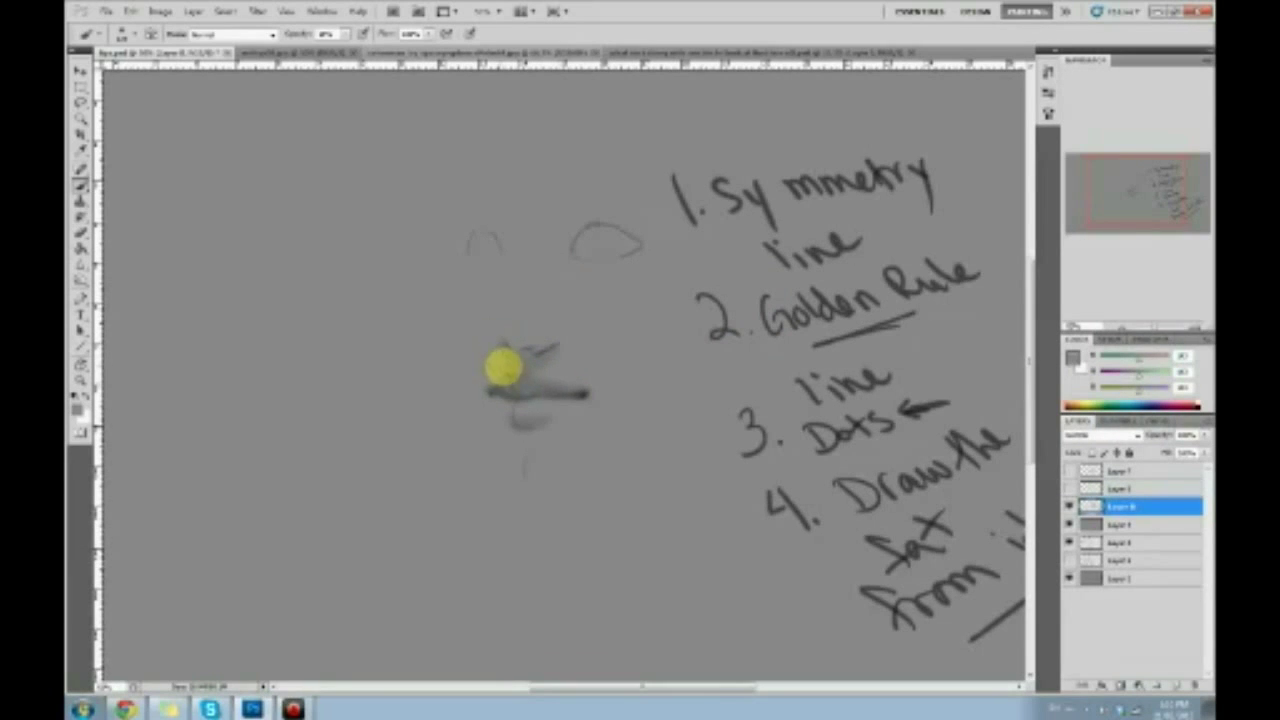
left_click_drag(506, 344, 527, 374)
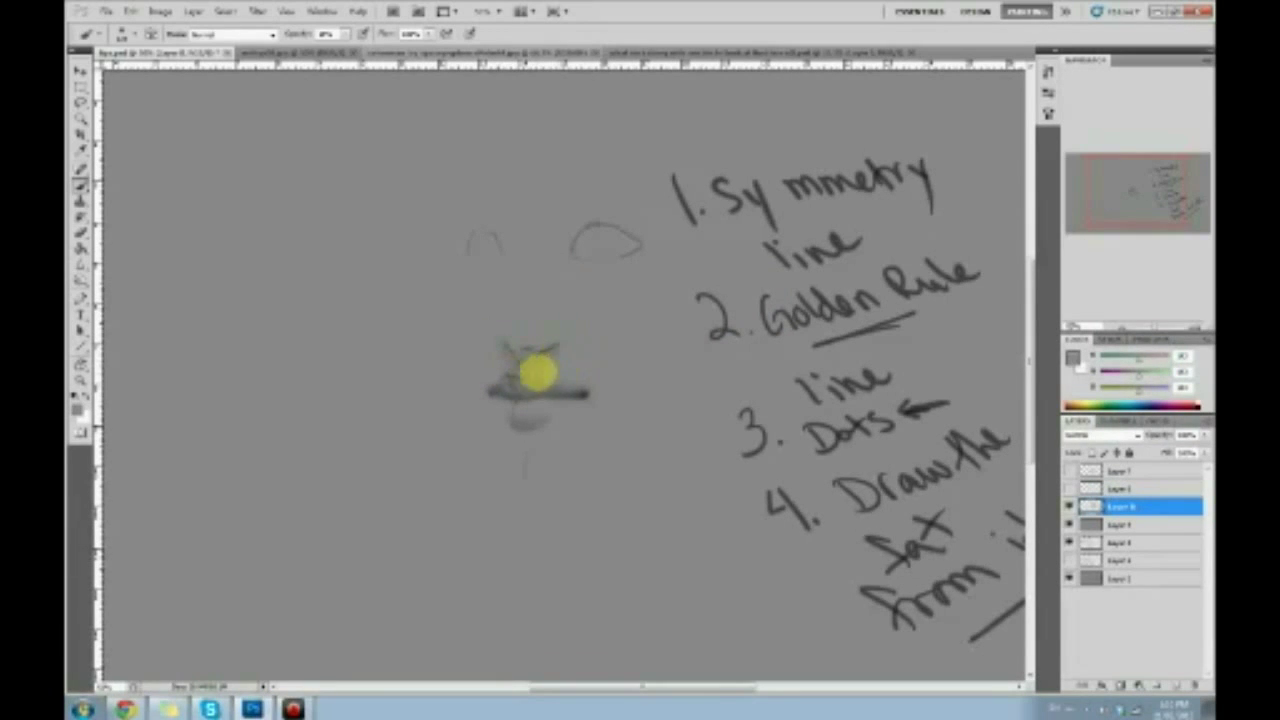
left_click(577, 394, "alt")
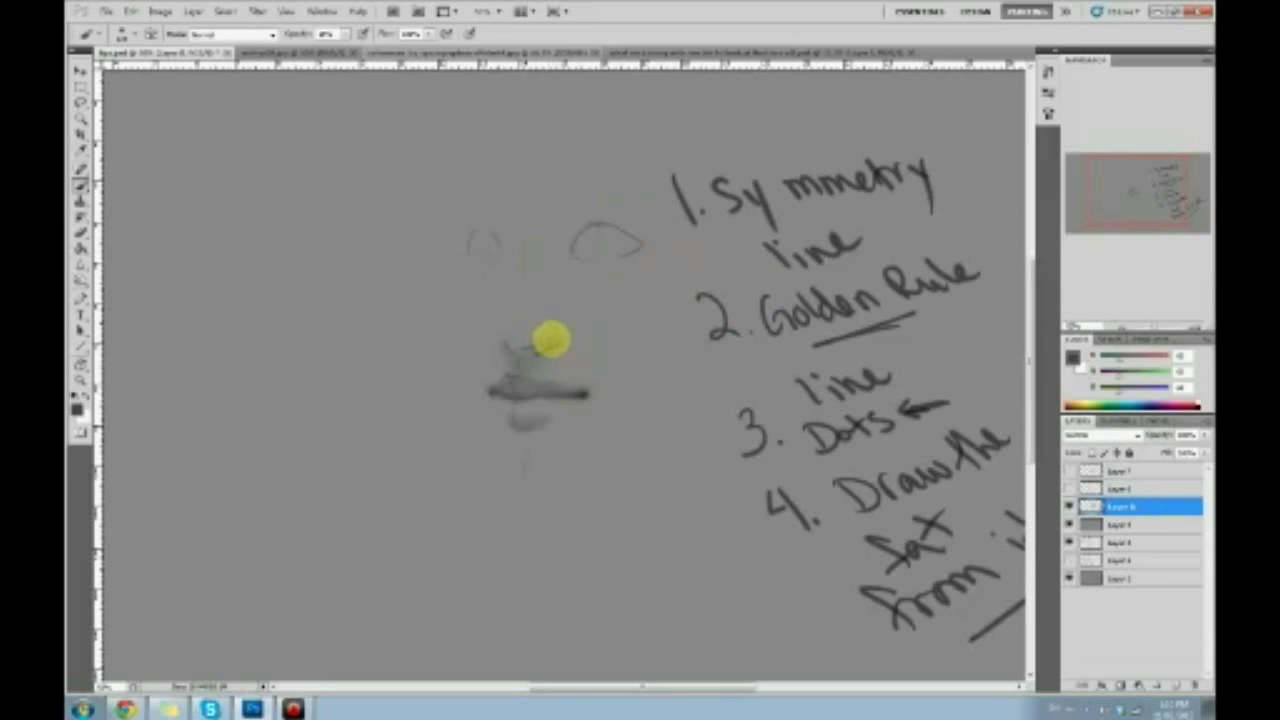
left_click_drag(552, 340, 510, 345)
left_click(504, 341, "alt")
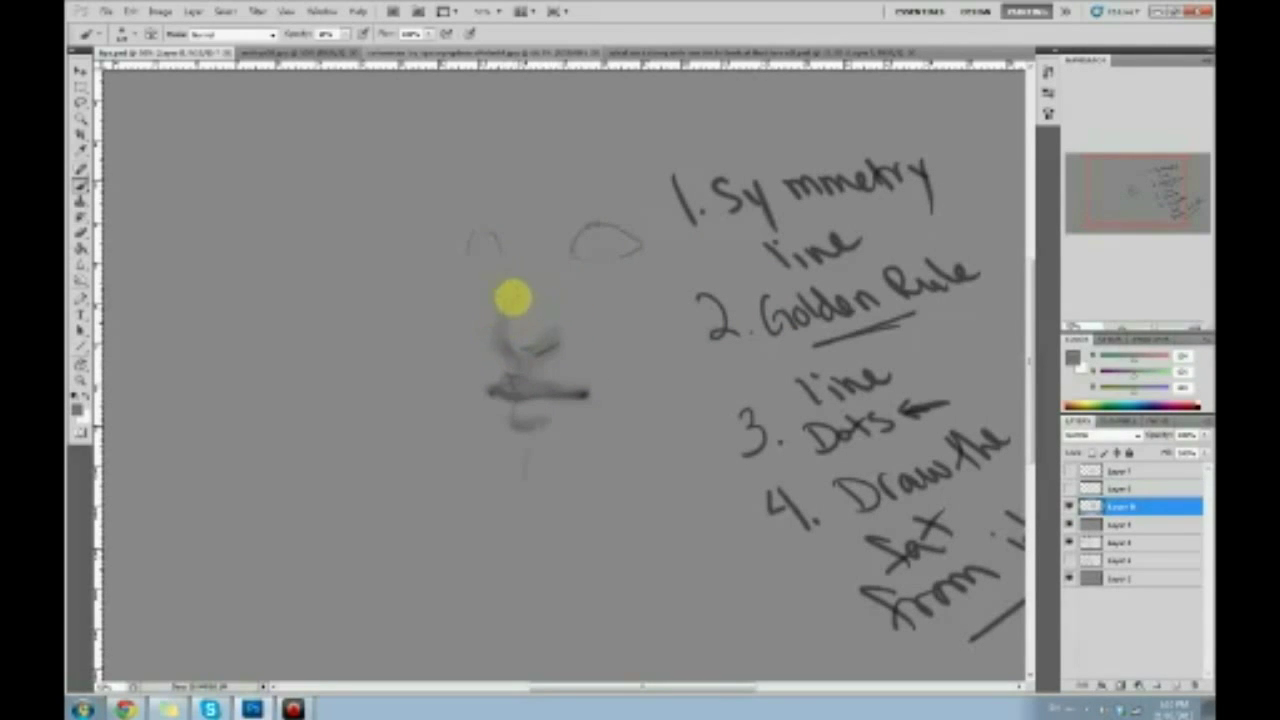
left_click_drag(543, 339, 508, 349)
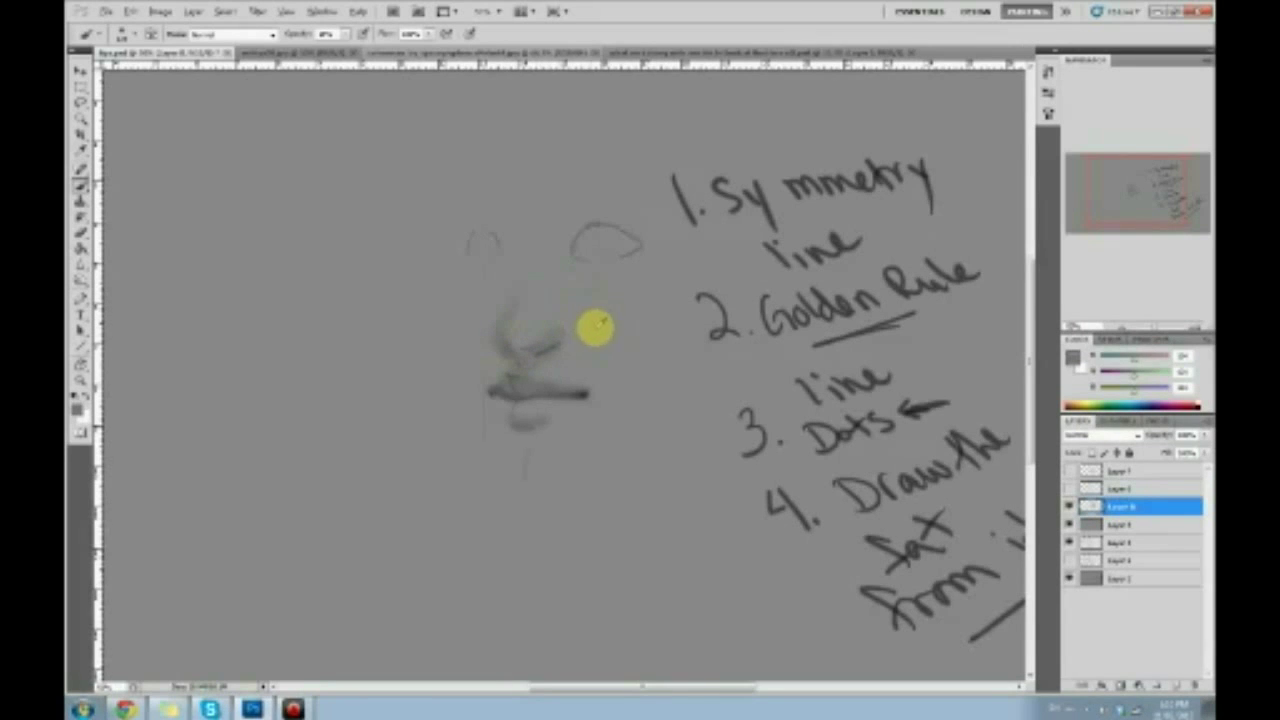
Pick a light grey foreground colour, test it with a dab beside the face, and paint a highlight on the nose tip.
left_click(566, 293, "alt")
left_click(1072, 357)
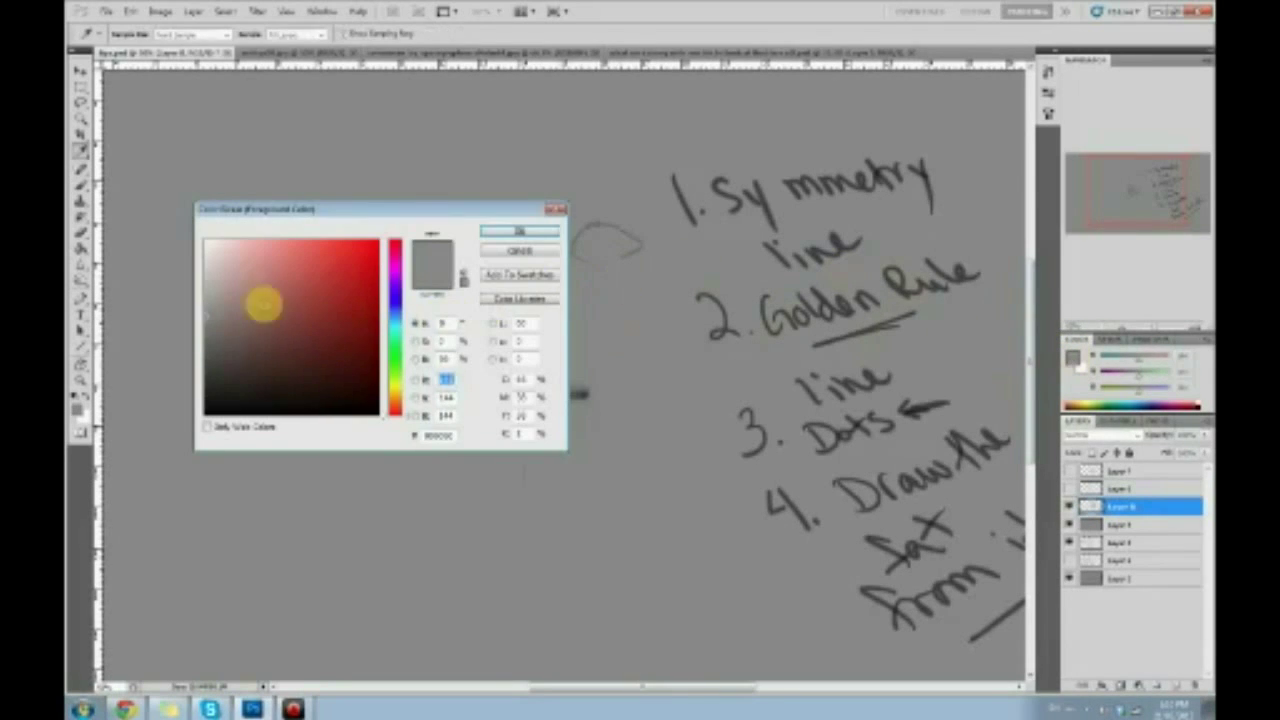
left_click(540, 232)
key("b")
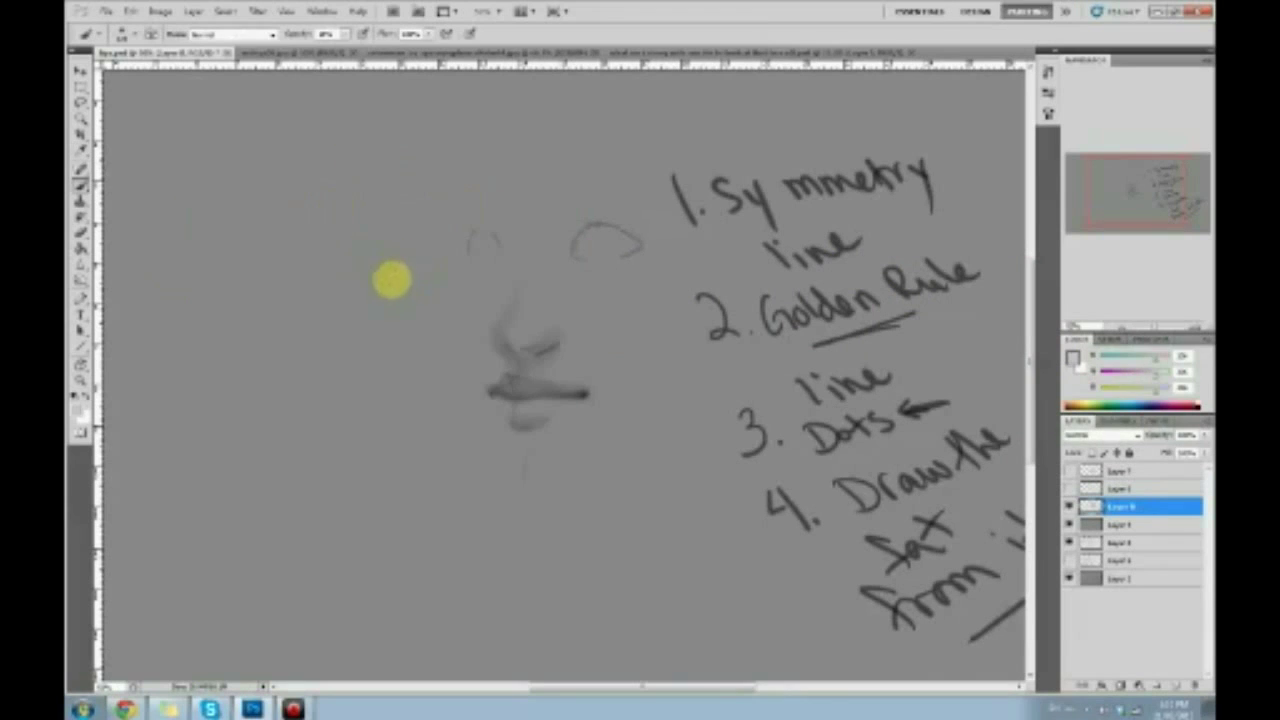
left_click(398, 269)
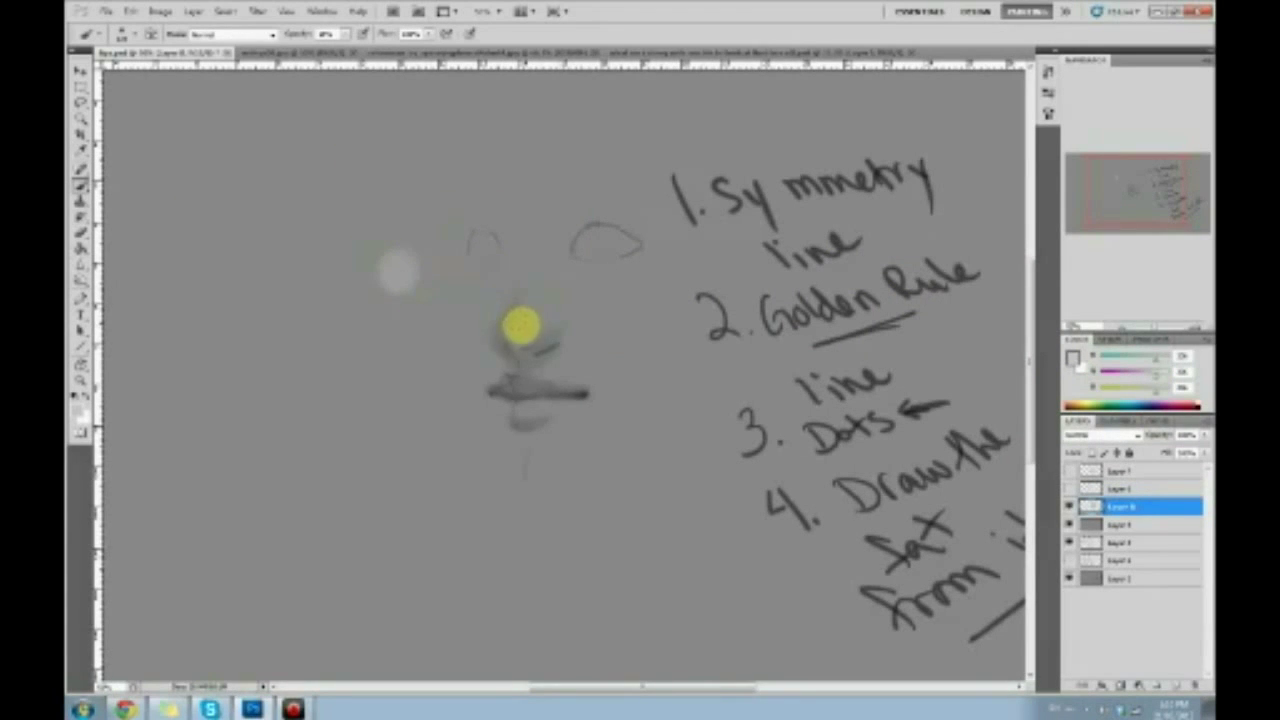
left_click_drag(523, 325, 534, 323)
Blend sampled light greys around the nose and above the upper lip to model the muzzle area.
left_click(527, 322, "alt")
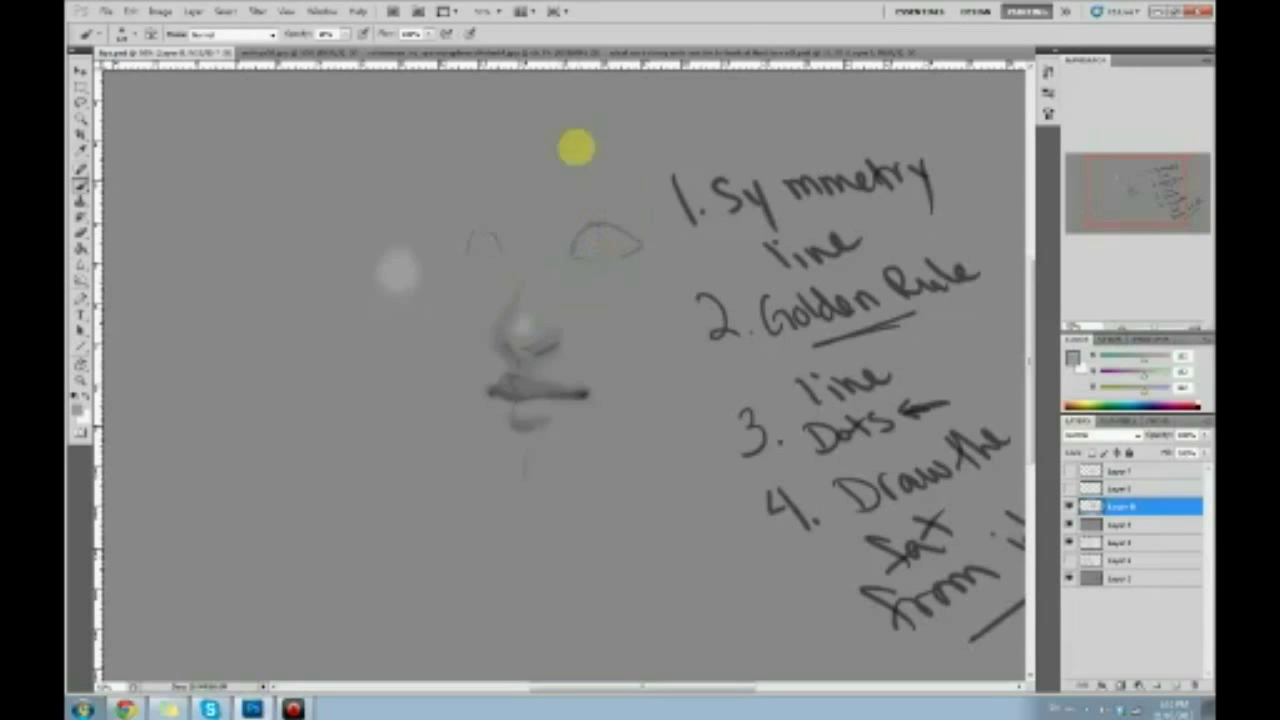
left_click_drag(536, 318, 571, 374)
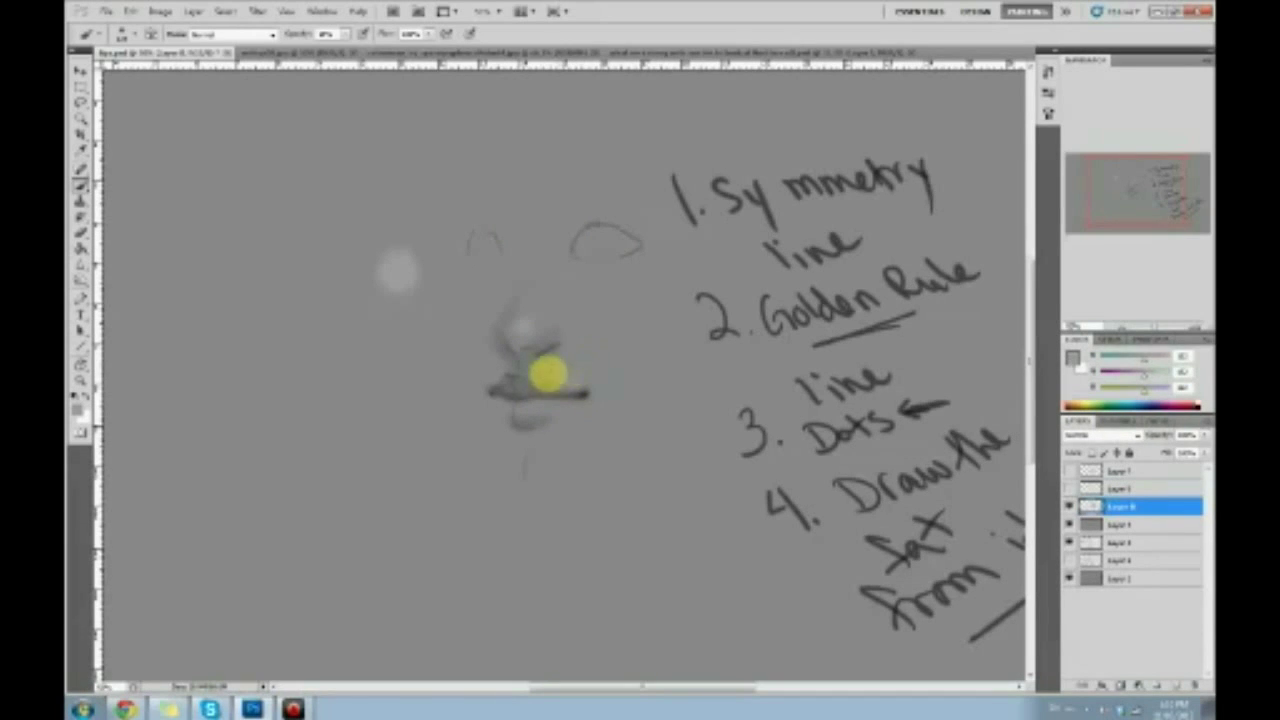
mouse_move(544, 372)
left_mouse_down()
mouse_move(599, 361)
mouse_move(572, 376)
mouse_move(589, 357)
mouse_move(590, 310)
mouse_move(543, 360)
mouse_move(573, 379)
left_mouse_up()
left_click(590, 310, "alt")
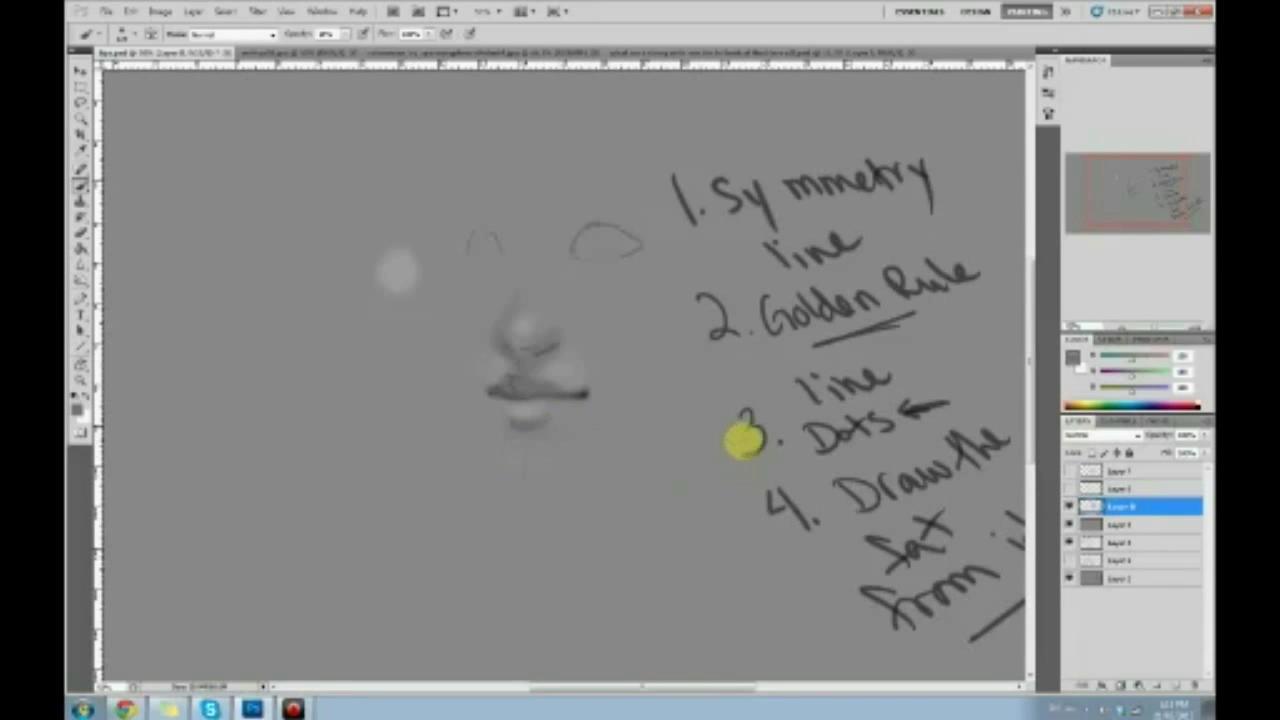
Hide the layer with the face sketch and notes, and add a new empty layer above it.
left_click(1069, 506)
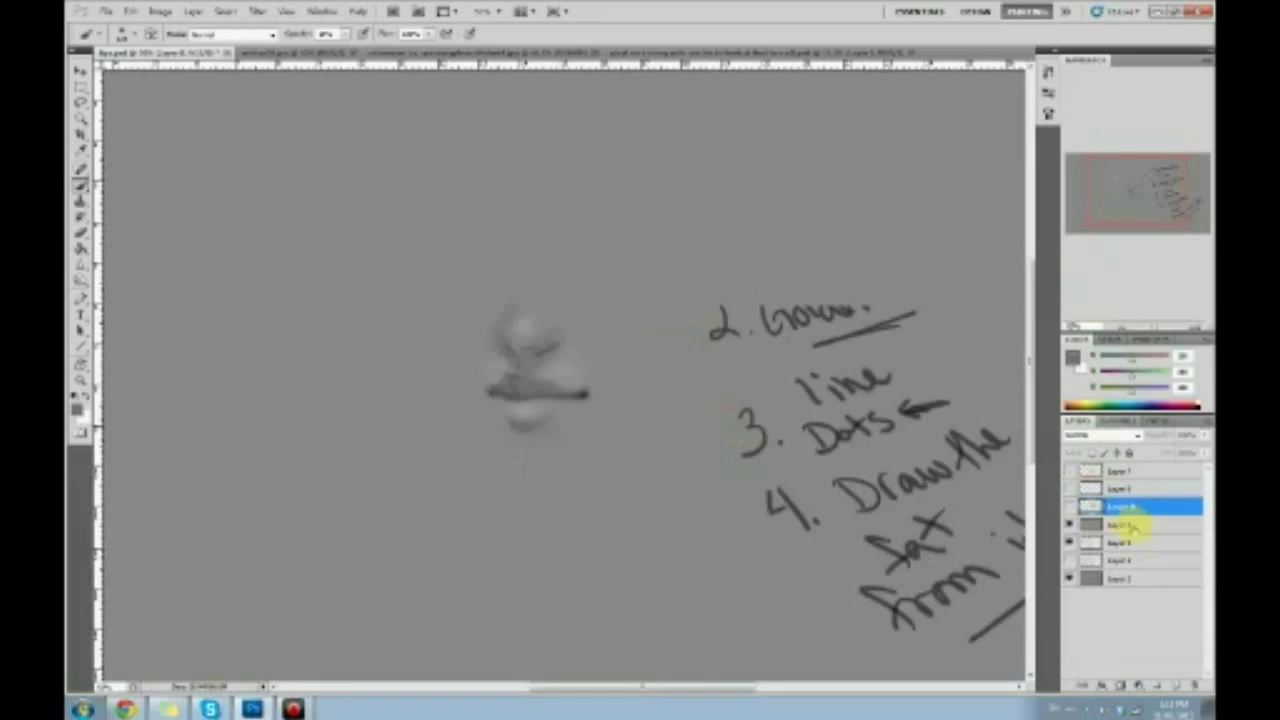
left_click(1179, 686)
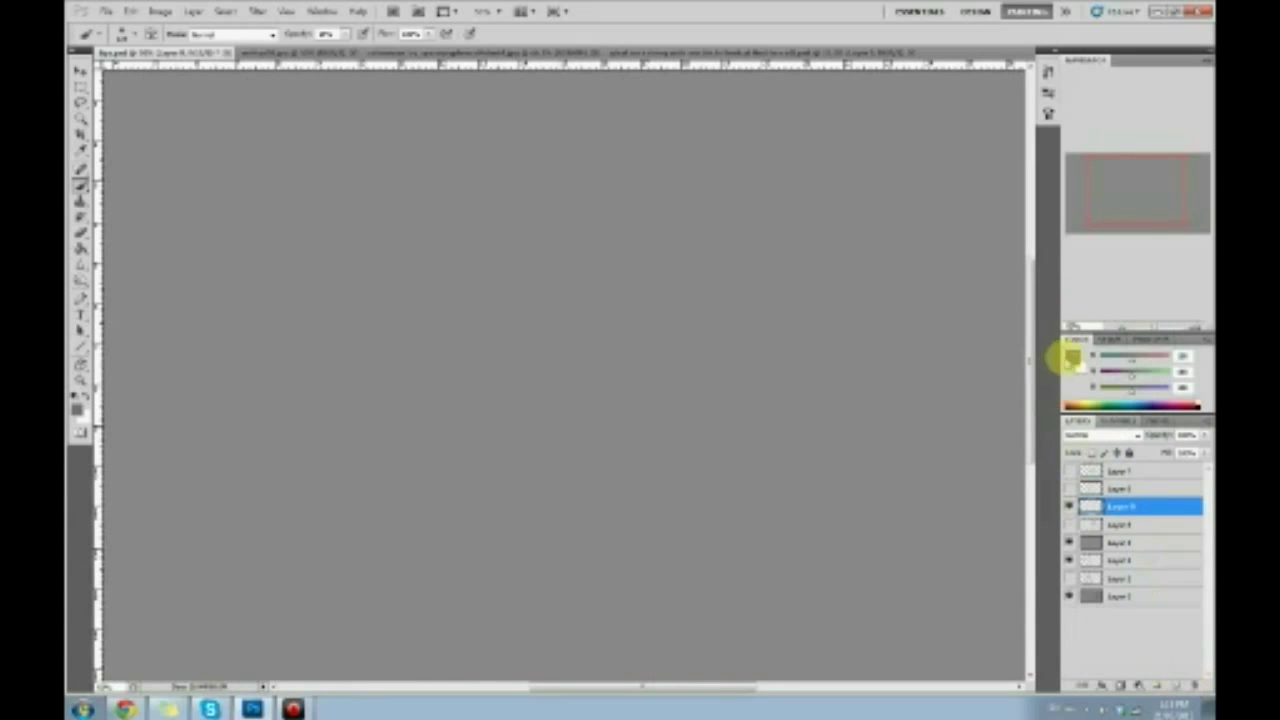
Pick a dark grey foreground colour for sketching.
left_click(1072, 360)
left_click(206, 366)
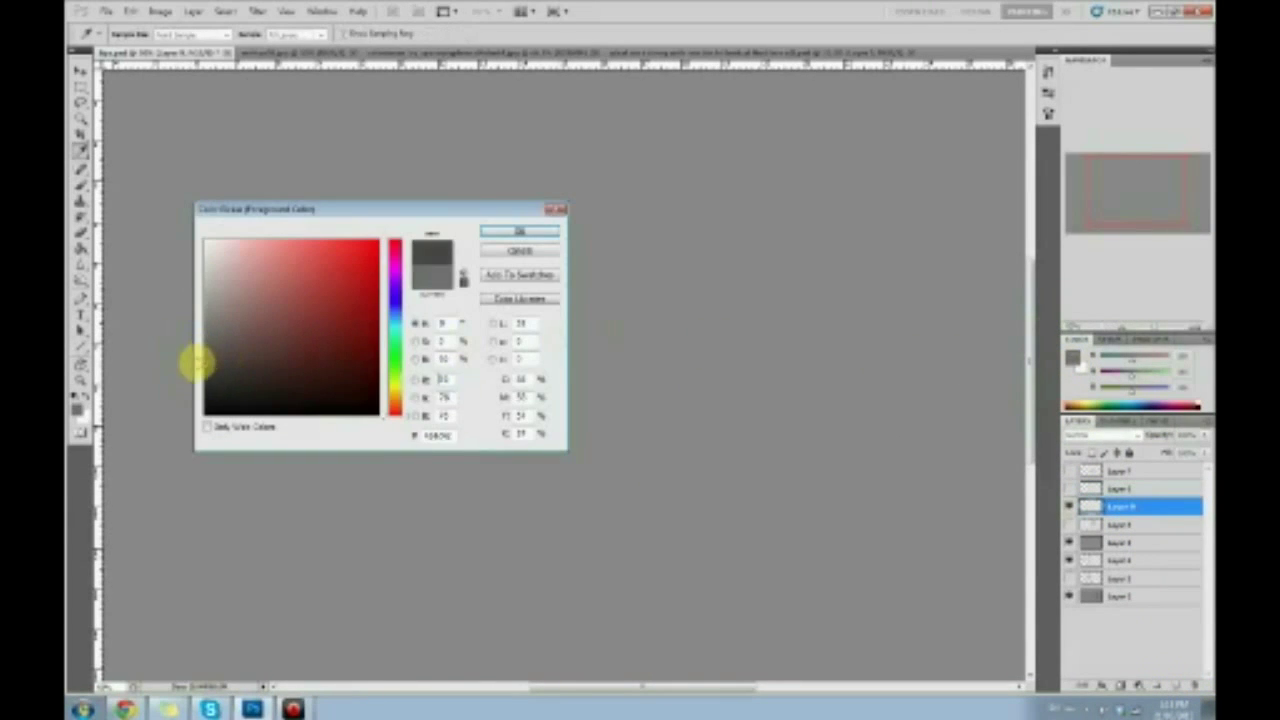
left_click(505, 232)
Choose a different brush preset from the end of the brush list and paint at 100% opacity.
right_click(553, 250)
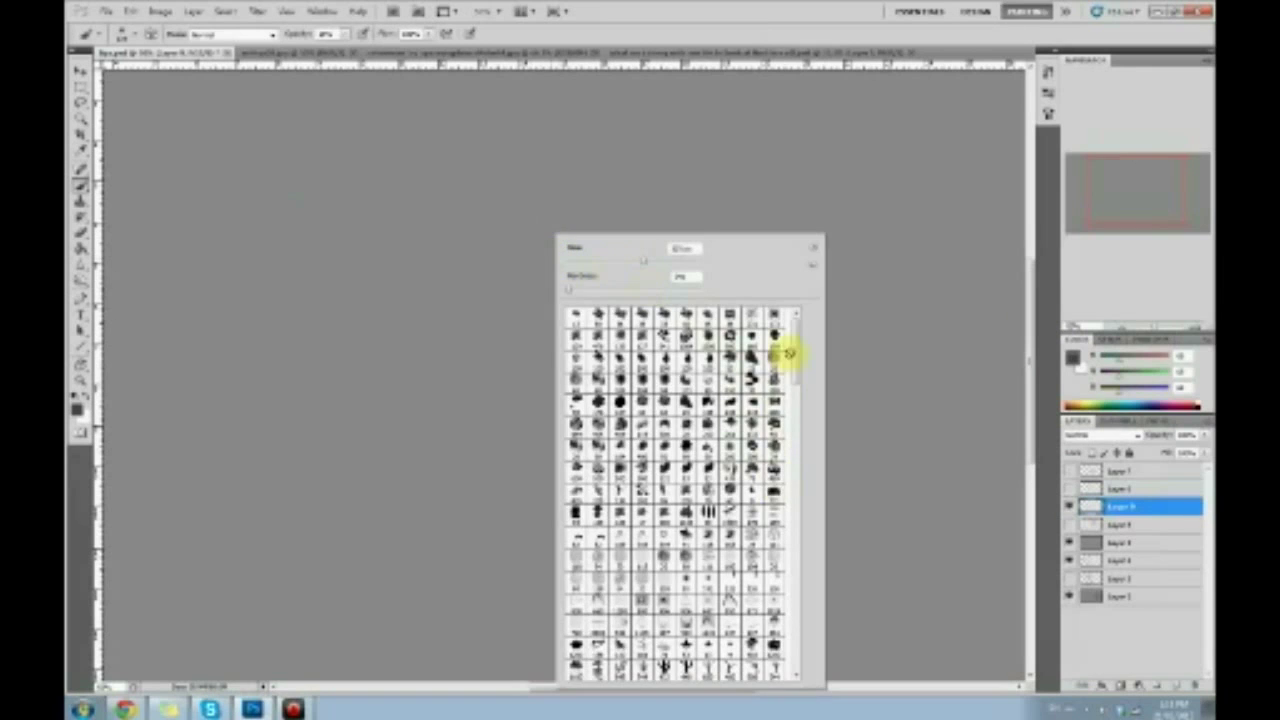
left_click_drag(794, 354, 811, 484)
scroll(808, 590, "down", 5)
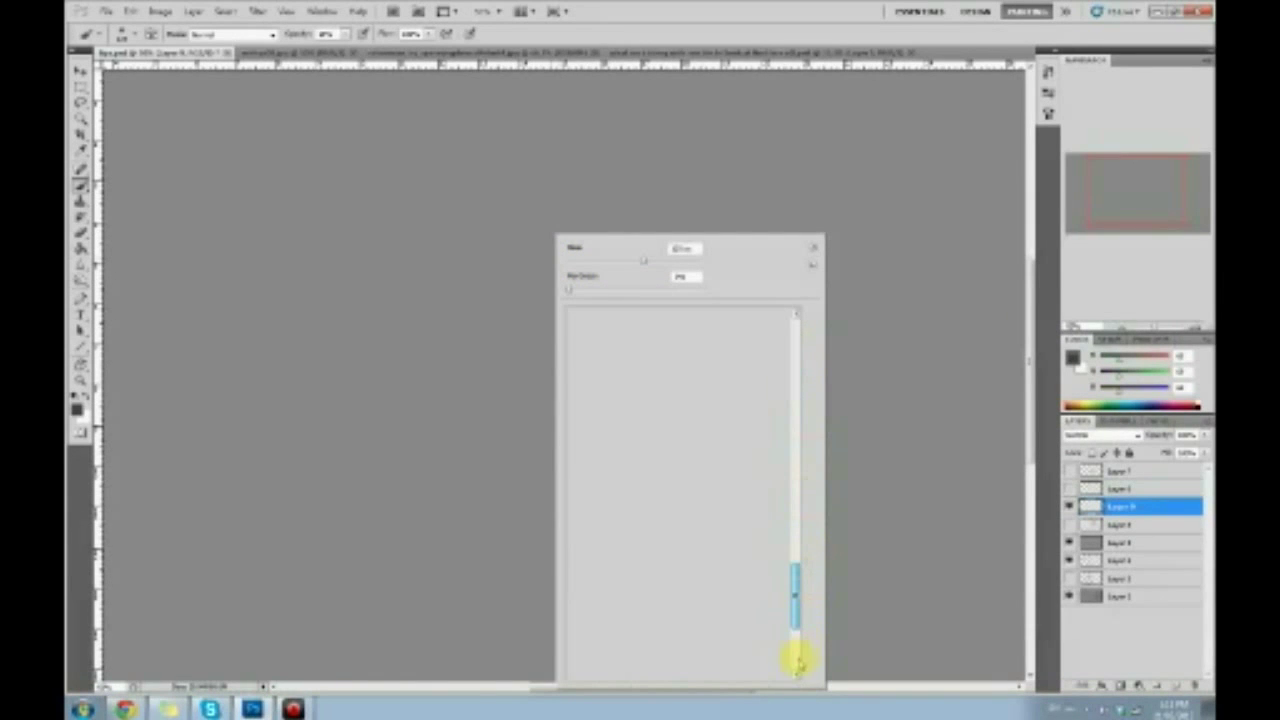
left_click_drag(798, 662, 798, 668)
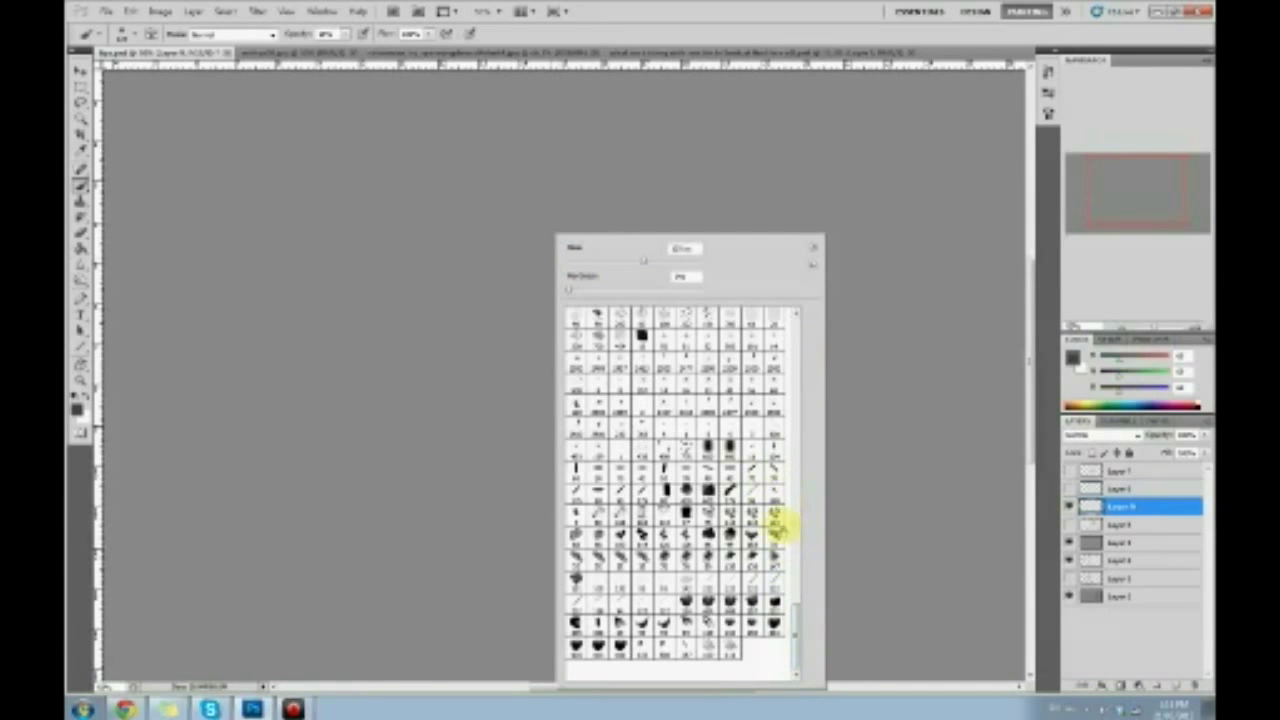
left_click(968, 308)
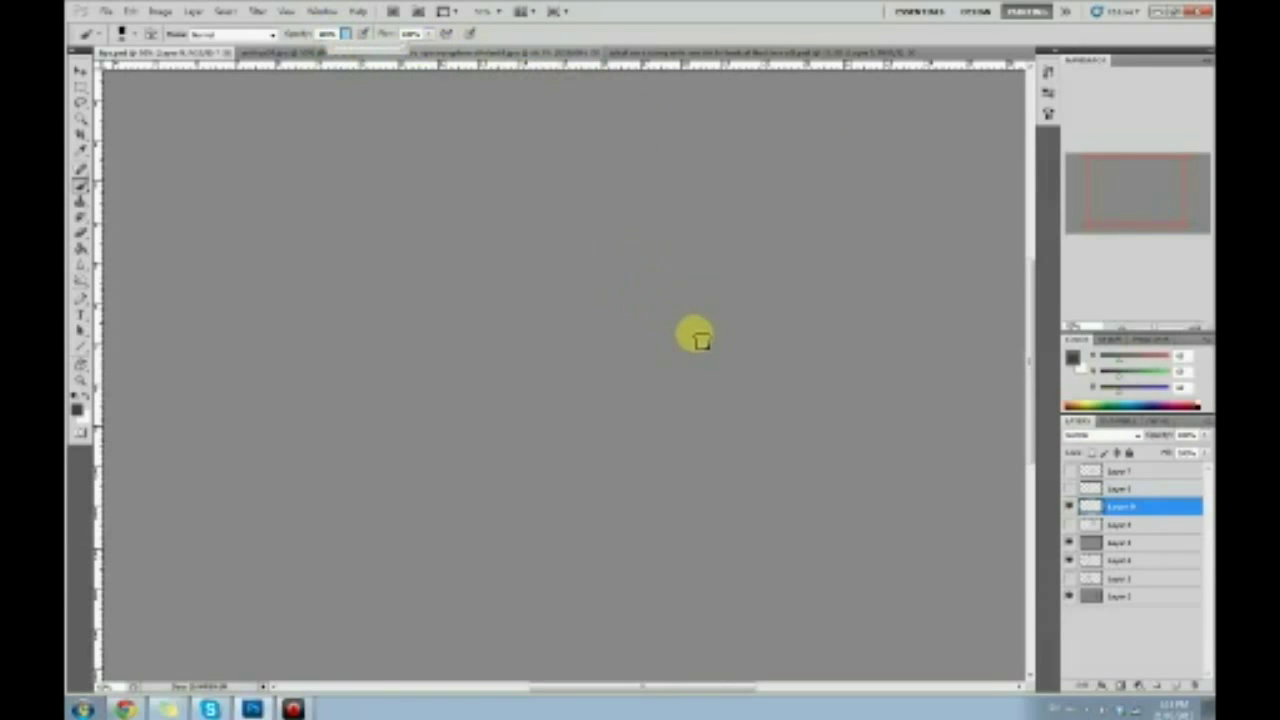
Sketch a mouth line with a curved lower lip, the groove above it and the base of the nose on the new layer.
mouse_move(680, 330)
left_mouse_down()
mouse_move(638, 349)
mouse_move(596, 340)
mouse_move(669, 340)
mouse_move(599, 335)
mouse_move(590, 344)
mouse_move(608, 353)
mouse_move(693, 339)
mouse_move(666, 374)
mouse_move(629, 369)
mouse_move(671, 376)
mouse_move(684, 365)
mouse_move(617, 366)
left_mouse_up()
left_click_drag(641, 305, 652, 320)
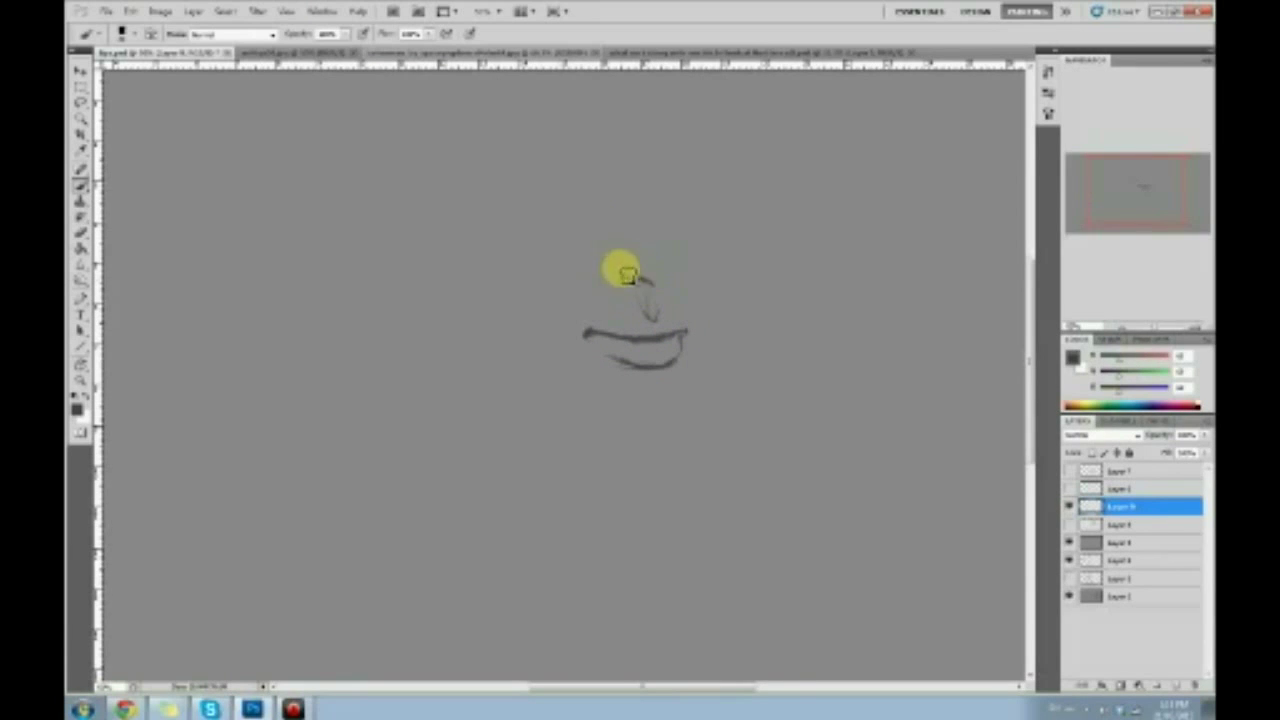
left_click_drag(620, 269, 671, 292)
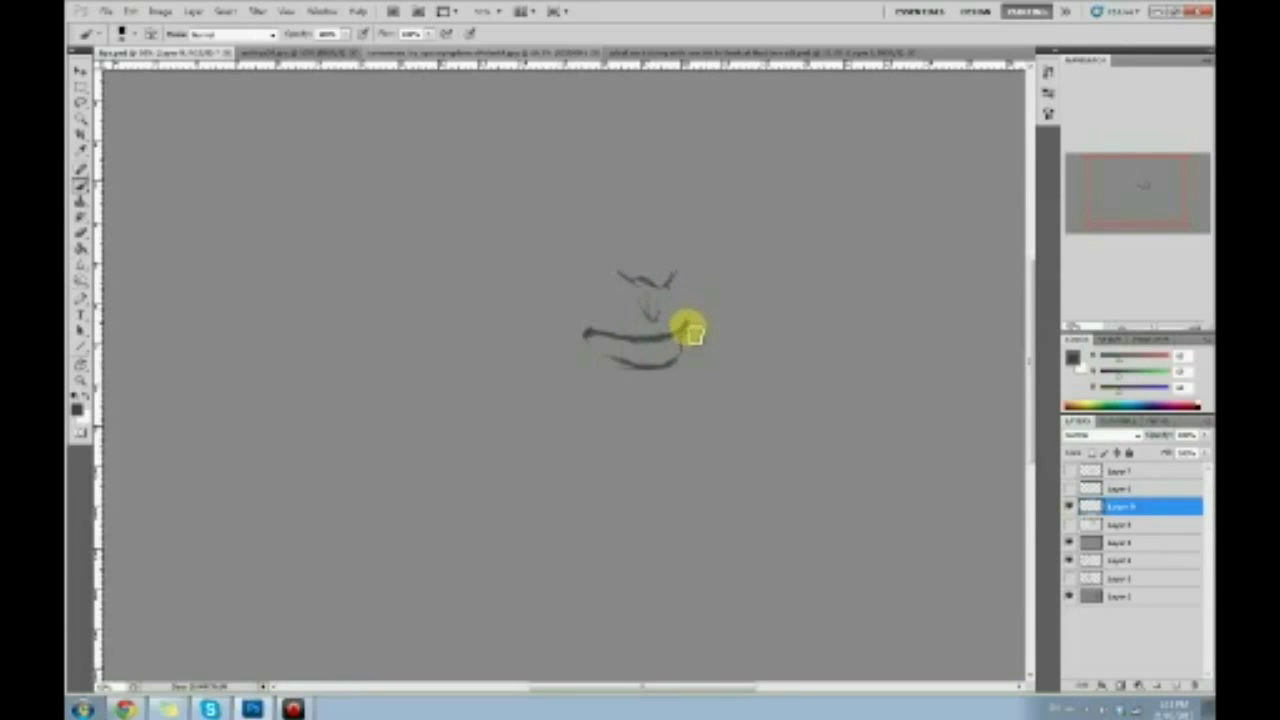
Fade the mouth and nose sketch with the Eraser, and repaint the line between the lips as a thick dark stroke.
key("e")
mouse_move(686, 346)
left_mouse_down()
mouse_move(656, 324)
mouse_move(645, 285)
mouse_move(522, 365)
mouse_move(714, 243)
left_mouse_up()
key("b")
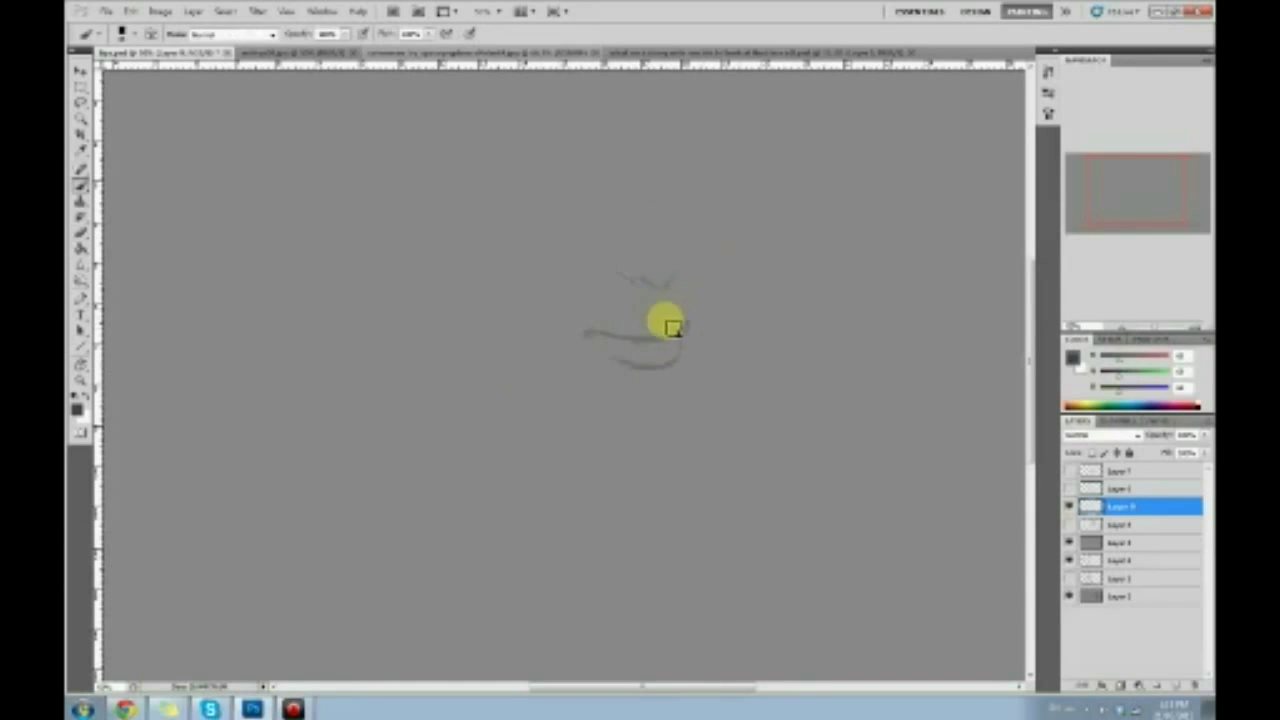
key("[")
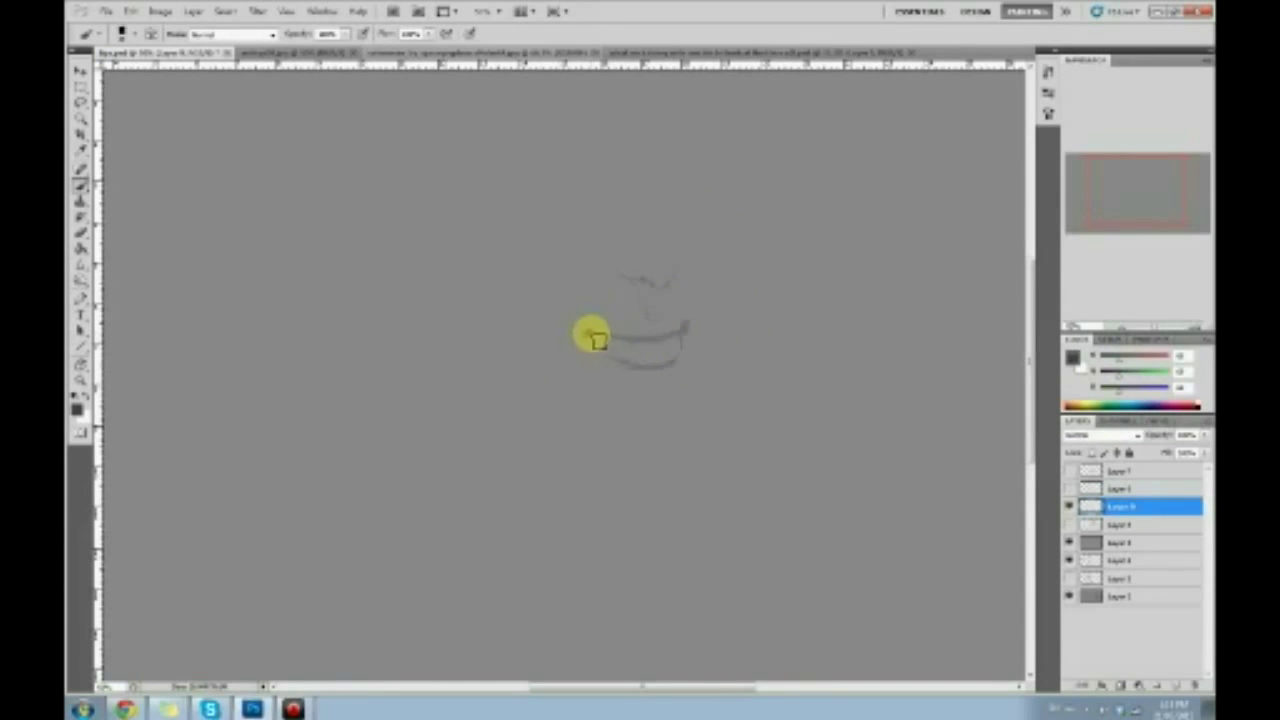
left_click_drag(605, 338, 690, 336)
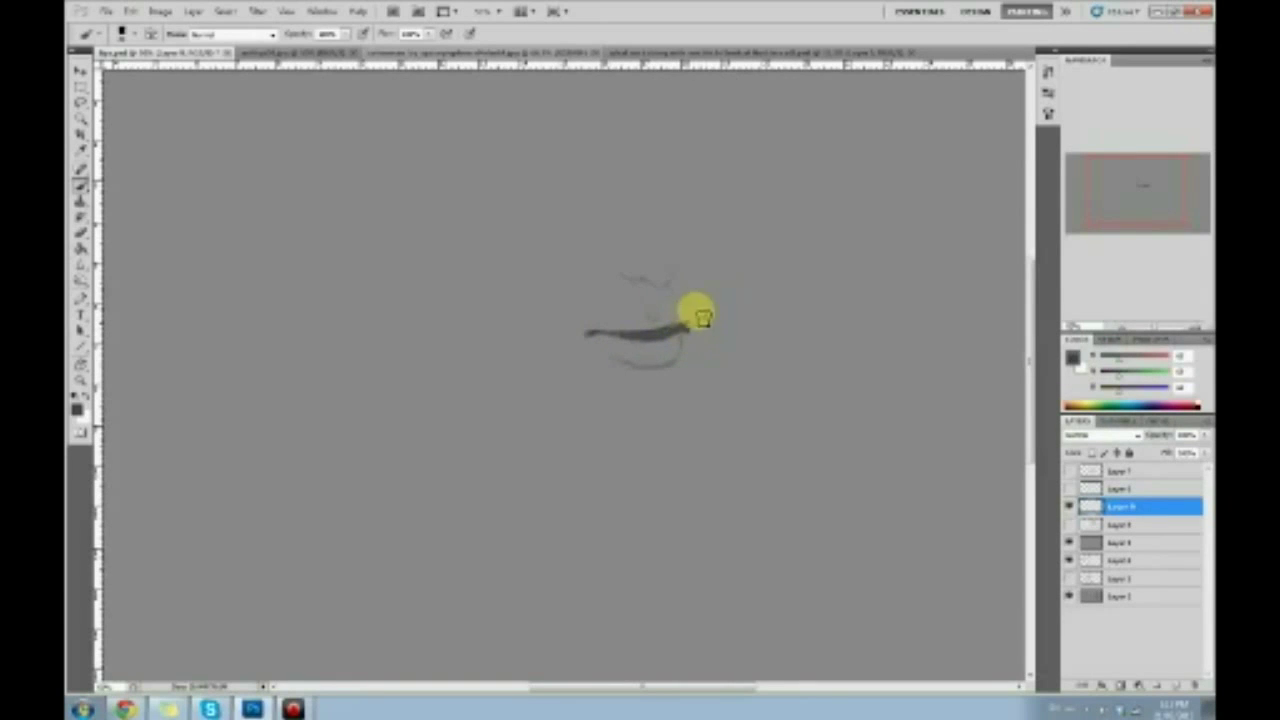
Mark the mouth corners and refine the lip line, lower lip and nose base with sampled dark and mid greys.
left_click_drag(573, 318, 600, 309)
left_click(683, 318, "alt")
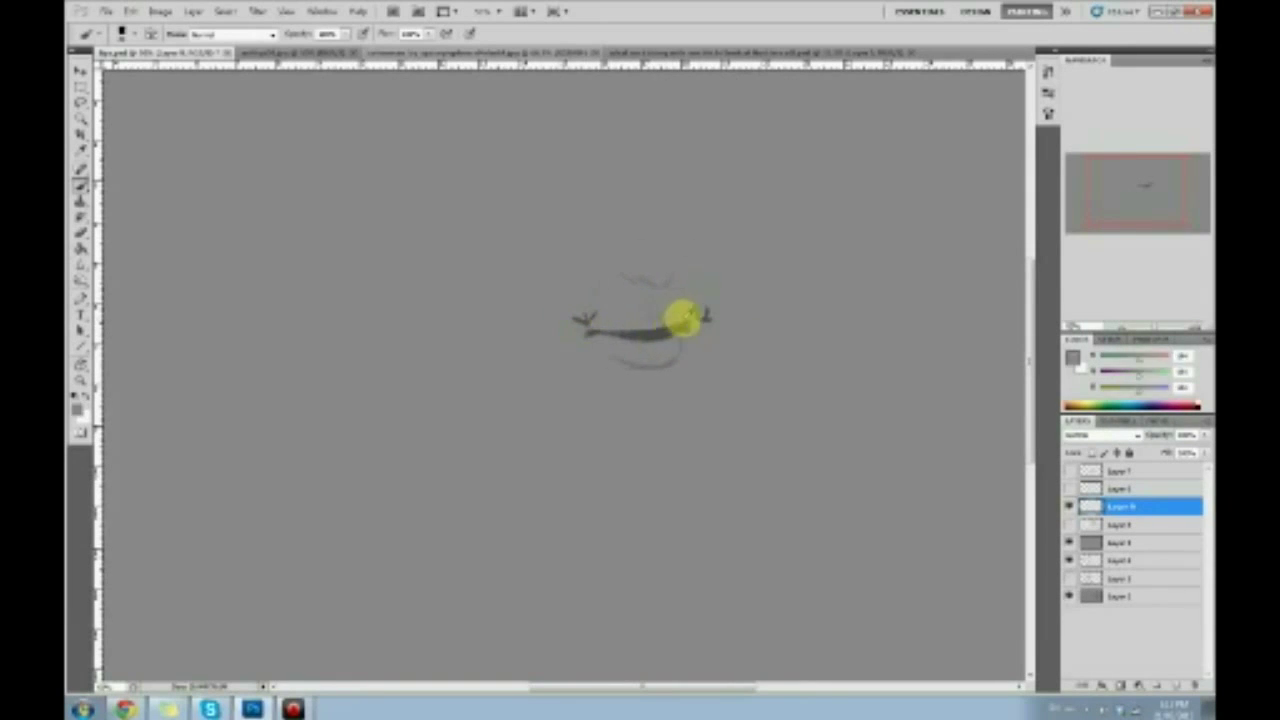
left_click(676, 330, "alt")
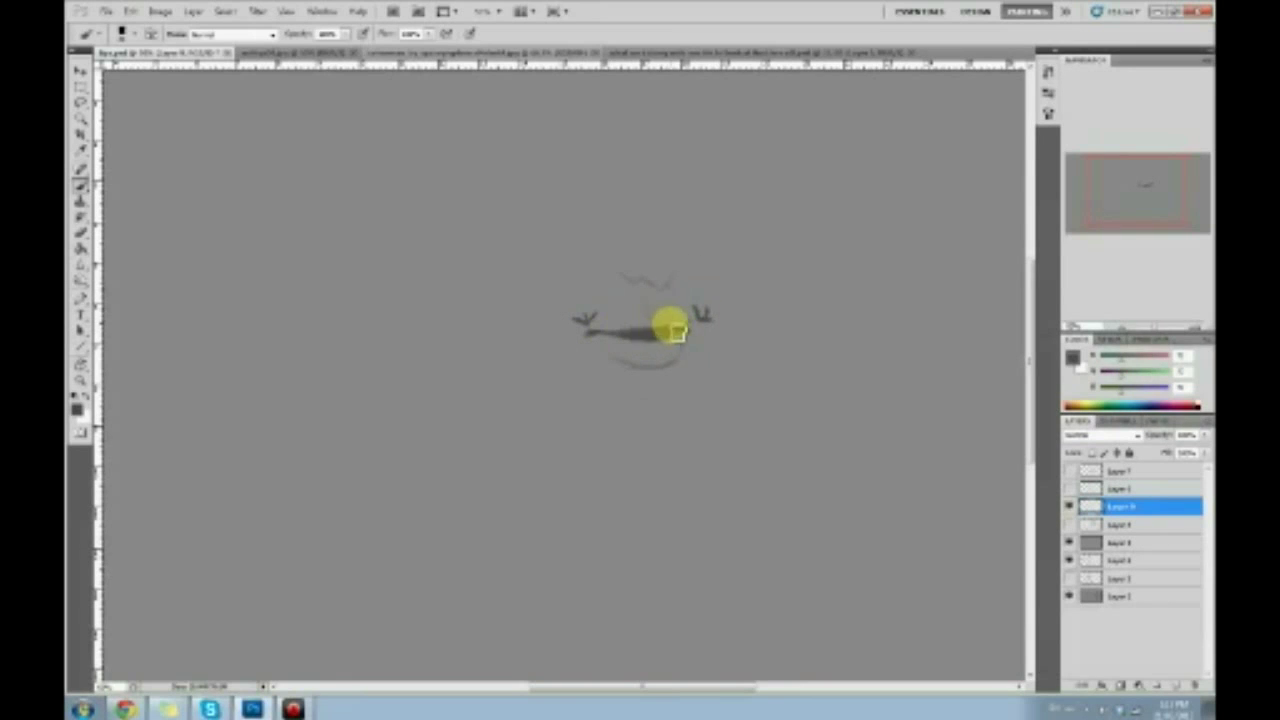
left_click(695, 322, "alt")
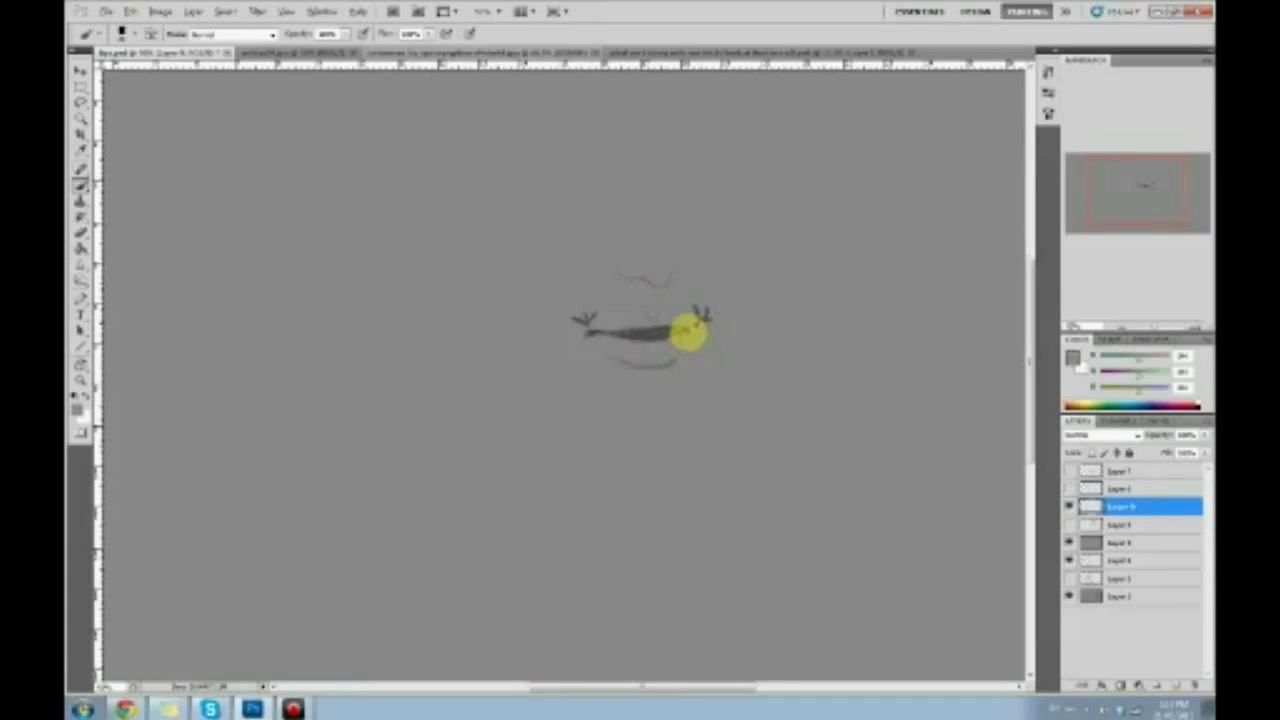
left_click(672, 360, "alt")
mouse_move(677, 368)
left_mouse_down()
mouse_move(637, 368)
mouse_move(677, 354)
left_mouse_up()
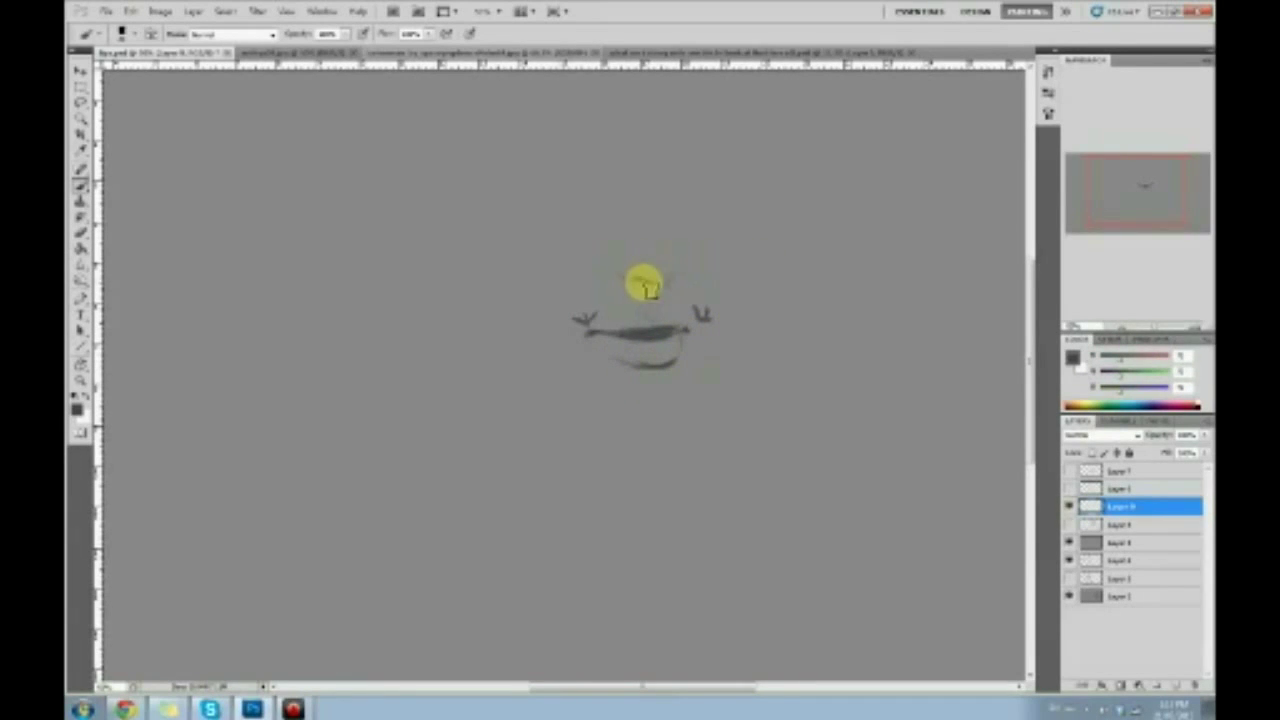
left_click_drag(640, 285, 666, 280)
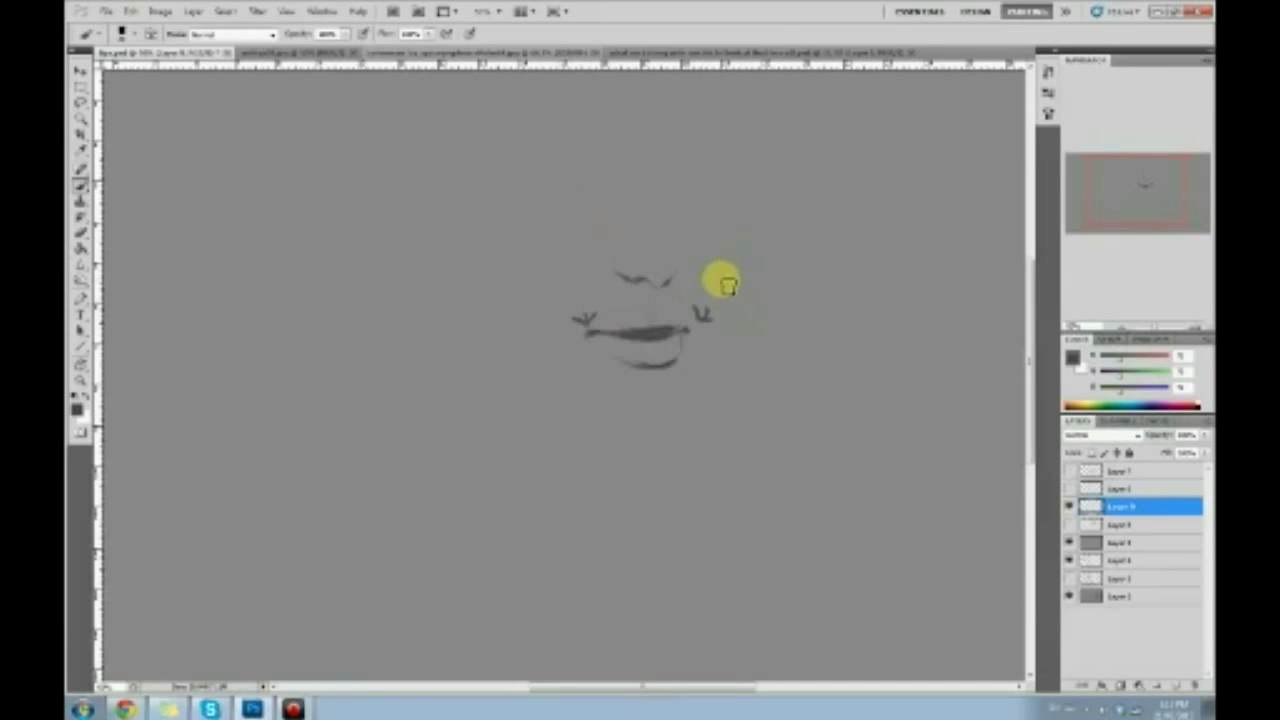
Erase the mouth and nose sketch, and hide its layer and the plain grey layer covering the painted lips and notes.
key("e")
mouse_move(705, 315)
left_mouse_down()
mouse_move(572, 375)
mouse_move(671, 257)
mouse_move(746, 294)
mouse_move(726, 297)
left_mouse_up()
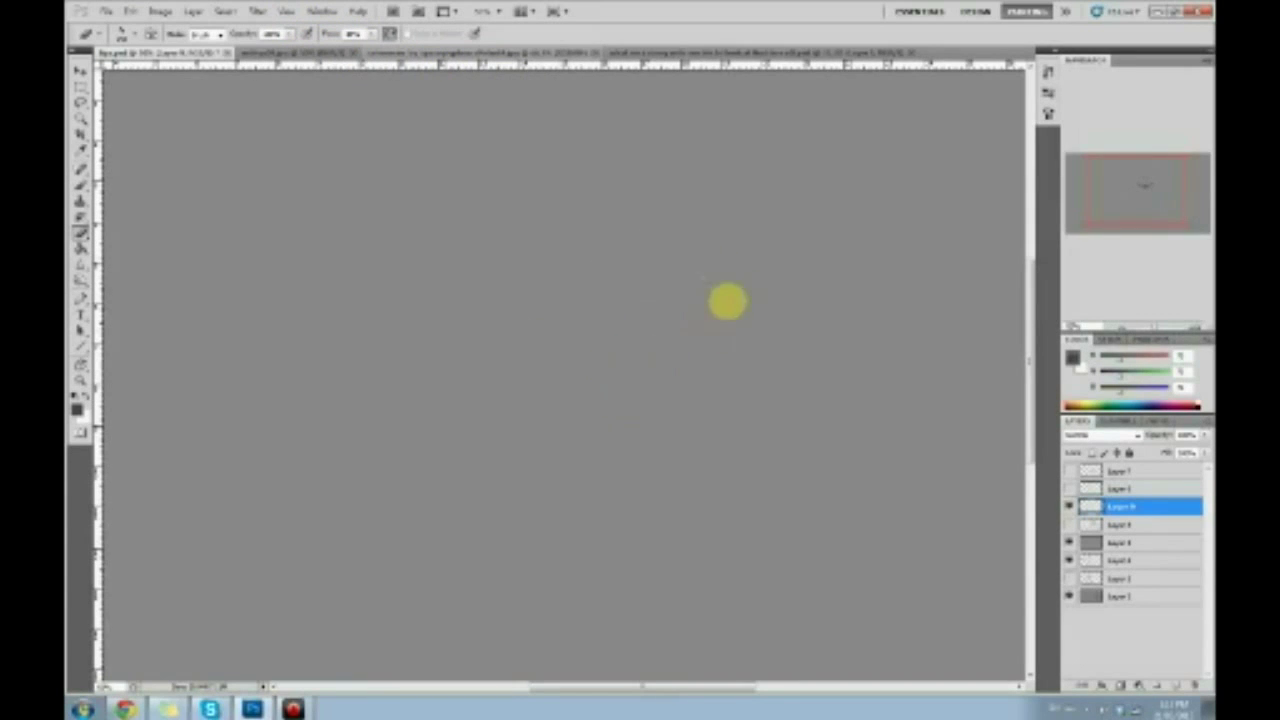
left_click(1067, 506)
left_click(1067, 542)
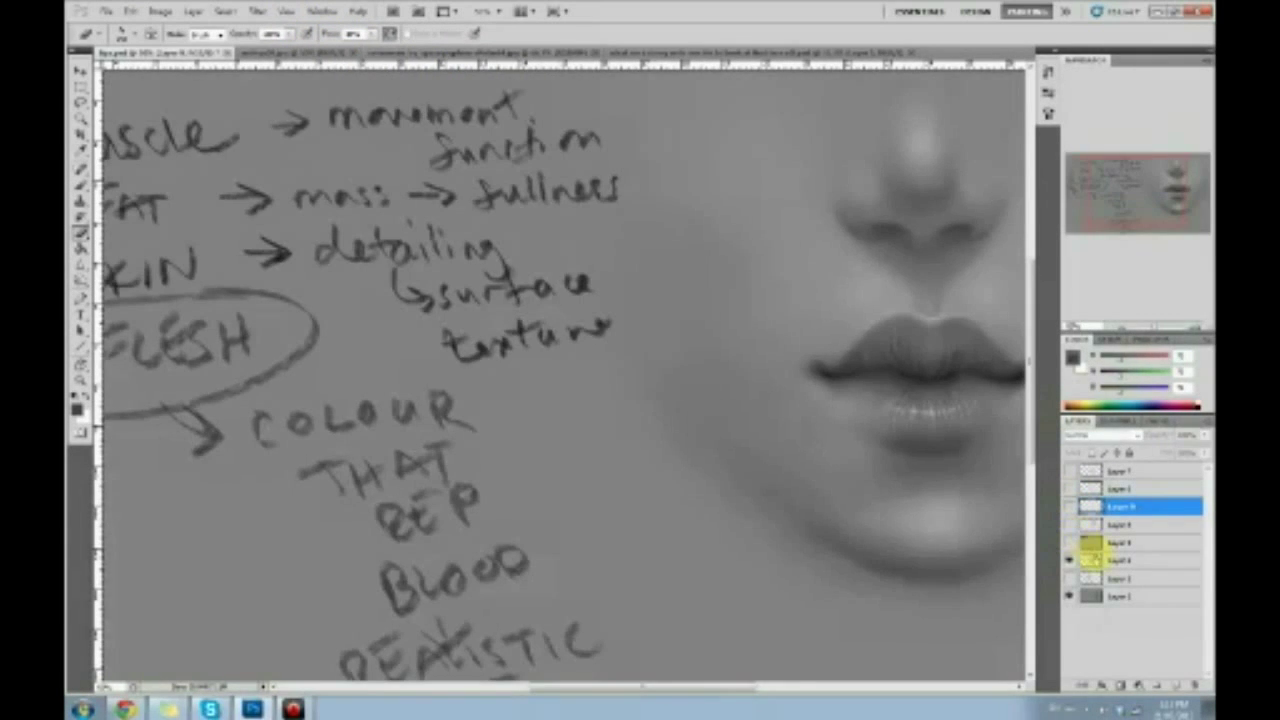
left_click_drag(875, 576, 690, 550)
key("ctrl+minus")
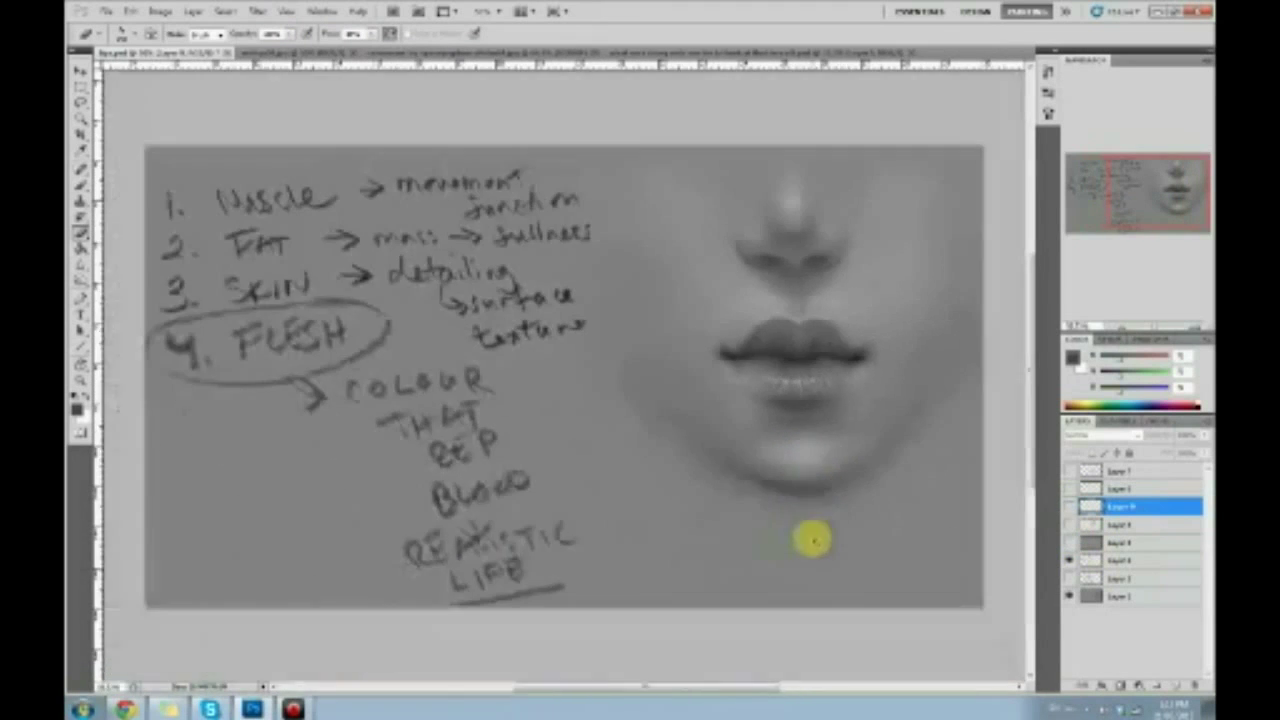
key("ctrl+minus")
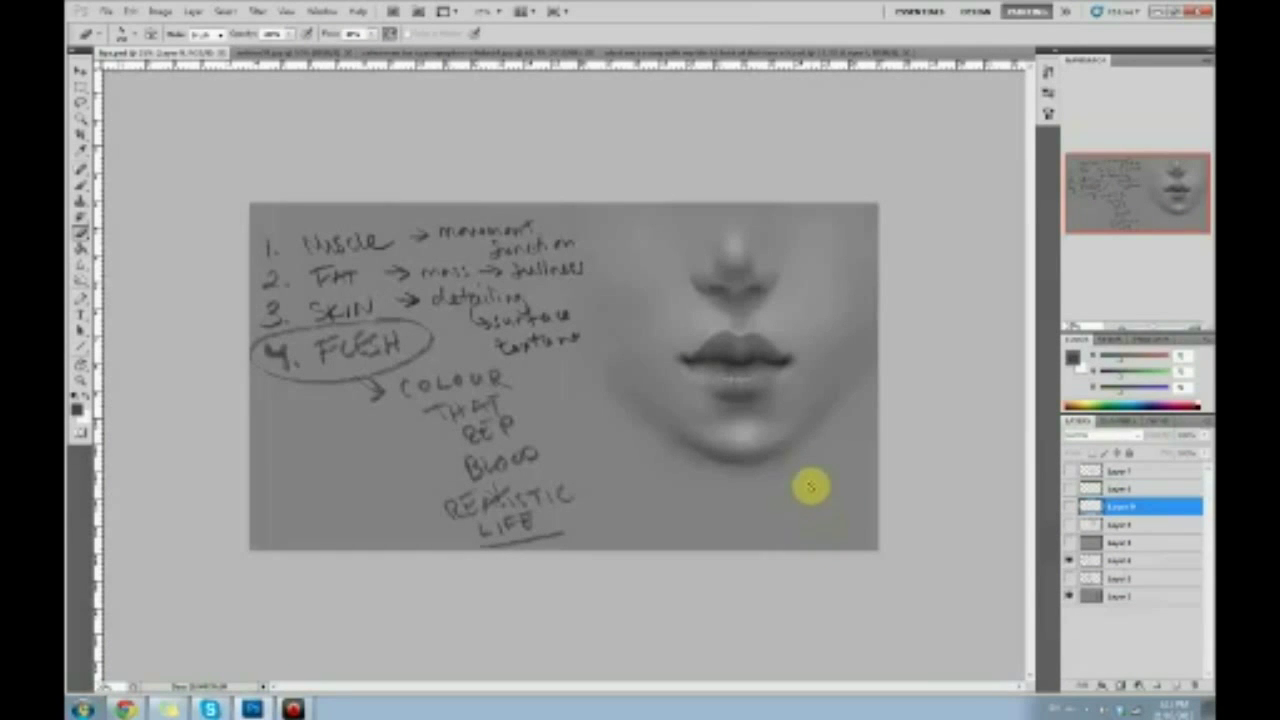
Darken the line between the painted lips on the bottom layer using the Burn tool with its range set to Shadows.
left_click(80, 279)
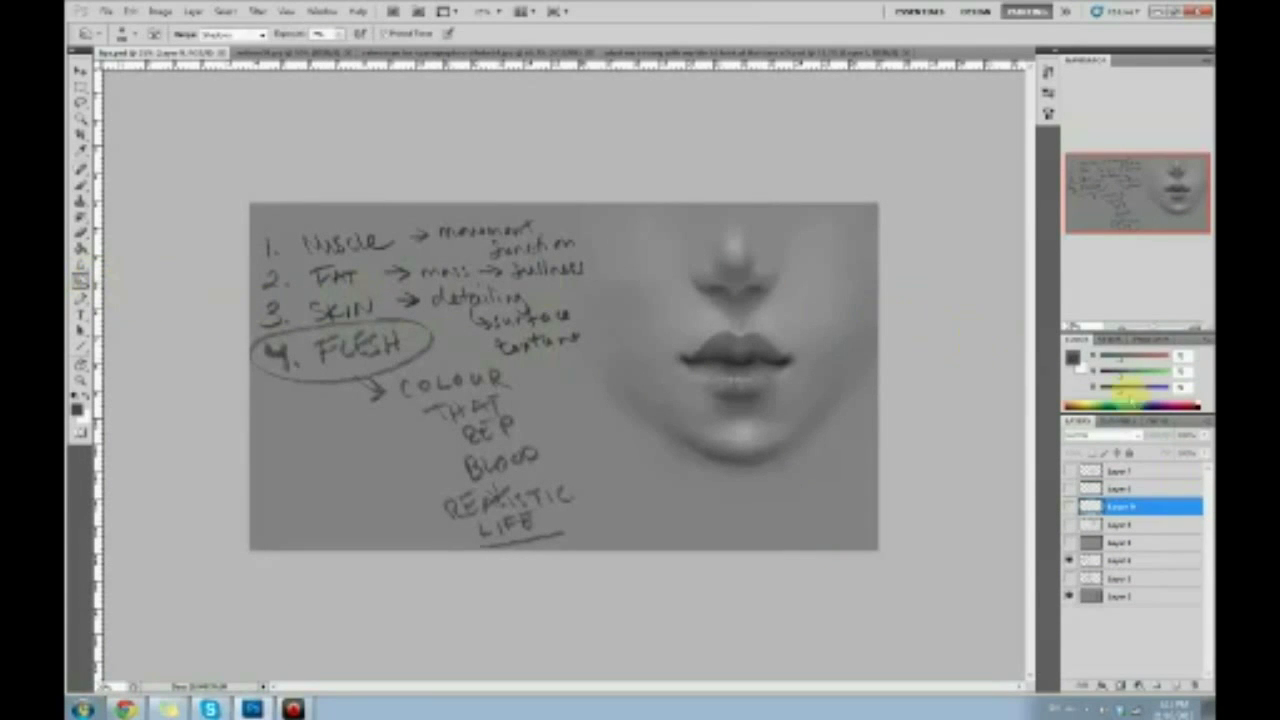
left_click(1141, 597)
mouse_move(752, 367)
left_mouse_down()
mouse_move(704, 361)
mouse_move(776, 362)
mouse_move(732, 375)
left_mouse_up()
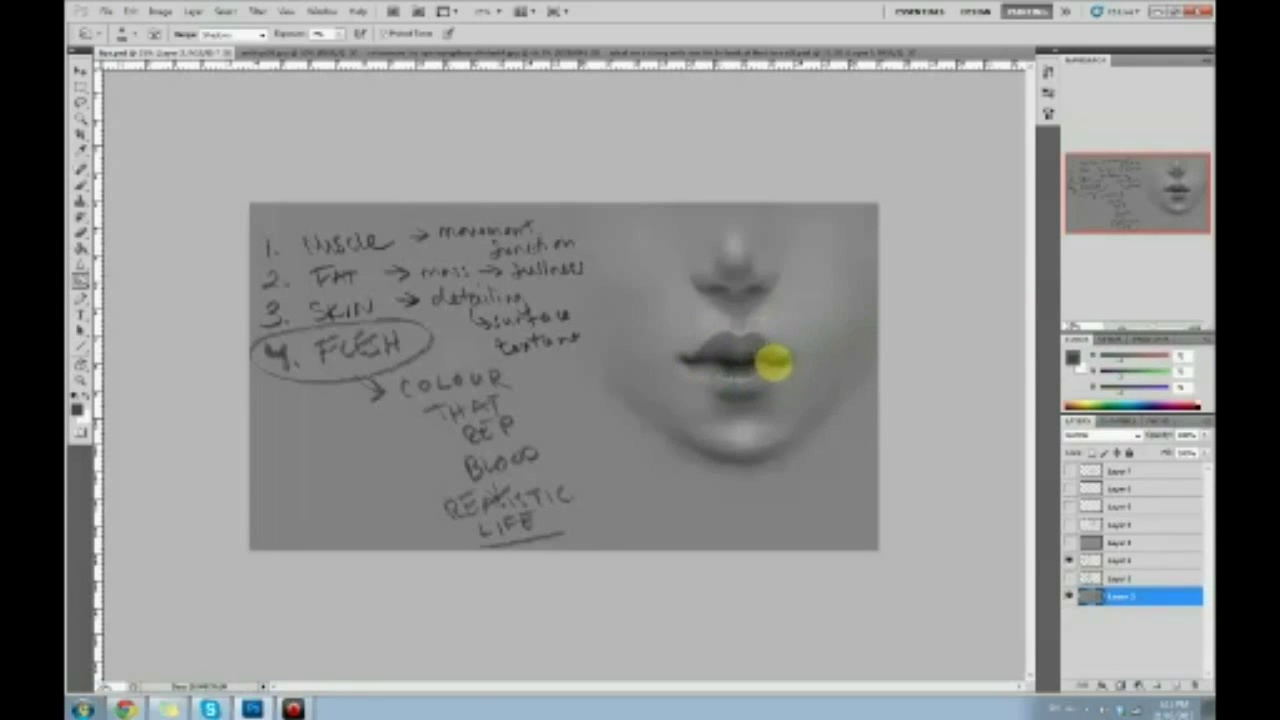